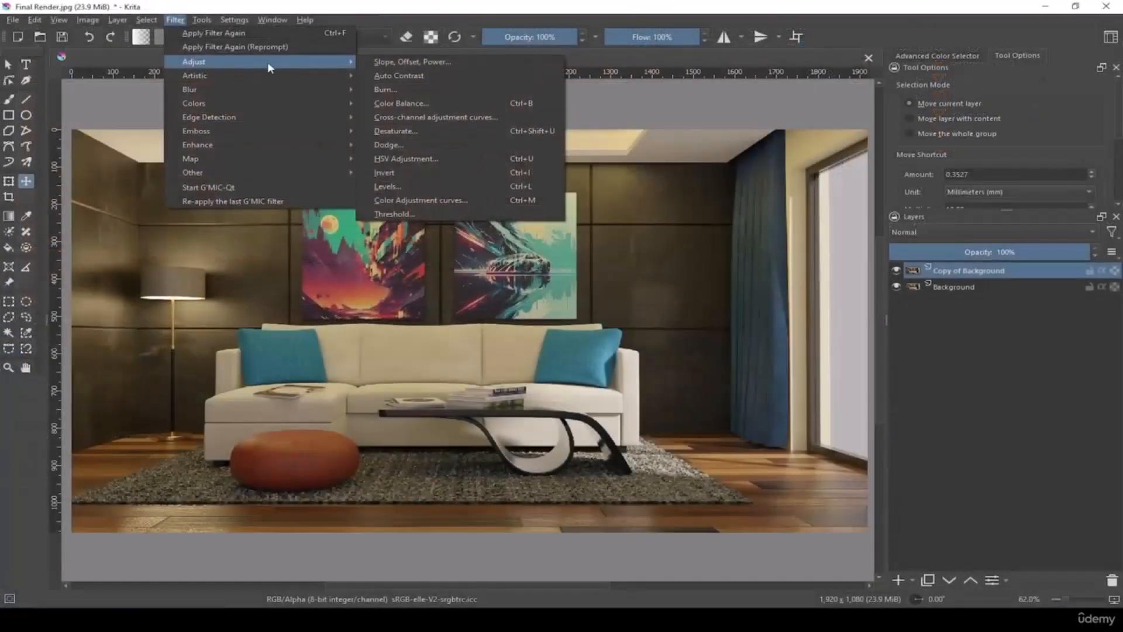
pyautogui.click(404, 93)
pyautogui.moveTo(673, 249); pyautogui.dragTo(670, 258)
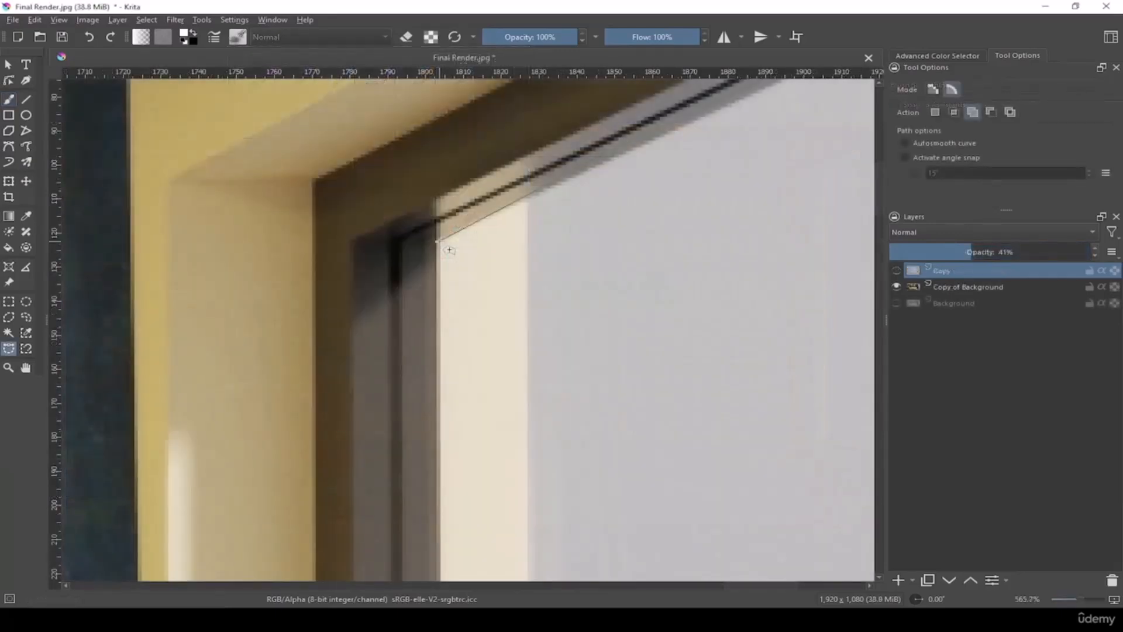
pyautogui.scroll(-3, 555, 372)
pyautogui.scroll(8, 515, 446)
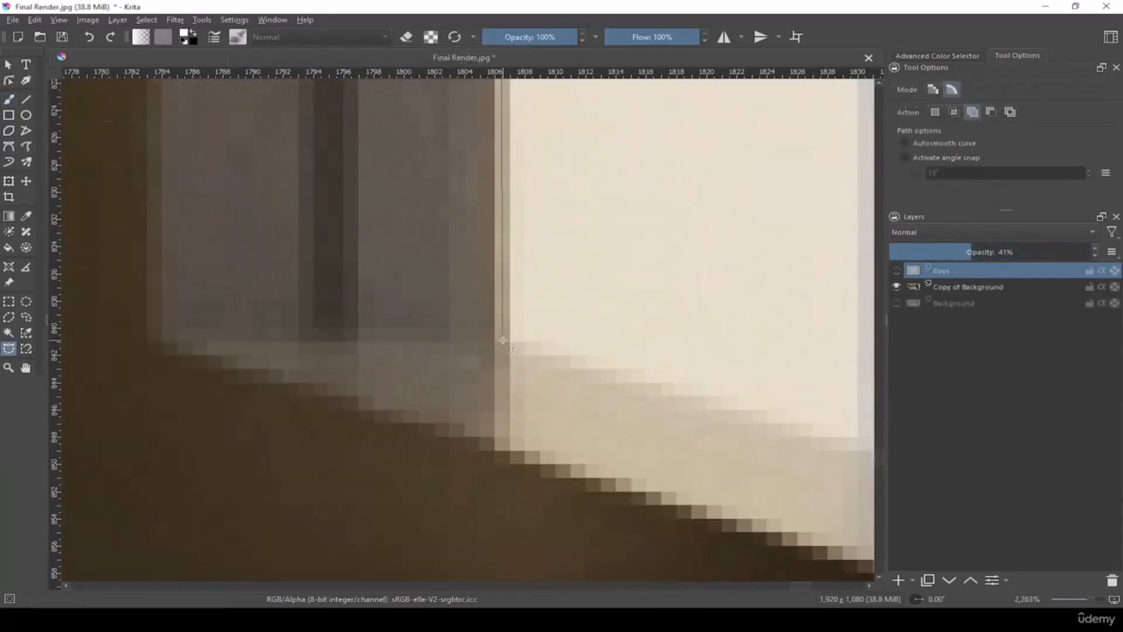
pyautogui.scroll(-6, 503, 341)
pyautogui.scroll(2, 777, 413)
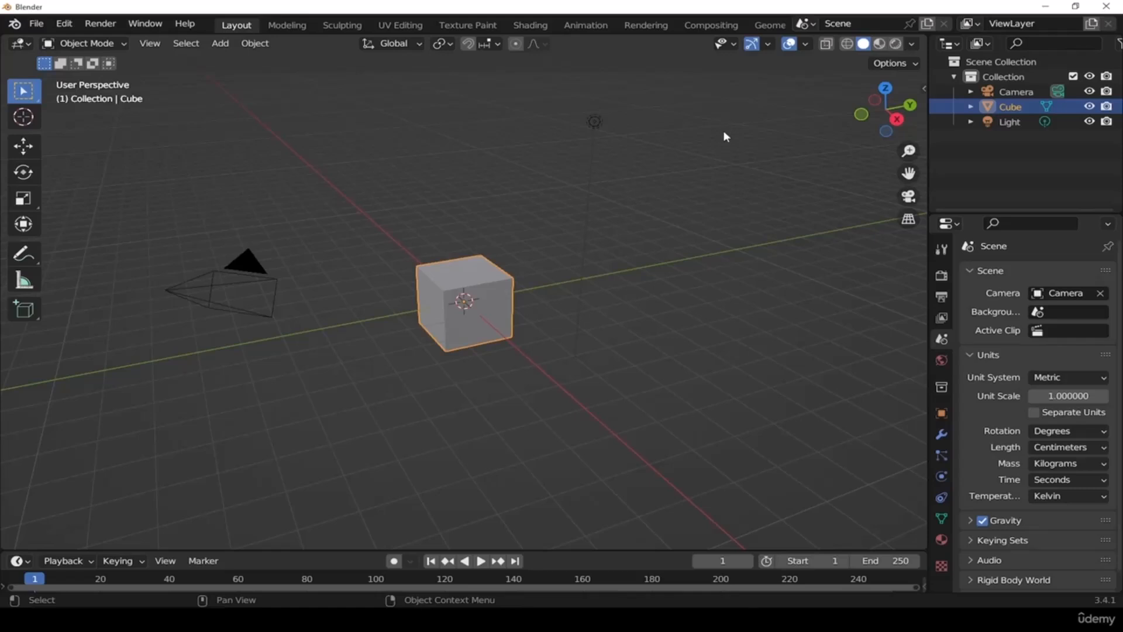
# Delete the default camera, cube and light, and switch the viewport to the top view
pyautogui.press('a')
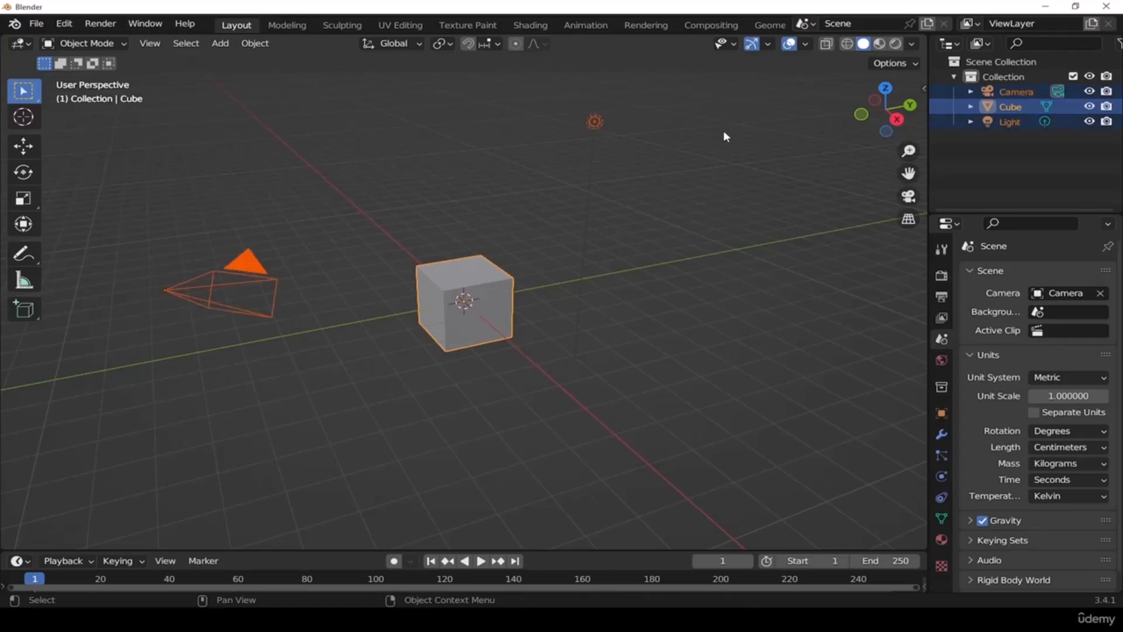
pyautogui.press('Delete')
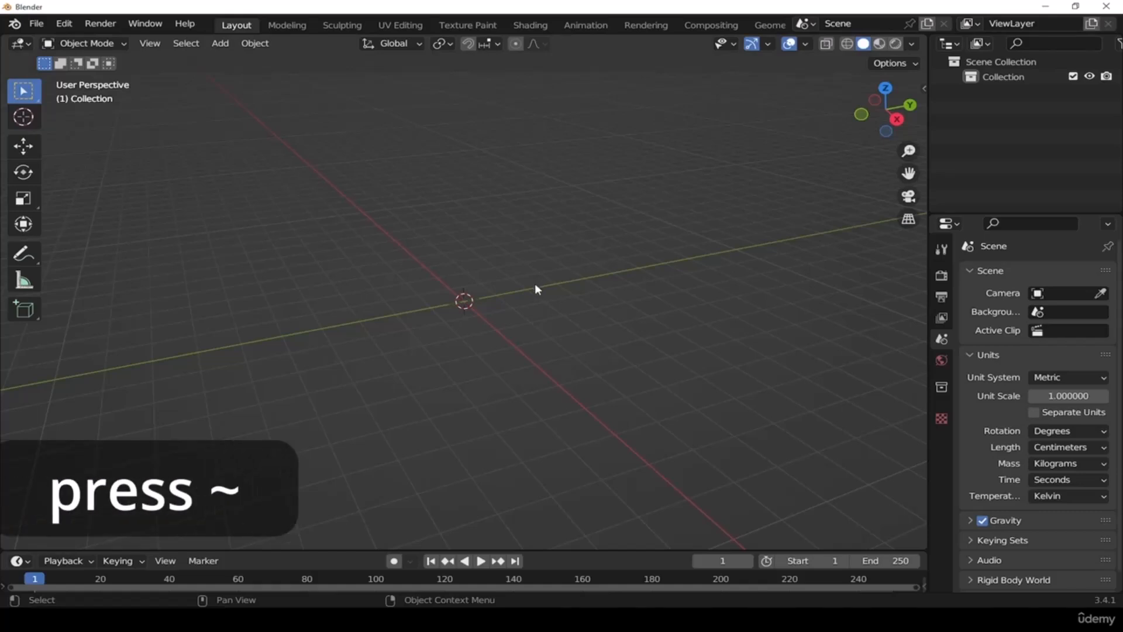
pyautogui.press('`')
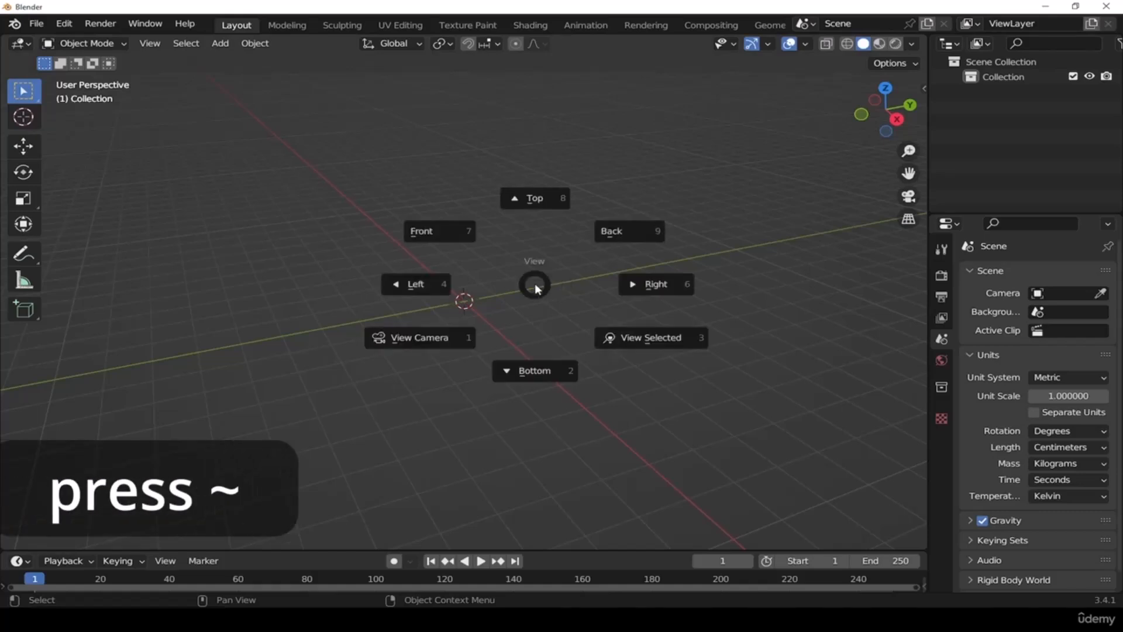
pyautogui.click(541, 202)
pyautogui.keyDown('shift'); pyautogui.moveTo(517, 332); pyautogui.dragTo(531, 329, button='middle'); pyautogui.keyUp('shift')
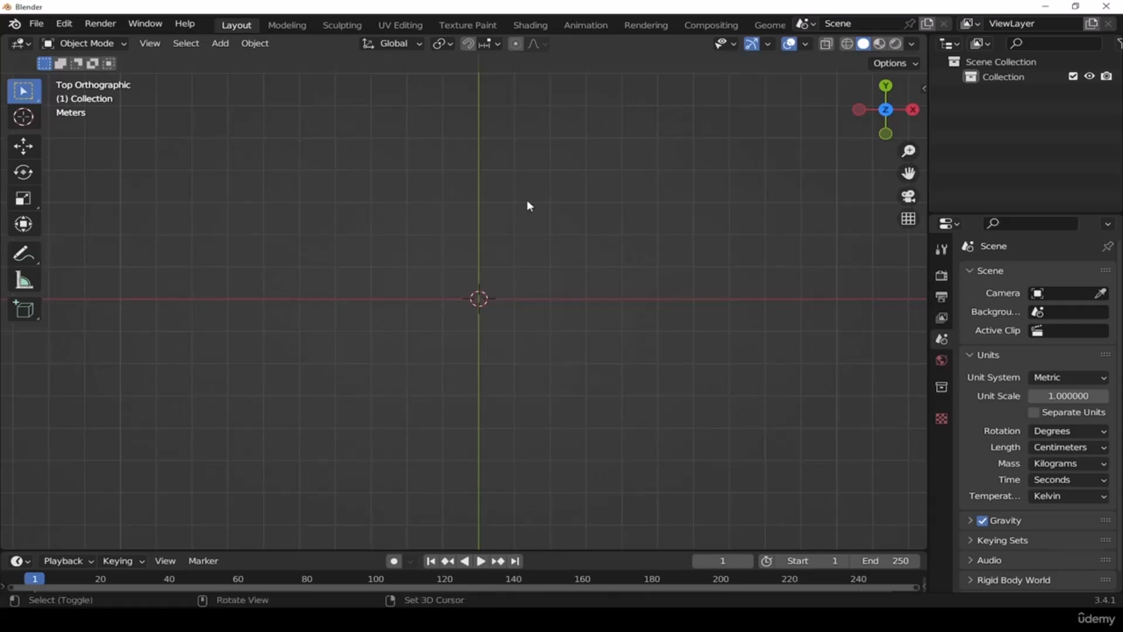
# Add Layout.jpg from the Reference folder as a reference image aligned to the top view
pyautogui.hotkey('shift', 'a')
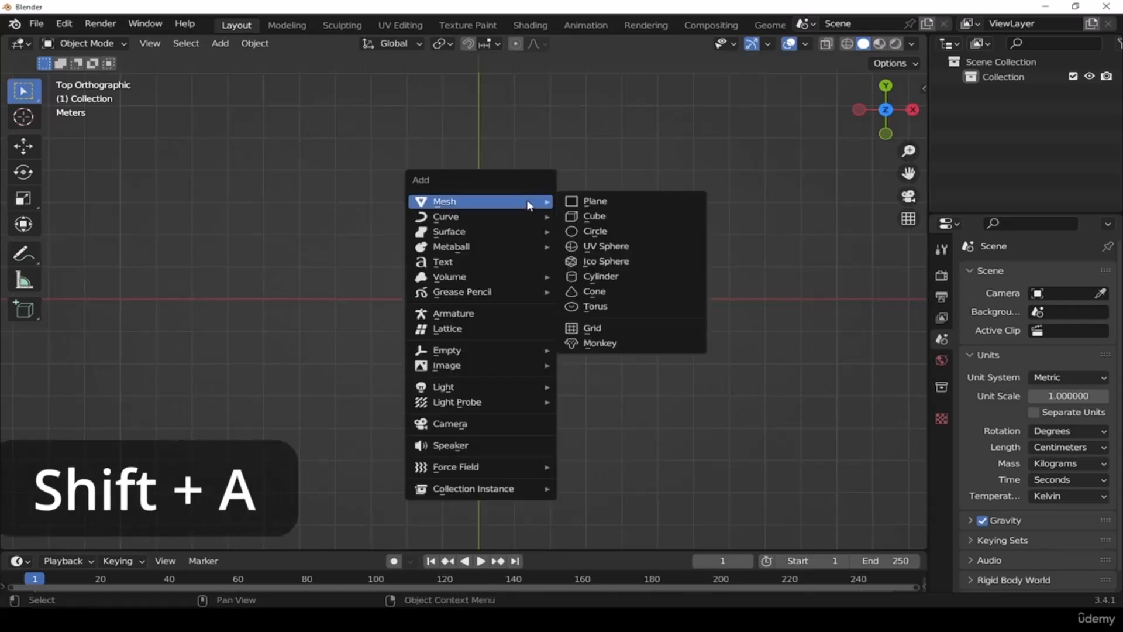
pyautogui.moveTo(495, 363)
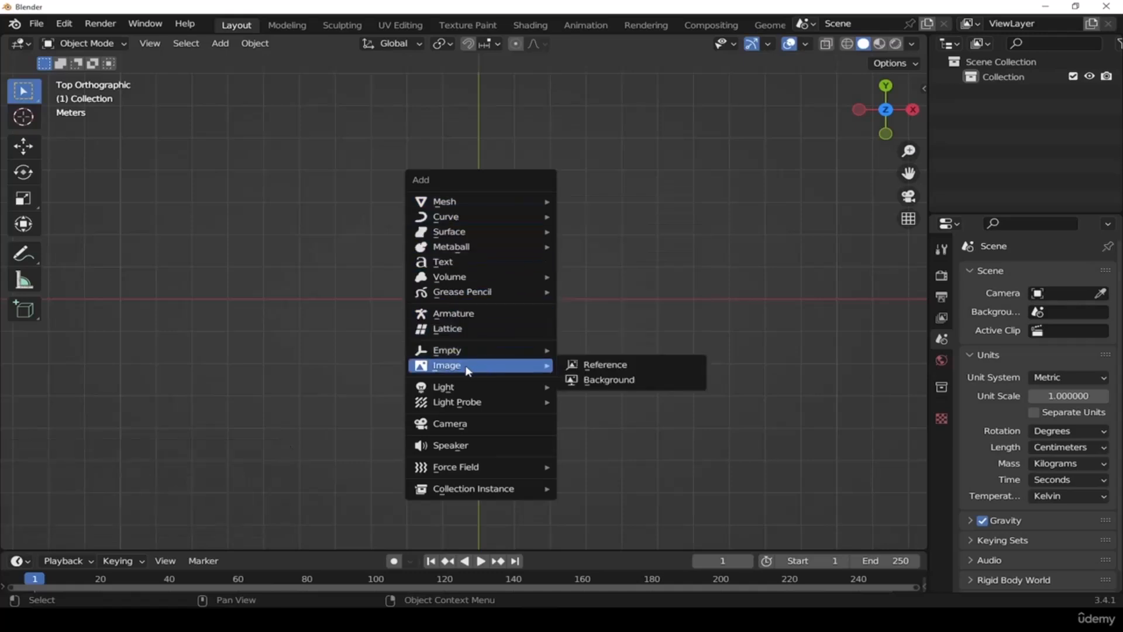
pyautogui.click(604, 366)
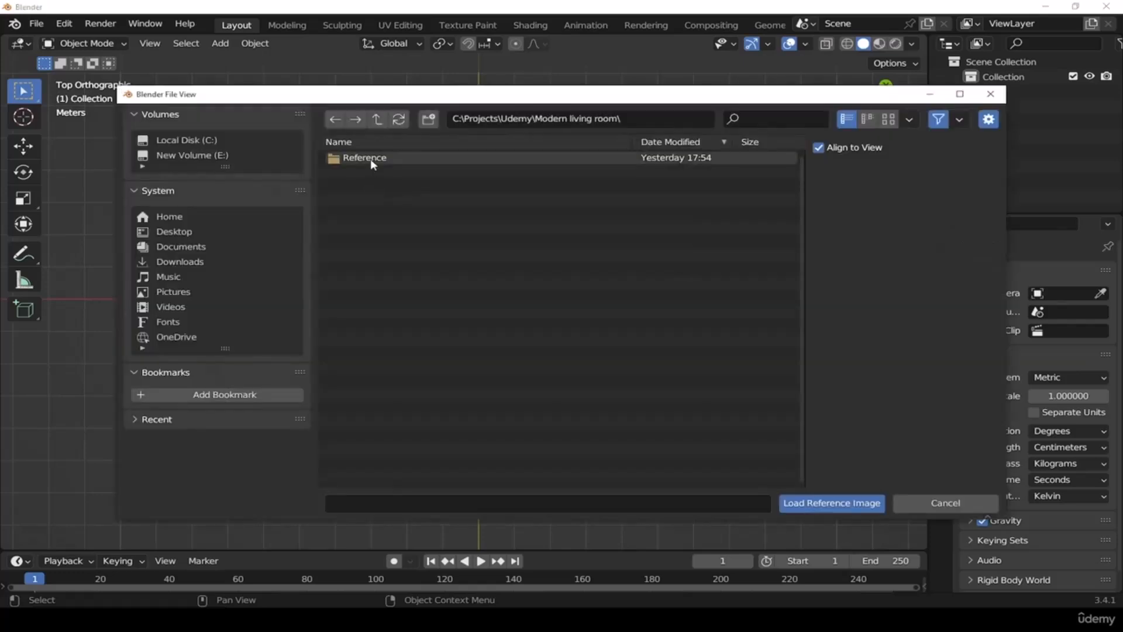
pyautogui.doubleClick(370, 159)
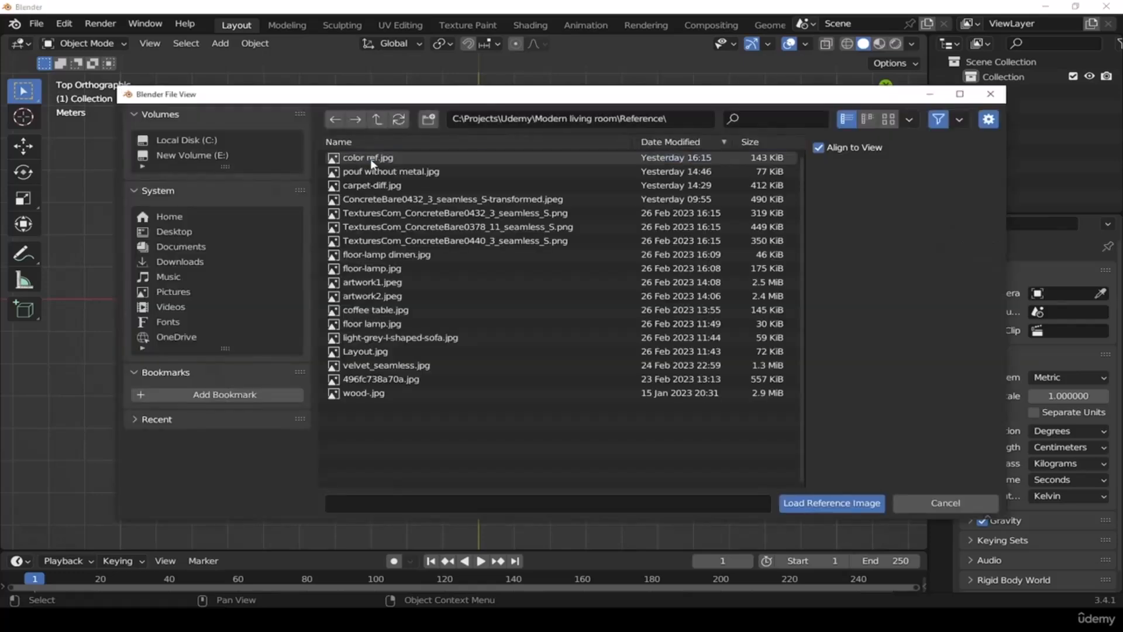
pyautogui.click(370, 351)
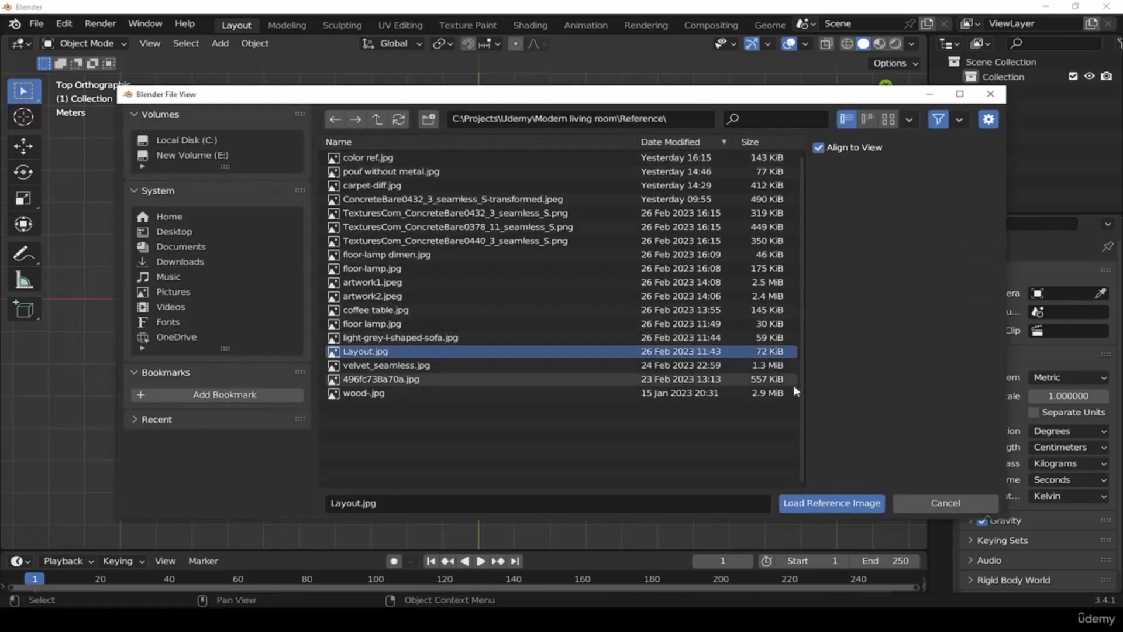
pyautogui.click(837, 504)
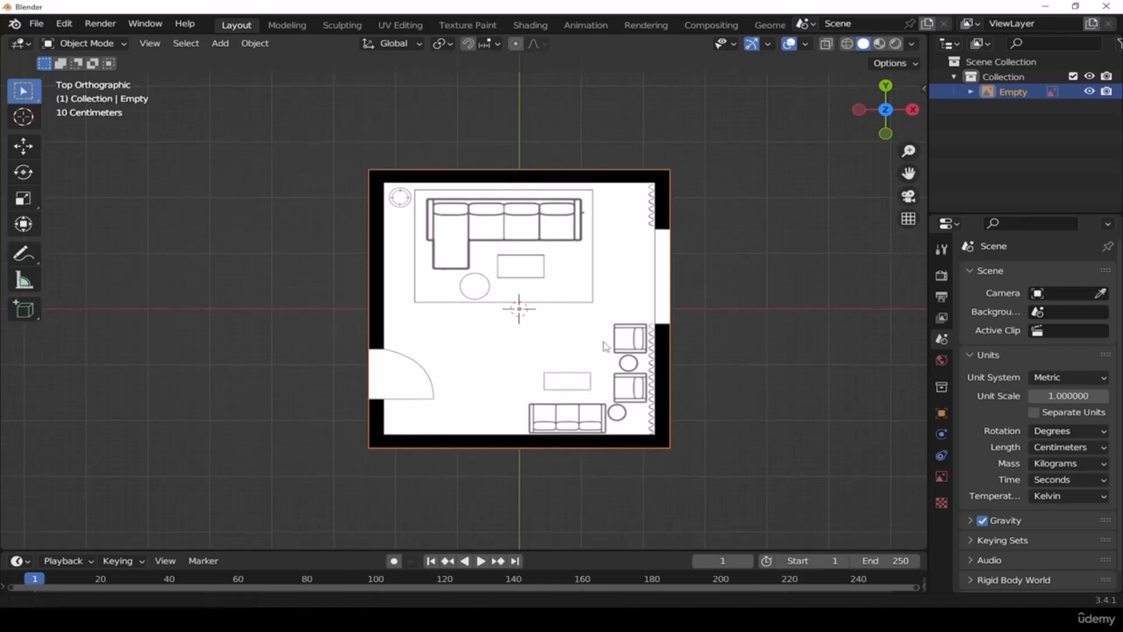
pyautogui.moveTo(737, 478); pyautogui.dragTo(332, 321)
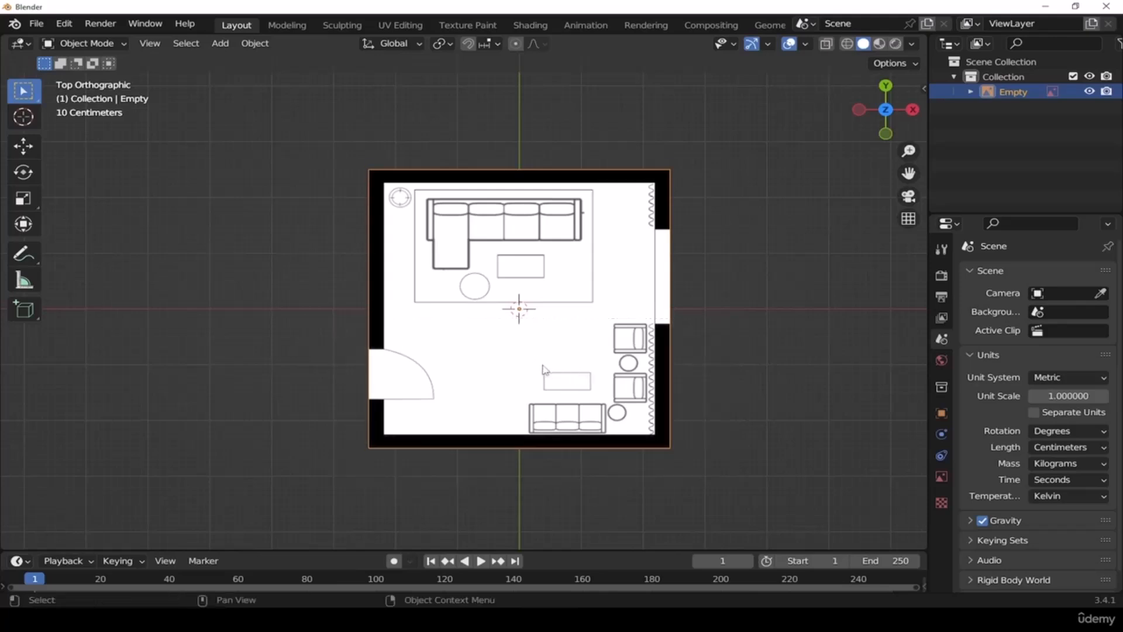
pyautogui.moveTo(330, 135); pyautogui.dragTo(706, 306)
pyautogui.keyDown('shift'); pyautogui.moveTo(743, 359); pyautogui.dragTo(720, 367, button='middle'); pyautogui.keyUp('shift')
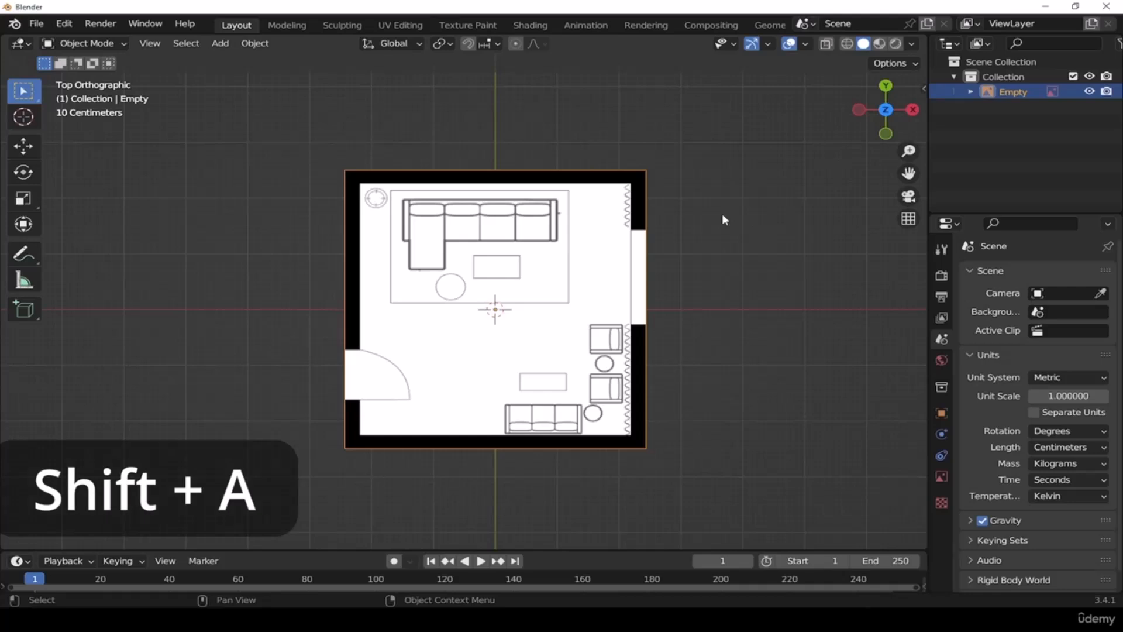
# Add a mesh plane at the origin and set its X dimension to 580 cm
pyautogui.hotkey('shift', 'a')
pyautogui.moveTo(713, 224)
pyautogui.moveTo(688, 57)
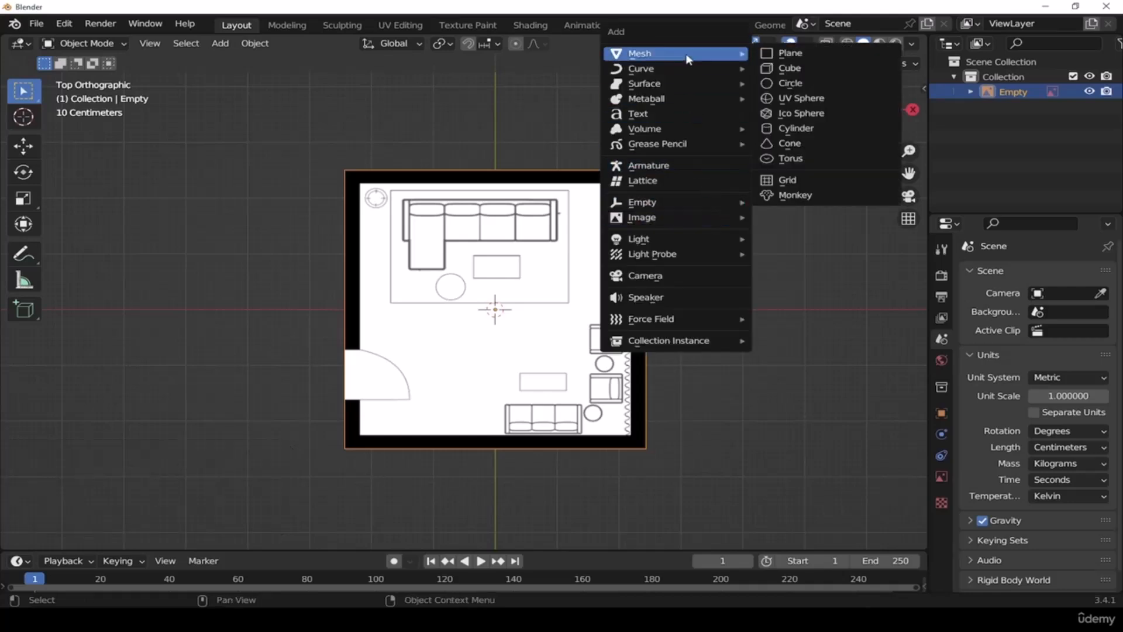
pyautogui.click(786, 54)
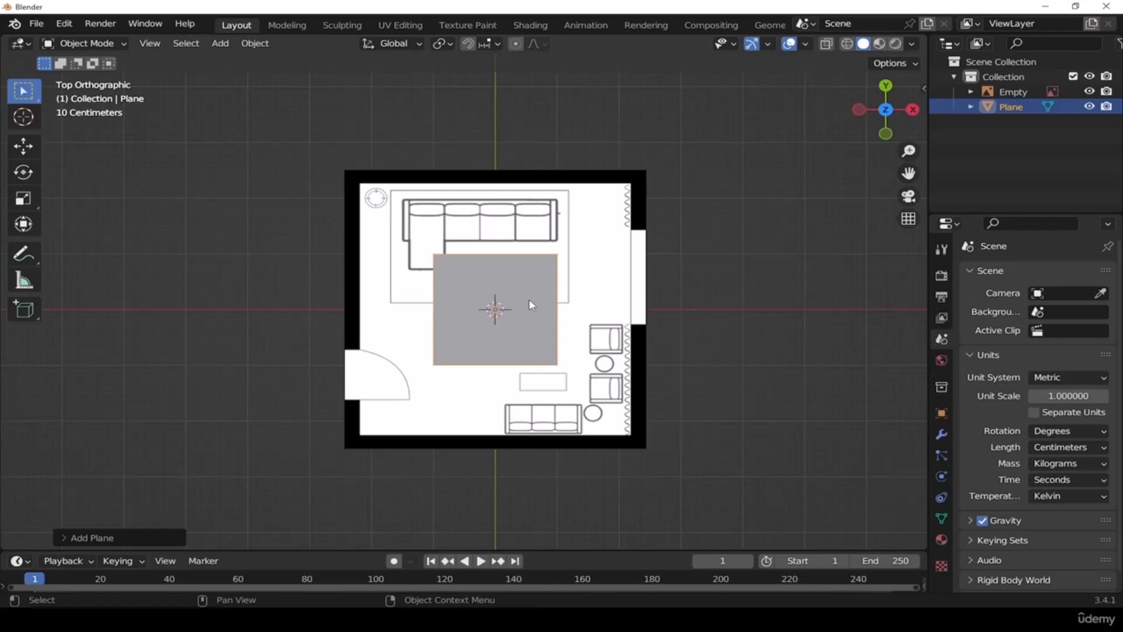
pyautogui.press('n')
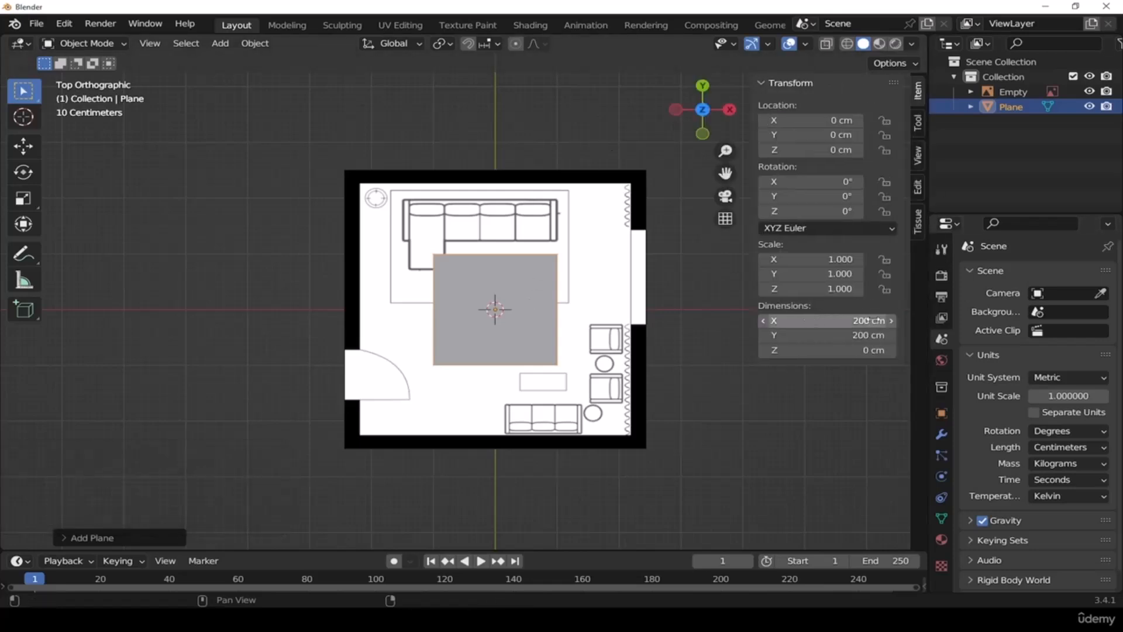
pyautogui.click(822, 322)
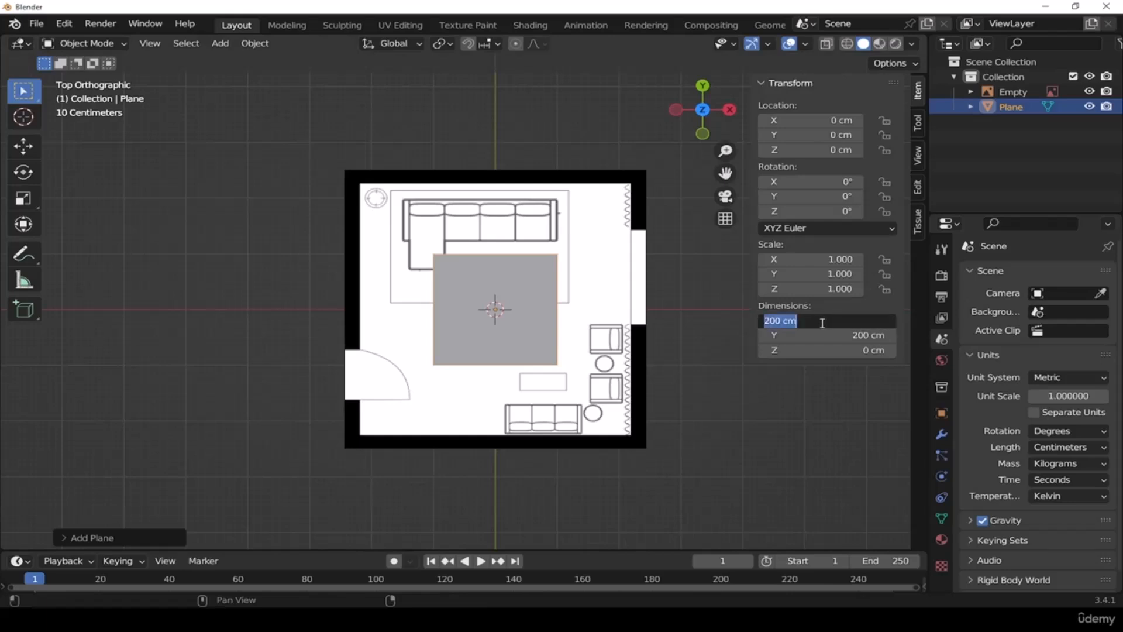
pyautogui.write('580')
pyautogui.press('Return')
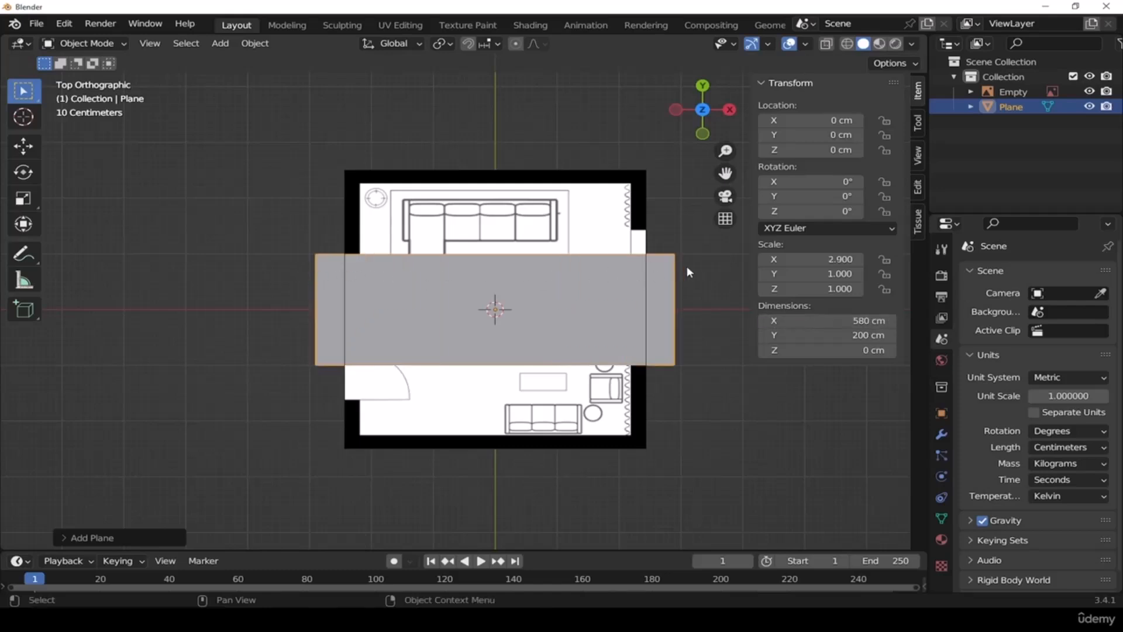
# Scale the floor plan image up by about 1.188 until its outer width matches the 580 cm plane
pyautogui.keyDown('shift'); pyautogui.moveTo(588, 331); pyautogui.dragTo(555, 328, button='middle'); pyautogui.keyUp('shift')
pyautogui.scroll(1, 567, 329)
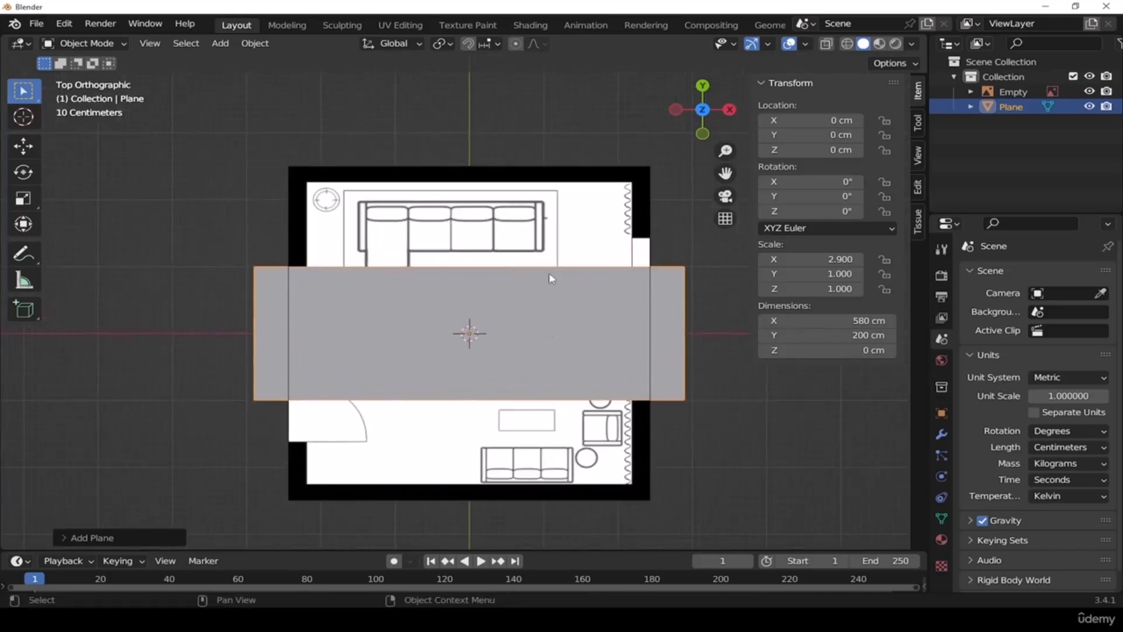
pyautogui.click(550, 232)
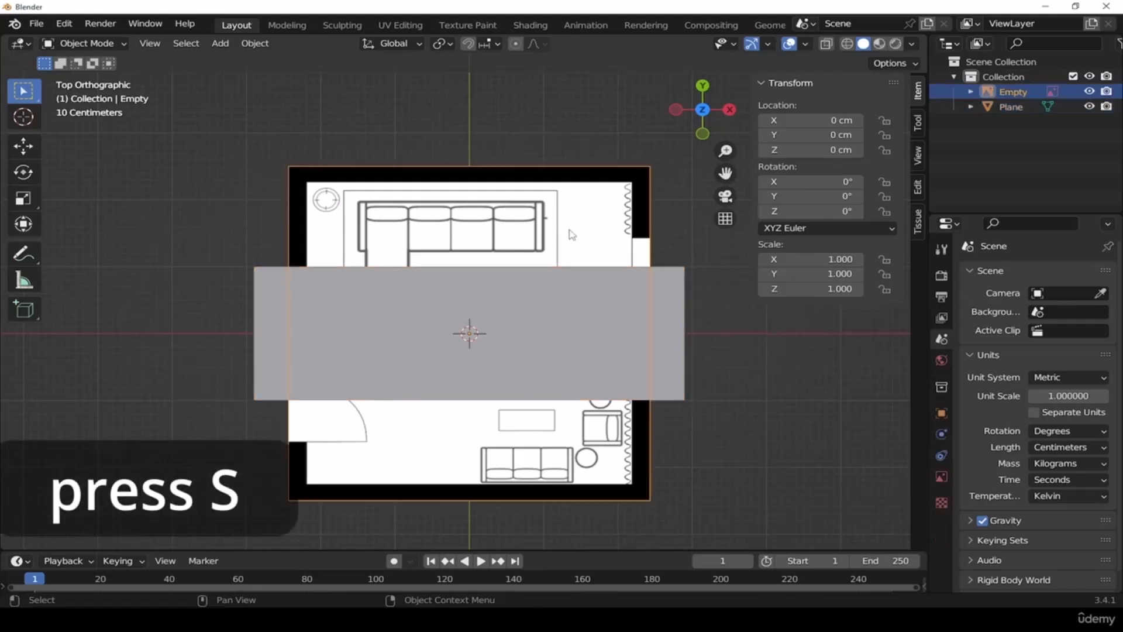
pyautogui.press('s')
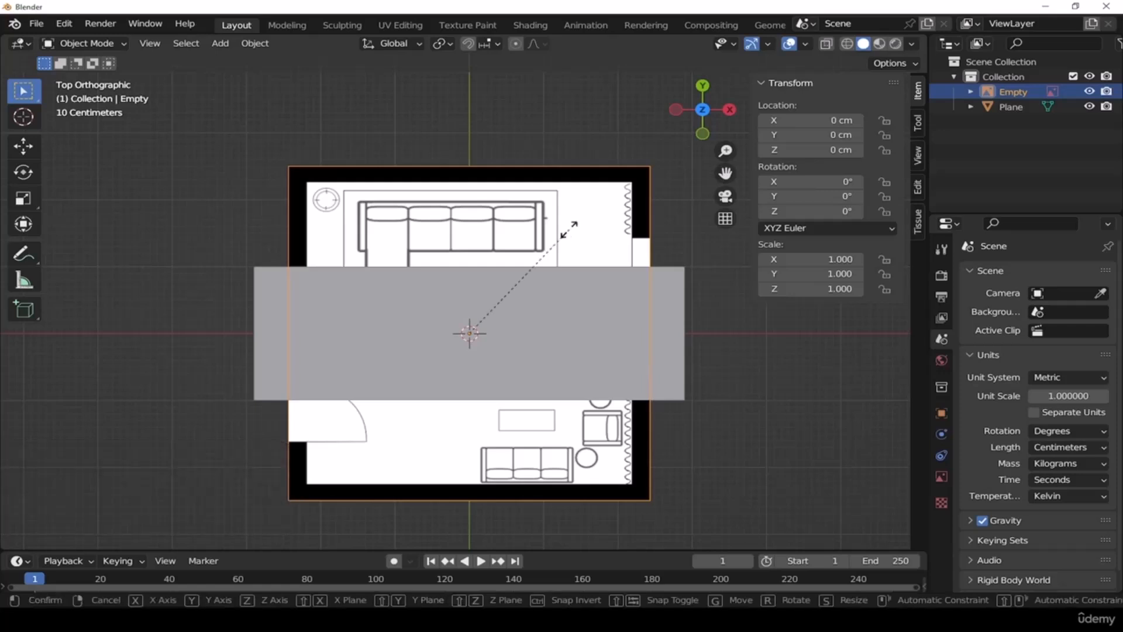
pyautogui.click(577, 201)
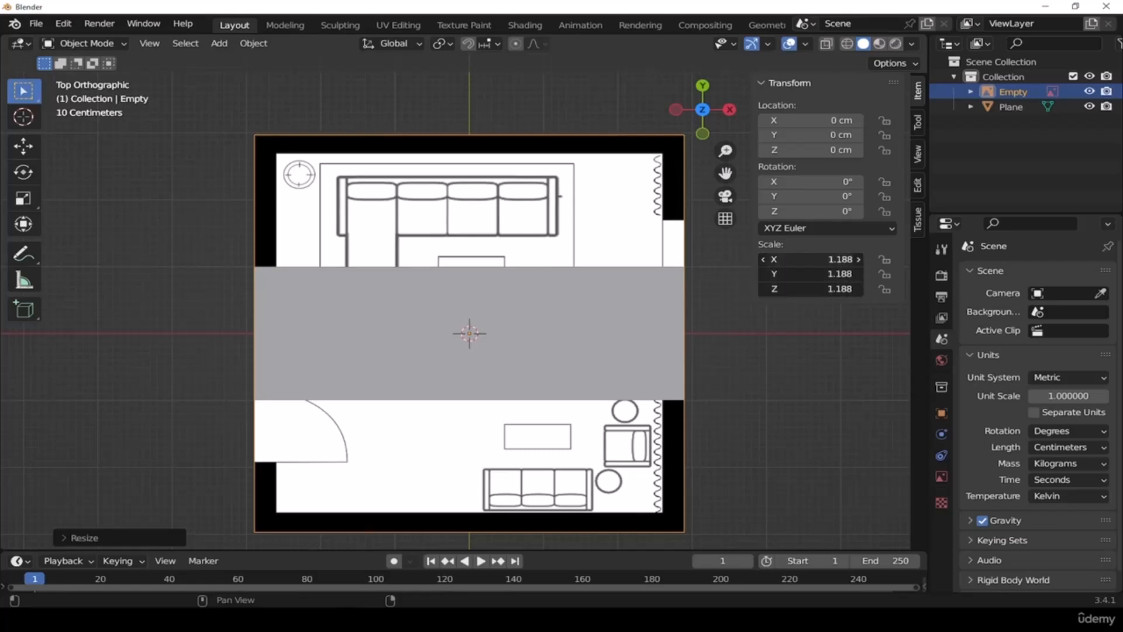
# Set the floor plan image's X, Y and Z scale to 1.19
pyautogui.moveTo(808, 259); pyautogui.dragTo(808, 288)
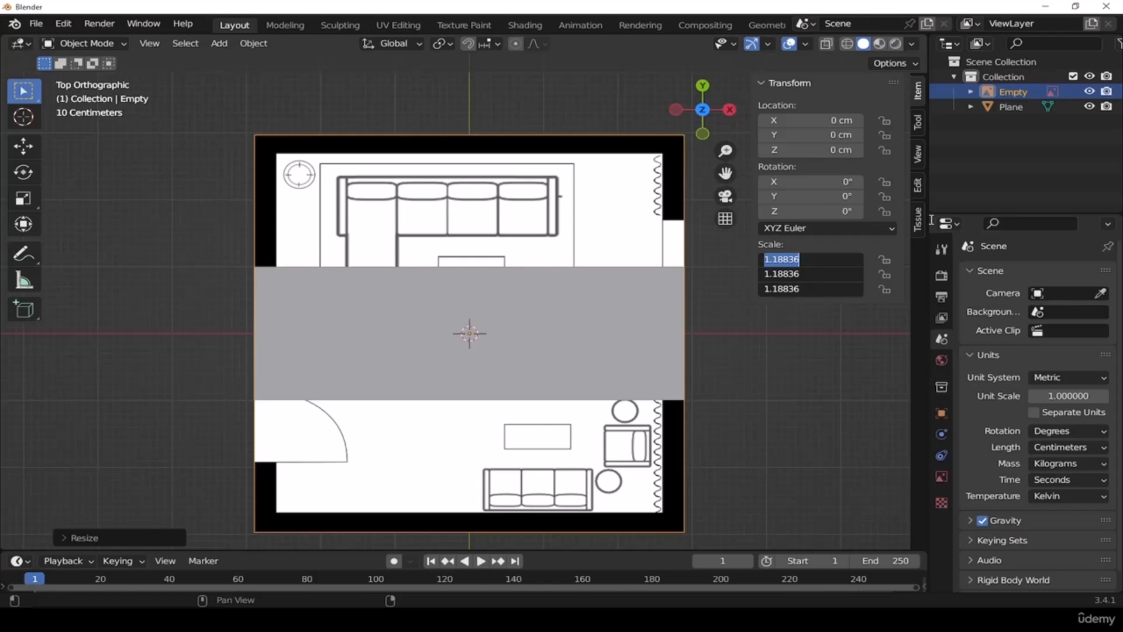
pyautogui.write('1.19')
pyautogui.press('Return')
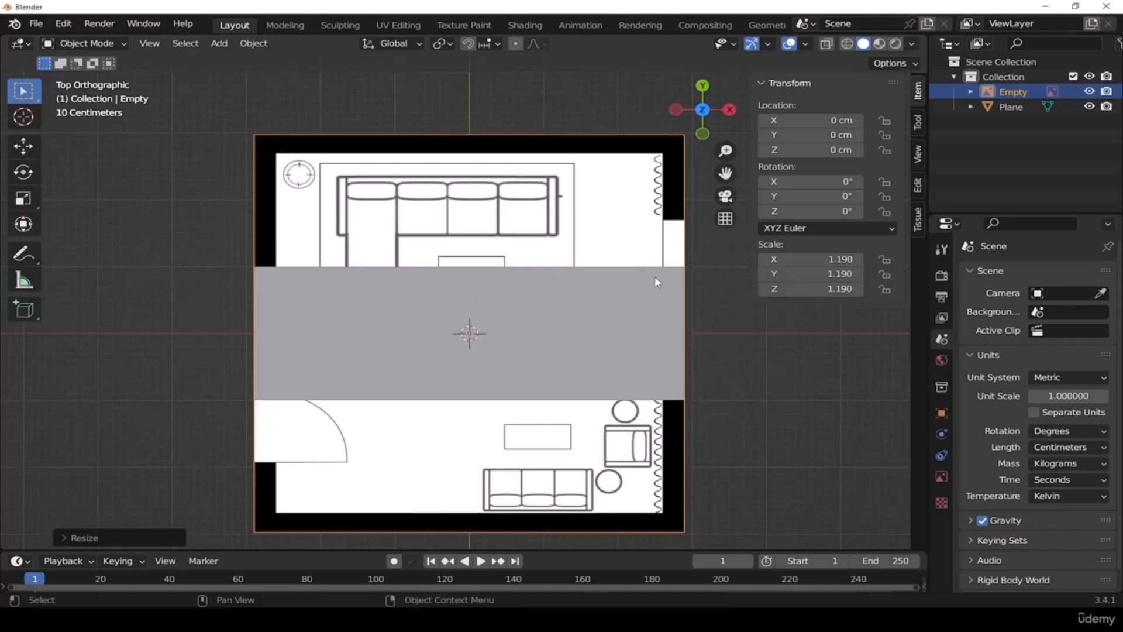
# Delete the plane and rename the floor plan image object to "Layout"
pyautogui.click(628, 320)
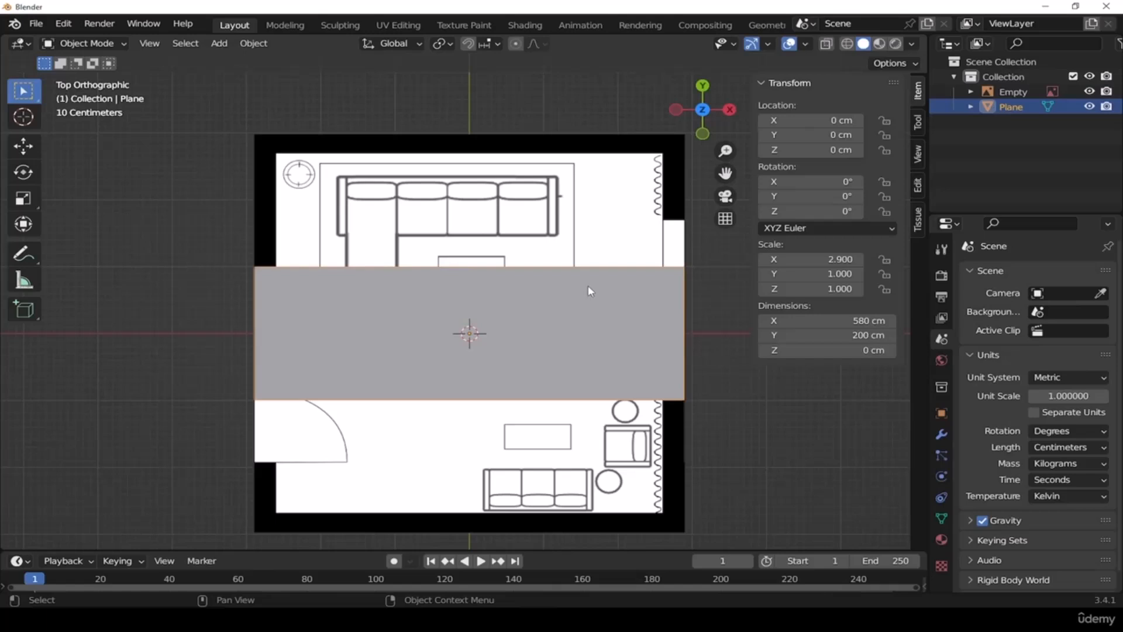
pyautogui.press('Delete')
pyautogui.click(590, 265)
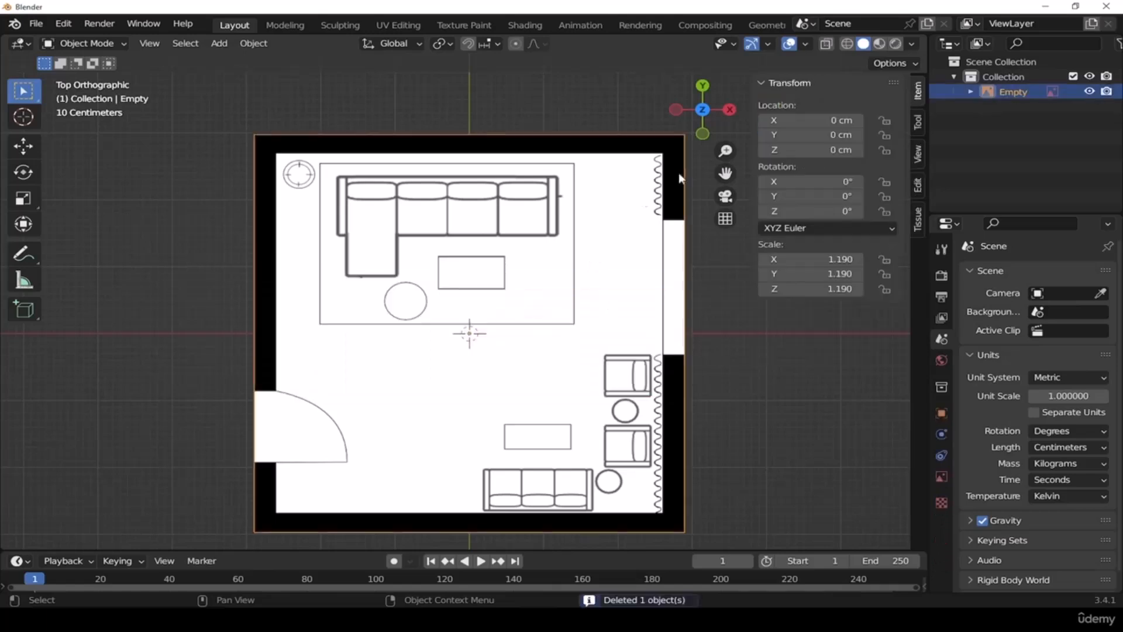
pyautogui.doubleClick(1014, 92)
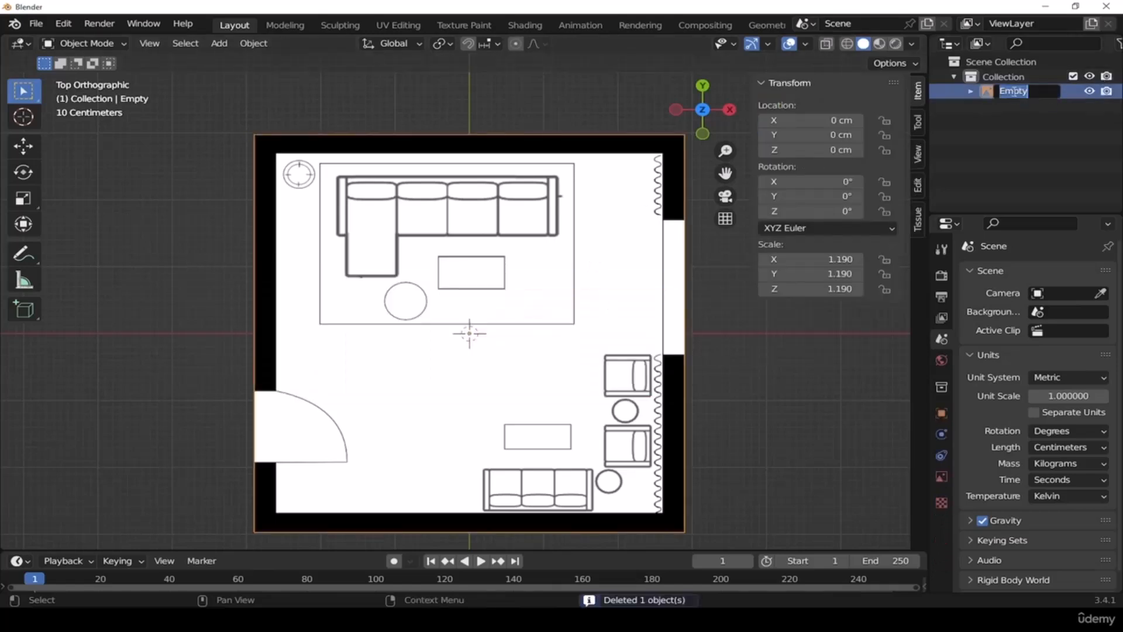
pyautogui.write('Layout')
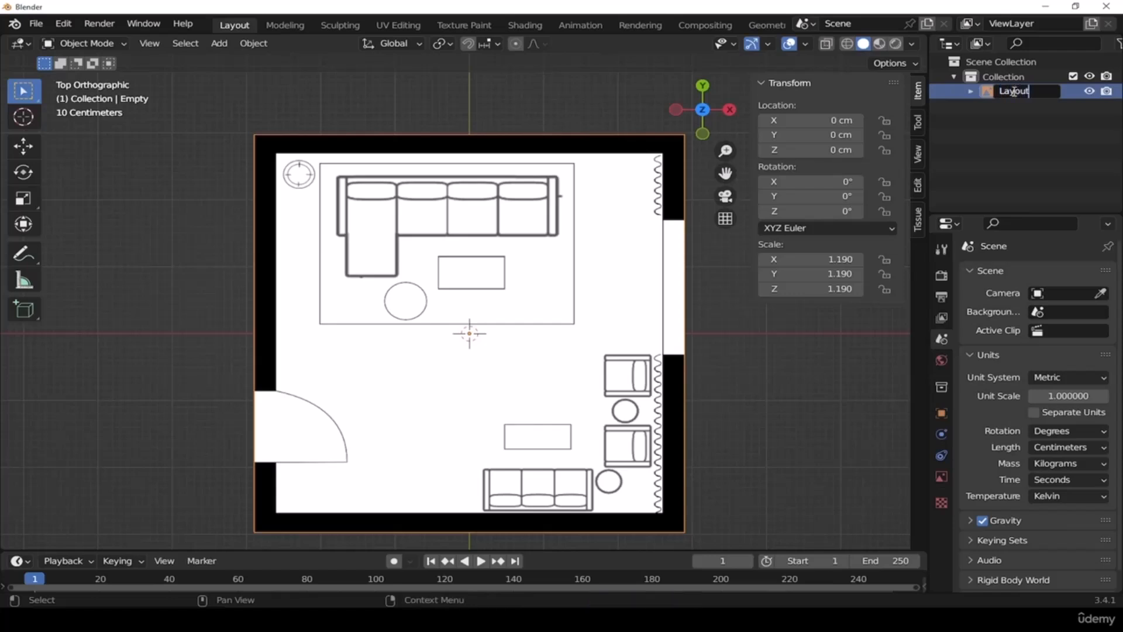
pyautogui.press('Return')
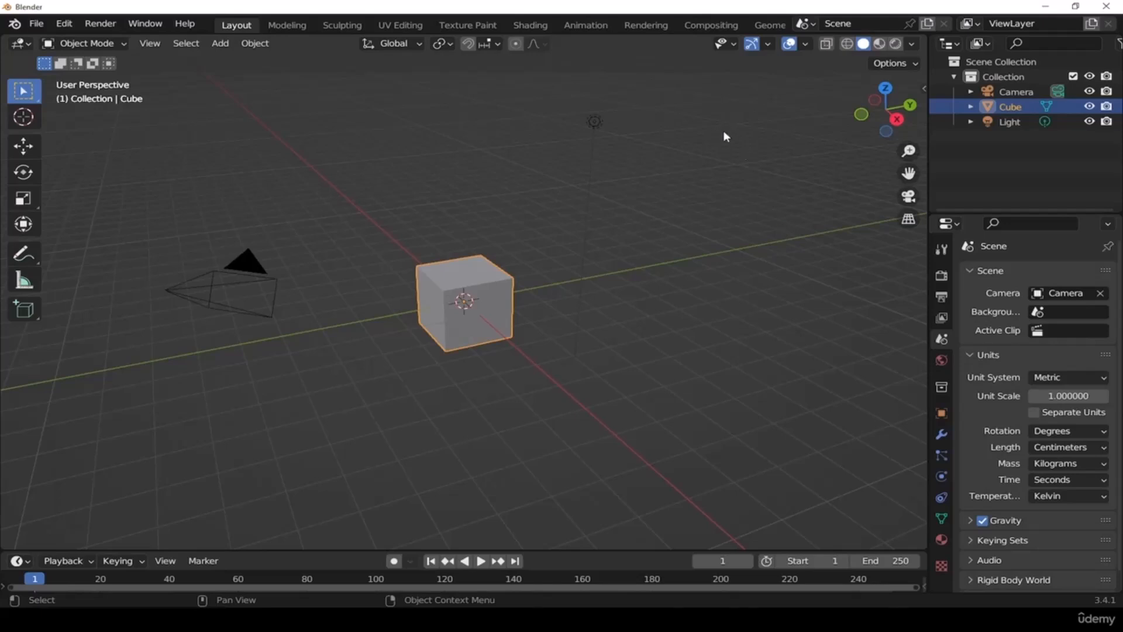
# Clear the new scene of all its default objects and view it from the top
pyautogui.press('a')
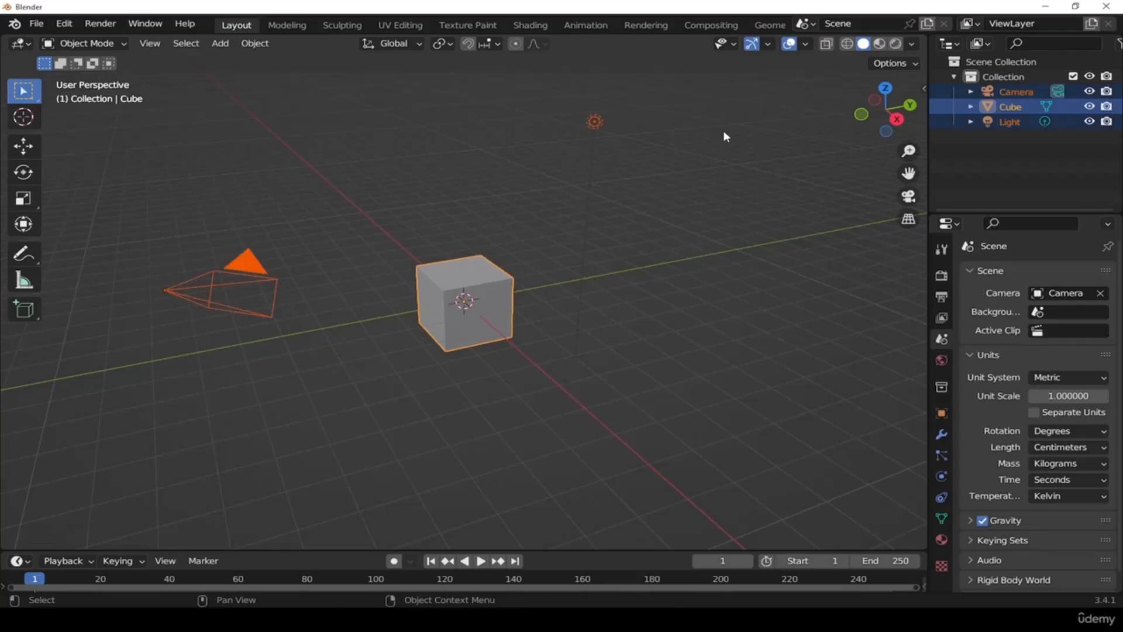
pyautogui.press('Delete')
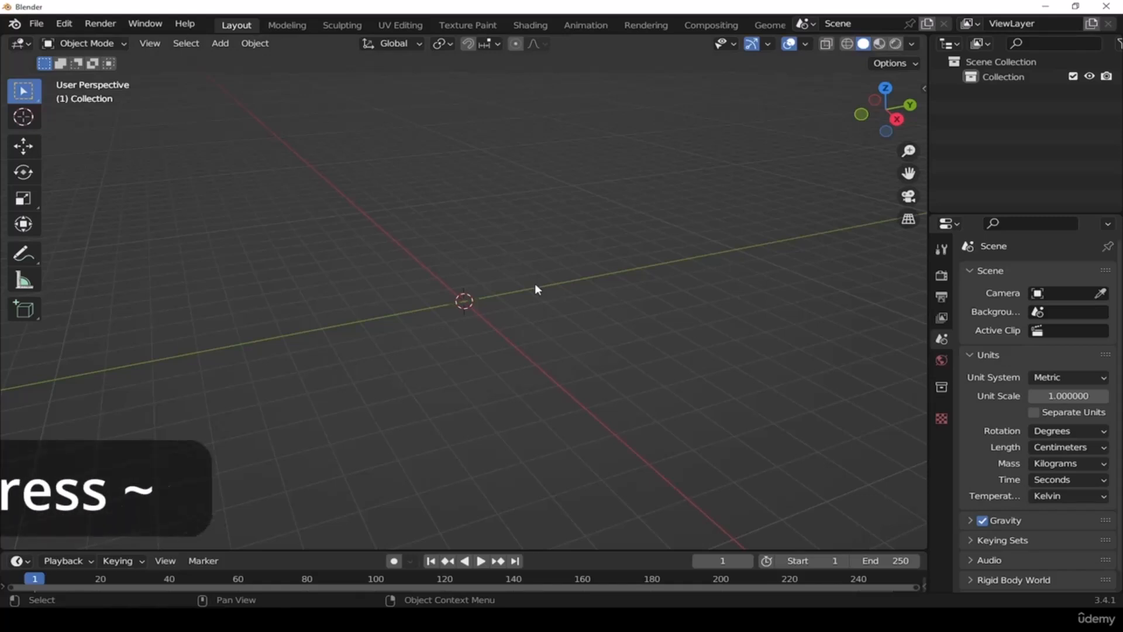
pyautogui.press('`')
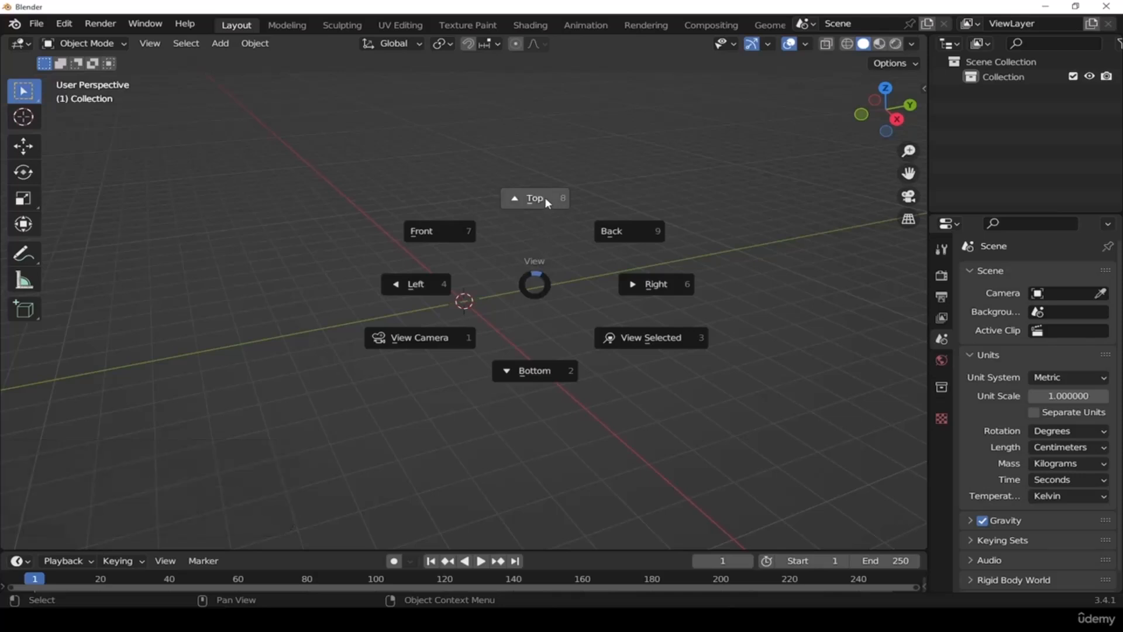
pyautogui.click(541, 200)
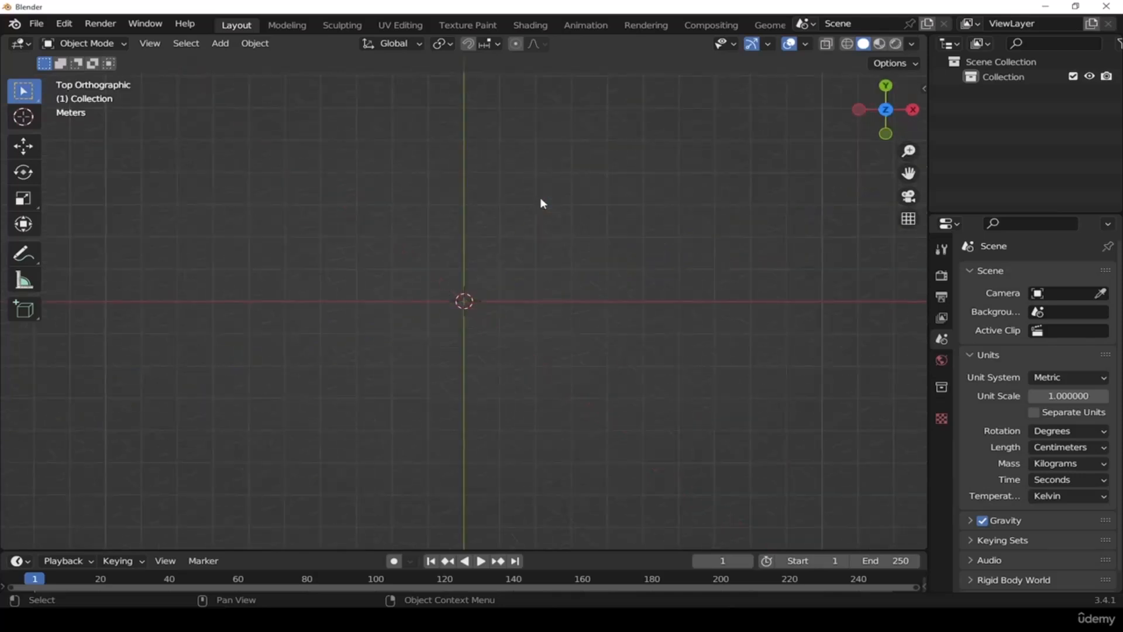
# Add Layout.jpg from the Reference folder to the scene as a reference image aligned to the top view
pyautogui.keyDown('shift'); pyautogui.moveTo(517, 329); pyautogui.dragTo(531, 327, button='middle'); pyautogui.keyUp('shift')
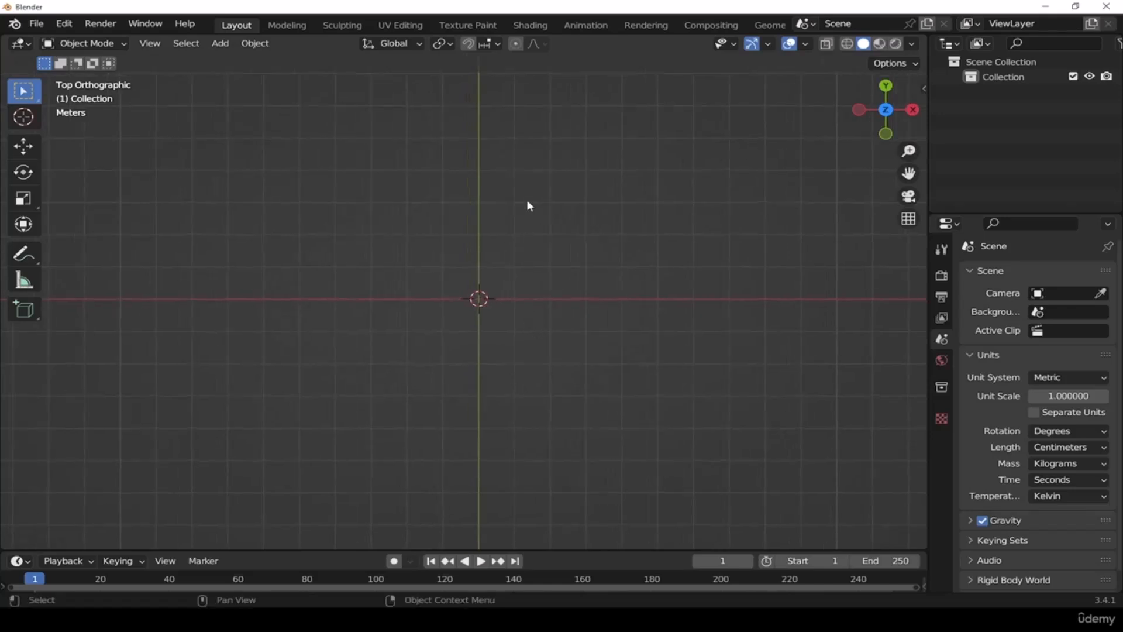
pyautogui.hotkey('shift', 'a')
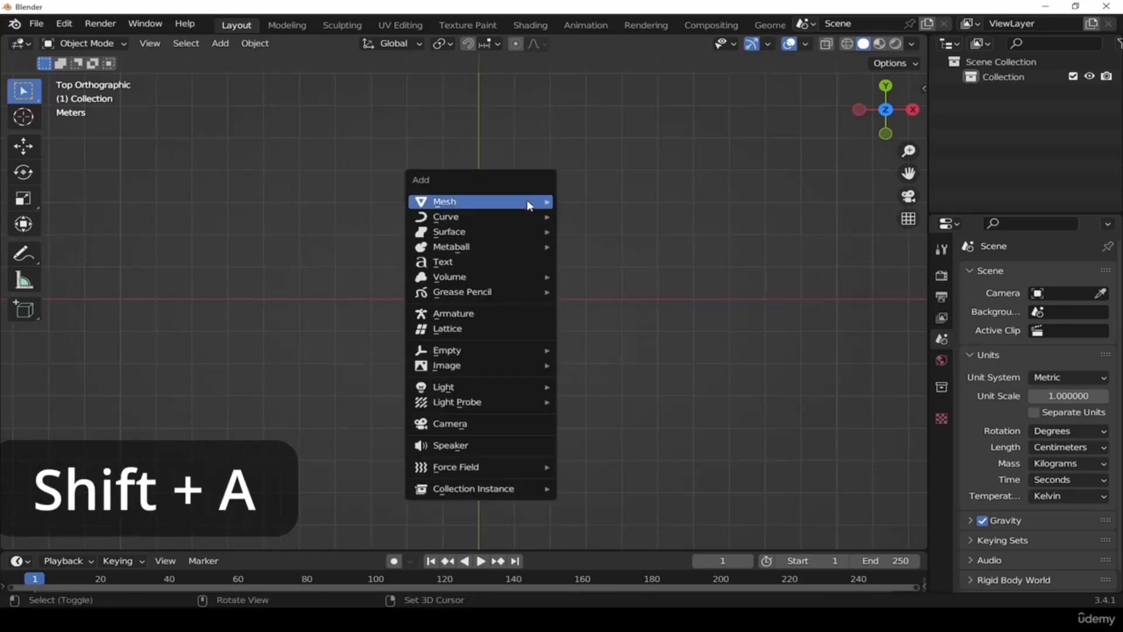
pyautogui.moveTo(528, 203)
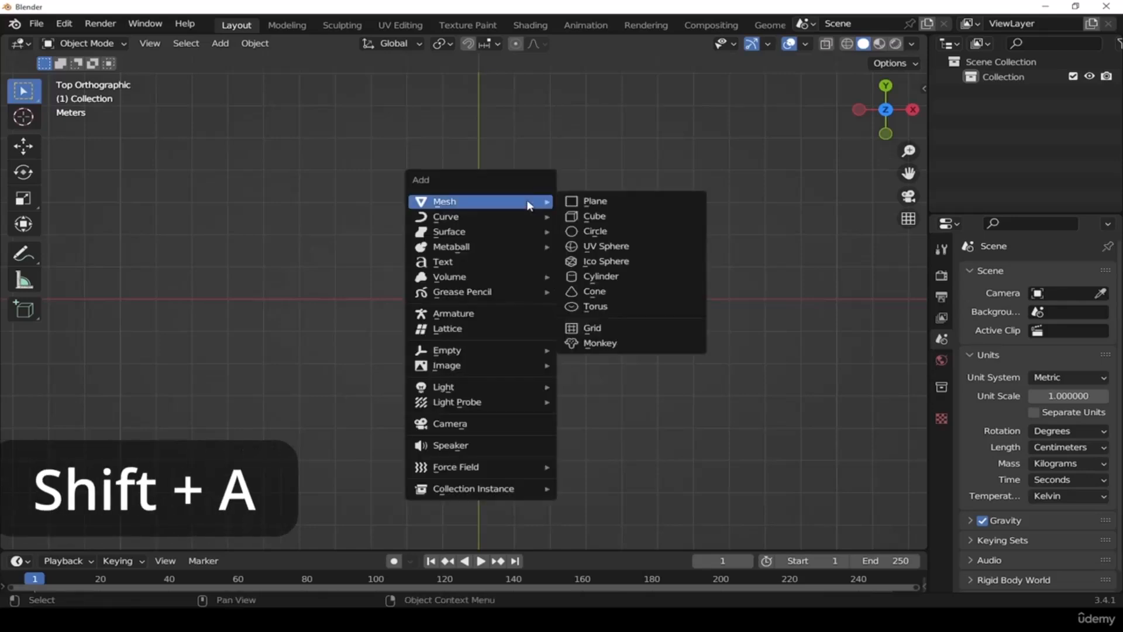
pyautogui.moveTo(483, 365)
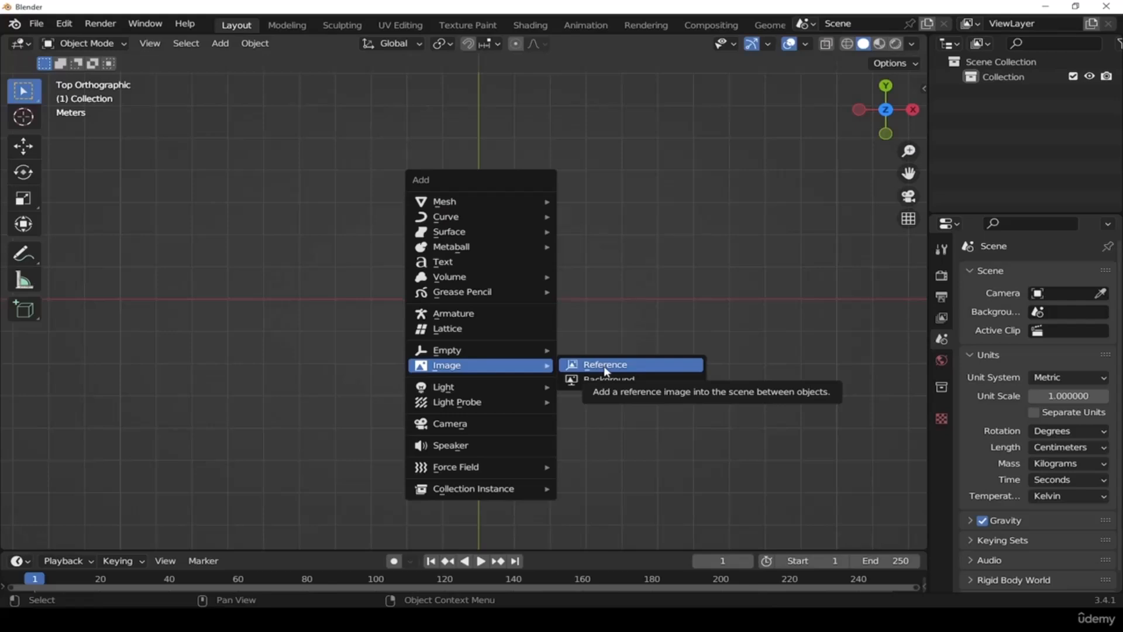
pyautogui.click(603, 365)
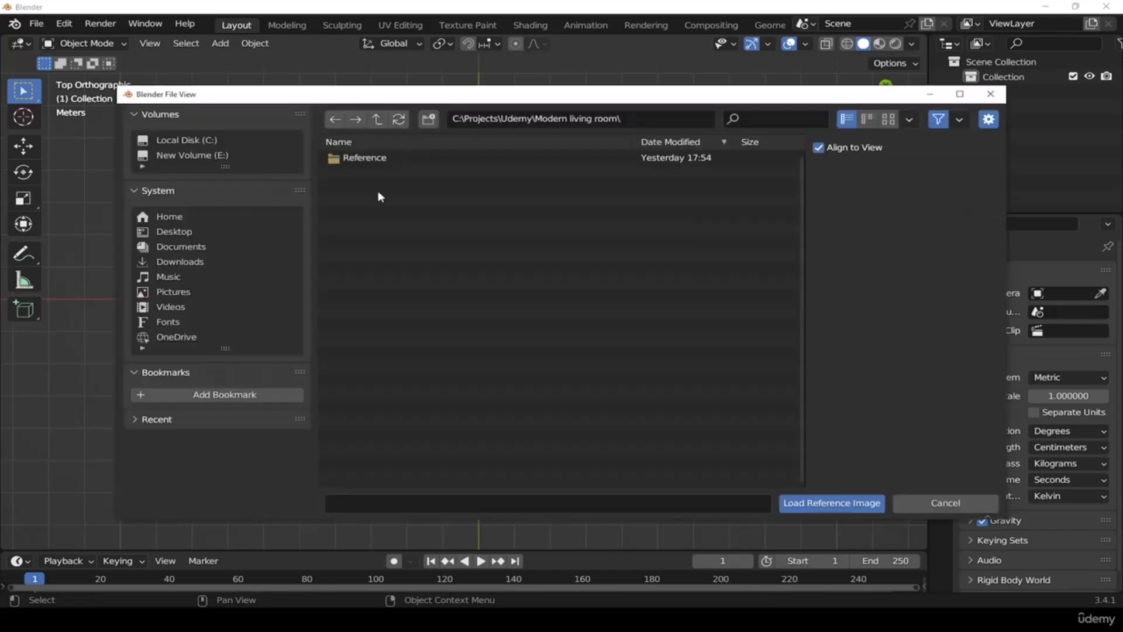
pyautogui.doubleClick(370, 159)
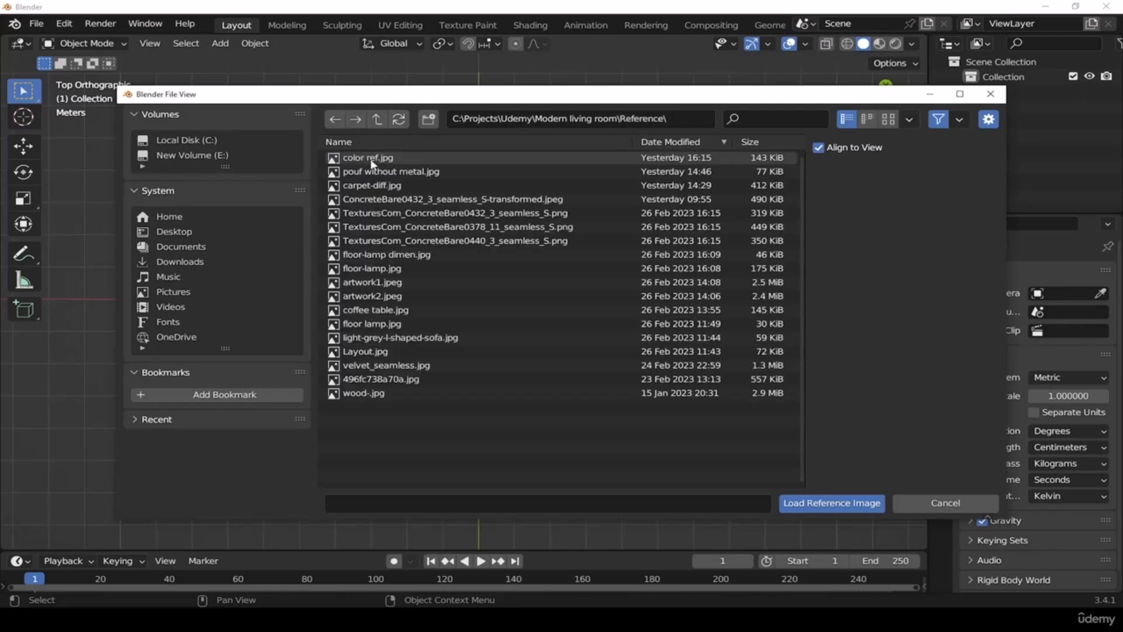
pyautogui.click(373, 351)
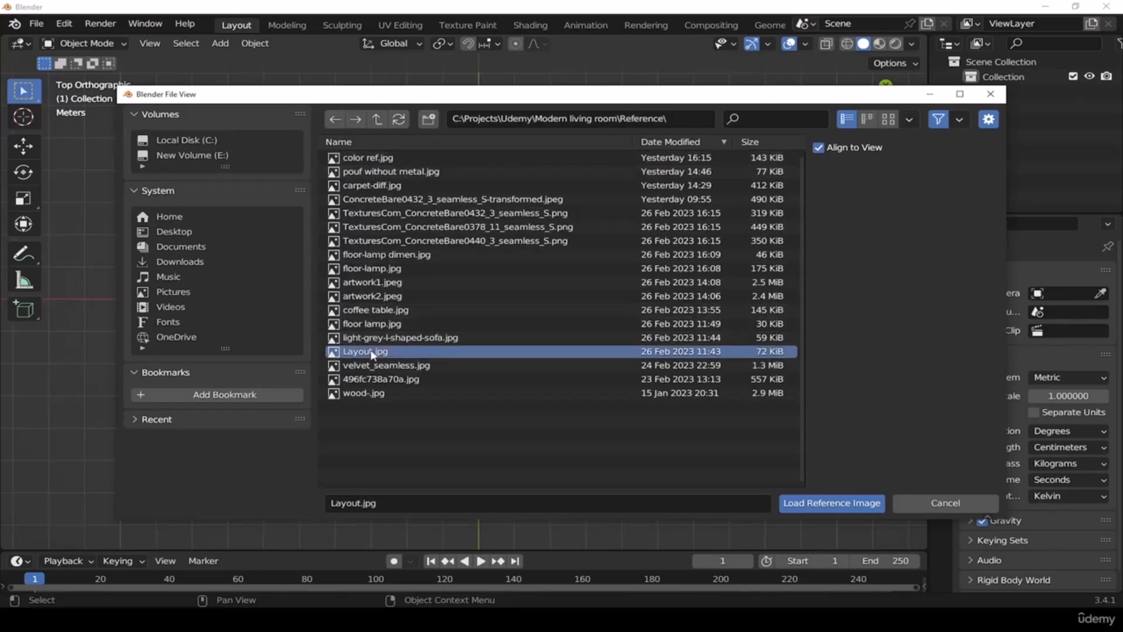
pyautogui.click(836, 506)
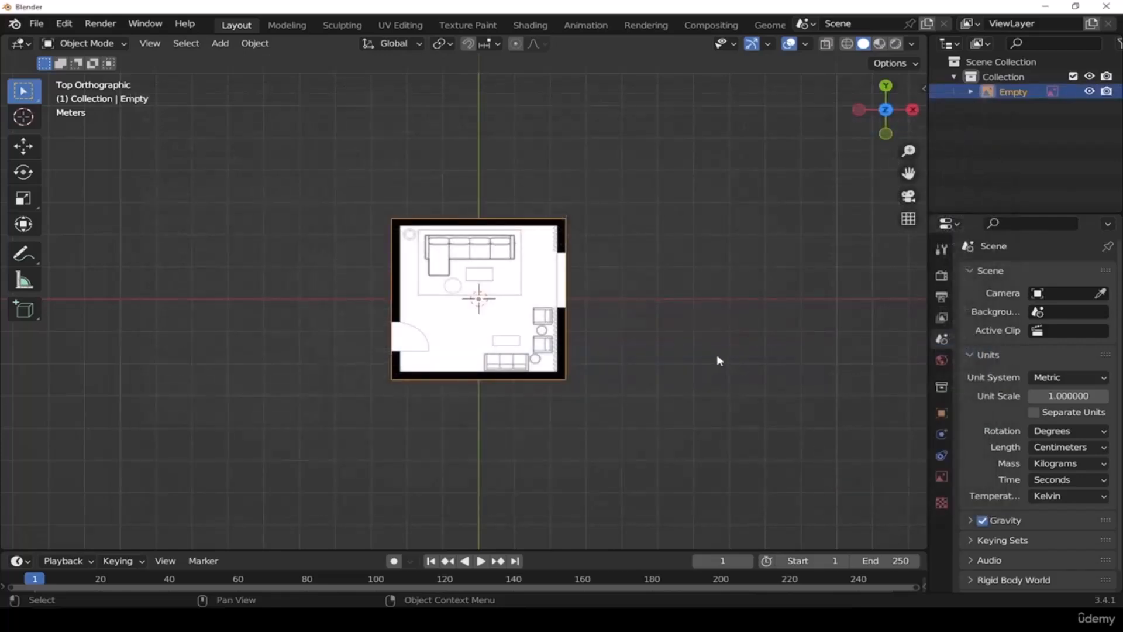
pyautogui.scroll(3, 605, 365)
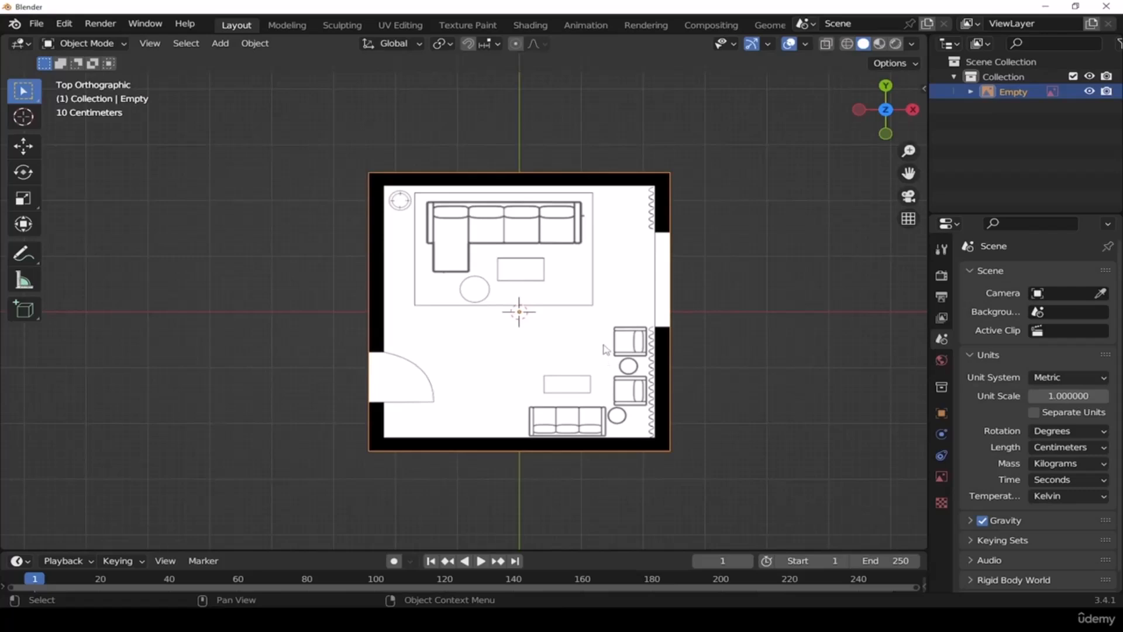
pyautogui.keyDown('shift'); pyautogui.moveTo(605, 355); pyautogui.dragTo(604, 352, button='middle'); pyautogui.keyUp('shift')
pyautogui.moveTo(737, 478); pyautogui.dragTo(334, 317)
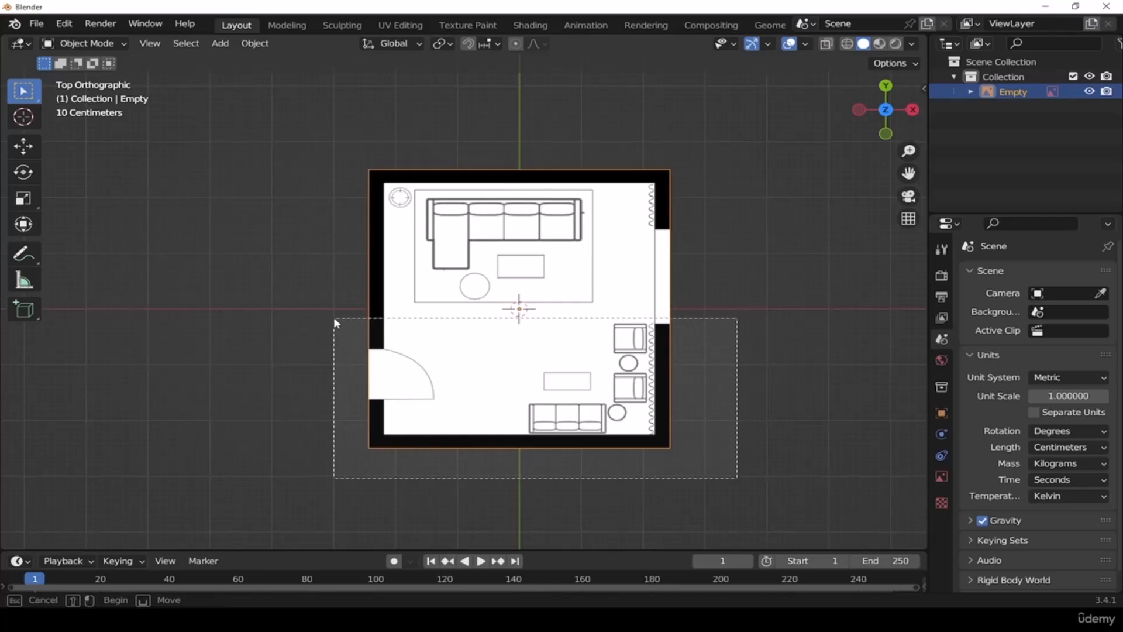
pyautogui.moveTo(334, 317); pyautogui.dragTo(334, 317)
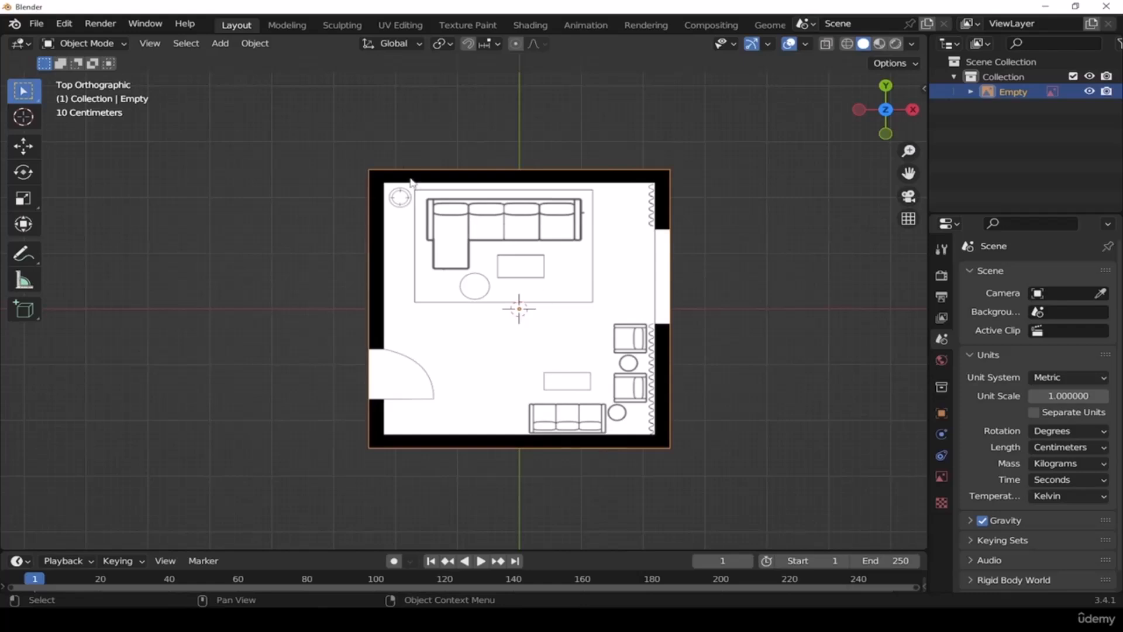
pyautogui.moveTo(331, 137); pyautogui.dragTo(706, 305)
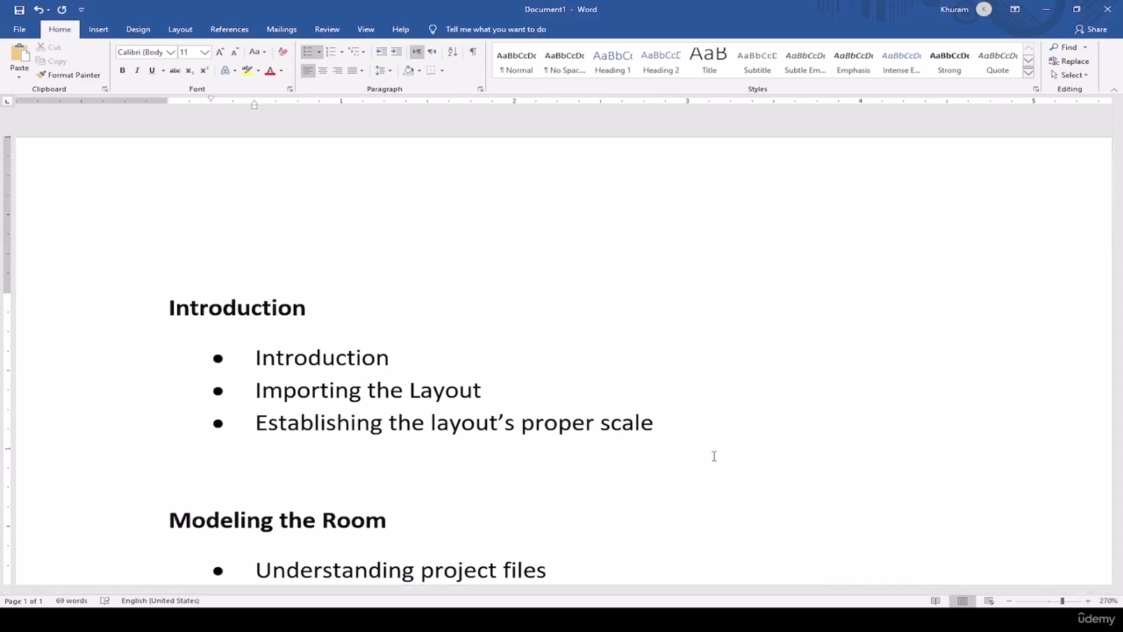
# Switch to Word and read the course outline from the Introduction section through room modeling to the start of furniture modeling
pyautogui.scroll(-1, 714, 456)
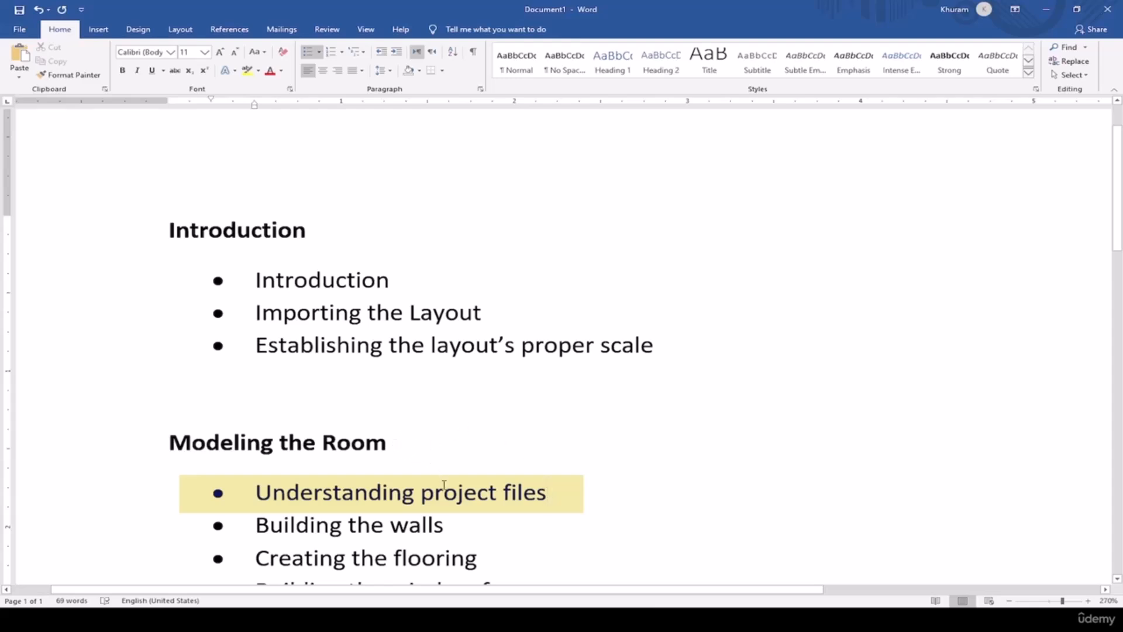
pyautogui.moveTo(436, 348); pyautogui.dragTo(339, 285)
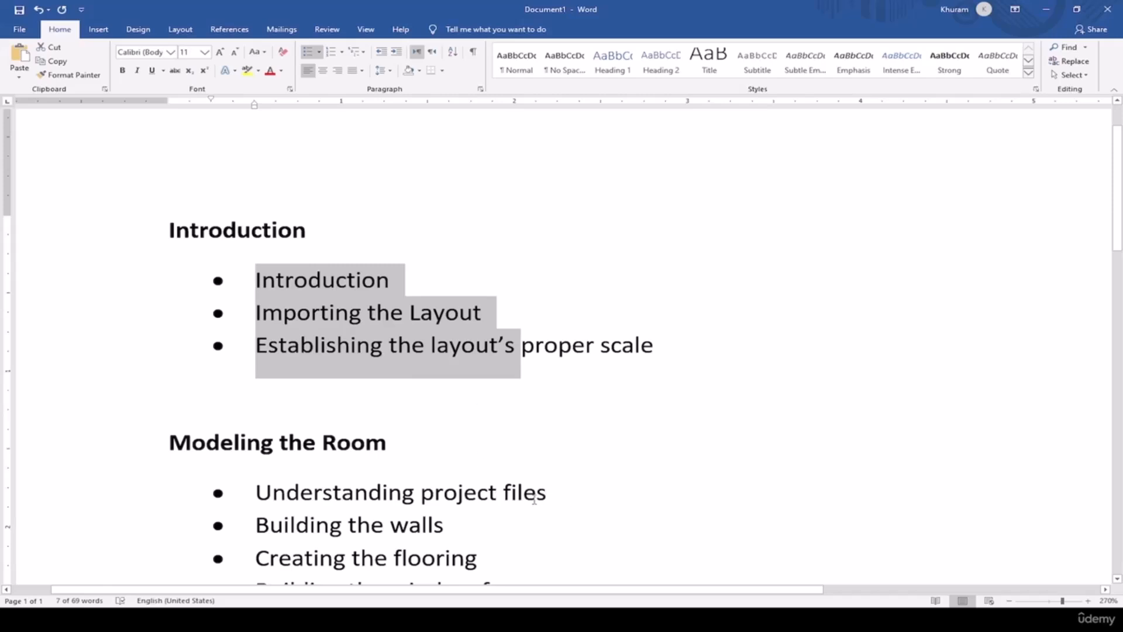
pyautogui.scroll(-4, 629, 481)
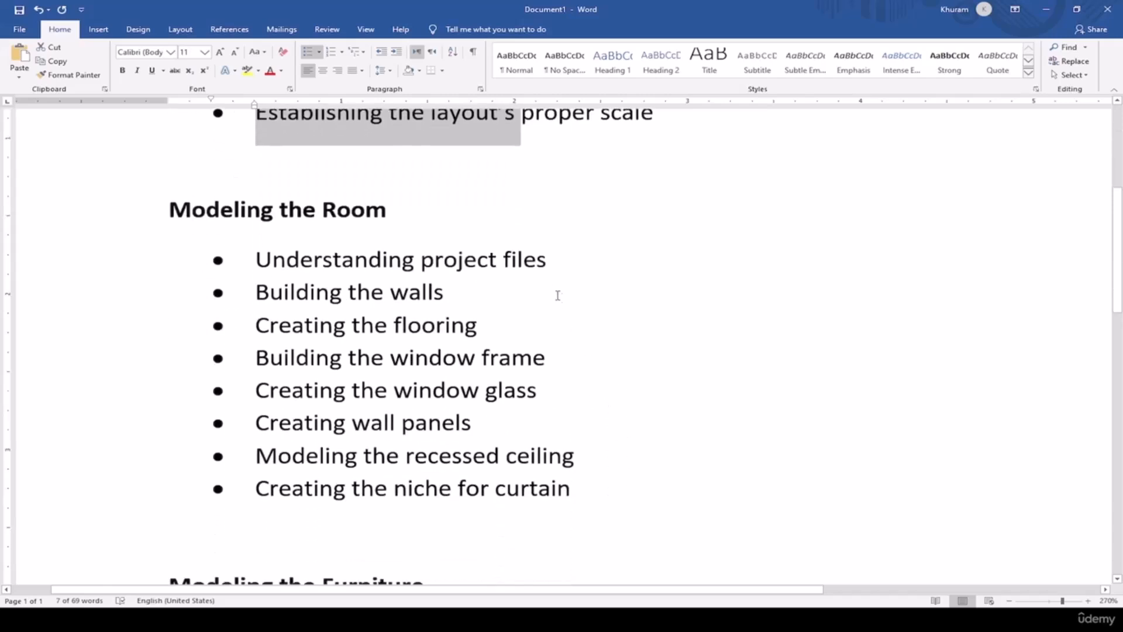
pyautogui.scroll(-2, 567, 401)
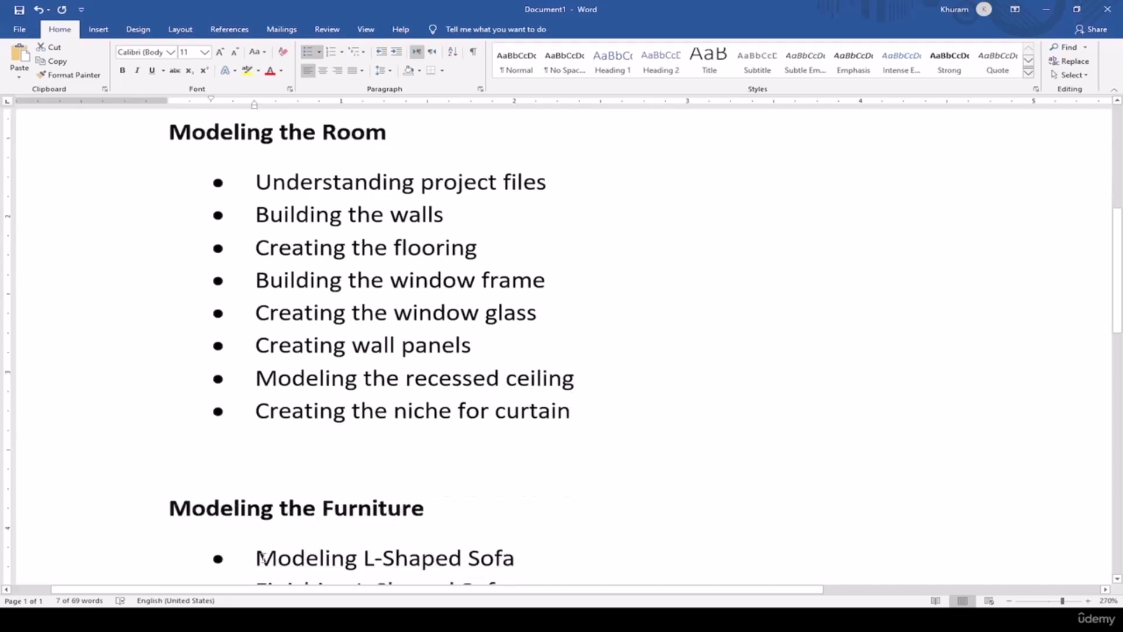
pyautogui.moveTo(258, 558); pyautogui.dragTo(530, 558)
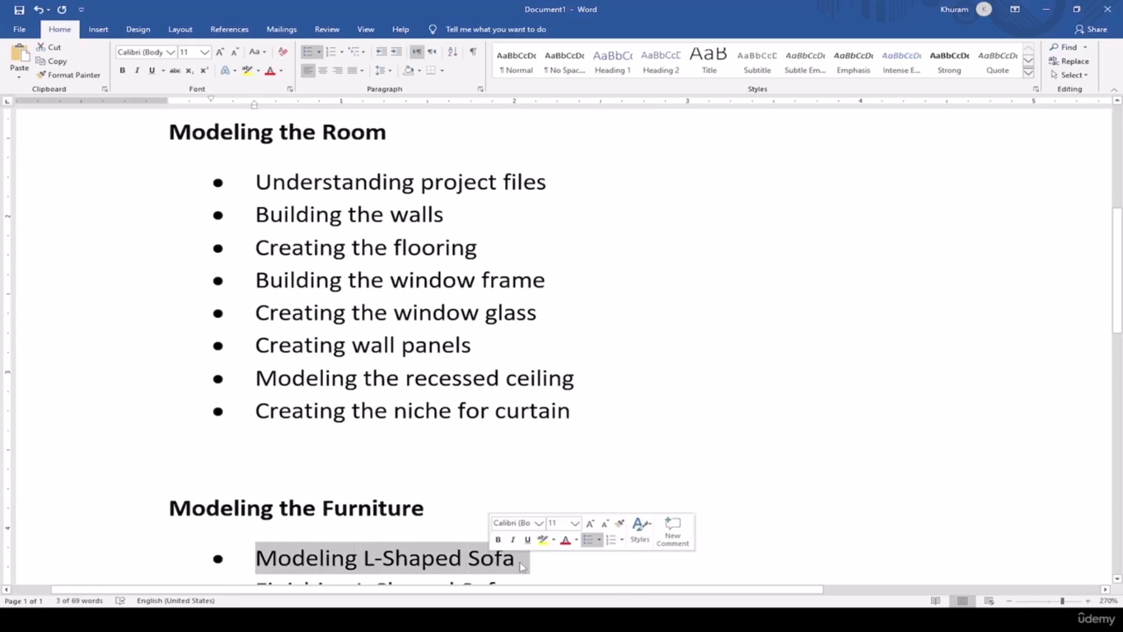
pyautogui.click(543, 547)
pyautogui.moveTo(594, 422); pyautogui.dragTo(258, 182)
pyautogui.click(616, 462)
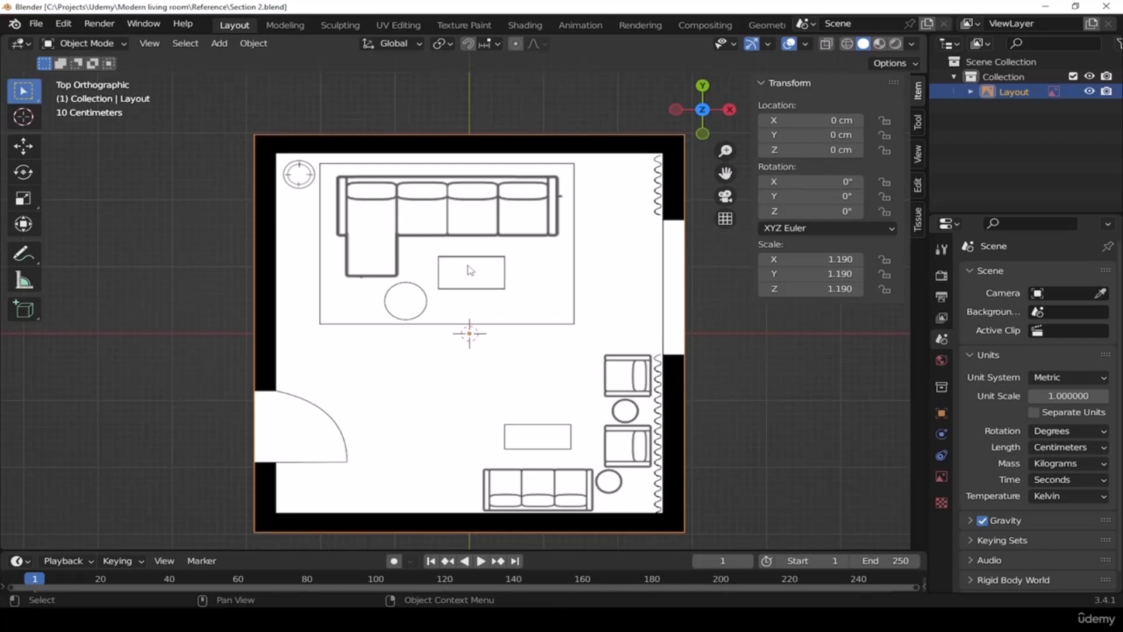
# Add a plane mesh and move it about 281 cm along Y onto the floor plan's upper wall
pyautogui.hotkey('shift', 'a')
pyautogui.moveTo(468, 265)
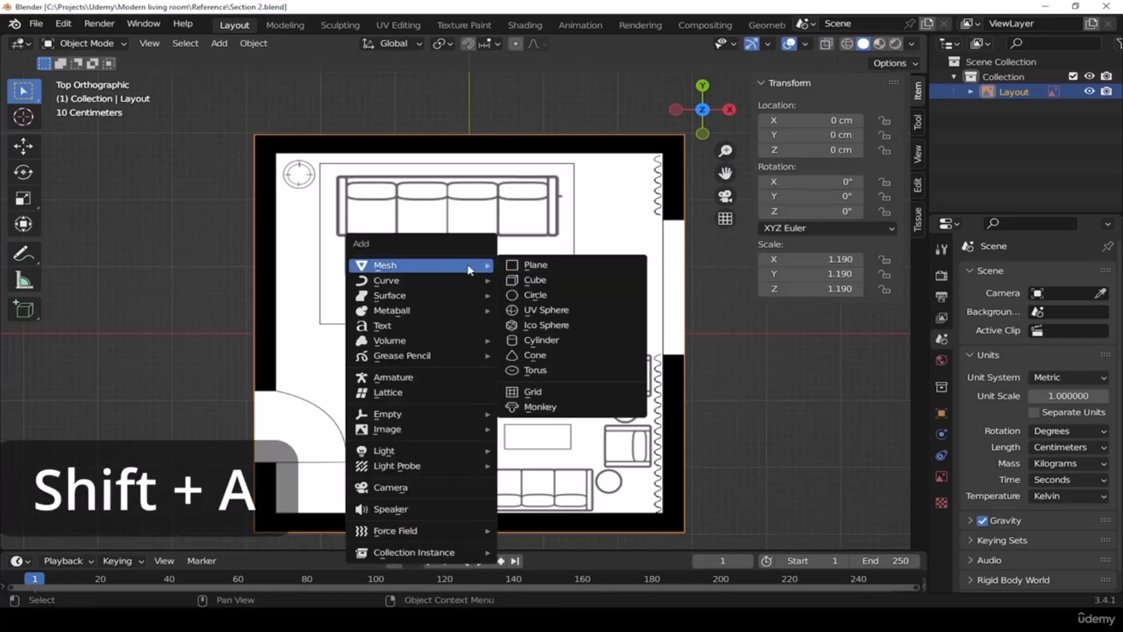
pyautogui.click(529, 265)
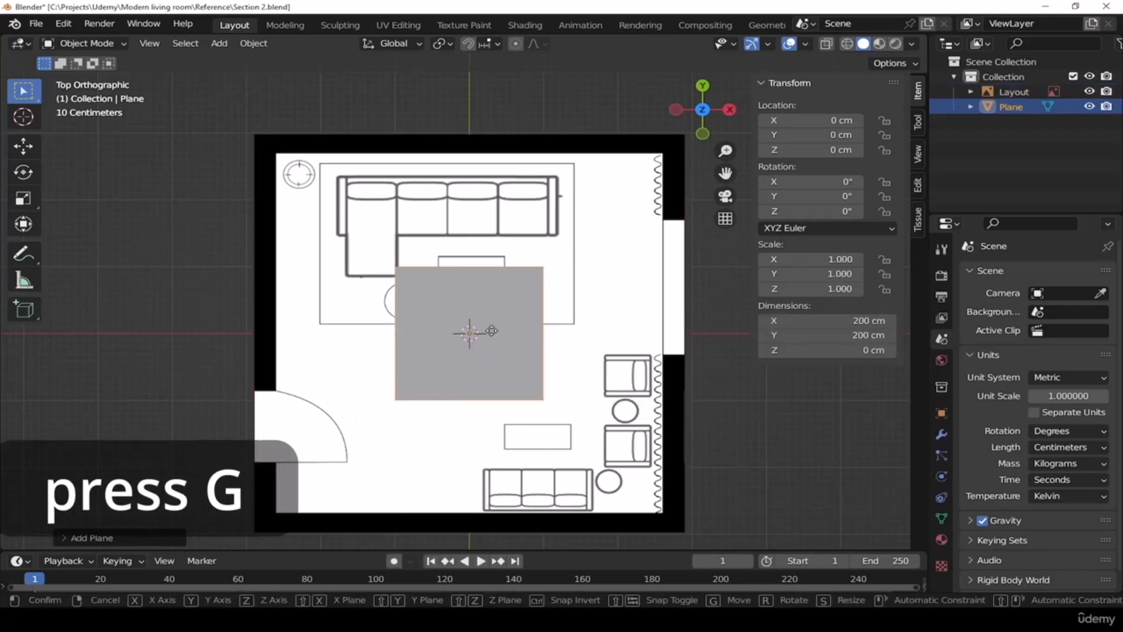
pyautogui.press('g')
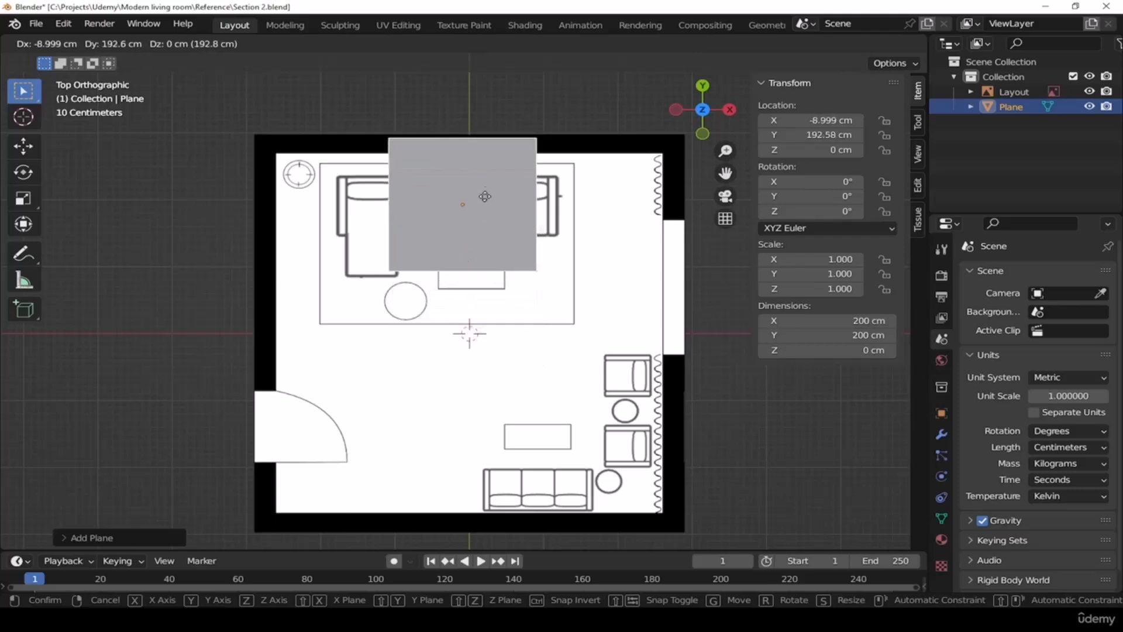
pyautogui.press('y')
pyautogui.click(492, 148)
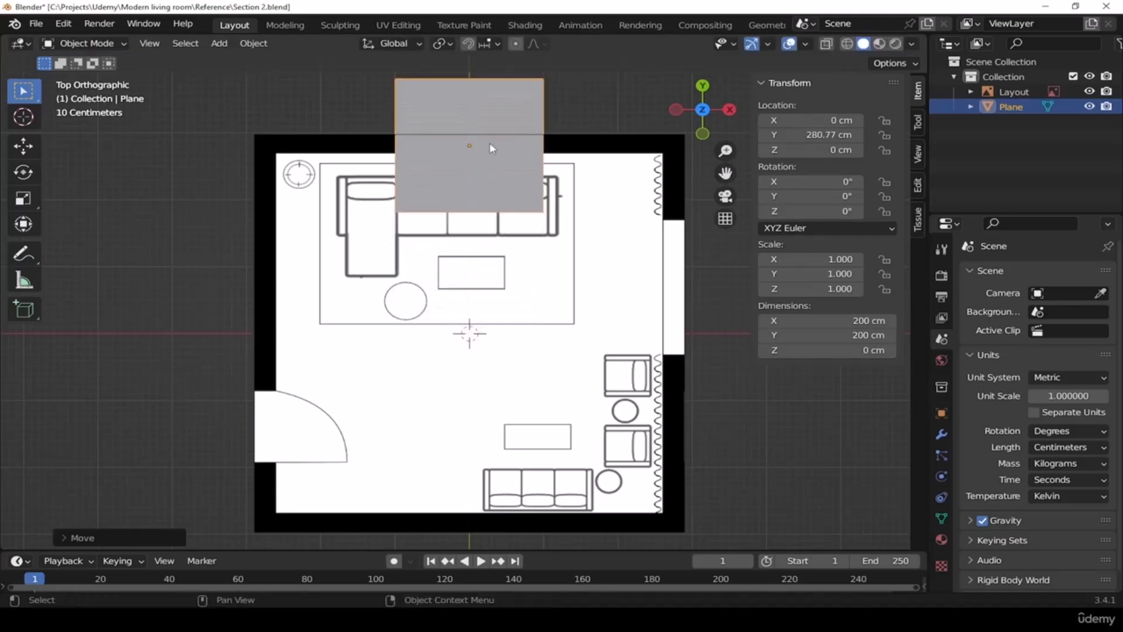
# Move the plane's lower edge along Y onto the inner line of the floor plan's upper wall
pyautogui.press('Tab')
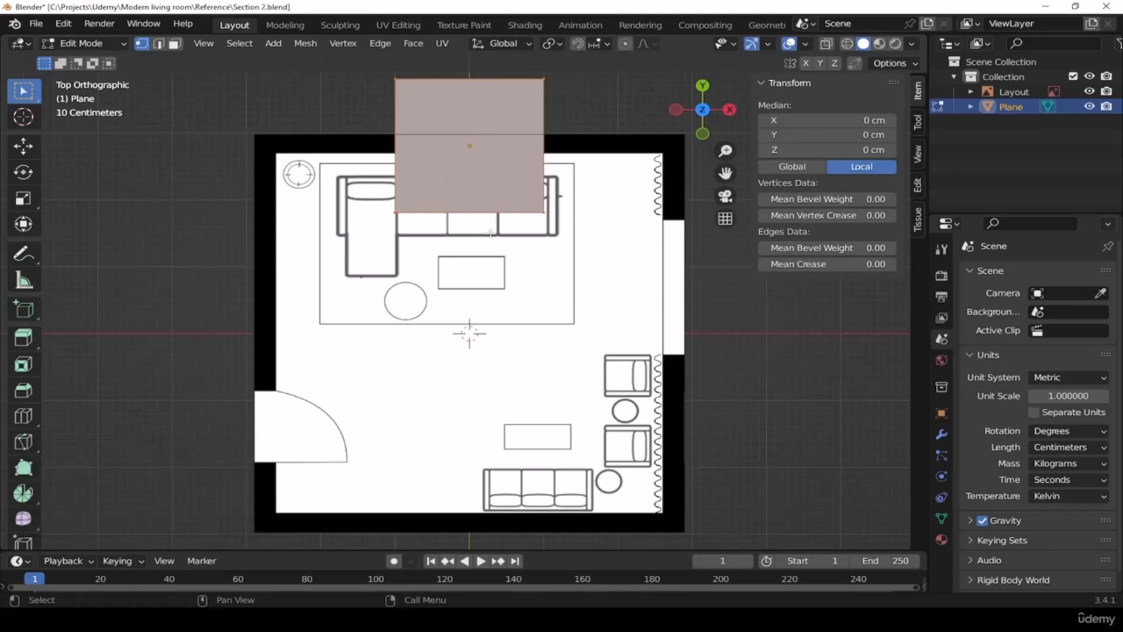
pyautogui.moveTo(349, 189); pyautogui.dragTo(572, 251)
pyautogui.moveTo(349, 196); pyautogui.dragTo(573, 248)
pyautogui.press('g')
pyautogui.press('y')
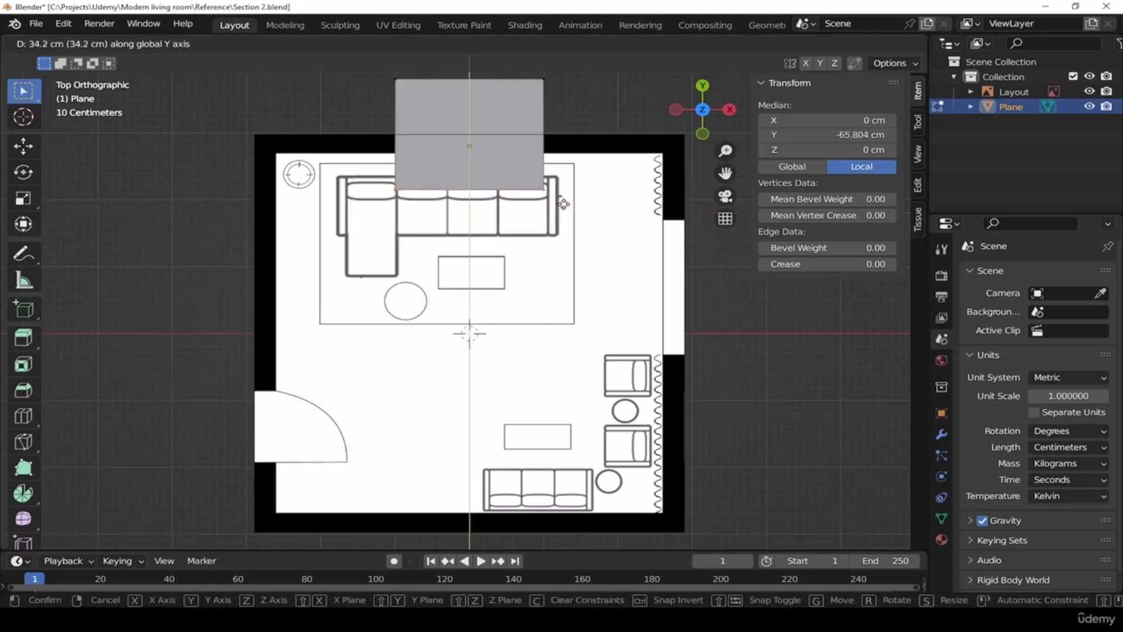
pyautogui.click(588, 170)
# Move the plane's upper edge along Y onto the outer line of the upper wall, making the plane about 29 cm deep
pyautogui.moveTo(356, 73); pyautogui.dragTo(579, 99)
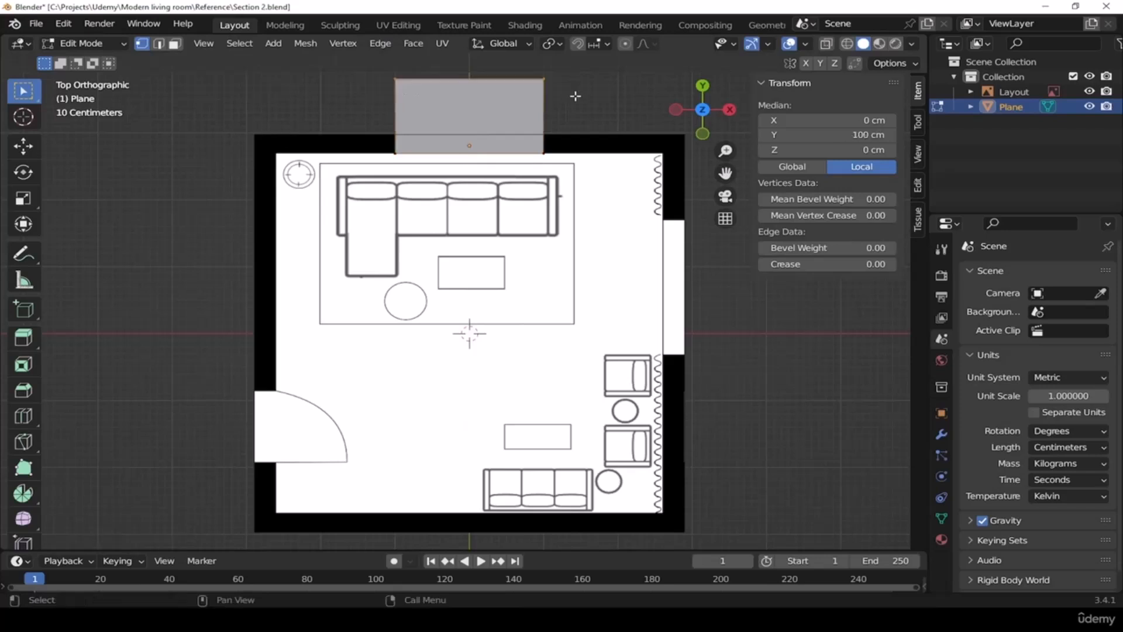
pyautogui.press('g')
pyautogui.press('y')
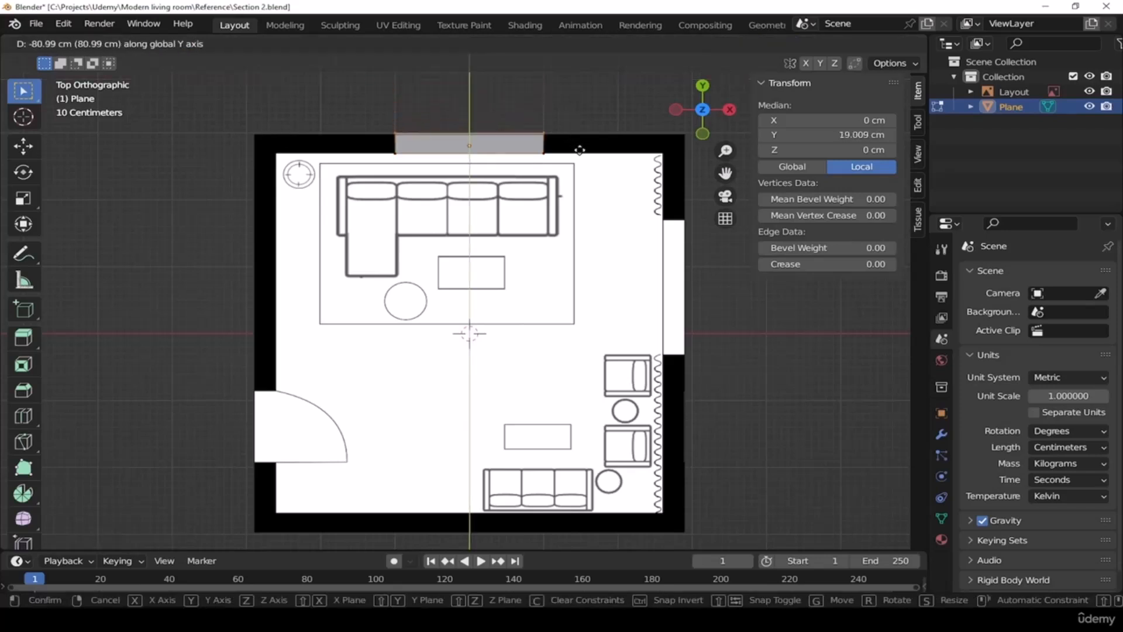
pyautogui.click(580, 152)
# Move the plane's right edge about 161 cm along X to the inner line of the floor plan's right wall
pyautogui.moveTo(510, 100); pyautogui.dragTo(560, 176)
pyautogui.scroll(3, 439, 223)
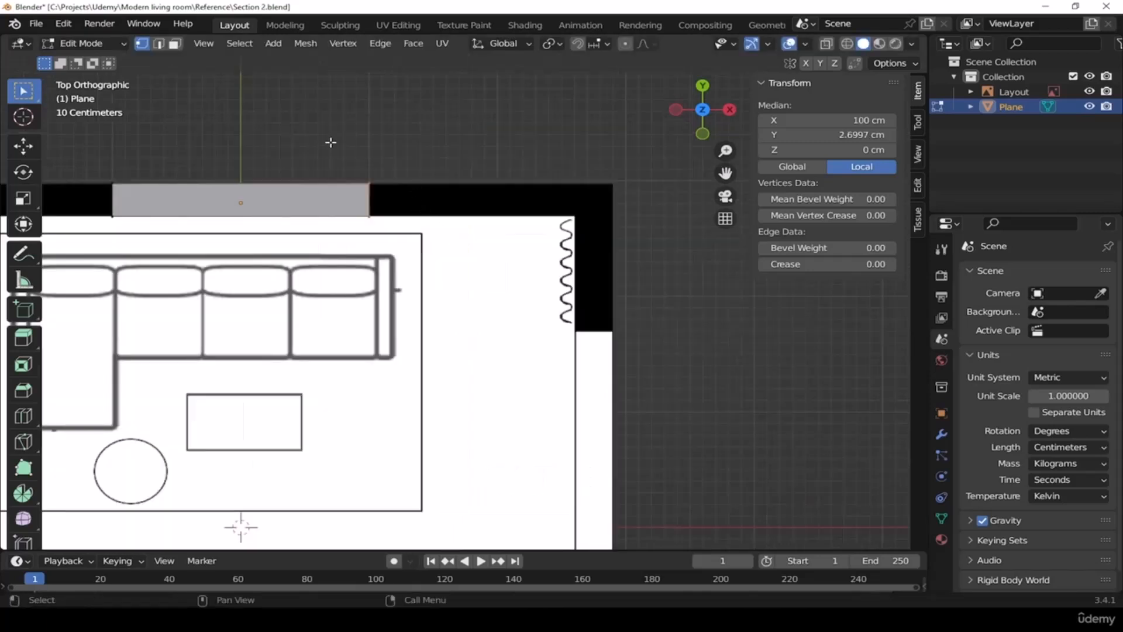
pyautogui.press('g')
pyautogui.press('x')
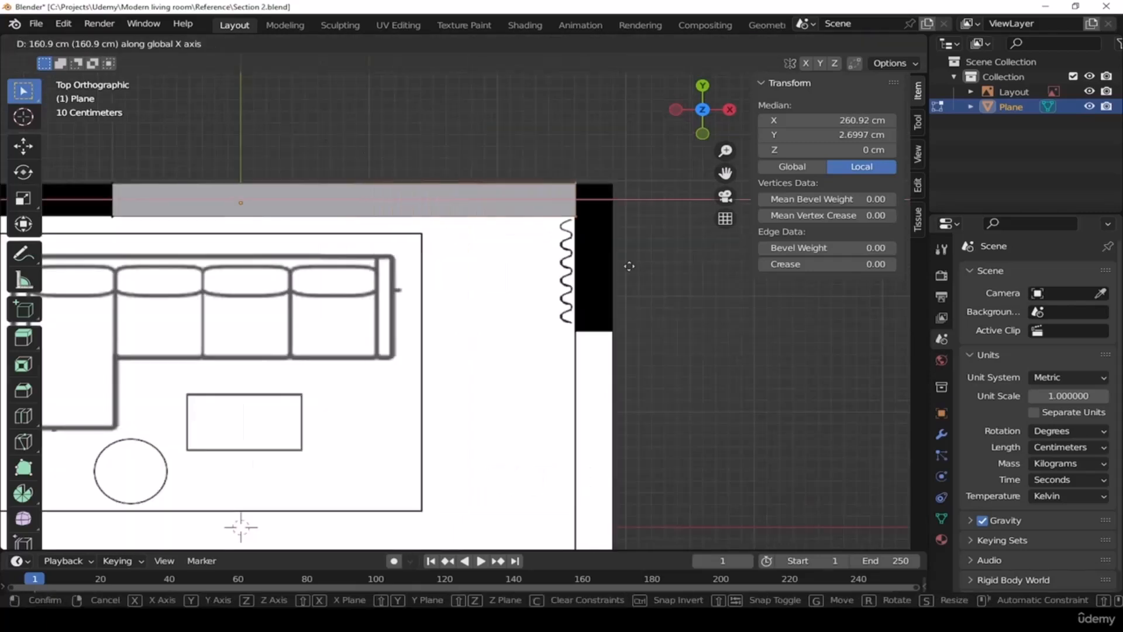
pyautogui.click(629, 265)
# Move the plane's left edge about 160 cm along negative X to the inner line of the floor plan's left wall
pyautogui.keyDown('shift'); pyautogui.moveTo(629, 266); pyautogui.dragTo(585, 306, button='middle'); pyautogui.keyUp('shift')
pyautogui.moveTo(506, 129); pyautogui.dragTo(634, 229)
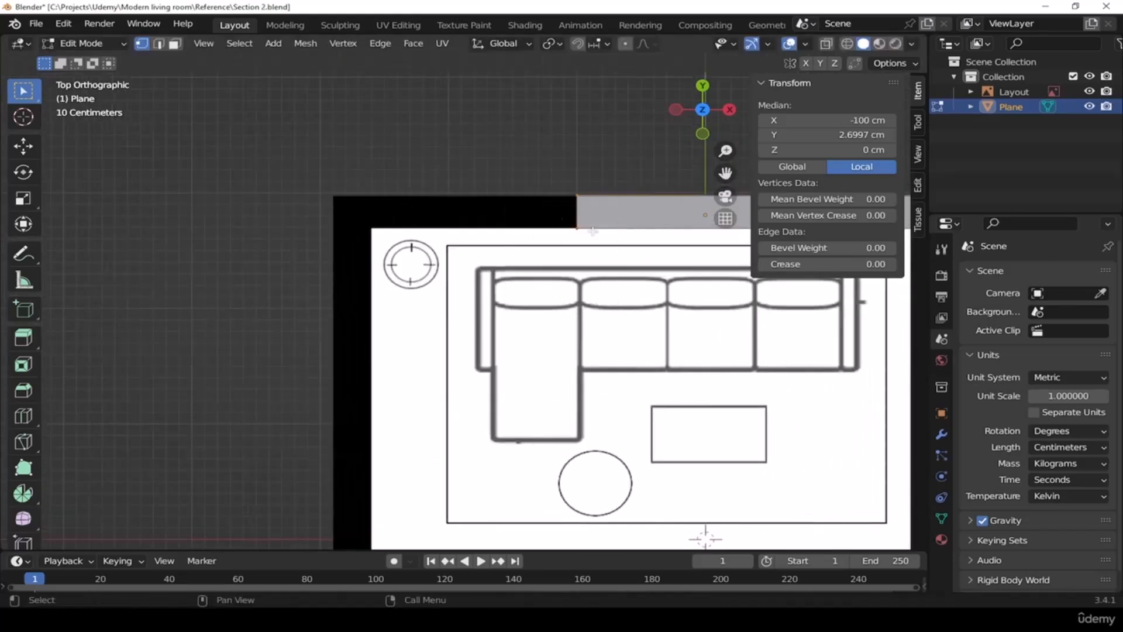
pyautogui.press('g')
pyautogui.press('x')
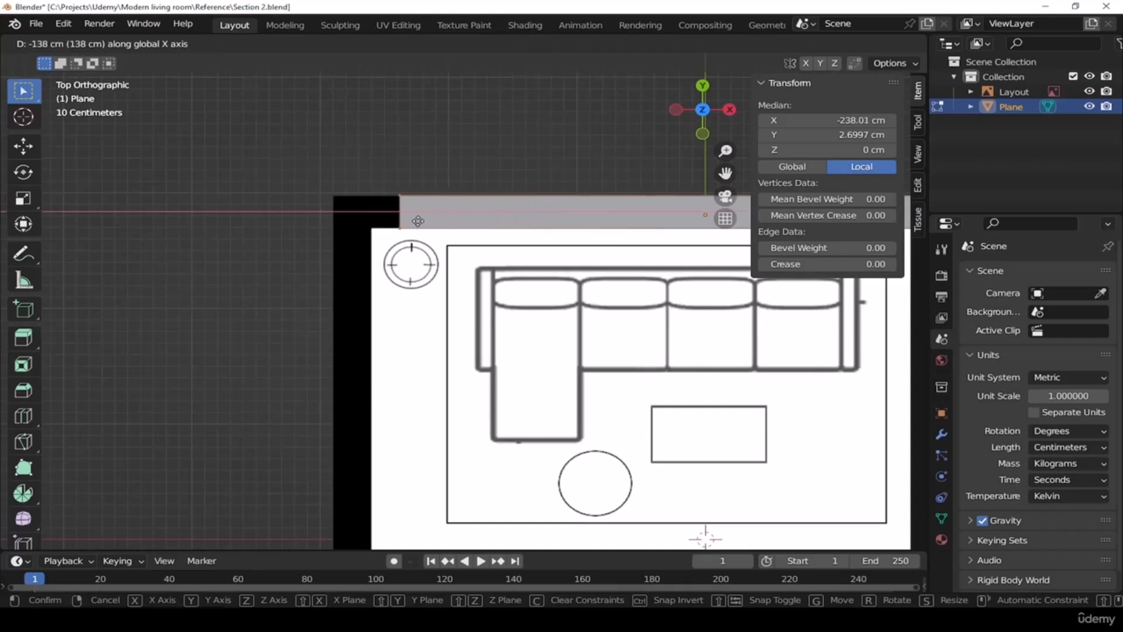
pyautogui.click(392, 215)
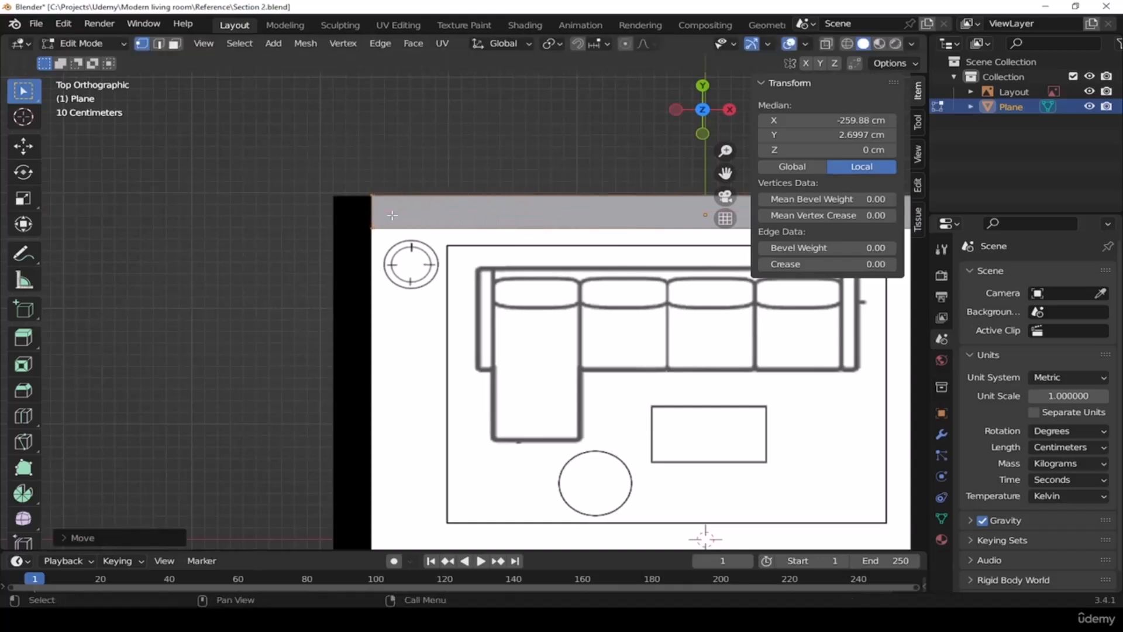
# Extrude the face of the upper wall's plane 300 cm upward
pyautogui.scroll(-3, 292, 255)
pyautogui.press('Tab')
pyautogui.keyDown('shift'); pyautogui.moveTo(613, 291); pyautogui.dragTo(547, 325, button='middle'); pyautogui.keyUp('shift')
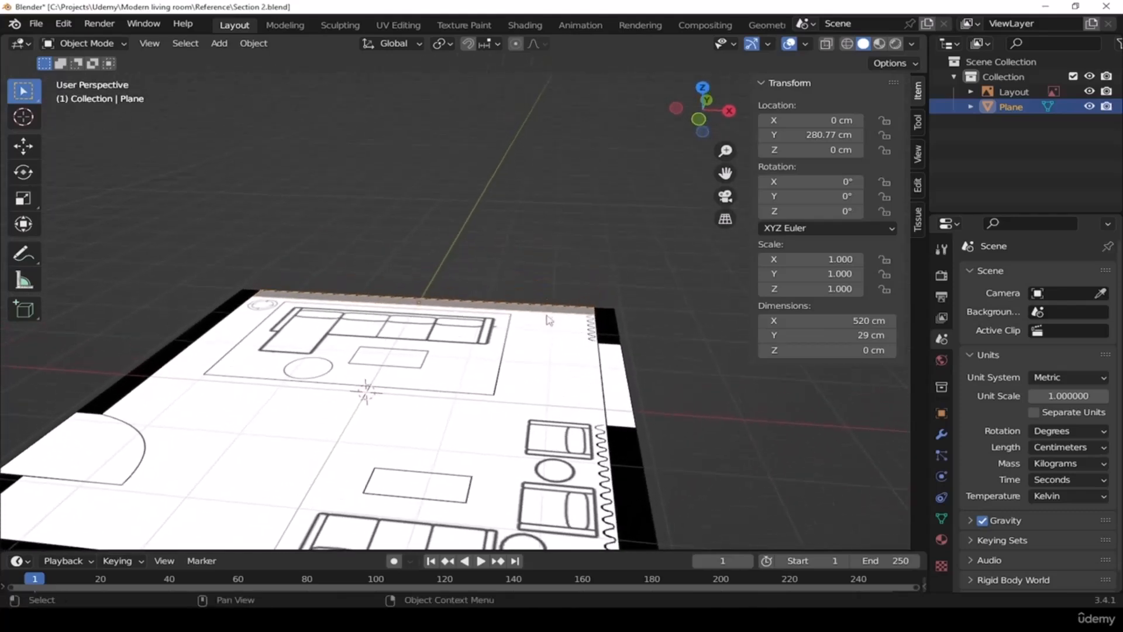
pyautogui.moveTo(486, 349); pyautogui.dragTo(488, 354, button='middle')
pyautogui.scroll(3, 490, 360)
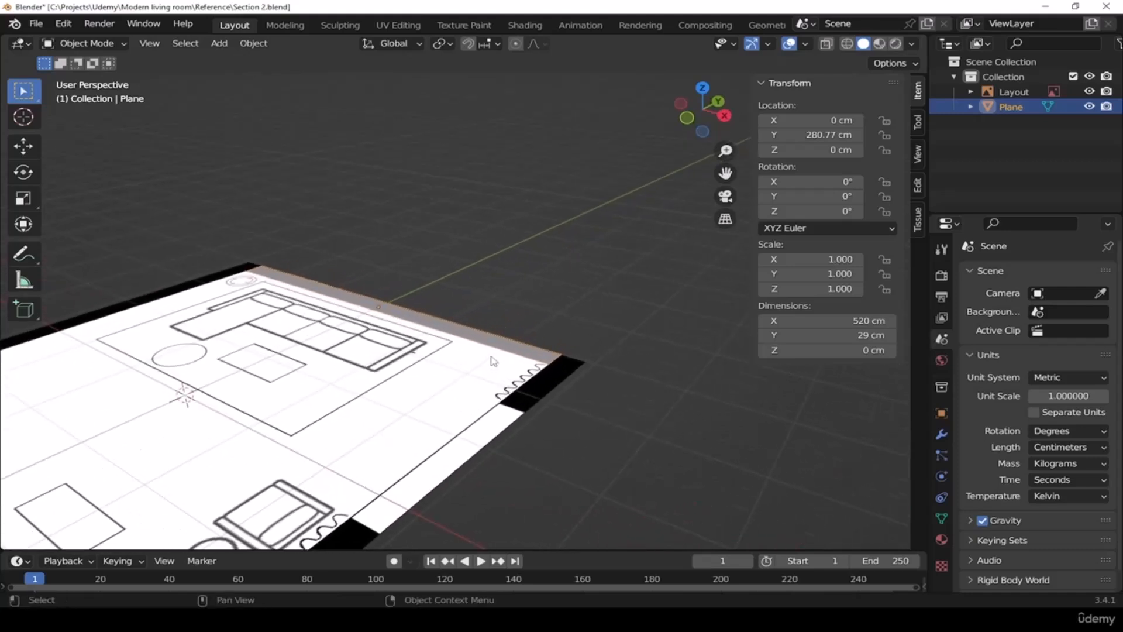
pyautogui.press('Tab')
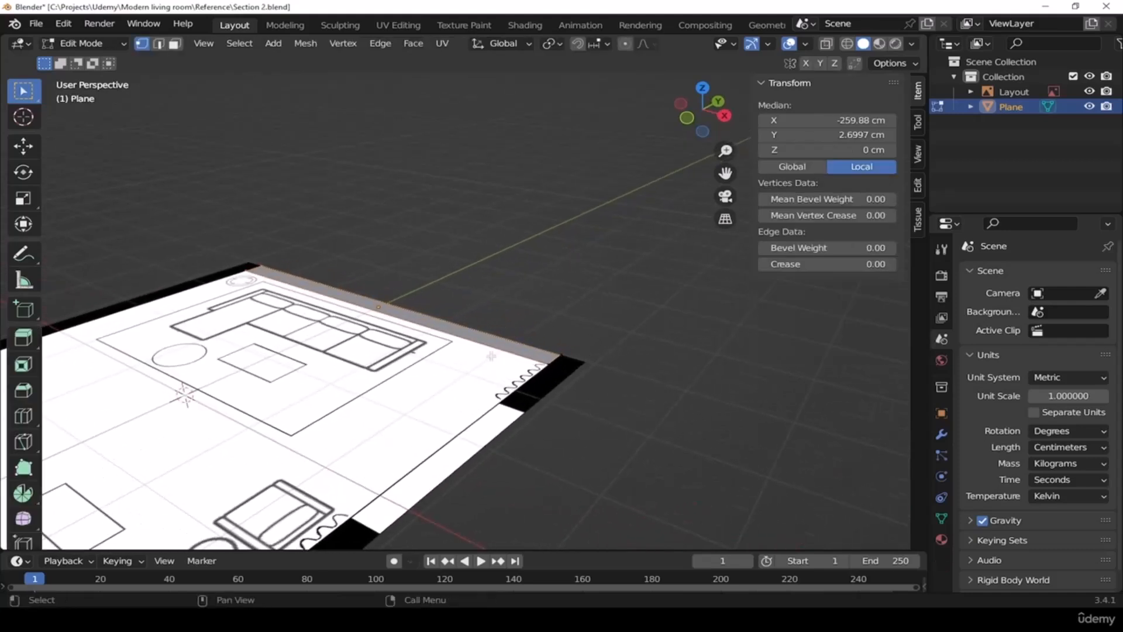
pyautogui.click(175, 45)
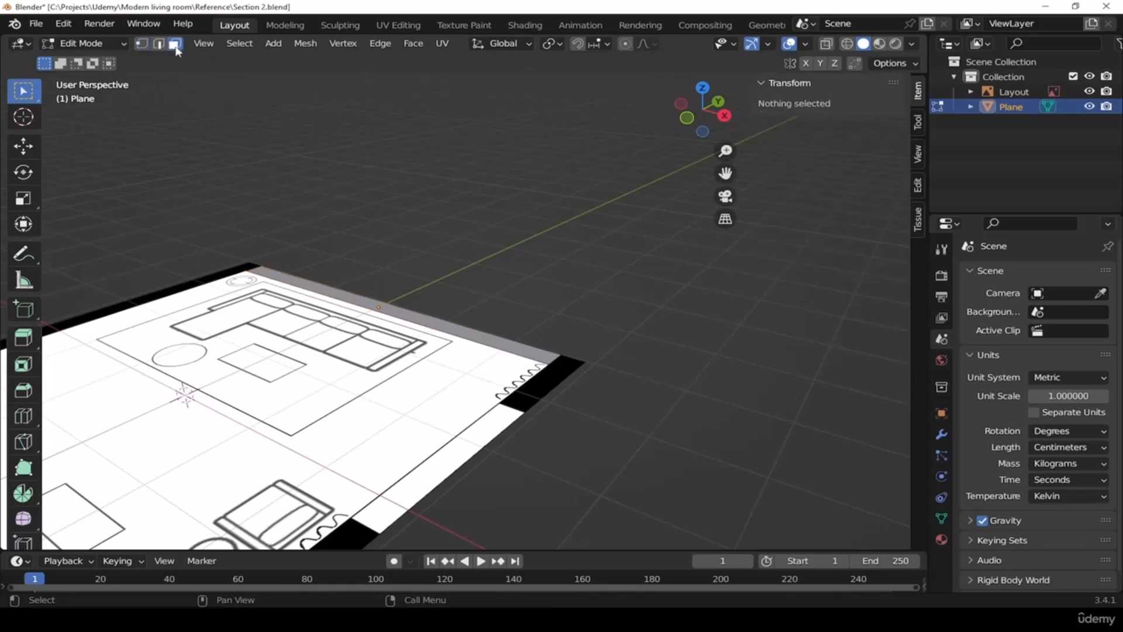
pyautogui.click(420, 318)
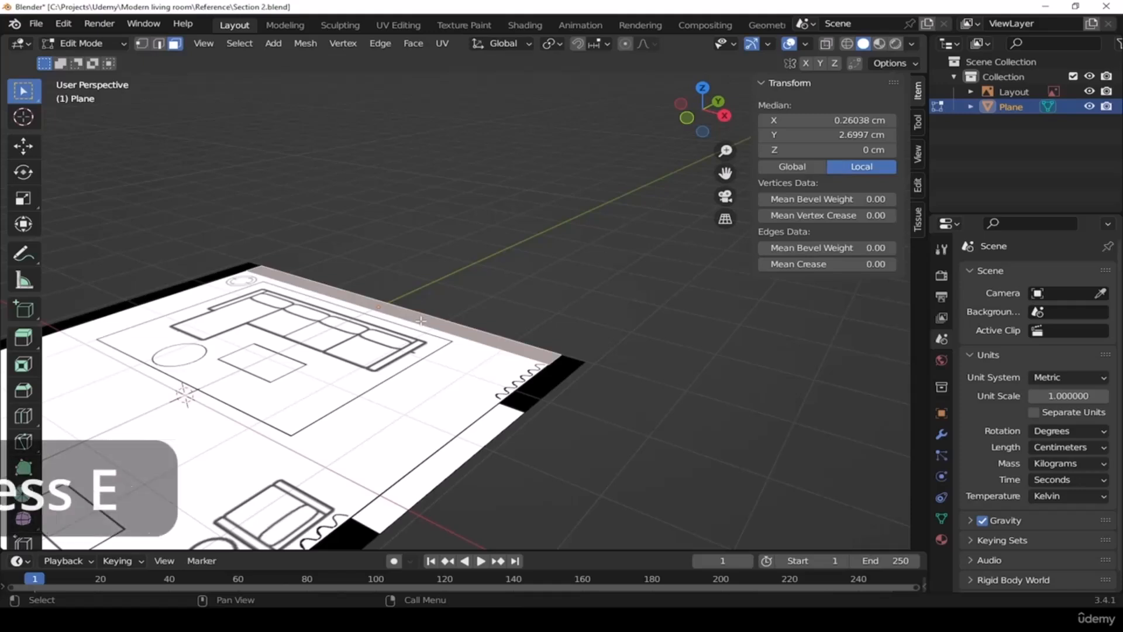
pyautogui.press('e')
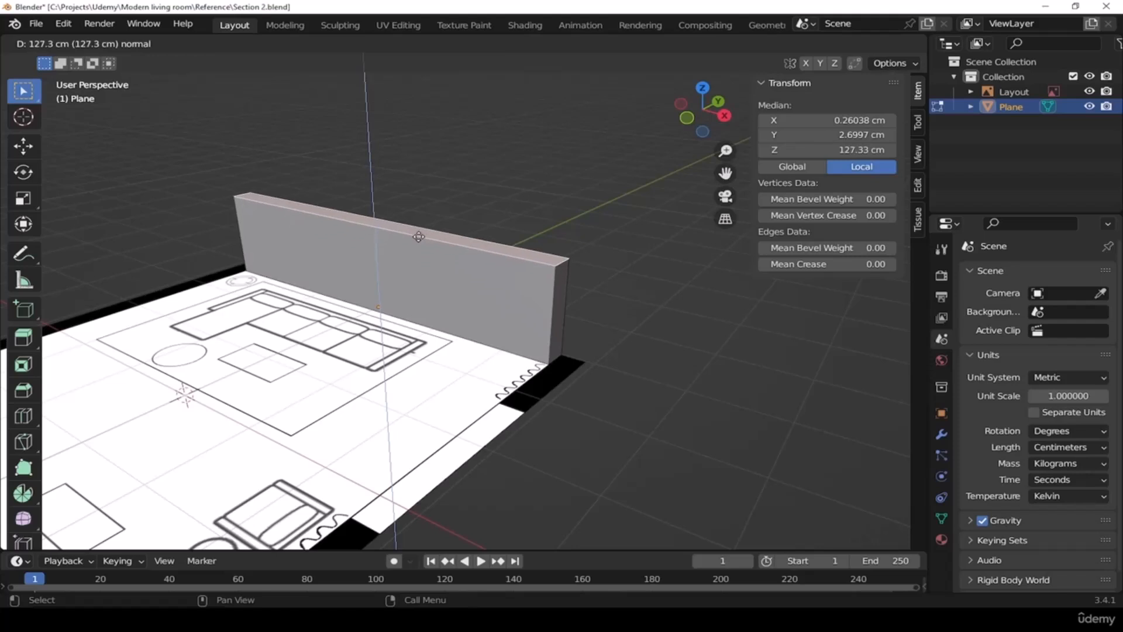
pyautogui.write('300')
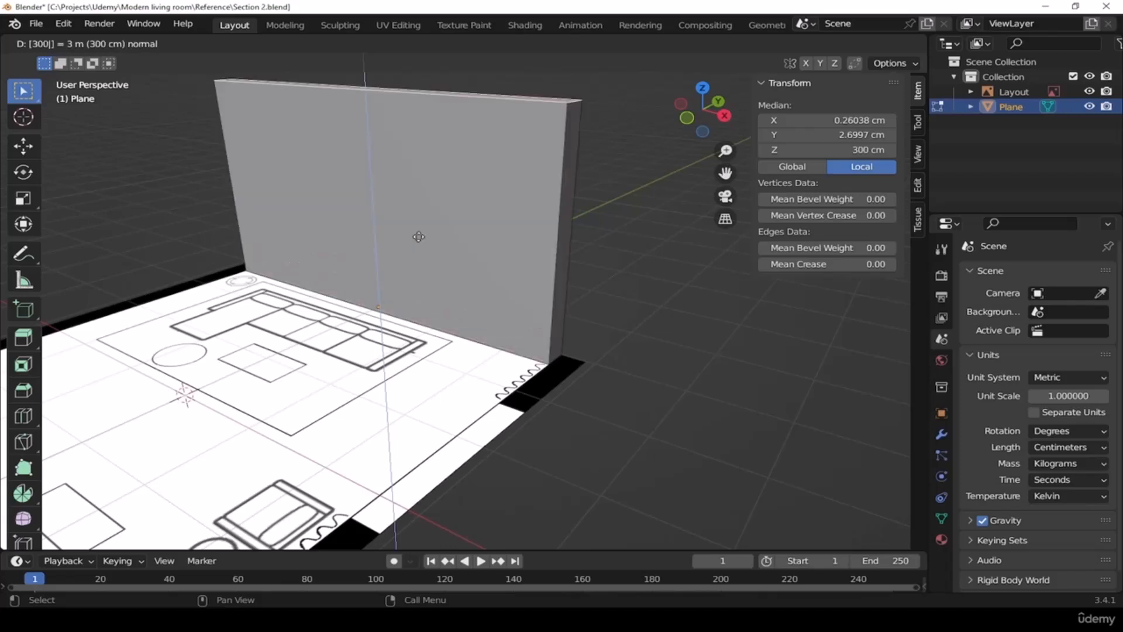
pyautogui.press('Return')
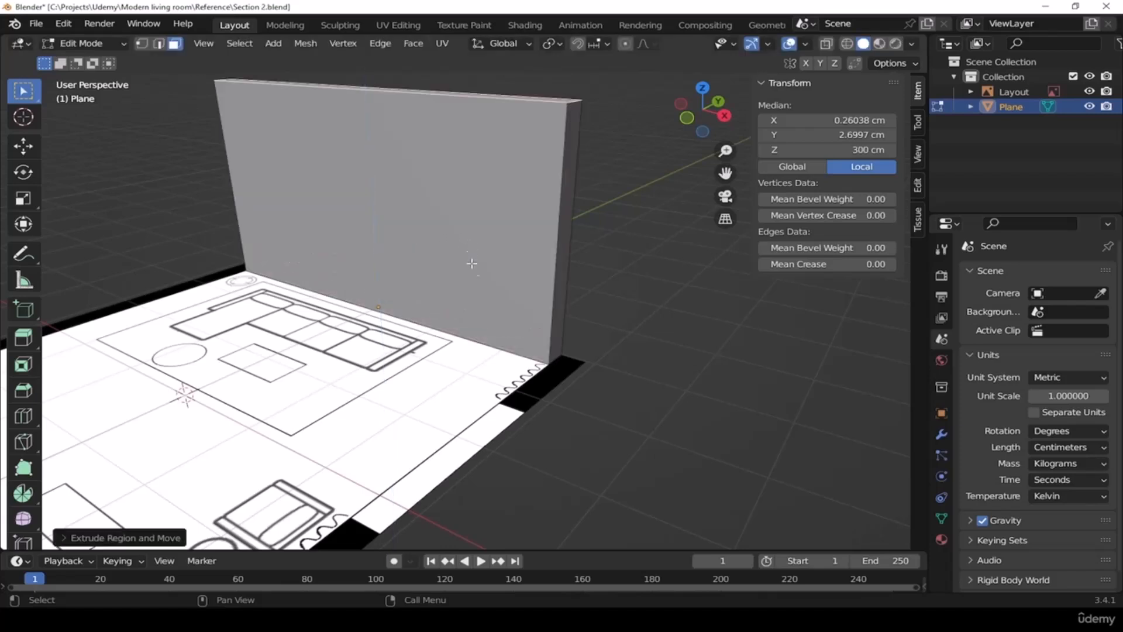
# From the top view, duplicate the upper wall and place the copy lower down, reaching across the floor plan's right wall
pyautogui.moveTo(472, 251); pyautogui.dragTo(495, 316, button='middle')
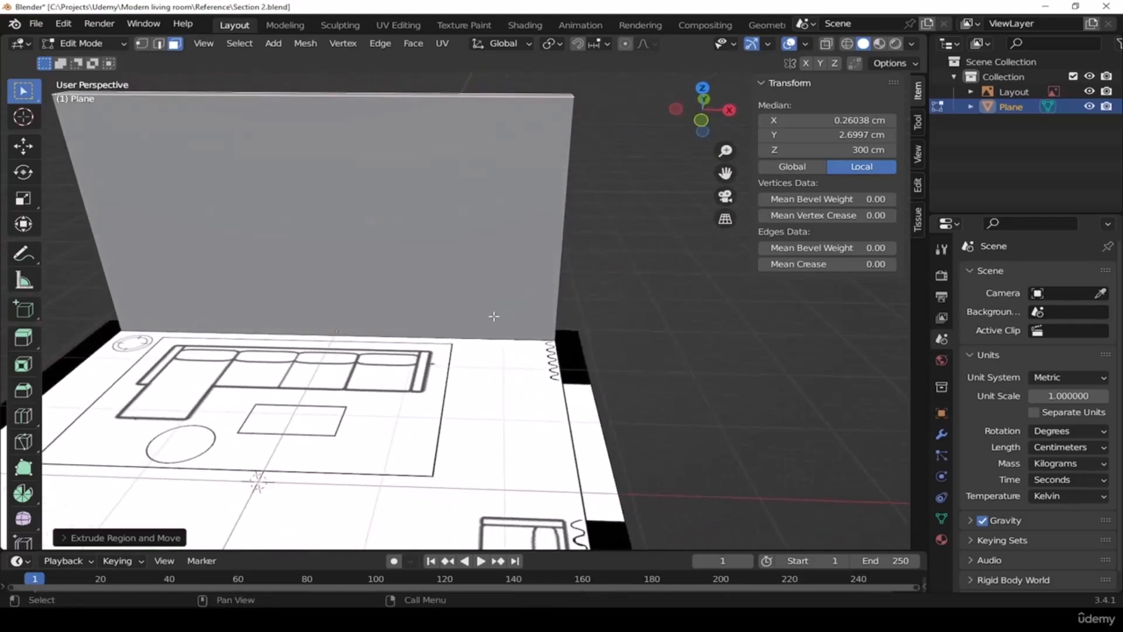
pyautogui.press('`')
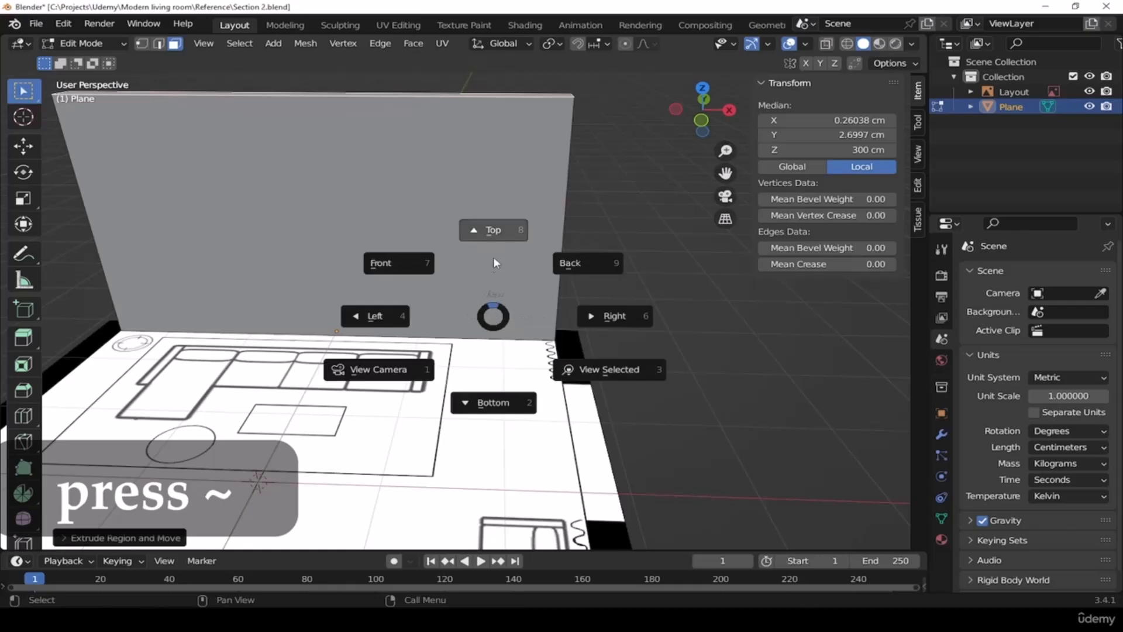
pyautogui.click(494, 233)
pyautogui.scroll(3, 540, 324)
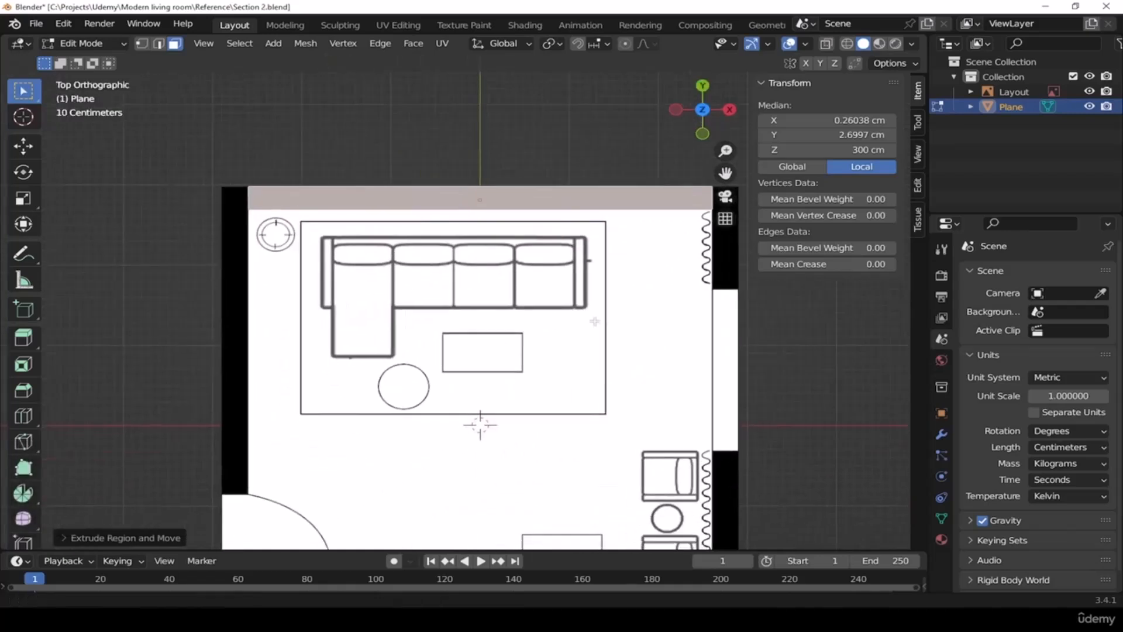
pyautogui.keyDown('shift'); pyautogui.moveTo(540, 324); pyautogui.dragTo(531, 327, button='middle'); pyautogui.keyUp('shift')
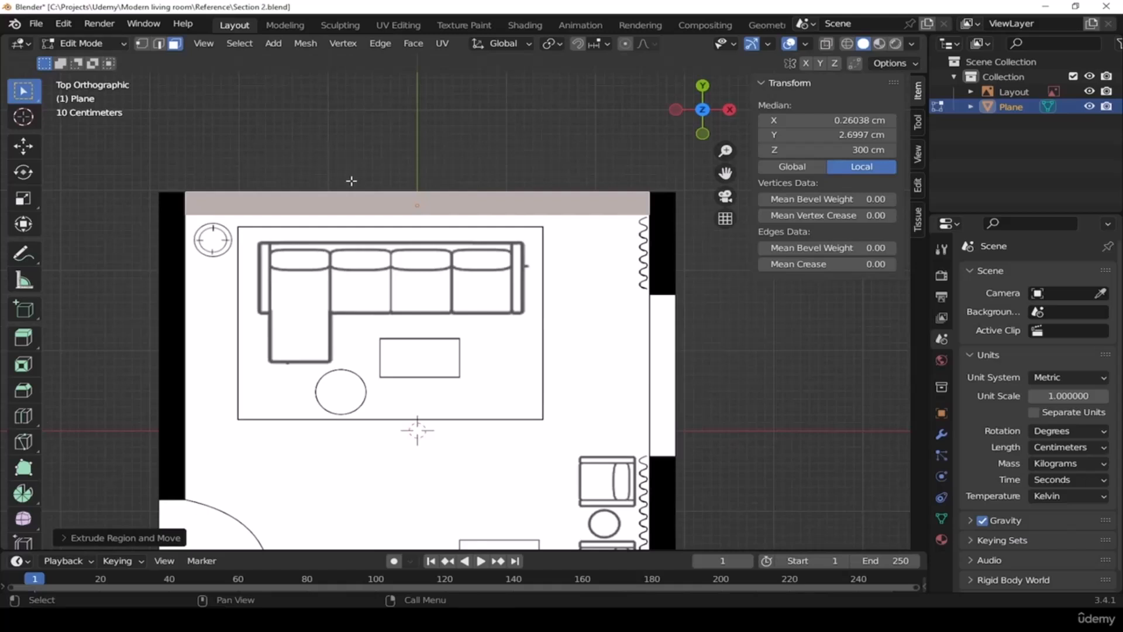
pyautogui.press('Tab')
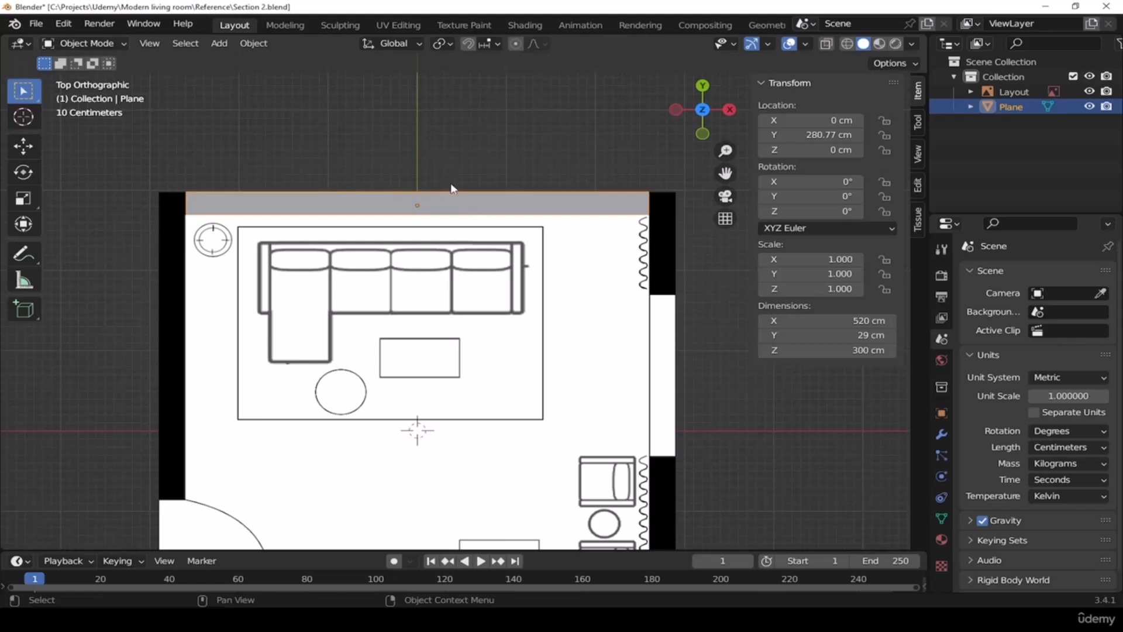
pyautogui.hotkey('shift', 'd')
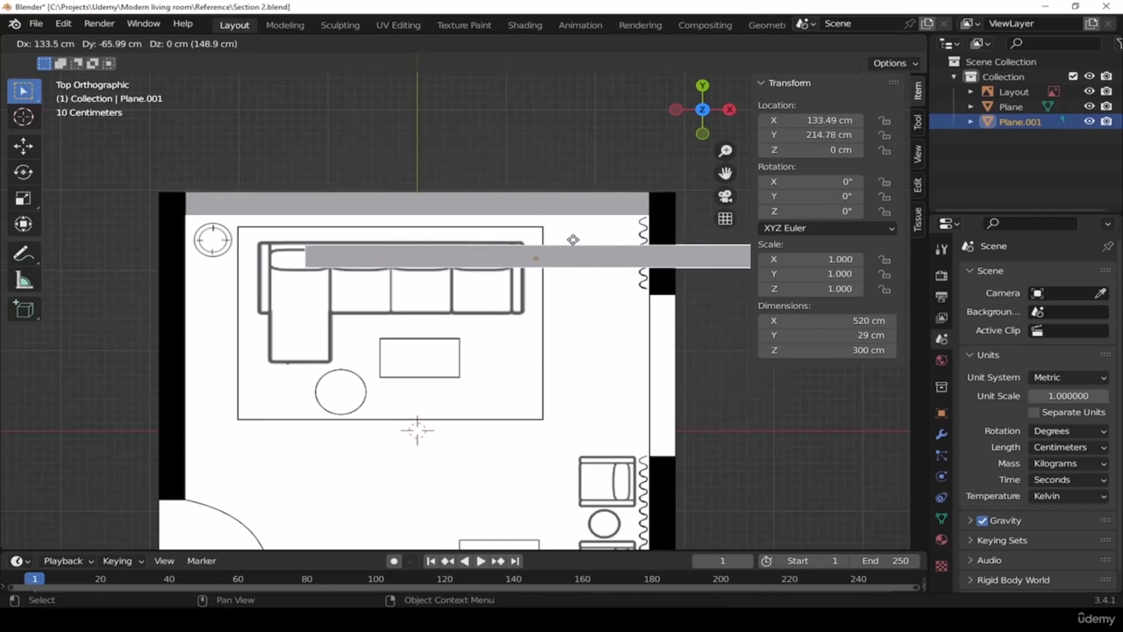
pyautogui.click(615, 277)
# Rotate the copied wall 90° and move it onto the floor plan's right wall, its lower end at the top of the opening
pyautogui.keyDown('shift'); pyautogui.moveTo(651, 394); pyautogui.dragTo(464, 379, button='middle'); pyautogui.keyUp('shift')
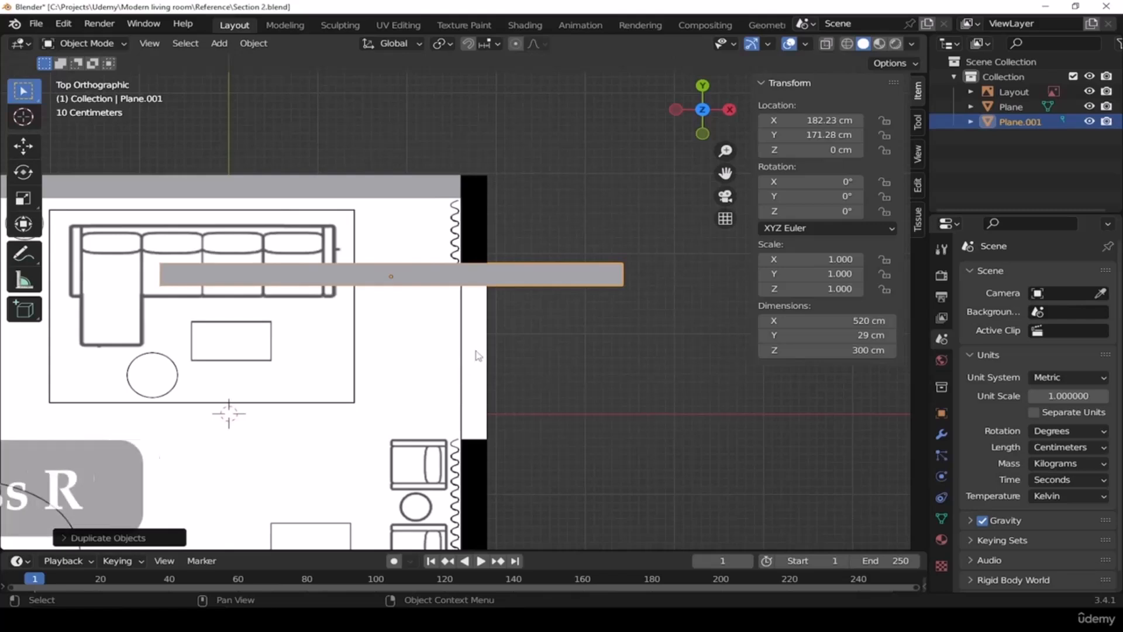
pyautogui.press('r')
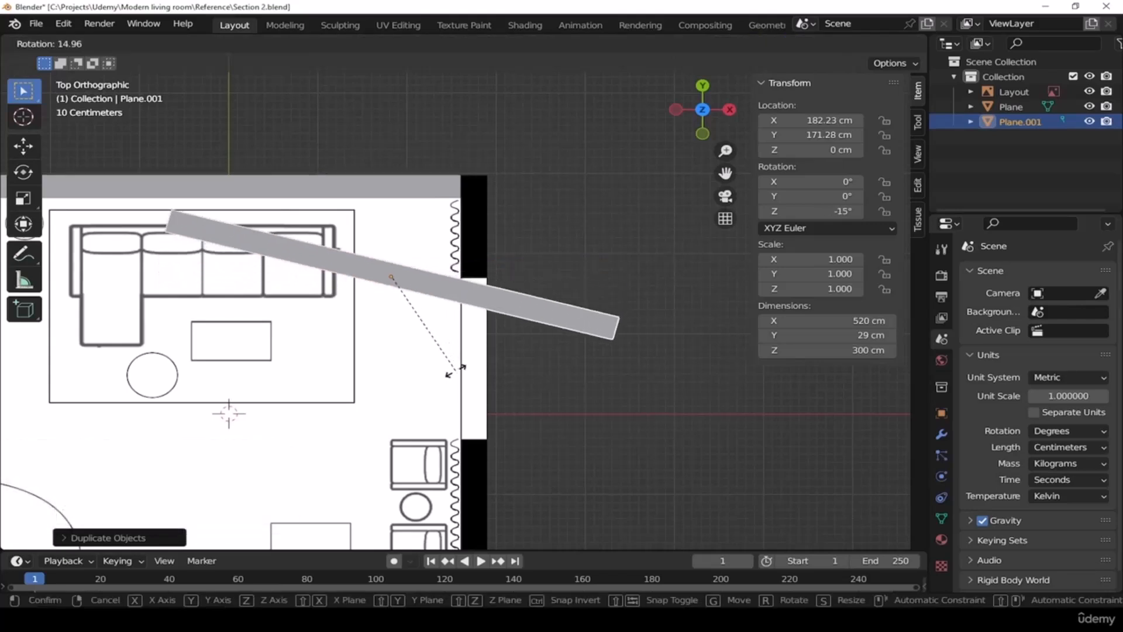
pyautogui.write('90')
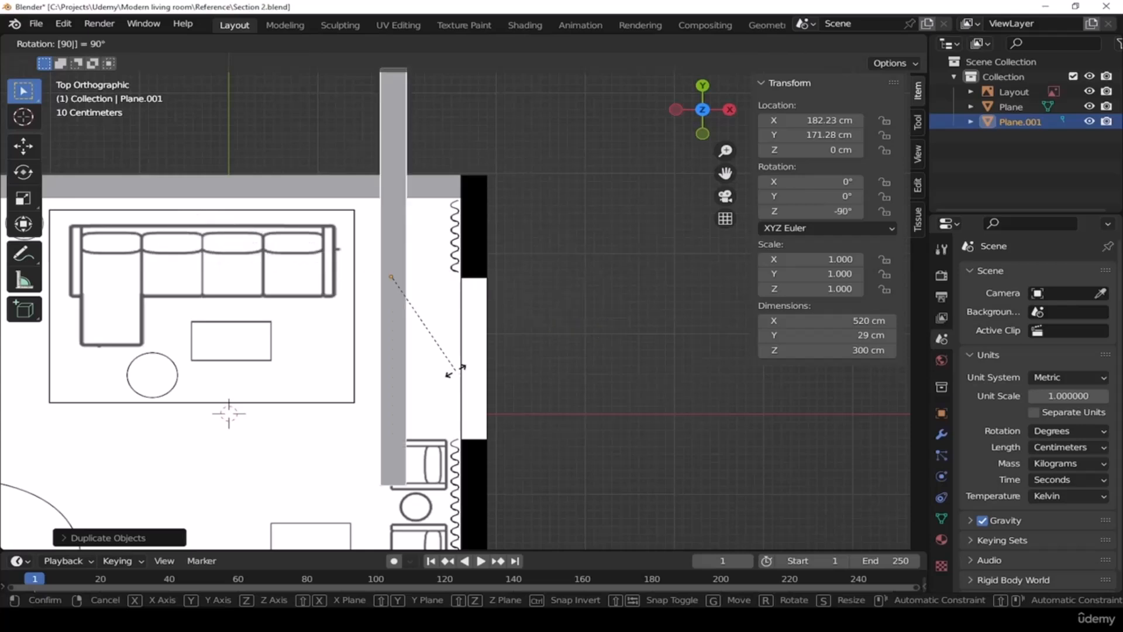
pyautogui.press('Return')
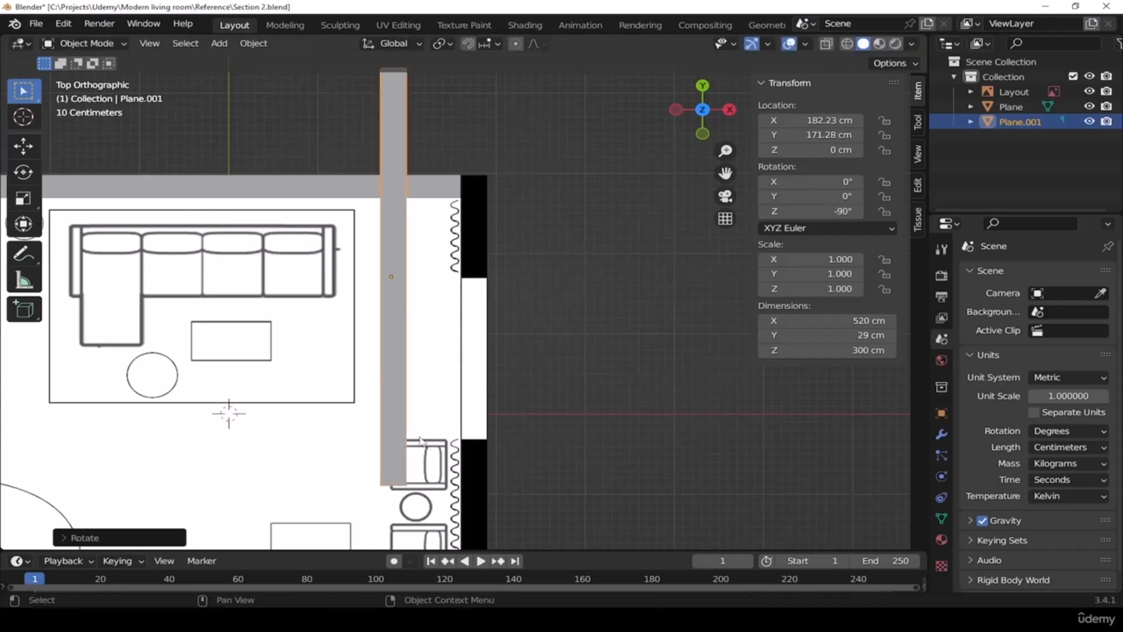
pyautogui.press('g')
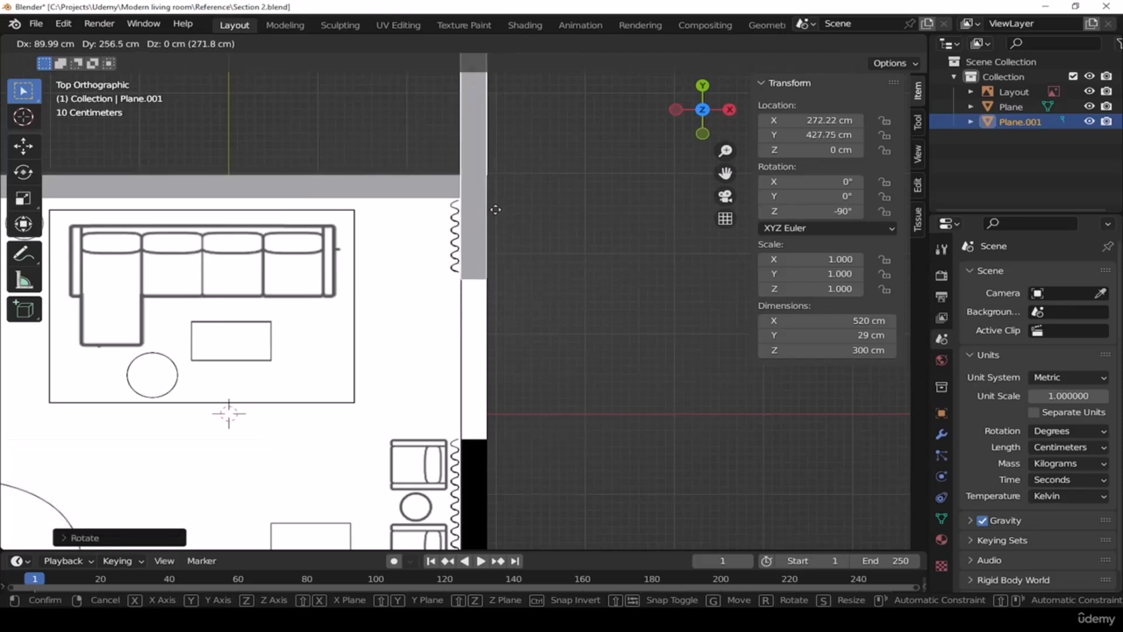
pyautogui.click(498, 211)
# Using wireframe shading, move all vertices of the right wall's upper end about 388.5 cm along negative Y to the upper wall's outer line
pyautogui.keyDown('shift'); pyautogui.moveTo(517, 215); pyautogui.dragTo(540, 455, button='middle'); pyautogui.keyUp('shift')
pyautogui.press('Tab')
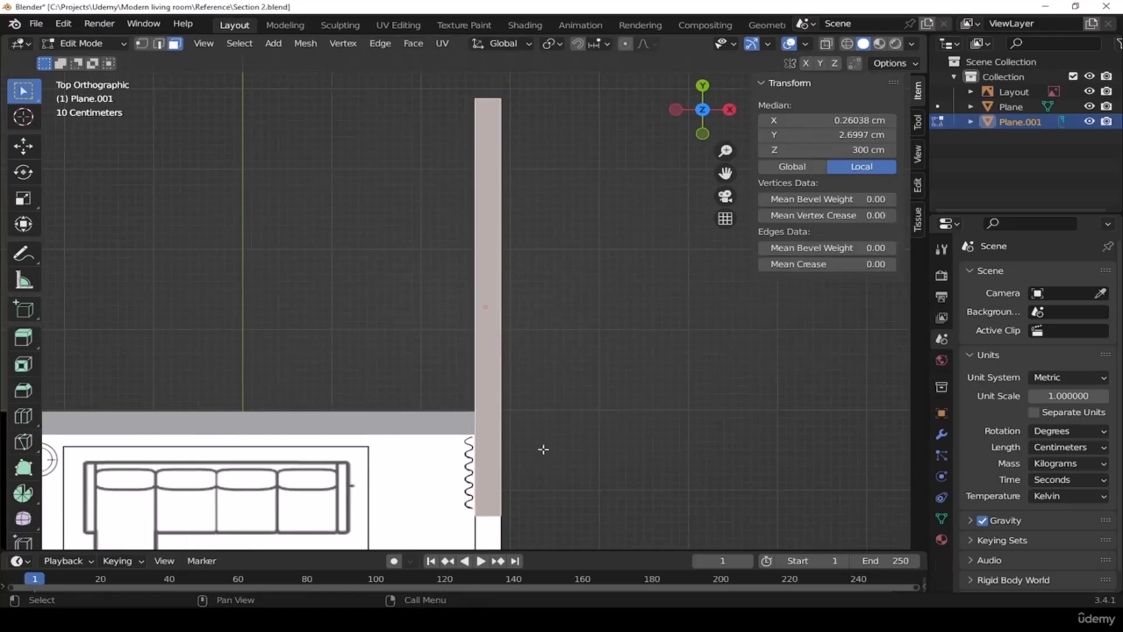
pyautogui.click(142, 45)
pyautogui.moveTo(429, 76); pyautogui.dragTo(522, 120)
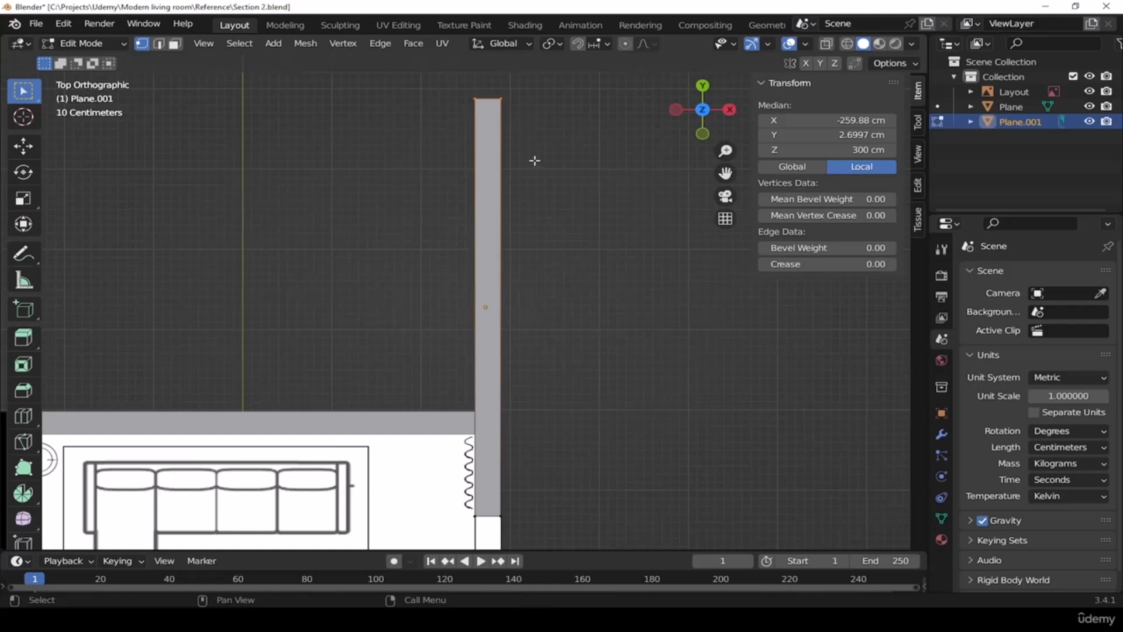
pyautogui.keyDown('shift'); pyautogui.moveTo(529, 173); pyautogui.dragTo(546, 177, button='middle'); pyautogui.keyUp('shift')
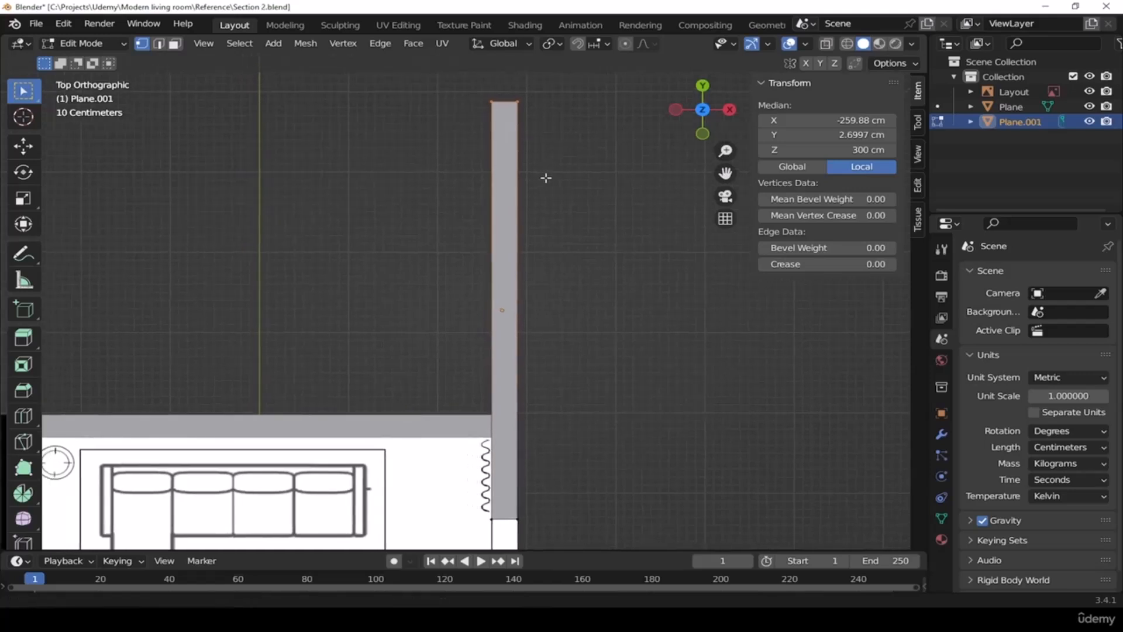
pyautogui.press('z')
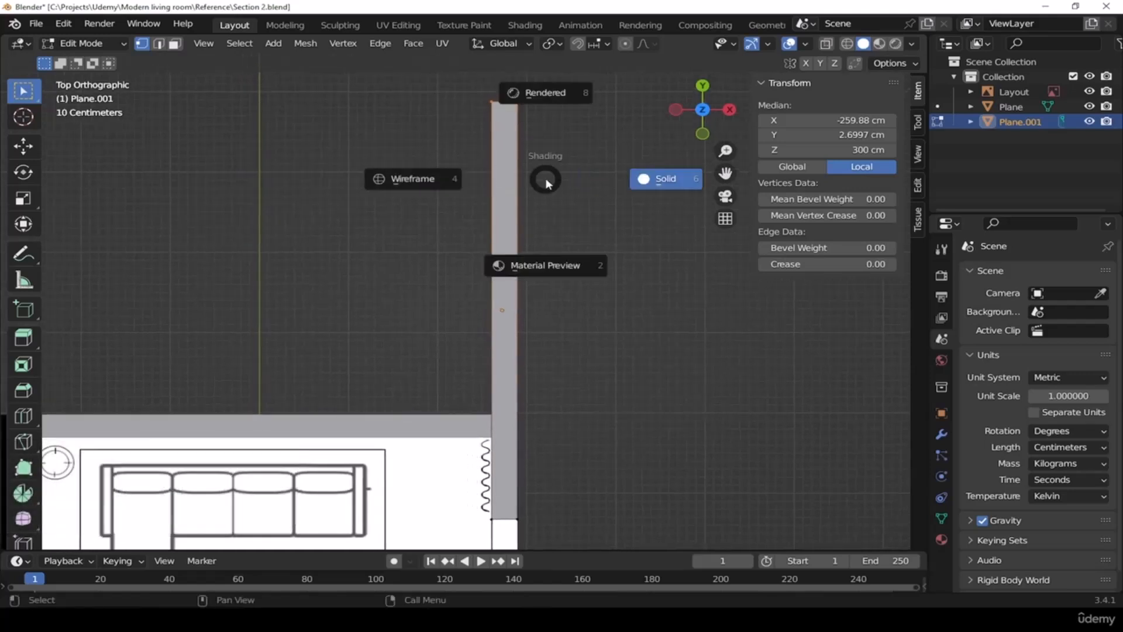
pyautogui.click(417, 179)
pyautogui.hotkey('alt', 'a')
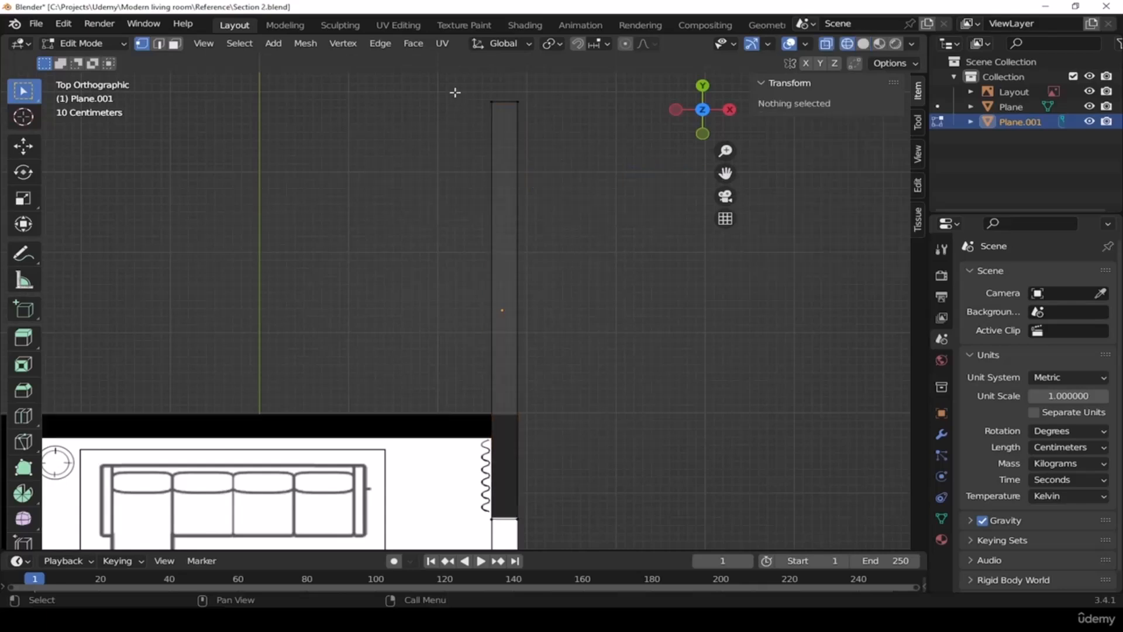
pyautogui.moveTo(449, 82); pyautogui.dragTo(546, 136)
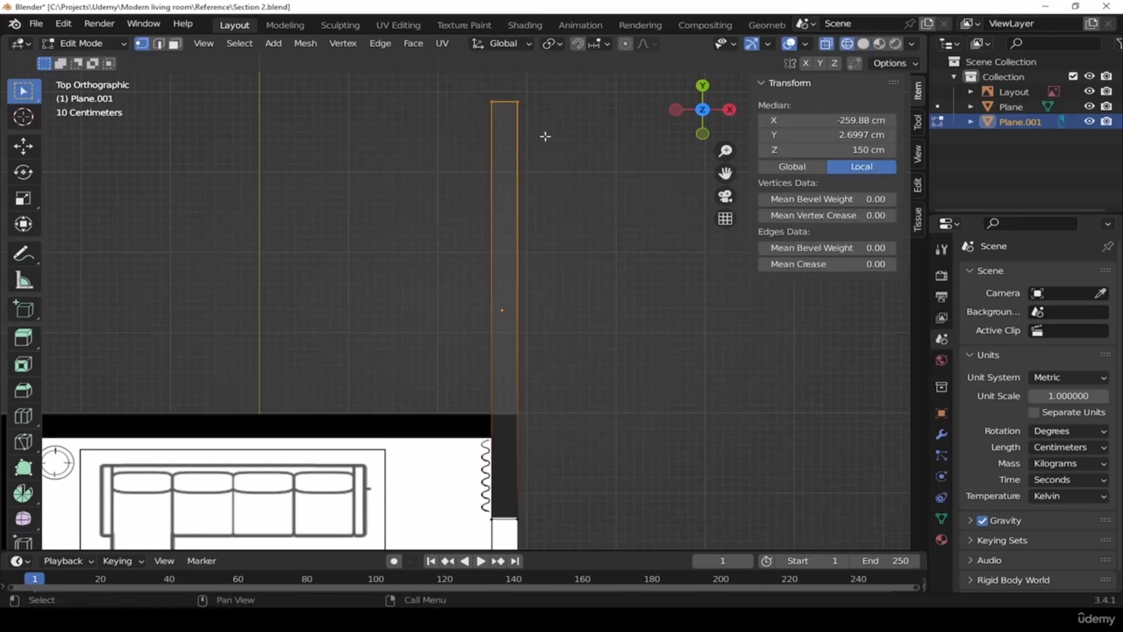
pyautogui.press('g')
pyautogui.press('y')
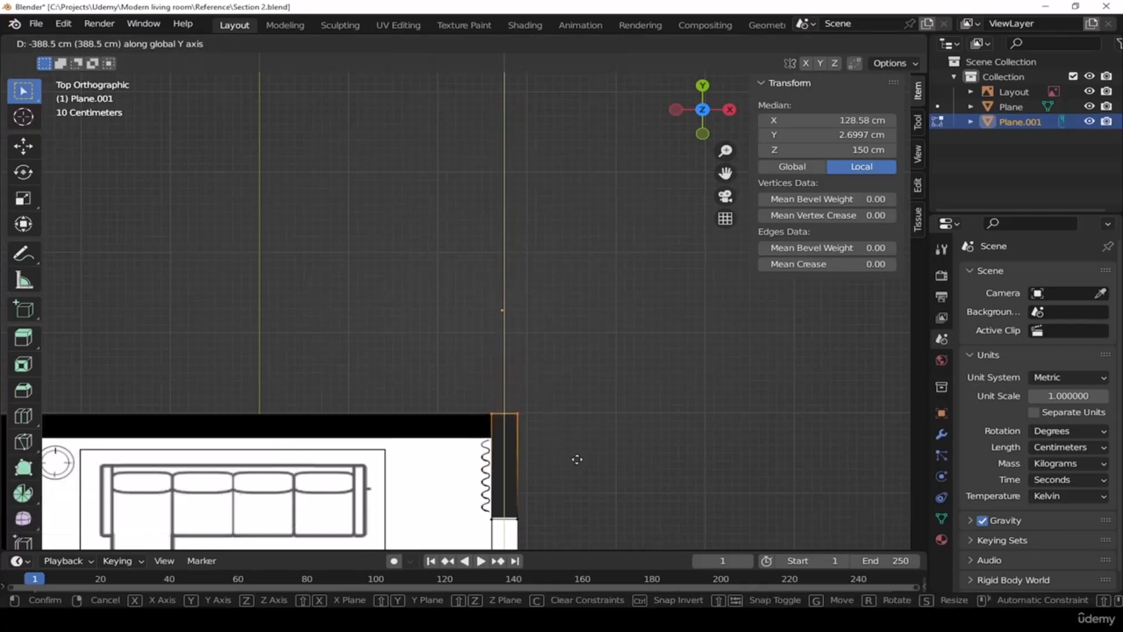
pyautogui.click(577, 460)
# Move the right wall's lower-end vertices about 2.5 cm along Y to the edge of the opening, making the segment about 130 cm long
pyautogui.keyDown('shift'); pyautogui.moveTo(580, 456); pyautogui.dragTo(629, 252, button='middle'); pyautogui.keyUp('shift')
pyautogui.scroll(6, 566, 263)
pyautogui.moveTo(647, 311); pyautogui.dragTo(472, 439)
pyautogui.press('g')
pyautogui.press('y')
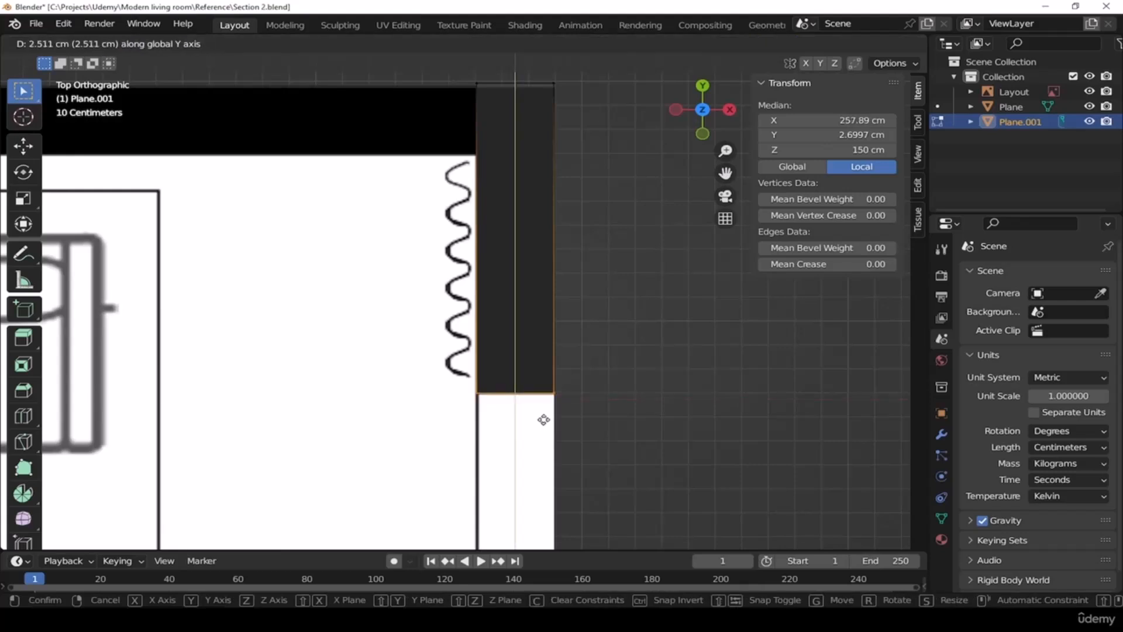
pyautogui.click(551, 420)
pyautogui.press('Tab')
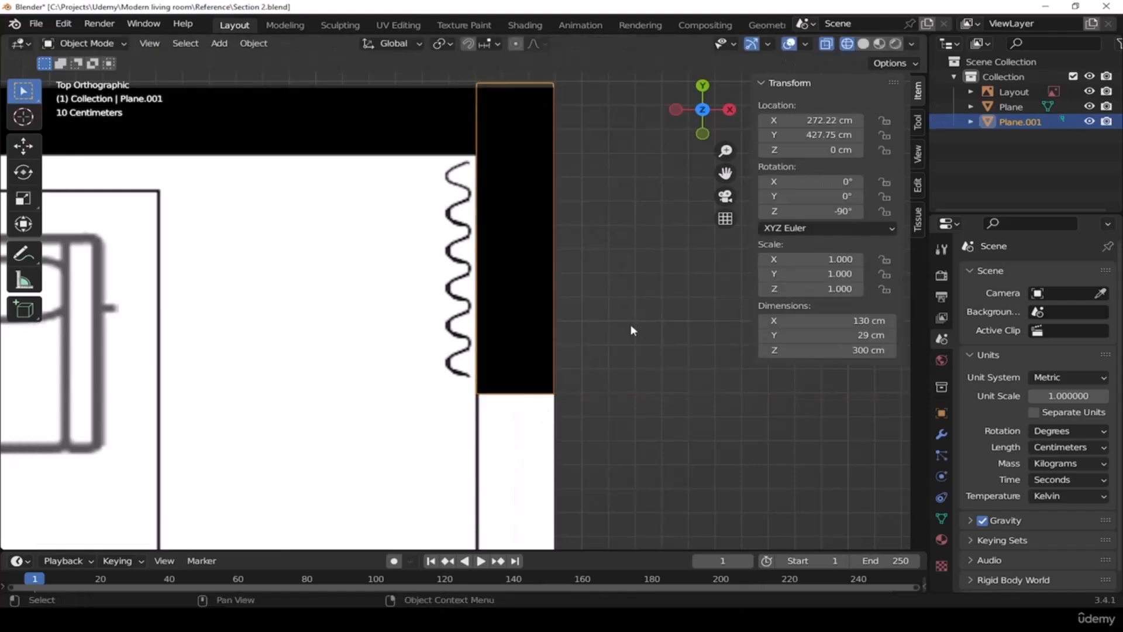
# Deselect the right wall segment and switch the viewport back to solid shading in a perspective view
pyautogui.keyDown('shift'); pyautogui.moveTo(585, 217); pyautogui.dragTo(609, 337, button='middle'); pyautogui.keyUp('shift')
pyautogui.click(638, 262)
pyautogui.scroll(-3, 638, 262)
pyautogui.press('z')
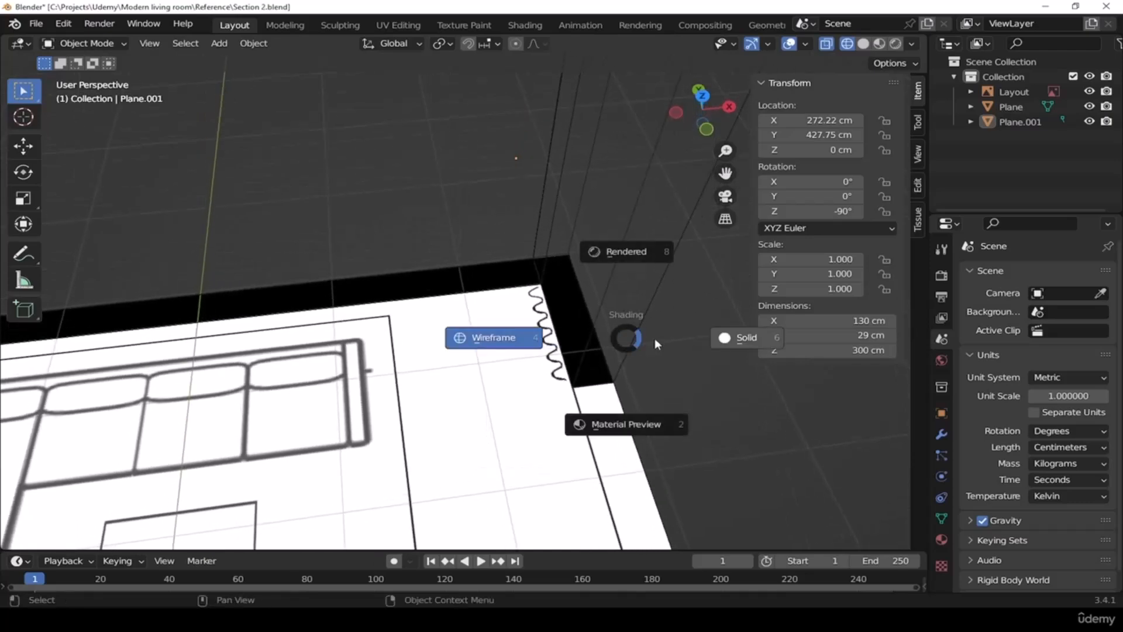
pyautogui.click(655, 338)
pyautogui.moveTo(672, 385)
pyautogui.mouseDown(button='middle')
pyautogui.moveTo(577, 332)
pyautogui.moveTo(603, 265)
pyautogui.moveTo(602, 280)
pyautogui.moveTo(366, 263)
pyautogui.moveTo(527, 271)
pyautogui.moveTo(510, 275)
pyautogui.moveTo(502, 324)
pyautogui.moveTo(543, 362)
pyautogui.moveTo(535, 322)
pyautogui.mouseUp(button='middle')
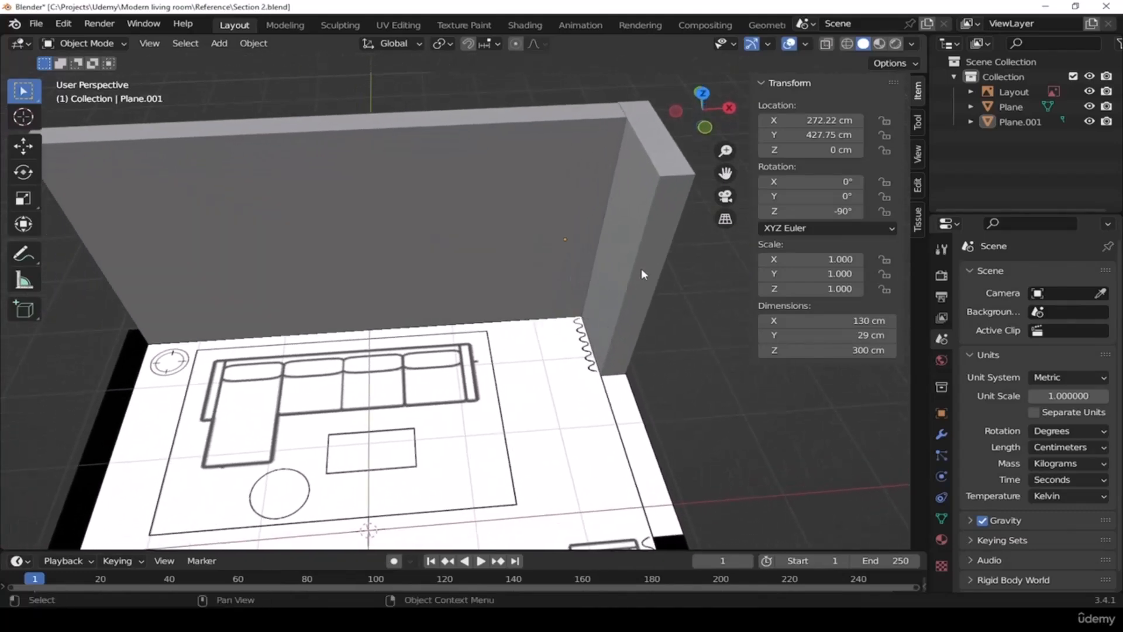
# Duplicate the short right wall segment and move the copy along negative X to the floor plan's left wall
pyautogui.click(641, 268)
pyautogui.scroll(-3, 636, 349)
pyautogui.keyDown('shift'); pyautogui.moveTo(566, 355); pyautogui.dragTo(595, 325, button='middle'); pyautogui.keyUp('shift')
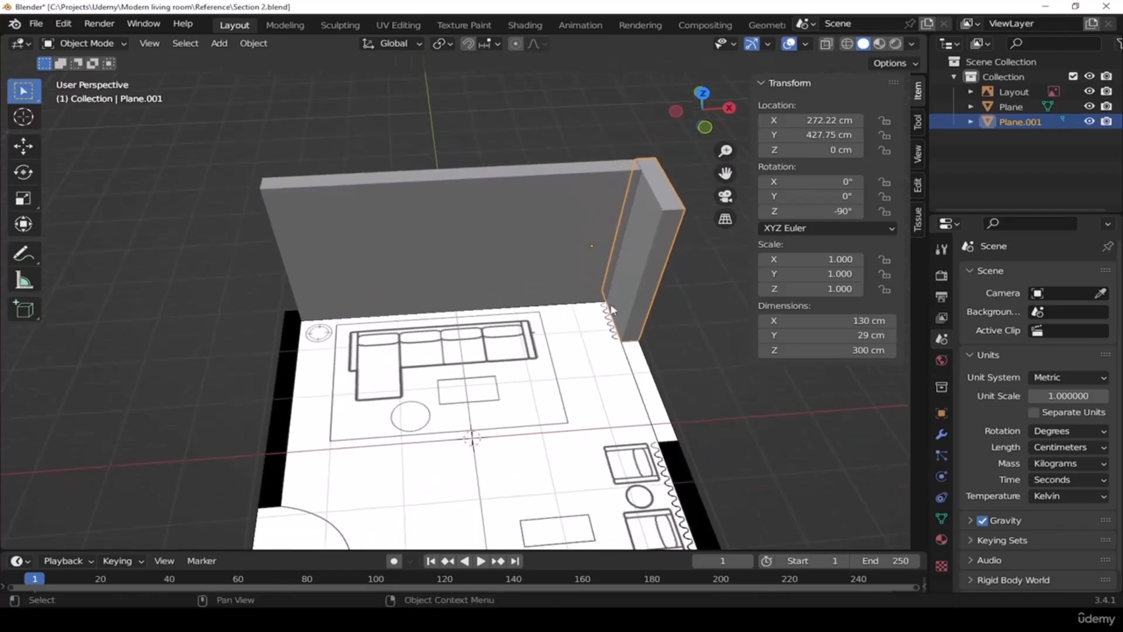
pyautogui.hotkey('shift', 'd')
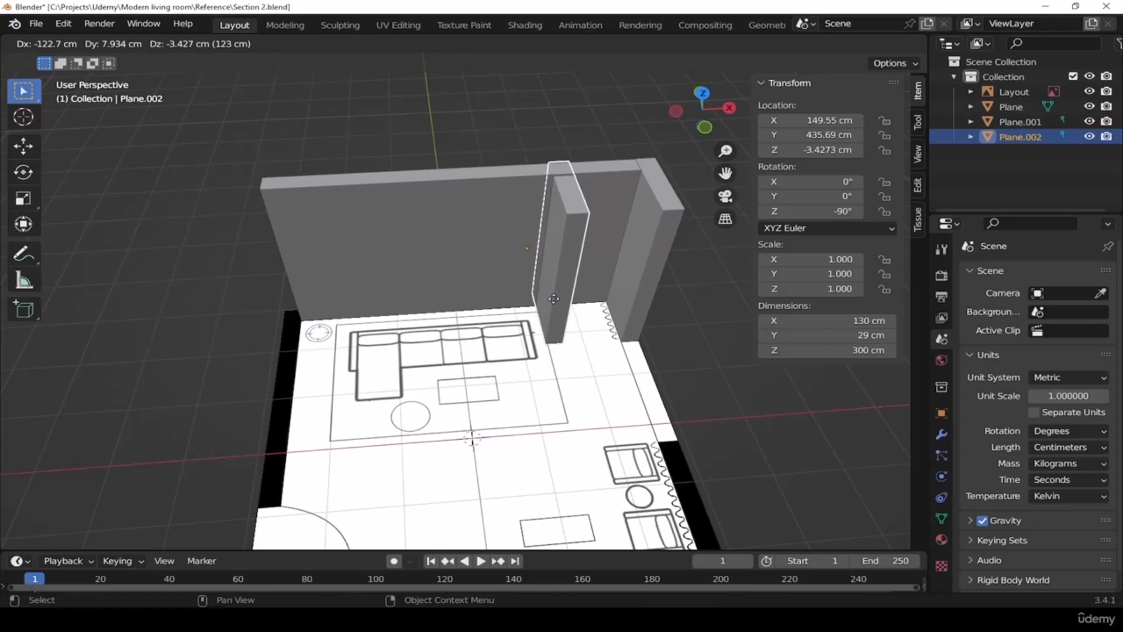
pyautogui.press('x')
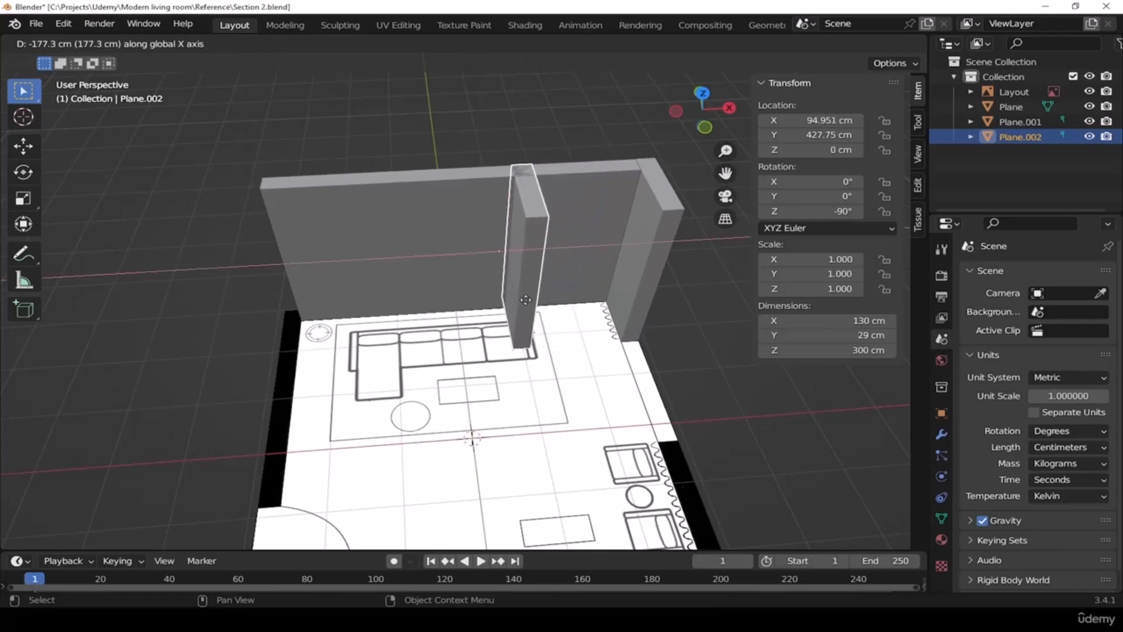
pyautogui.click(322, 320)
# In top view, move the copied left wall about 3.5 cm along X to meet the upper wall's left end
pyautogui.press('`')
pyautogui.click(382, 290)
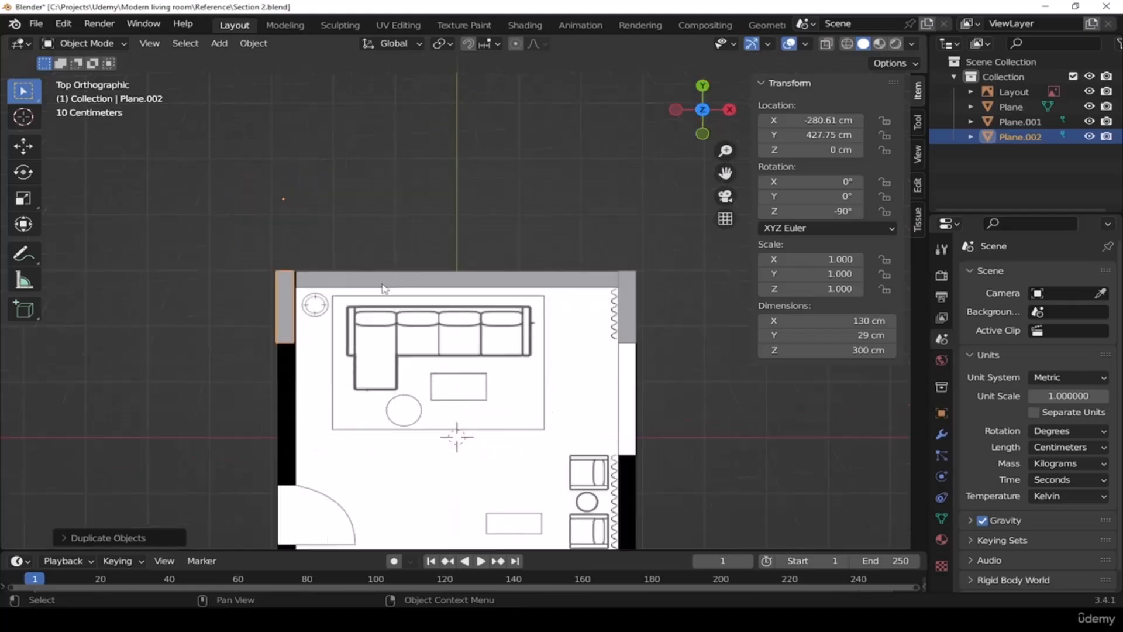
pyautogui.scroll(8, 271, 320)
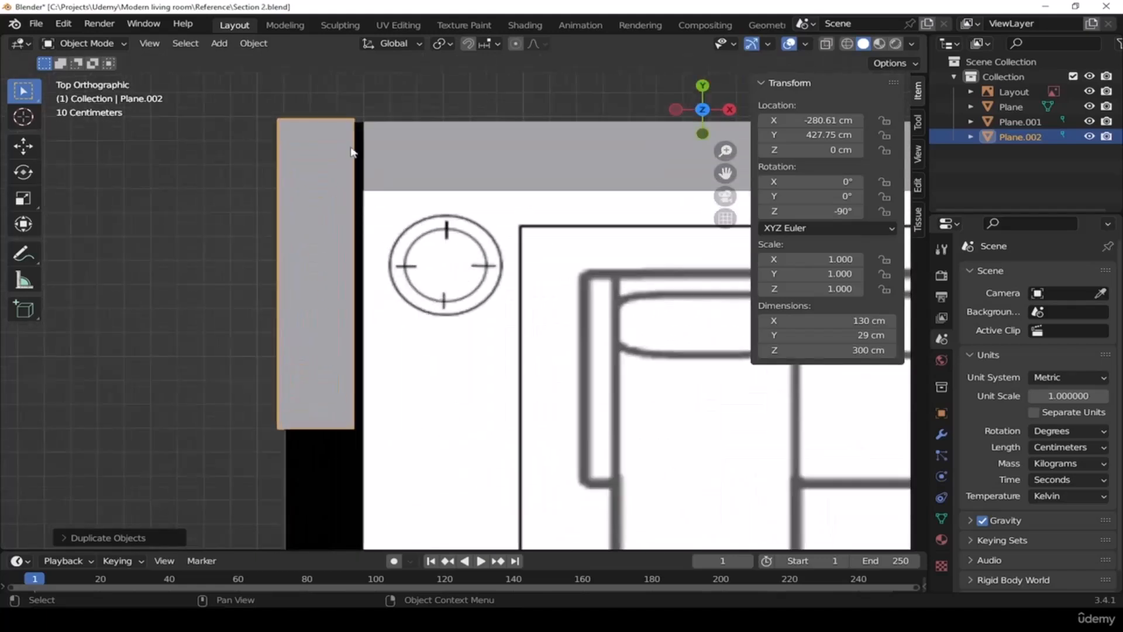
pyautogui.press('g')
pyautogui.press('x')
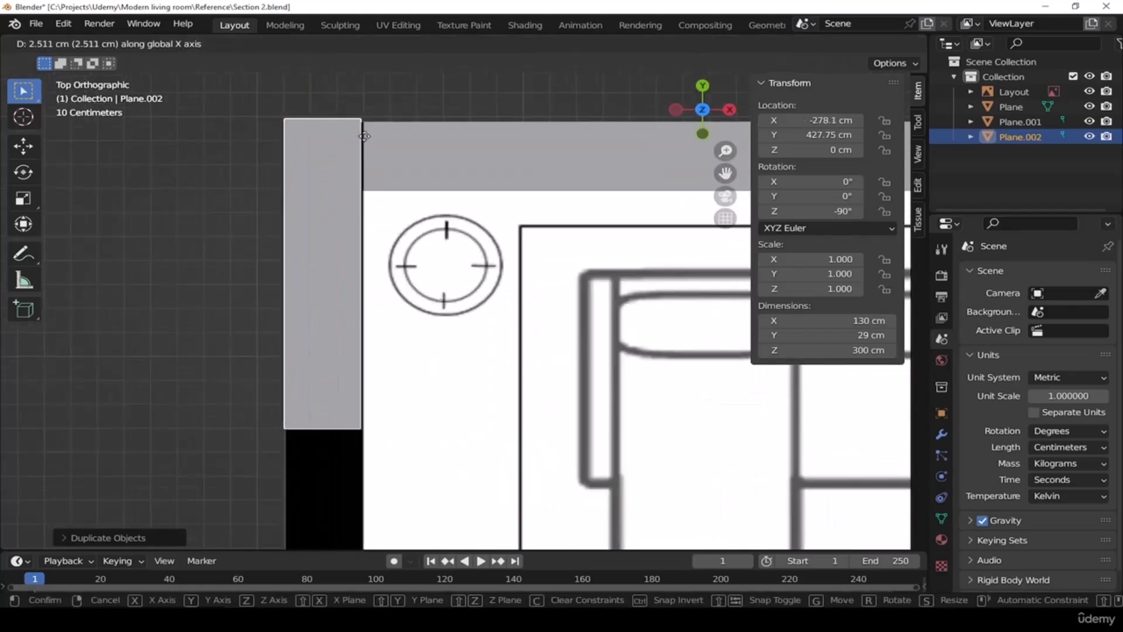
pyautogui.click(402, 132)
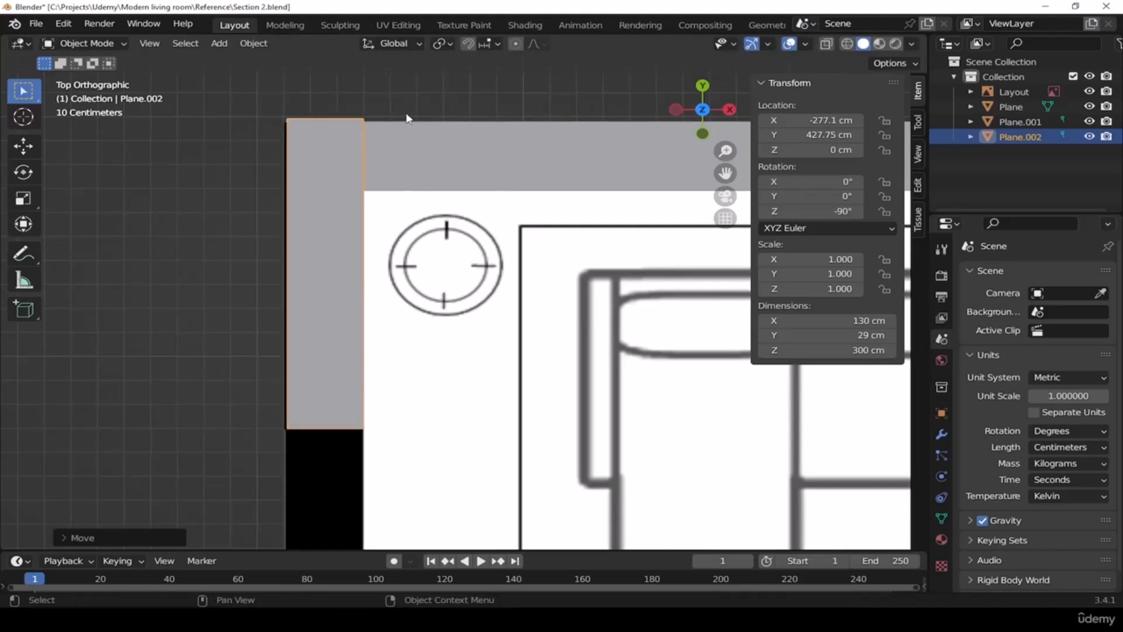
# Set the snap target to Vertex and snap the left wall along X to the upper wall's corner vertex
pyautogui.click(499, 45)
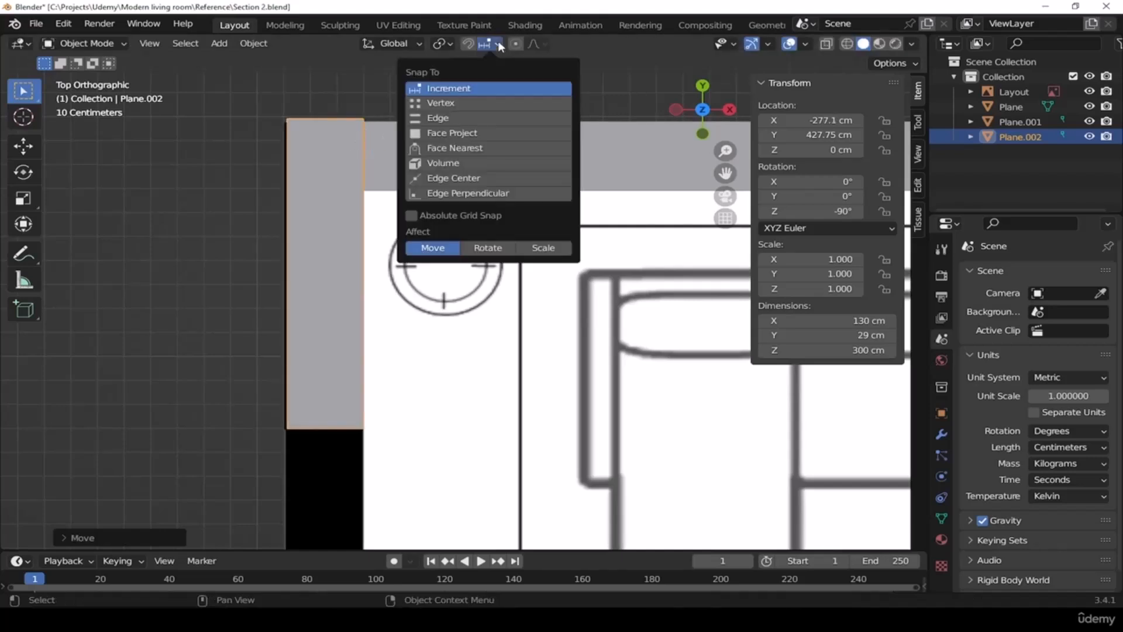
pyautogui.click(451, 102)
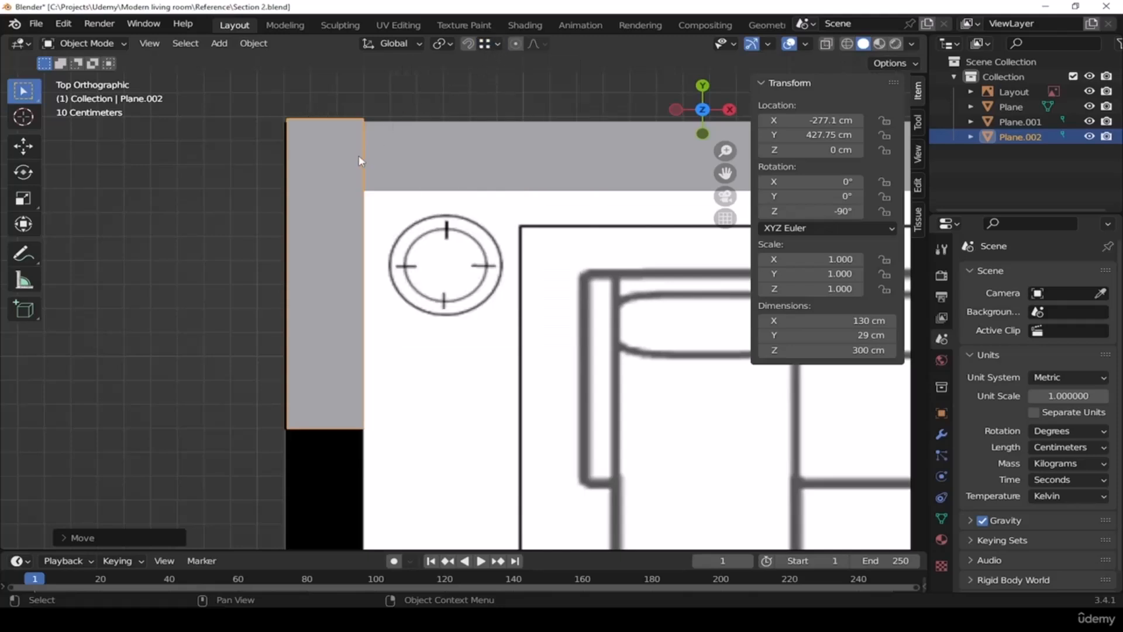
pyautogui.press('g')
pyautogui.press('x')
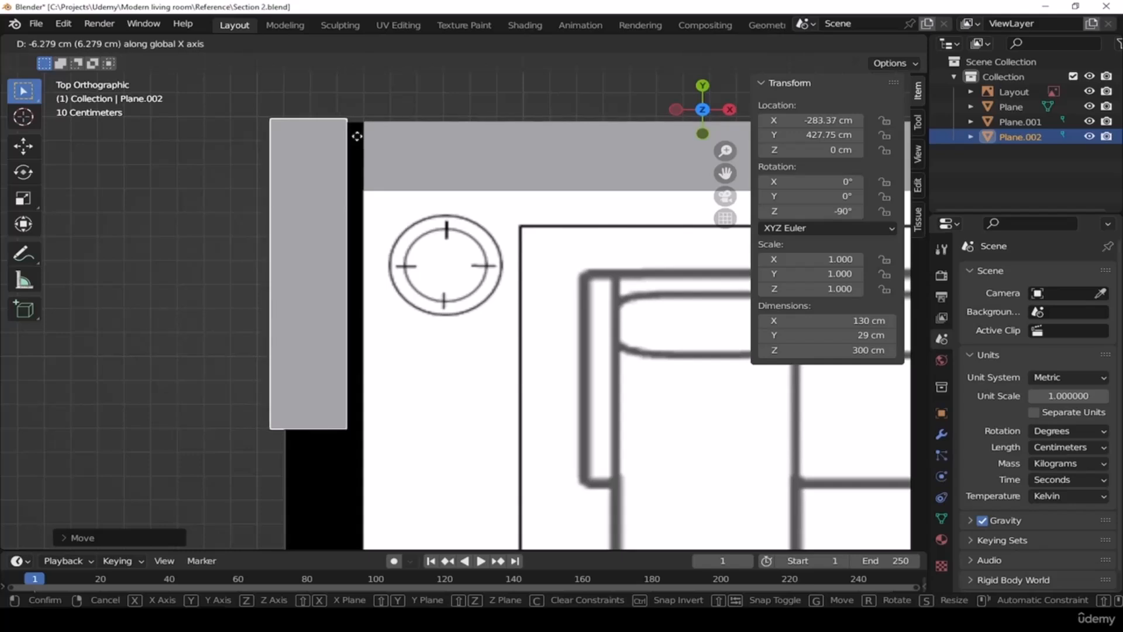
pyautogui.press('ctrl')
pyautogui.click(361, 128)
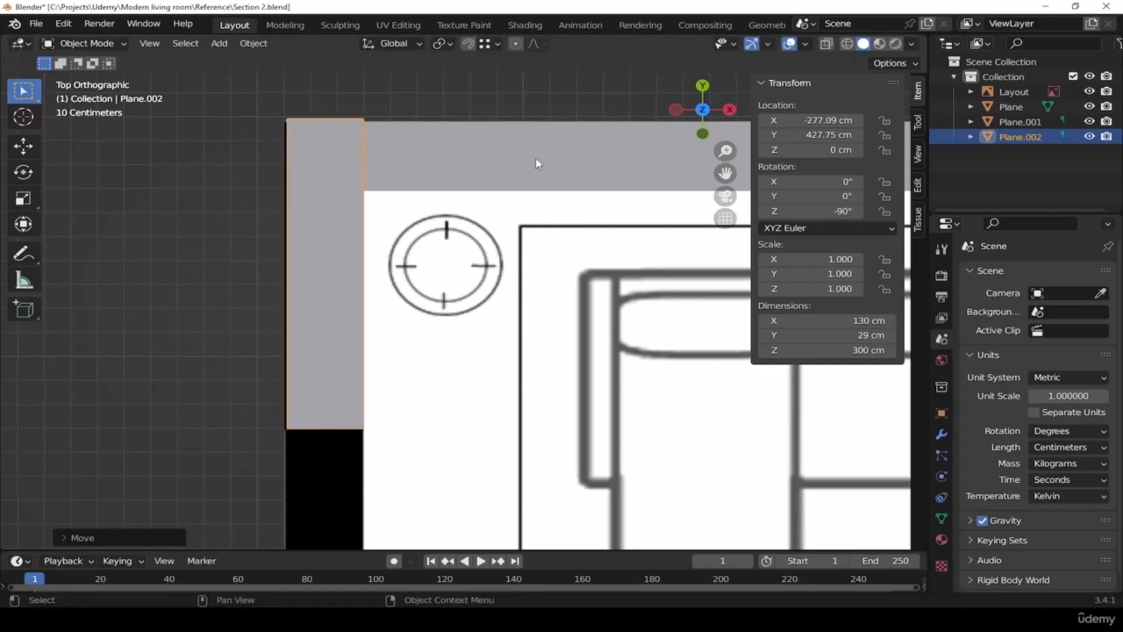
# Using wireframe shading, move the left wall's lower-end vertices along negative Y to the door opening, making the wall about 385 cm long
pyautogui.scroll(-3, 388, 221)
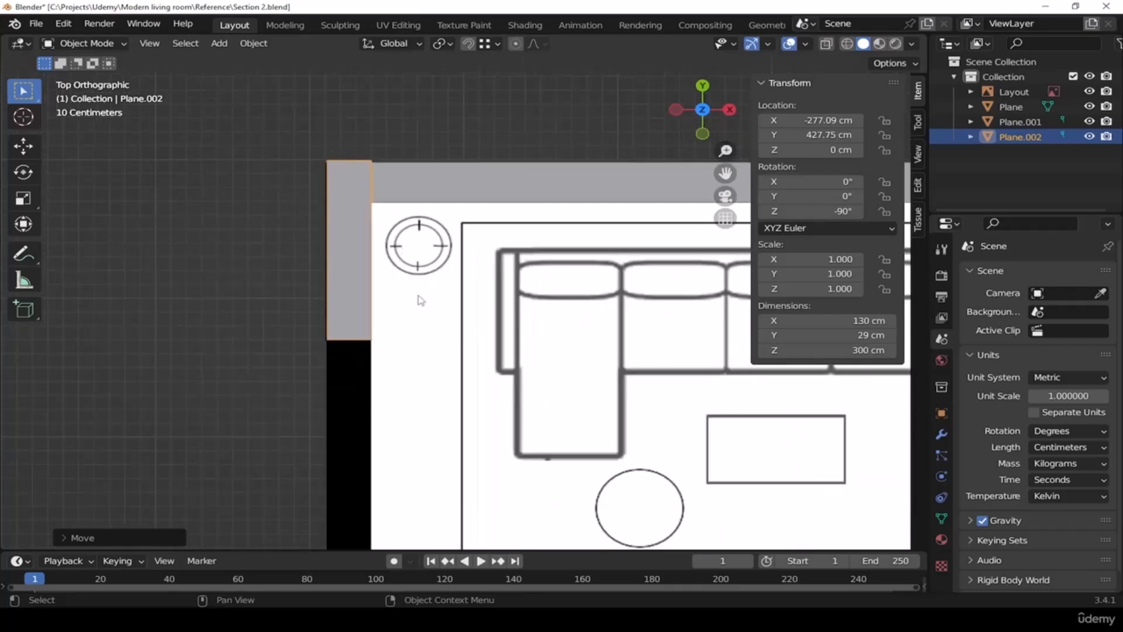
pyautogui.keyDown('shift'); pyautogui.moveTo(406, 301); pyautogui.dragTo(413, 241, button='middle'); pyautogui.keyUp('shift')
pyautogui.press('Tab')
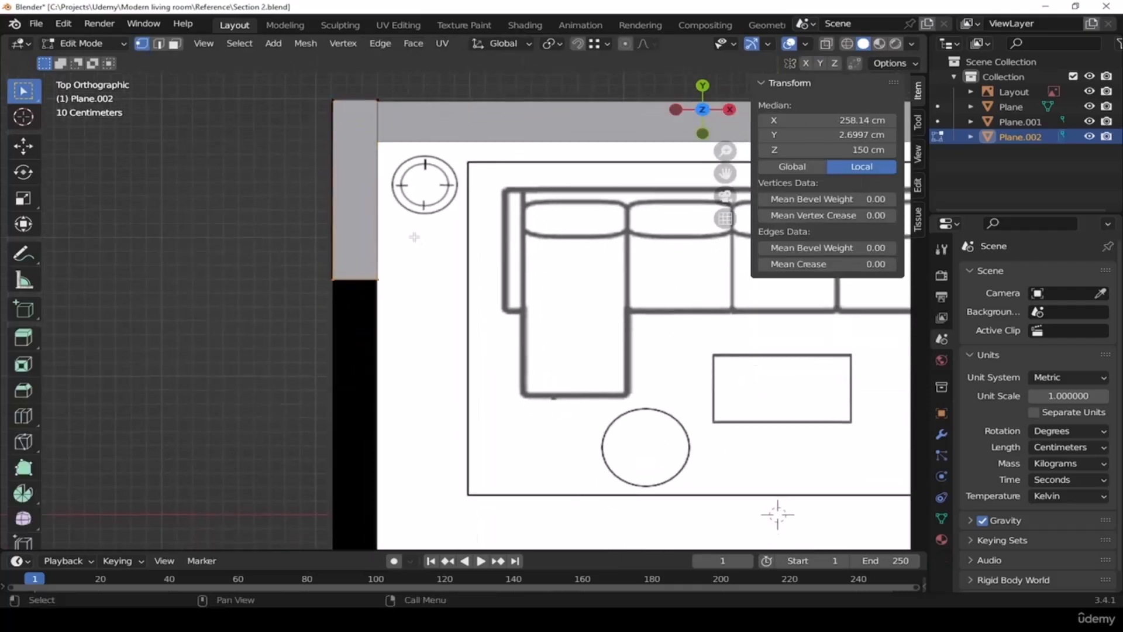
pyautogui.press('z')
pyautogui.click(320, 302)
pyautogui.moveTo(258, 214)
pyautogui.mouseDown()
pyautogui.moveTo(278, 244)
pyautogui.moveTo(386, 315)
pyautogui.mouseUp()
pyautogui.keyDown('shift'); pyautogui.moveTo(431, 427); pyautogui.dragTo(466, 255, button='middle'); pyautogui.keyUp('shift')
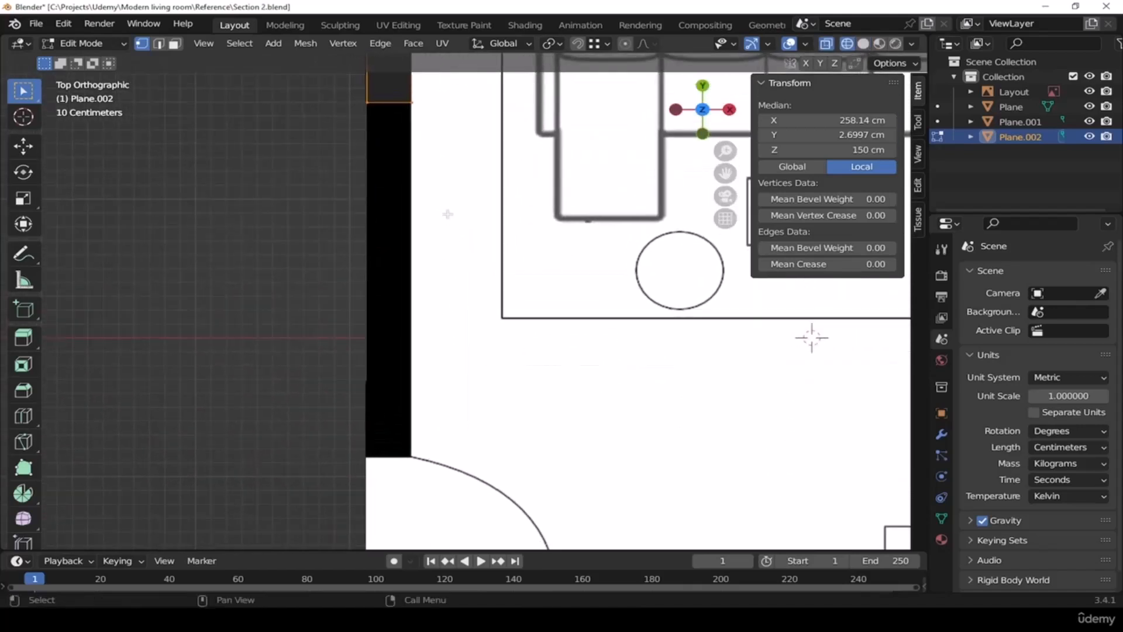
pyautogui.press('g')
pyautogui.press('y')
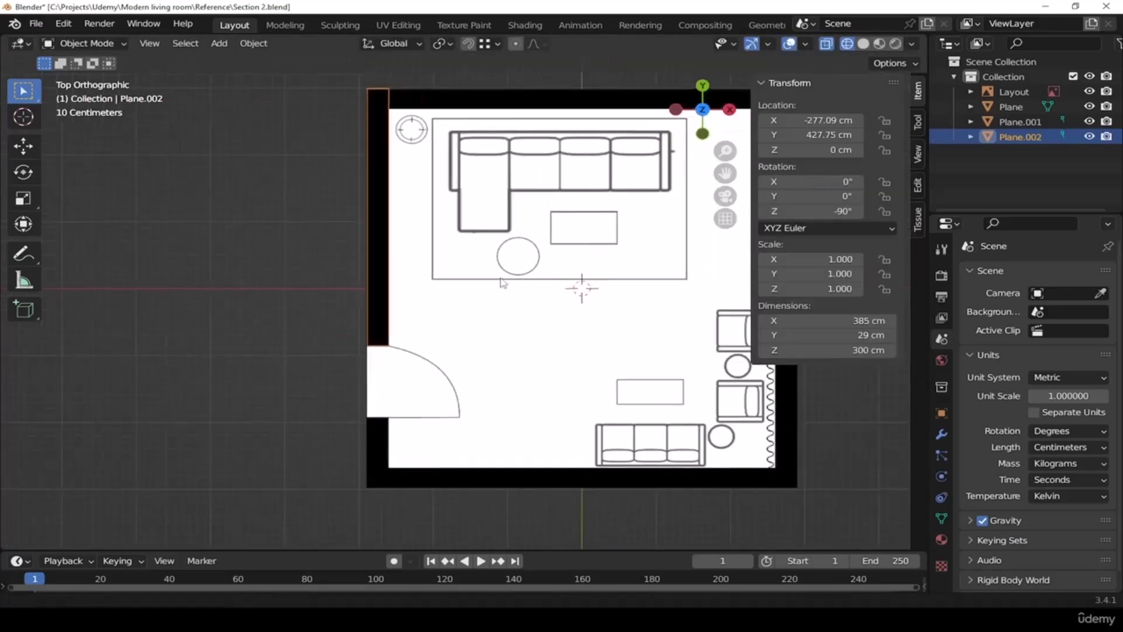
# Deselect the left wall and view the walls in solid shading from a perspective angle
pyautogui.keyDown('shift'); pyautogui.moveTo(592, 292); pyautogui.dragTo(396, 239, button='middle'); pyautogui.keyUp('shift')
pyautogui.click(700, 322)
pyautogui.moveTo(645, 366); pyautogui.dragTo(602, 368, button='middle')
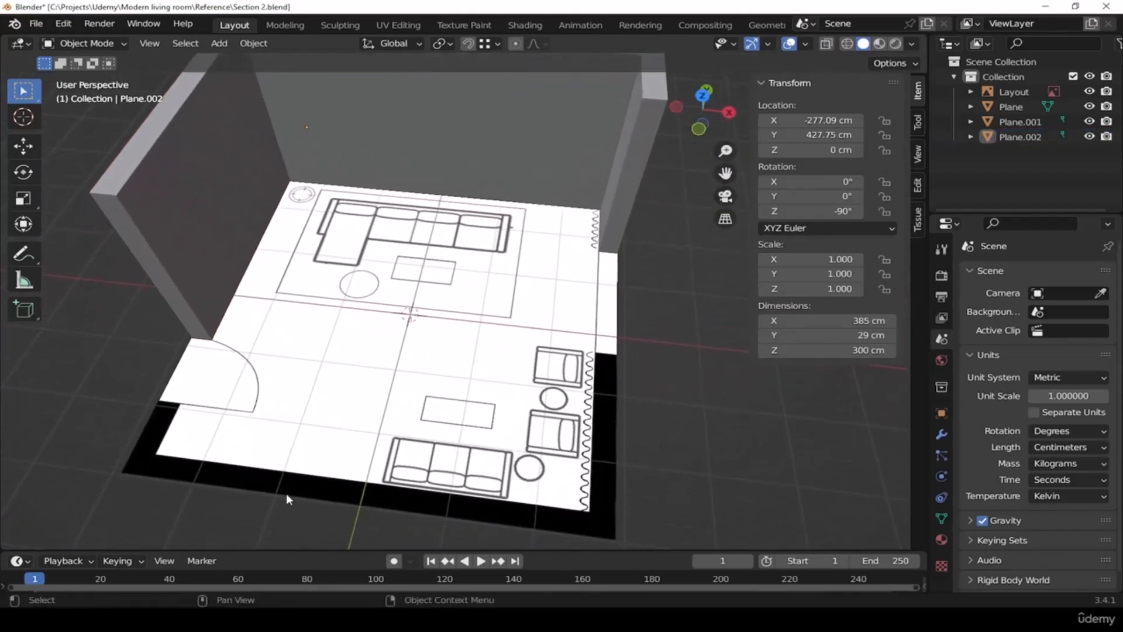
pyautogui.moveTo(409, 336); pyautogui.dragTo(468, 318, button='middle')
# In top view, duplicate the short right wall segment about 329 cm along negative Y, its upper end at the opening's lower edge
pyautogui.press('`')
pyautogui.click(470, 258)
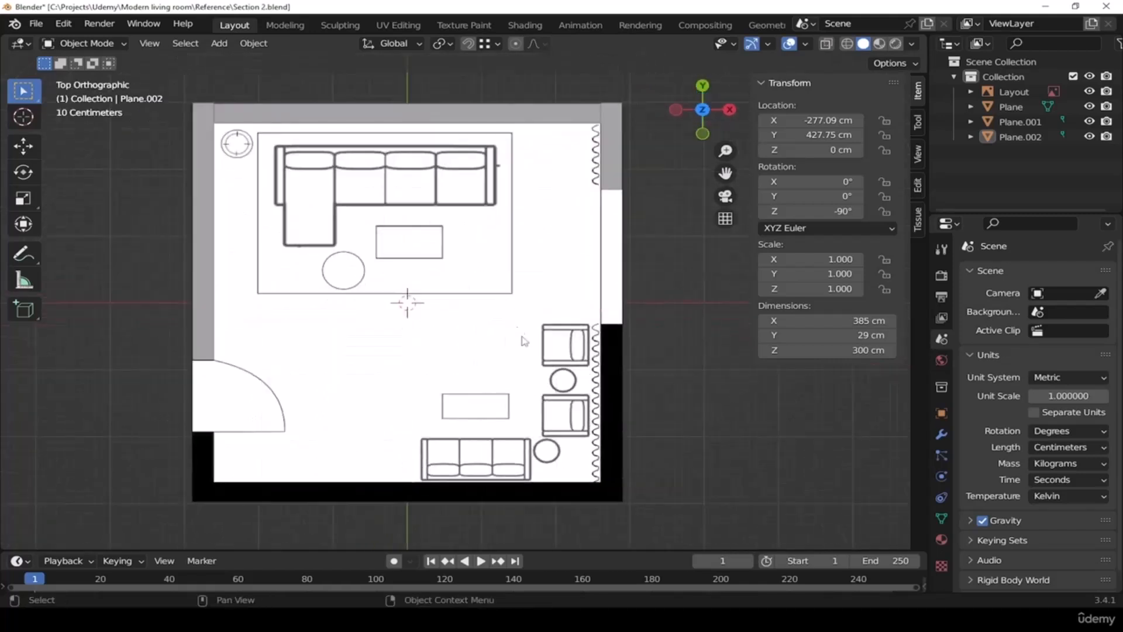
pyautogui.click(619, 132)
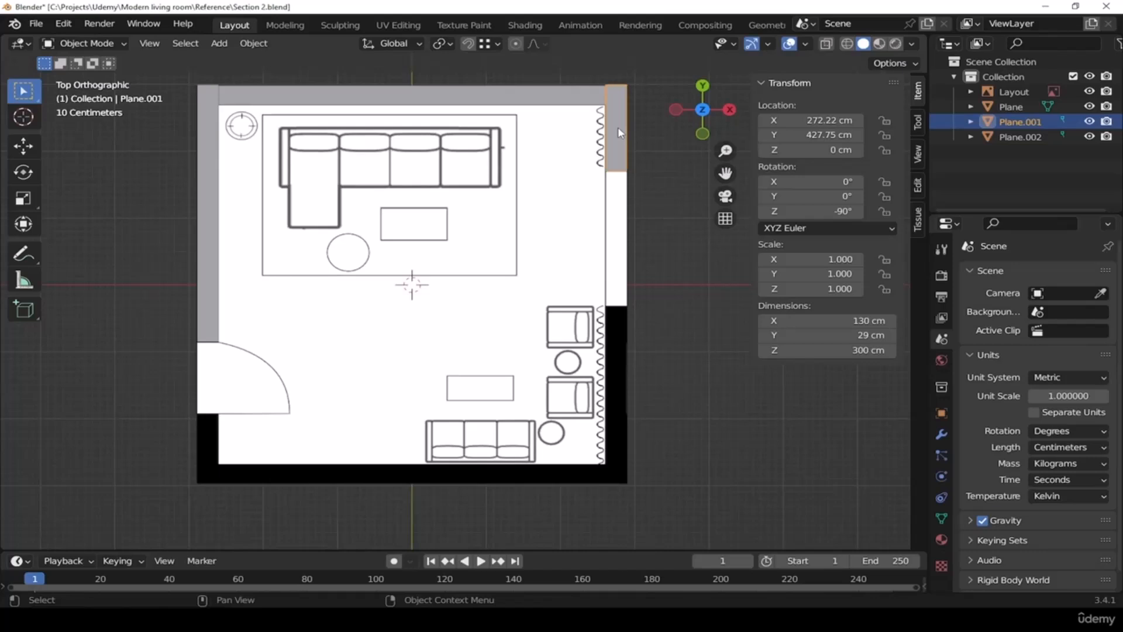
pyautogui.hotkey('shift', 'd')
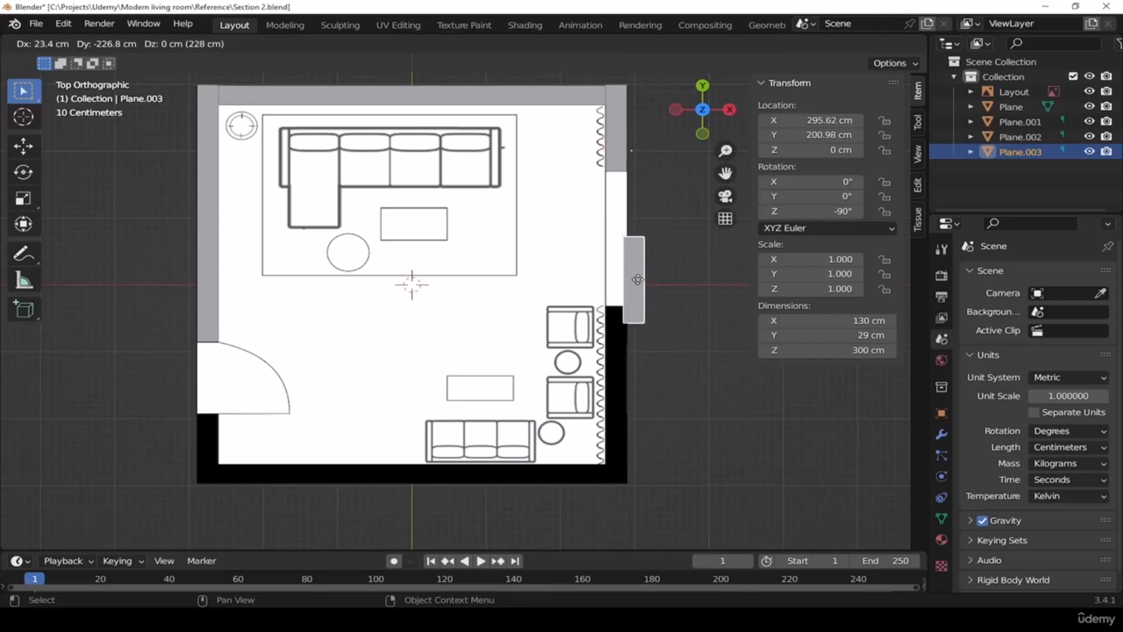
pyautogui.press('y')
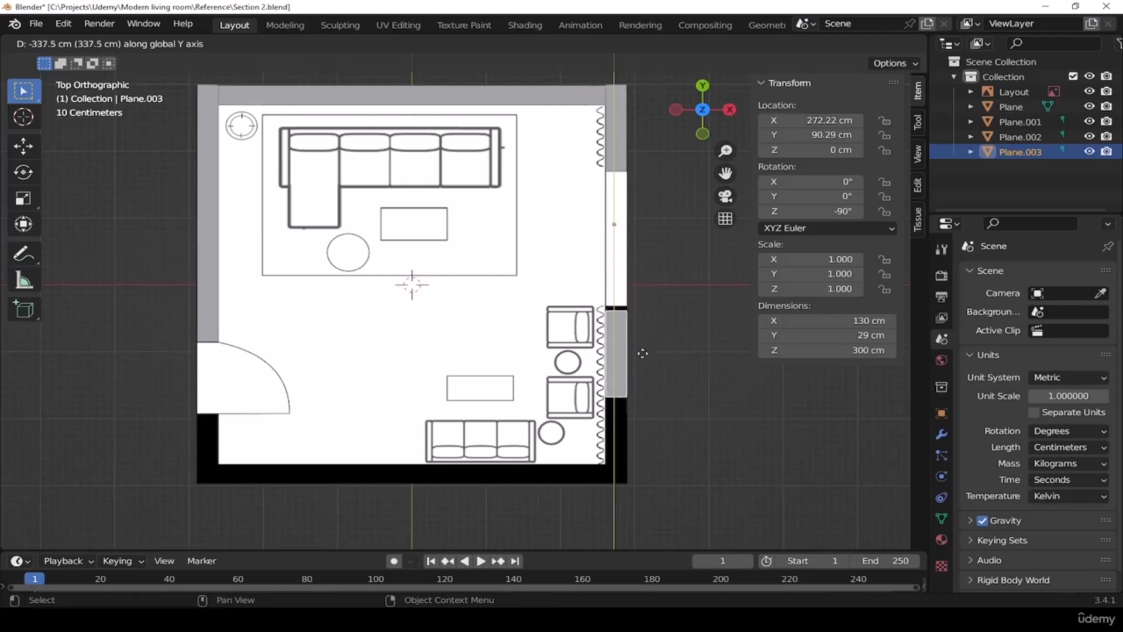
pyautogui.click(641, 348)
# Using wireframe shading, move the lower right wall's lower-end vertices along negative Y to the floor plan's bottom outer edge
pyautogui.keyDown('shift'); pyautogui.moveTo(678, 347); pyautogui.dragTo(618, 273, button='middle'); pyautogui.keyUp('shift')
pyautogui.scroll(2, 599, 295)
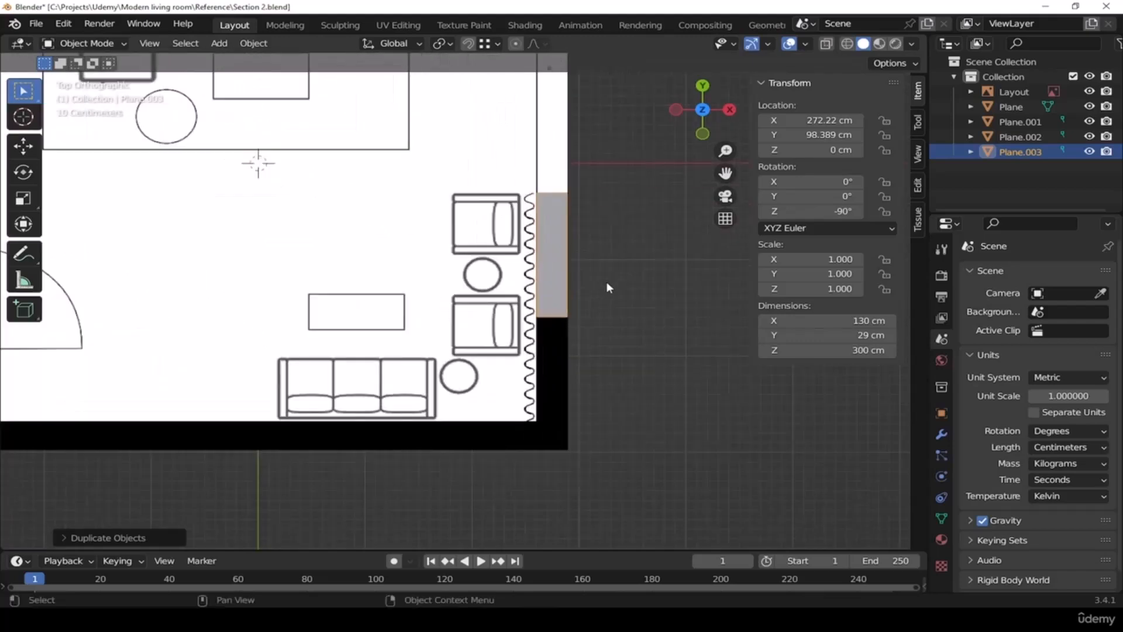
pyautogui.press('Tab')
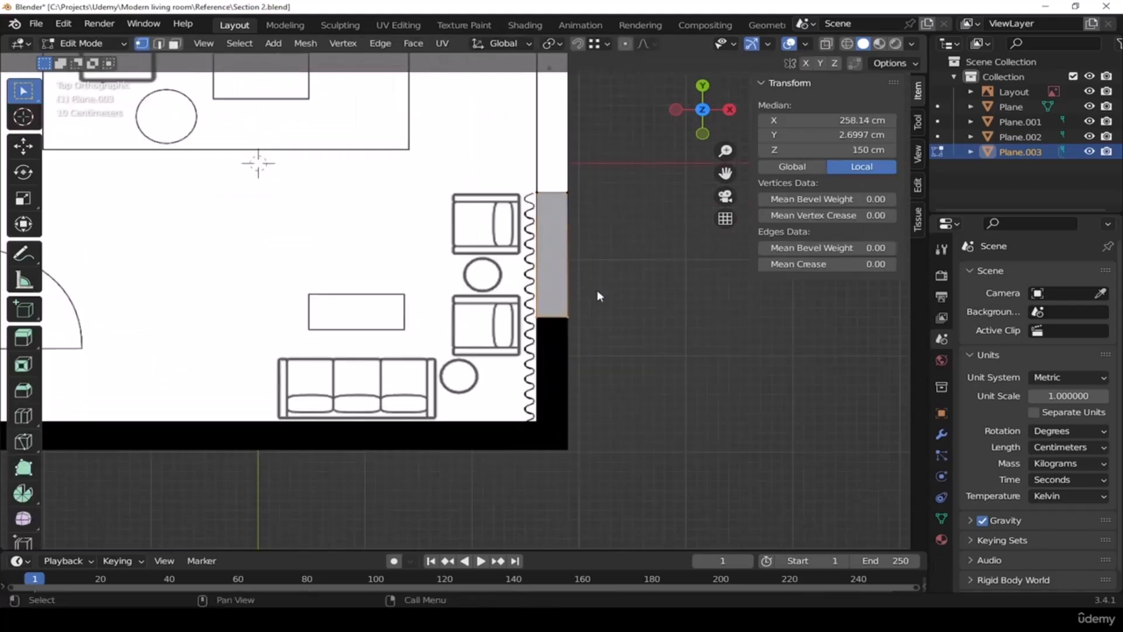
pyautogui.hotkey('alt', 'z')
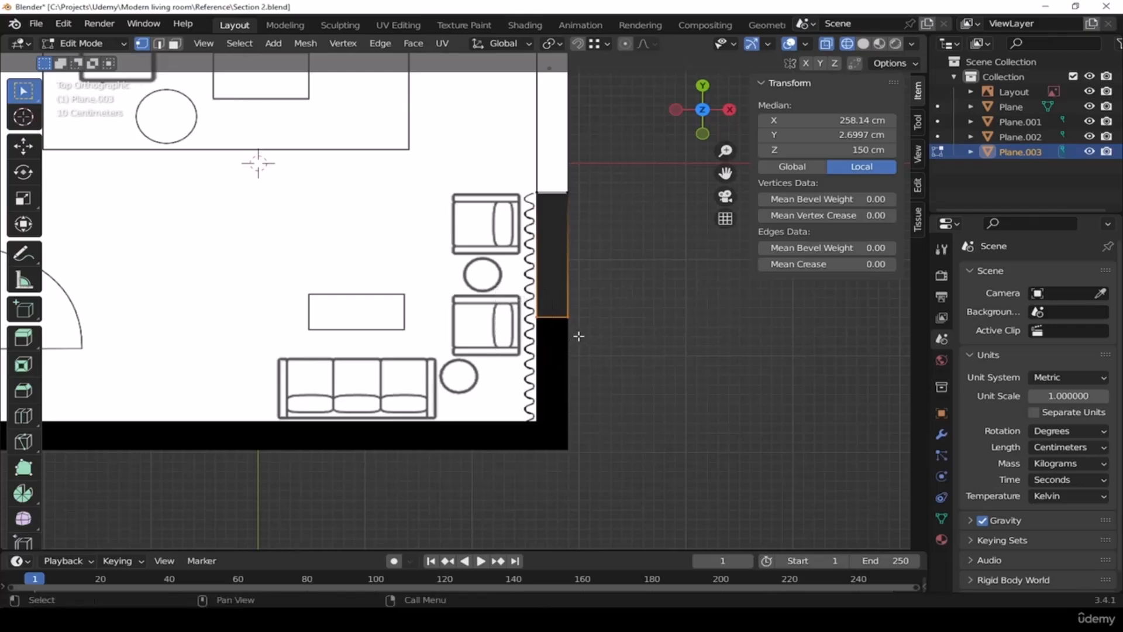
pyautogui.press('g')
pyautogui.press('y')
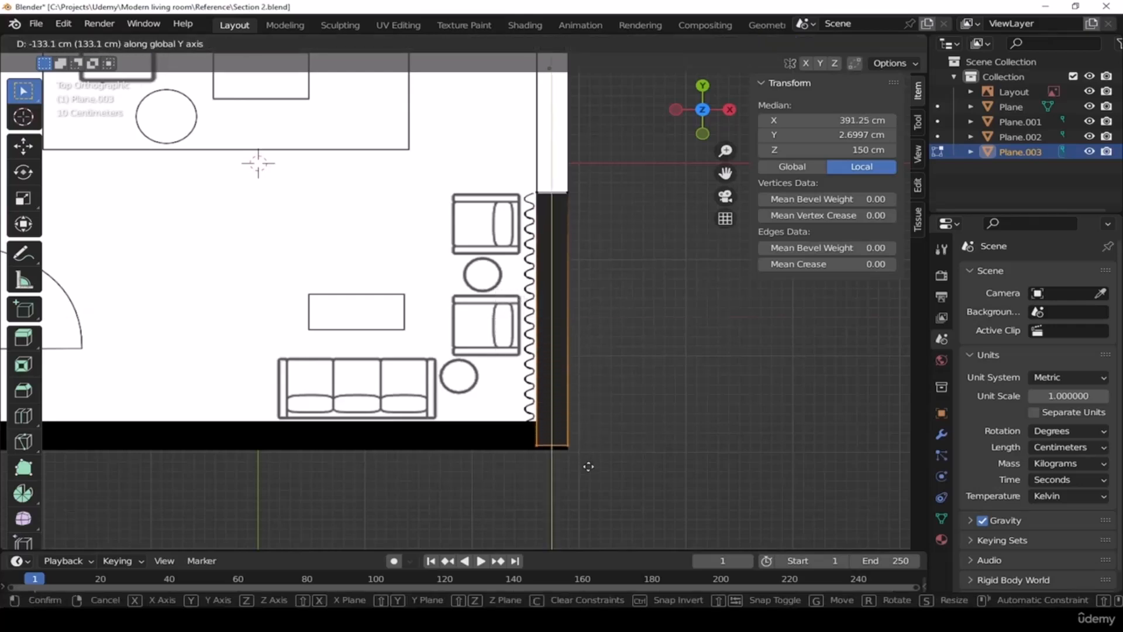
pyautogui.click(589, 468)
pyautogui.press('Tab')
# Switch the viewport back to solid shading with the lower part of the floor plan in view
pyautogui.moveTo(585, 307)
pyautogui.keyDown('shift'); pyautogui.mouseDown(button='middle')
pyautogui.moveTo(652, 307)
pyautogui.moveTo(729, 337)
pyautogui.moveTo(731, 353)
pyautogui.mouseUp(button='middle'); pyautogui.keyUp('shift')
pyautogui.scroll(-1, 729, 337)
pyautogui.press('z')
pyautogui.click(353, 320)
pyautogui.press('z')
pyautogui.click(528, 326)
# Duplicate the left wall about 490 cm along negative Y, its upper end at the lower edge of the door opening
pyautogui.moveTo(319, 280)
pyautogui.keyDown('shift'); pyautogui.mouseDown(button='middle')
pyautogui.moveTo(544, 351)
pyautogui.moveTo(543, 381)
pyautogui.mouseUp(button='middle'); pyautogui.keyUp('shift')
pyautogui.click(444, 254)
pyautogui.keyDown('shift'); pyautogui.moveTo(498, 339); pyautogui.dragTo(393, 273, button='middle'); pyautogui.keyUp('shift')
pyautogui.scroll(-1, 394, 274)
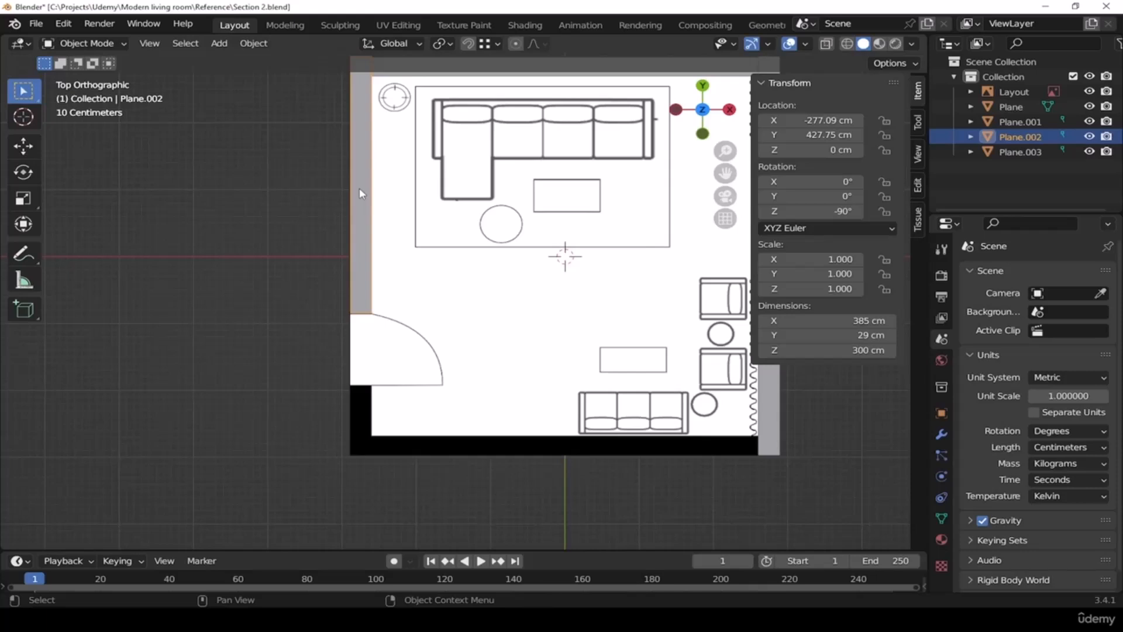
pyautogui.hotkey('shift', 'd')
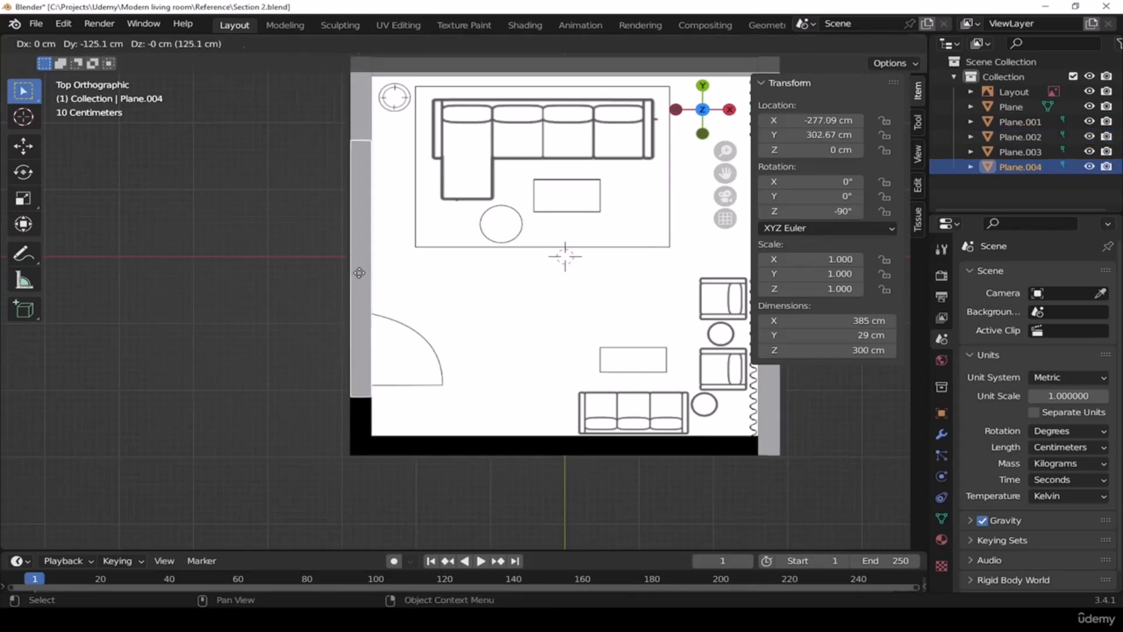
pyautogui.press('y')
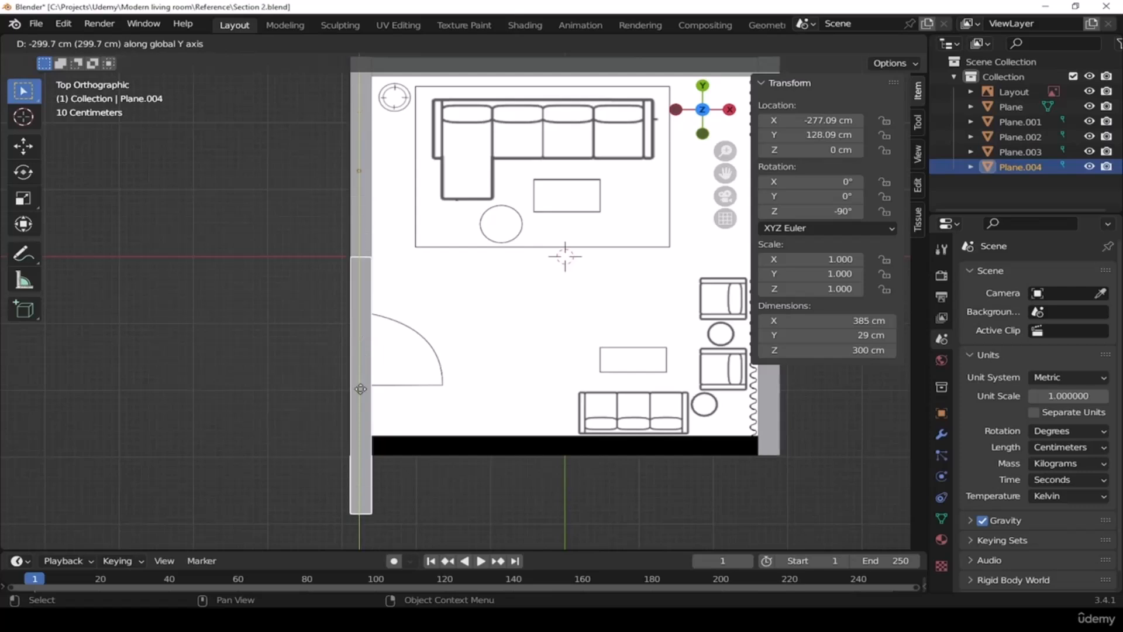
pyautogui.click(364, 516)
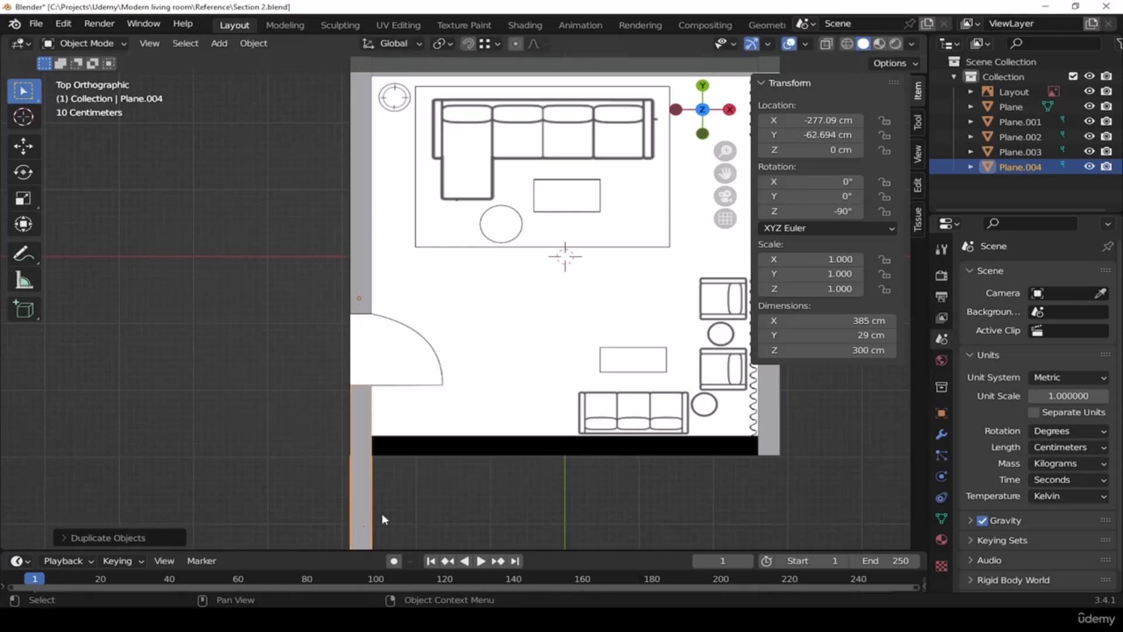
# Using wireframe shading, move the lower left wall's lower-end vertices about 277 cm up along Y to the floor plan's bottom outer edge
pyautogui.keyDown('shift'); pyautogui.moveTo(462, 508); pyautogui.dragTo(482, 349, button='middle'); pyautogui.keyUp('shift')
pyautogui.press('z')
pyautogui.click(341, 442)
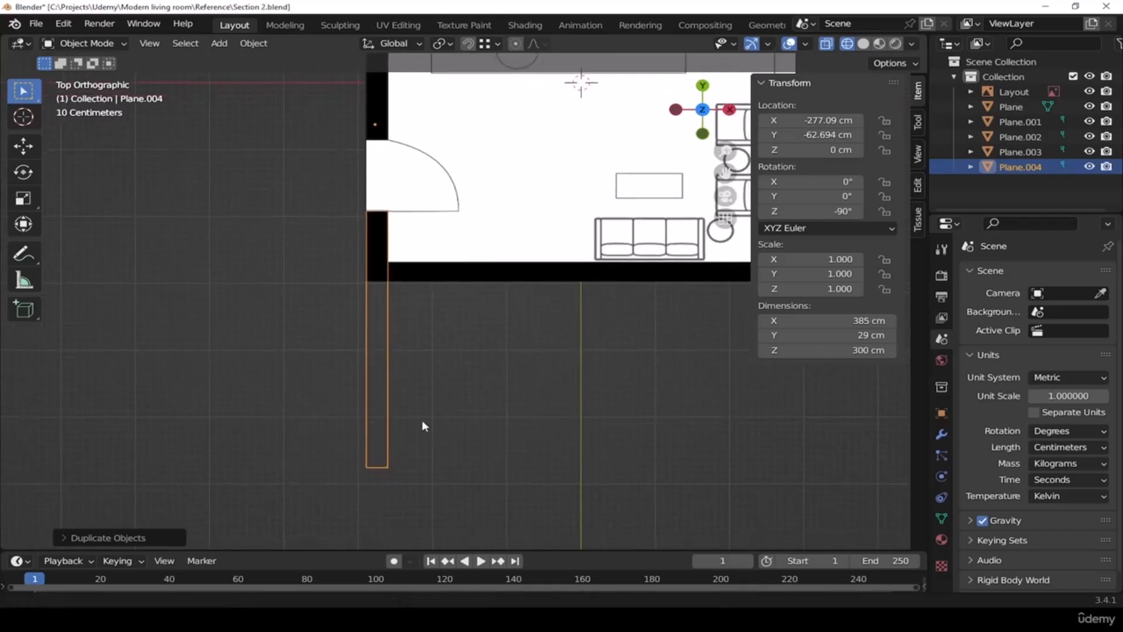
pyautogui.press('Tab')
pyautogui.moveTo(318, 409); pyautogui.dragTo(434, 506)
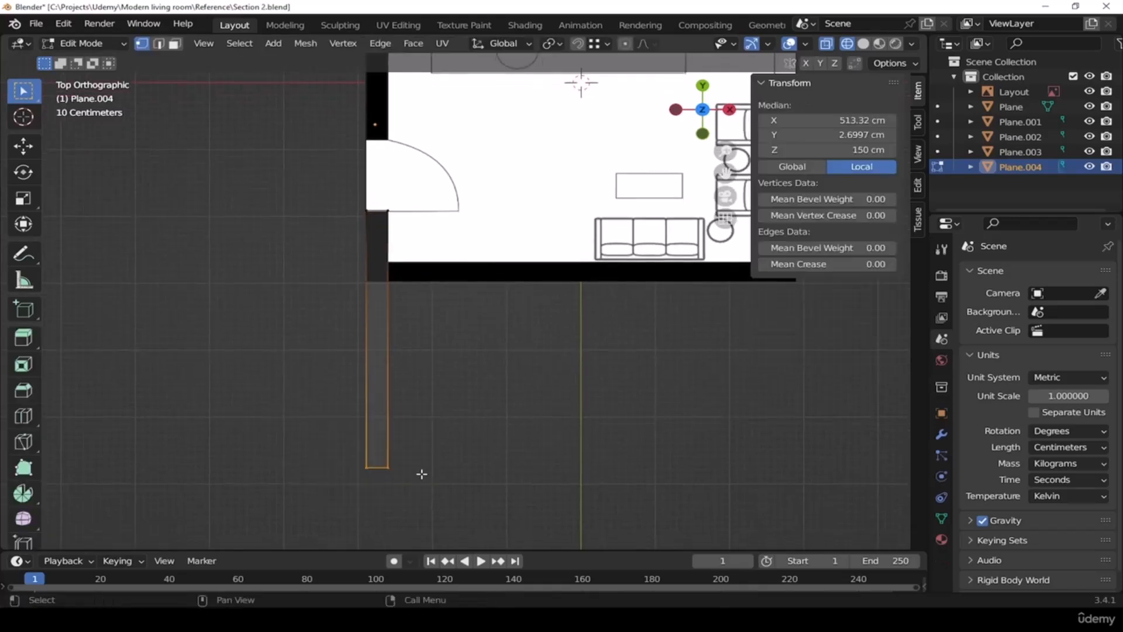
pyautogui.press('g')
pyautogui.press('y')
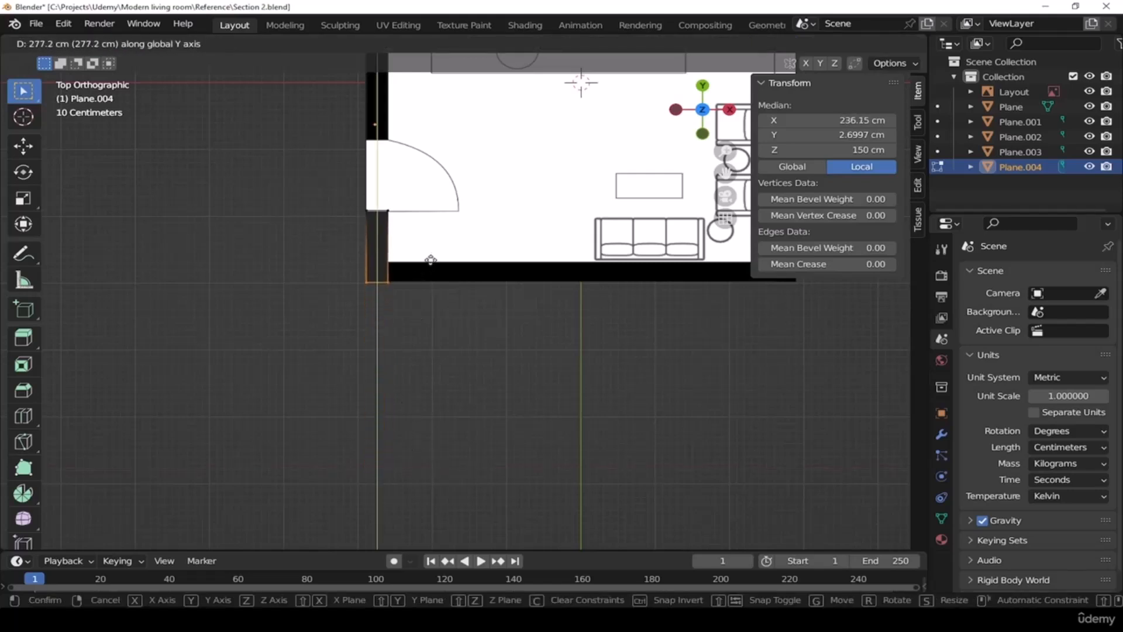
pyautogui.click(431, 263)
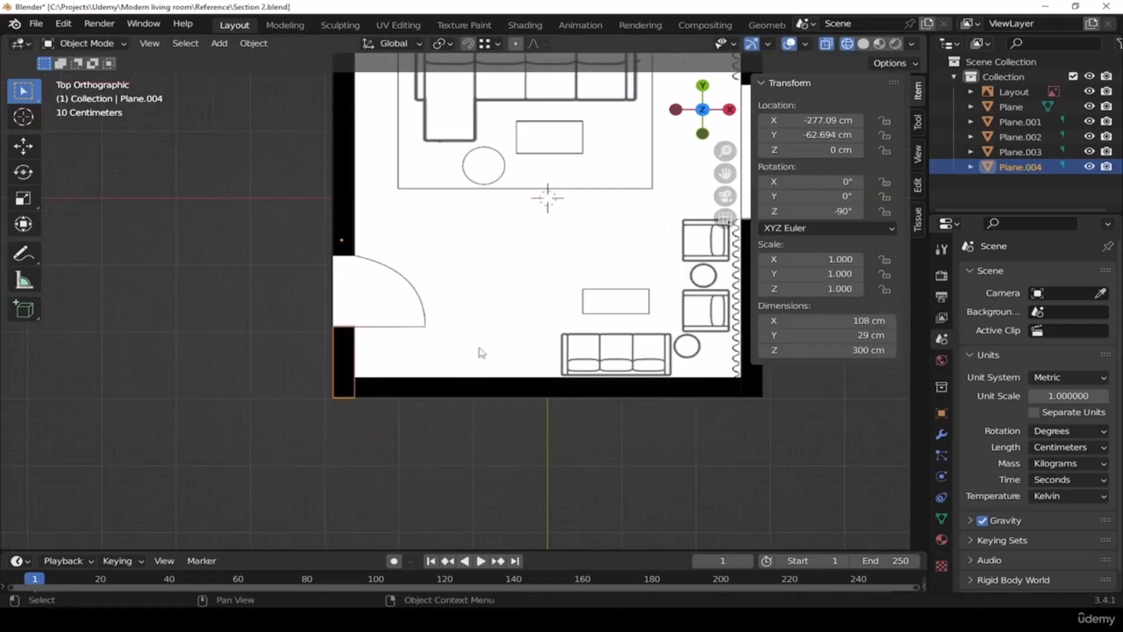
# Switch the viewport back to solid shading in a perspective view and select the long upper wall
pyautogui.keyDown('shift'); pyautogui.moveTo(490, 334); pyautogui.dragTo(477, 361, button='middle'); pyautogui.keyUp('shift')
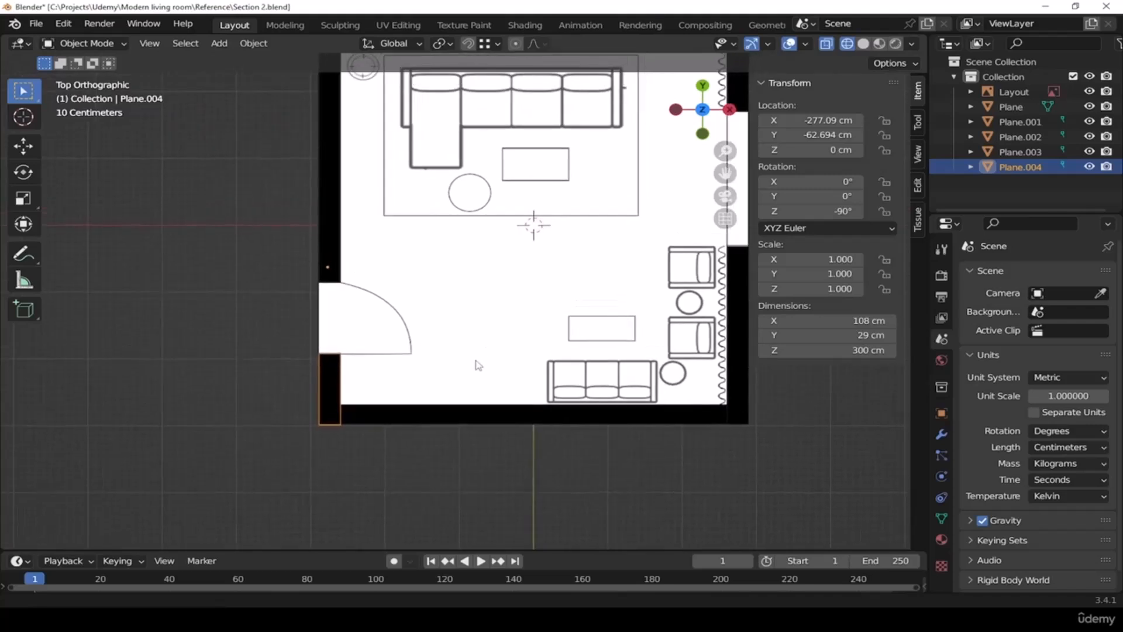
pyautogui.press('z')
pyautogui.click(528, 361)
pyautogui.moveTo(652, 462); pyautogui.dragTo(521, 473, button='middle')
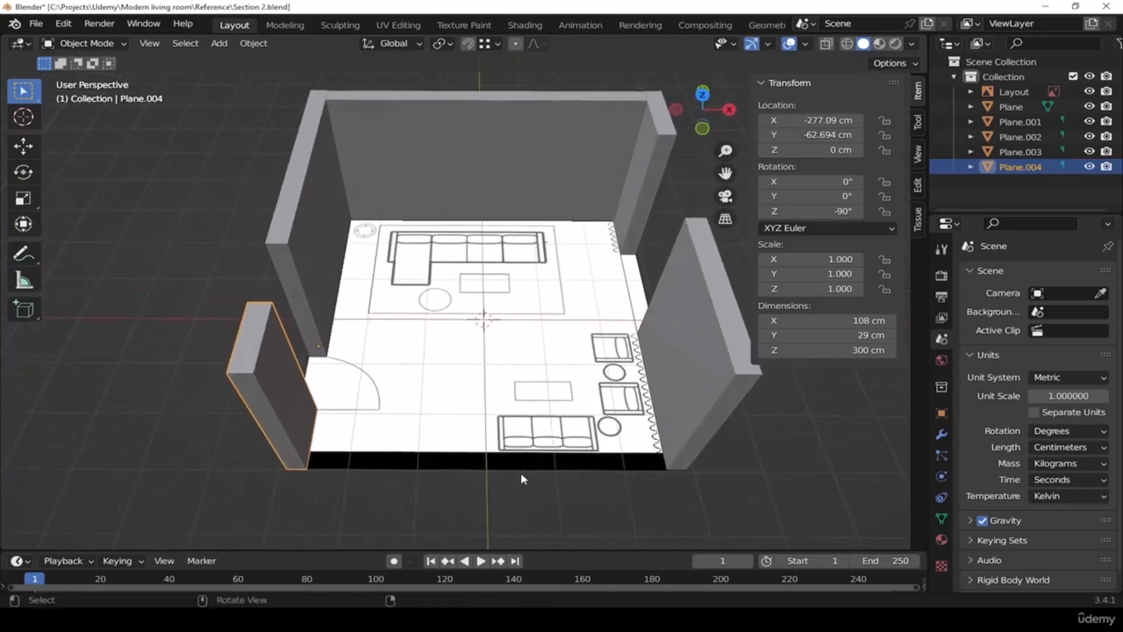
pyautogui.click(530, 138)
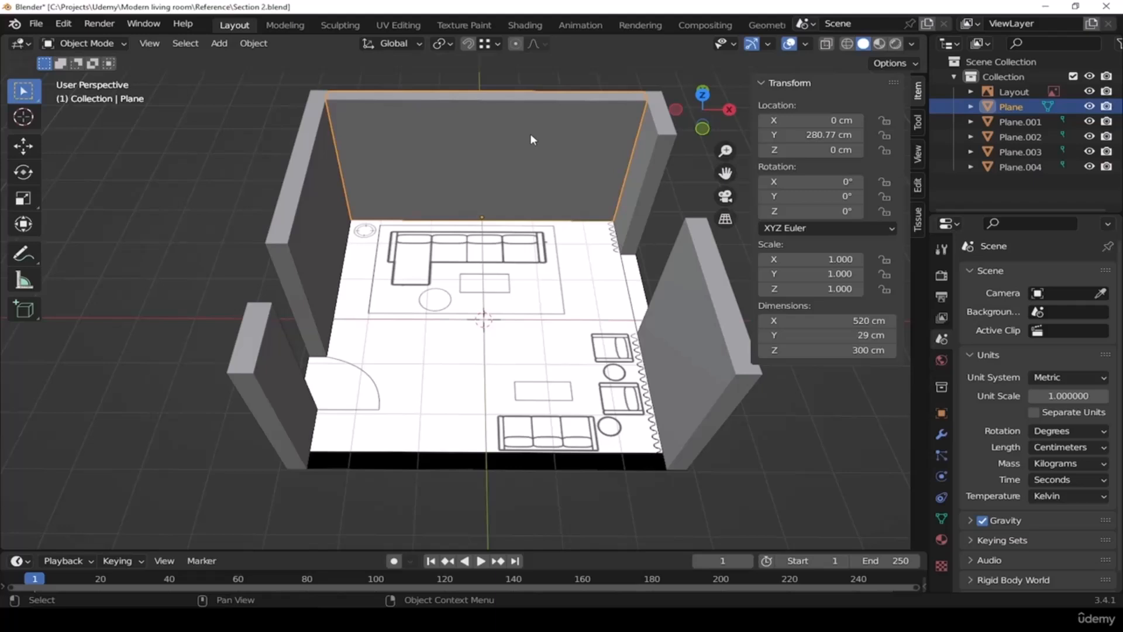
# Duplicate the long upper wall about 567 cm along negative Y onto the black strip at the floor plan's bottom edge
pyautogui.press('`')
pyautogui.click(528, 137)
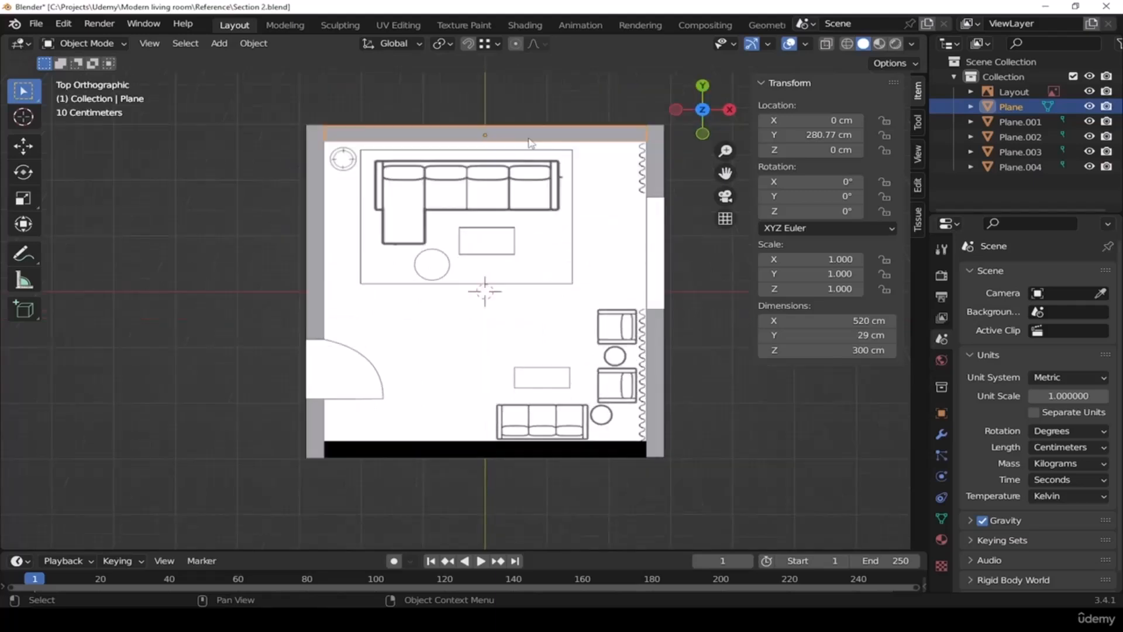
pyautogui.hotkey('shift', 'd')
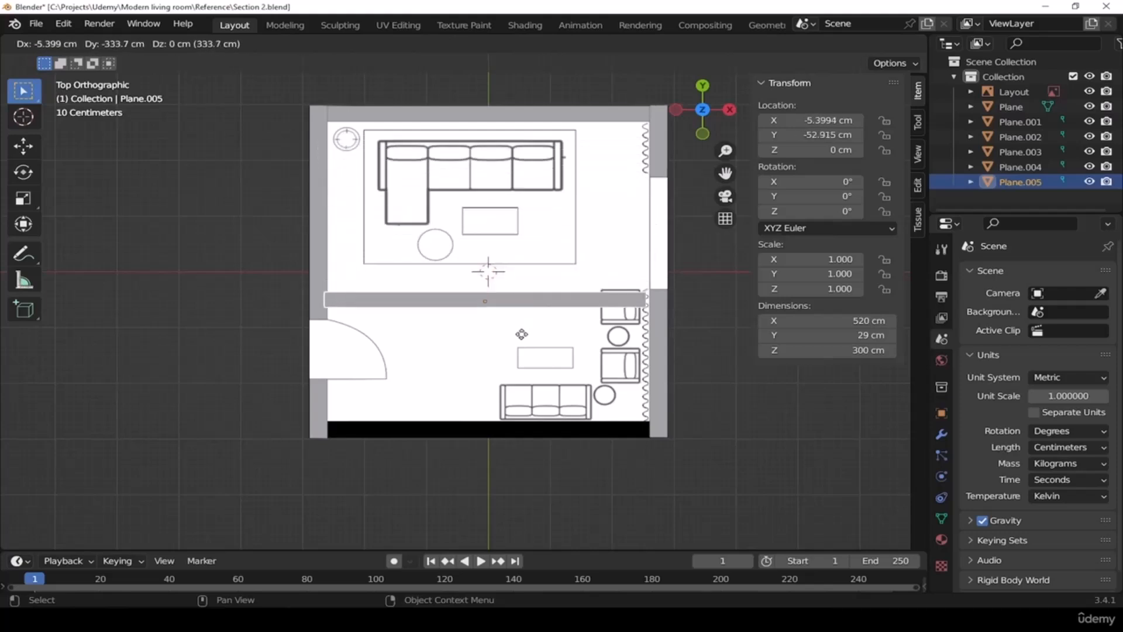
pyautogui.press('y')
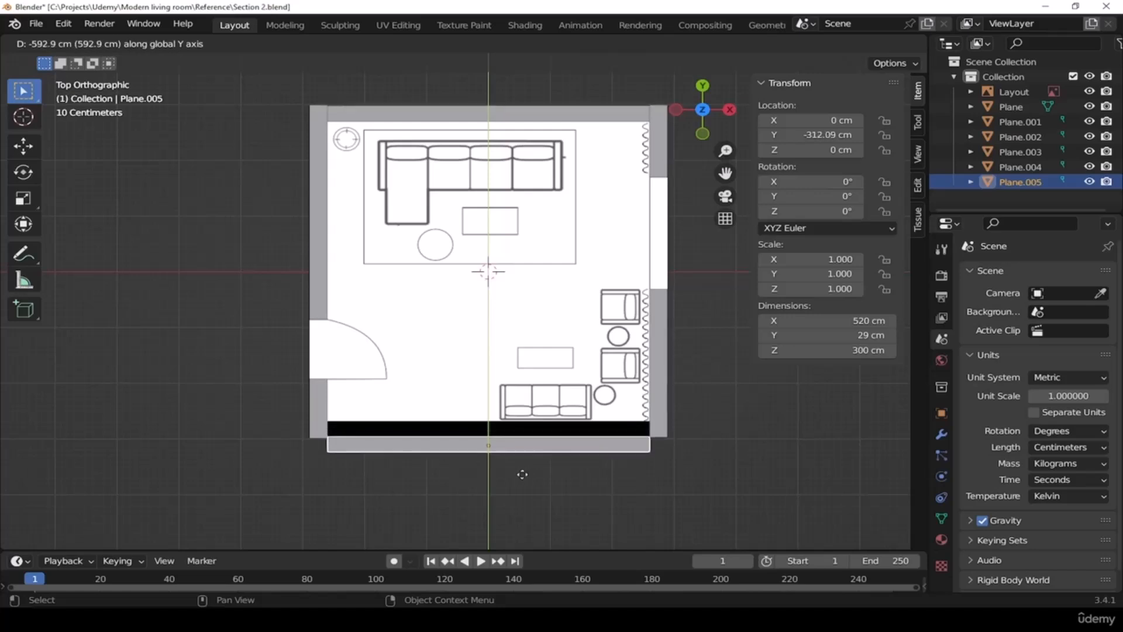
pyautogui.click(584, 461)
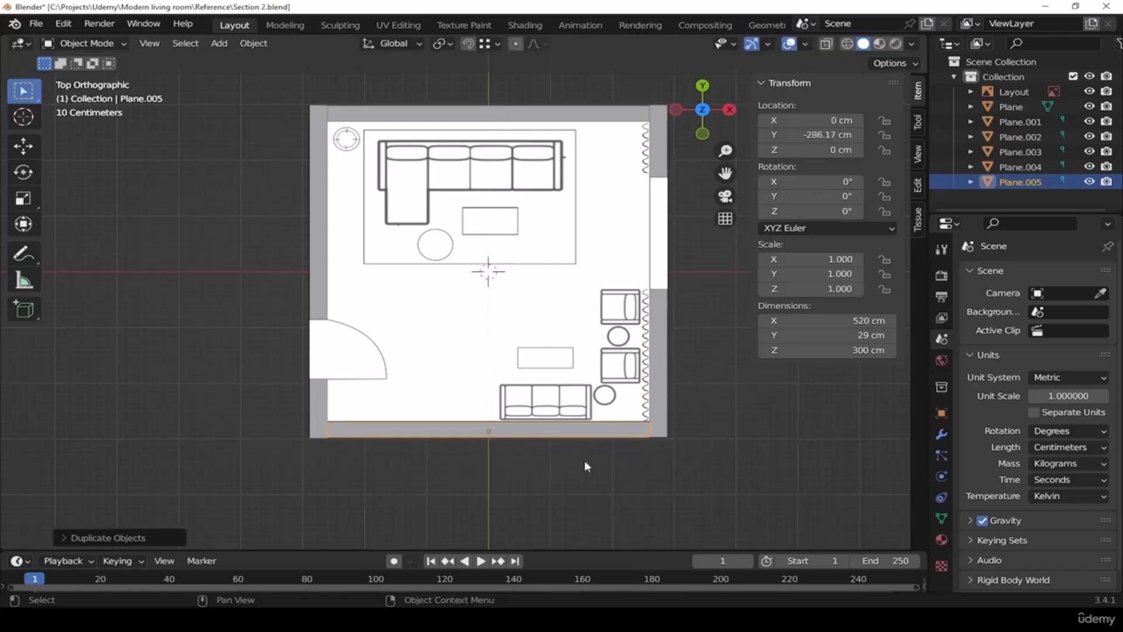
pyautogui.moveTo(623, 474); pyautogui.dragTo(520, 343, button='middle')
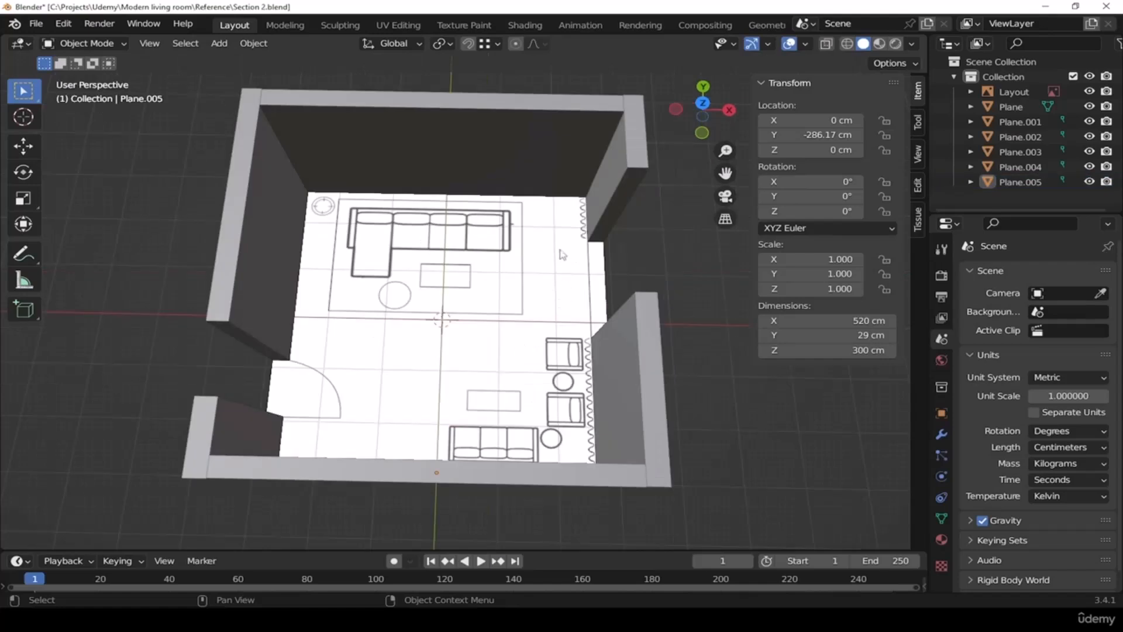
pyautogui.keyDown('shift'); pyautogui.moveTo(560, 257); pyautogui.dragTo(549, 285, button='middle'); pyautogui.keyUp('shift')
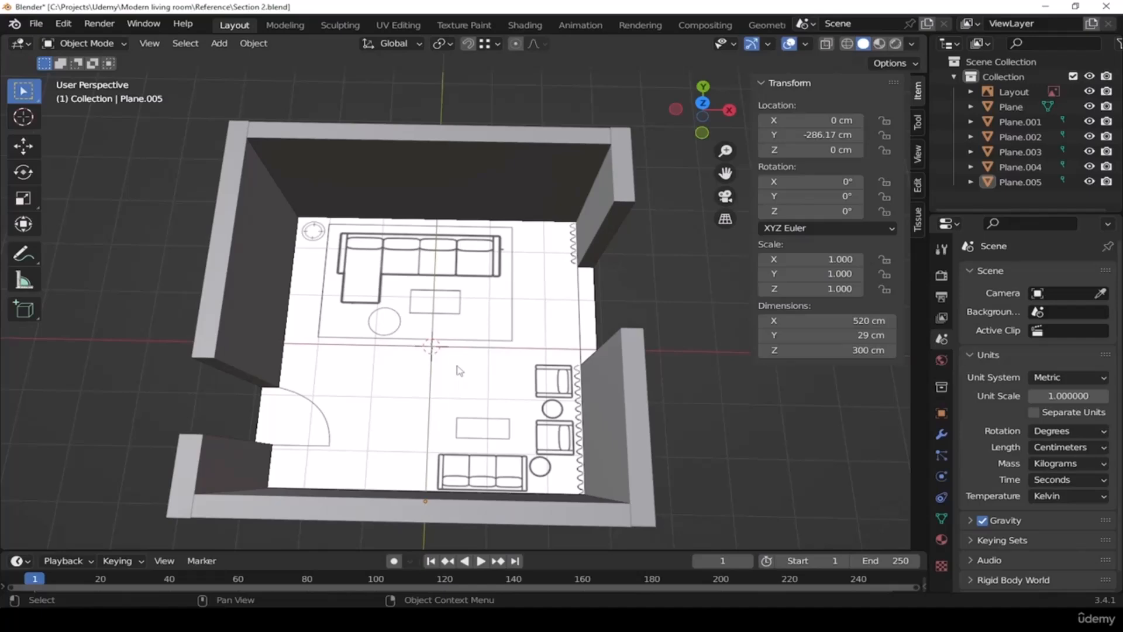
pyautogui.keyDown('shift'); pyautogui.moveTo(485, 365); pyautogui.dragTo(509, 365, button='middle'); pyautogui.keyUp('shift')
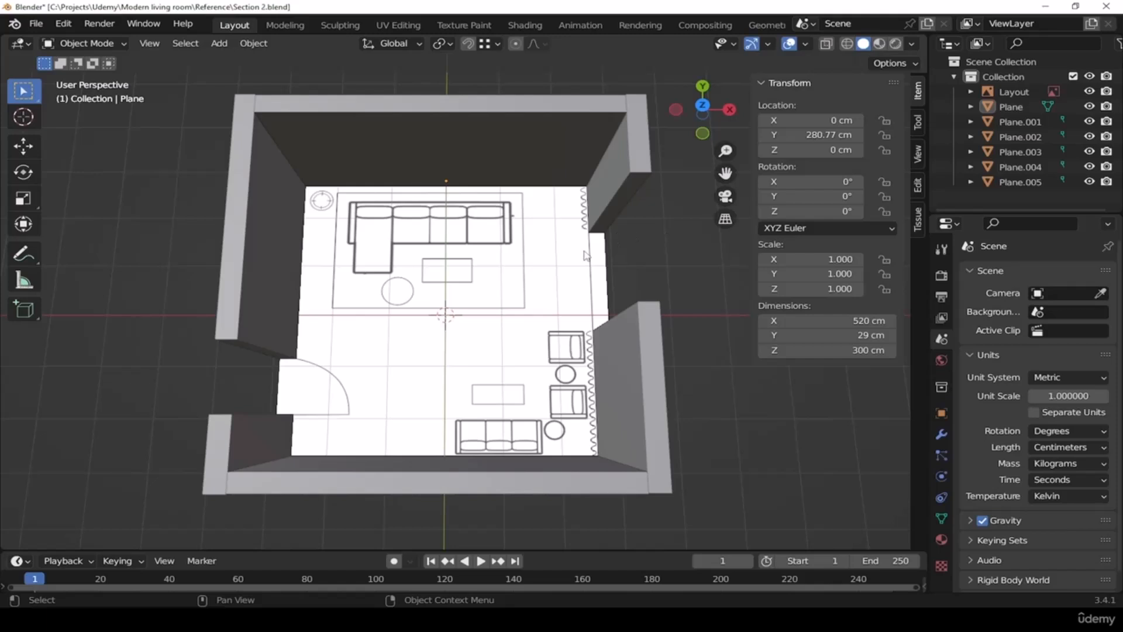
# Add a 200 × 200 cm mesh plane at the world origin for the floor, working in the top orthographic view
pyautogui.press('`')
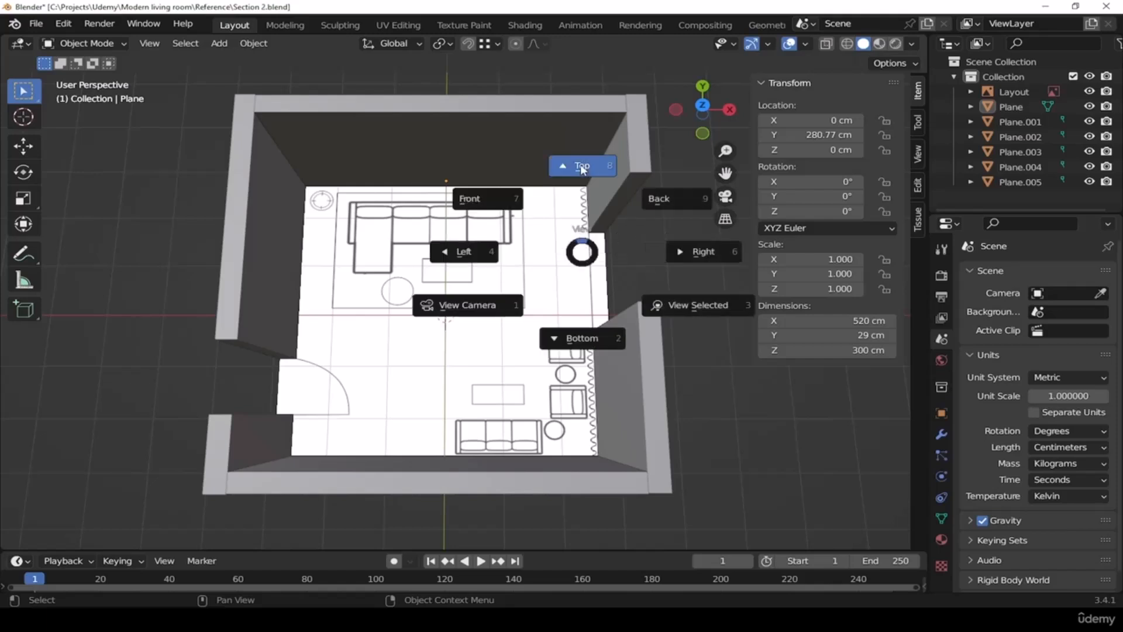
pyautogui.click(584, 169)
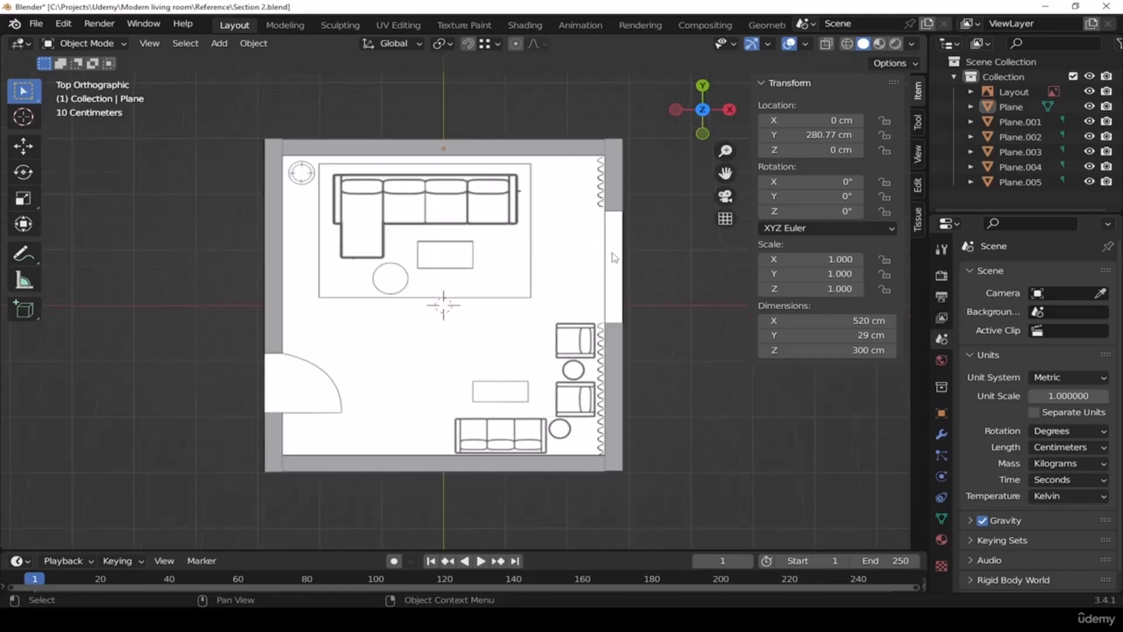
pyautogui.hotkey('shift', 'a')
pyautogui.moveTo(613, 255)
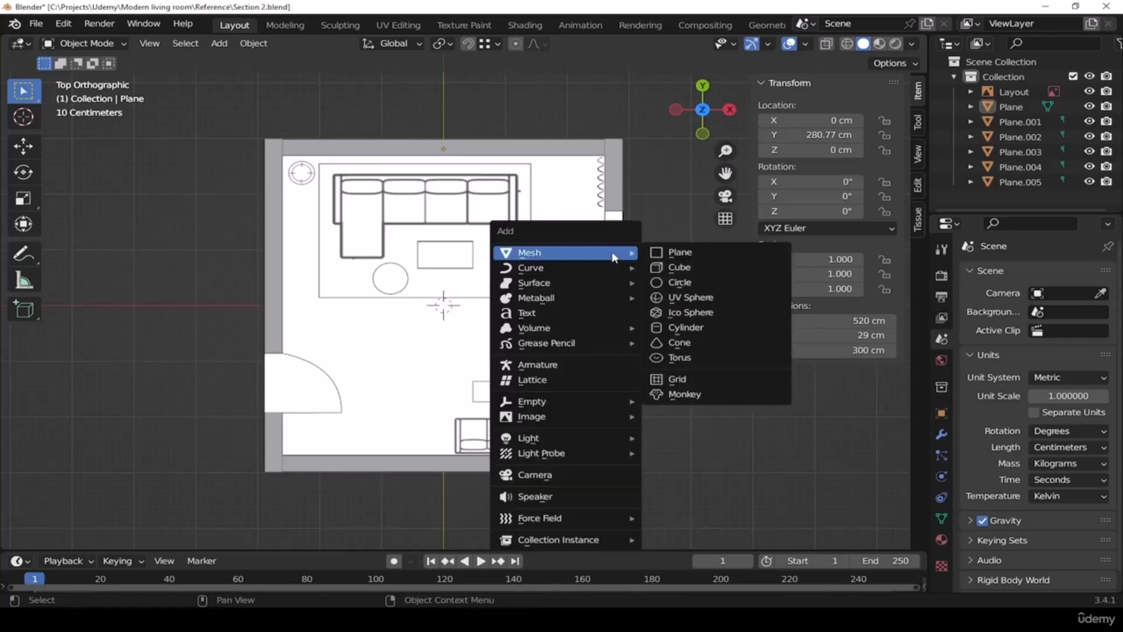
pyautogui.click(693, 251)
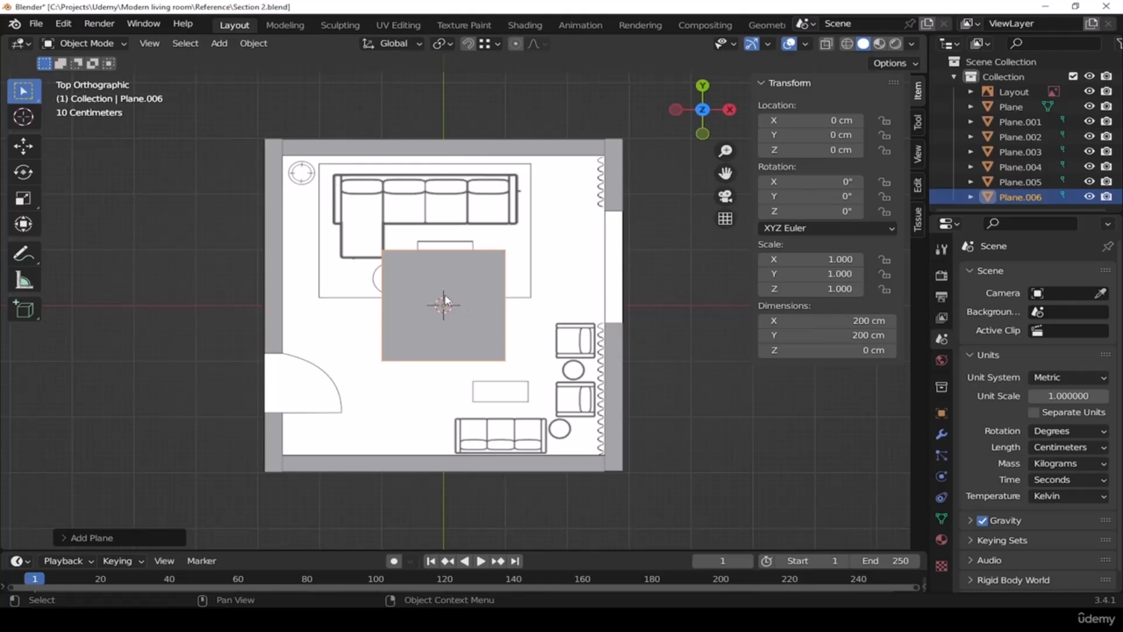
# Move the floor plane's upper vertices about 199 cm along Y, snapped to the upper wall's outer edge
pyautogui.press('Tab')
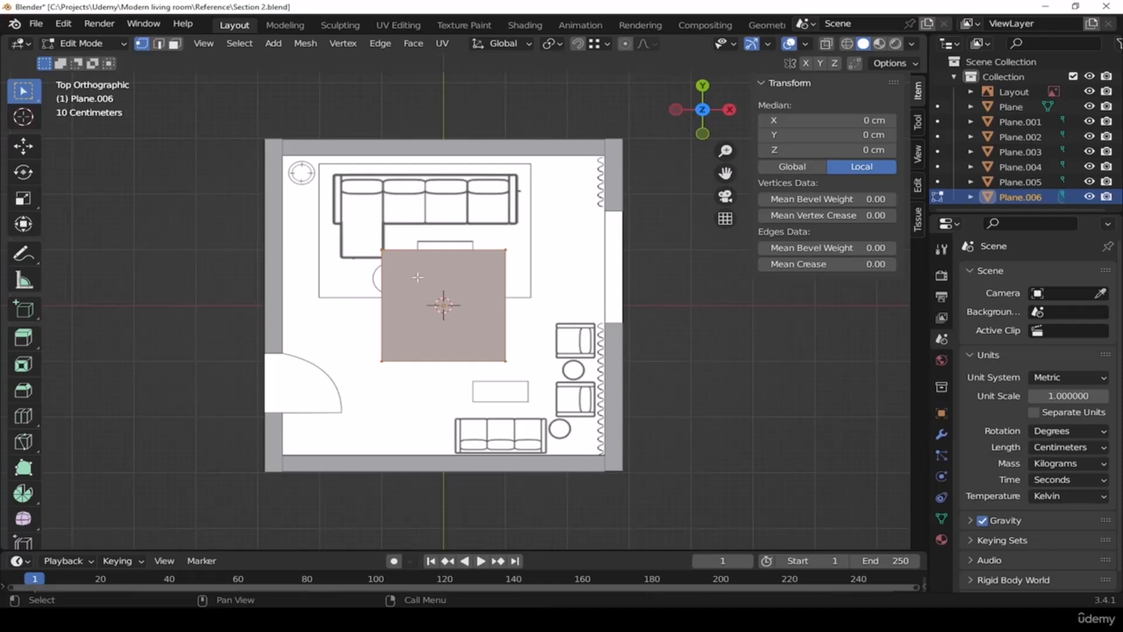
pyautogui.moveTo(306, 206); pyautogui.dragTo(541, 266)
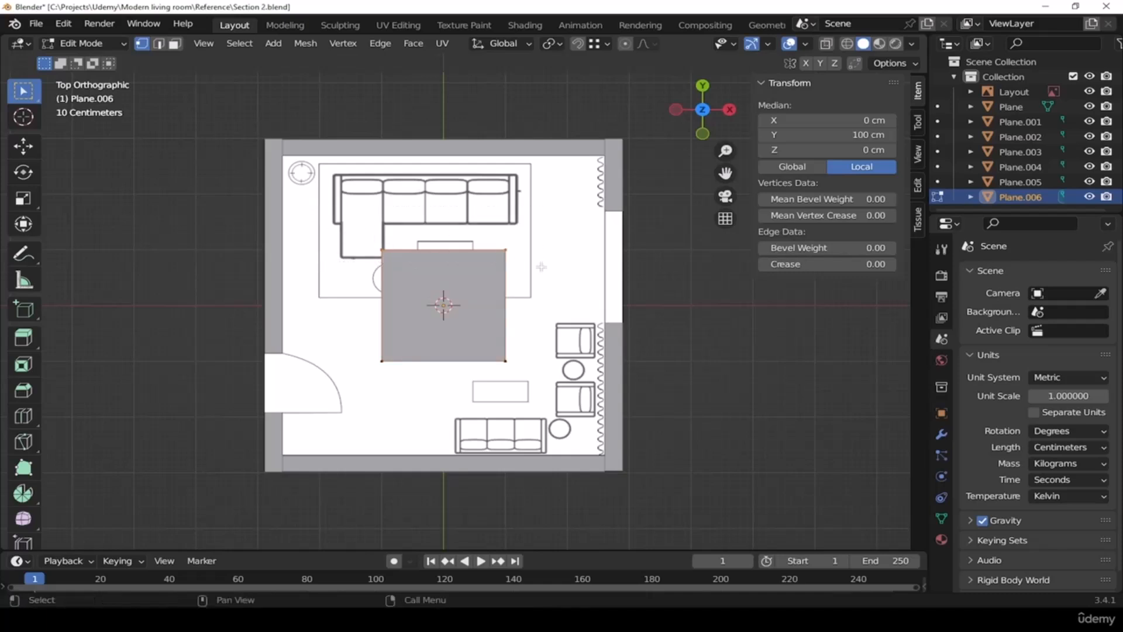
pyautogui.press('g')
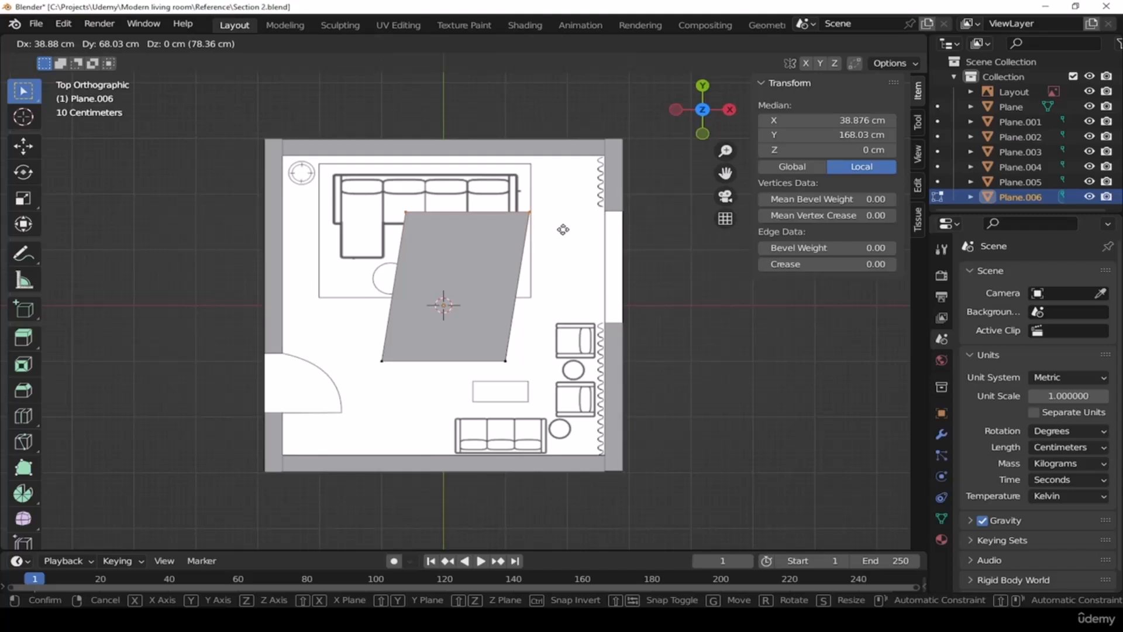
pyautogui.press('y')
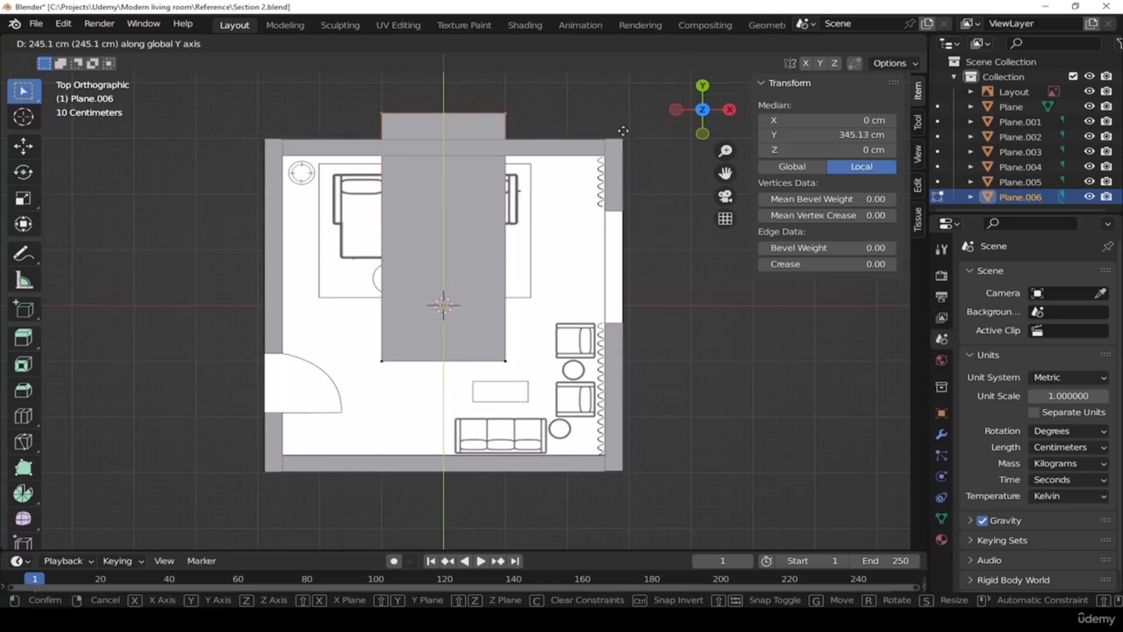
pyautogui.press('ctrl')
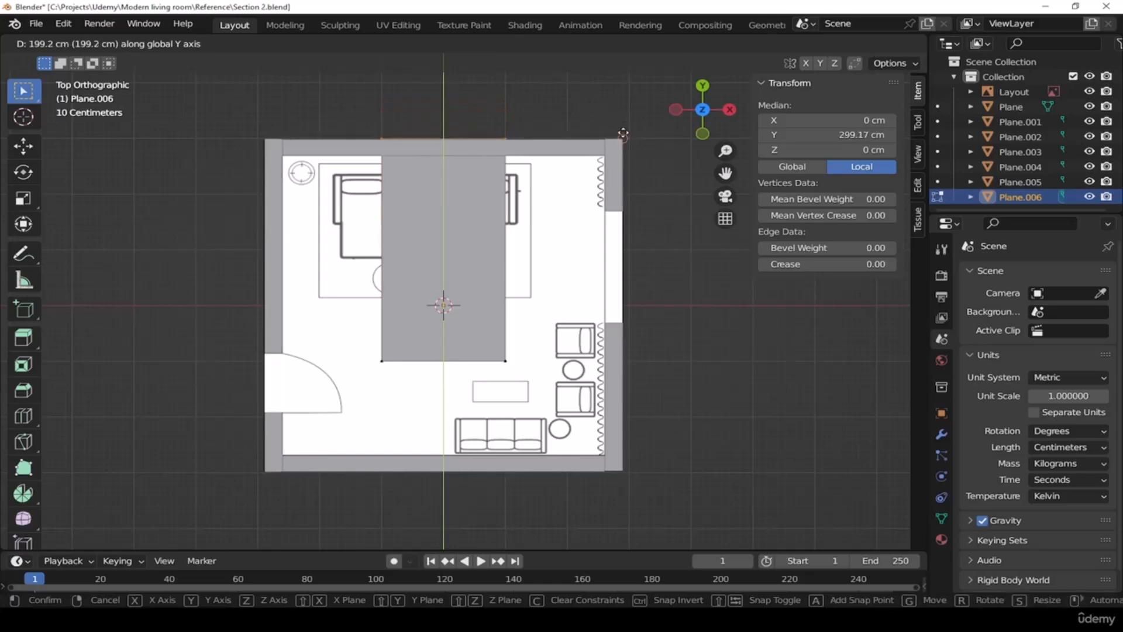
pyautogui.click(623, 134)
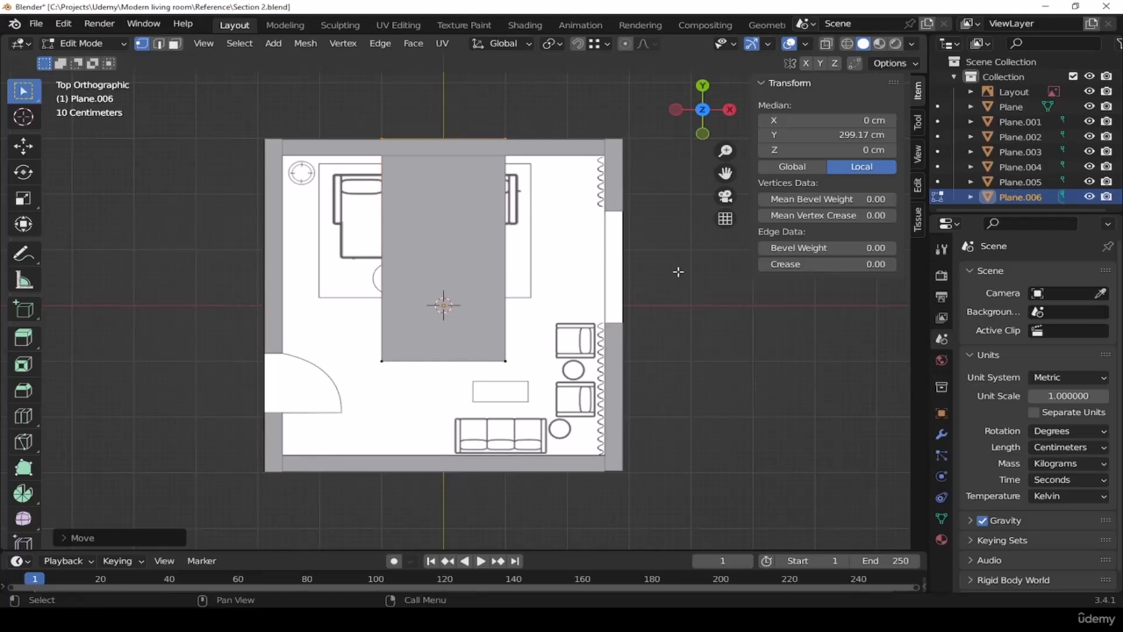
# Move the floor plane's lower vertices about 197 cm along negative Y, snapped to the bottom wall's outer edge
pyautogui.moveTo(359, 339); pyautogui.dragTo(532, 386)
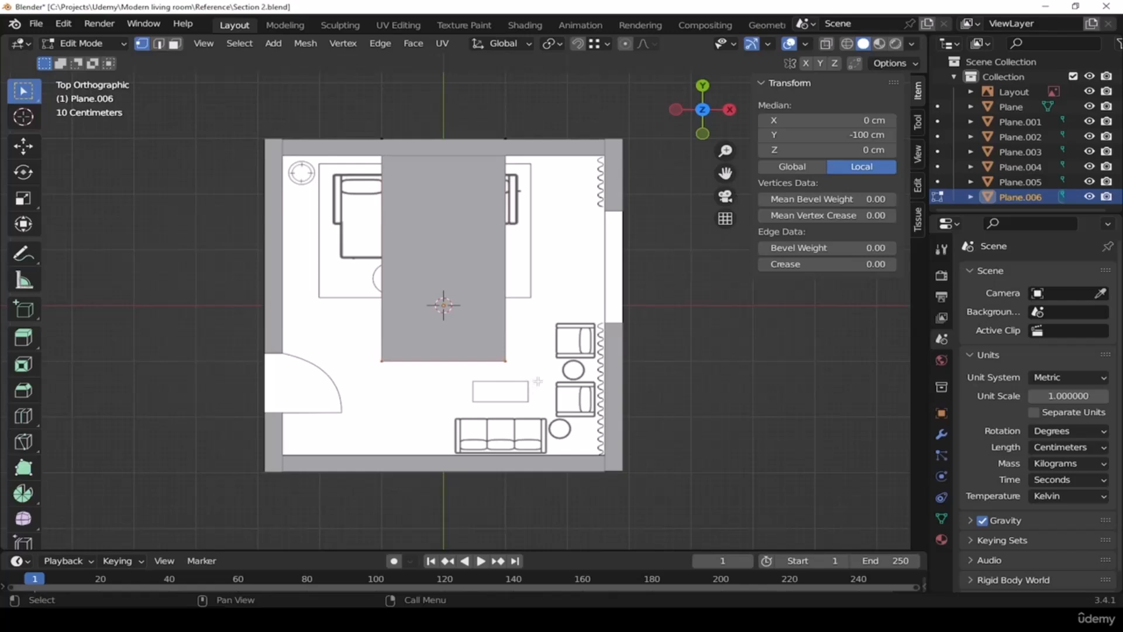
pyautogui.press('g')
pyautogui.press('y')
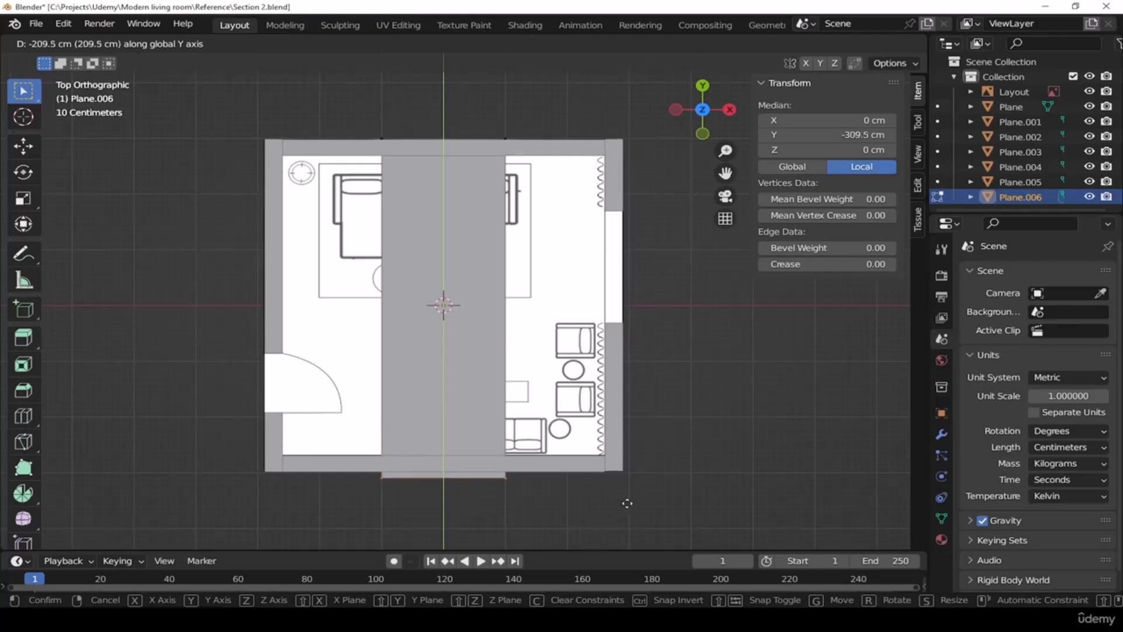
pyautogui.press('ctrl')
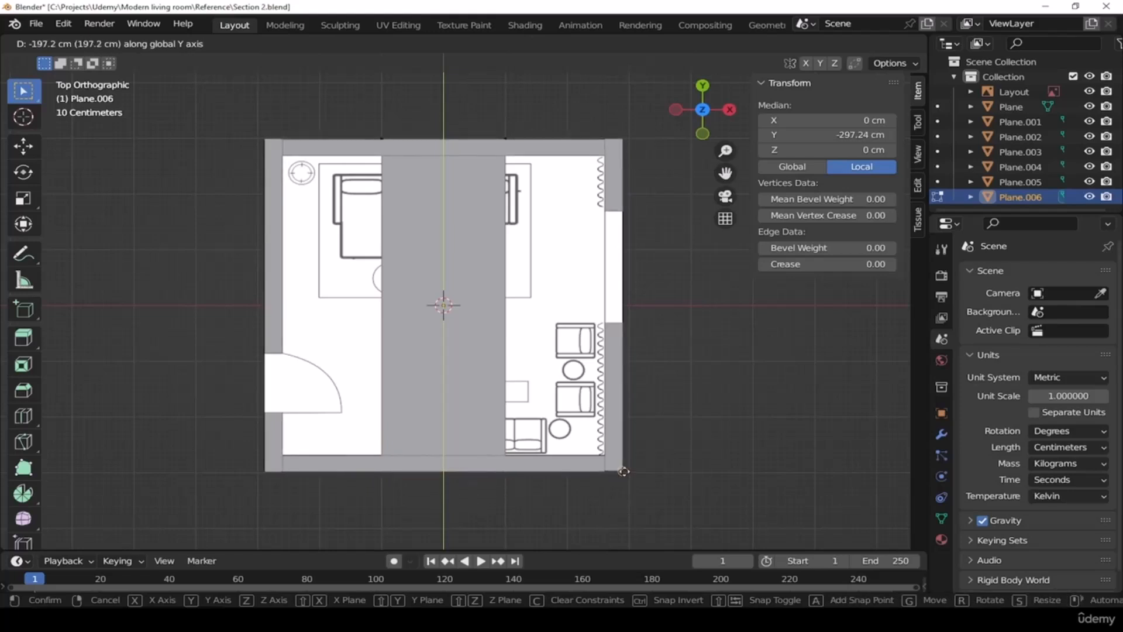
pyautogui.click(624, 471)
# Move the floor plane's right-hand vertices about 189 cm along X, snapped to the right wall's outer edge
pyautogui.moveTo(476, 100); pyautogui.dragTo(545, 529)
pyautogui.press('g')
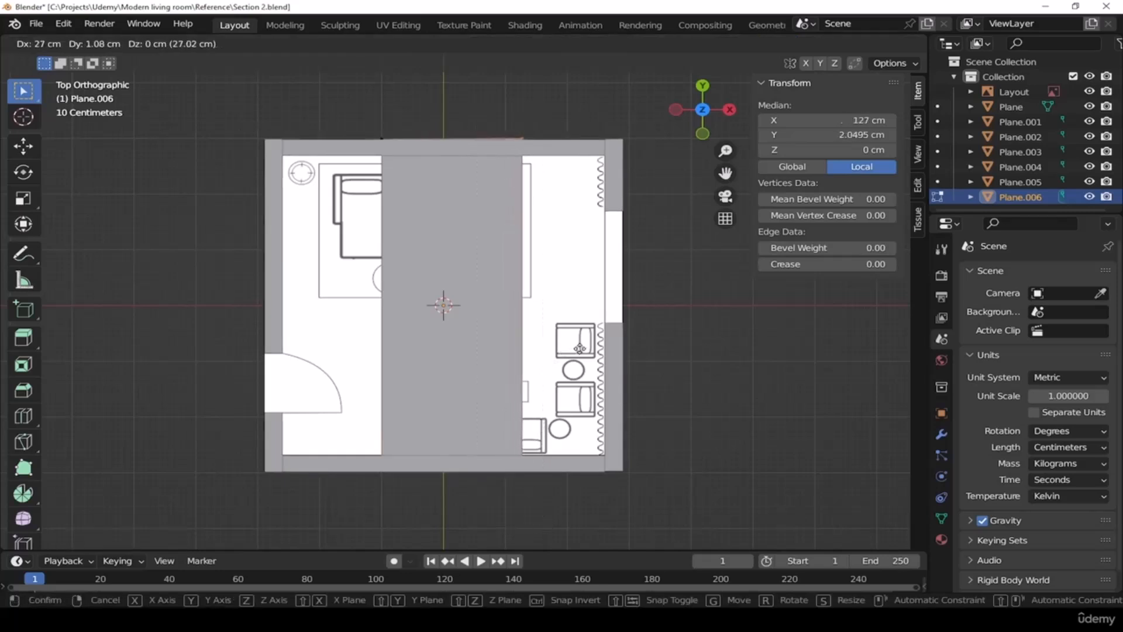
pyautogui.press('x')
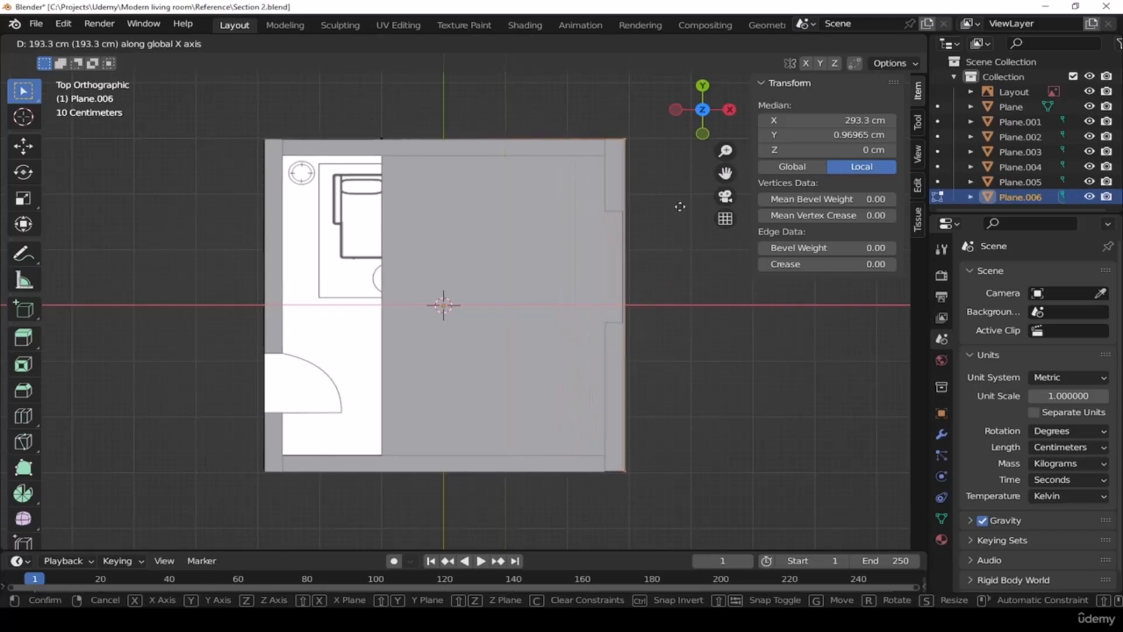
pyautogui.press('ctrl')
pyautogui.click(625, 139)
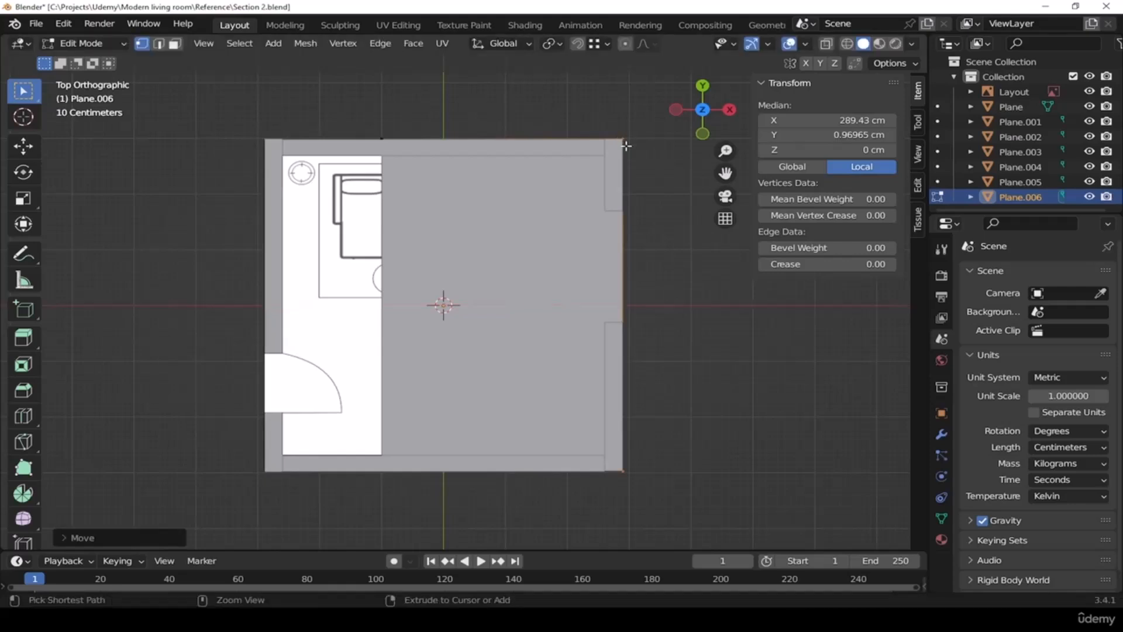
# Move the floor plane's left-hand vertices about 189 cm along negative X to the left wall's outer edge, and return to Object Mode
pyautogui.keyDown('shift'); pyautogui.moveTo(476, 381); pyautogui.dragTo(561, 379, button='middle'); pyautogui.keyUp('shift')
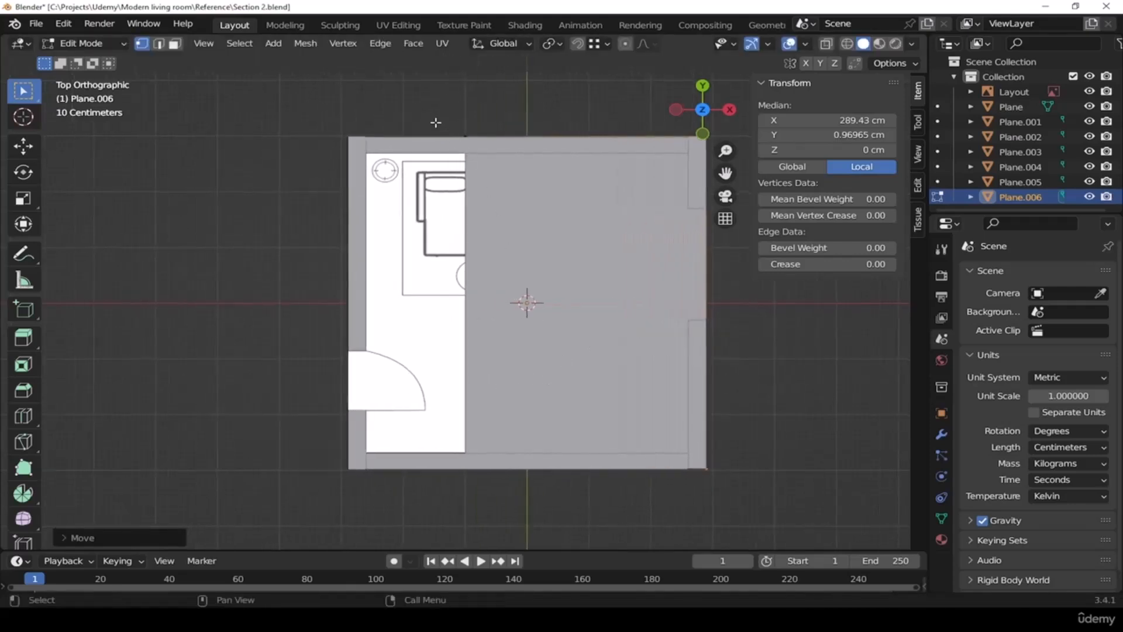
pyautogui.moveTo(434, 106); pyautogui.dragTo(530, 543)
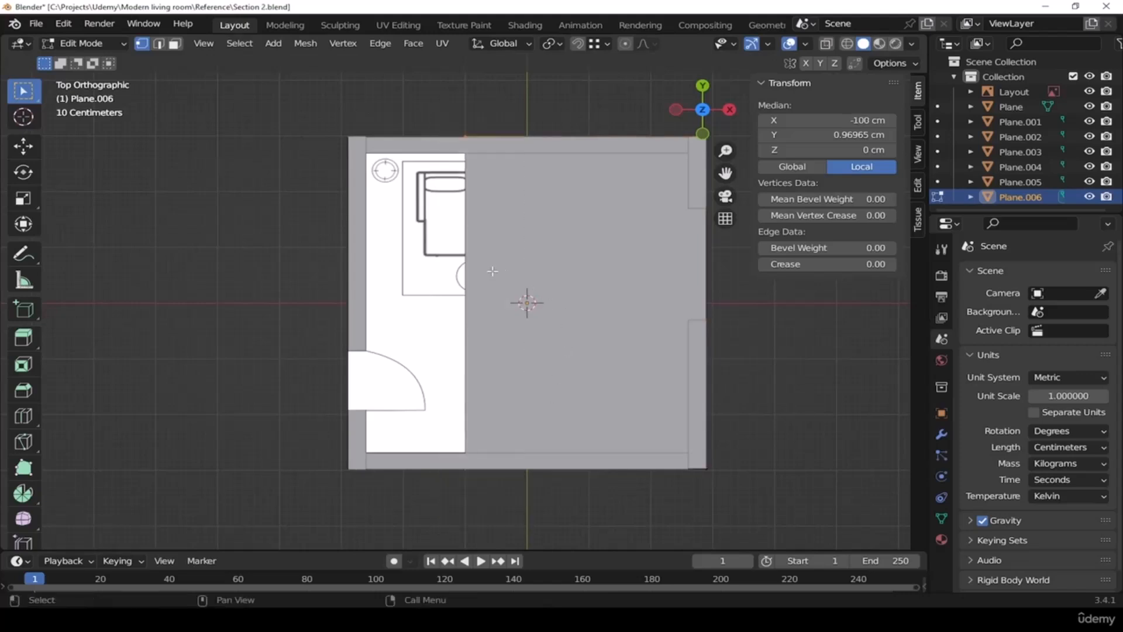
pyautogui.press('g')
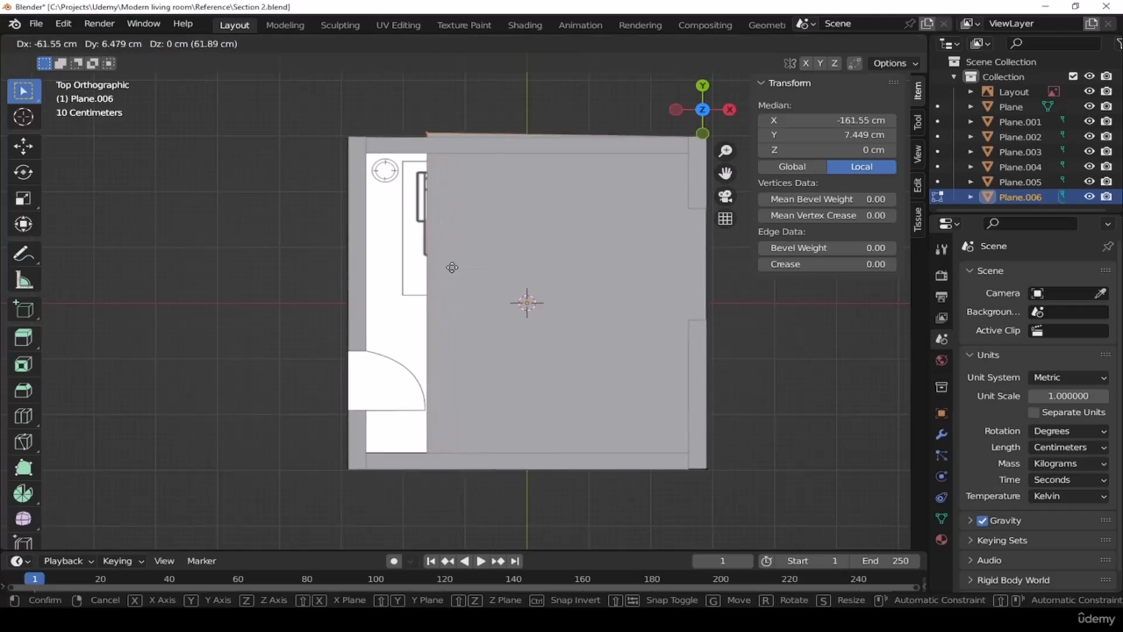
pyautogui.press('x')
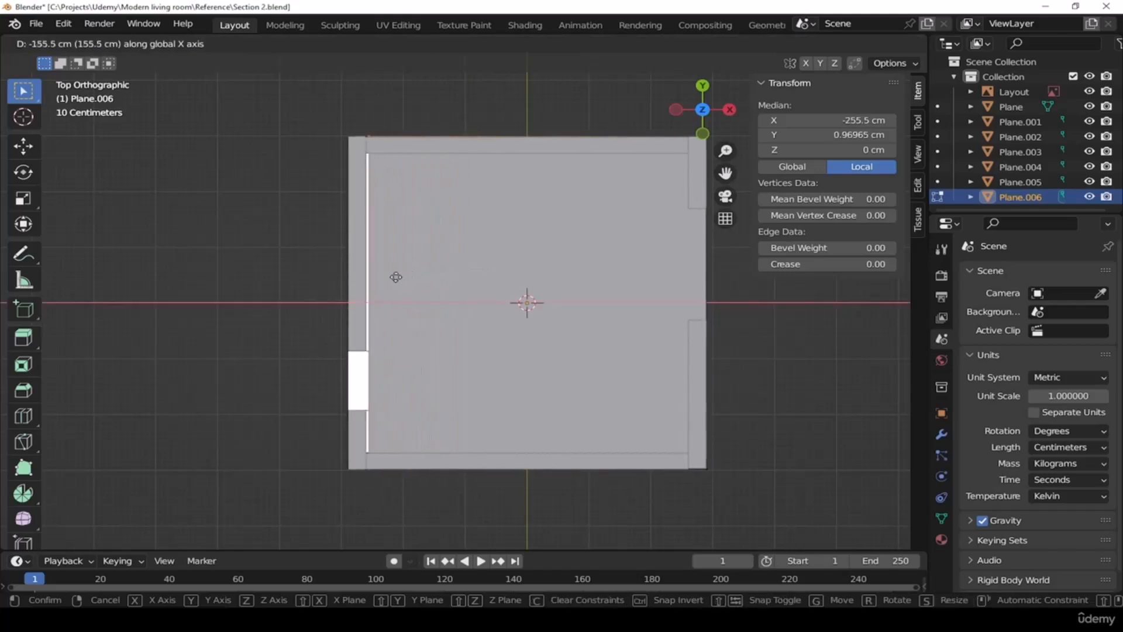
pyautogui.click(342, 145)
pyautogui.keyDown('shift'); pyautogui.moveTo(579, 303); pyautogui.dragTo(518, 314, button='middle'); pyautogui.keyUp('shift')
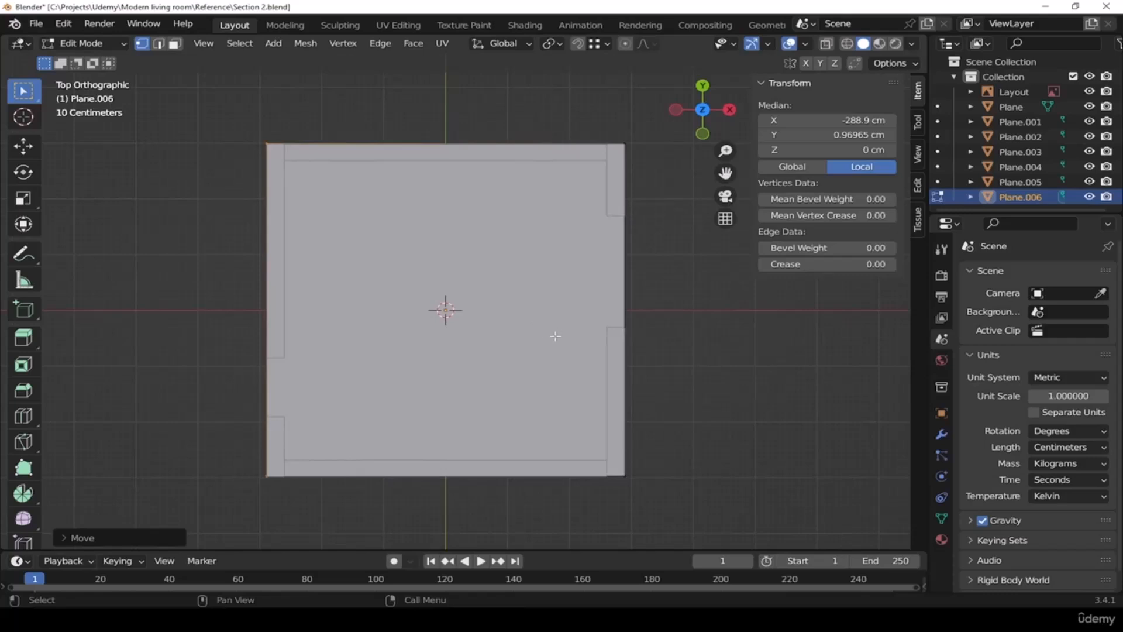
pyautogui.moveTo(554, 333); pyautogui.dragTo(539, 305, button='middle')
pyautogui.press('Tab')
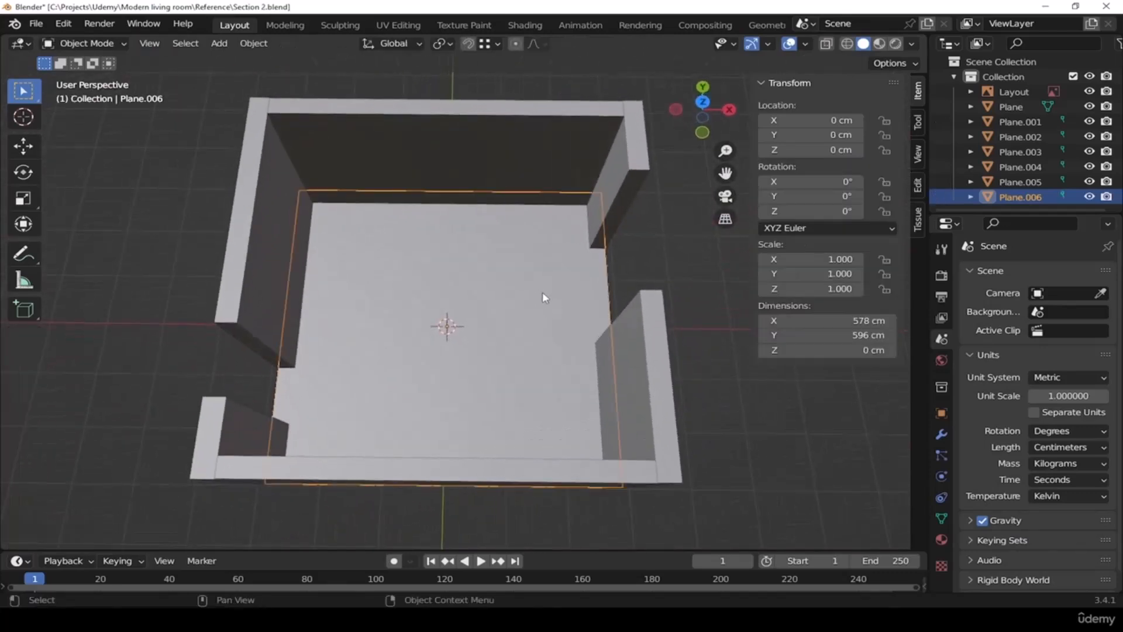
# Rename the floor plane object as Flooring
pyautogui.moveTo(532, 299); pyautogui.dragTo(521, 304, button='middle')
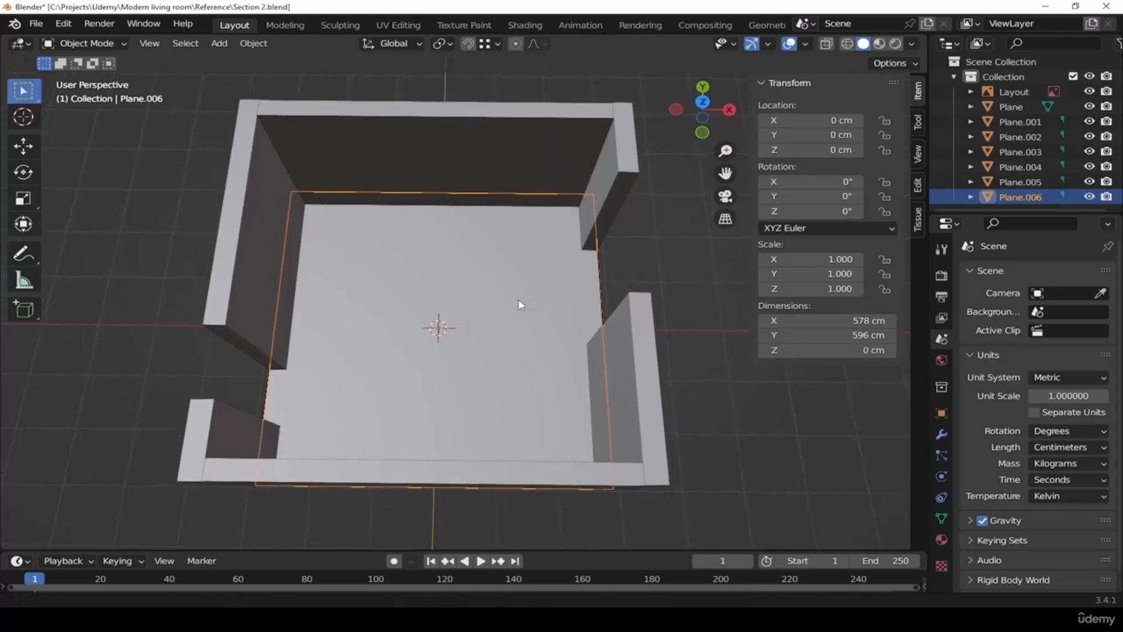
pyautogui.doubleClick(1017, 198)
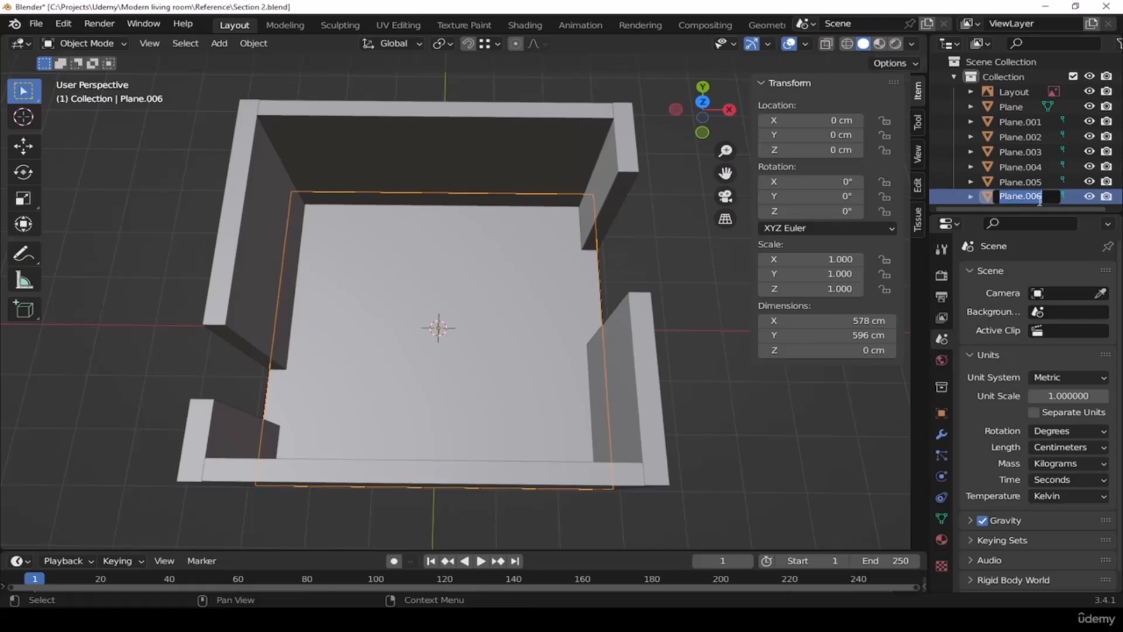
pyautogui.write('Flooring')
pyautogui.press('Return')
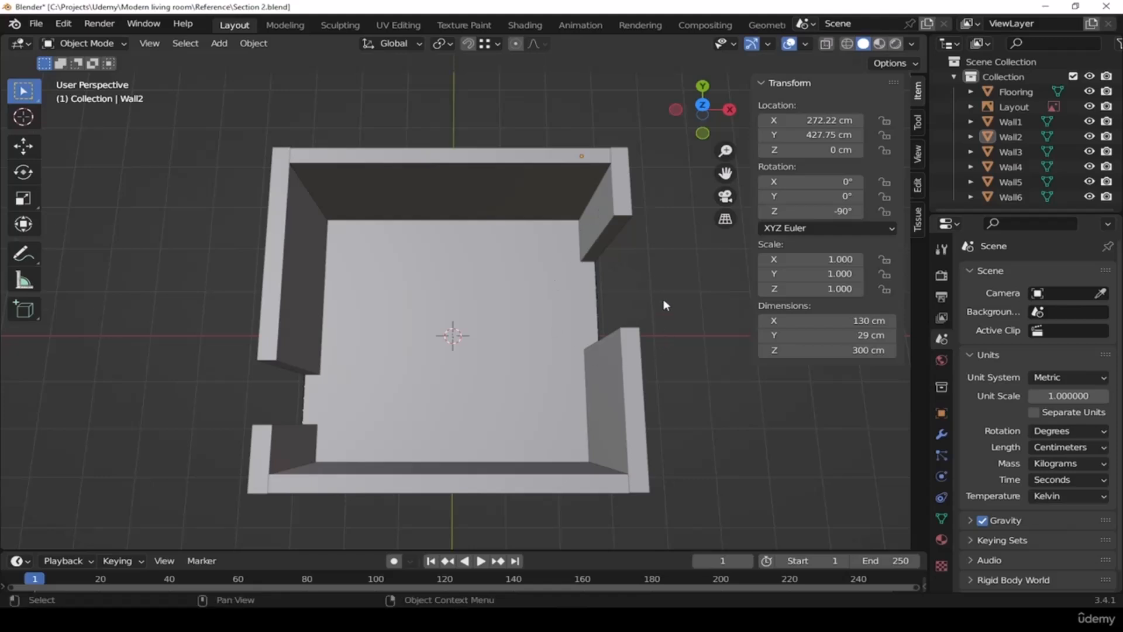
# Add a plane and, in top view, place it over the right wall's opening at about X 271 cm, Y 70 cm
pyautogui.press('a')
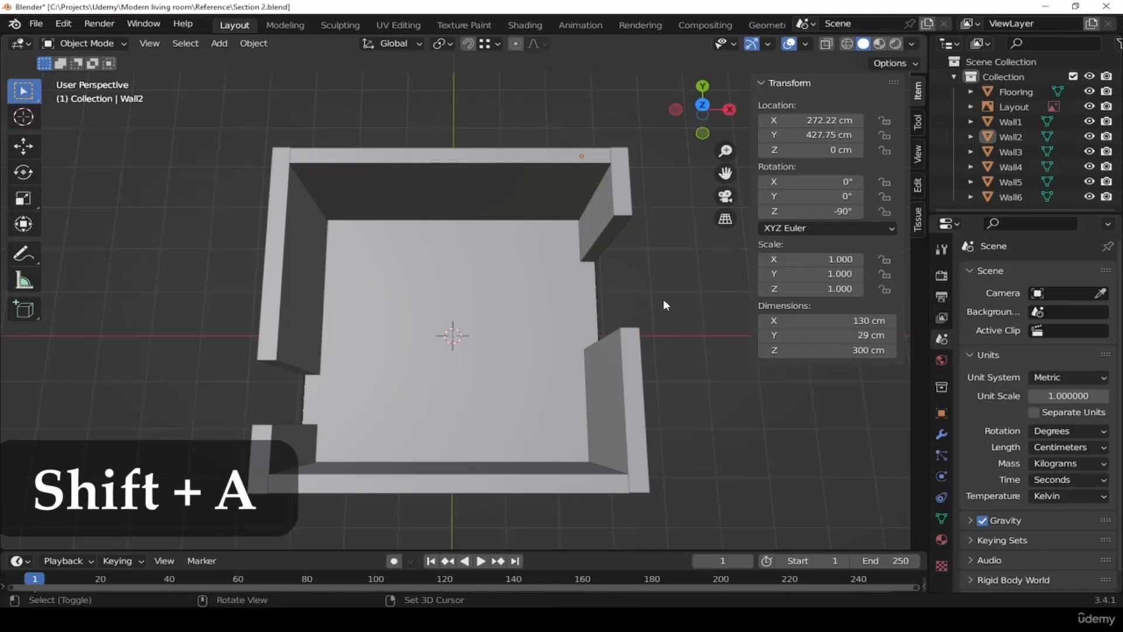
pyautogui.hotkey('shift', 'a')
pyautogui.moveTo(664, 301)
pyautogui.click(728, 301)
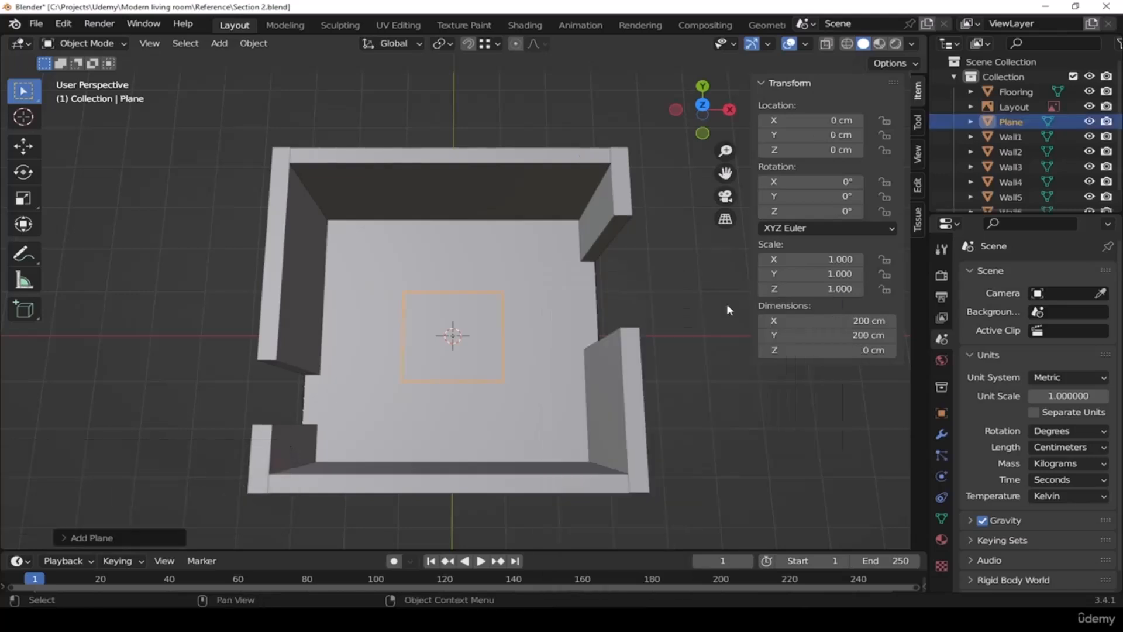
pyautogui.press('`')
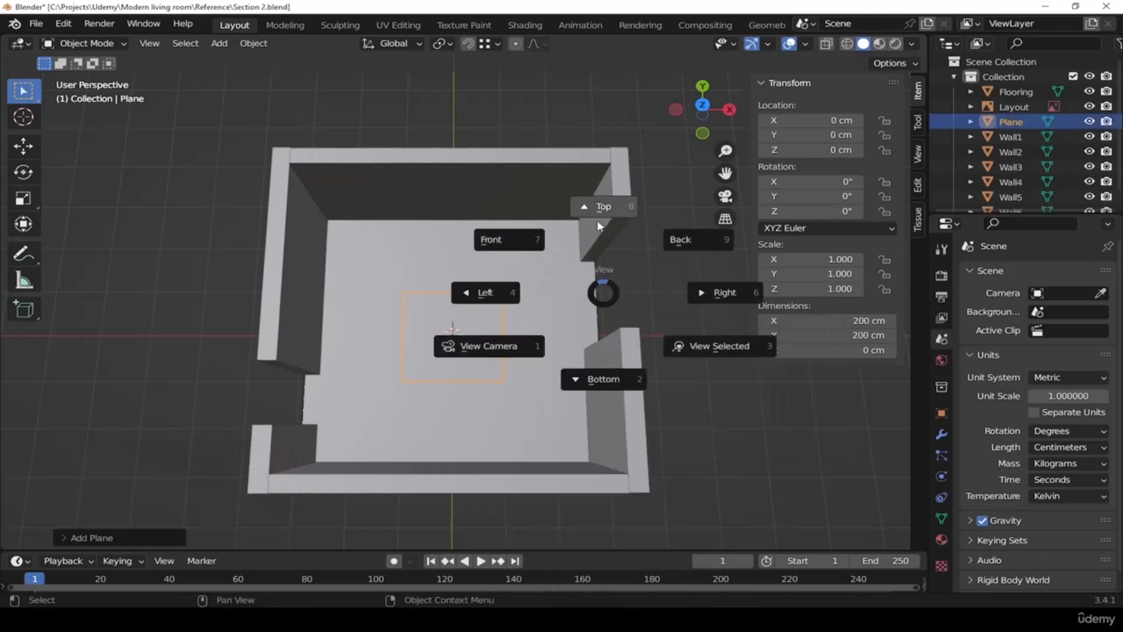
pyautogui.click(598, 226)
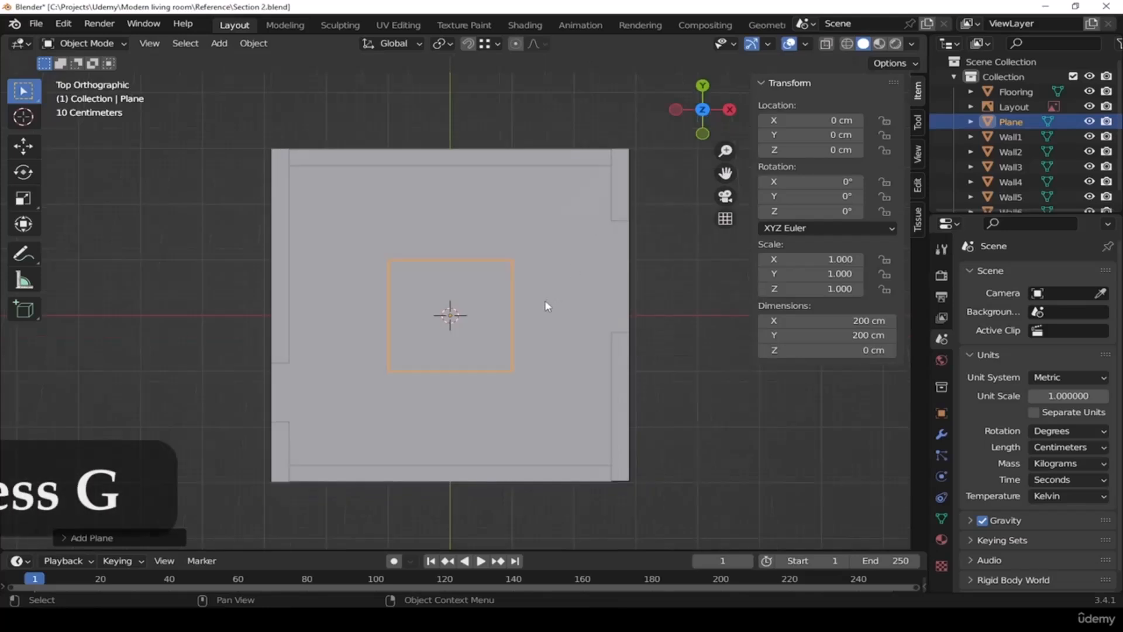
pyautogui.press('g')
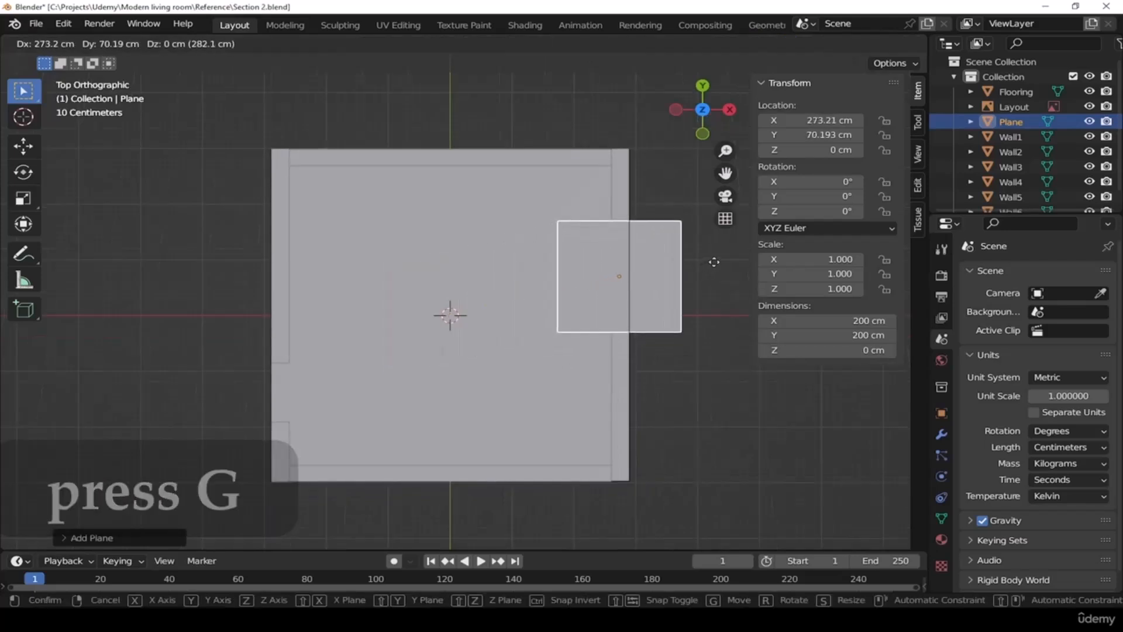
pyautogui.click(712, 261)
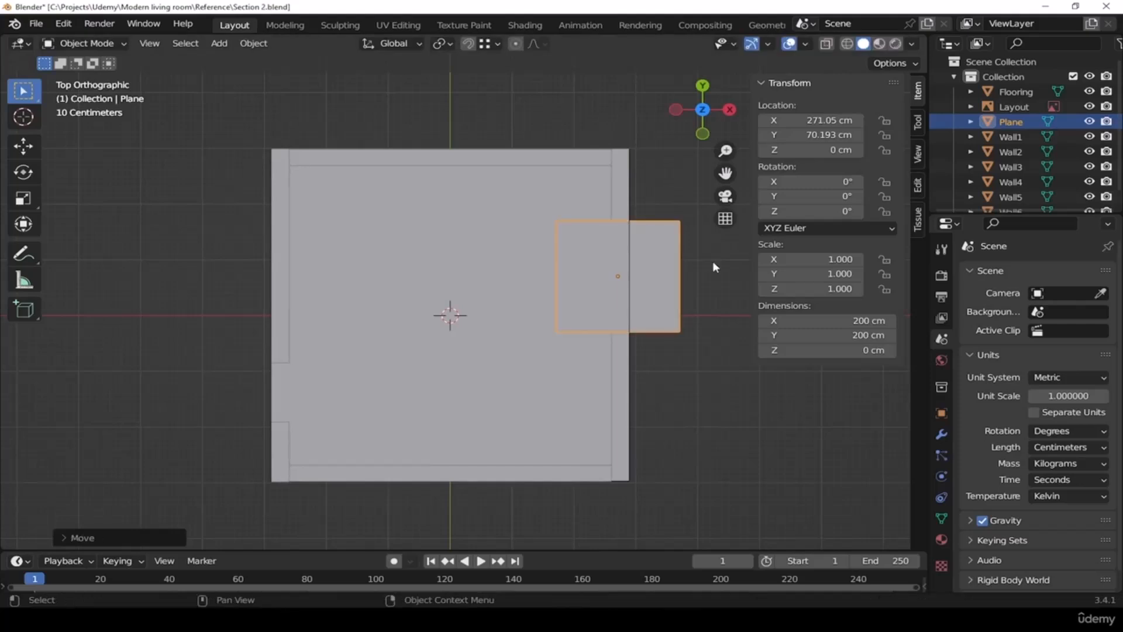
# Extrude the new plane's face 230 cm upward and return to Object Mode
pyautogui.moveTo(528, 388); pyautogui.dragTo(583, 322, button='middle')
pyautogui.scroll(3, 584, 322)
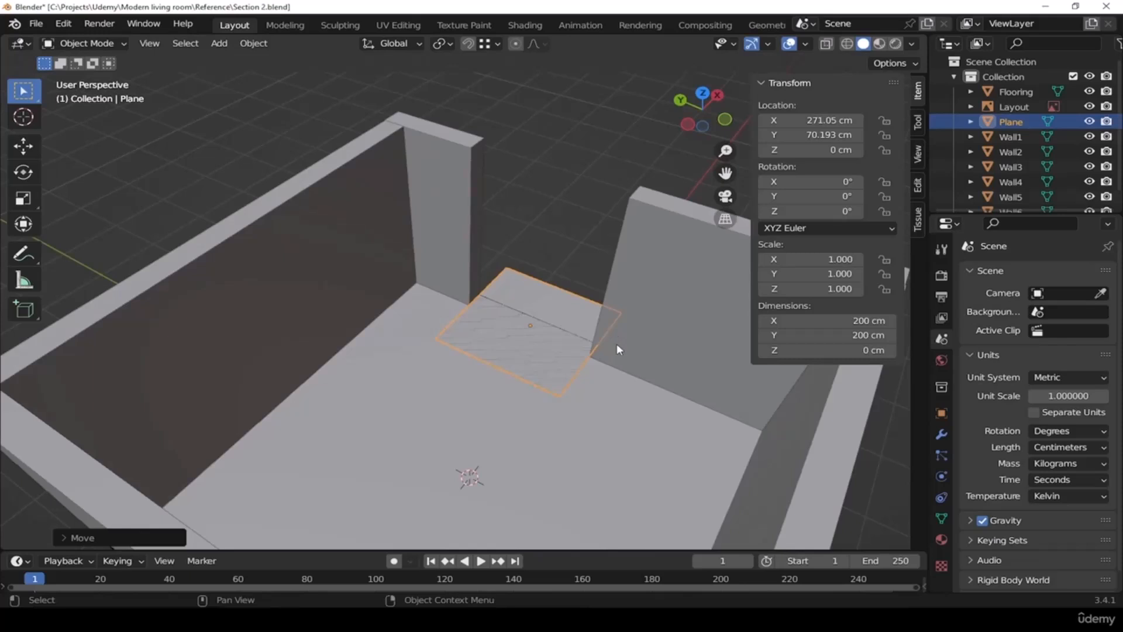
pyautogui.moveTo(586, 350)
pyautogui.mouseDown(button='middle')
pyautogui.moveTo(612, 359)
pyautogui.moveTo(619, 341)
pyautogui.mouseUp(button='middle')
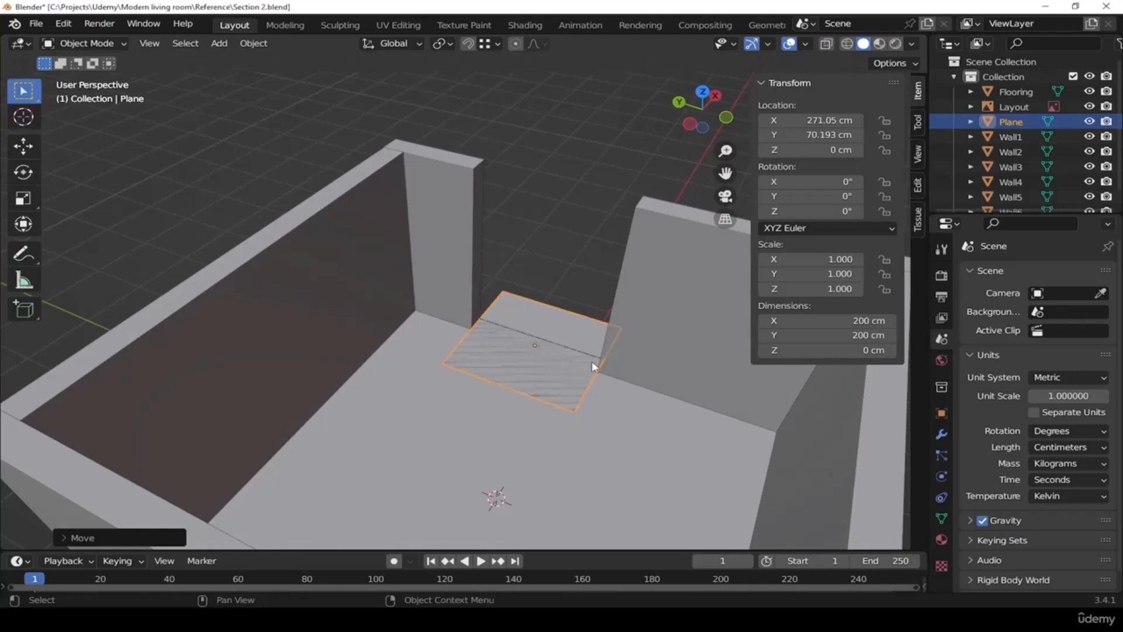
pyautogui.press('Tab')
pyautogui.press('Tab')
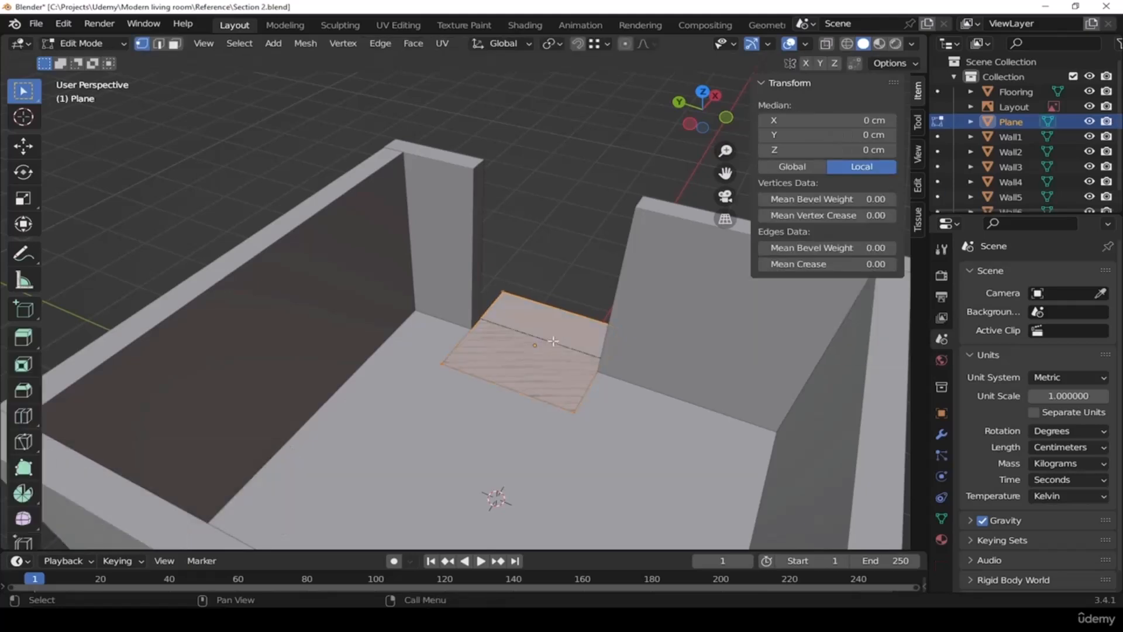
pyautogui.press('e')
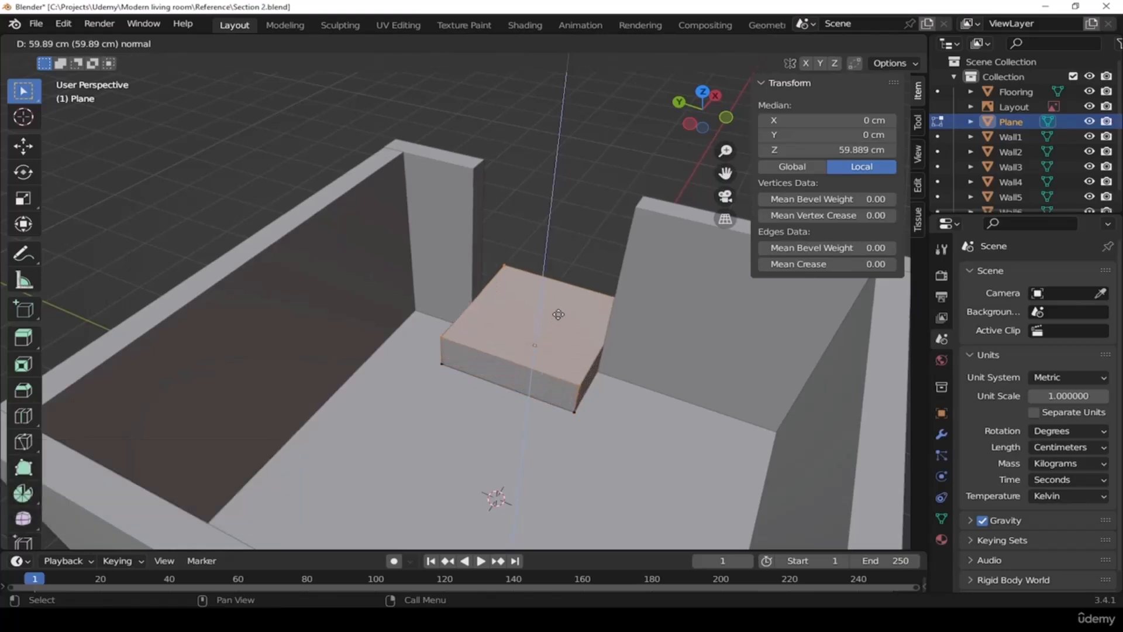
pyautogui.write('230')
pyautogui.press('Return')
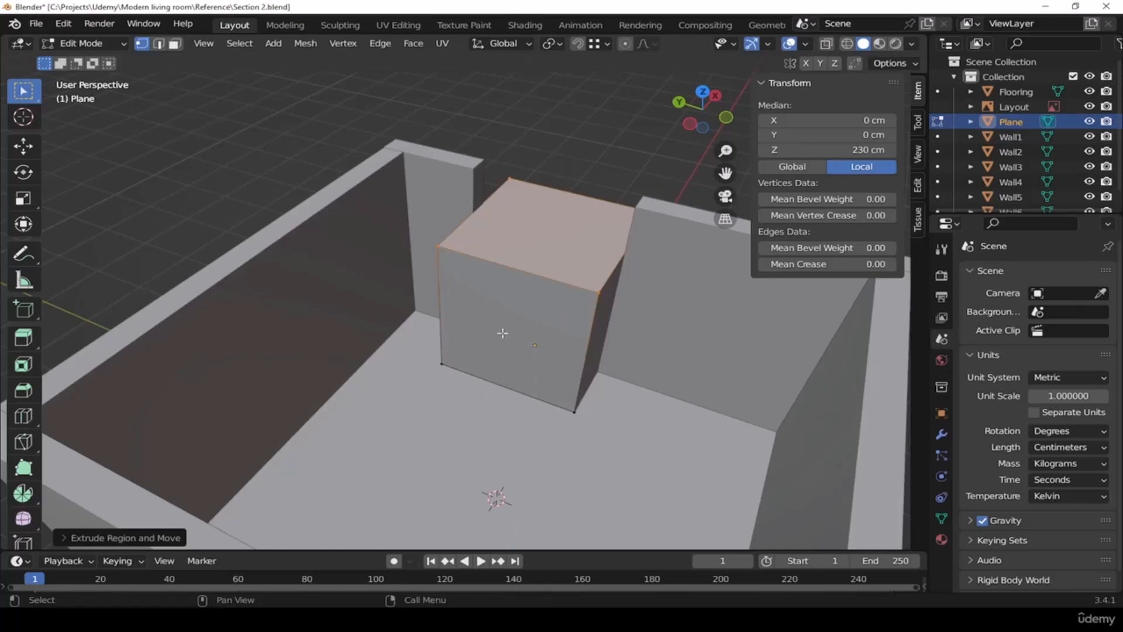
pyautogui.moveTo(552, 335); pyautogui.dragTo(625, 289, button='middle')
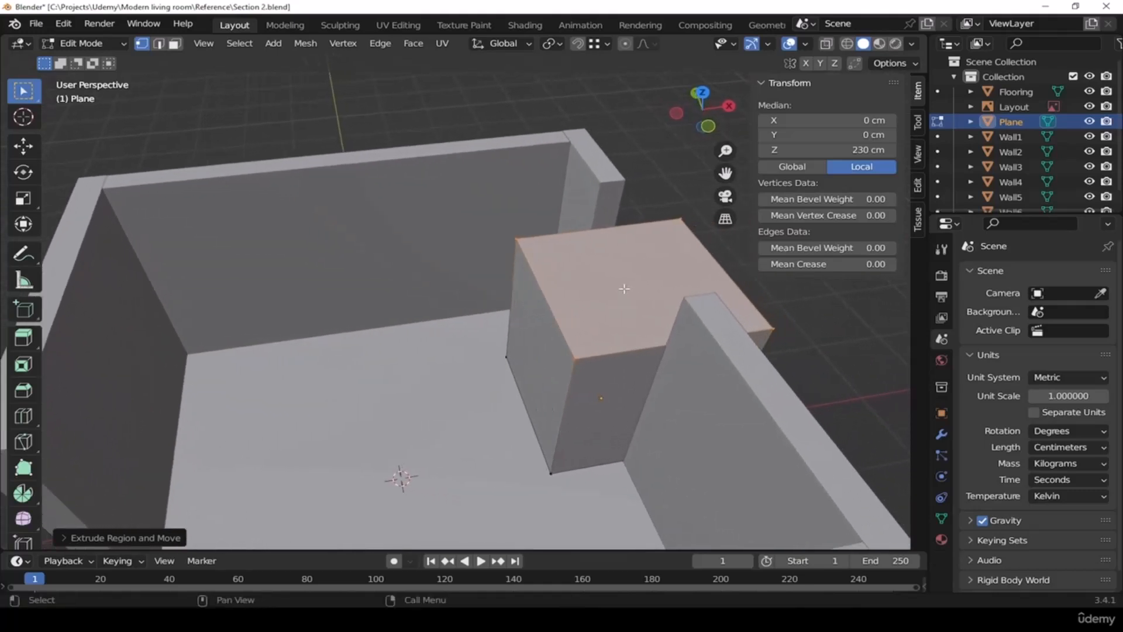
pyautogui.press('Tab')
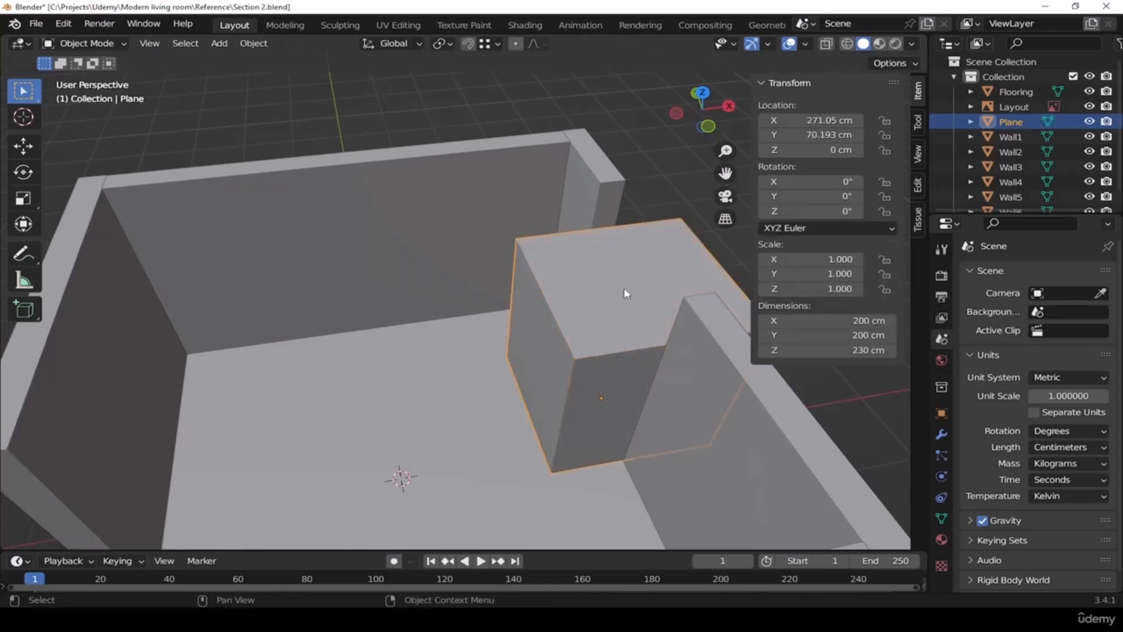
# Set the extruded block's X dimension to 7 cm
pyautogui.keyDown('shift'); pyautogui.moveTo(622, 289); pyautogui.dragTo(579, 385, button='middle'); pyautogui.keyUp('shift')
pyautogui.keyDown('shift'); pyautogui.moveTo(649, 301); pyautogui.dragTo(517, 350, button='middle'); pyautogui.keyUp('shift')
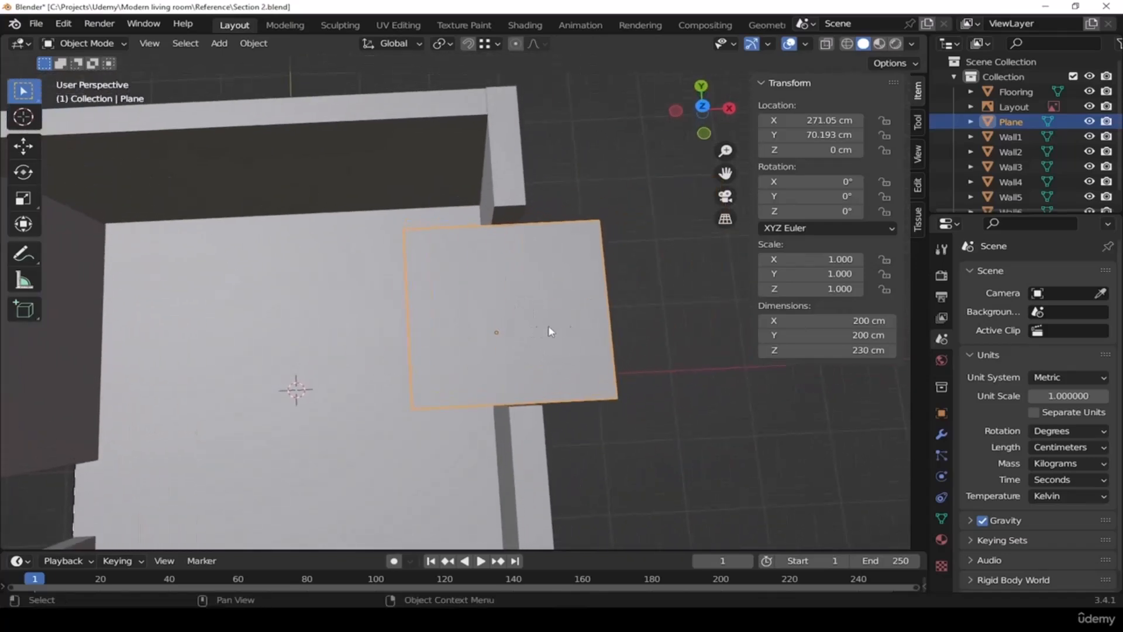
pyautogui.moveTo(852, 320); pyautogui.dragTo(776, 320)
pyautogui.click(828, 321)
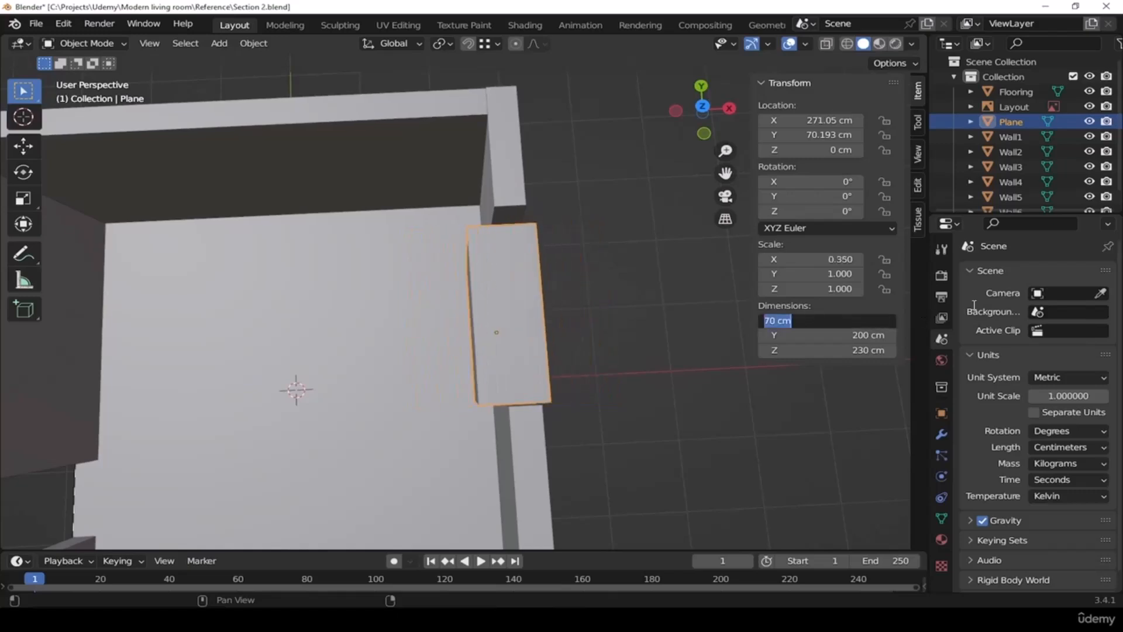
pyautogui.write('7')
pyautogui.press('Return')
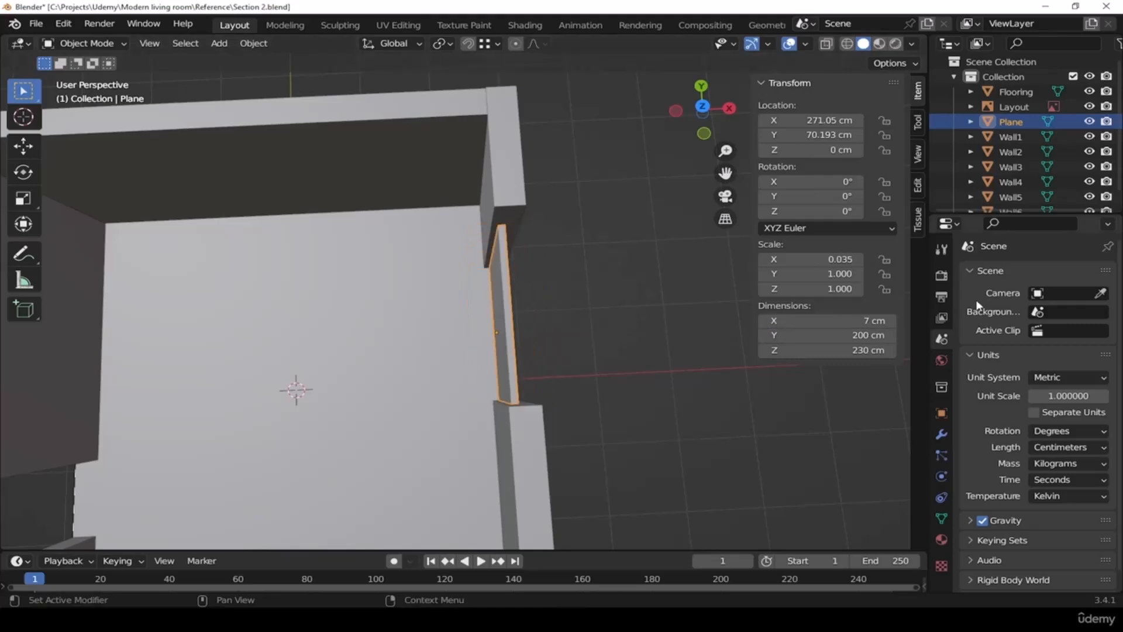
# Move the thin panel about 4.7 cm along X in top view, near the middle of the wall's thickness
pyautogui.keyDown('shift'); pyautogui.moveTo(607, 335); pyautogui.dragTo(591, 332, button='middle'); pyautogui.keyUp('shift')
pyautogui.press('`')
pyautogui.click(592, 228)
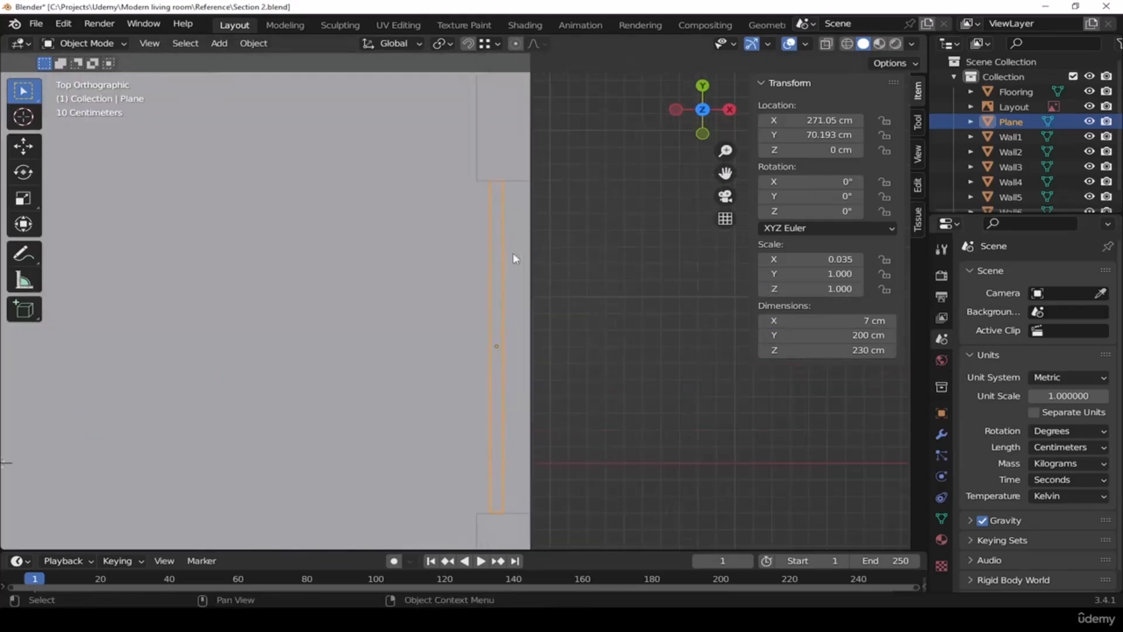
pyautogui.press('g')
pyautogui.press('x')
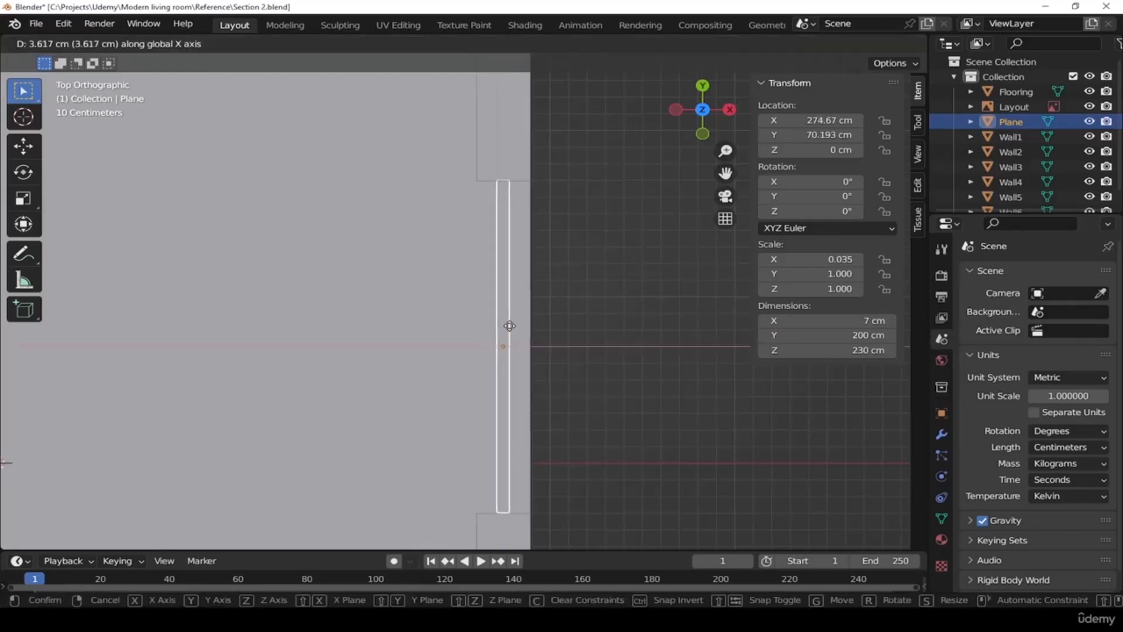
pyautogui.click(512, 326)
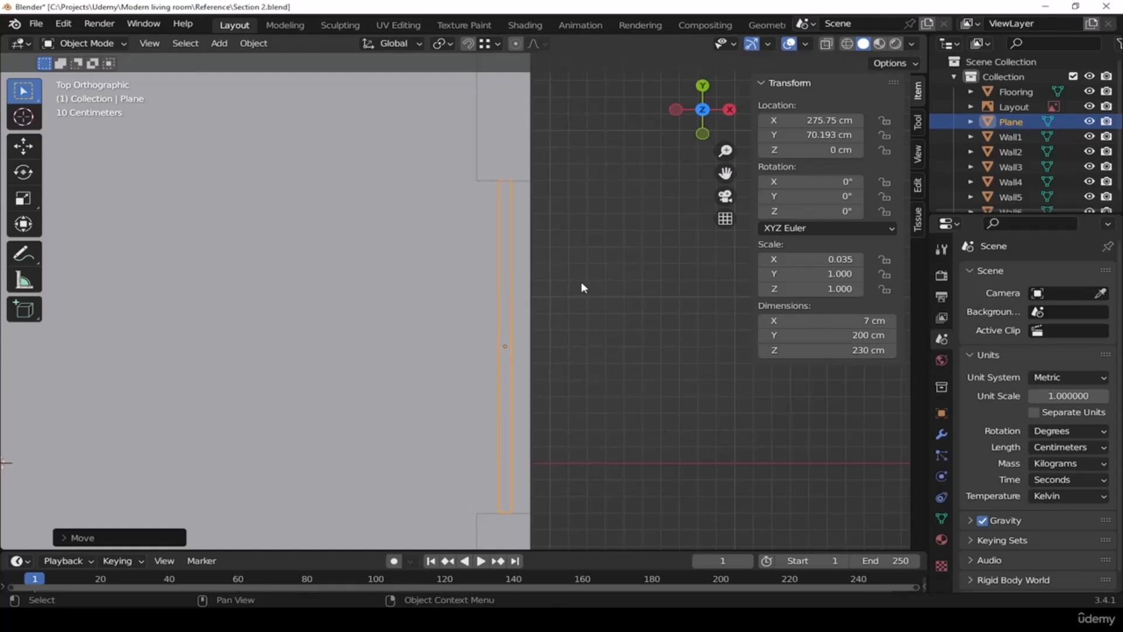
# Using wireframe shading in Edit Mode, move the vertices at the panel's positive-Y end about 25 cm along negative Y
pyautogui.press('Tab')
pyautogui.press('z')
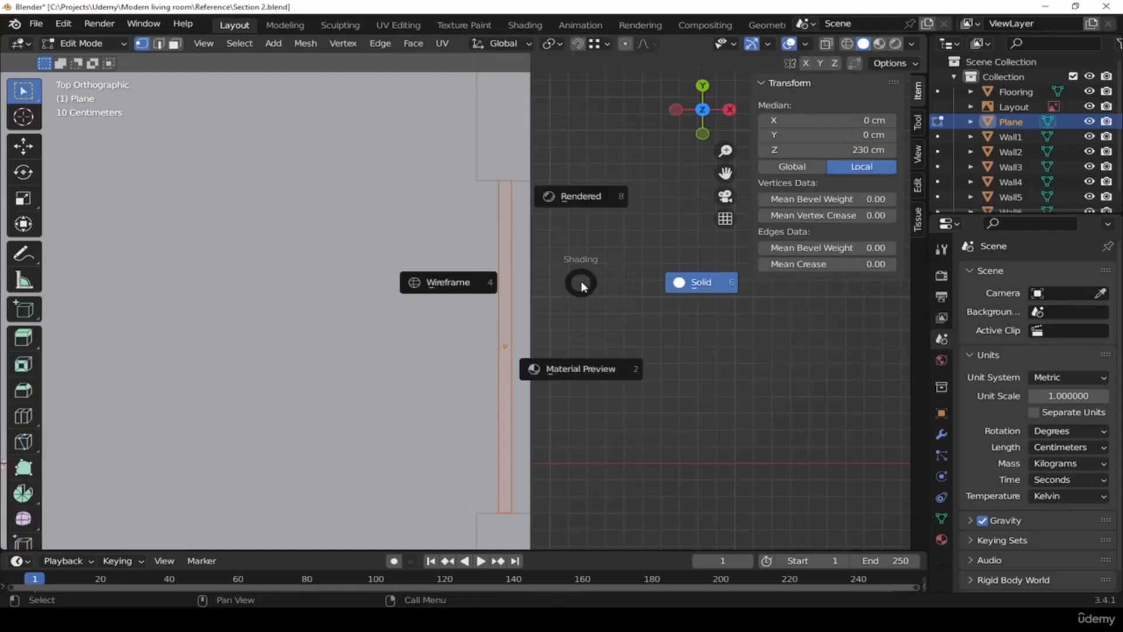
pyautogui.click(454, 283)
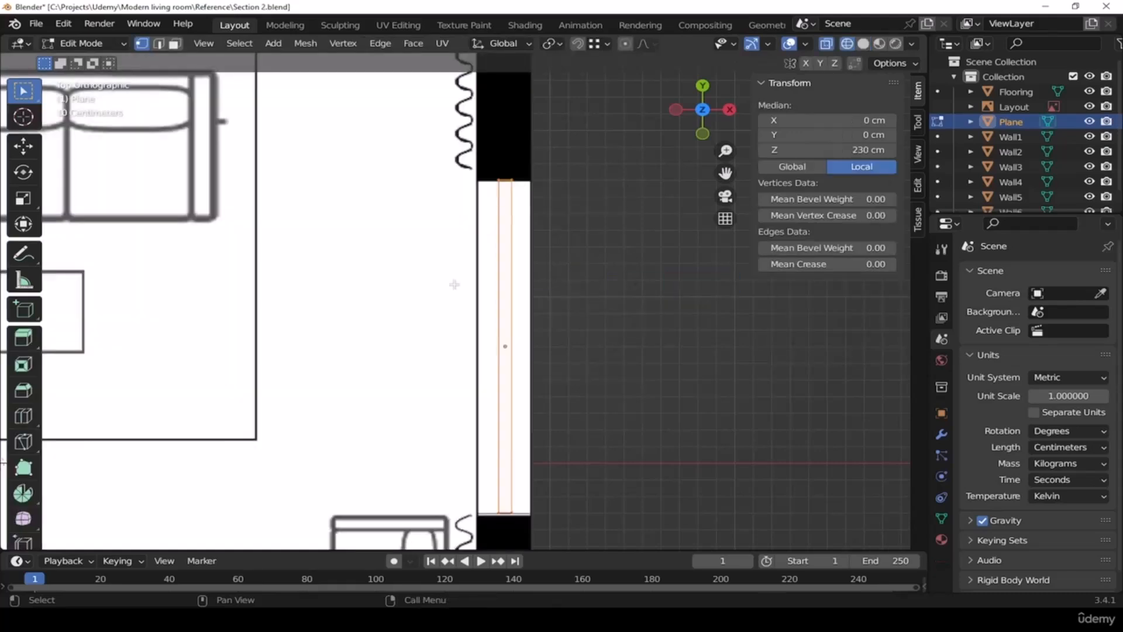
pyautogui.hotkey('alt', 'a')
pyautogui.moveTo(419, 141); pyautogui.dragTo(575, 214)
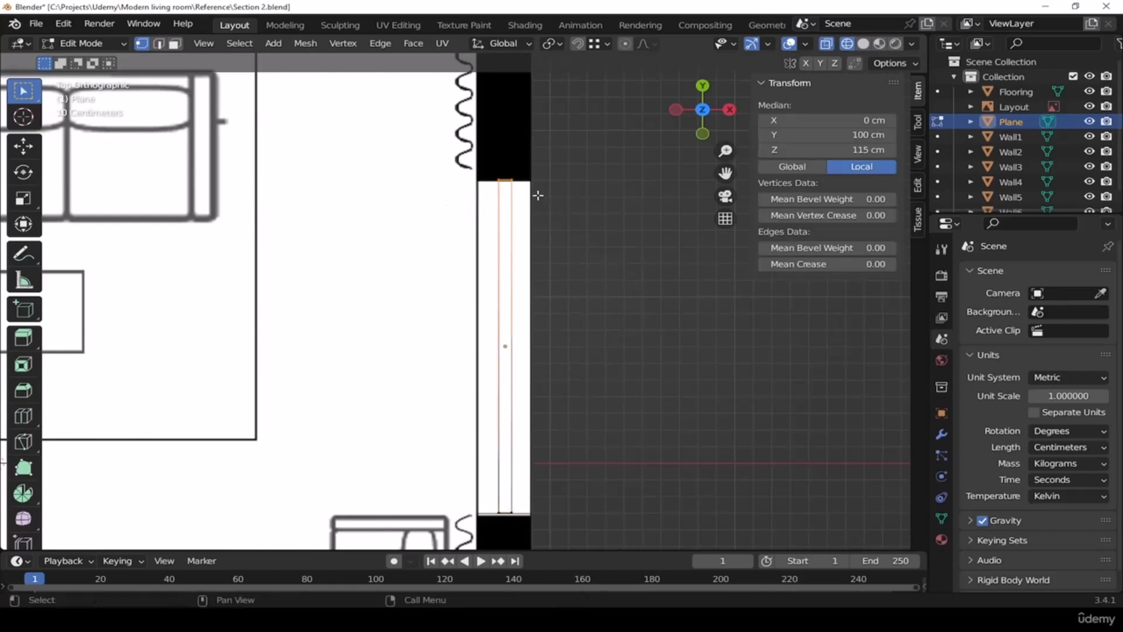
pyautogui.press('g')
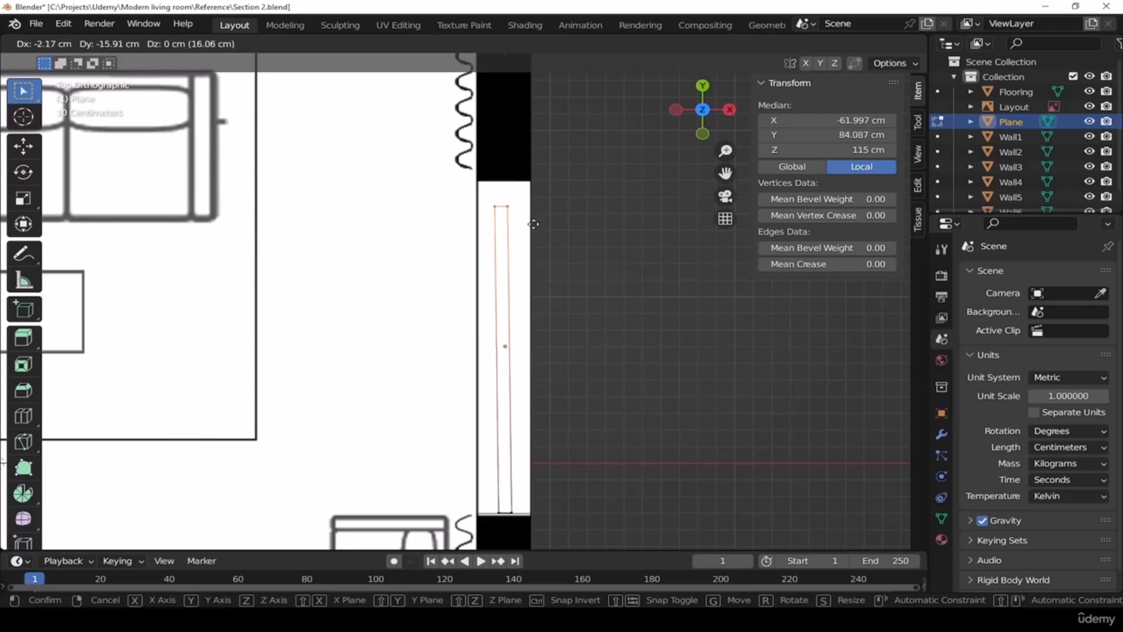
pyautogui.click(535, 234)
# Move those end vertices about 25 cm along Y, snapped to the upper wall section's corner, and restore solid shading
pyautogui.keyDown('shift'); pyautogui.moveTo(544, 225); pyautogui.dragTo(551, 335, button='middle'); pyautogui.keyUp('shift')
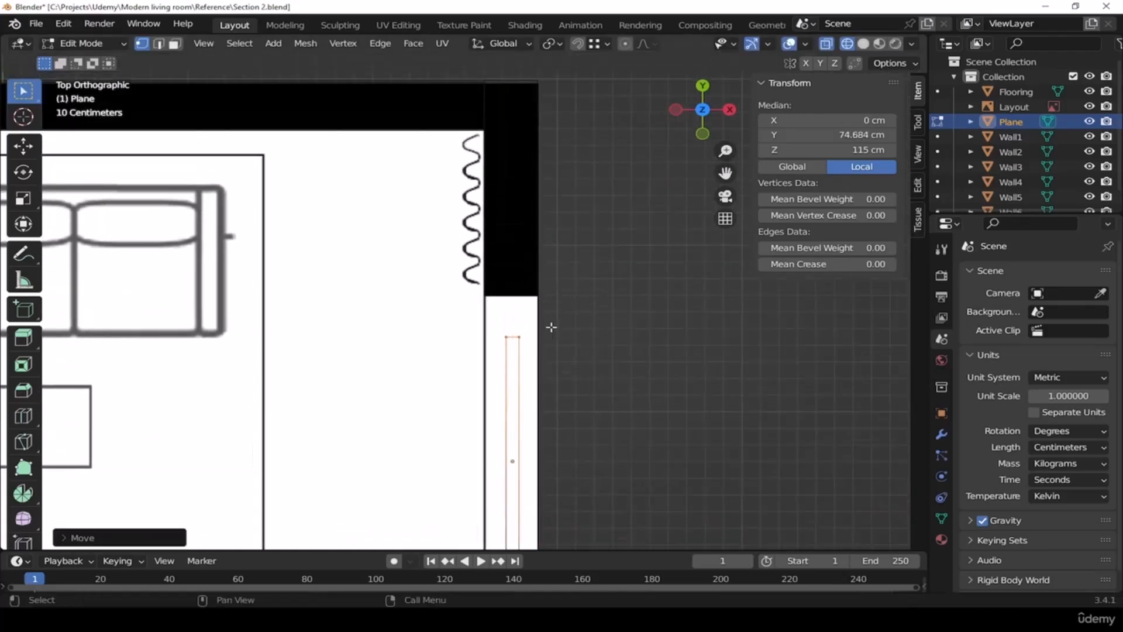
pyautogui.press('g')
pyautogui.press('y')
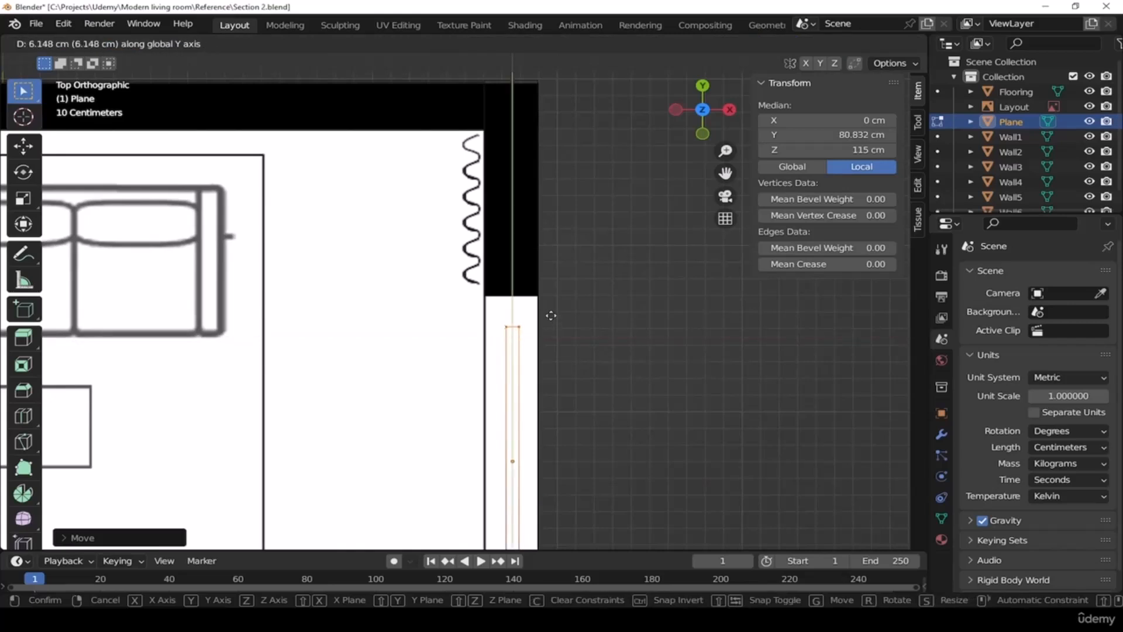
pyautogui.press('ctrl')
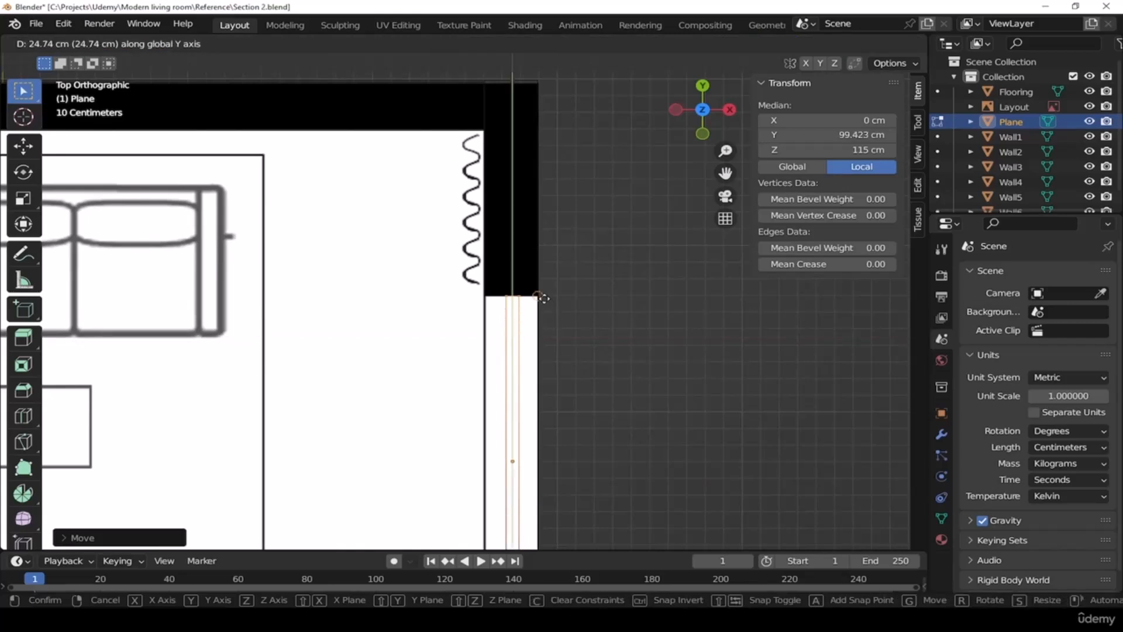
pyautogui.click(544, 298)
pyautogui.press('z')
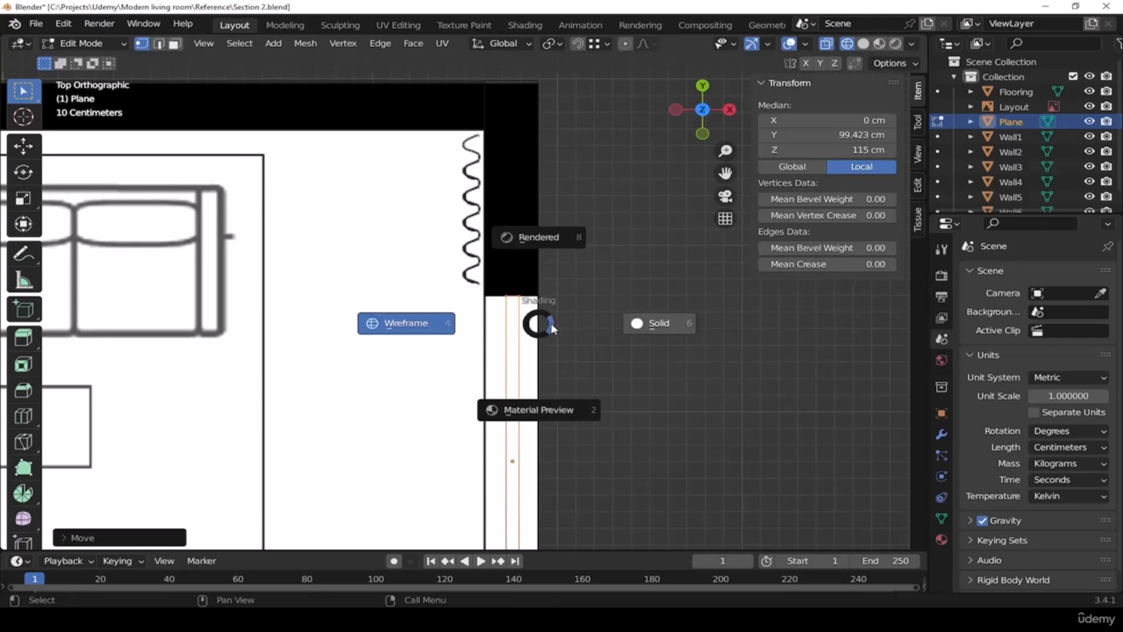
pyautogui.click(629, 323)
# Select the vertices at the panel's negative-Y end in wireframe and move them about 11 cm along Y in solid shading
pyautogui.moveTo(564, 316); pyautogui.dragTo(622, 283, button='middle')
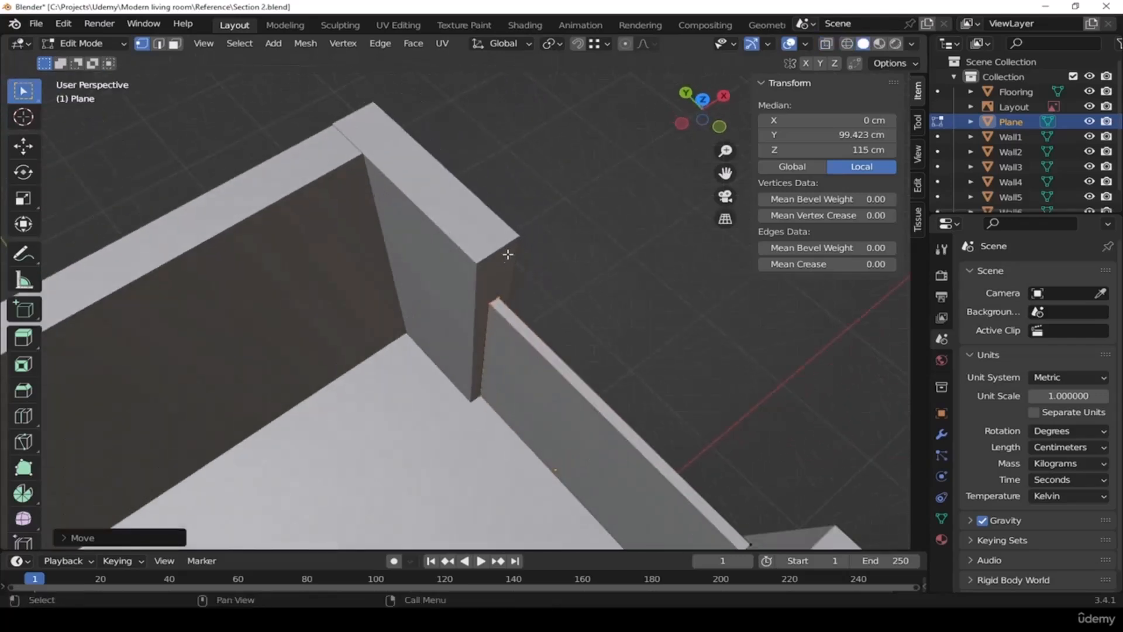
pyautogui.keyDown('shift'); pyautogui.moveTo(613, 408); pyautogui.dragTo(514, 288, button='middle'); pyautogui.keyUp('shift')
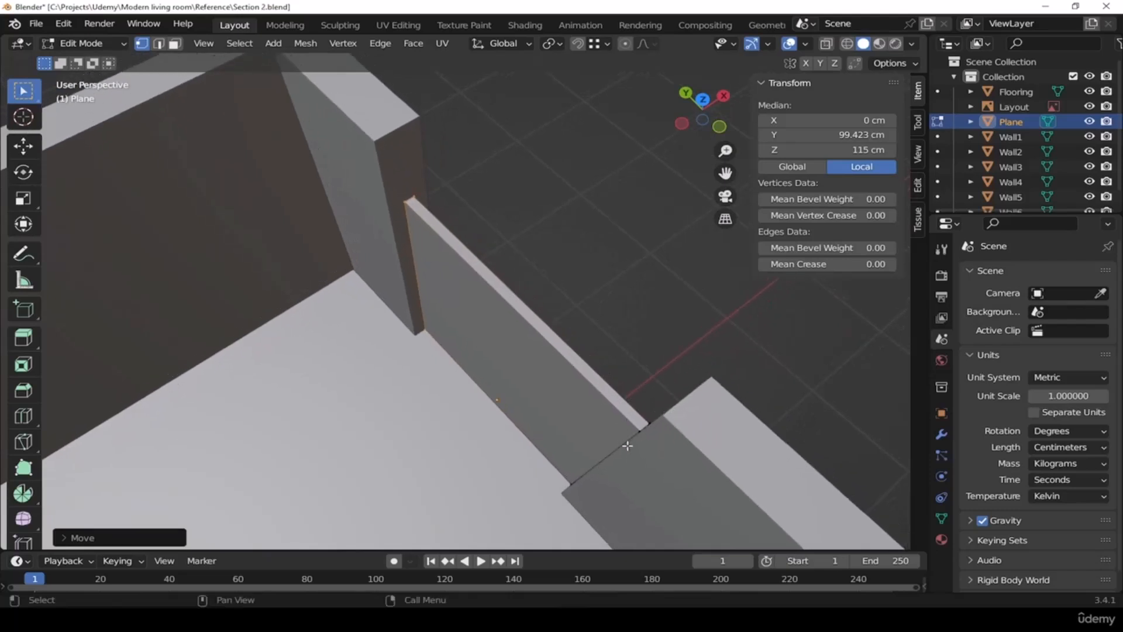
pyautogui.press('`')
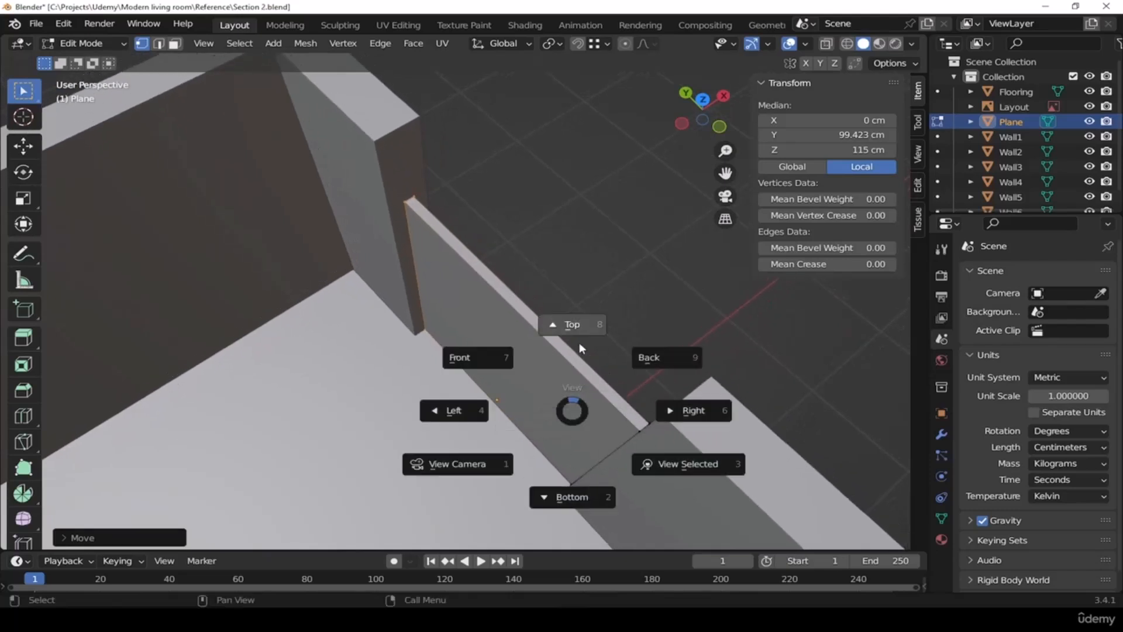
pyautogui.click(579, 342)
pyautogui.press('z')
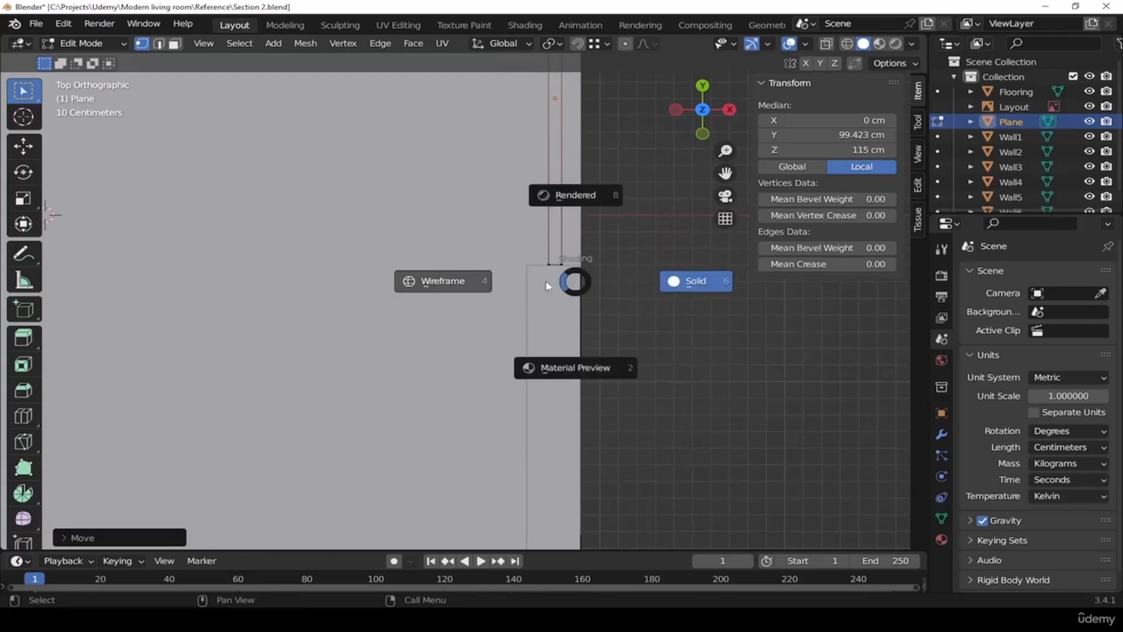
pyautogui.click(522, 281)
pyautogui.moveTo(461, 204); pyautogui.dragTo(649, 323)
pyautogui.scroll(1, 567, 226)
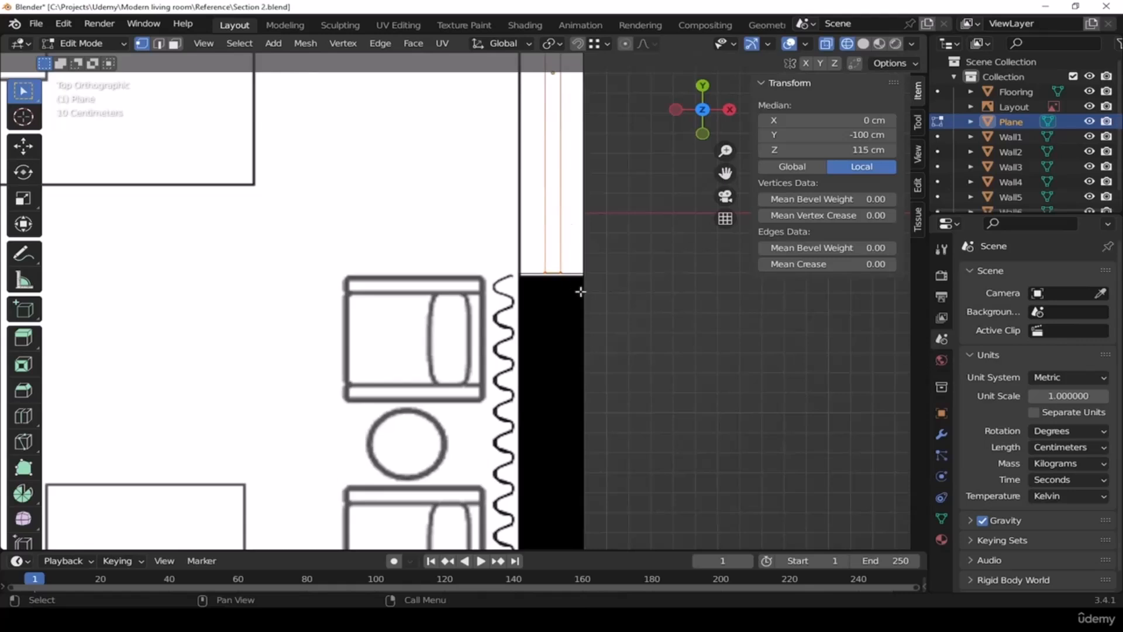
pyautogui.press('z')
pyautogui.click(672, 291)
pyautogui.keyDown('shift'); pyautogui.moveTo(576, 300); pyautogui.dragTo(578, 311, button='middle'); pyautogui.keyUp('shift')
pyautogui.press('g')
pyautogui.press('y')
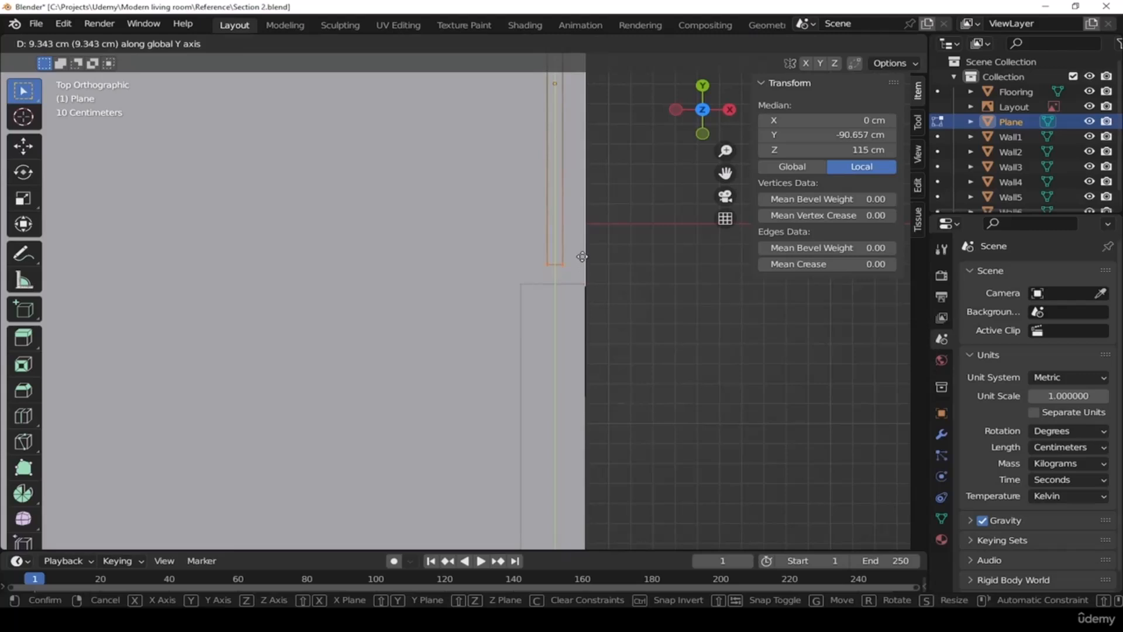
pyautogui.click(582, 254)
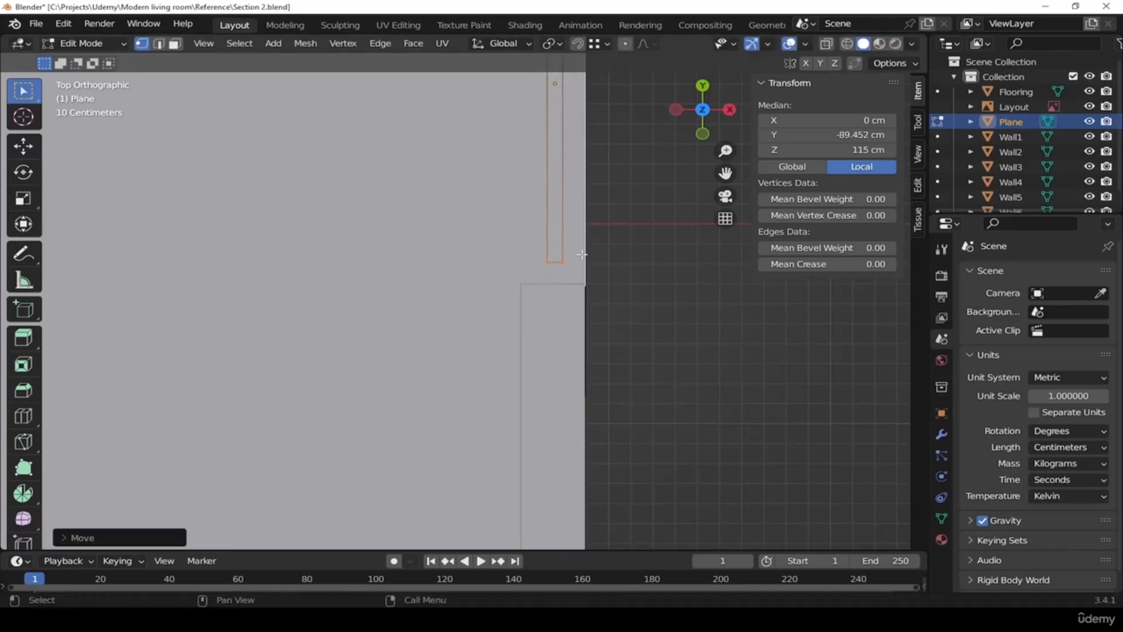
# Move the panel's negative-Y end vertices about 10.9 cm along negative Y, flush with the adjoining wall's corner, and return to Object Mode
pyautogui.press('g')
pyautogui.press('y')
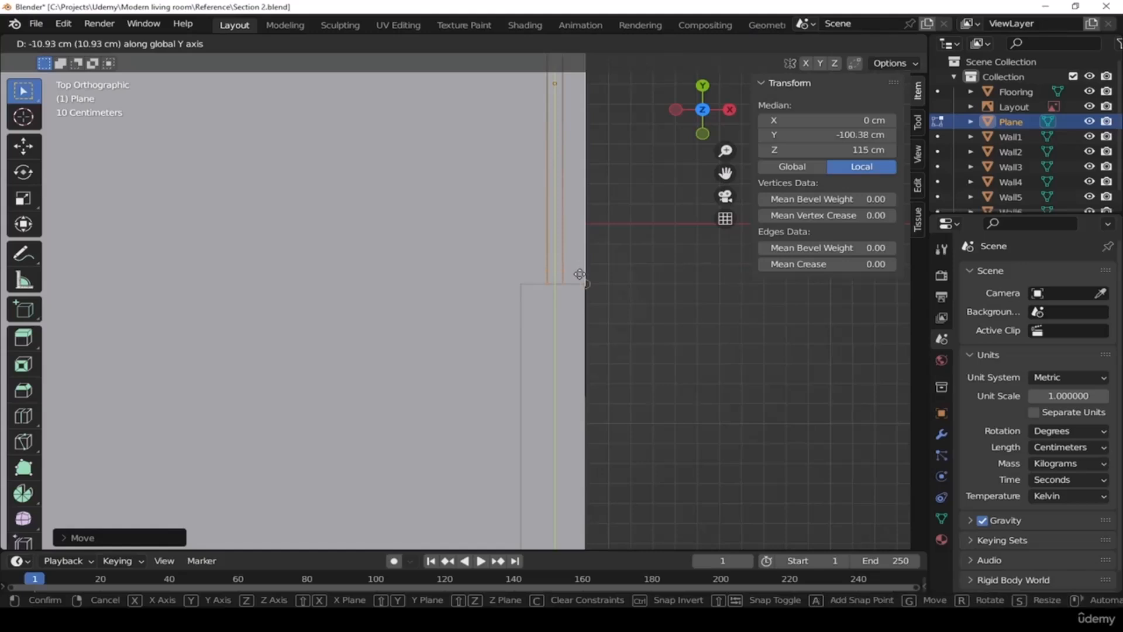
pyautogui.click(579, 274)
pyautogui.keyDown('shift'); pyautogui.moveTo(587, 193); pyautogui.dragTo(740, 298, button='middle'); pyautogui.keyUp('shift')
pyautogui.keyDown('shift'); pyautogui.moveTo(542, 361); pyautogui.dragTo(590, 310, button='middle'); pyautogui.keyUp('shift')
pyautogui.press('Tab')
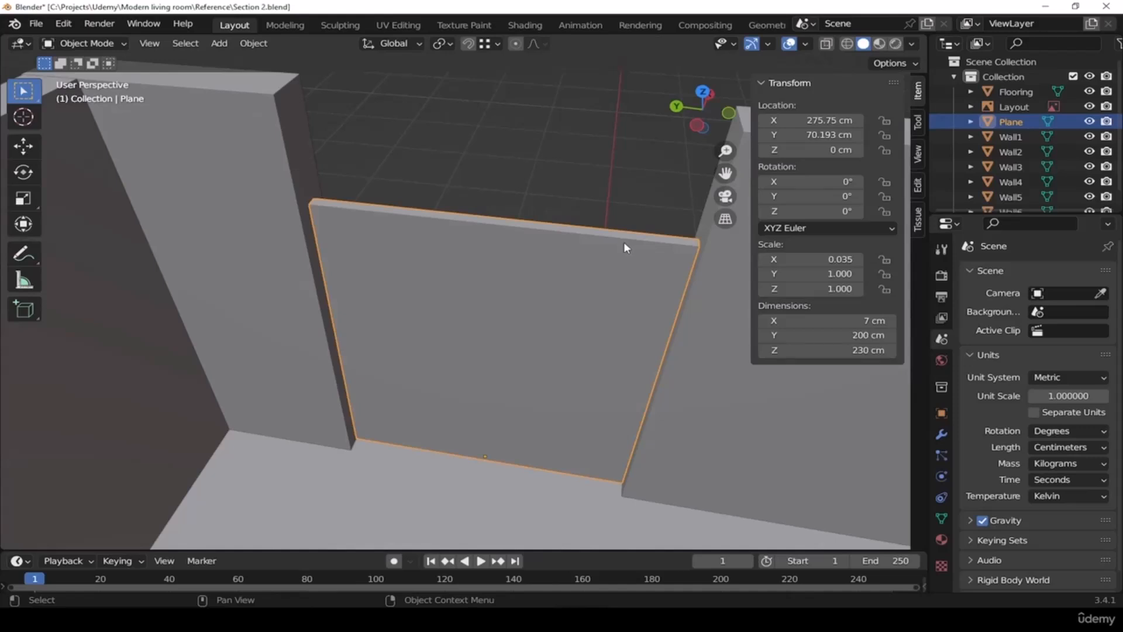
pyautogui.moveTo(609, 300); pyautogui.dragTo(644, 188, button='middle')
pyautogui.moveTo(599, 234); pyautogui.dragTo(530, 299, button='middle')
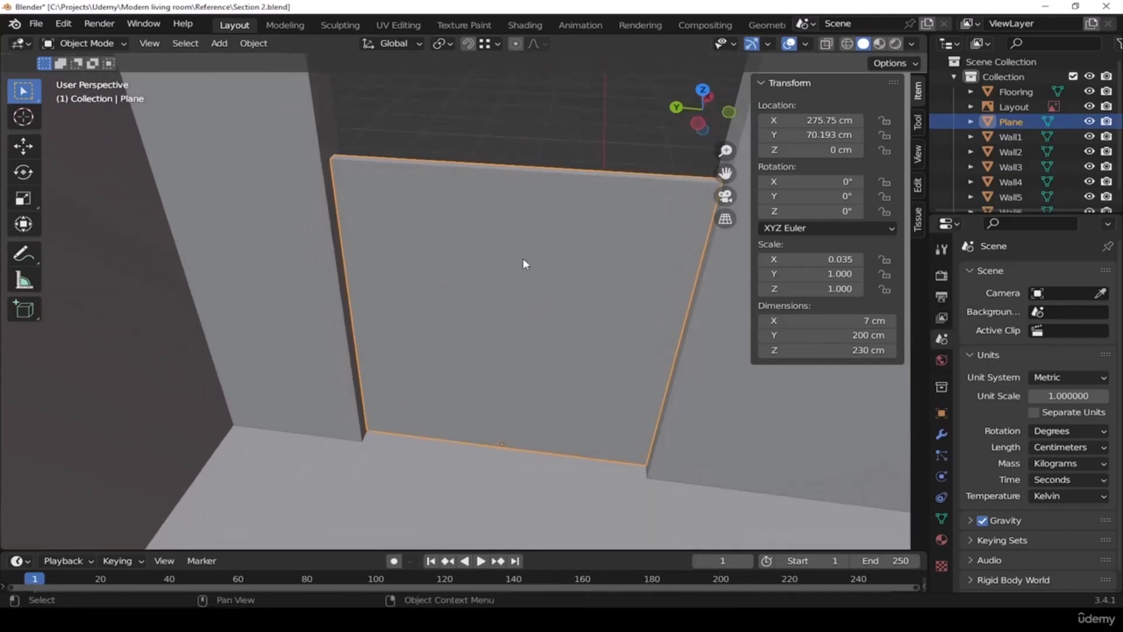
pyautogui.keyDown('shift'); pyautogui.moveTo(526, 260); pyautogui.dragTo(524, 256, button='middle'); pyautogui.keyUp('shift')
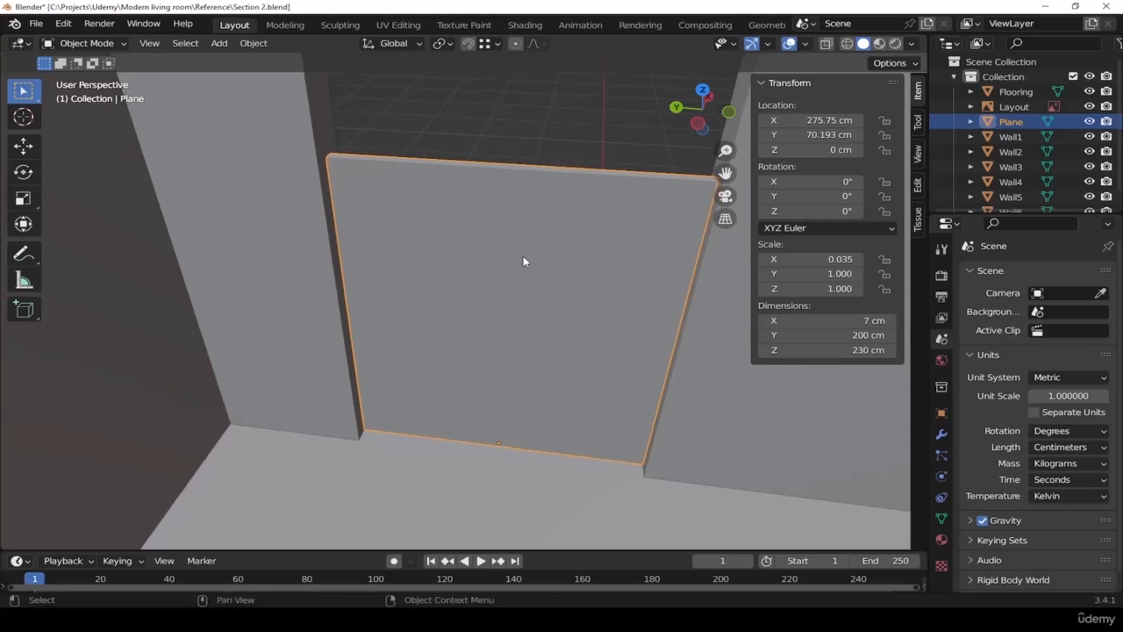
# In Edit Mode, select the panel's two large opposite faces and inset them by 7 cm
pyautogui.press('Tab')
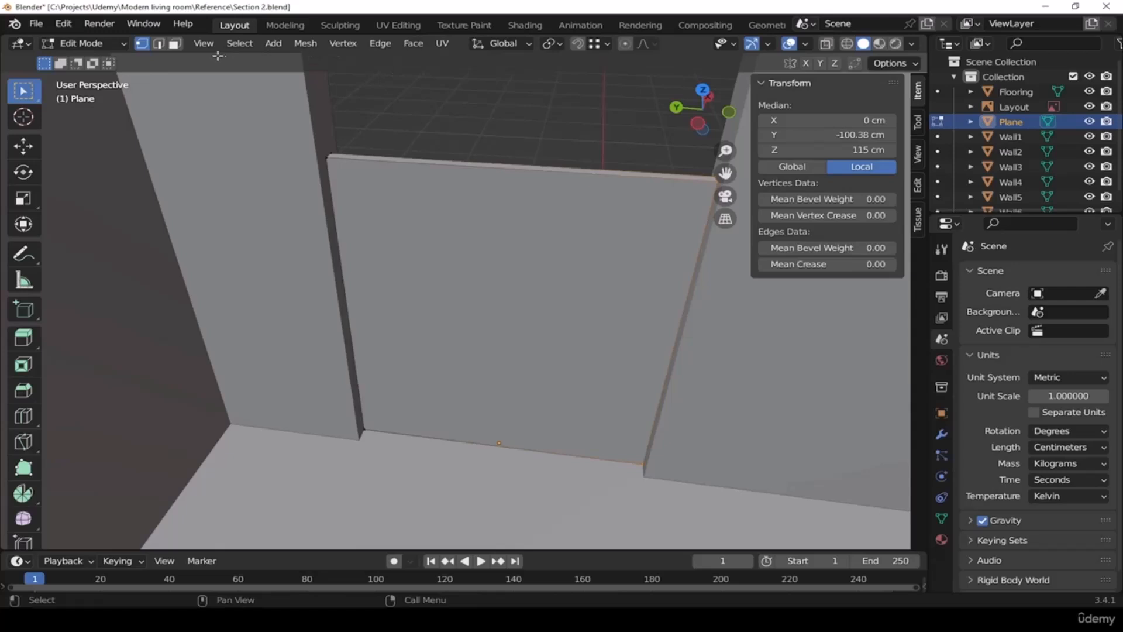
pyautogui.click(176, 45)
pyautogui.click(517, 235)
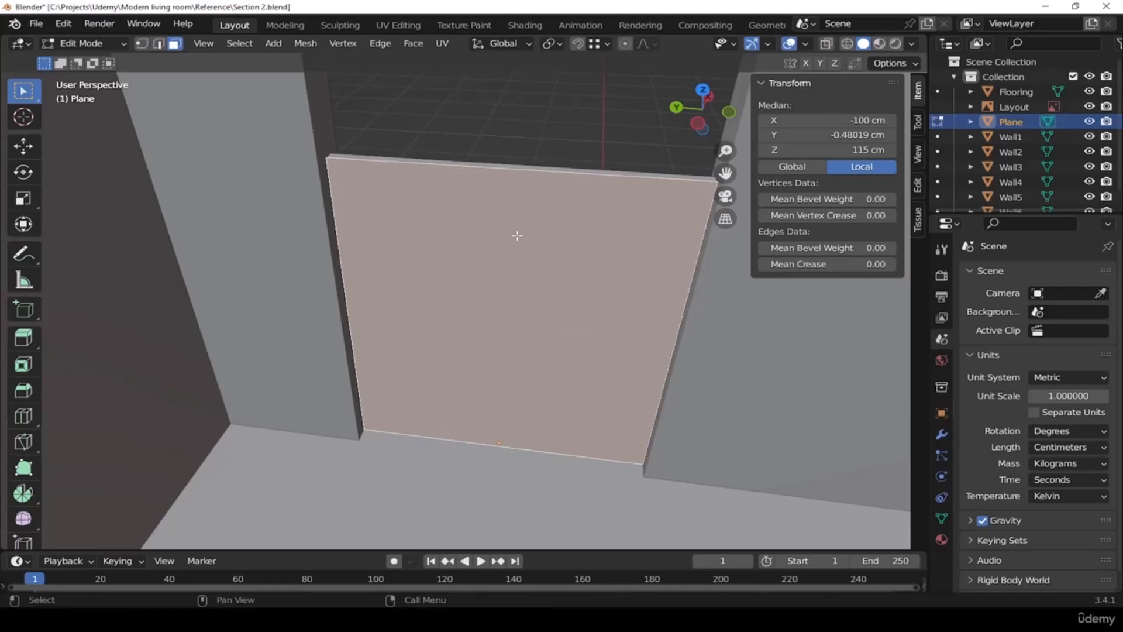
pyautogui.moveTo(517, 235); pyautogui.dragTo(441, 243, button='middle')
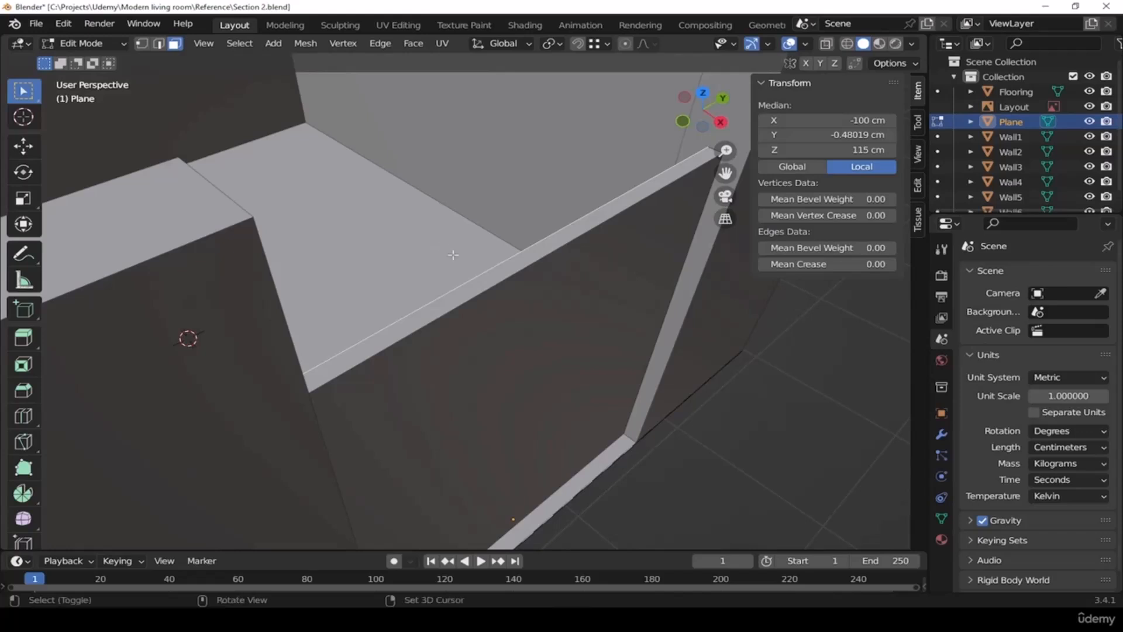
pyautogui.keyDown('shift'); pyautogui.click(494, 337); pyautogui.keyUp('shift')
pyautogui.moveTo(597, 371); pyautogui.dragTo(647, 253, button='middle')
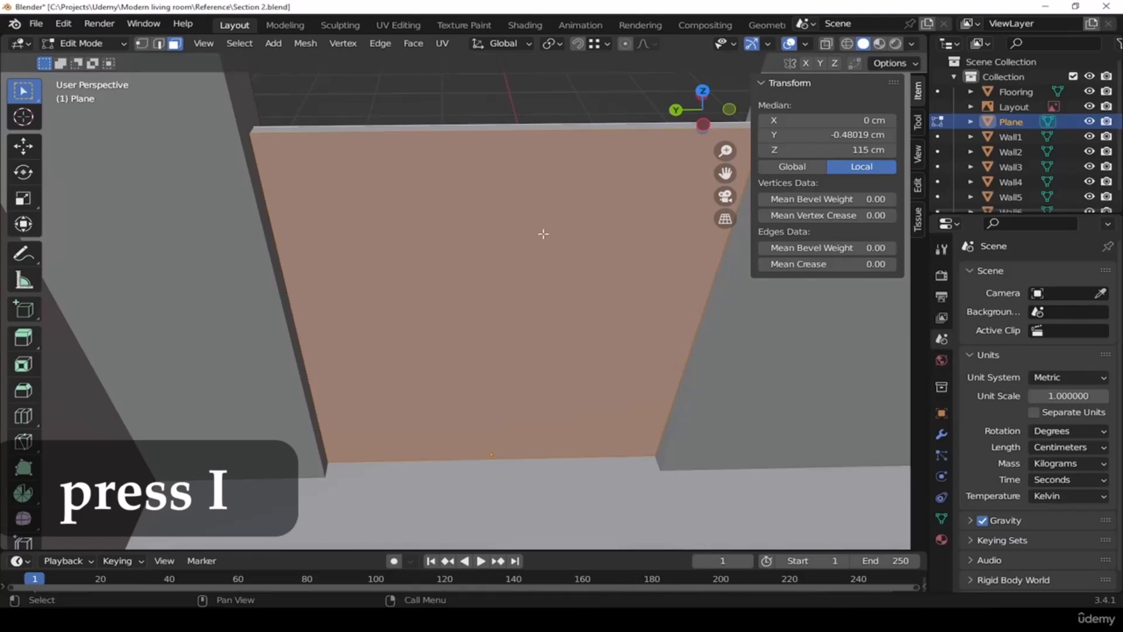
pyautogui.press('i')
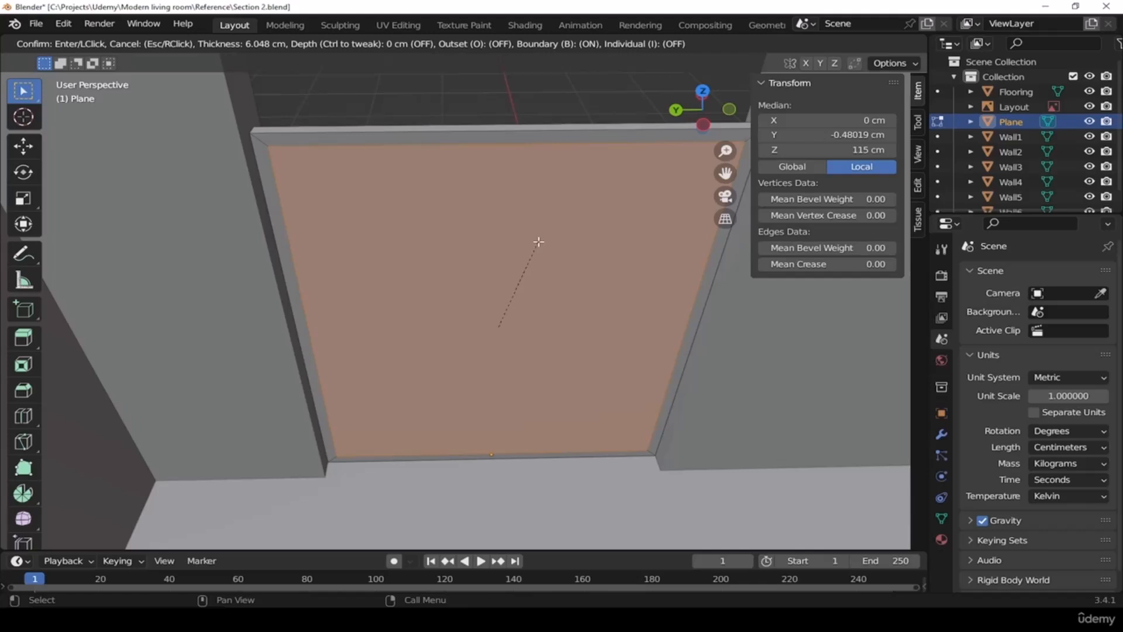
pyautogui.write('7')
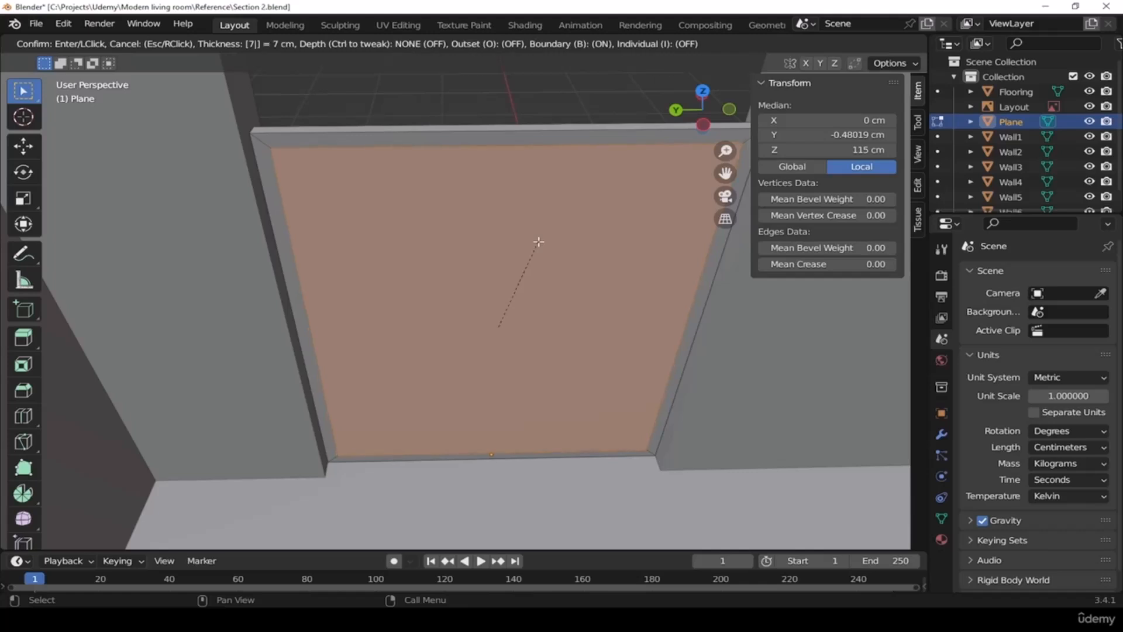
pyautogui.press('Return')
# Bridge the two inset faces with Bridge Edge Loops to open the panel into a hollow frame, and return to Object Mode
pyautogui.moveTo(334, 161); pyautogui.dragTo(249, 180, button='middle')
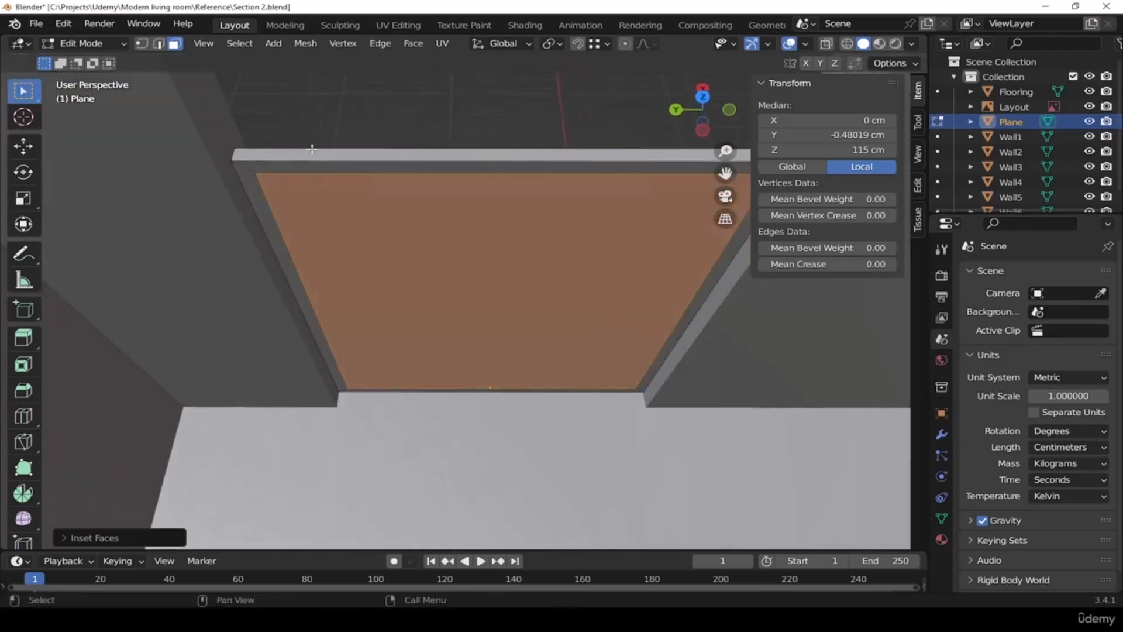
pyautogui.moveTo(365, 261)
pyautogui.mouseDown(button='middle')
pyautogui.moveTo(358, 245)
pyautogui.moveTo(376, 222)
pyautogui.moveTo(371, 282)
pyautogui.mouseUp(button='middle')
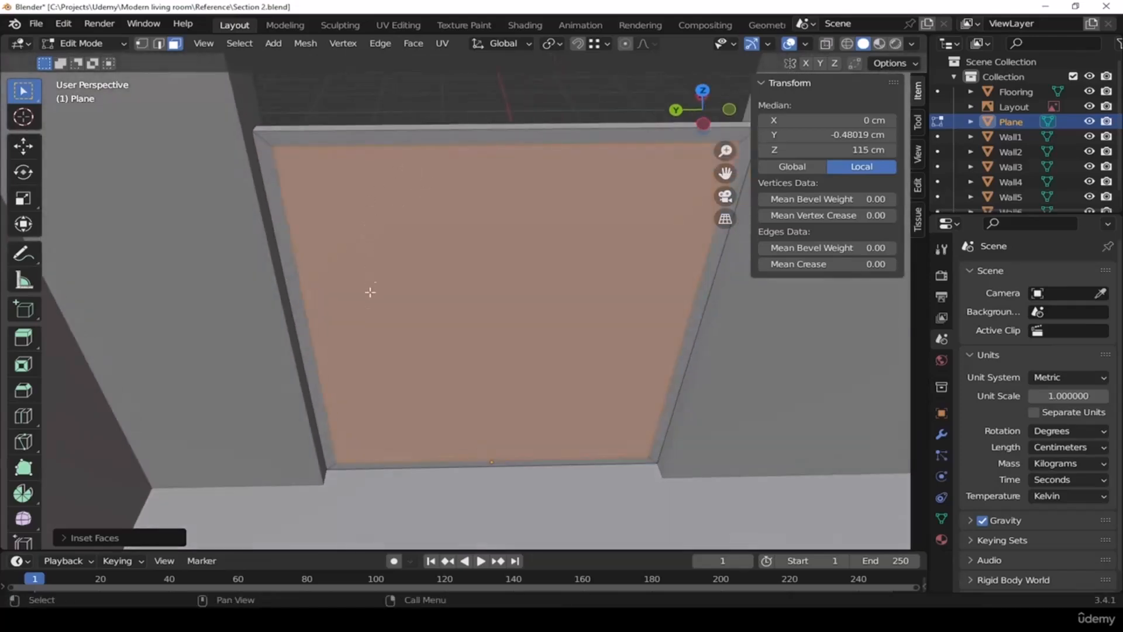
pyautogui.moveTo(634, 314); pyautogui.dragTo(581, 300, button='middle')
pyautogui.moveTo(434, 310); pyautogui.dragTo(450, 342, button='middle')
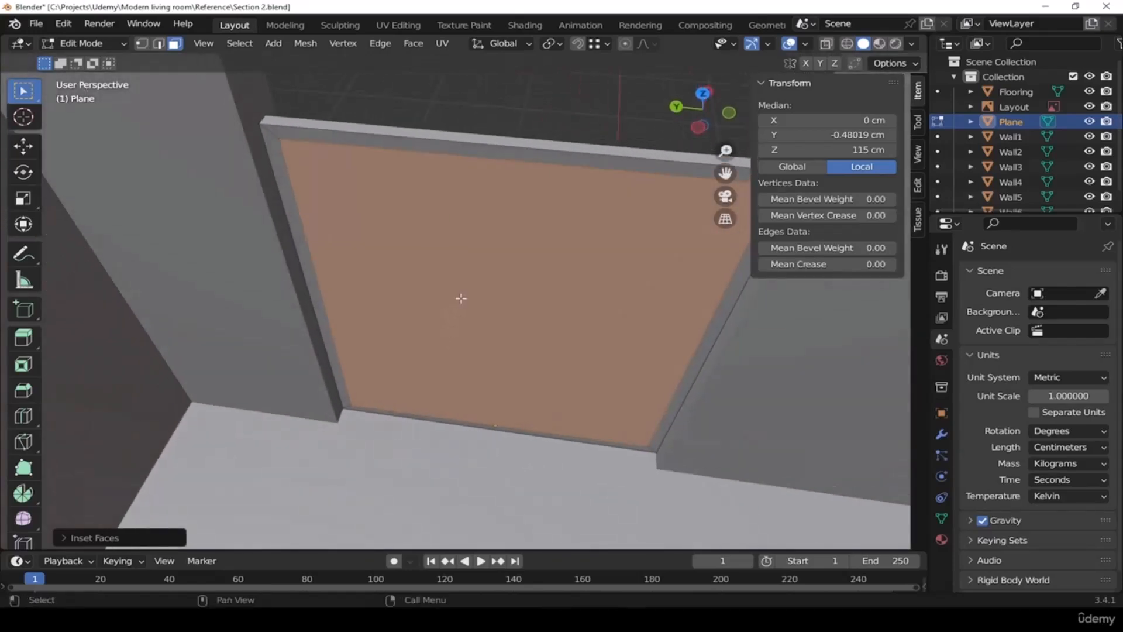
pyautogui.moveTo(529, 253); pyautogui.dragTo(447, 135, button='middle')
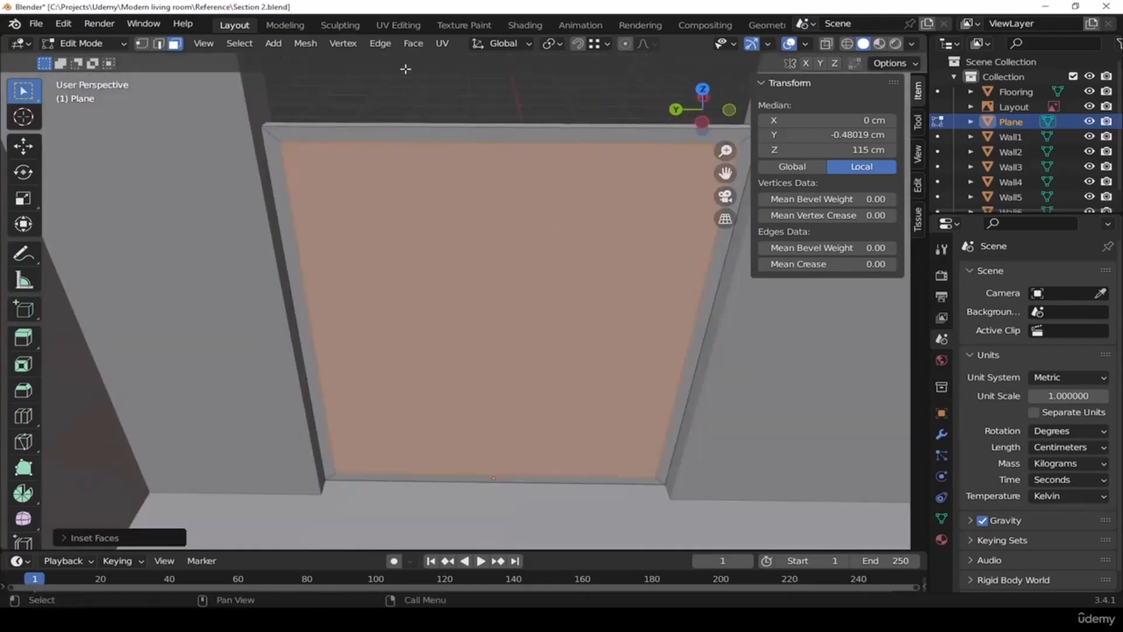
pyautogui.click(380, 43)
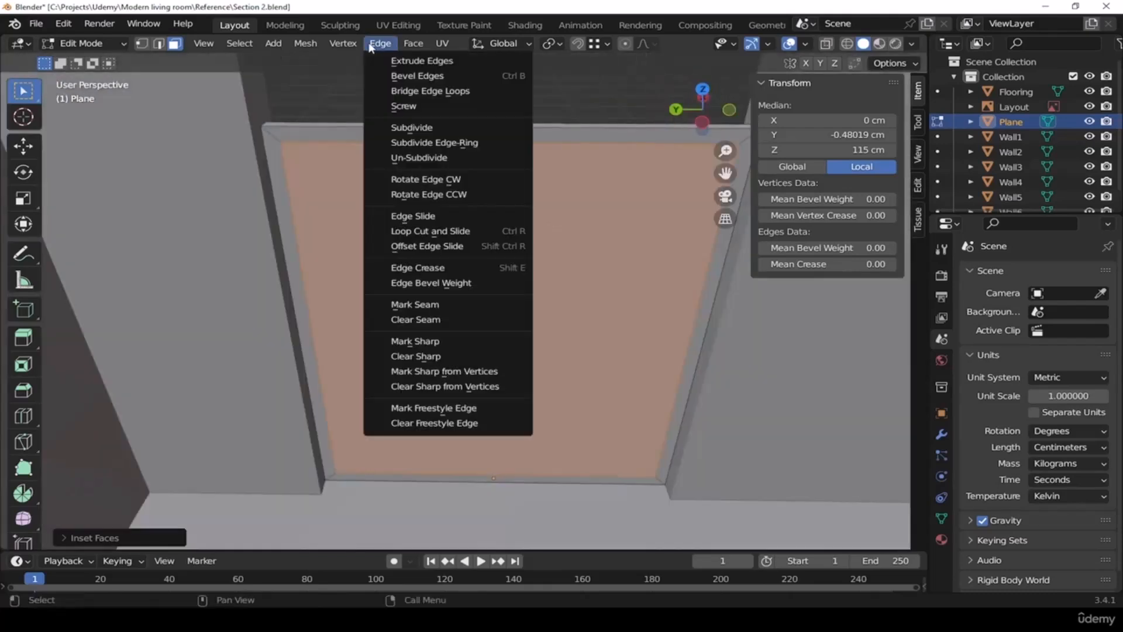
pyautogui.click(453, 94)
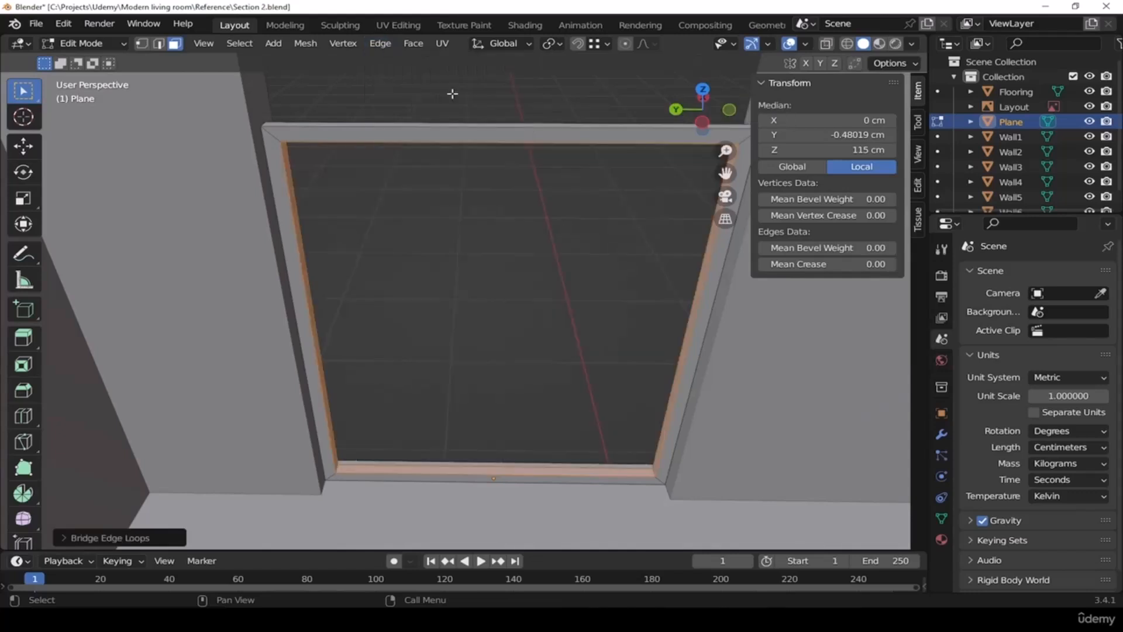
pyautogui.moveTo(432, 196); pyautogui.dragTo(367, 244, button='middle')
pyautogui.moveTo(577, 181); pyautogui.dragTo(248, 125, button='middle')
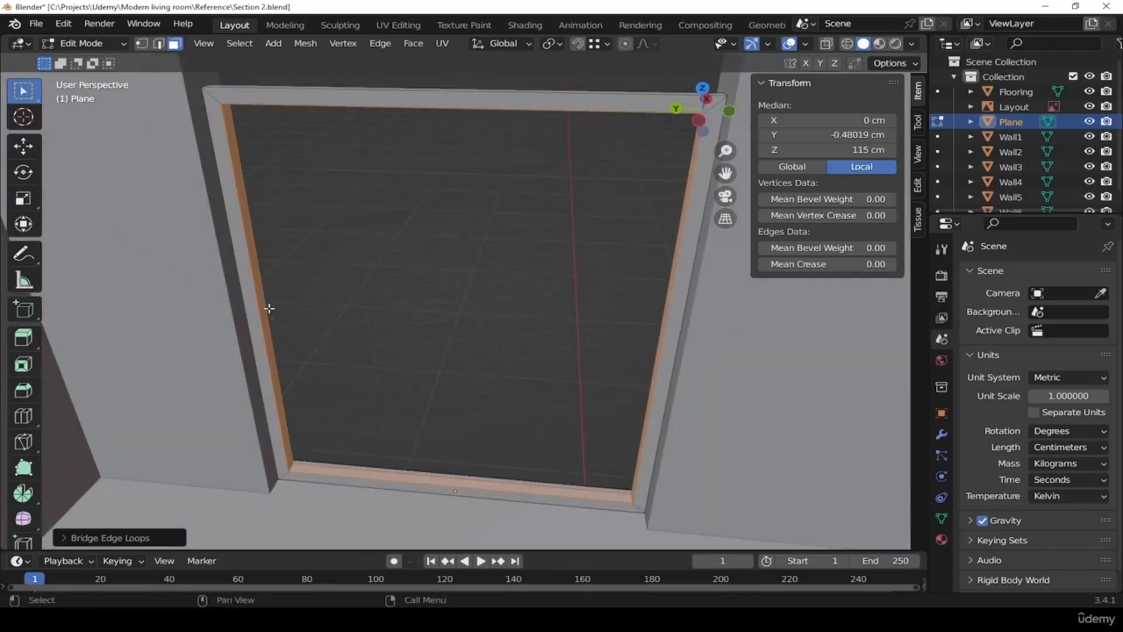
pyautogui.click(567, 267)
pyautogui.moveTo(566, 266); pyautogui.dragTo(441, 196, button='middle')
pyautogui.press('Tab')
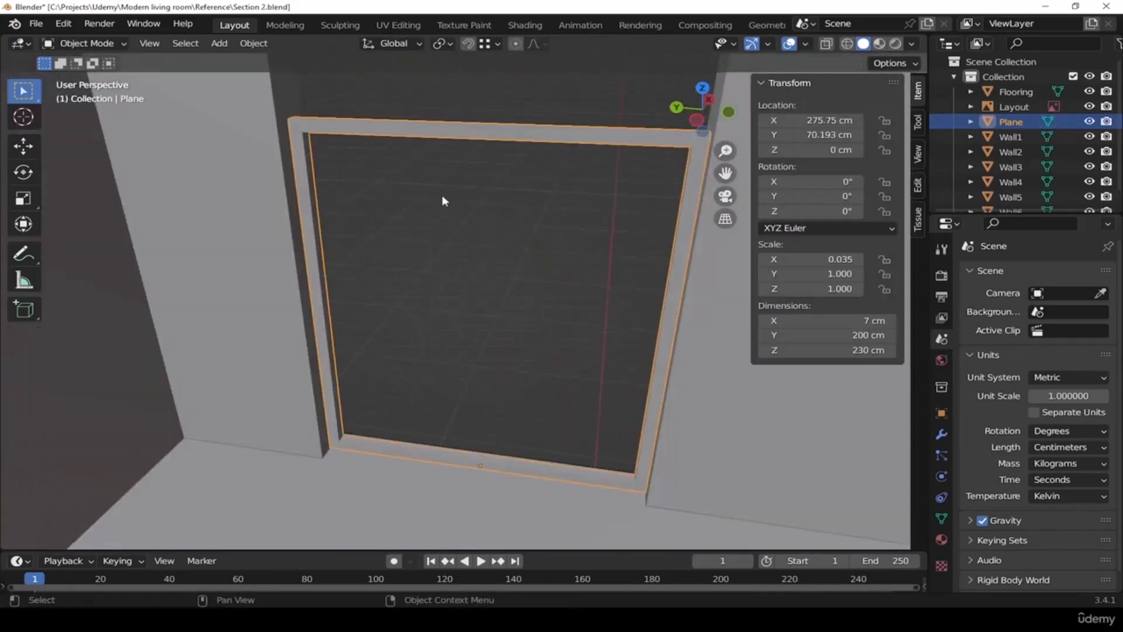
# Duplicate the Wall2 section beside the frame and place the copy about 145 cm along negative Y, in front of the frame
pyautogui.click(512, 286)
pyautogui.moveTo(496, 223); pyautogui.dragTo(439, 281, button='middle')
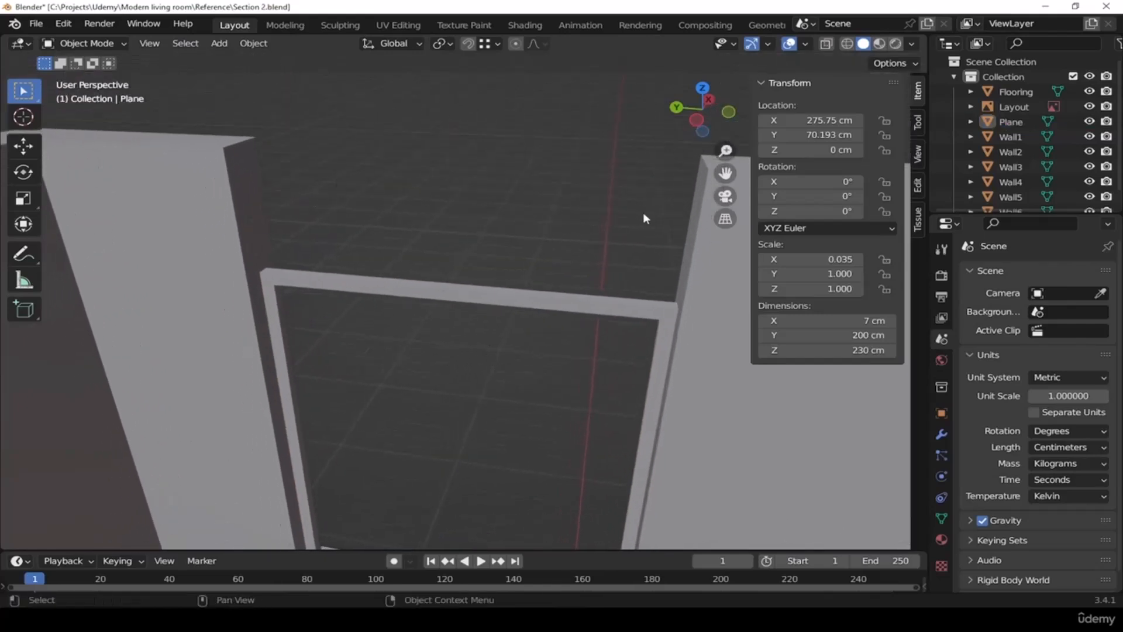
pyautogui.moveTo(346, 205); pyautogui.dragTo(309, 260, button='middle')
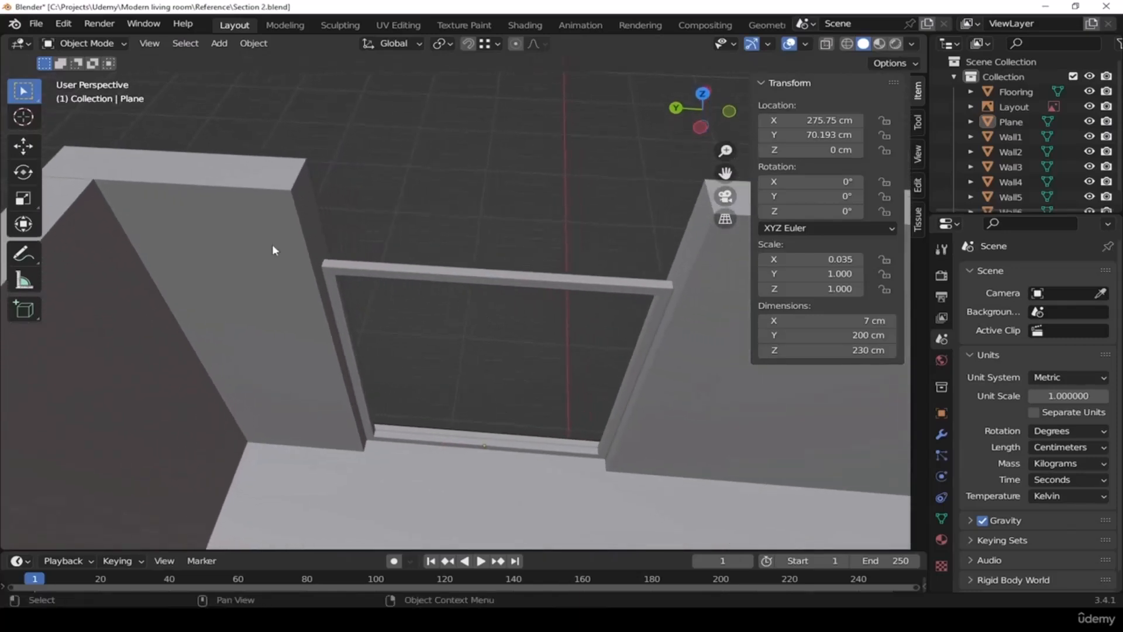
pyautogui.click(232, 215)
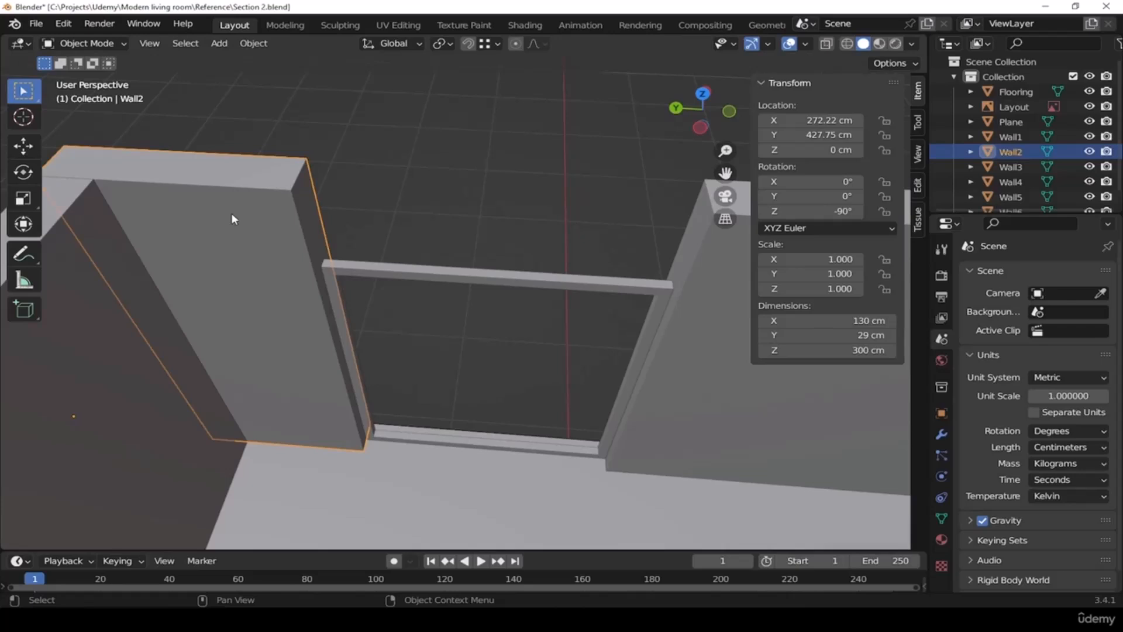
pyautogui.hotkey('shift', 'd')
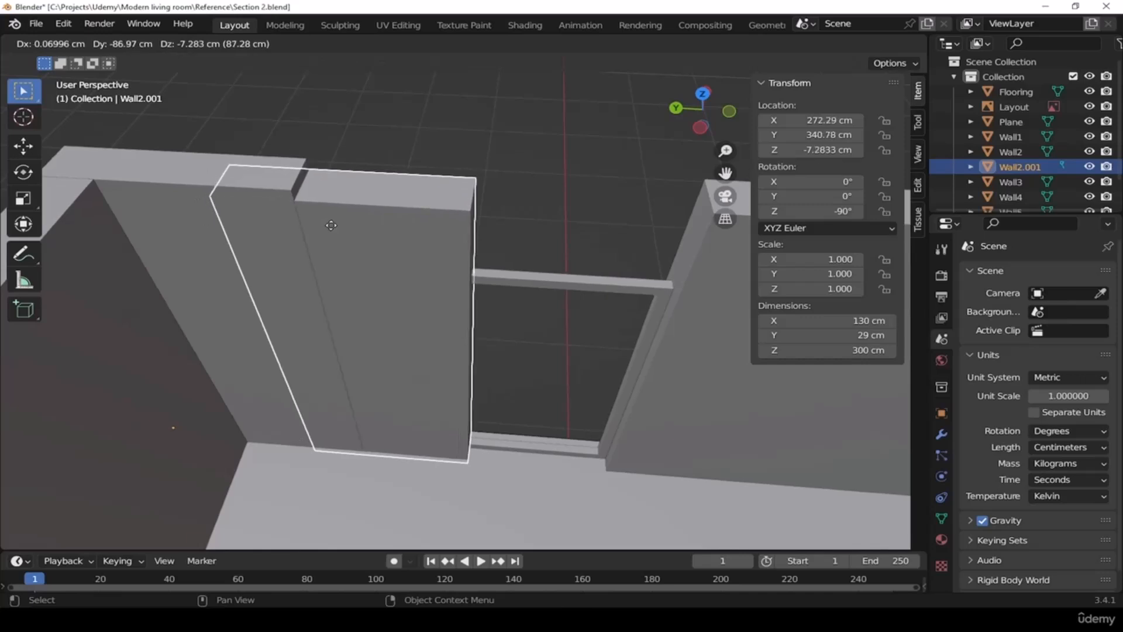
pyautogui.press('y')
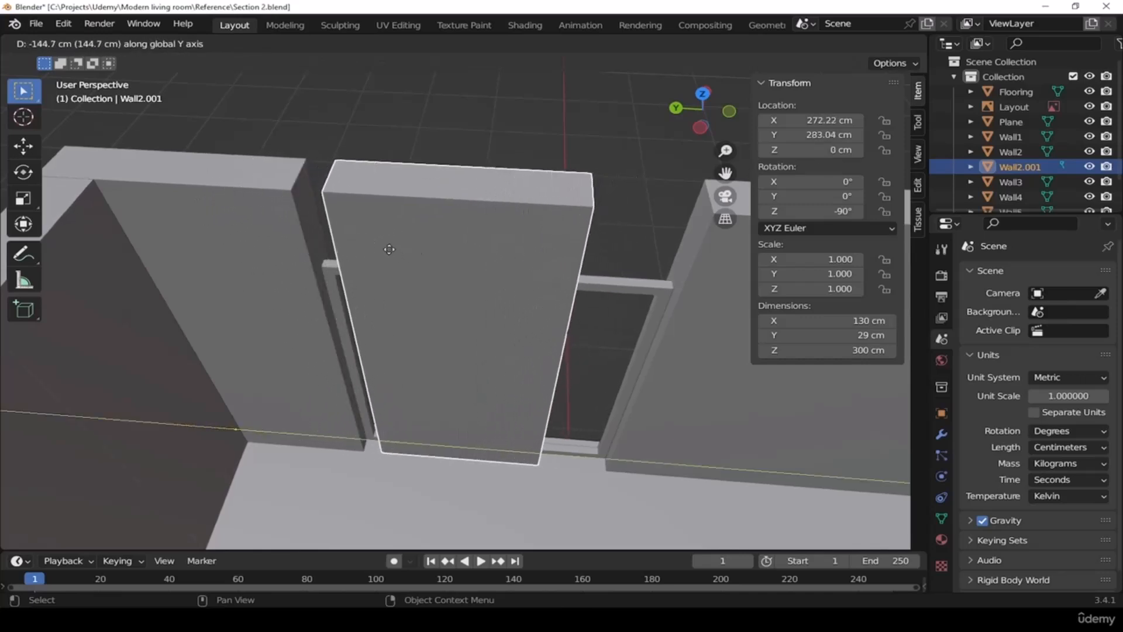
pyautogui.click(497, 302)
# Move the wall copy about 15 cm along Y, snapped to the corner of the original Wall2 section
pyautogui.keyDown('shift'); pyautogui.moveTo(497, 302); pyautogui.dragTo(510, 264, button='middle'); pyautogui.keyUp('shift')
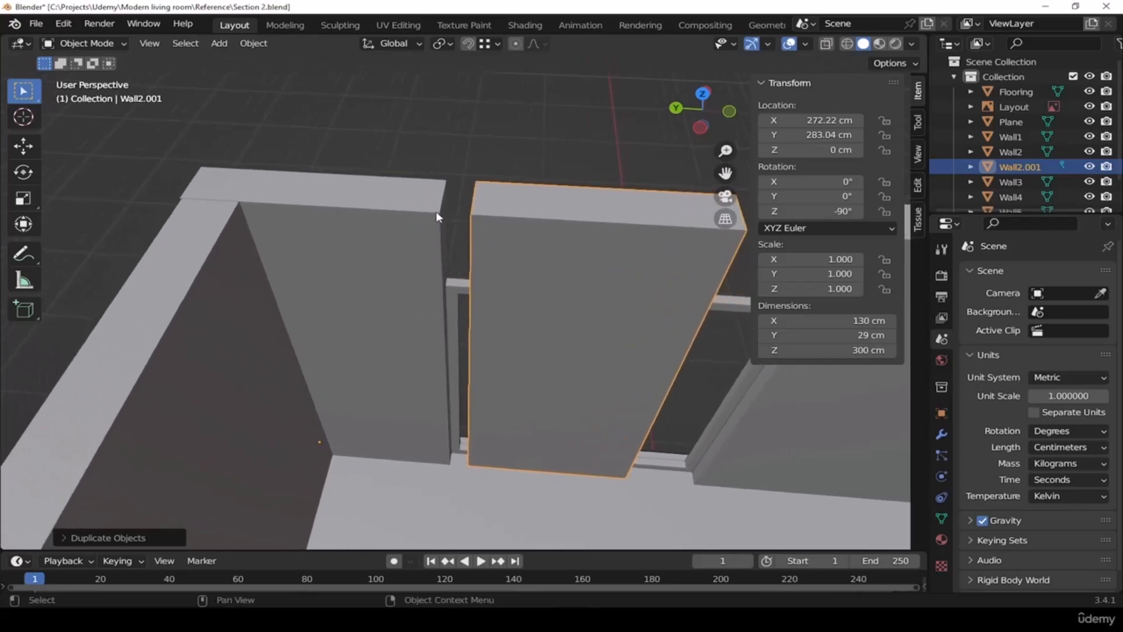
pyautogui.scroll(1, 471, 210)
pyautogui.keyDown('shift'); pyautogui.moveTo(511, 251); pyautogui.dragTo(505, 253, button='middle'); pyautogui.keyUp('shift')
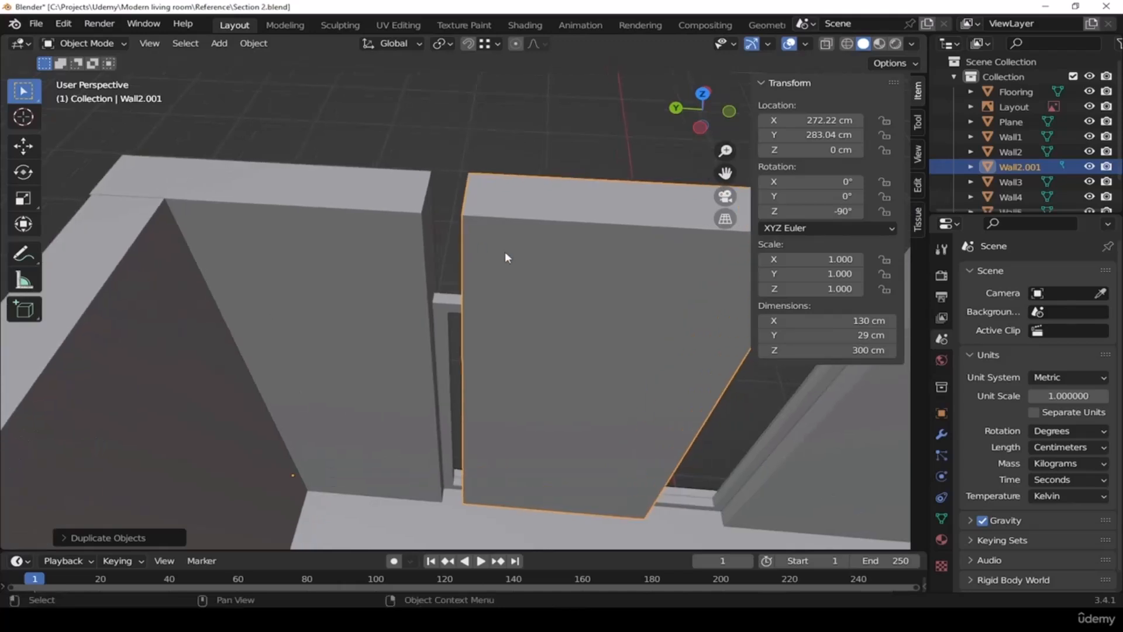
pyautogui.press('g')
pyautogui.press('y')
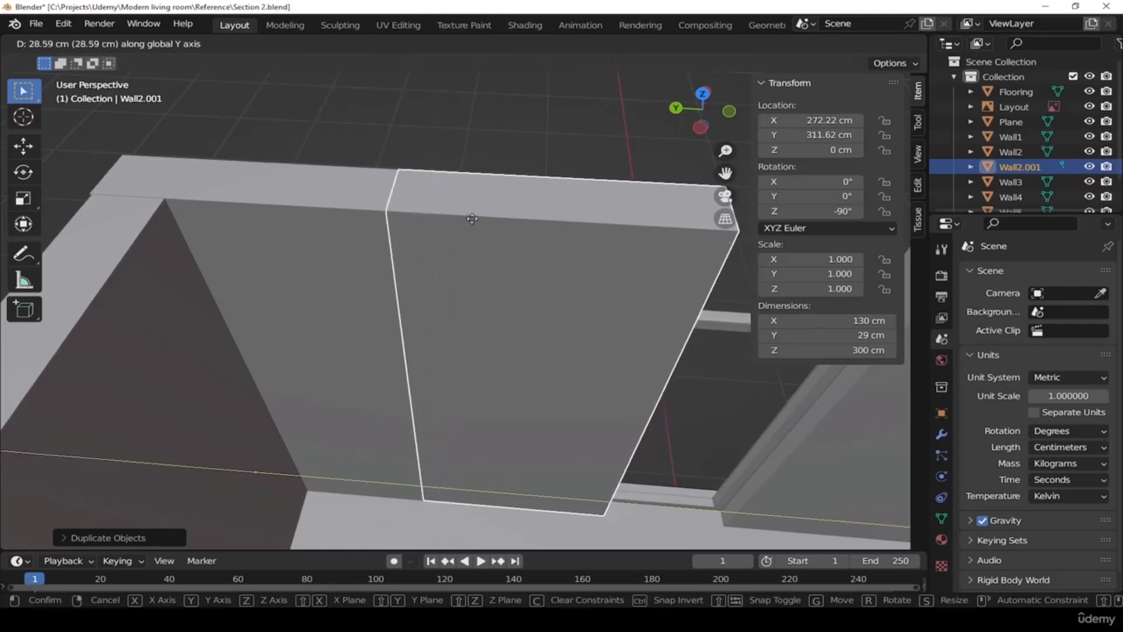
pyautogui.press('ctrl')
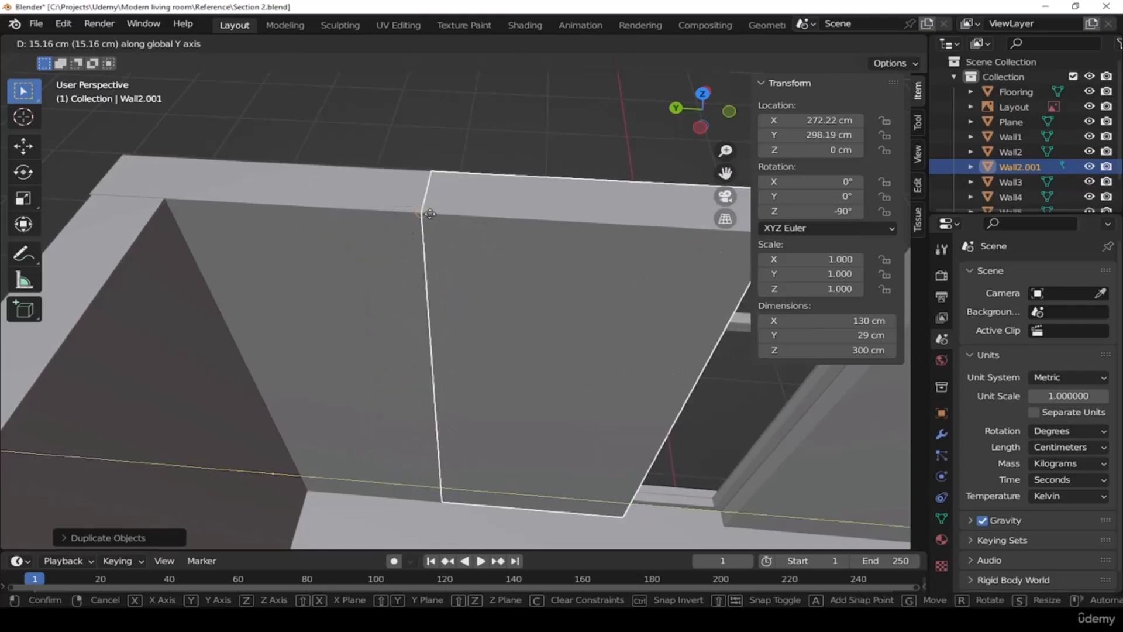
pyautogui.click(430, 213)
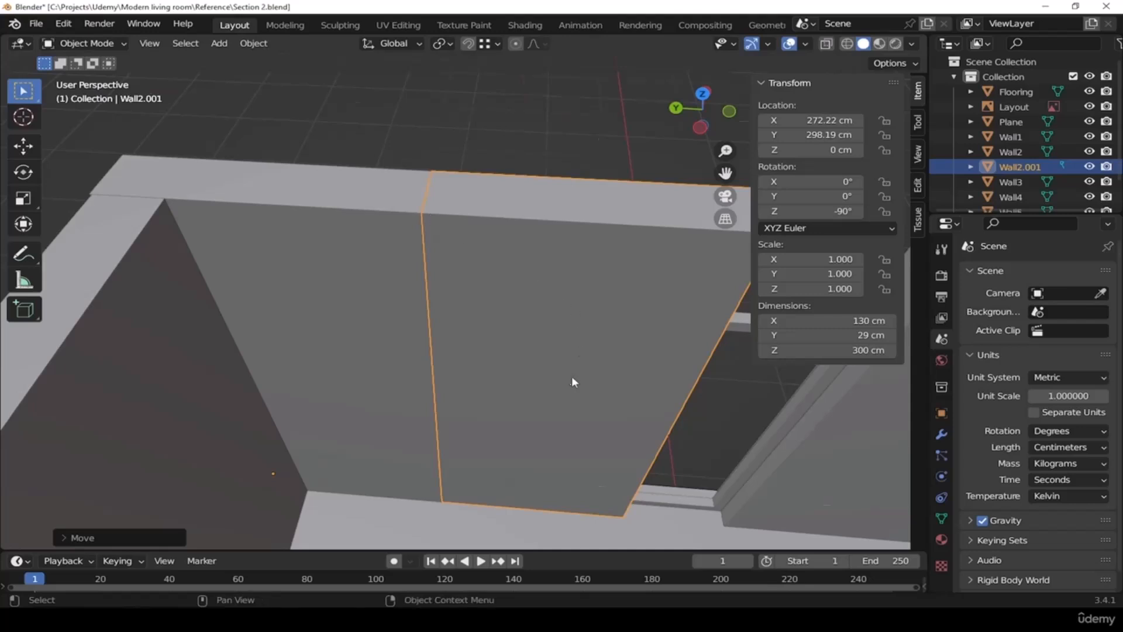
# In Edit Mode, move the wall copy's free end face about 70 cm along negative Y, snapped to the opposite wall's corner
pyautogui.scroll(4, 420, 194)
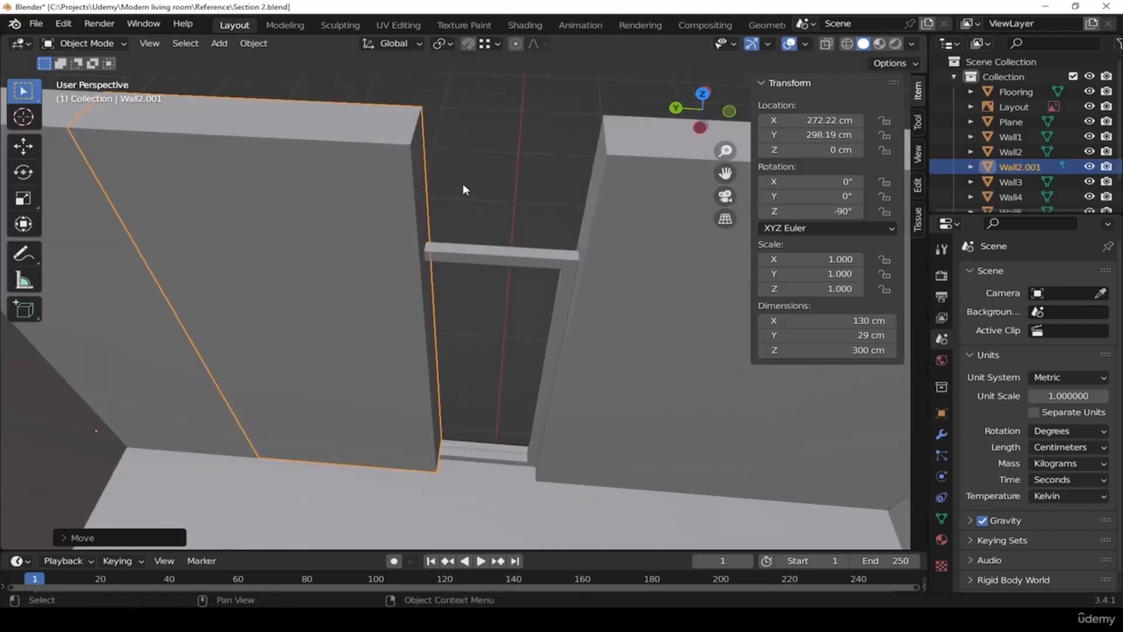
pyautogui.keyDown('shift'); pyautogui.moveTo(461, 184); pyautogui.dragTo(475, 194, button='middle'); pyautogui.keyUp('shift')
pyautogui.press('Tab')
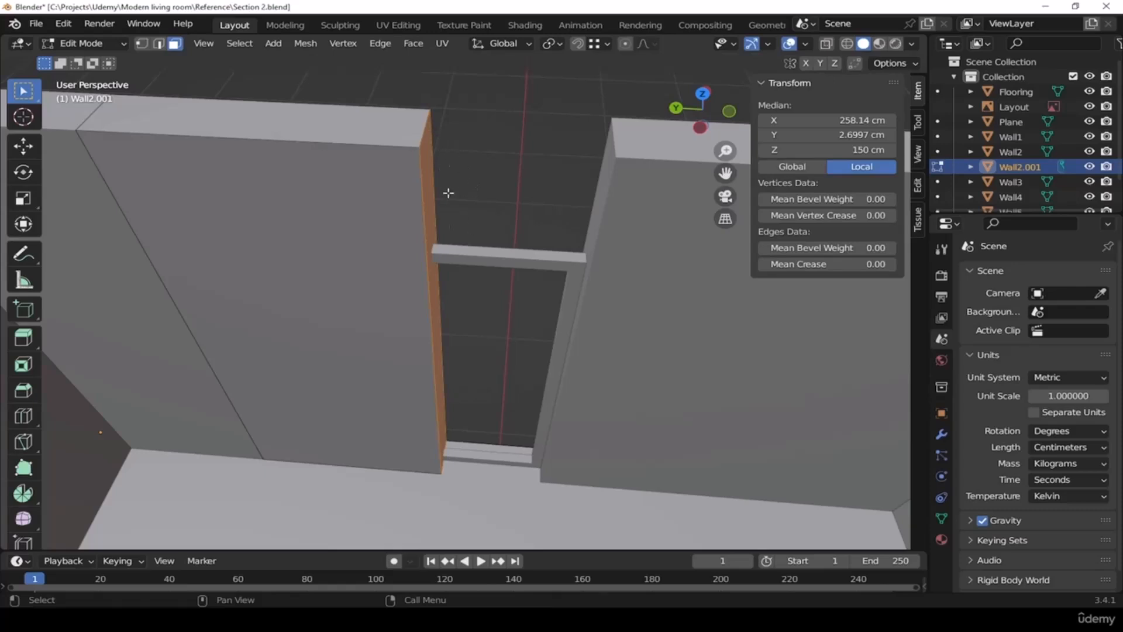
pyautogui.click(485, 229)
pyautogui.click(426, 187)
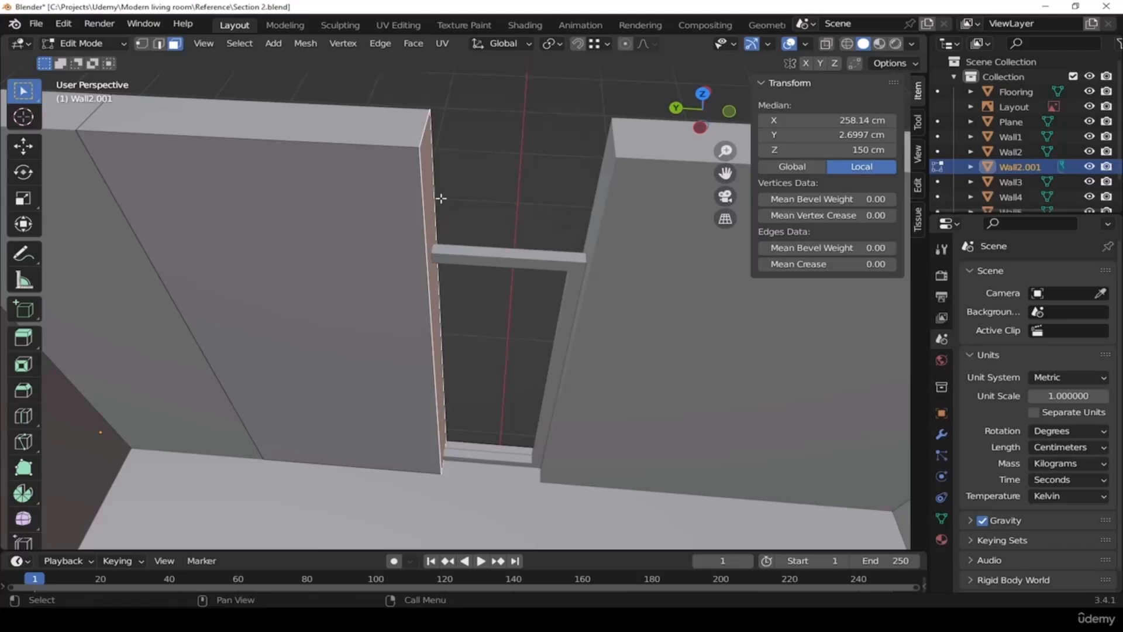
pyautogui.press('g')
pyautogui.press('y')
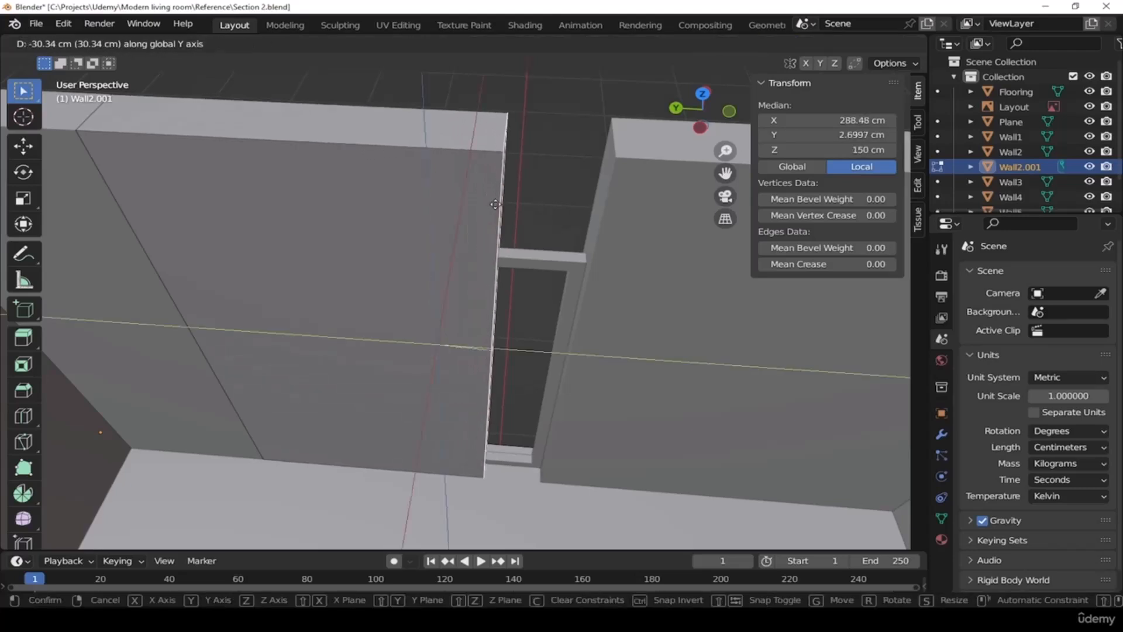
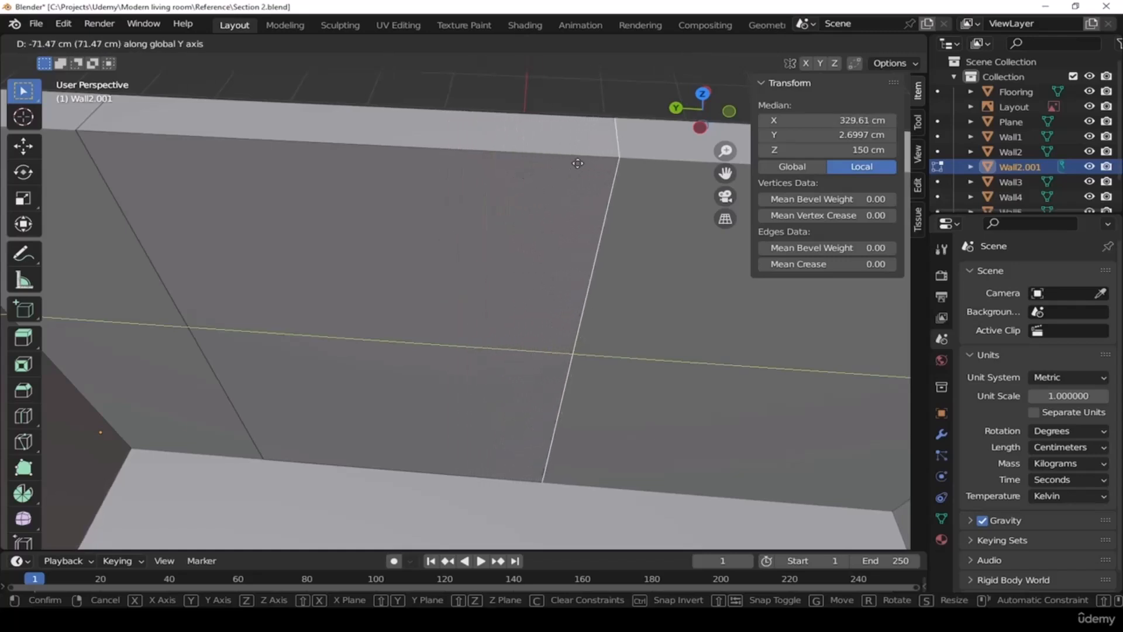
pyautogui.press('ctrl')
pyautogui.click(610, 157)
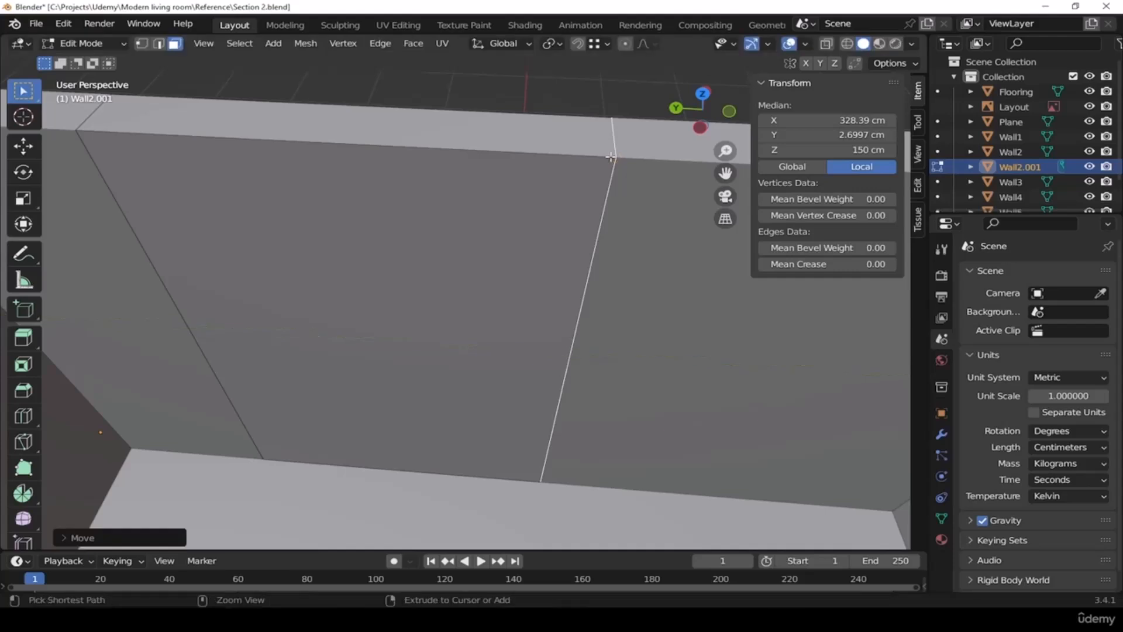
# In wireframe, raise the wall copy's bottom vertices 230 cm along Z, snapped to the top of the frame
pyautogui.moveTo(561, 252); pyautogui.dragTo(567, 306, button='middle')
pyautogui.moveTo(507, 351)
pyautogui.mouseDown(button='middle')
pyautogui.moveTo(504, 333)
pyautogui.moveTo(494, 349)
pyautogui.mouseUp(button='middle')
pyautogui.press('z')
pyautogui.click(406, 351)
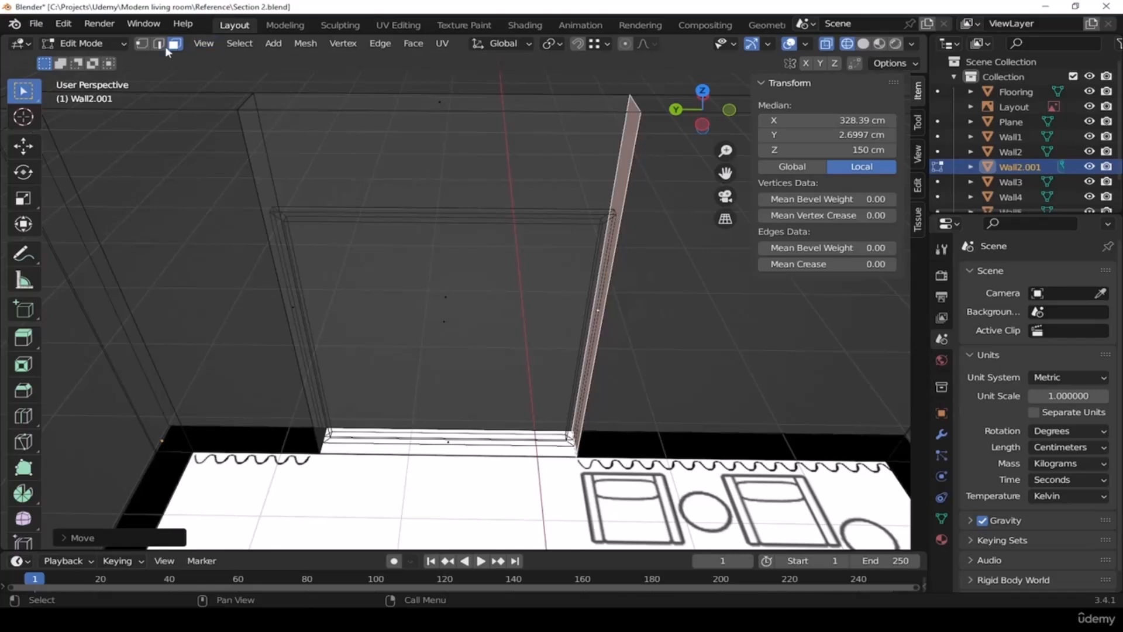
pyautogui.click(141, 44)
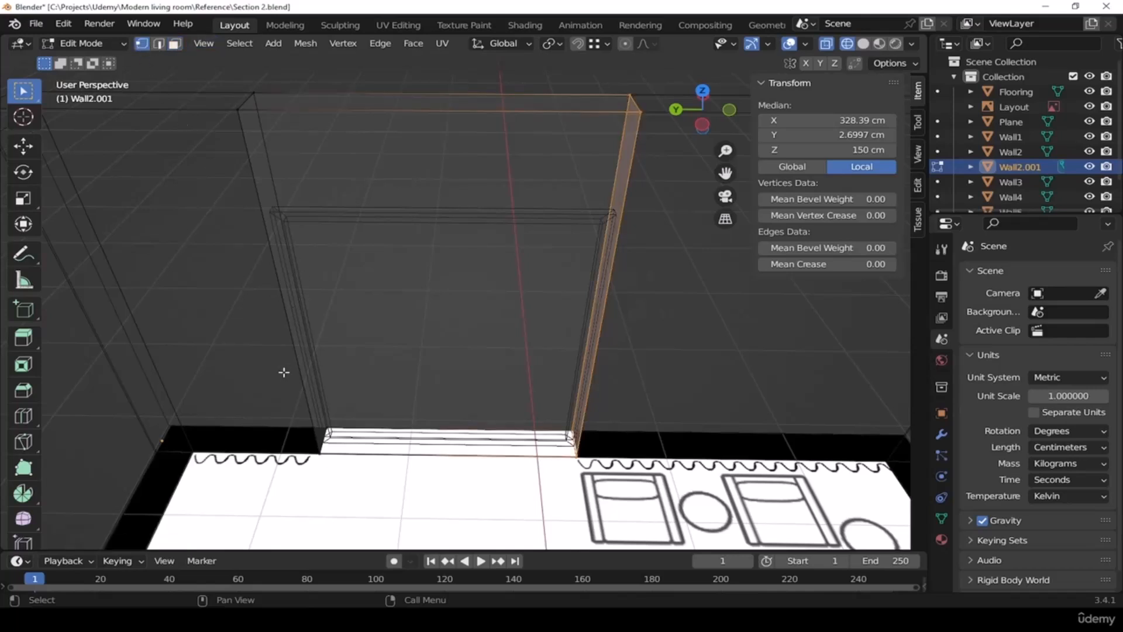
pyautogui.moveTo(256, 350); pyautogui.dragTo(614, 507)
pyautogui.press('g')
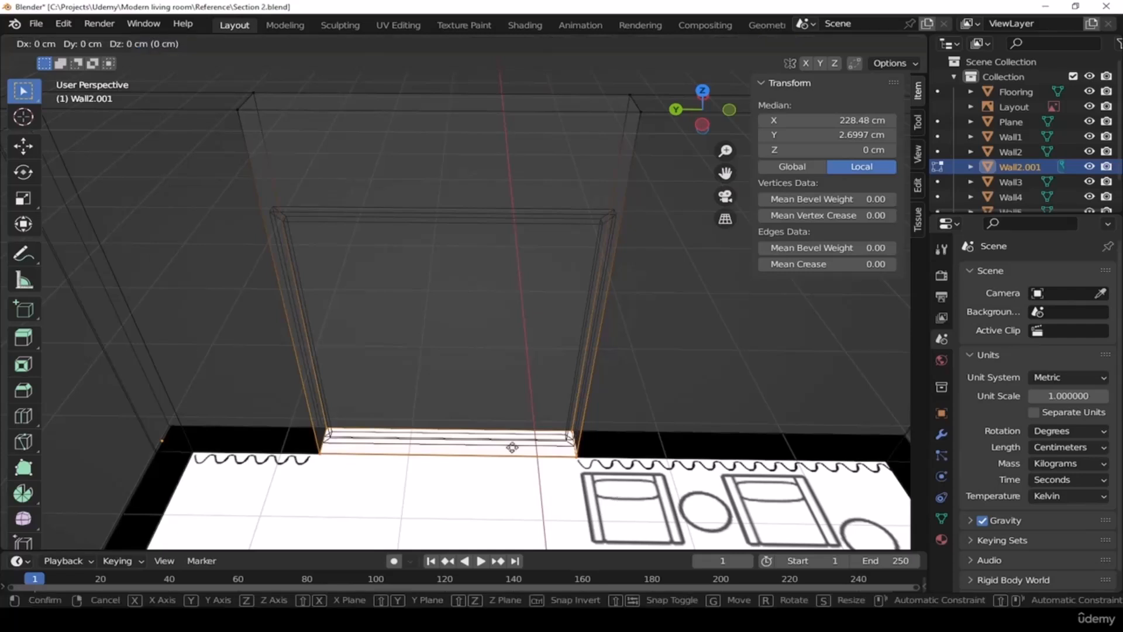
pyautogui.press('z')
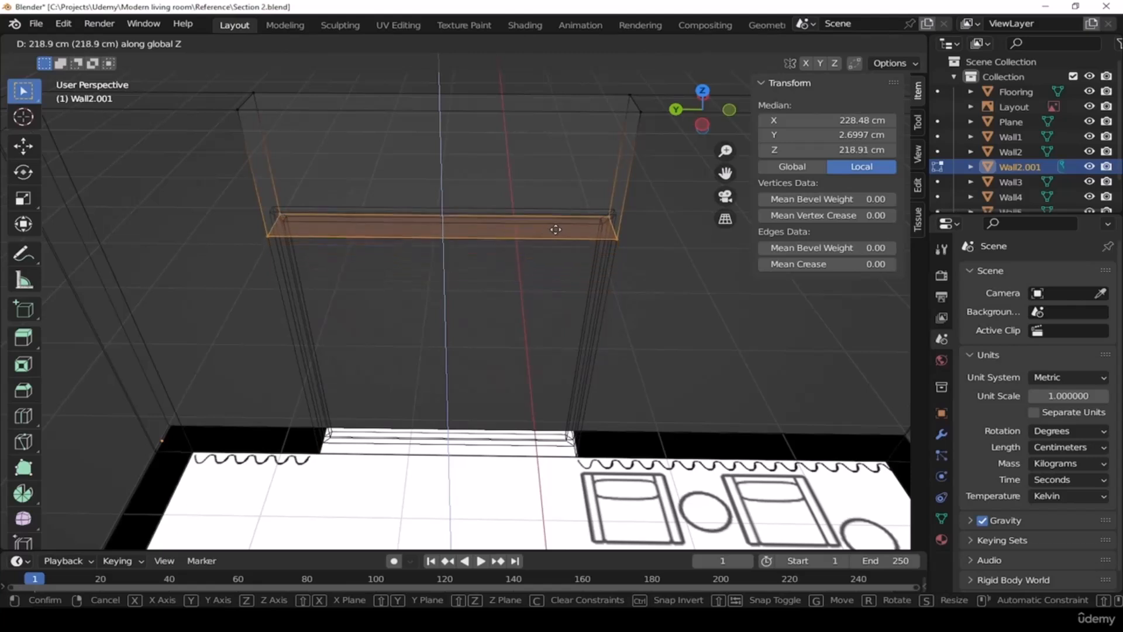
pyautogui.press('ctrl')
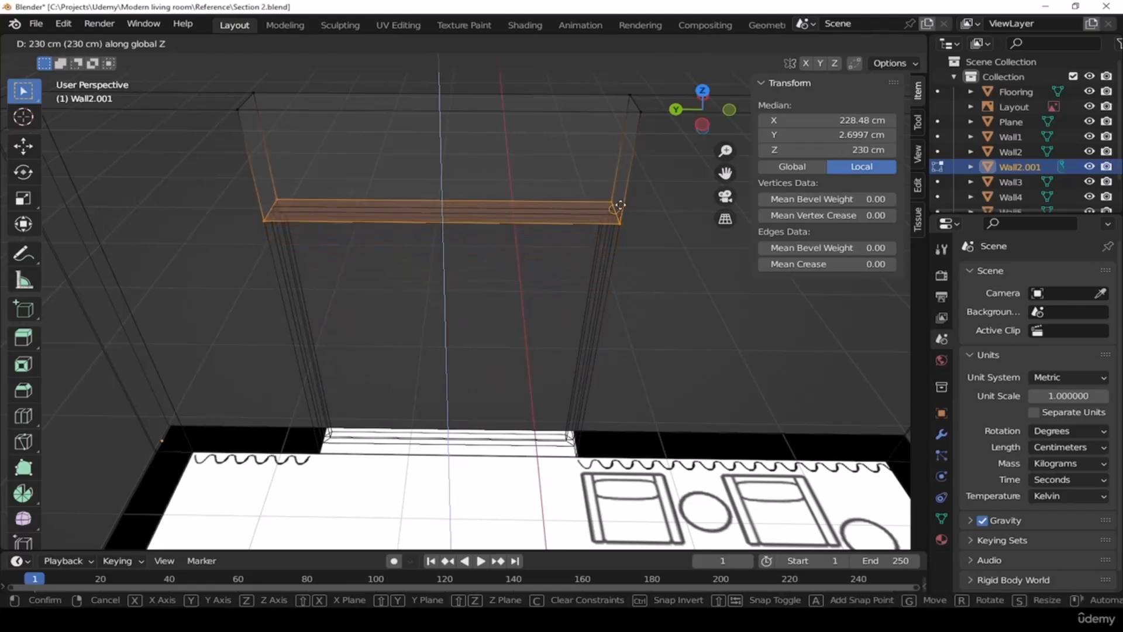
pyautogui.click(621, 196)
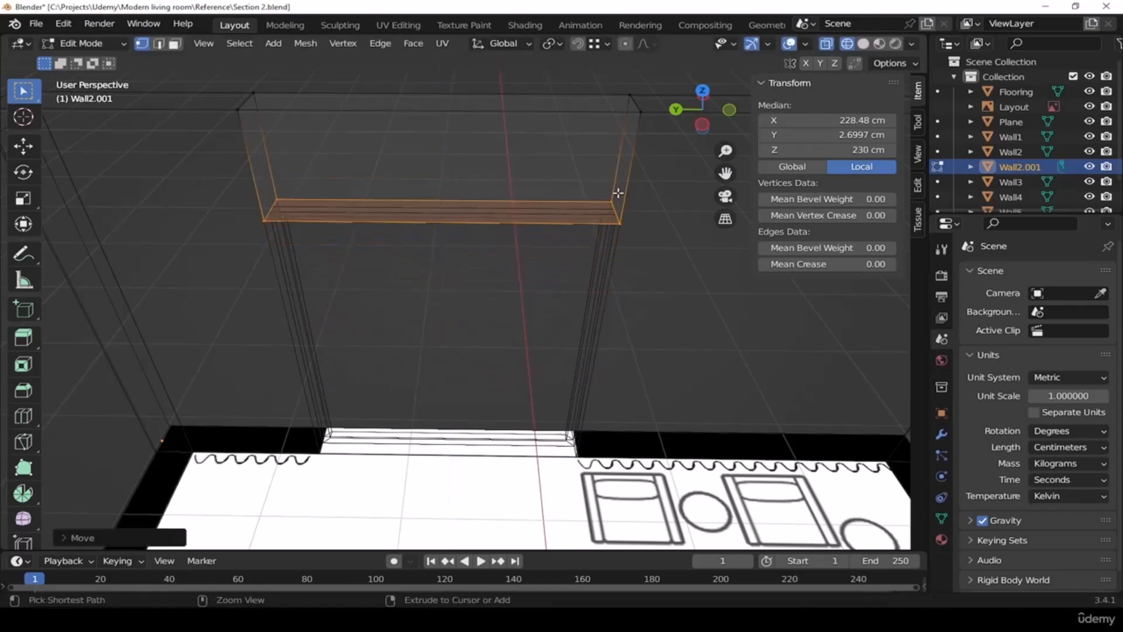
# Restore solid shading, return to Object Mode with the wall copy deselected, and inspect the section above the frame
pyautogui.moveTo(605, 256)
pyautogui.mouseDown(button='middle')
pyautogui.moveTo(598, 220)
pyautogui.moveTo(558, 204)
pyautogui.moveTo(562, 189)
pyautogui.mouseUp(button='middle')
pyautogui.press('z')
pyautogui.click(643, 249)
pyautogui.scroll(1, 558, 209)
pyautogui.press('Tab')
pyautogui.click(405, 351)
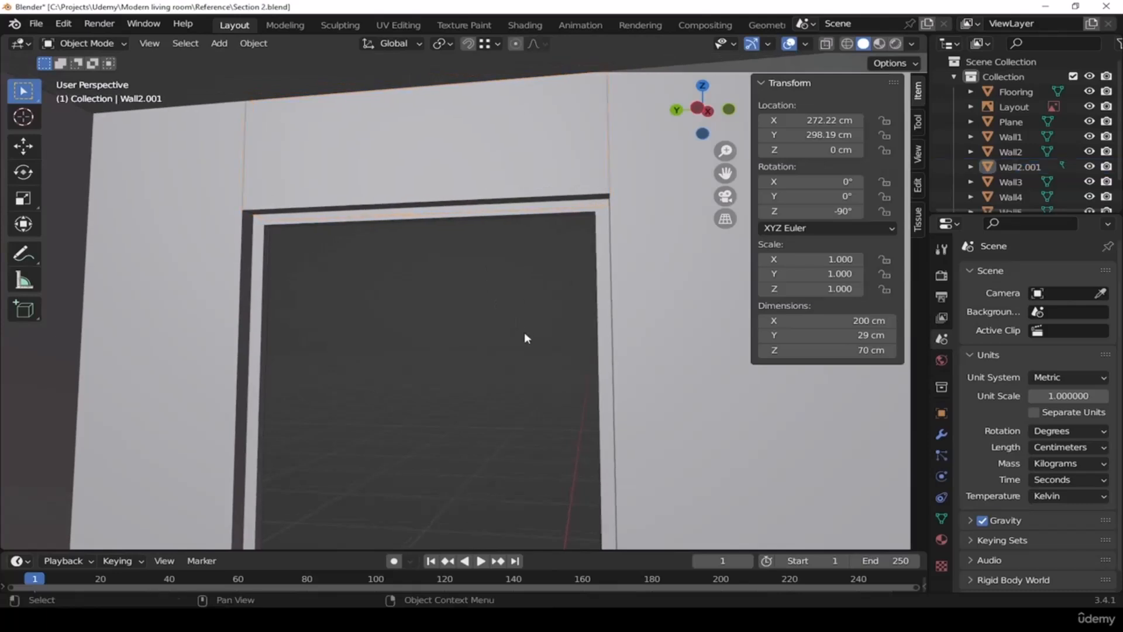
pyautogui.moveTo(405, 352); pyautogui.dragTo(506, 402, button='middle')
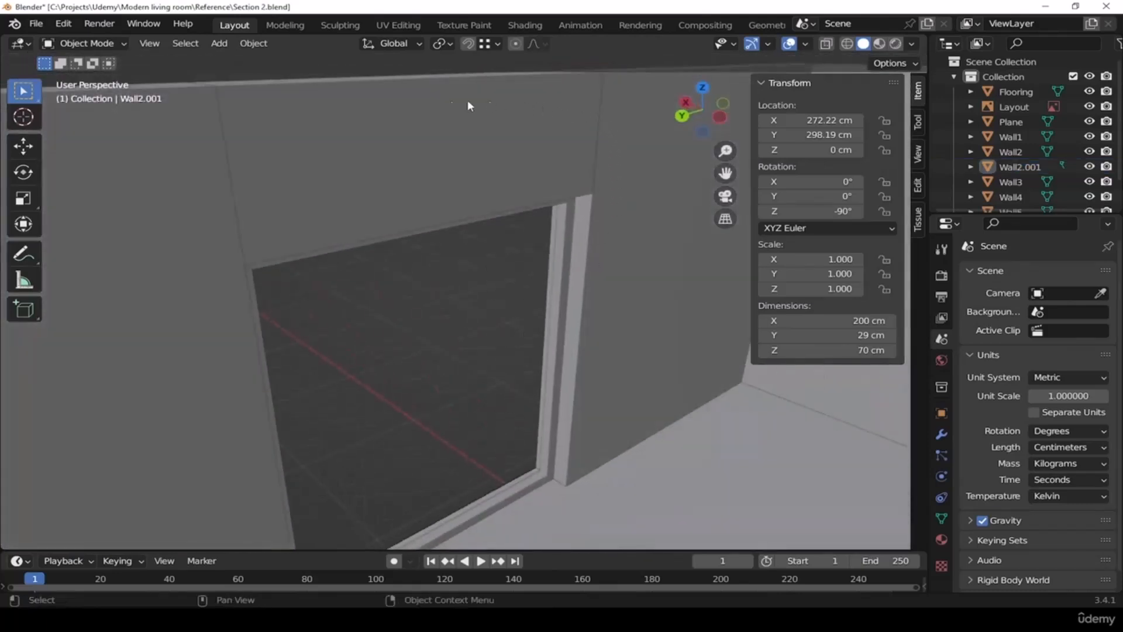
pyautogui.moveTo(466, 157); pyautogui.dragTo(467, 186, button='middle')
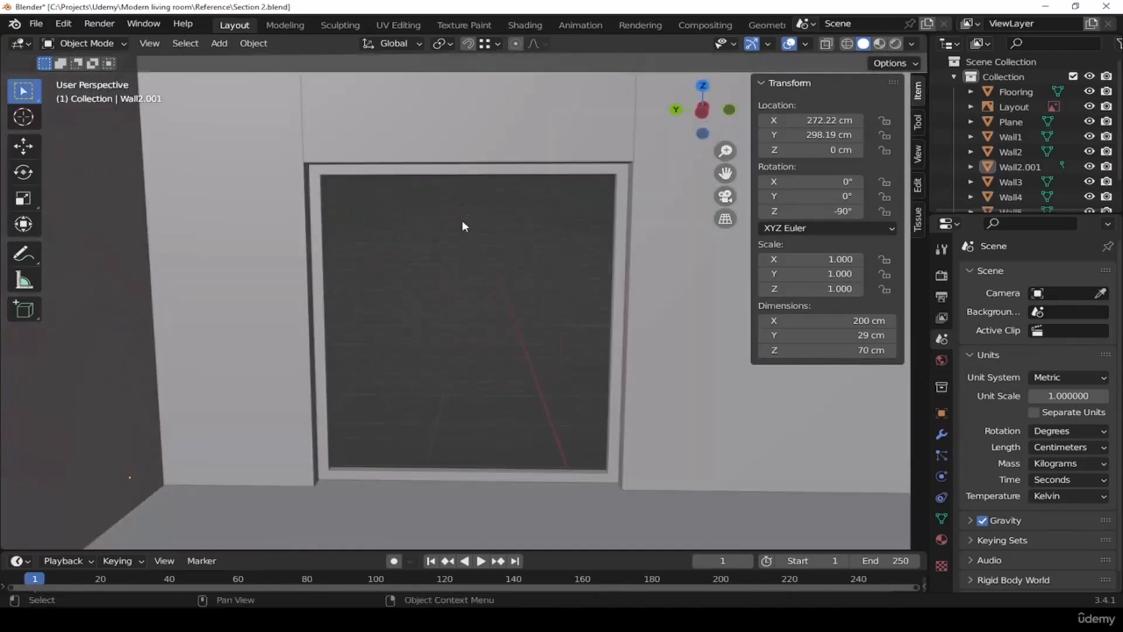
pyautogui.moveTo(497, 337)
pyautogui.mouseDown(button='middle')
pyautogui.moveTo(502, 355)
pyautogui.moveTo(515, 345)
pyautogui.mouseUp(button='middle')
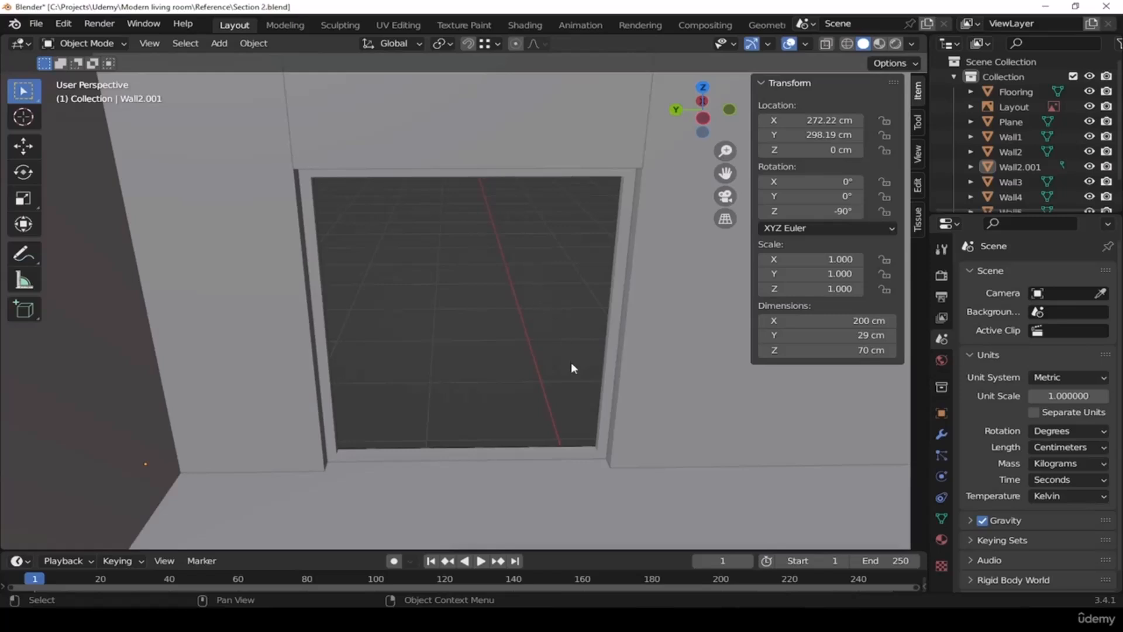
# Duplicate the wall section above the frame and place the copy about 140 cm lower along Z, across the opening
pyautogui.click(562, 143)
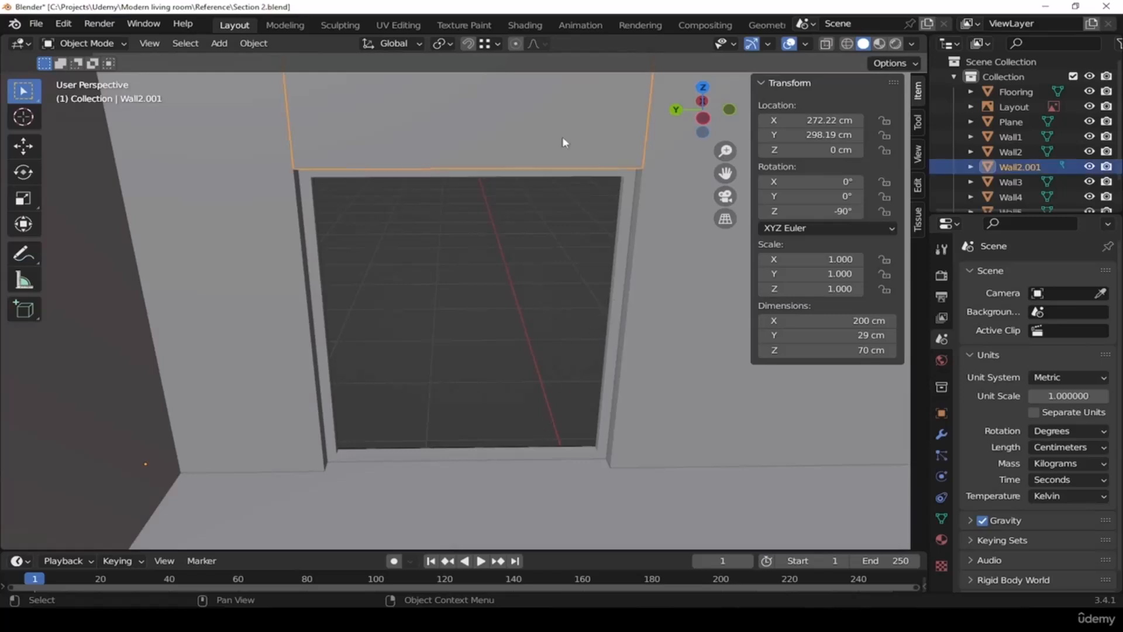
pyautogui.moveTo(506, 276); pyautogui.dragTo(533, 214, button='middle')
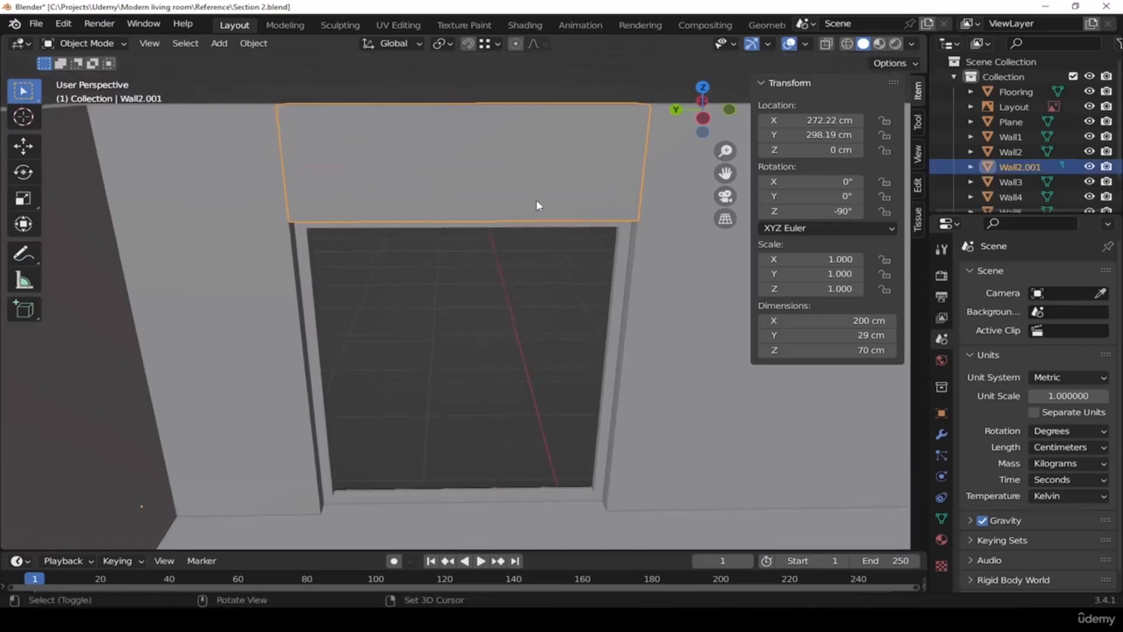
pyautogui.hotkey('shift', 'd')
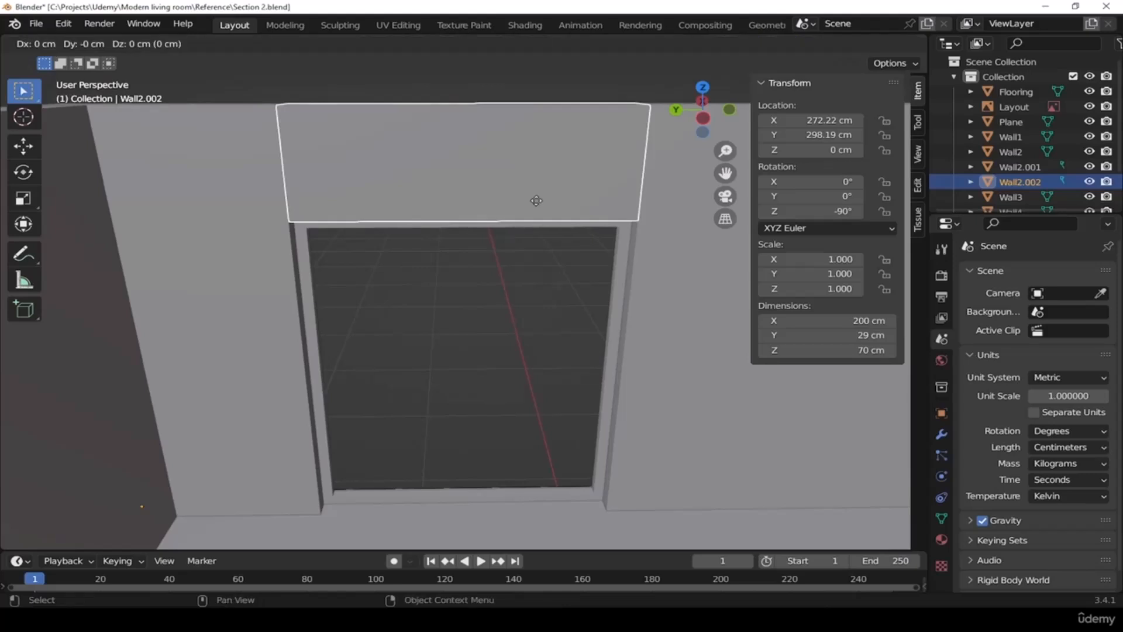
pyautogui.press('z')
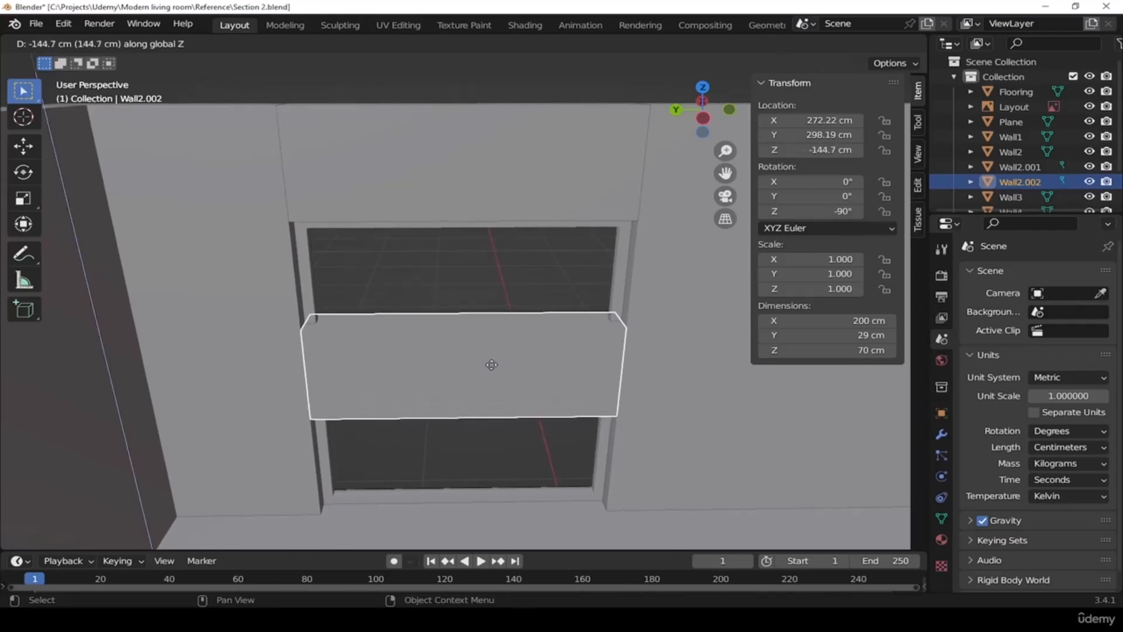
pyautogui.click(491, 361)
pyautogui.keyDown('shift'); pyautogui.moveTo(576, 413); pyautogui.dragTo(595, 395, button='middle'); pyautogui.keyUp('shift')
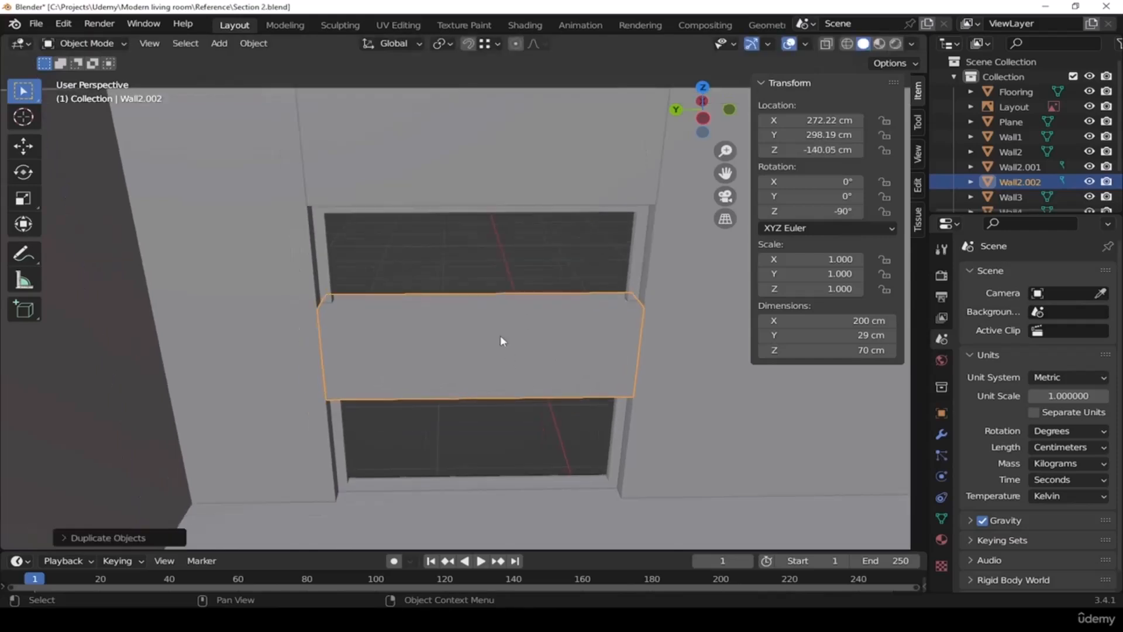
# Set the new copy's origin to its geometry
pyautogui.rightClick(500, 336)
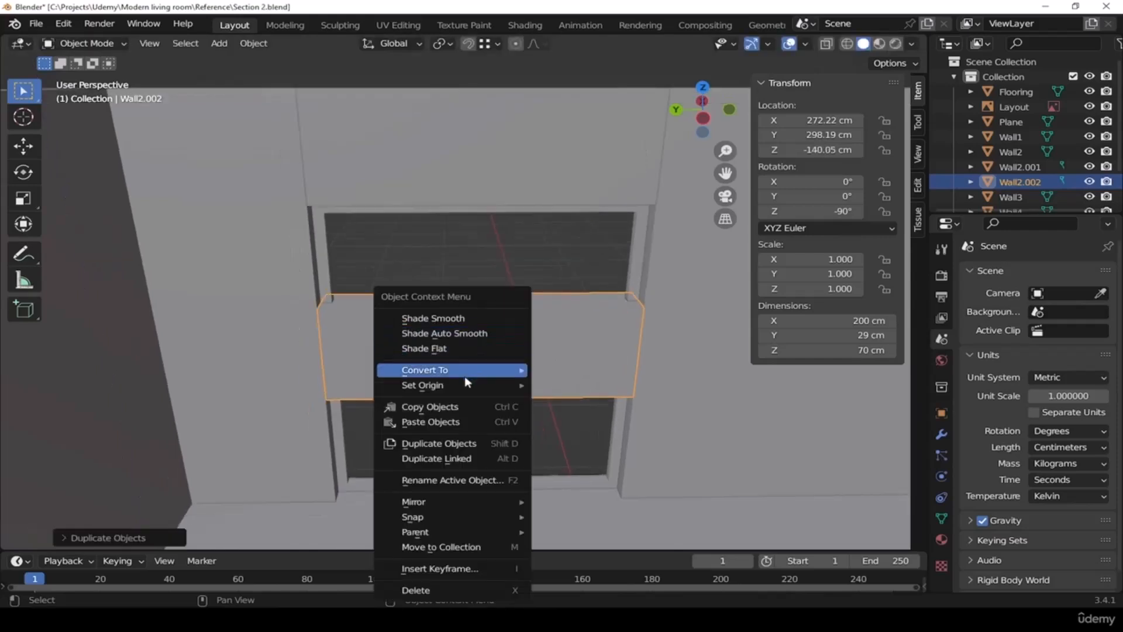
pyautogui.moveTo(461, 386)
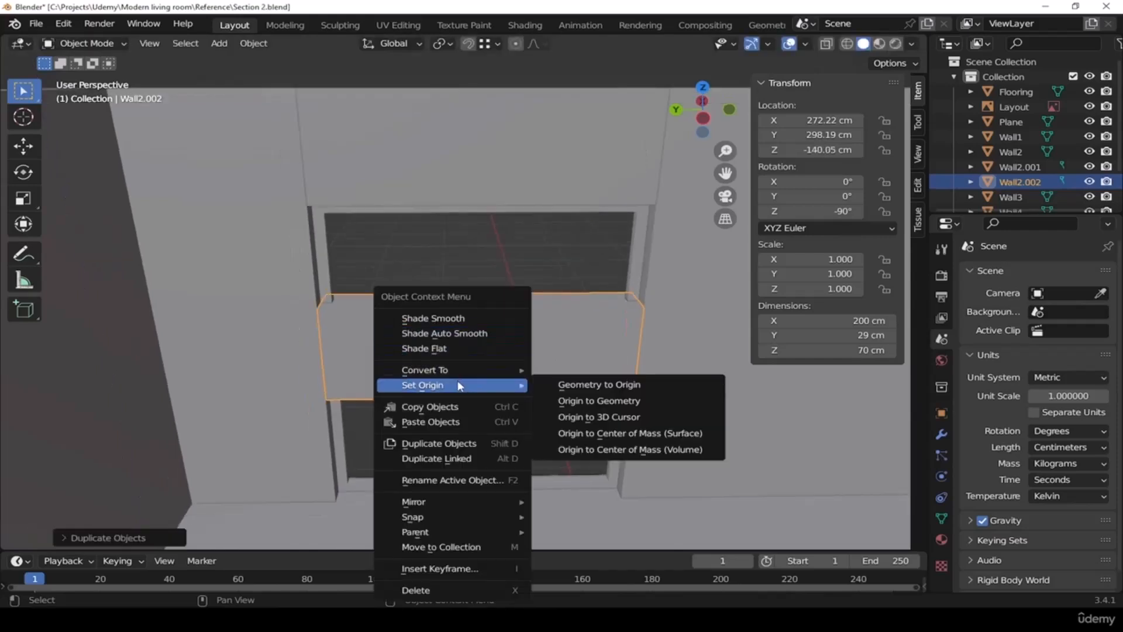
pyautogui.click(585, 401)
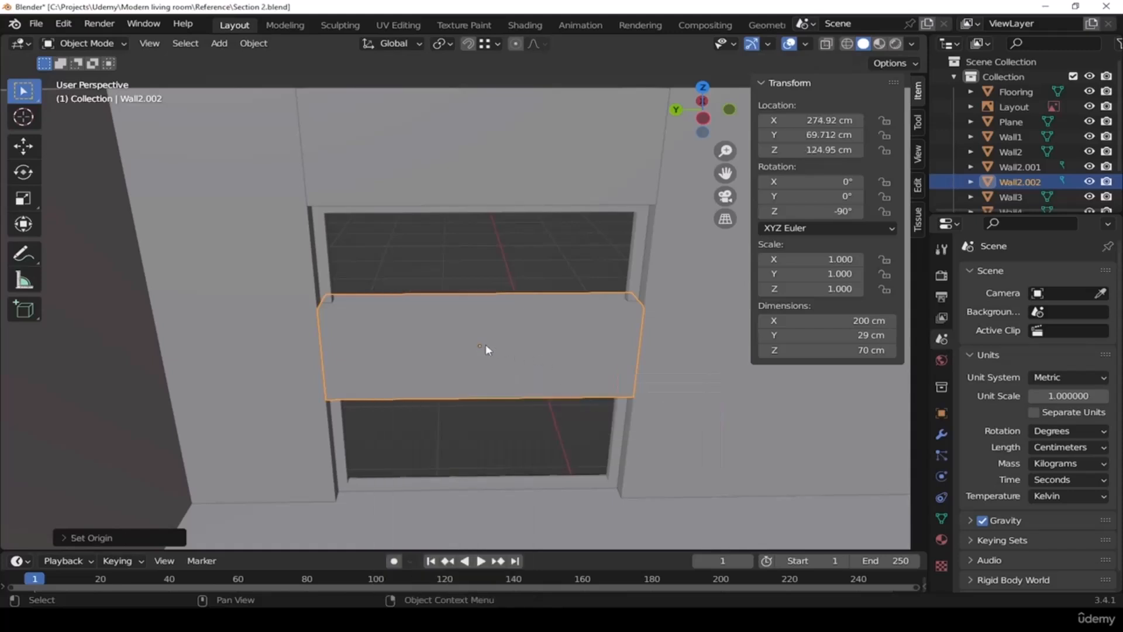
# Set the copy's X and Y dimensions to 7 cm each to make a narrow vertical bar
pyautogui.keyDown('shift'); pyautogui.moveTo(504, 349); pyautogui.dragTo(509, 350, button='middle'); pyautogui.keyUp('shift')
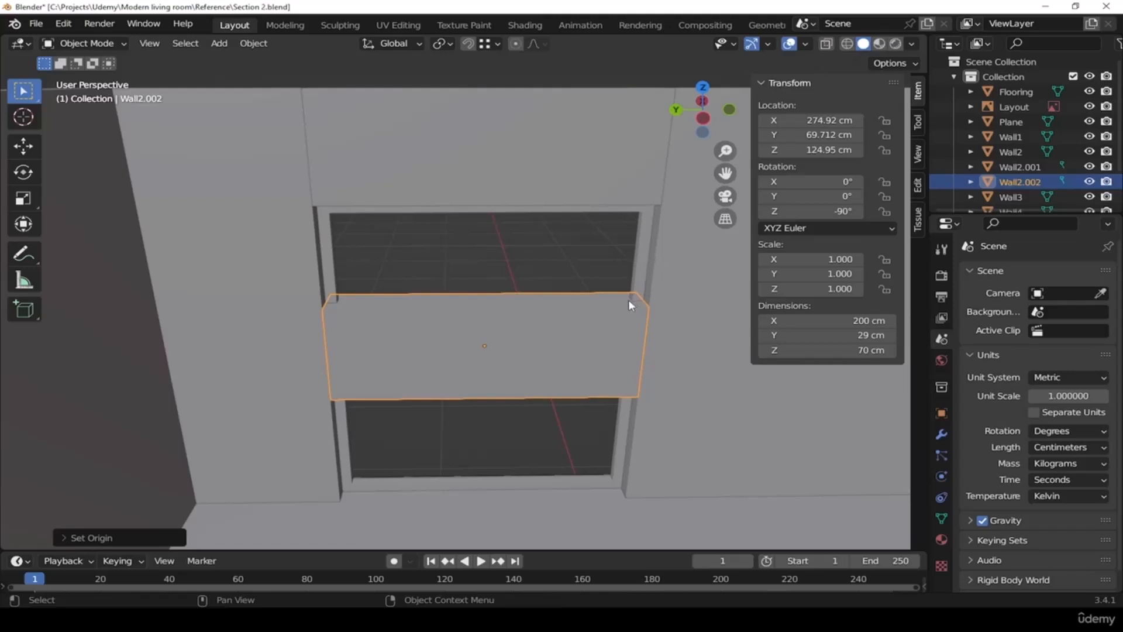
pyautogui.moveTo(862, 320); pyautogui.dragTo(836, 320)
pyautogui.click(862, 321)
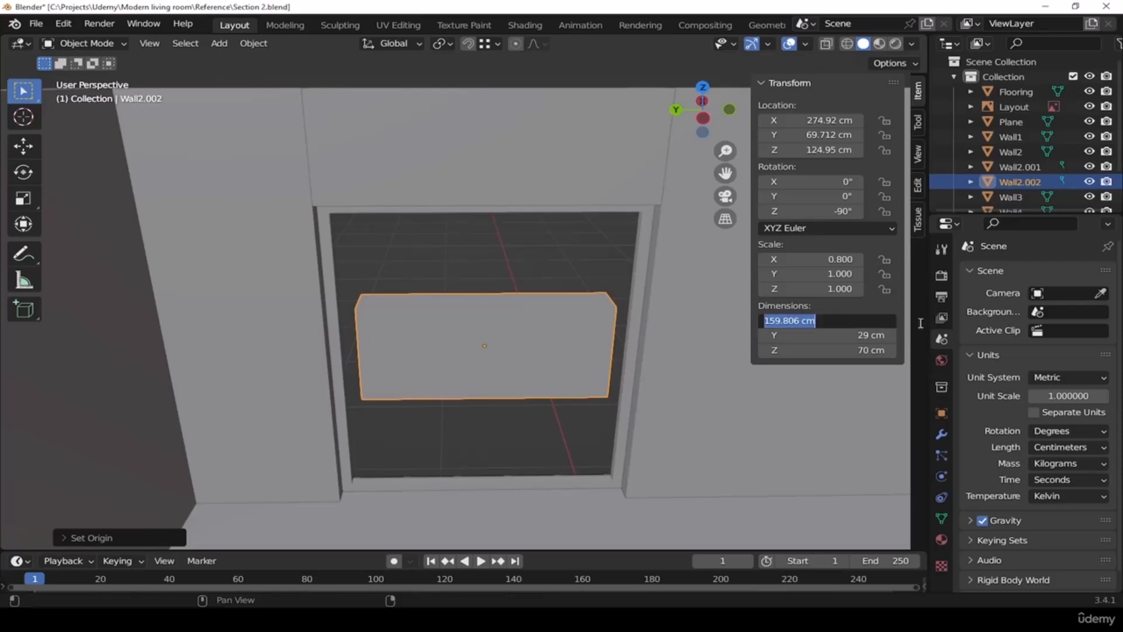
pyautogui.write('7')
pyautogui.press('Return')
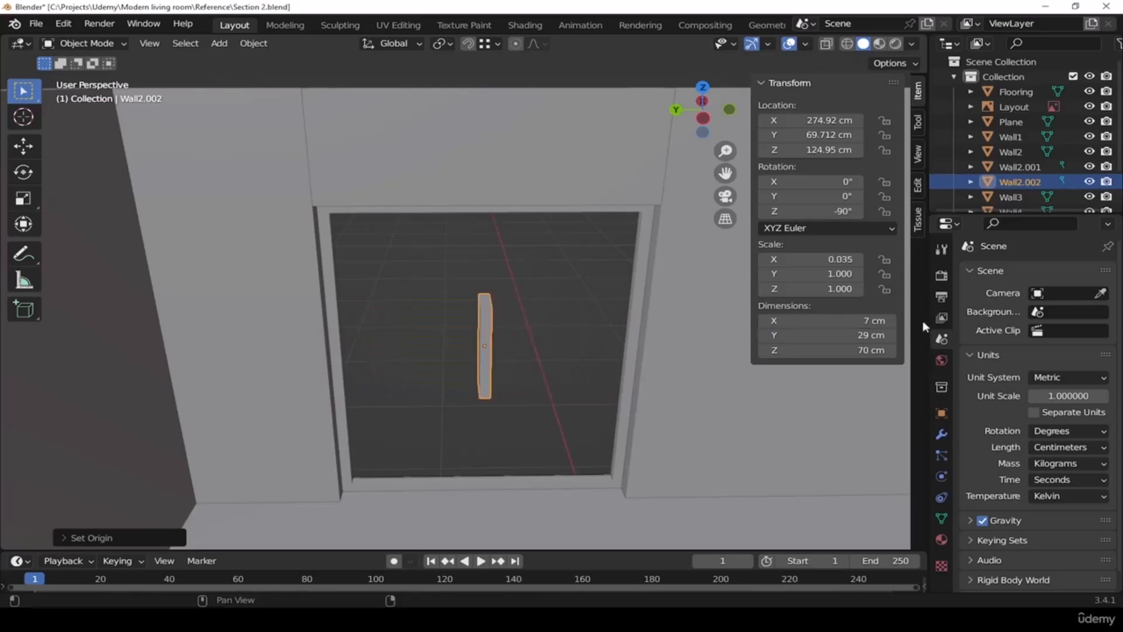
pyautogui.moveTo(472, 388); pyautogui.dragTo(497, 386, button='middle')
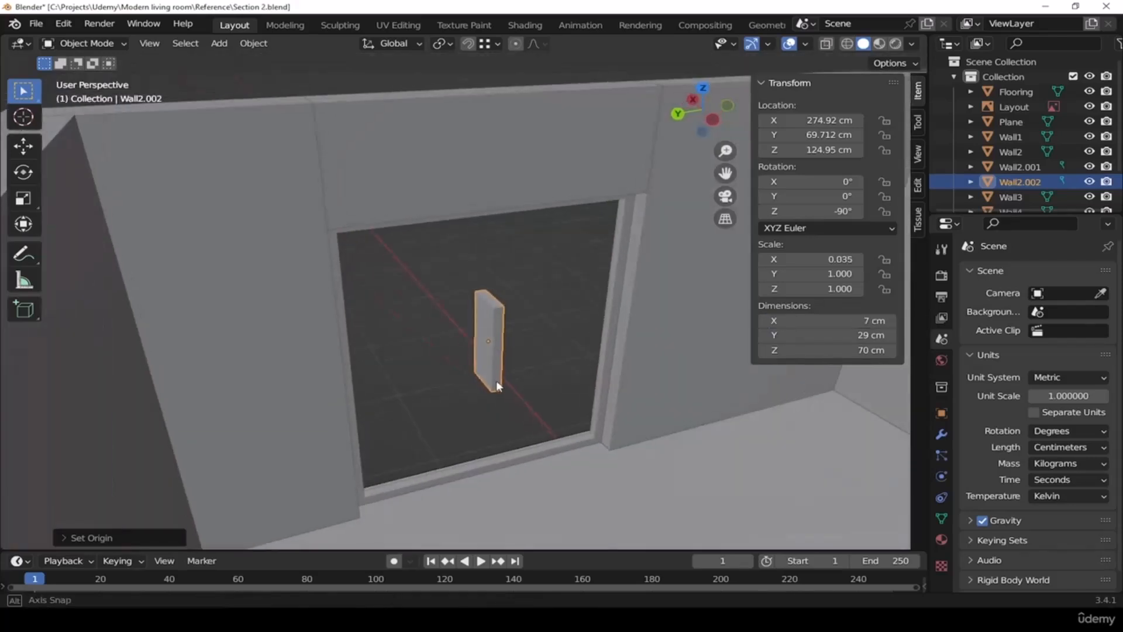
pyautogui.click(876, 335)
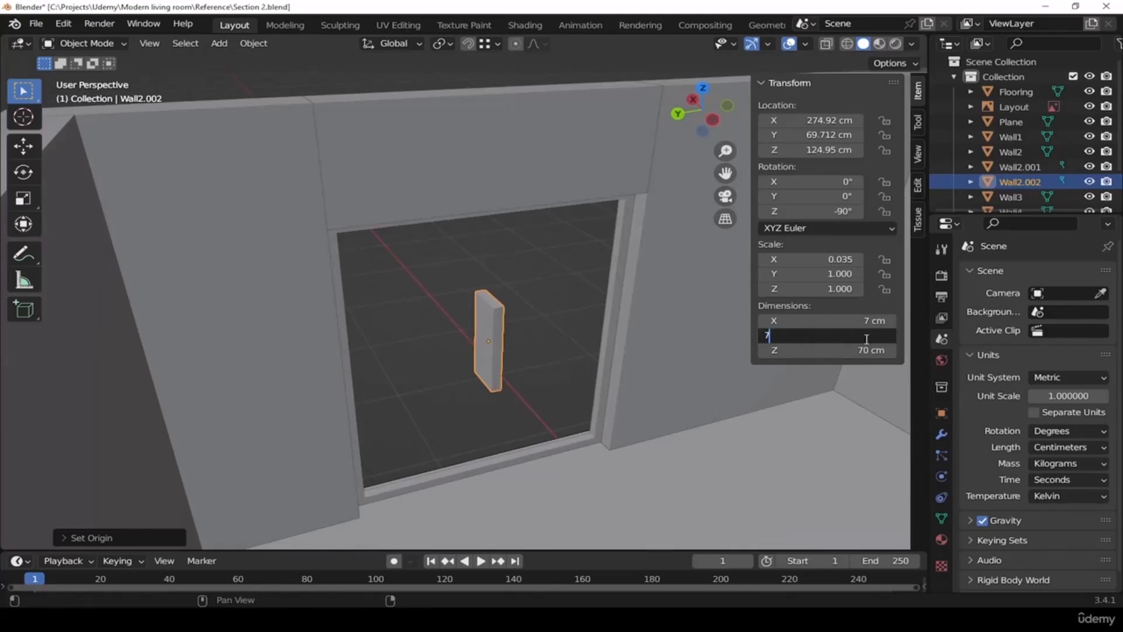
pyautogui.write('7')
pyautogui.press('Return')
pyautogui.moveTo(510, 346)
pyautogui.mouseDown(button='middle')
pyautogui.moveTo(584, 356)
pyautogui.moveTo(524, 370)
pyautogui.moveTo(453, 338)
pyautogui.moveTo(469, 303)
pyautogui.moveTo(504, 338)
pyautogui.mouseUp(button='middle')
# In Edit Mode, move the bar's top vertices about 63 cm up along Z to the frame's upper inner edge
pyautogui.press('Tab')
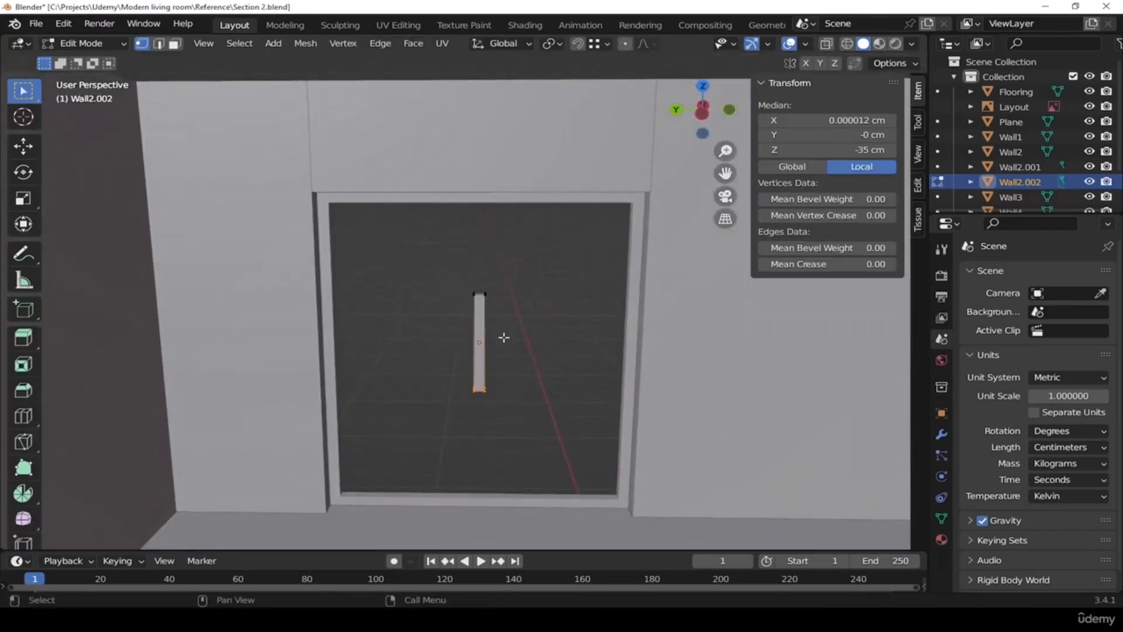
pyautogui.hotkey('alt', 'a')
pyautogui.moveTo(413, 253); pyautogui.dragTo(525, 313)
pyautogui.moveTo(525, 313); pyautogui.dragTo(577, 308, button='middle')
pyautogui.press('g')
pyautogui.press('z')
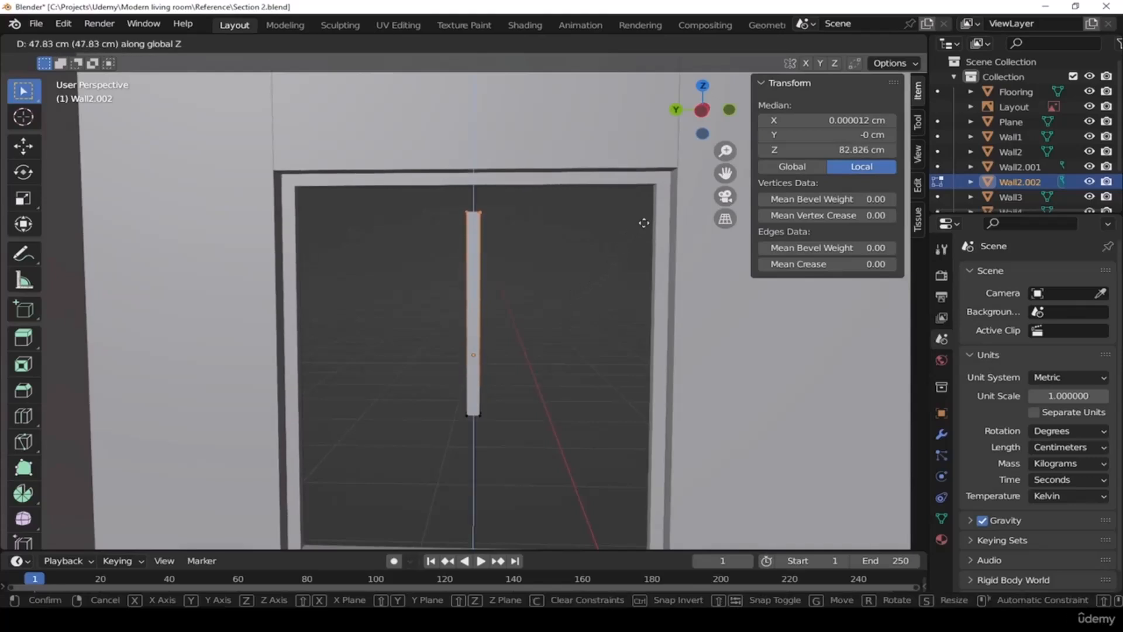
pyautogui.click(655, 192)
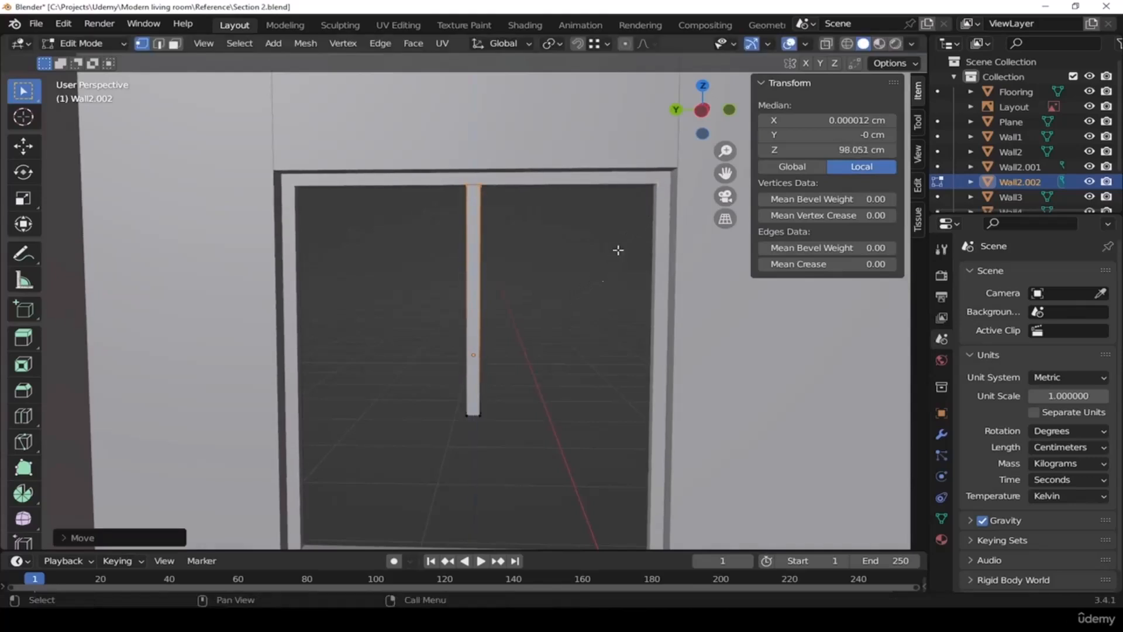
# Move the bar's bottom vertices down along Z, snapped to the frame's lower inner edge for a 216 cm height, and return to Object Mode
pyautogui.moveTo(546, 388); pyautogui.dragTo(525, 321, button='middle')
pyautogui.moveTo(522, 246); pyautogui.dragTo(463, 304)
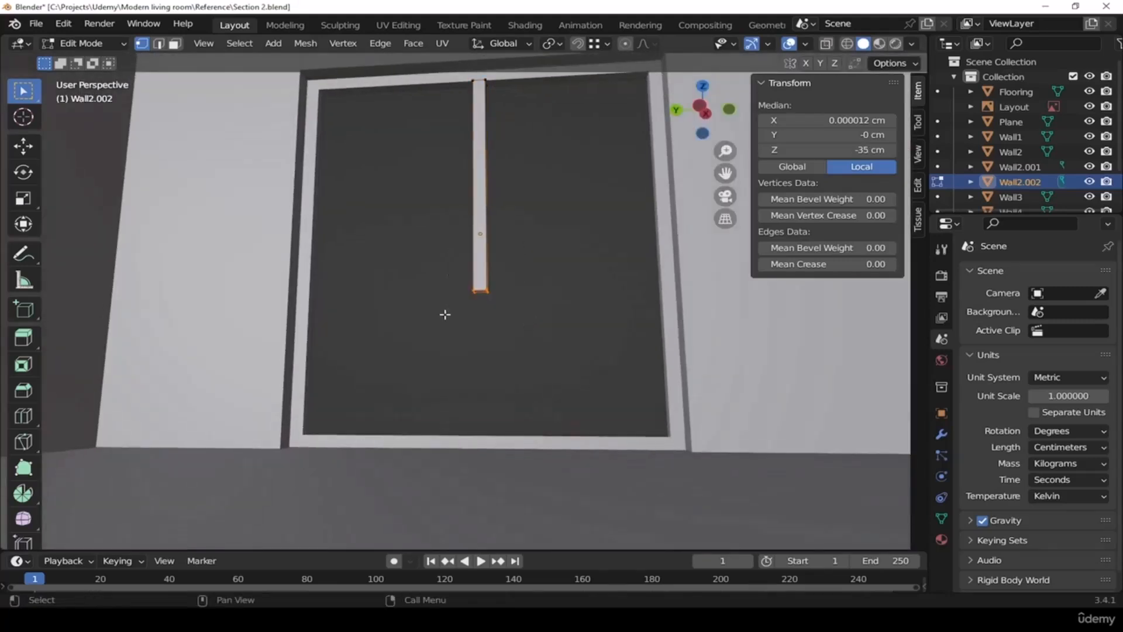
pyautogui.moveTo(516, 311)
pyautogui.mouseDown(button='middle')
pyautogui.moveTo(524, 331)
pyautogui.moveTo(519, 317)
pyautogui.mouseUp(button='middle')
pyautogui.press('g')
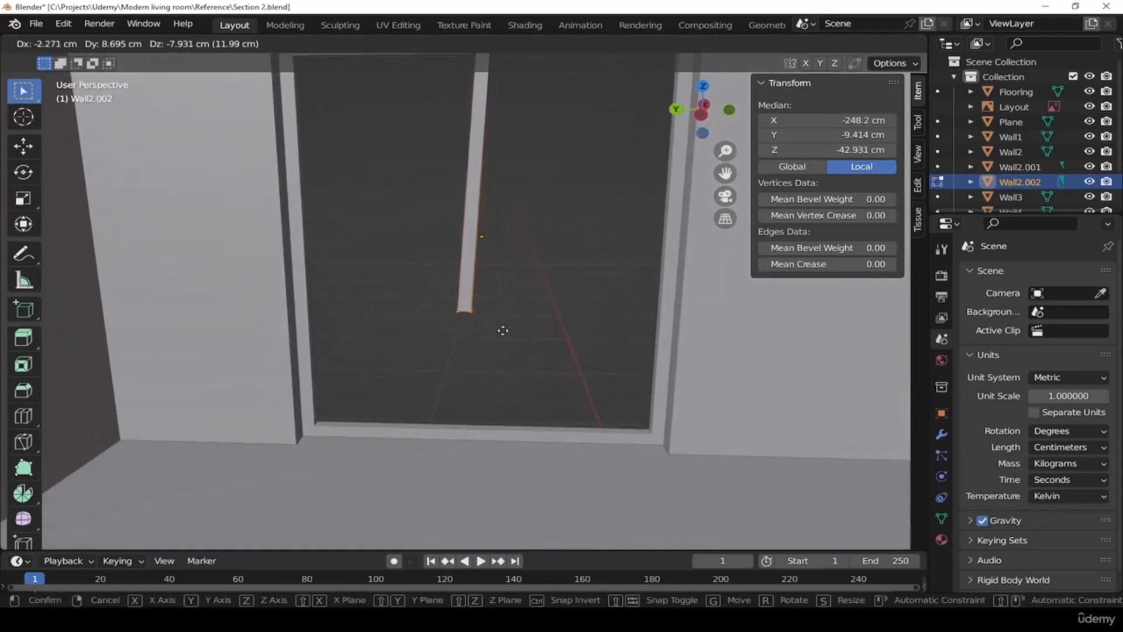
pyautogui.press('z')
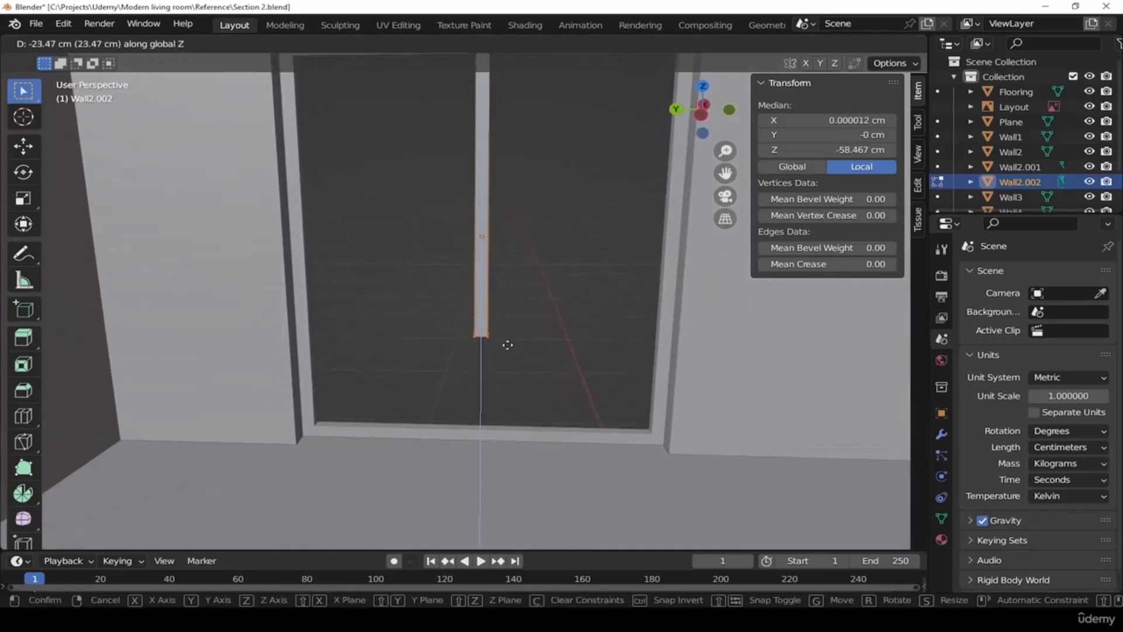
pyautogui.press('ctrl')
pyautogui.click(645, 426)
pyautogui.moveTo(573, 193); pyautogui.dragTo(550, 223, button='middle')
pyautogui.press('Tab')
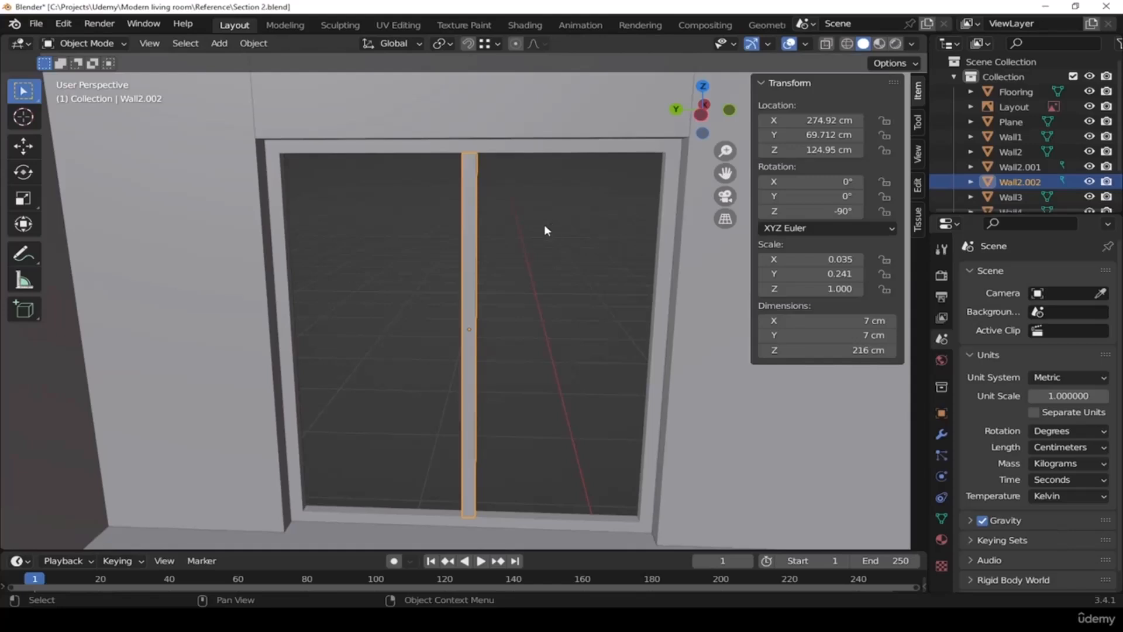
pyautogui.click(553, 274)
# Add a 200 cm square mesh plane at the world origin on the floor and enter Edit Mode on it
pyautogui.moveTo(553, 319); pyautogui.dragTo(562, 274, button='middle')
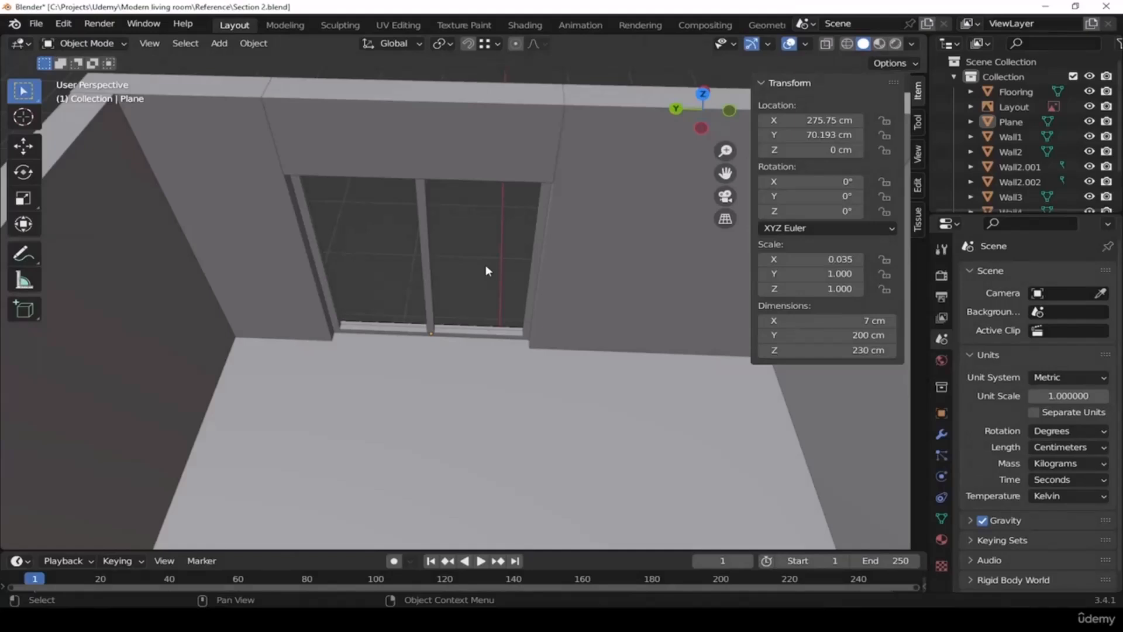
pyautogui.moveTo(495, 334); pyautogui.dragTo(468, 350, button='middle')
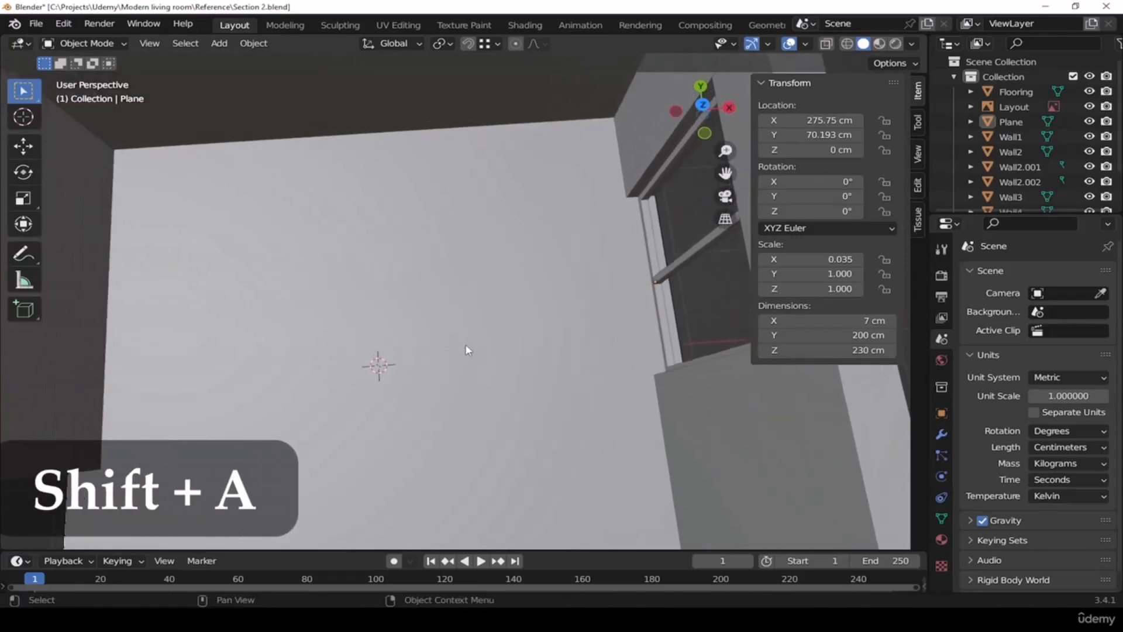
pyautogui.hotkey('shift', 'a')
pyautogui.moveTo(445, 303)
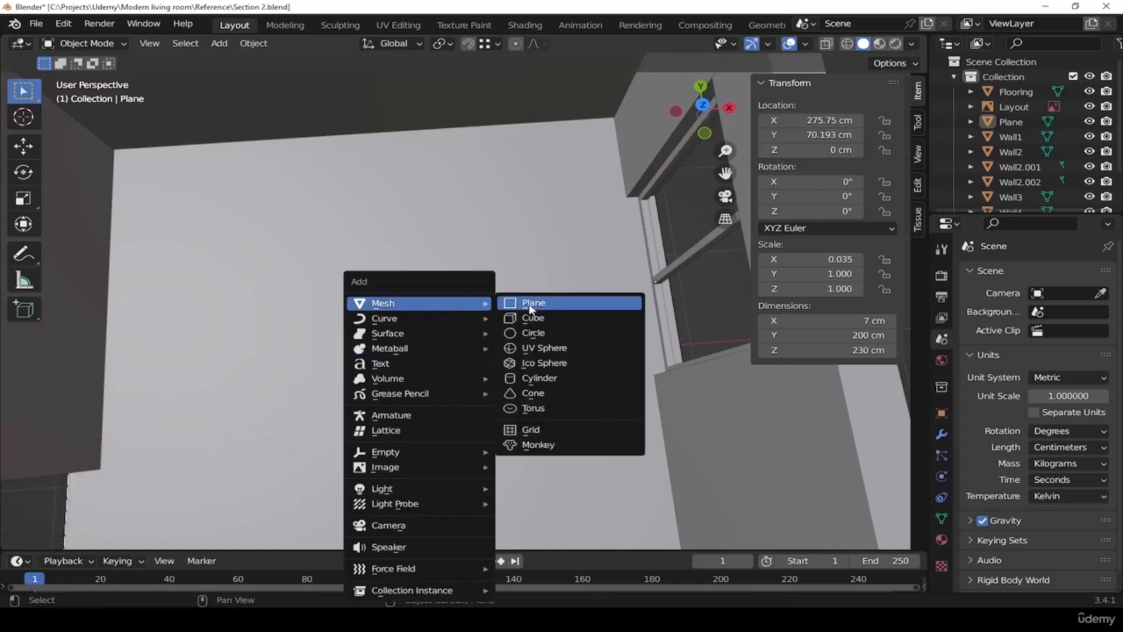
pyautogui.click(557, 310)
pyautogui.moveTo(516, 325); pyautogui.dragTo(513, 366, button='middle')
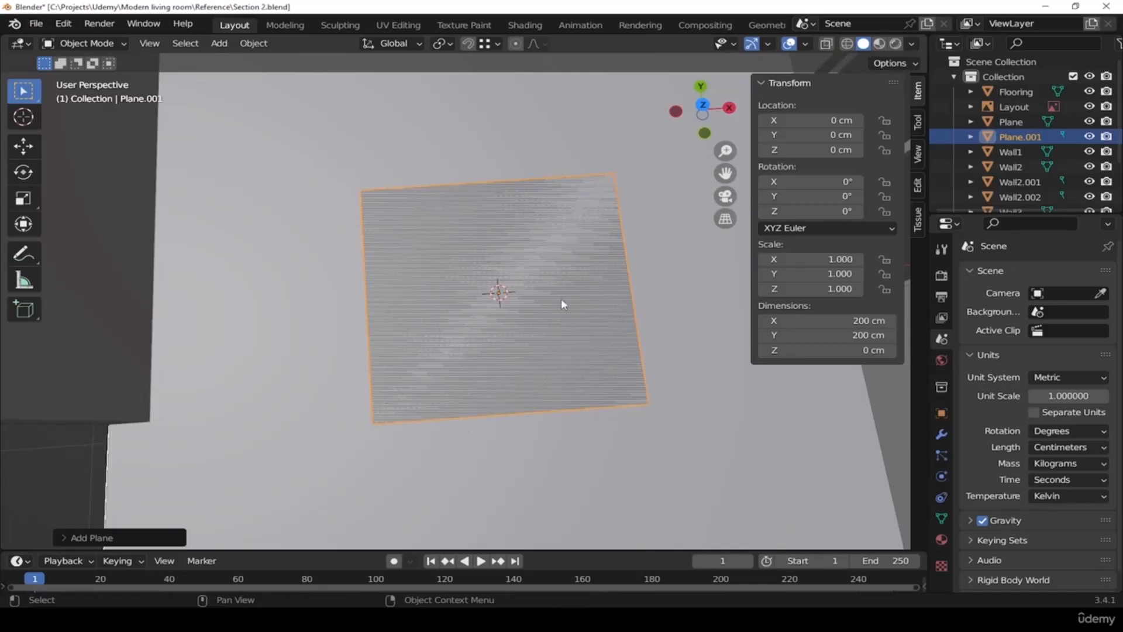
pyautogui.keyDown('shift'); pyautogui.moveTo(544, 327); pyautogui.dragTo(544, 336, button='middle'); pyautogui.keyUp('shift')
pyautogui.press('Tab')
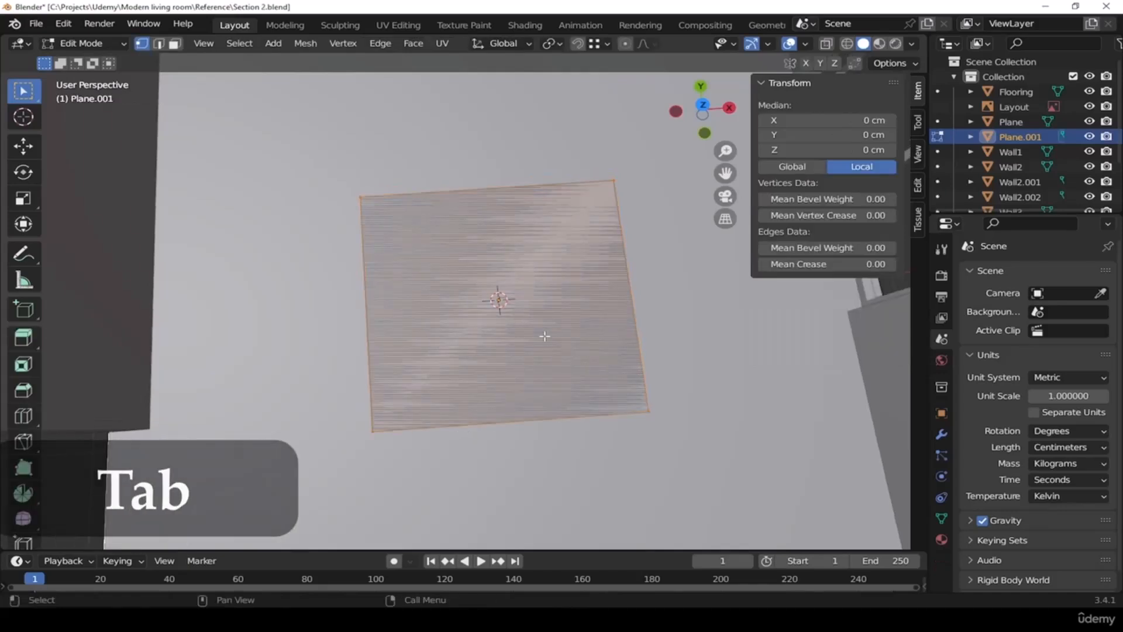
# Select all of the new floor plane's geometry and extrude it 1 cm upward along its normal
pyautogui.moveTo(523, 377)
pyautogui.mouseDown(button='middle')
pyautogui.moveTo(532, 338)
pyautogui.moveTo(527, 348)
pyautogui.mouseUp(button='middle')
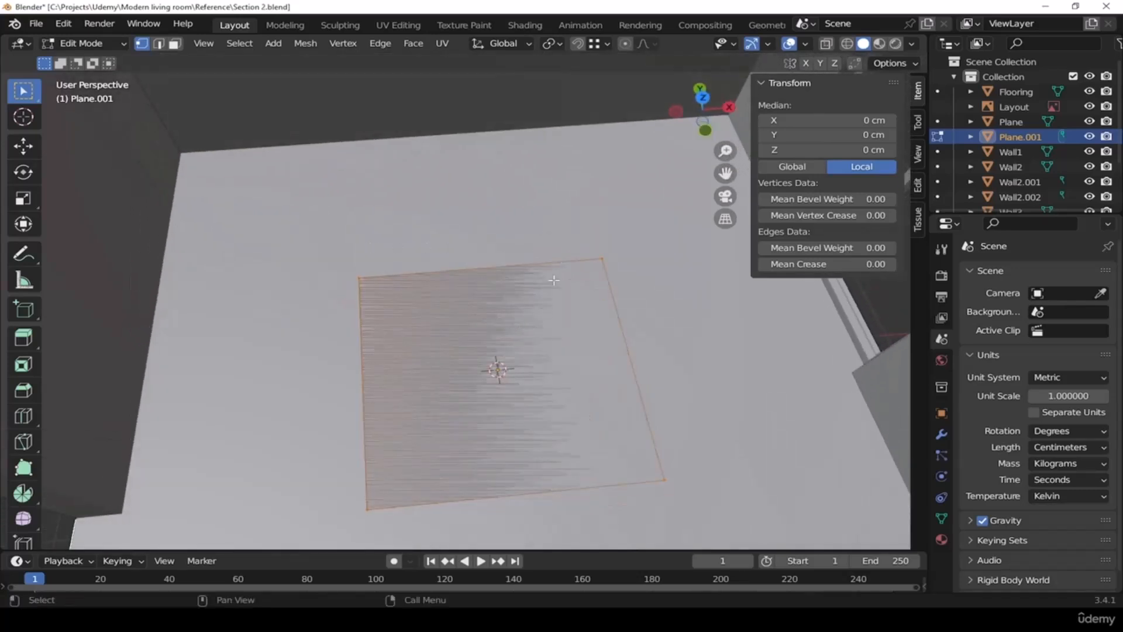
pyautogui.click(454, 218)
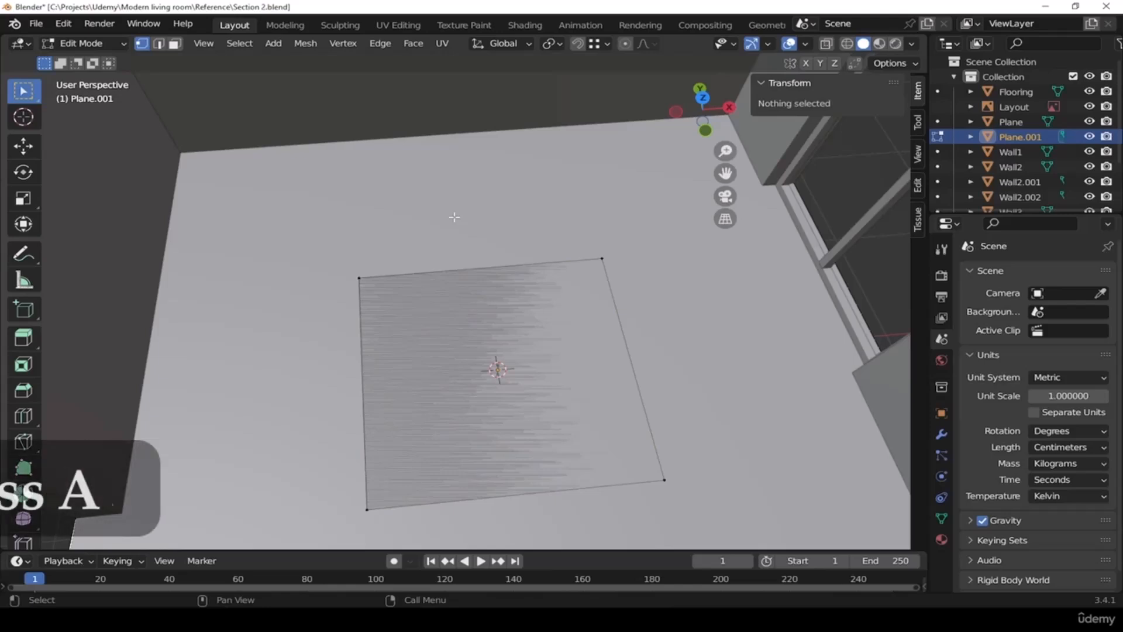
pyautogui.press('a')
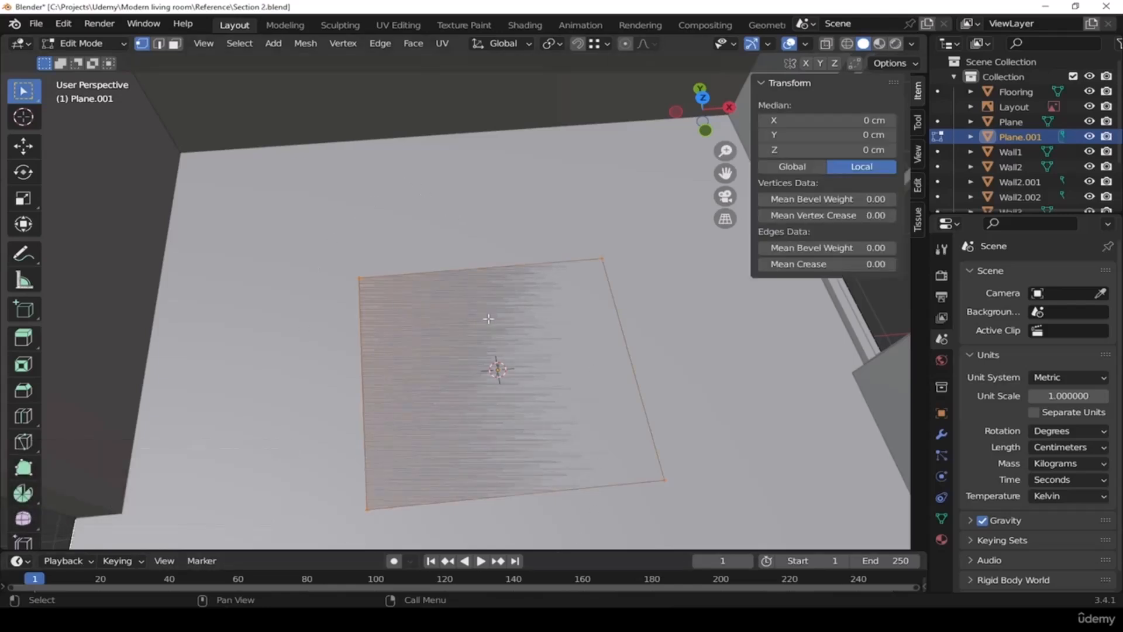
pyautogui.press('e')
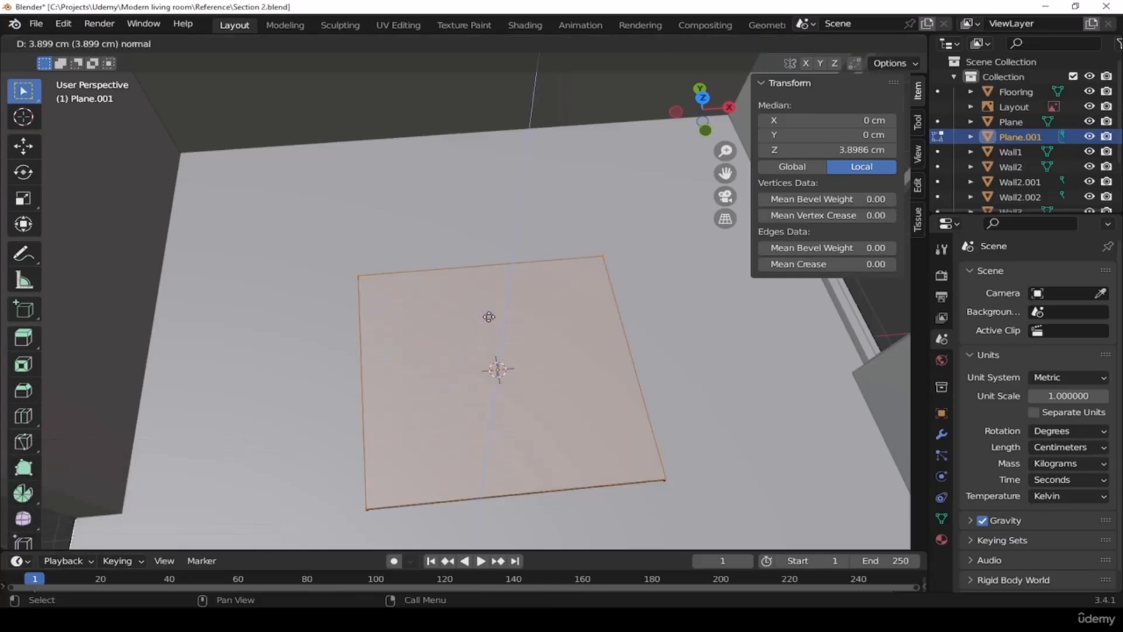
pyautogui.write('1')
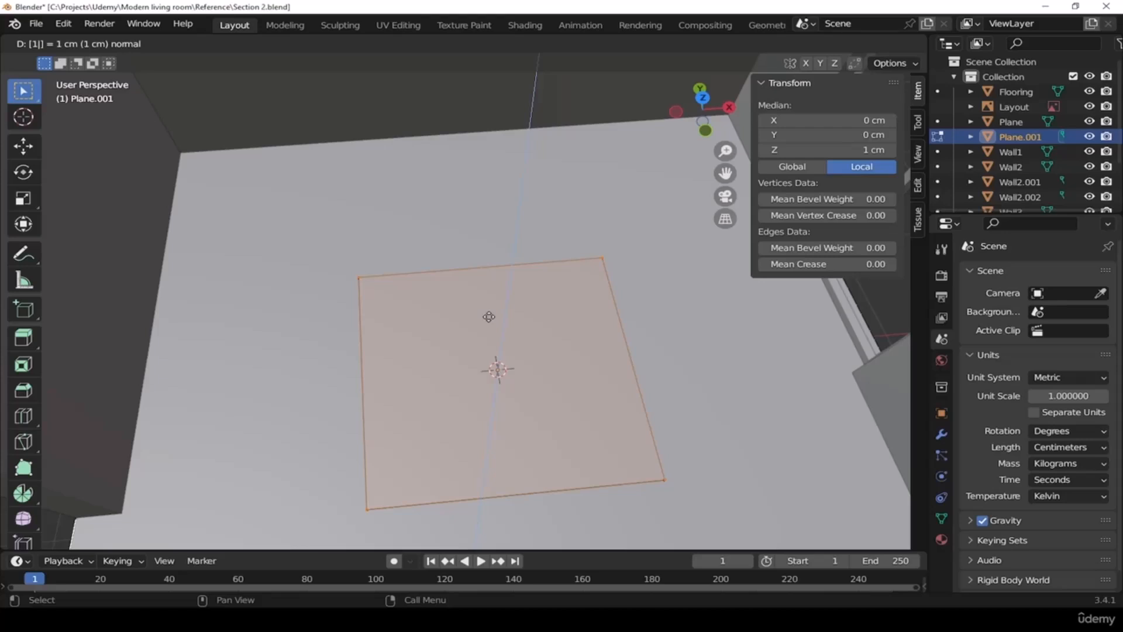
pyautogui.press('Return')
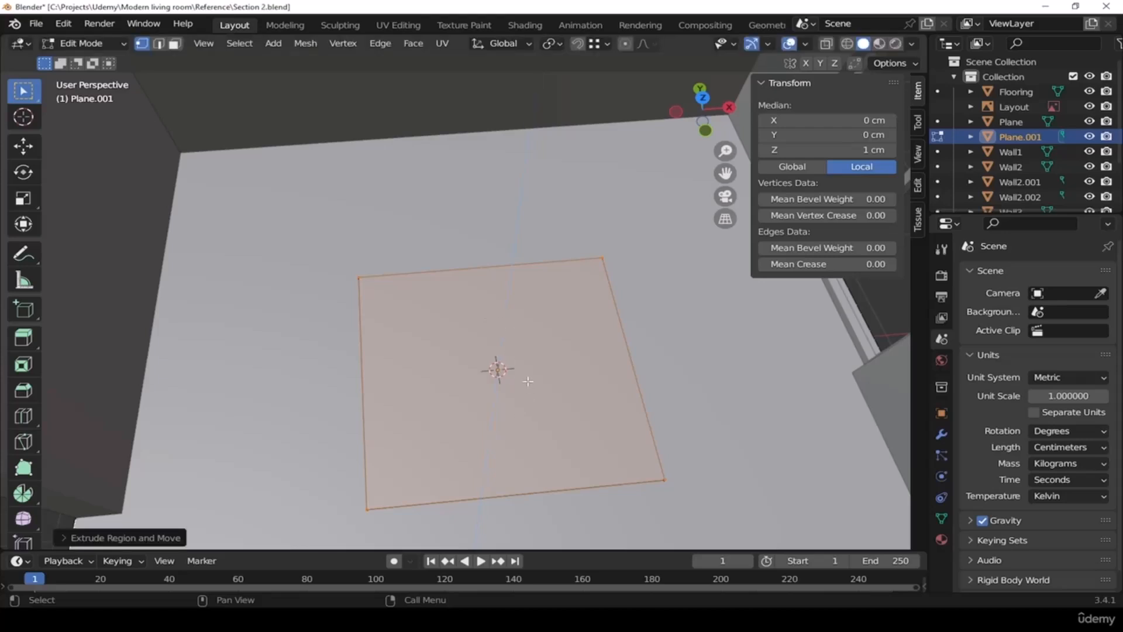
# Leave mesh editing and rotate the 200 × 200 cm panel 90° about the global X axis so it stands upright
pyautogui.press('Tab')
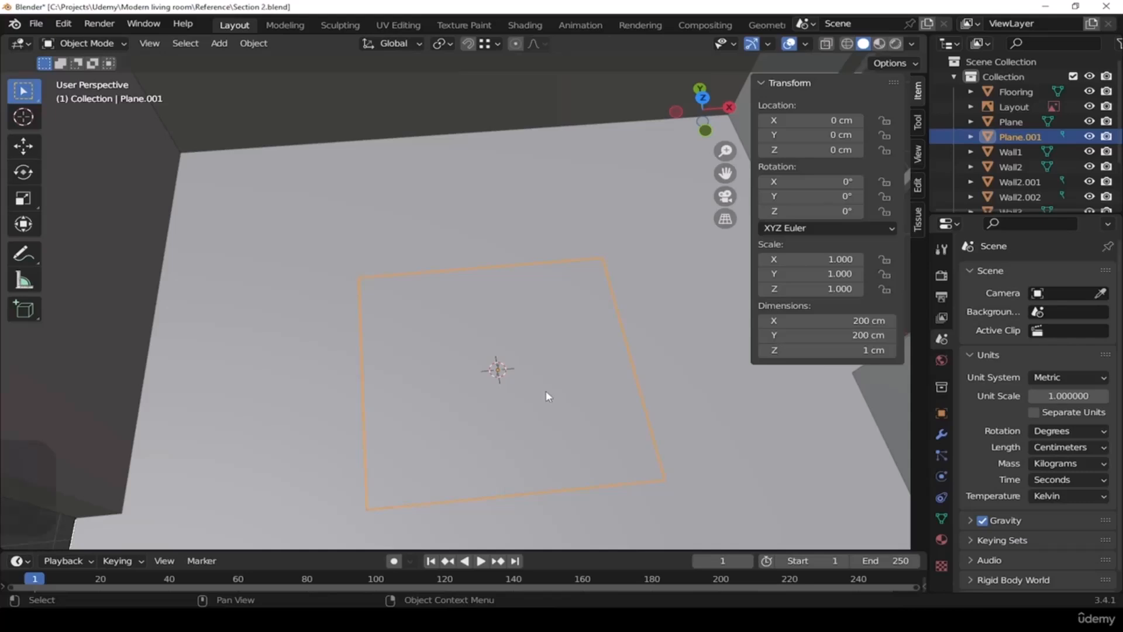
pyautogui.press('r')
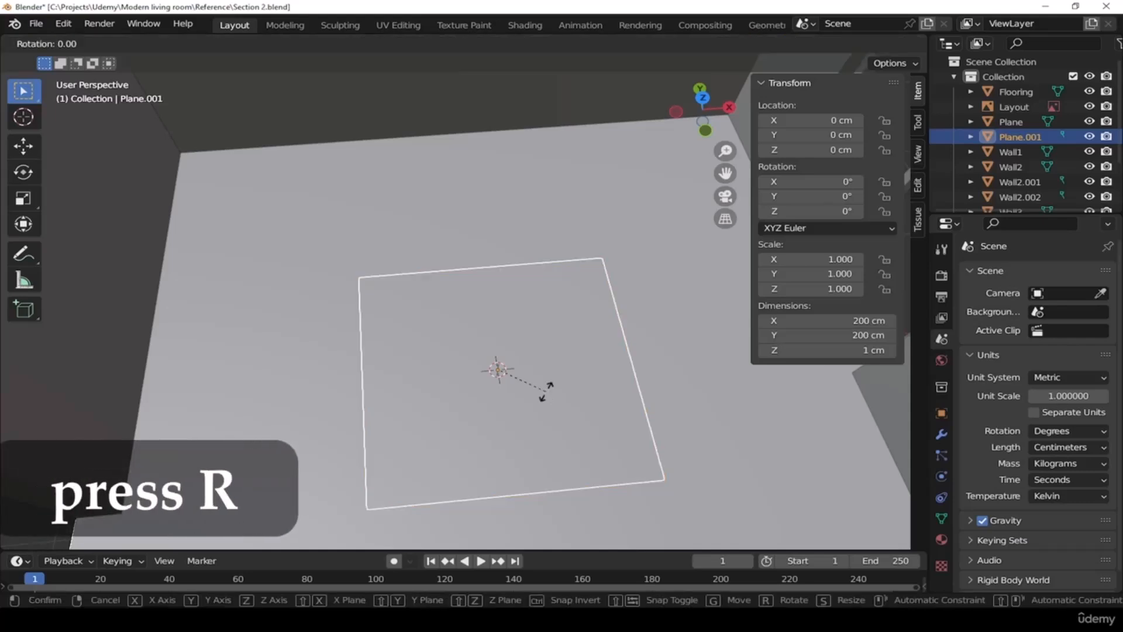
pyautogui.press('x')
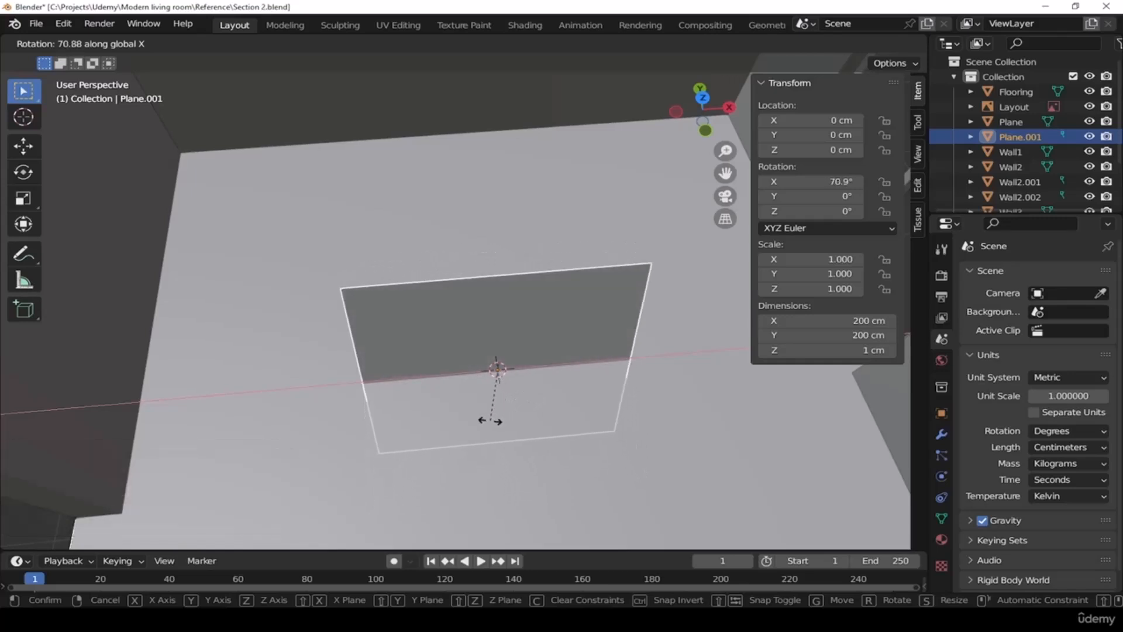
pyautogui.write('90')
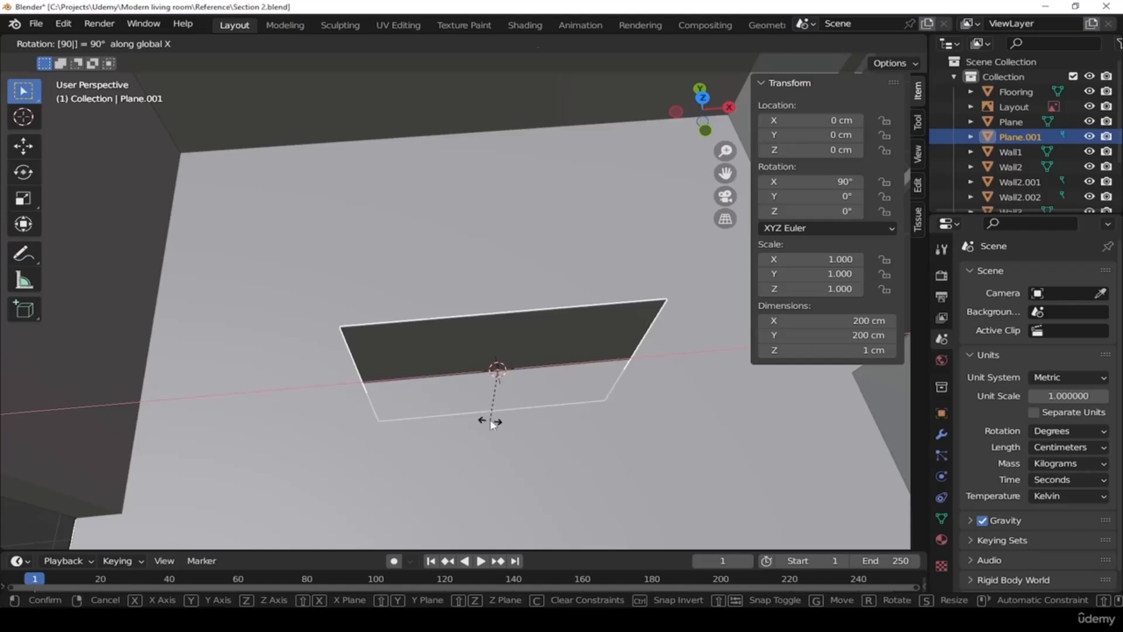
pyautogui.press('Return')
# Rotate the upright panel 90° about the global Z axis
pyautogui.moveTo(539, 405); pyautogui.dragTo(594, 398, button='middle')
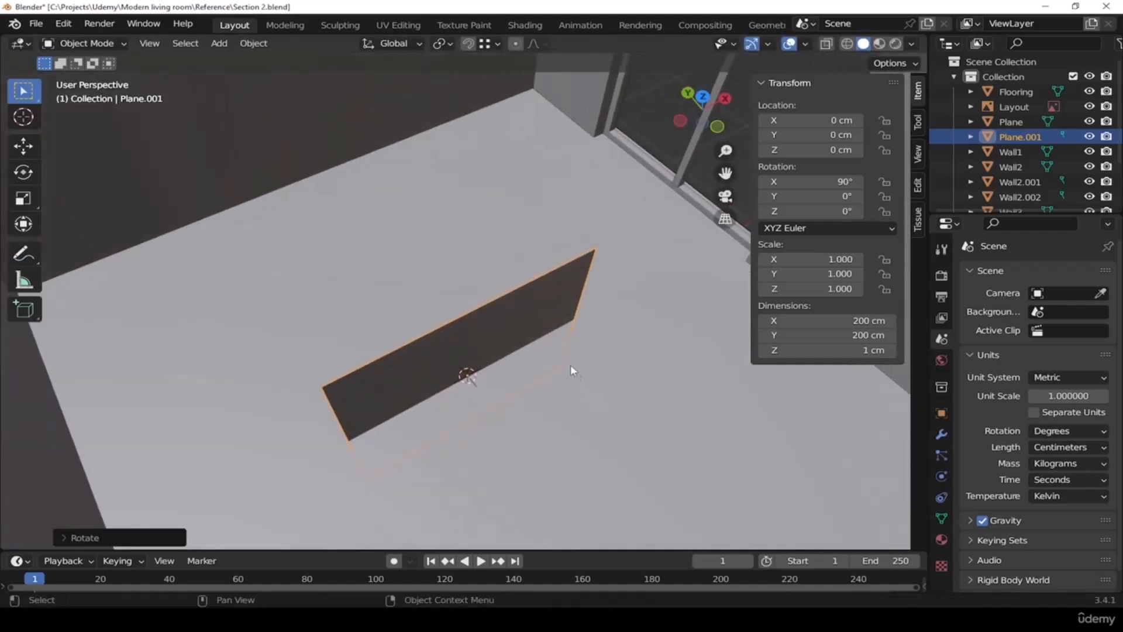
pyautogui.press('r')
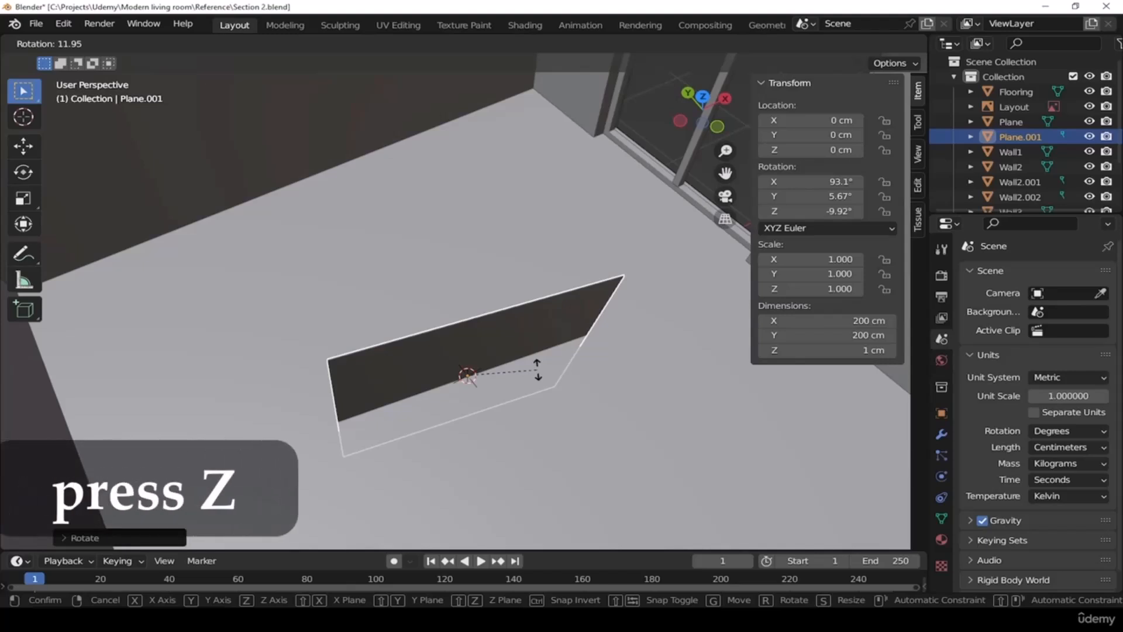
pyautogui.press('z')
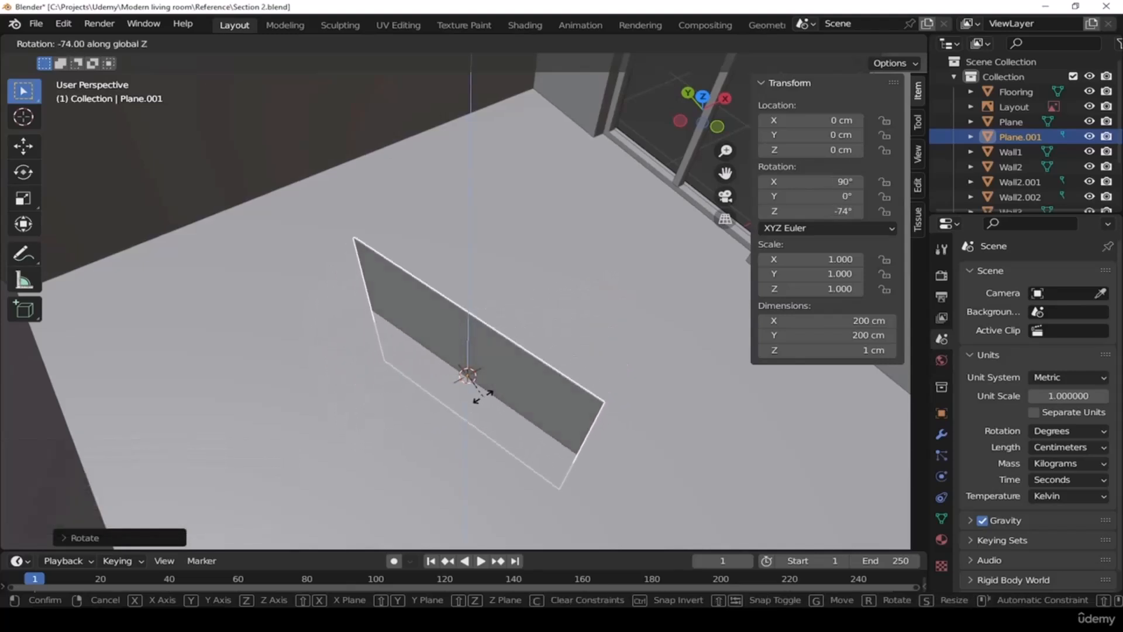
pyautogui.write('90')
pyautogui.press('Return')
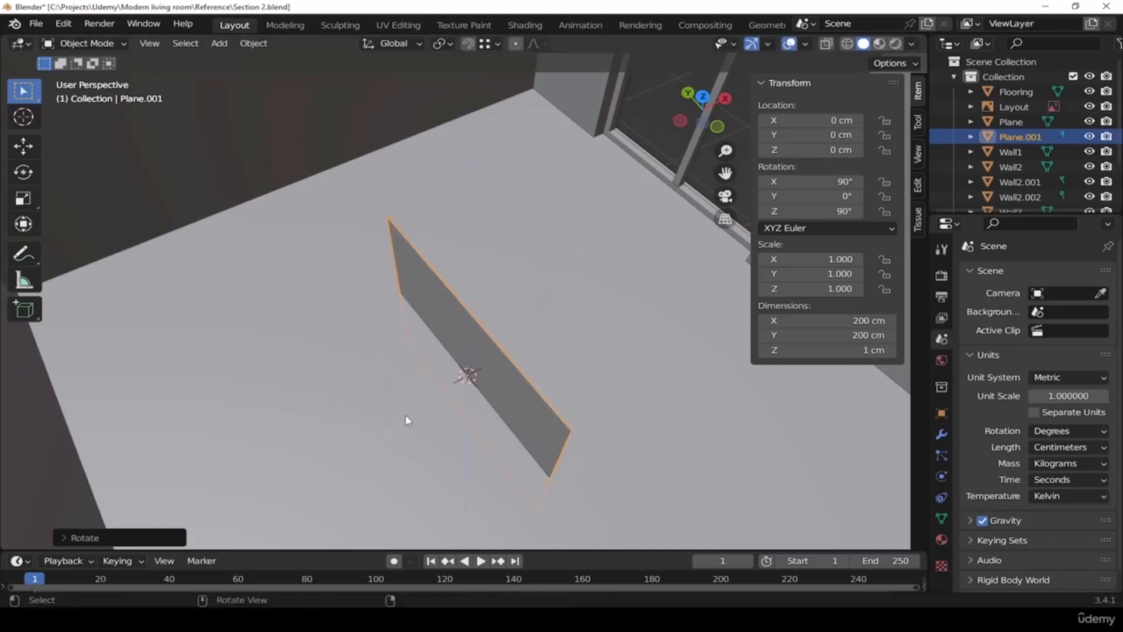
# Move the panel in top view into the window opening of the right wall, at about X 275.2 cm, Y 69 cm
pyautogui.moveTo(421, 424)
pyautogui.mouseDown(button='middle')
pyautogui.moveTo(520, 415)
pyautogui.moveTo(436, 417)
pyautogui.mouseUp(button='middle')
pyautogui.press('`')
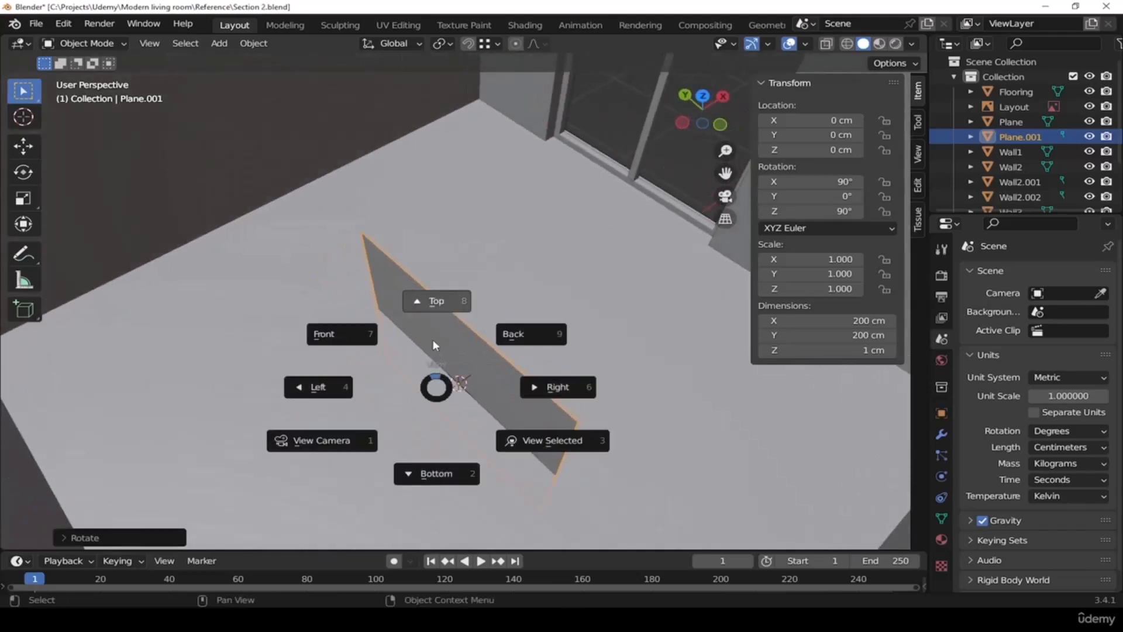
pyautogui.click(433, 345)
pyautogui.scroll(-4, 421, 378)
pyautogui.keyDown('shift'); pyautogui.moveTo(618, 347); pyautogui.dragTo(510, 369, button='middle'); pyautogui.keyUp('shift')
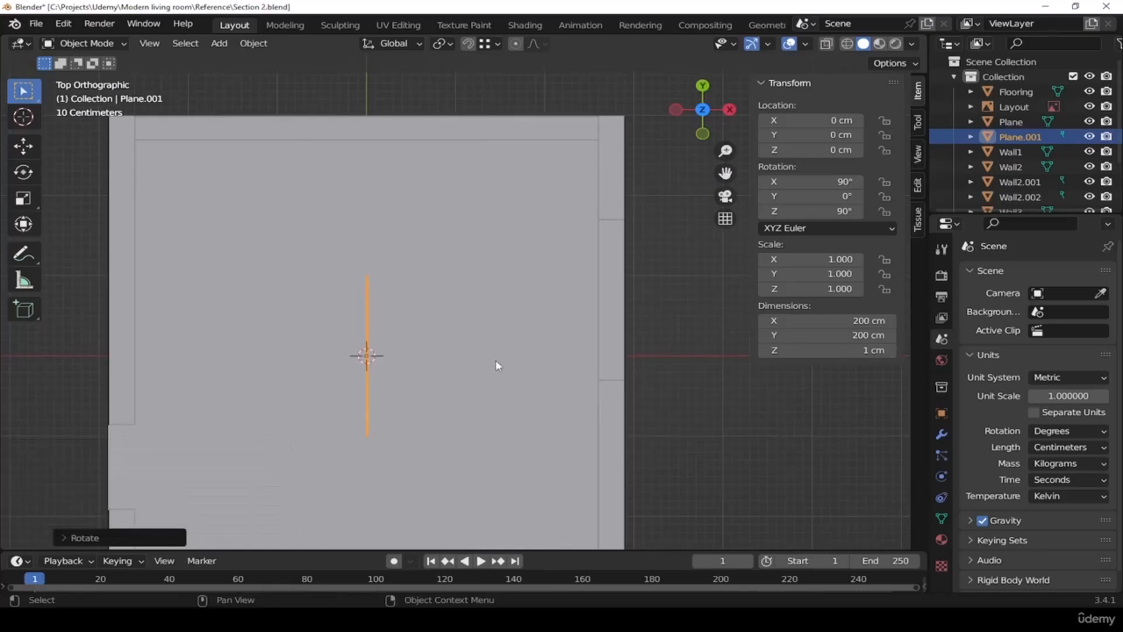
pyautogui.press('g')
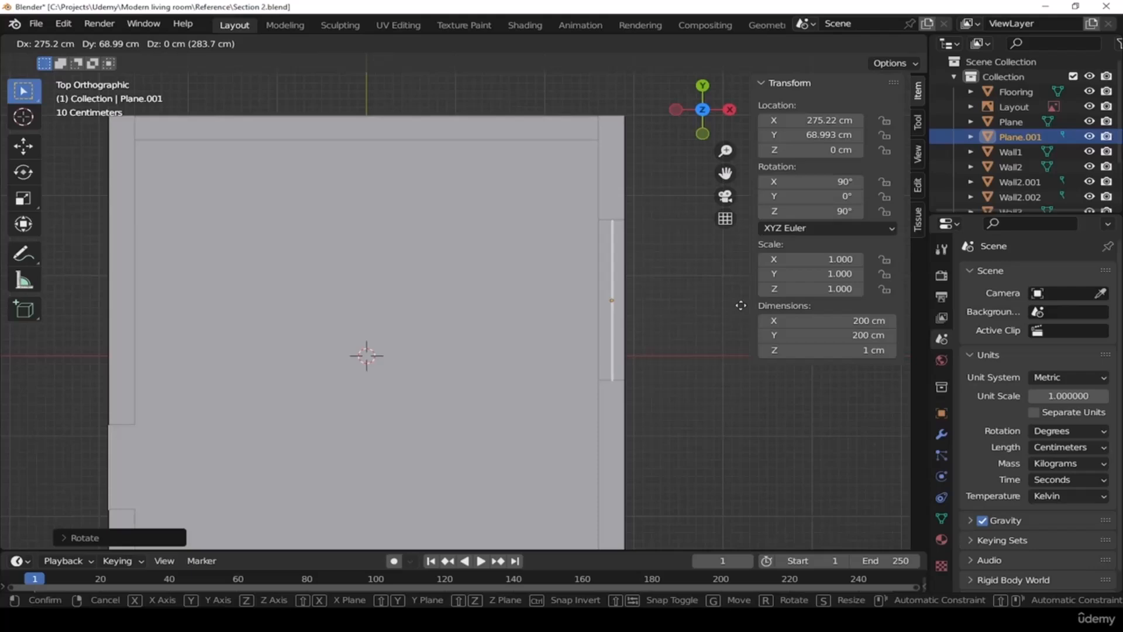
pyautogui.click(741, 305)
# Raise the panel 123 cm along Z, snapping its upper edge to the window frame's inner upper edge
pyautogui.moveTo(716, 304); pyautogui.dragTo(585, 278, button='middle')
pyautogui.scroll(3, 445, 281)
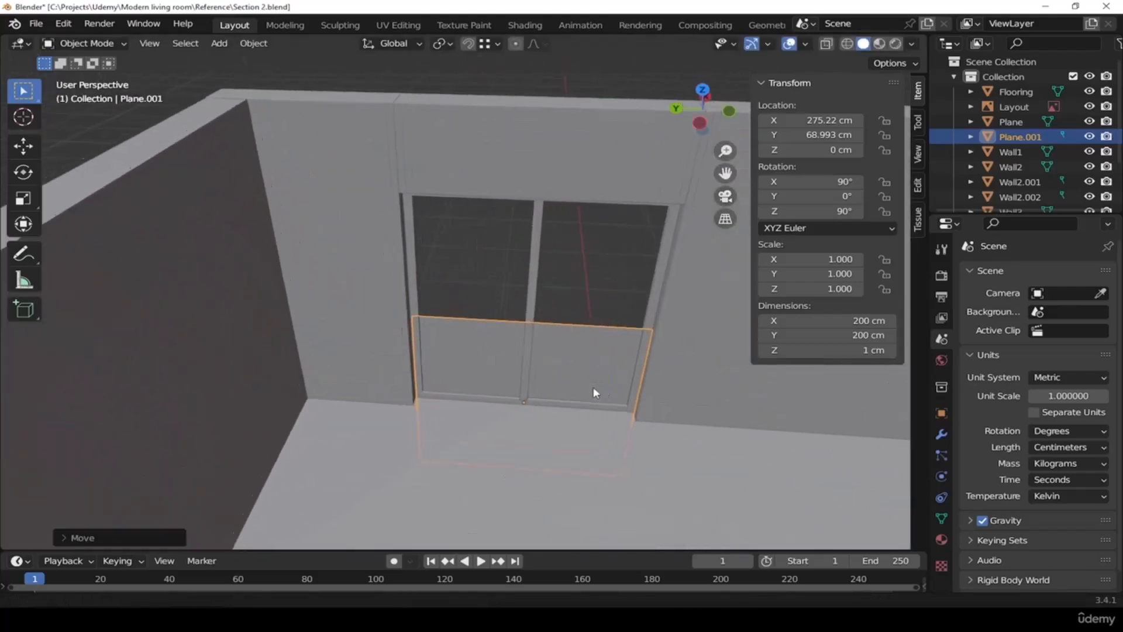
pyautogui.moveTo(572, 385); pyautogui.dragTo(549, 403, button='middle')
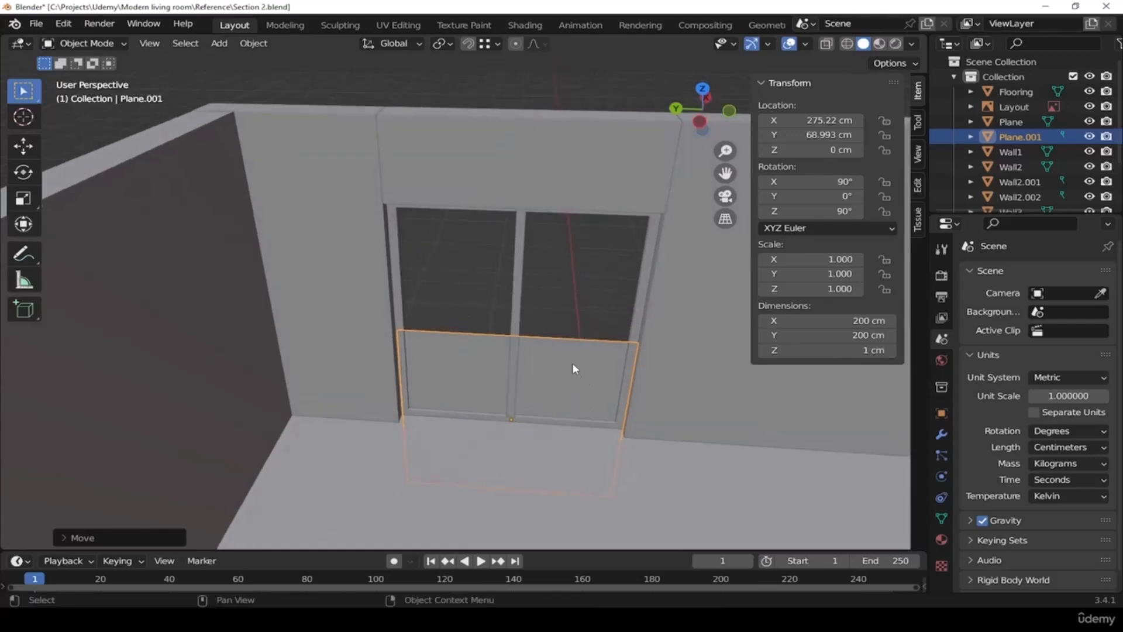
pyautogui.press('g')
pyautogui.press('z')
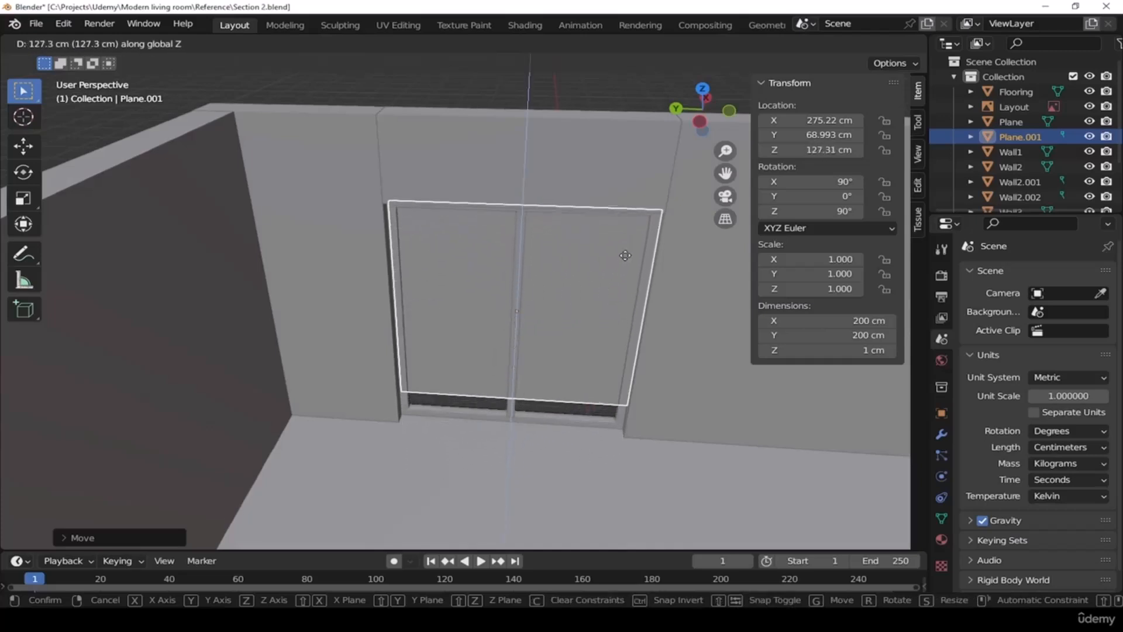
pyautogui.press('ctrl')
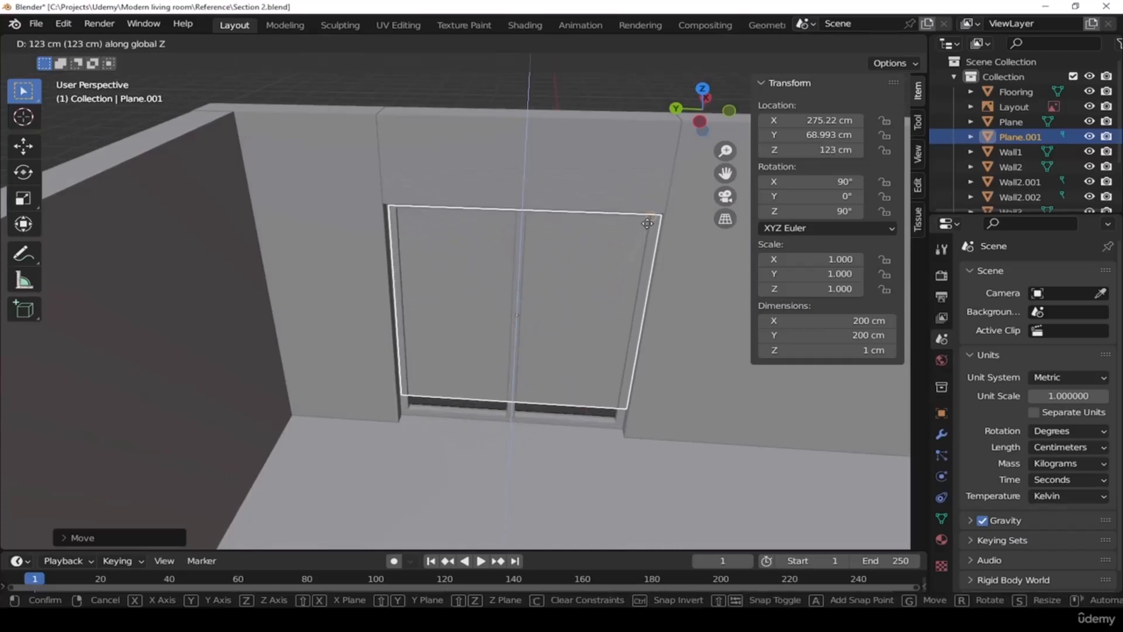
pyautogui.click(648, 222)
# In wireframe mesh editing, move the panel's left-side vertices inward along Y, snapping them to the window frame's inner left edge
pyautogui.scroll(5, 608, 228)
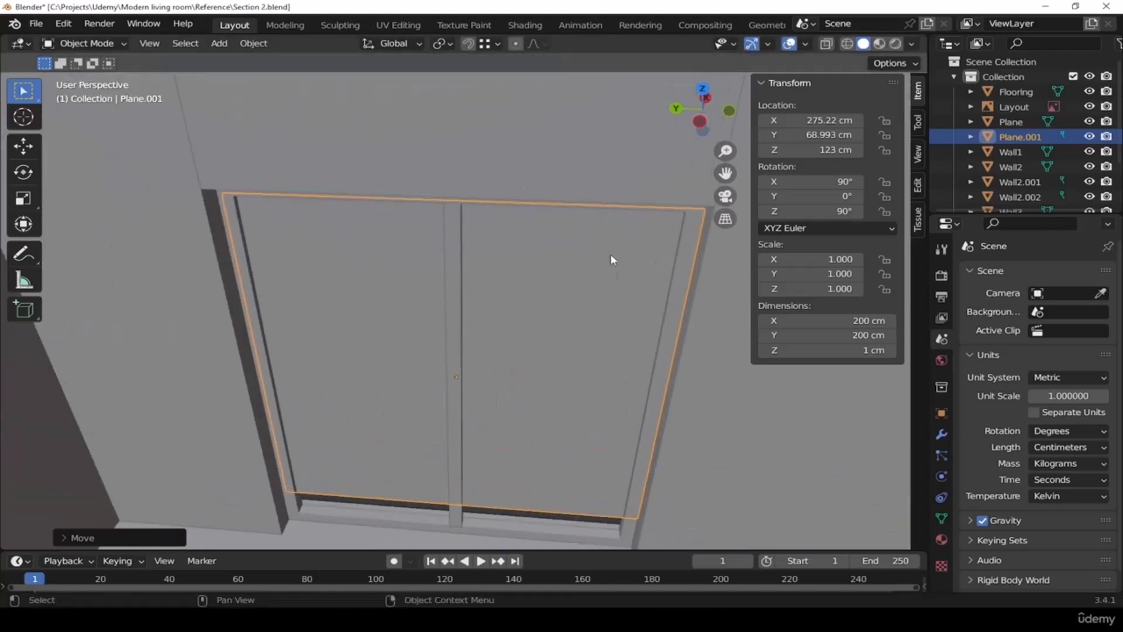
pyautogui.keyDown('shift'); pyautogui.moveTo(576, 335); pyautogui.dragTo(598, 190, button='middle'); pyautogui.keyUp('shift')
pyautogui.scroll(-3, 566, 168)
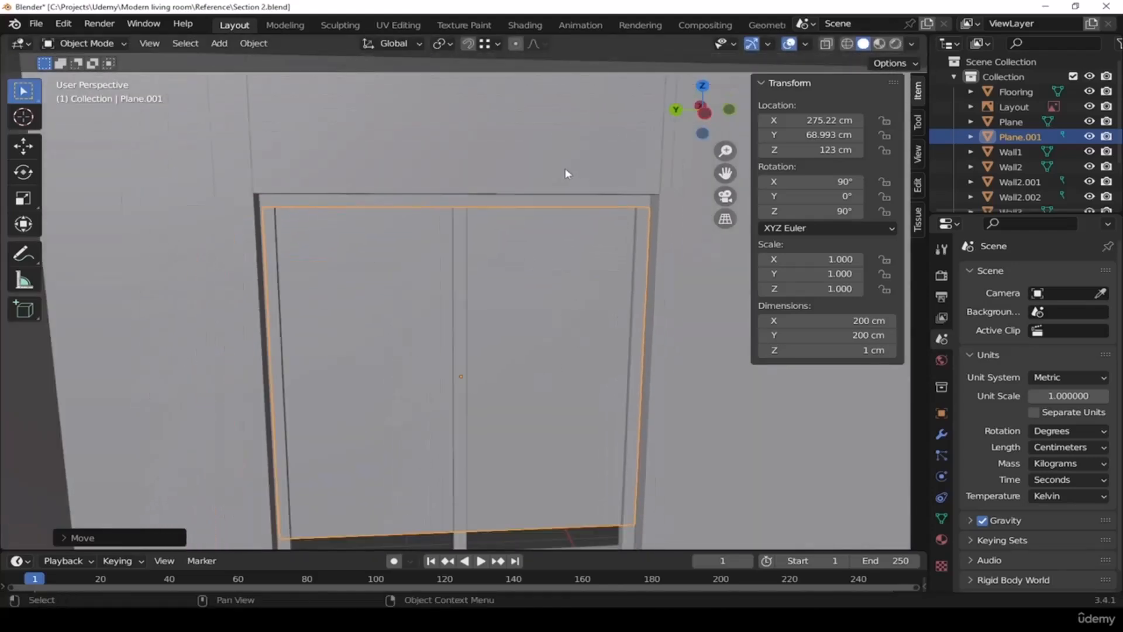
pyautogui.moveTo(524, 371); pyautogui.dragTo(507, 433, button='middle')
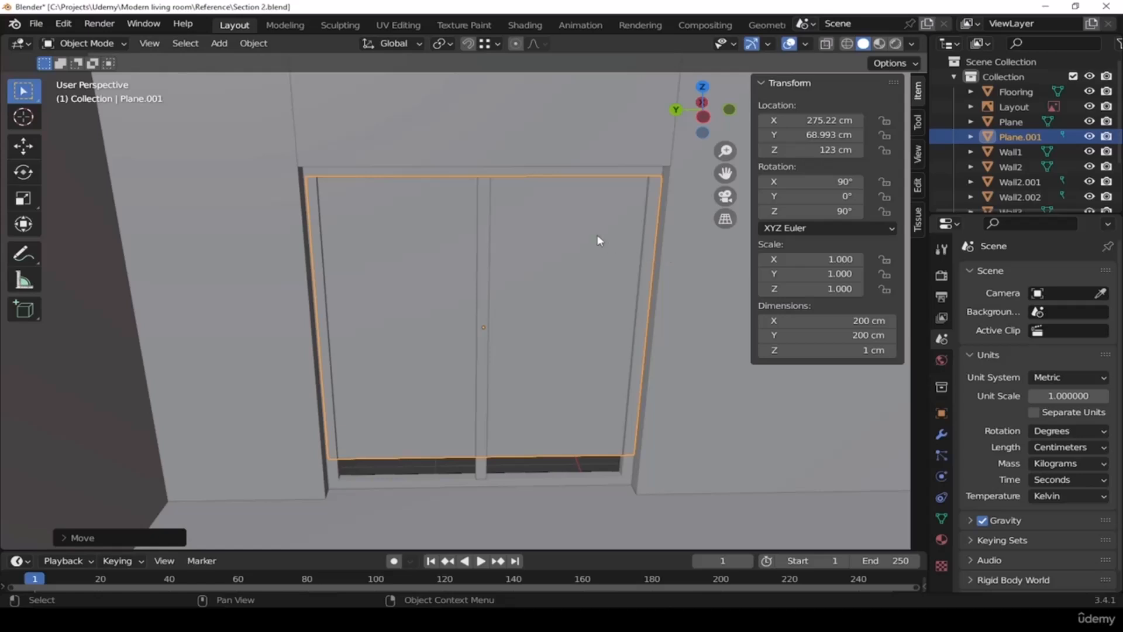
pyautogui.press('Tab')
pyautogui.press('z')
pyautogui.click(452, 313)
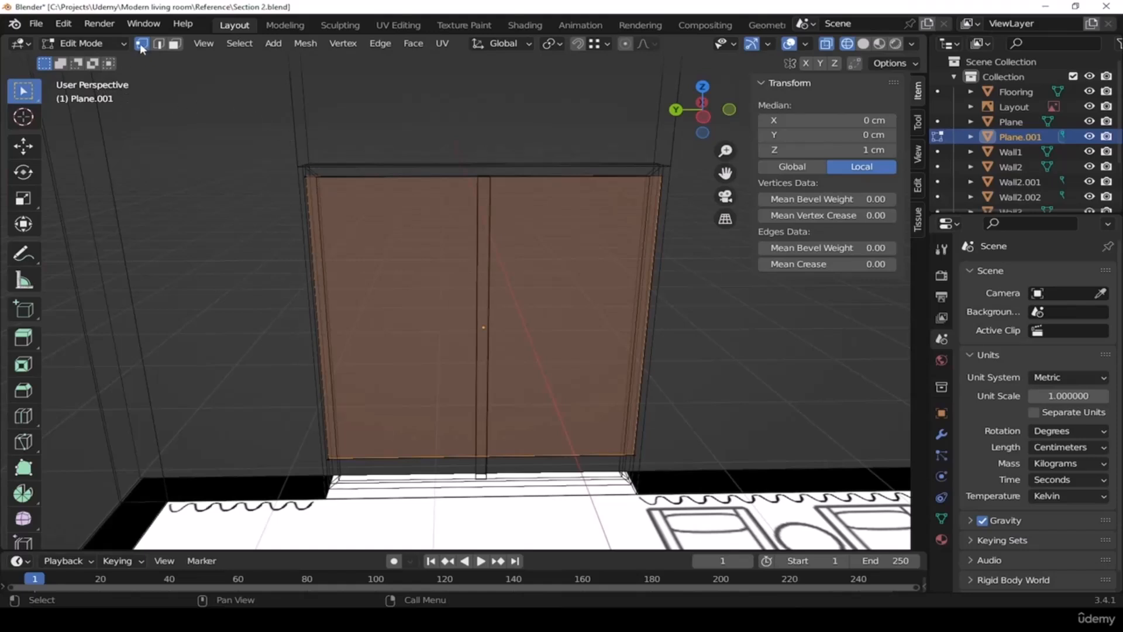
pyautogui.moveTo(222, 91); pyautogui.dragTo(389, 538)
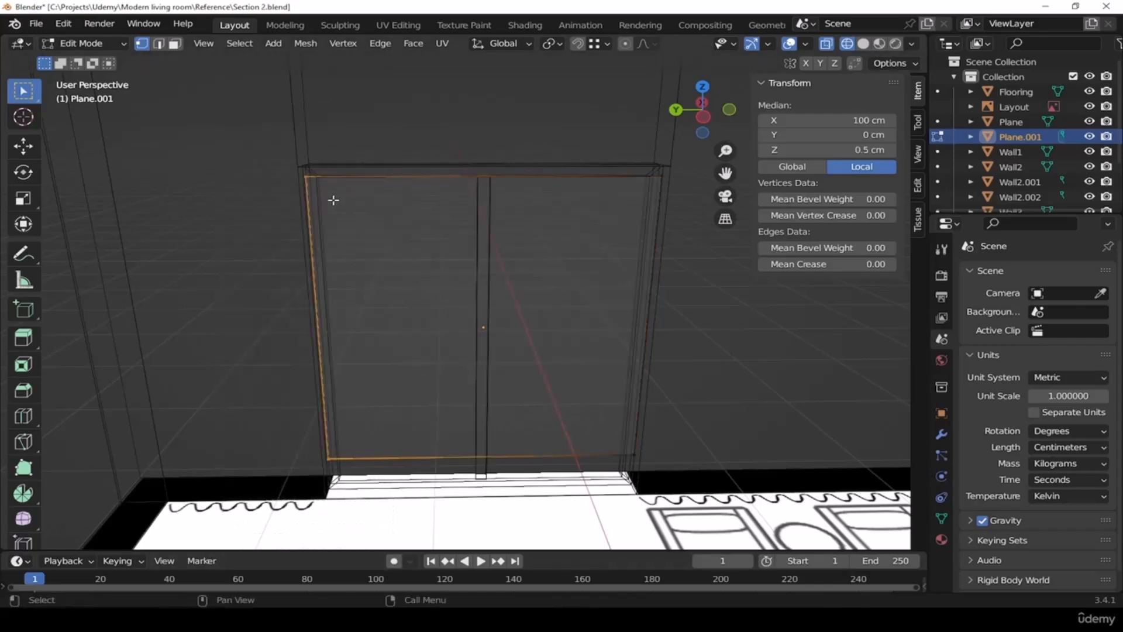
pyautogui.press('g')
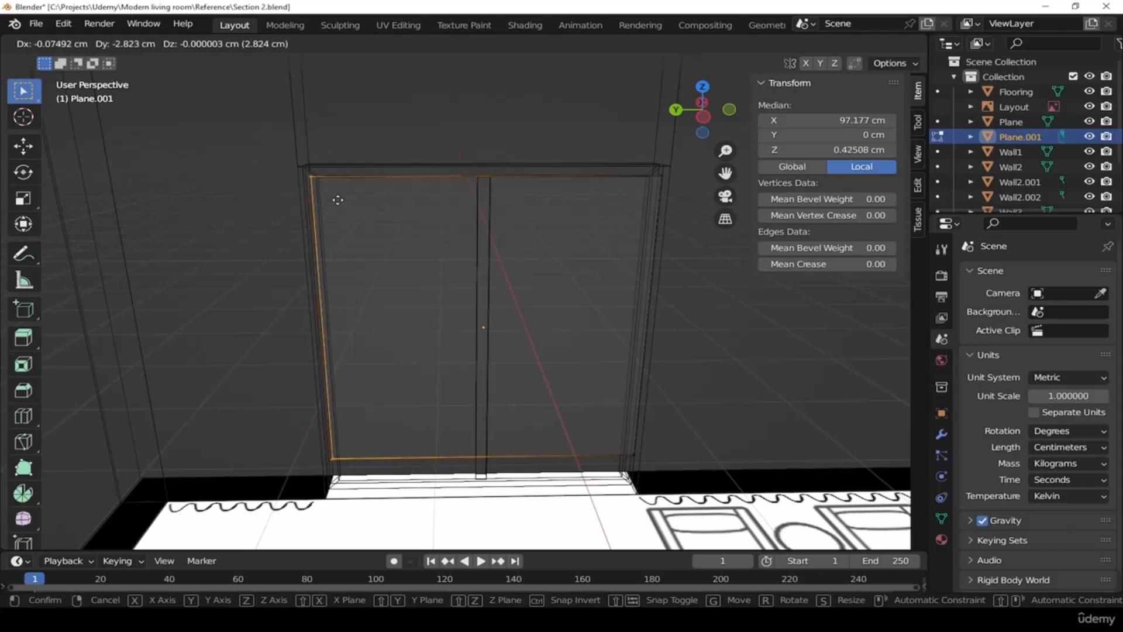
pyautogui.press('y')
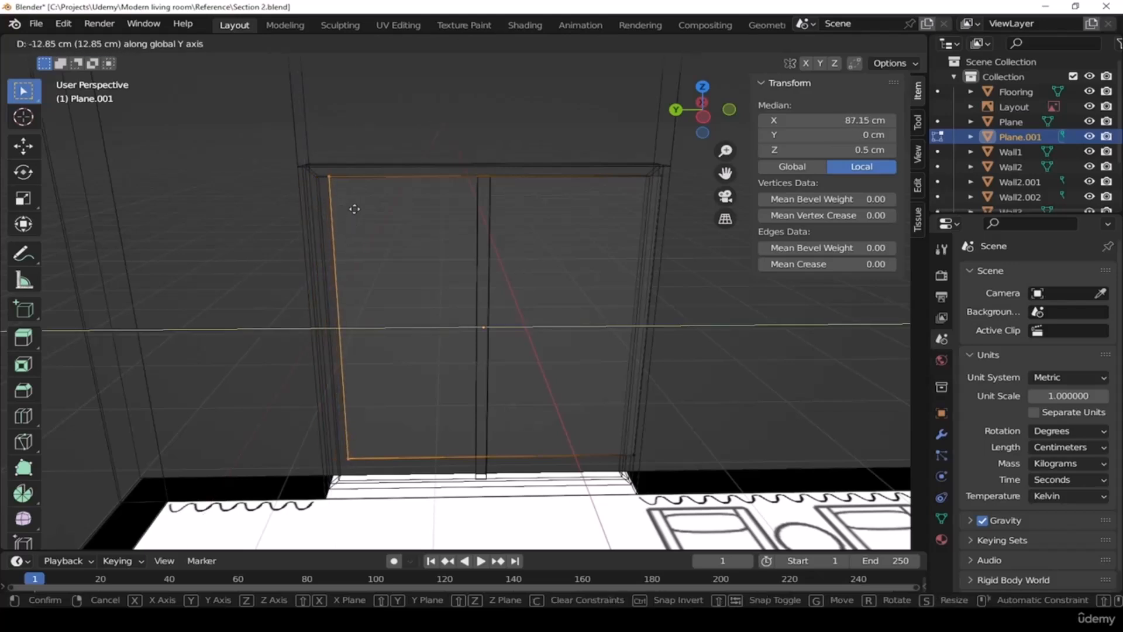
pyautogui.press('ctrl')
pyautogui.click(329, 182)
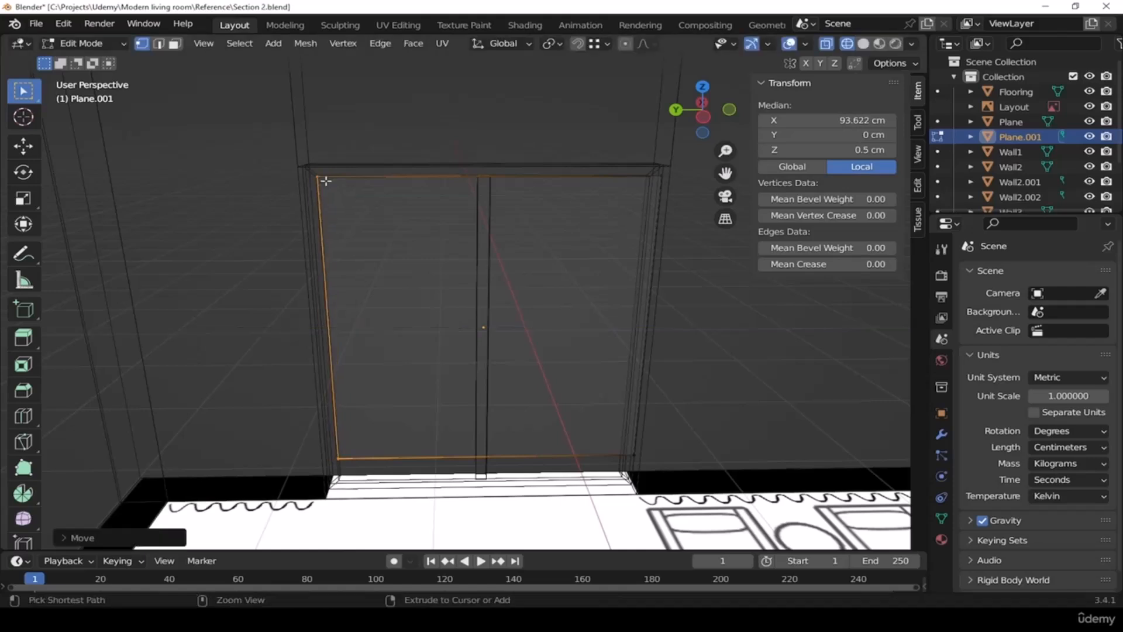
# Move the panel's right-side vertices about 7.8 cm inward along Y, snapping them to the frame's inner right edge
pyautogui.keyDown('shift'); pyautogui.moveTo(601, 304); pyautogui.dragTo(469, 298, button='middle'); pyautogui.keyUp('shift')
pyautogui.moveTo(482, 130); pyautogui.dragTo(691, 510)
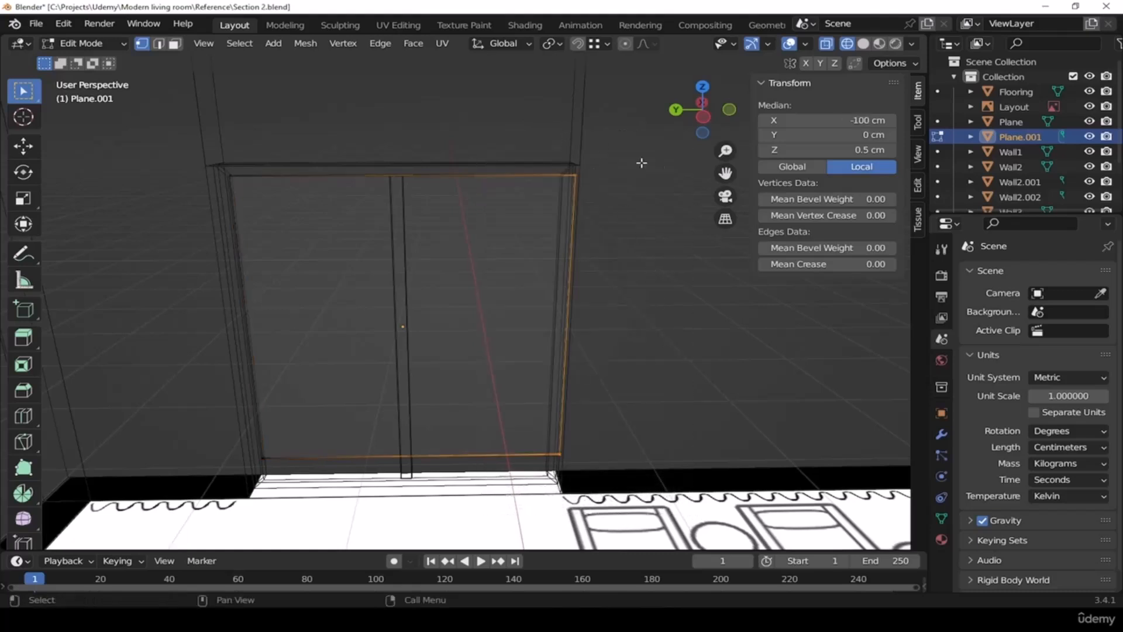
pyautogui.press('g')
pyautogui.press('y')
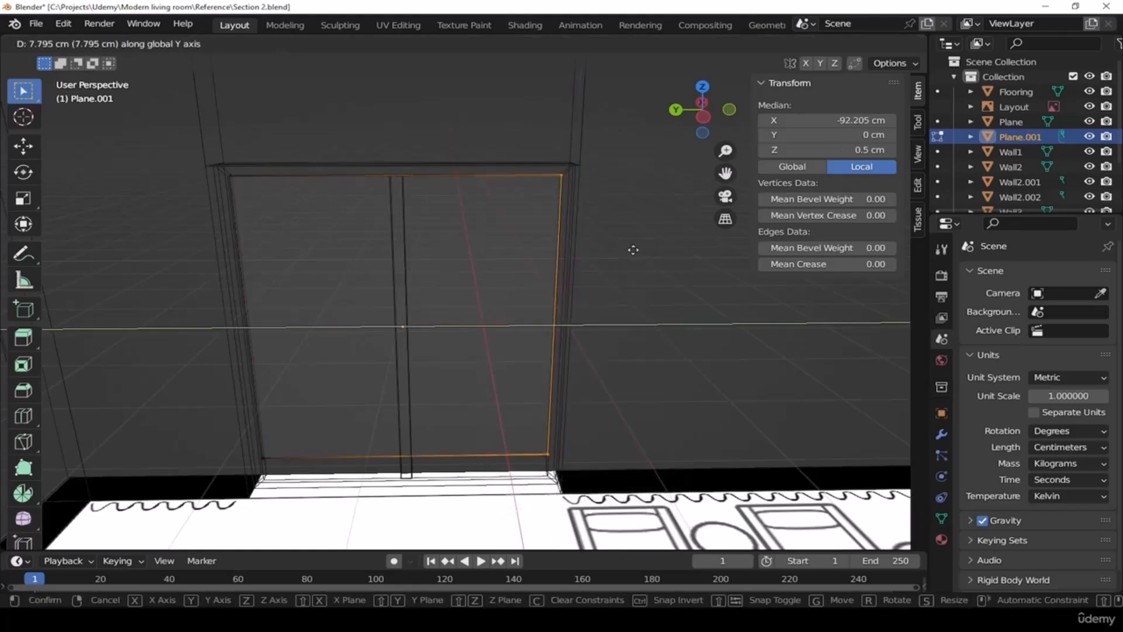
pyautogui.press('ctrl')
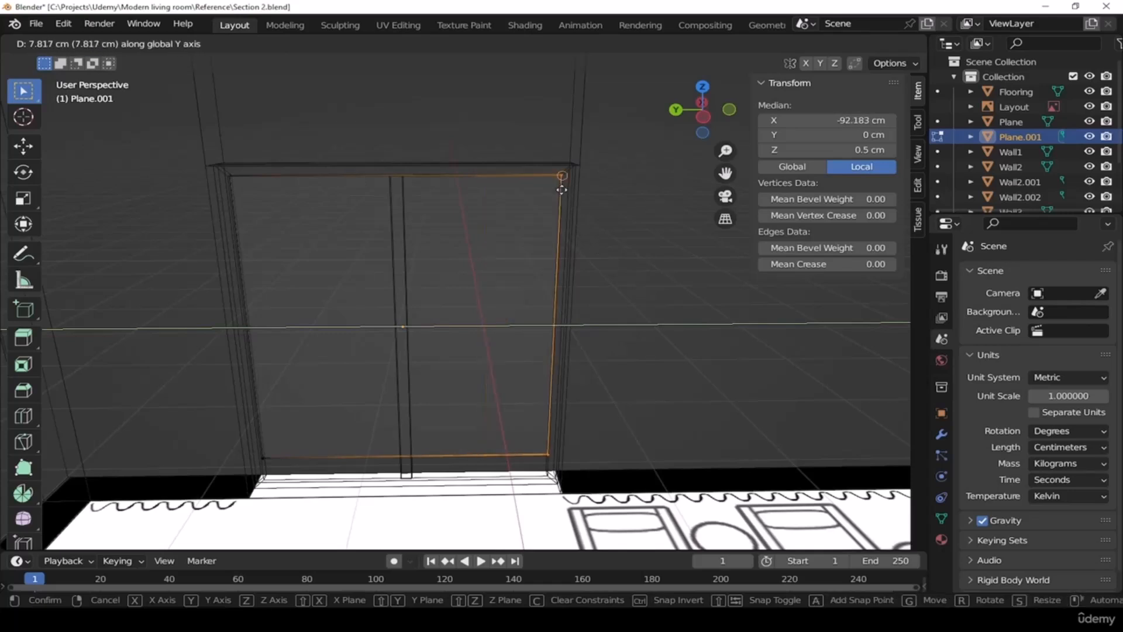
pyautogui.click(561, 186)
# Lower the panel's bottom vertices 16 cm along Z, snapping them to the frame's inner lower edge, and return to solid shading
pyautogui.moveTo(472, 416); pyautogui.dragTo(514, 251, button='middle')
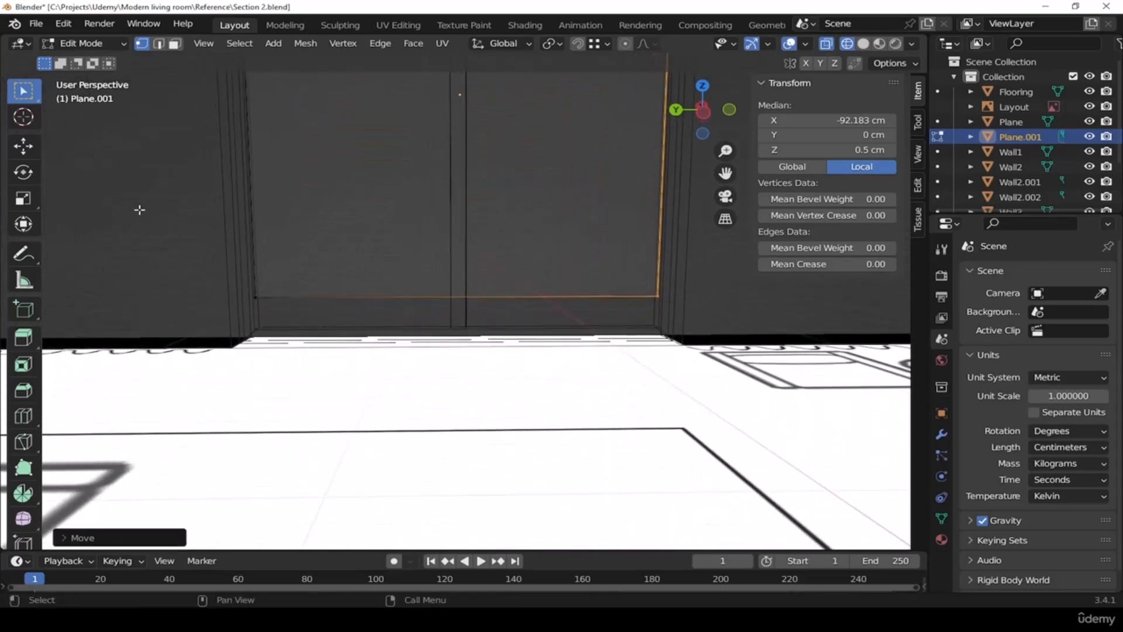
pyautogui.moveTo(132, 166); pyautogui.dragTo(706, 373)
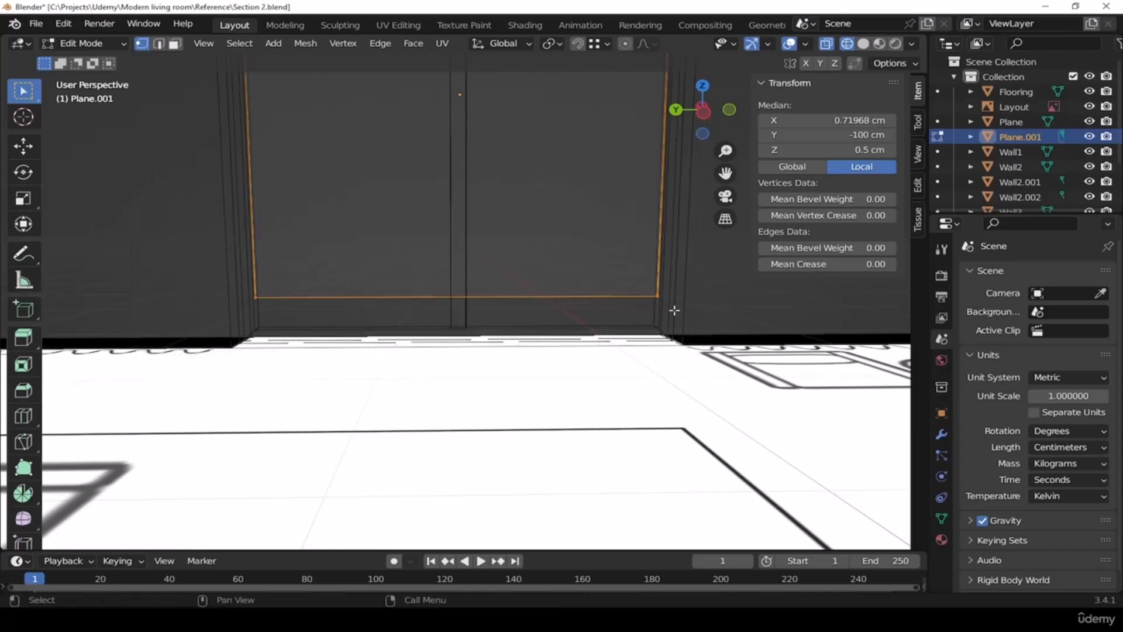
pyautogui.press('g')
pyautogui.press('z')
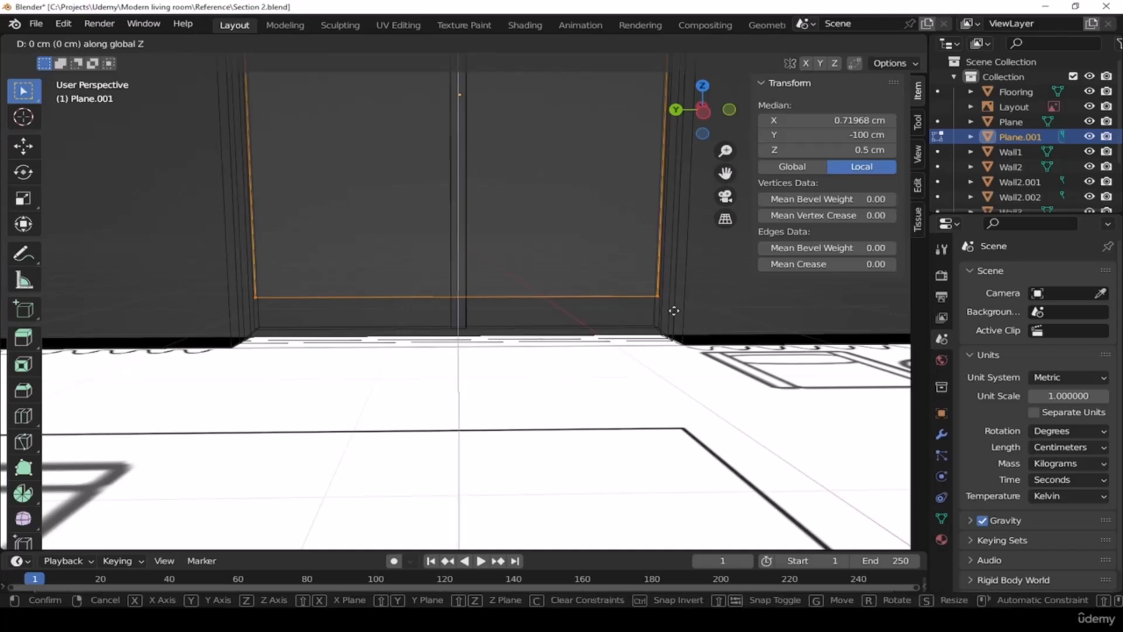
pyautogui.press('ctrl')
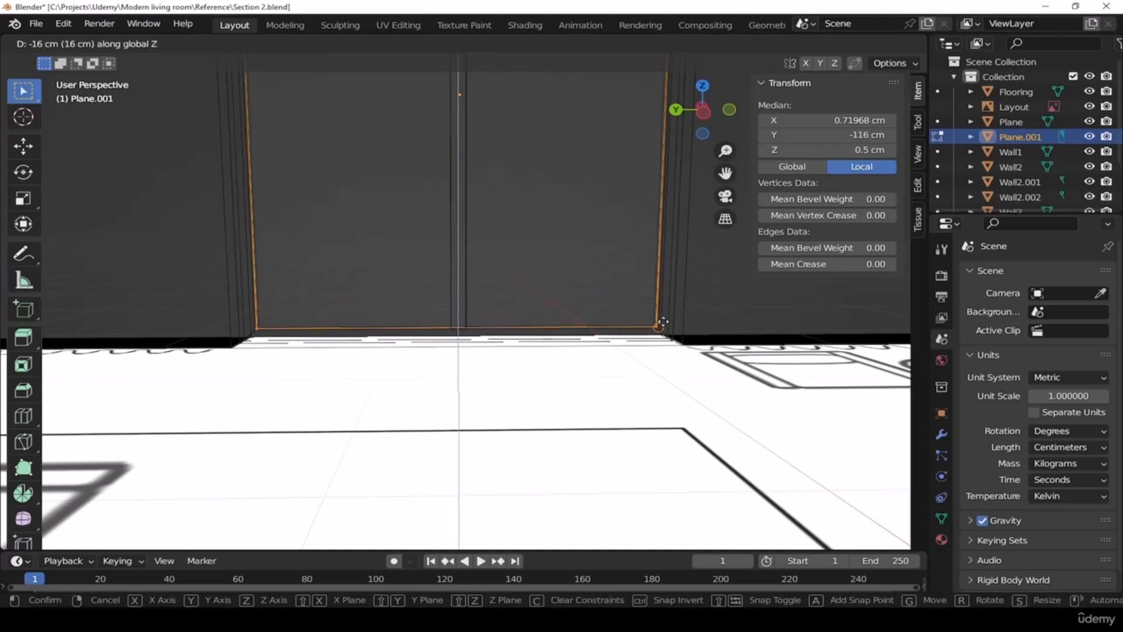
pyautogui.keyDown('ctrl'); pyautogui.click(664, 322); pyautogui.keyUp('ctrl')
pyautogui.keyDown('shift'); pyautogui.moveTo(553, 209); pyautogui.dragTo(580, 379, button='middle'); pyautogui.keyUp('shift')
pyautogui.press('z')
pyautogui.click(658, 378)
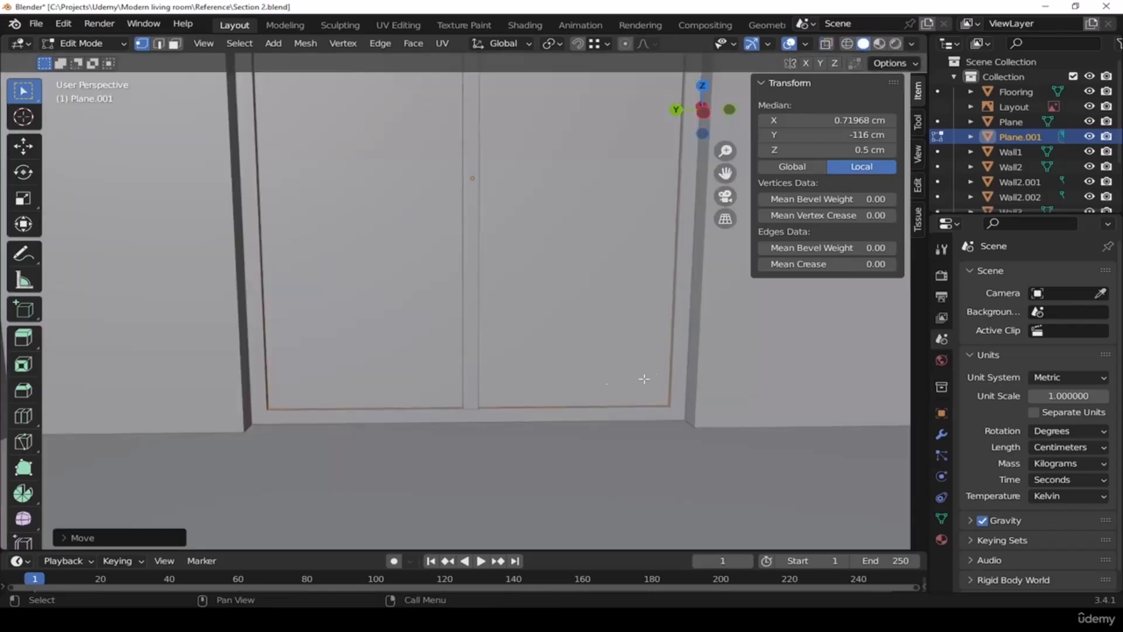
# Leave mesh editing and examine the glass panel's position inside the window frame in a top wireframe view and in solid shading
pyautogui.moveTo(515, 389); pyautogui.dragTo(505, 313, button='middle')
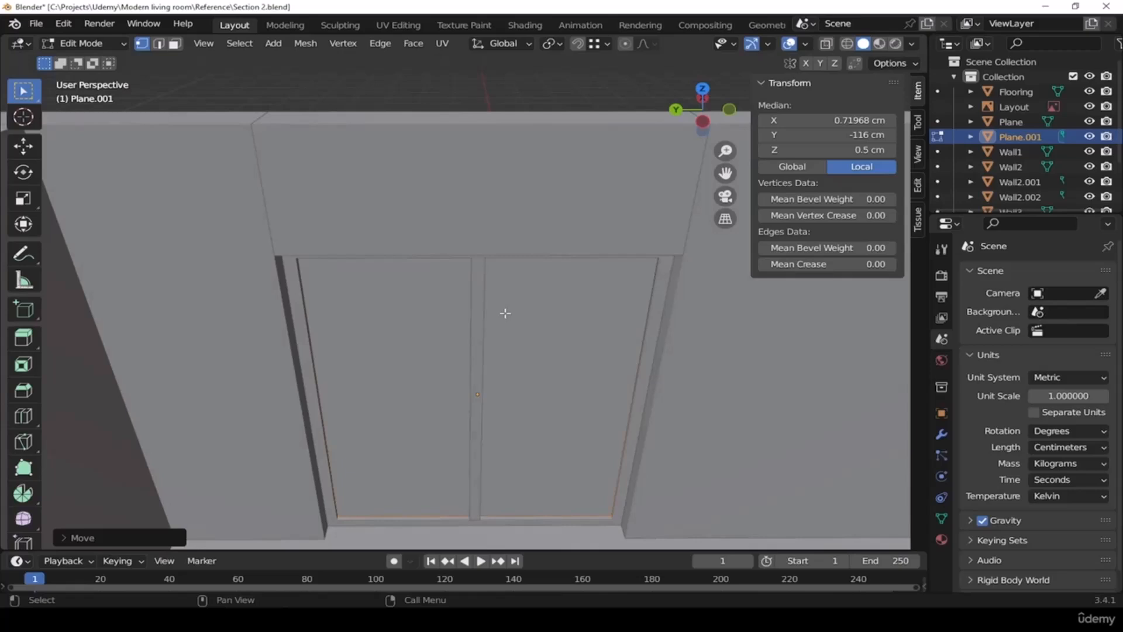
pyautogui.press('`')
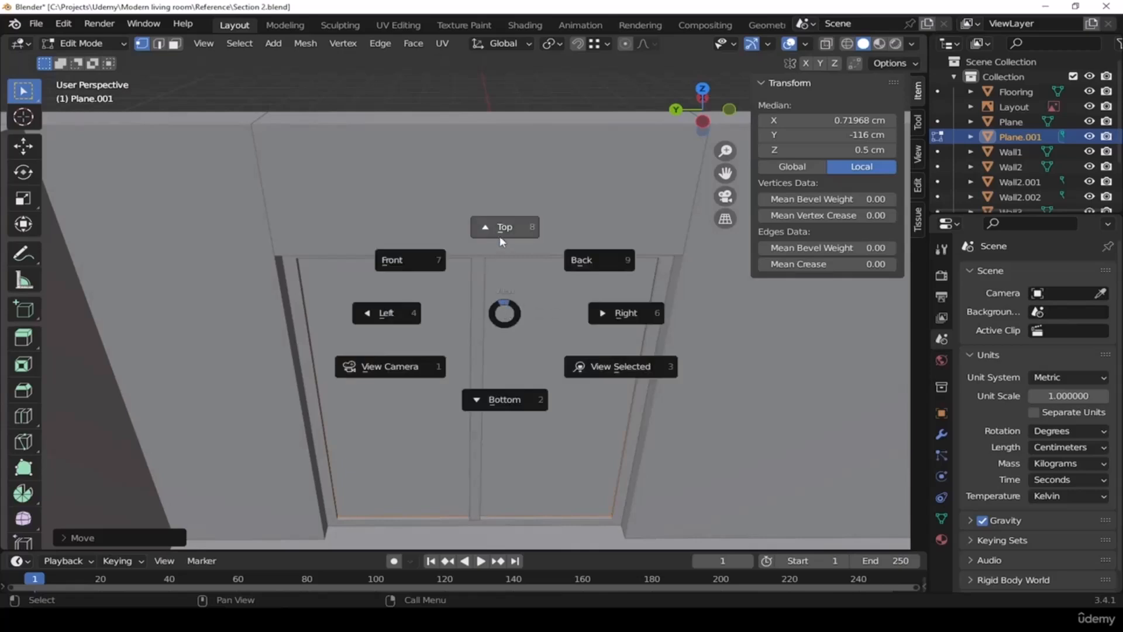
pyautogui.click(501, 228)
pyautogui.press('z')
pyautogui.click(480, 339)
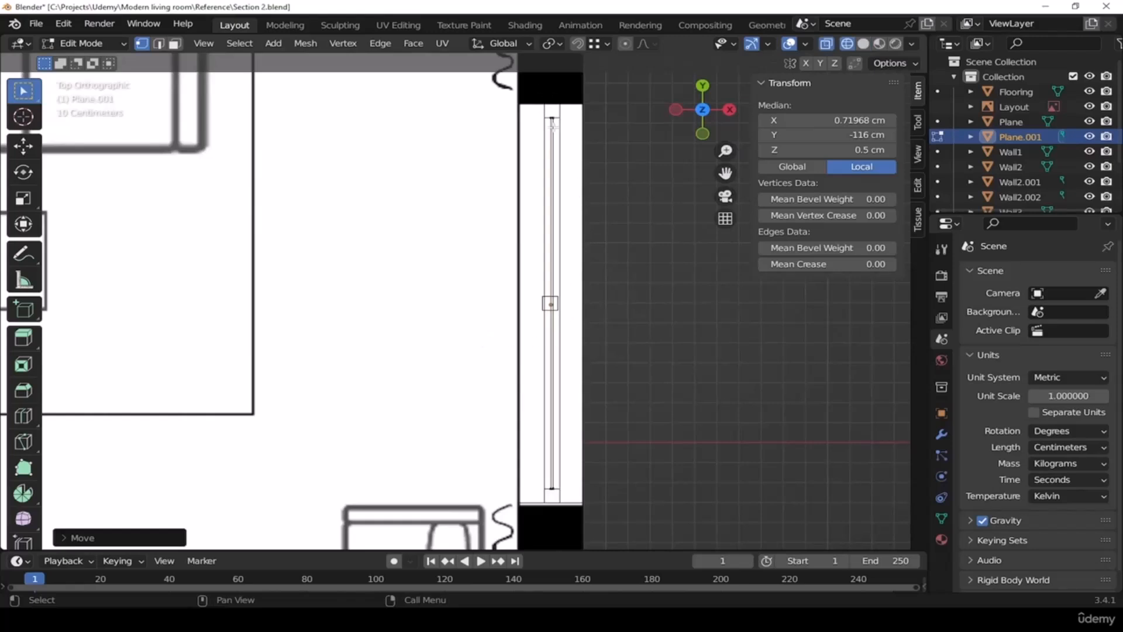
pyautogui.press('Tab')
pyautogui.scroll(3, 585, 269)
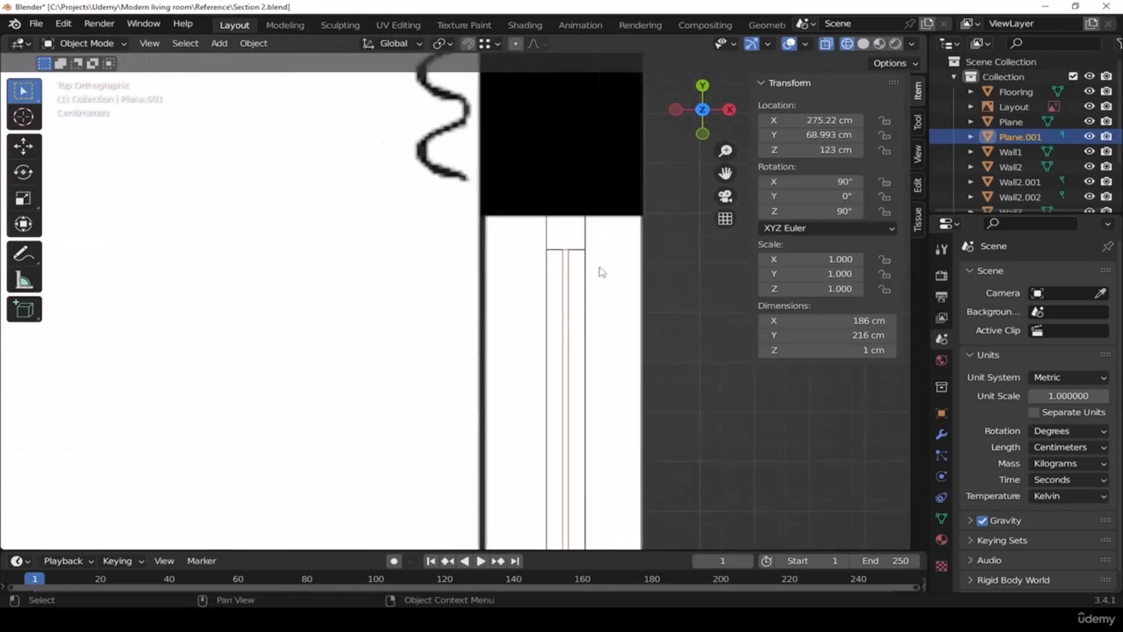
pyautogui.scroll(5, 601, 272)
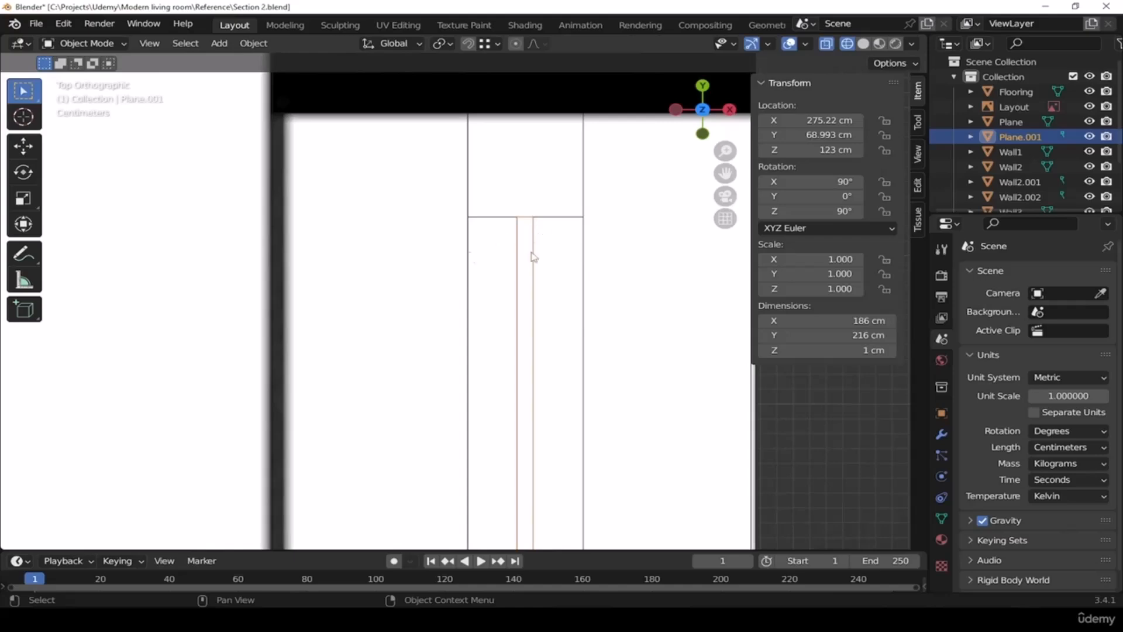
pyautogui.scroll(-8, 573, 254)
pyautogui.moveTo(573, 253)
pyautogui.mouseDown(button='middle')
pyautogui.moveTo(577, 347)
pyautogui.moveTo(677, 224)
pyautogui.mouseUp(button='middle')
pyautogui.hotkey('shift', 'z')
pyautogui.scroll(3, 543, 345)
pyautogui.moveTo(445, 348); pyautogui.dragTo(484, 333, button='middle')
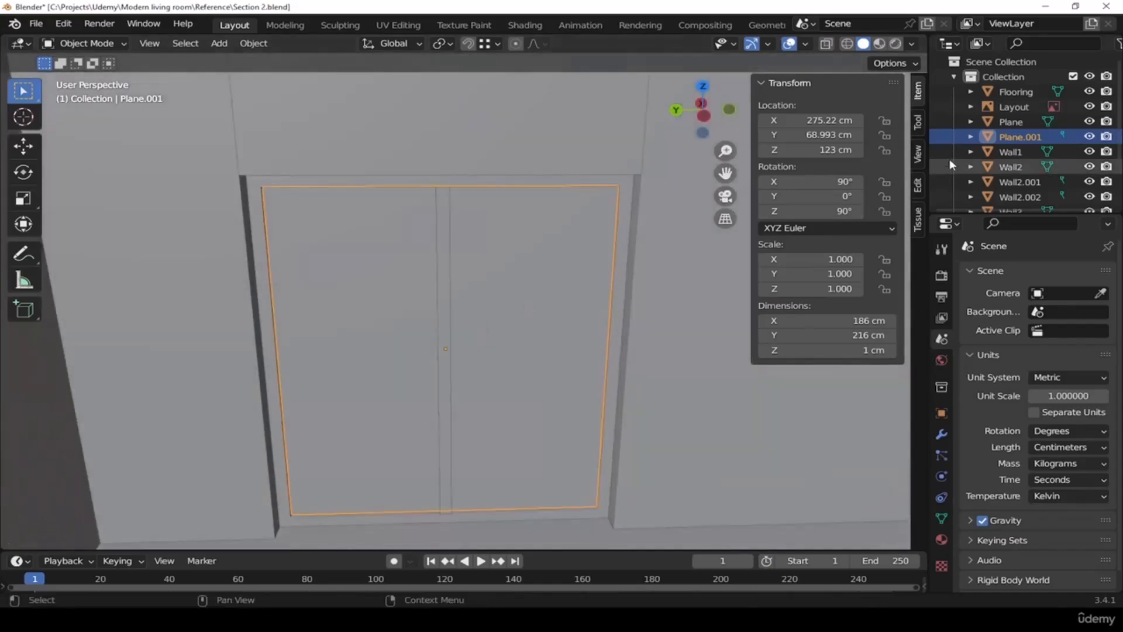
# Rename the panel object Plane.001 as glass
pyautogui.doubleClick(1018, 136)
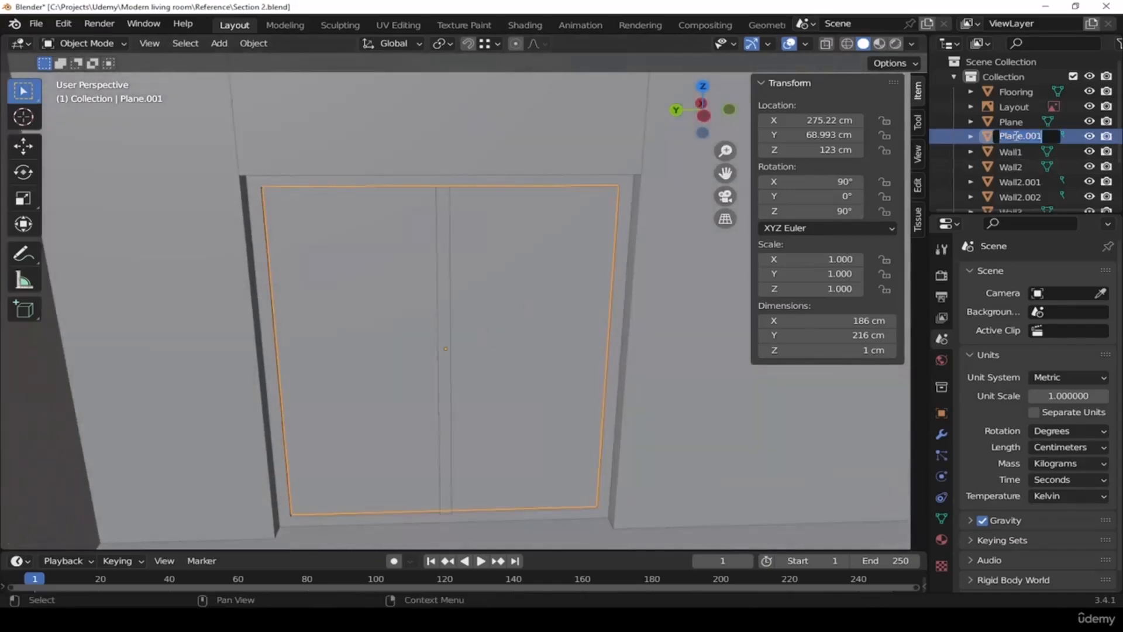
pyautogui.write('glass')
pyautogui.press('Return')
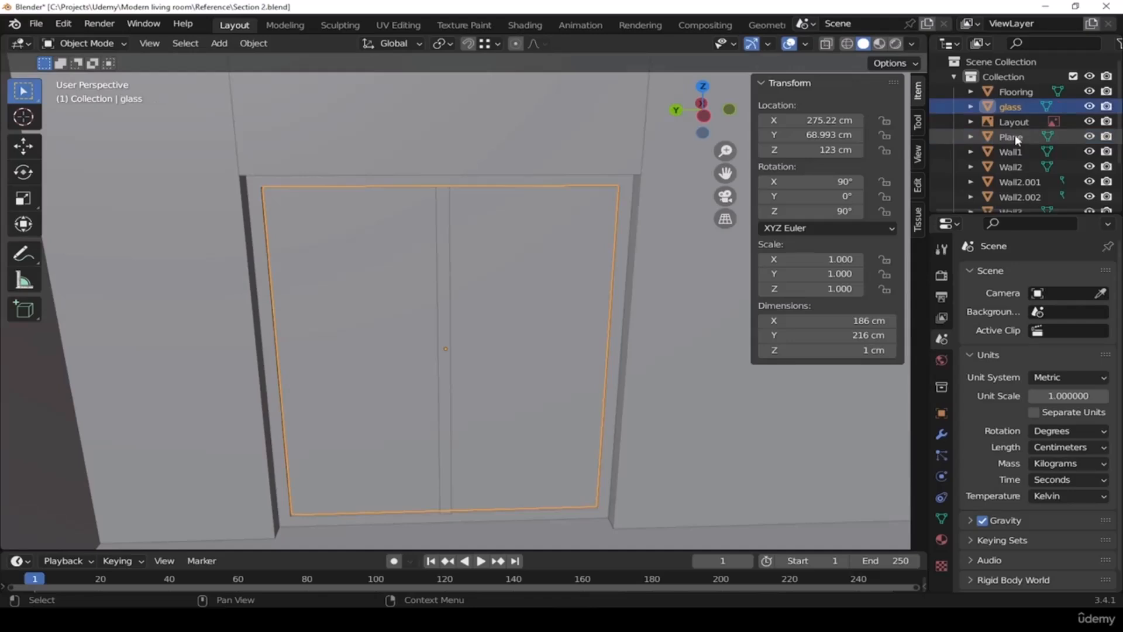
# Join the outer window frame and its vertical middle bar into a single object
pyautogui.moveTo(567, 268); pyautogui.dragTo(519, 273, button='middle')
pyautogui.click(488, 175)
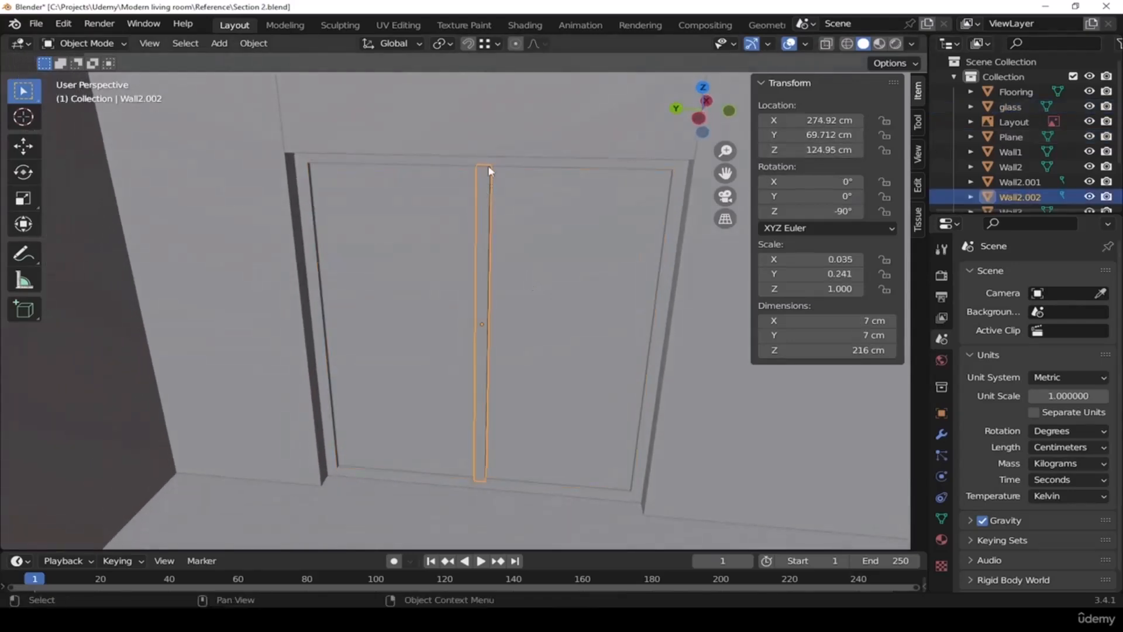
pyautogui.click(559, 157)
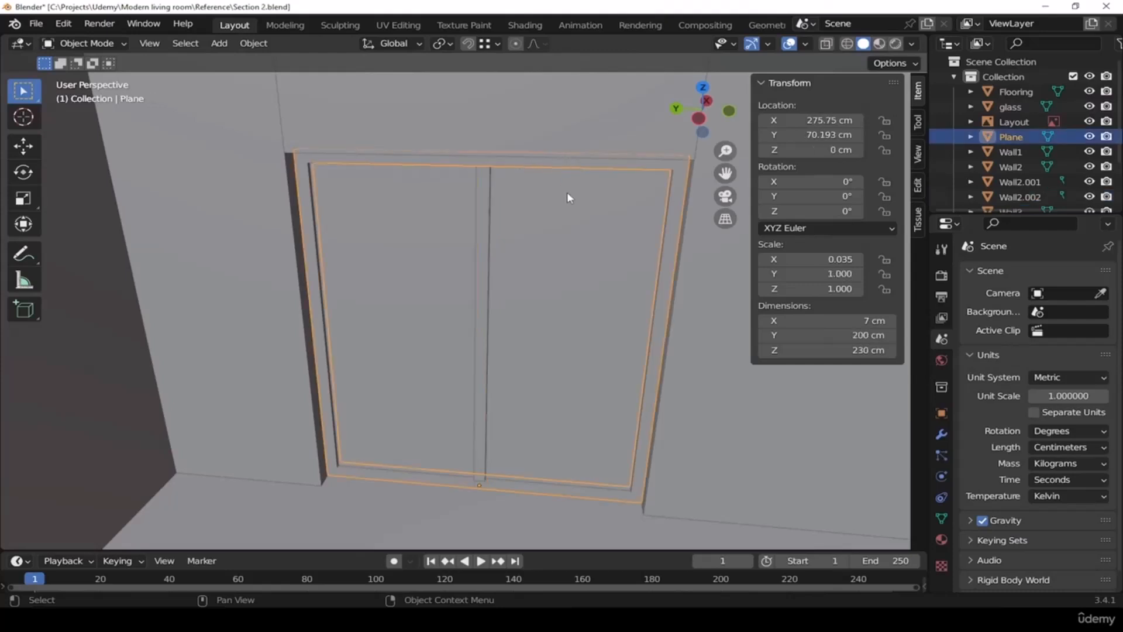
pyautogui.keyDown('shift'); pyautogui.moveTo(541, 215); pyautogui.dragTo(506, 219, button='middle'); pyautogui.keyUp('shift')
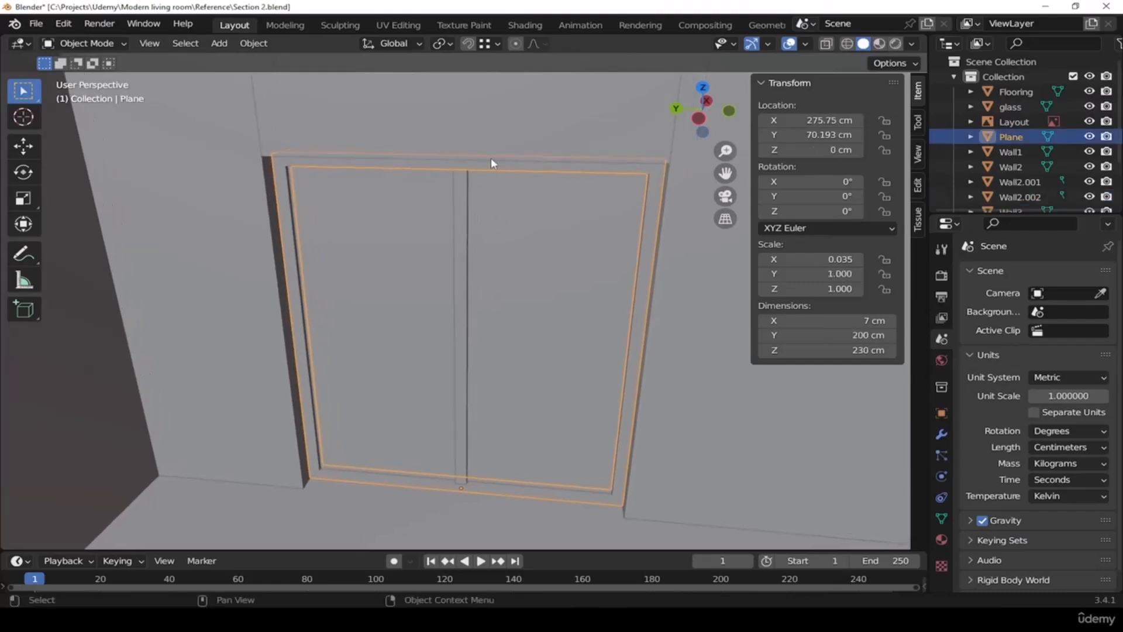
pyautogui.keyDown('shift'); pyautogui.click(463, 191); pyautogui.keyUp('shift')
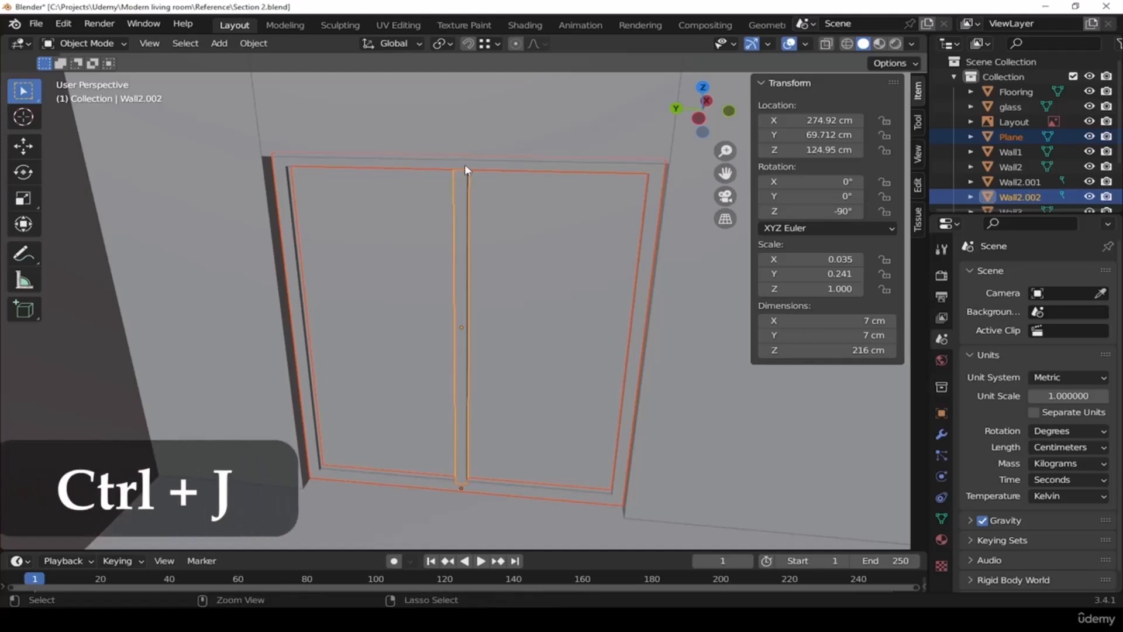
pyautogui.hotkey('ctrl', 'j')
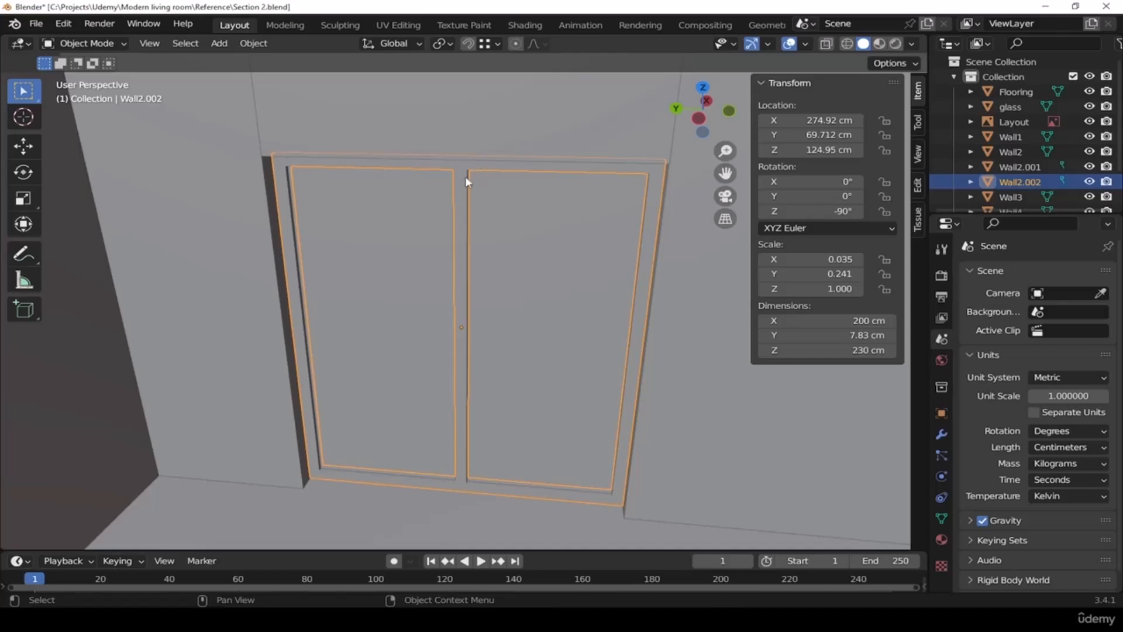
# Rename the joined frame object as windowFrame
pyautogui.doubleClick(1025, 182)
pyautogui.write('window')
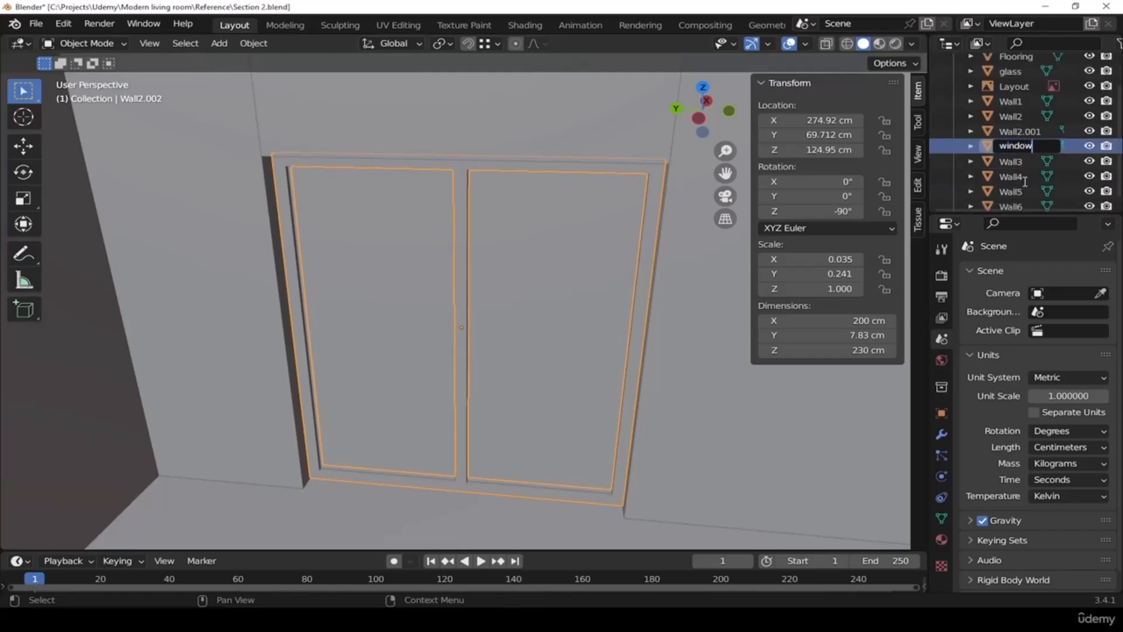
pyautogui.write('Frame')
pyautogui.press('Return')
pyautogui.click(570, 238)
pyautogui.moveTo(580, 281); pyautogui.dragTo(441, 278, button='middle')
pyautogui.scroll(-4, 603, 345)
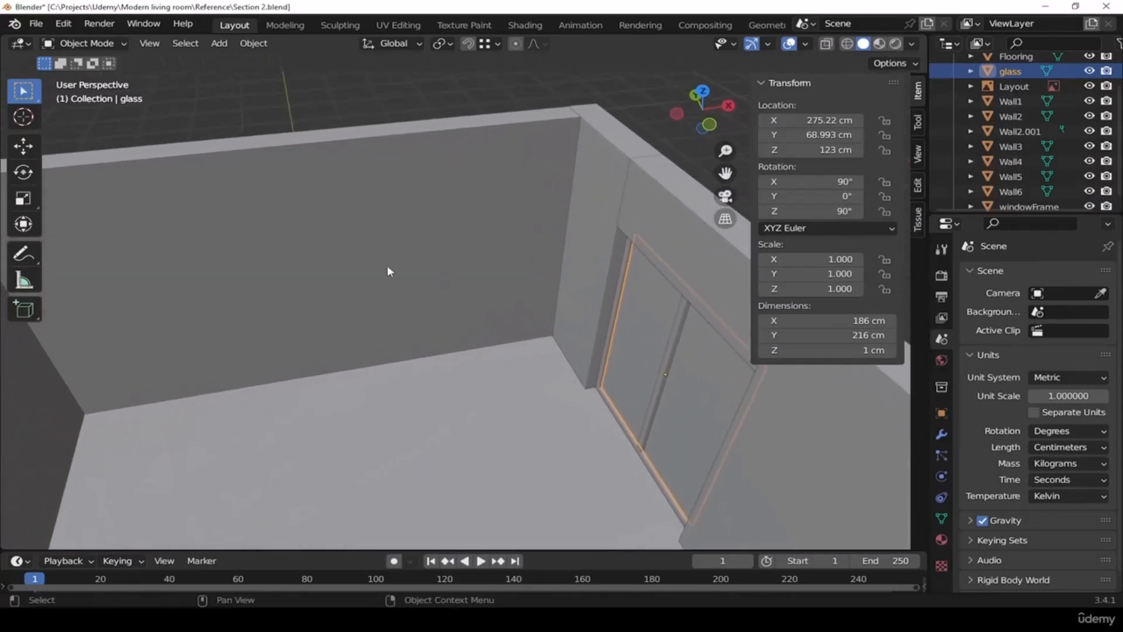
pyautogui.moveTo(294, 315); pyautogui.dragTo(326, 266, button='middle')
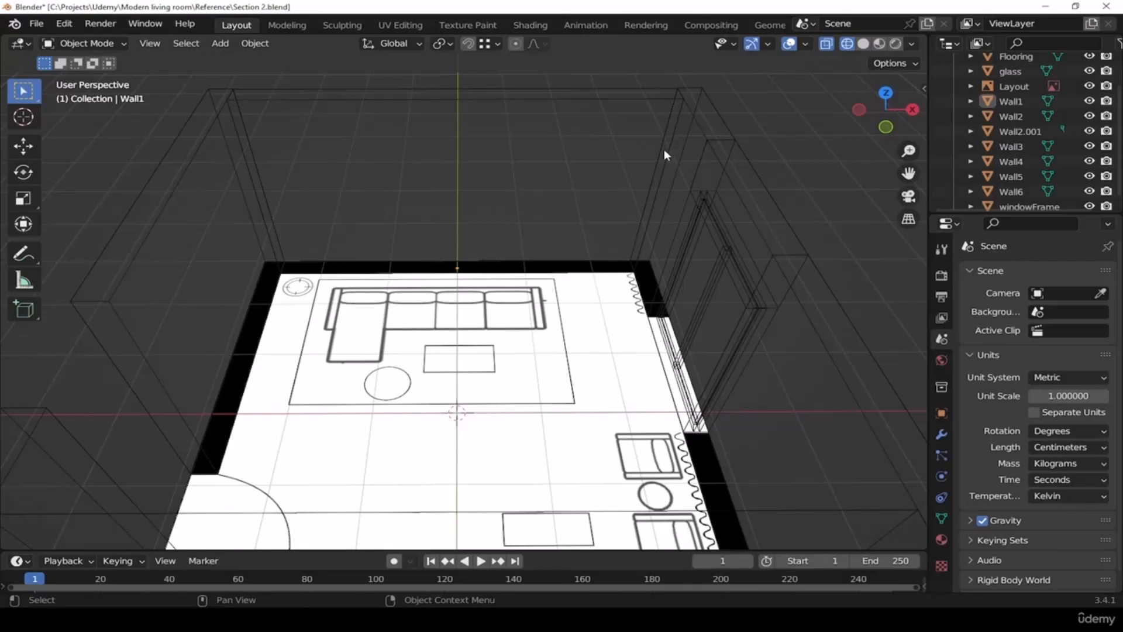
# In solid shading, add three evenly spaced vertical loop cuts to the back wall, Wall1, keeping them unslid
pyautogui.press('z')
pyautogui.click(774, 151)
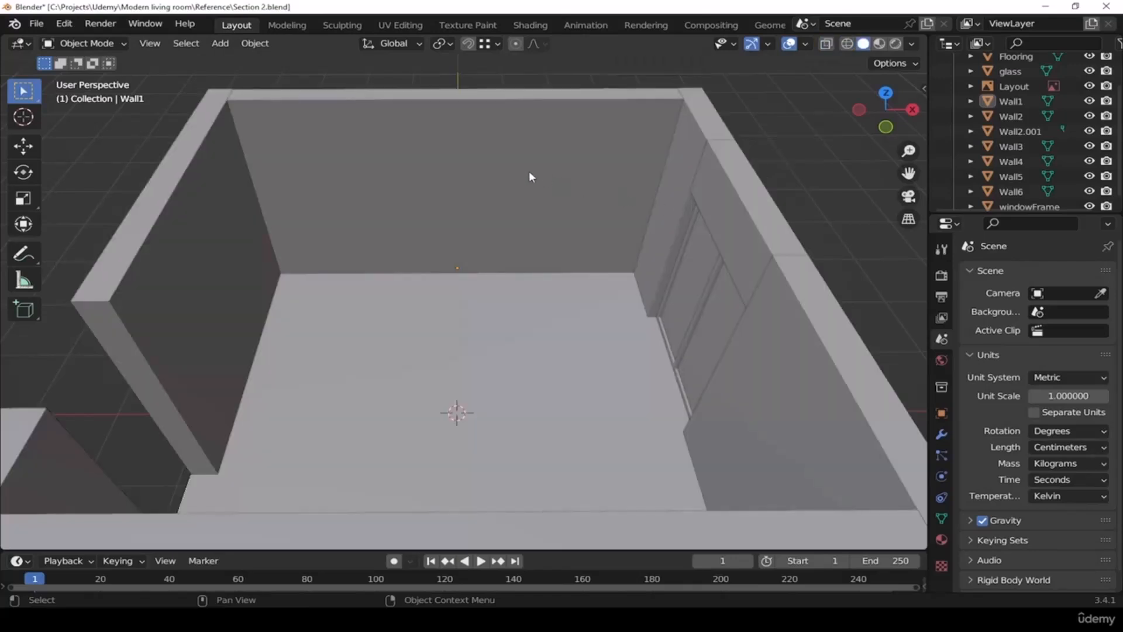
pyautogui.click(500, 142)
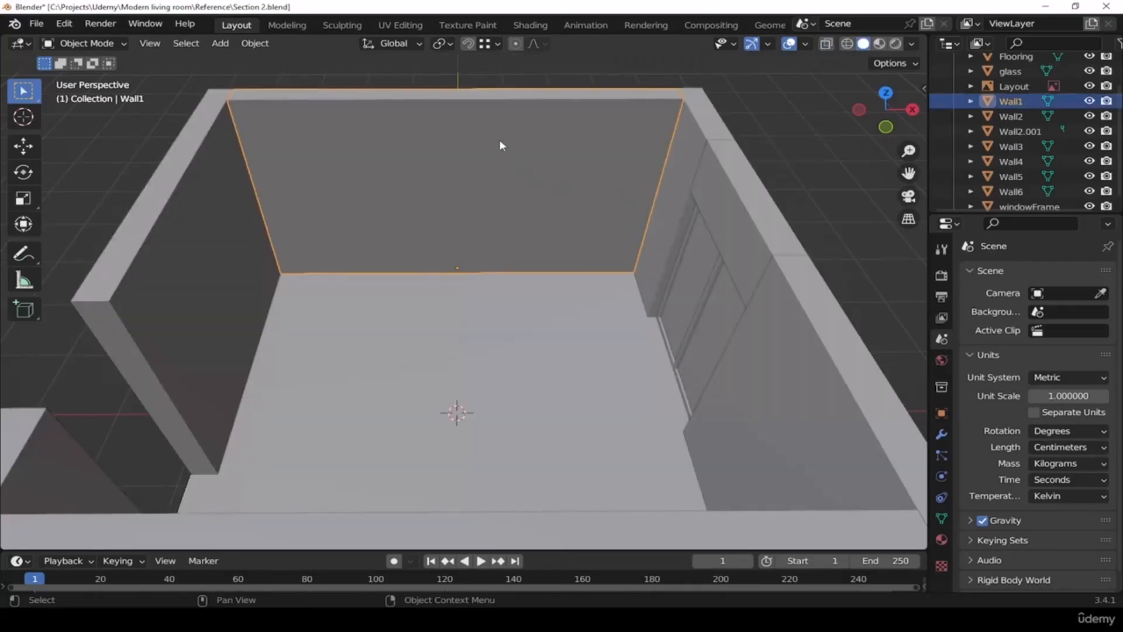
pyautogui.keyDown('shift'); pyautogui.moveTo(500, 145); pyautogui.dragTo(490, 178, button='middle'); pyautogui.keyUp('shift')
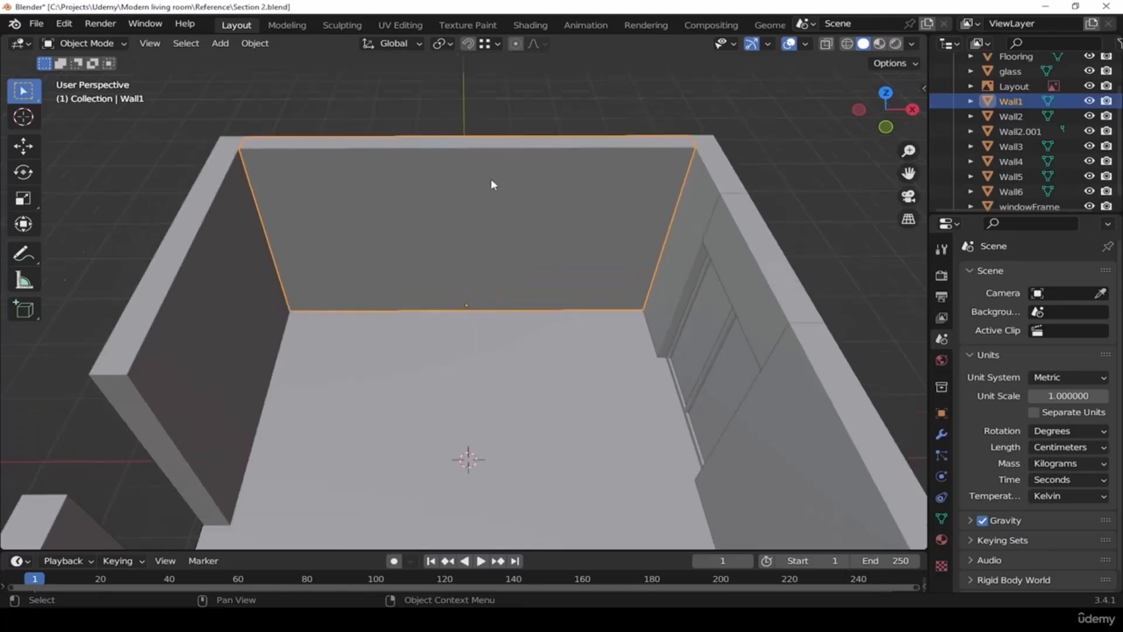
pyautogui.scroll(2, 545, 159)
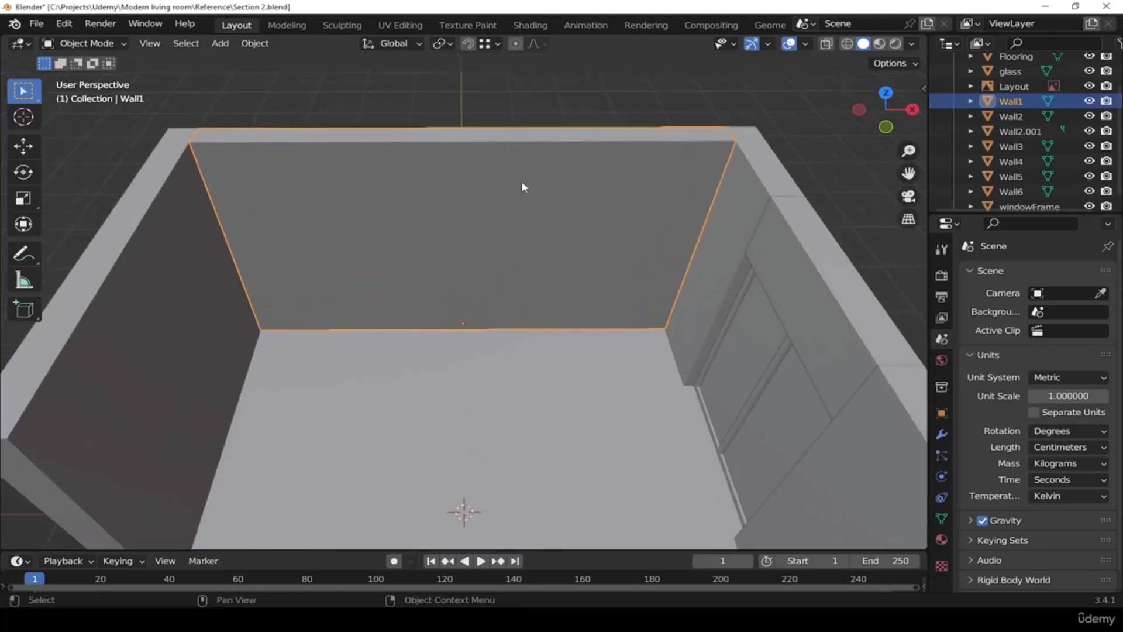
pyautogui.press('Tab')
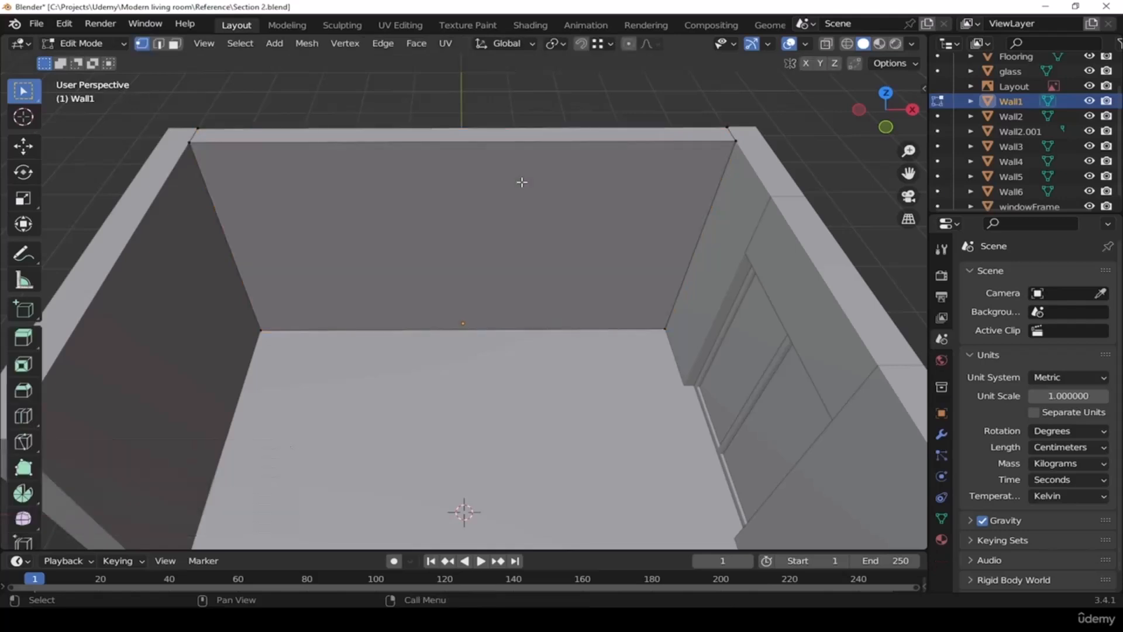
pyautogui.hotkey('ctrl', 'r')
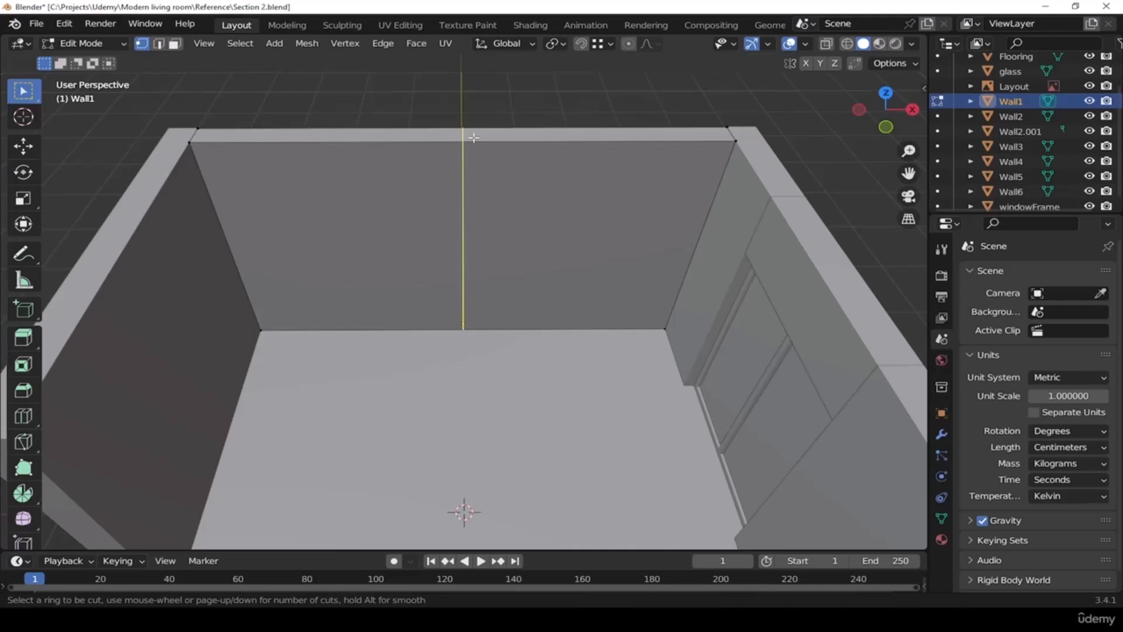
pyautogui.scroll(1, 474, 138)
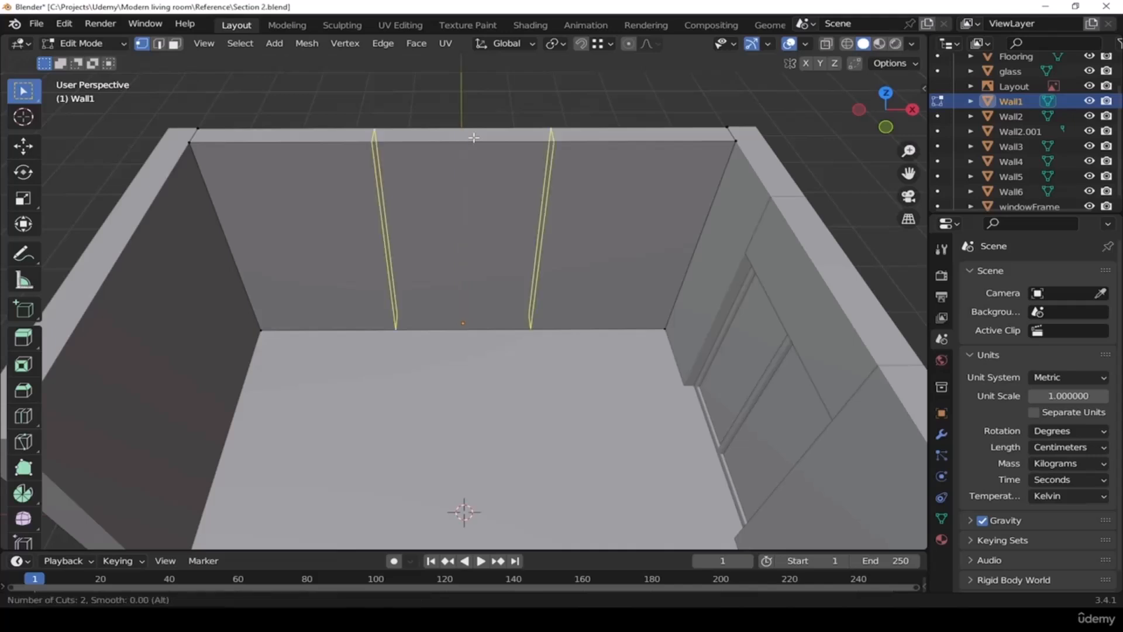
pyautogui.scroll(1, 474, 138)
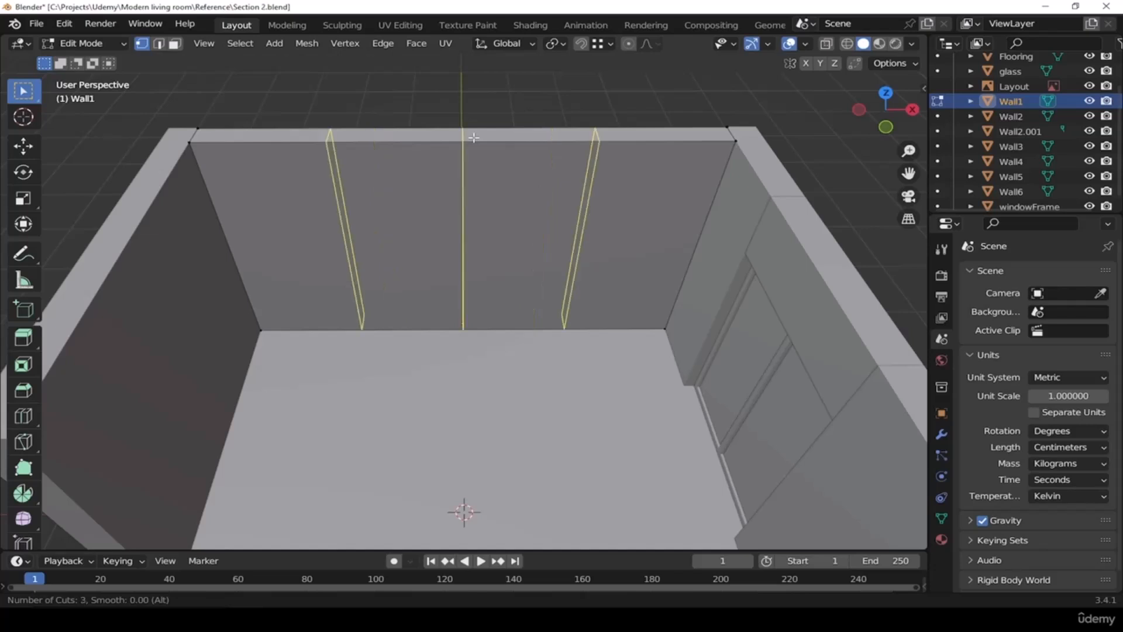
pyautogui.click(512, 138)
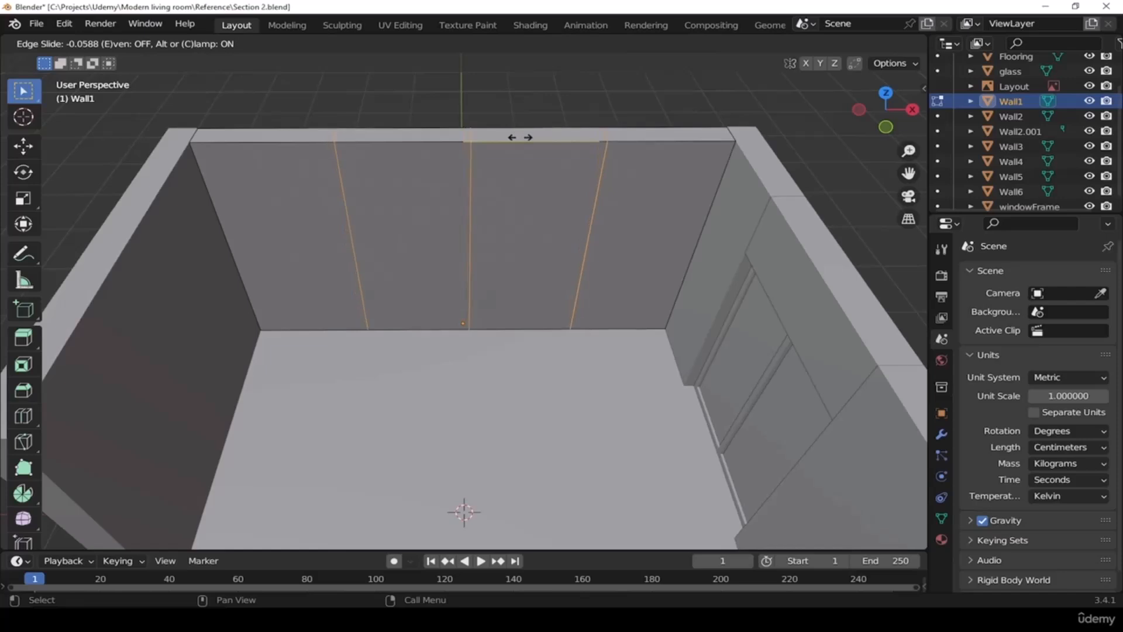
pyautogui.click(520, 137)
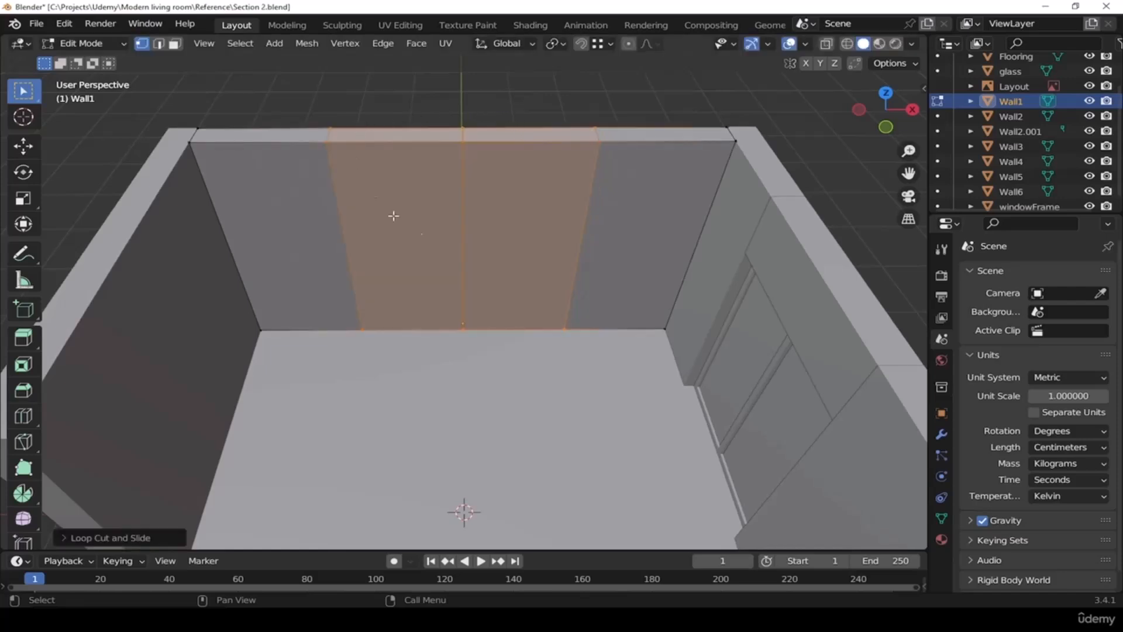
pyautogui.click(496, 96)
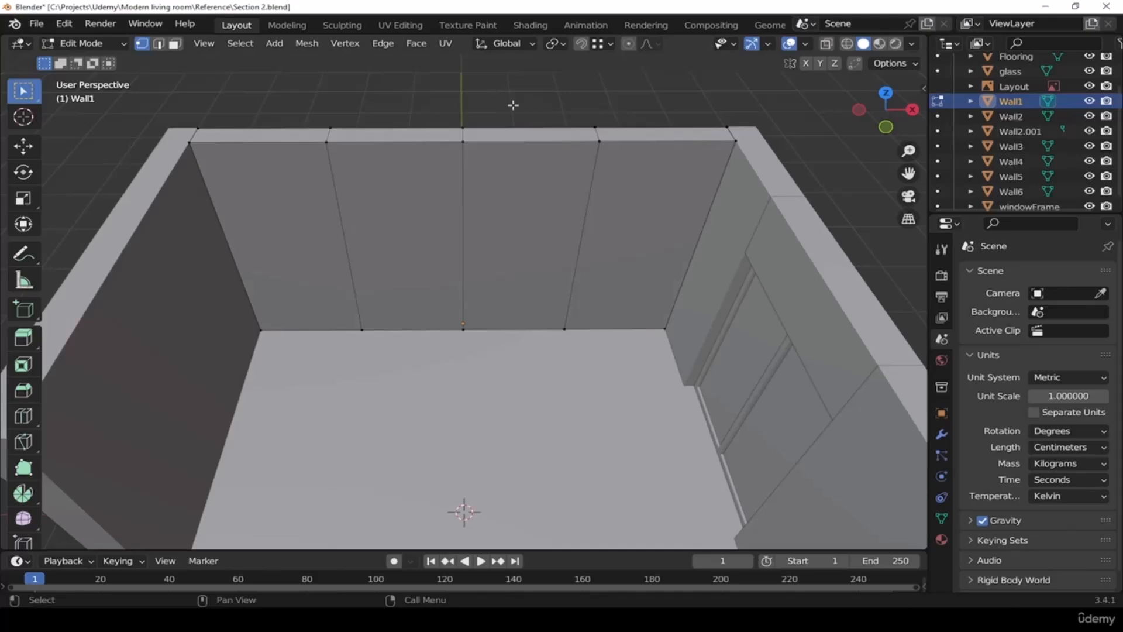
# Select the three vertical edge loops on the back wall and bevel them about 2.24 cm wide
pyautogui.click(158, 46)
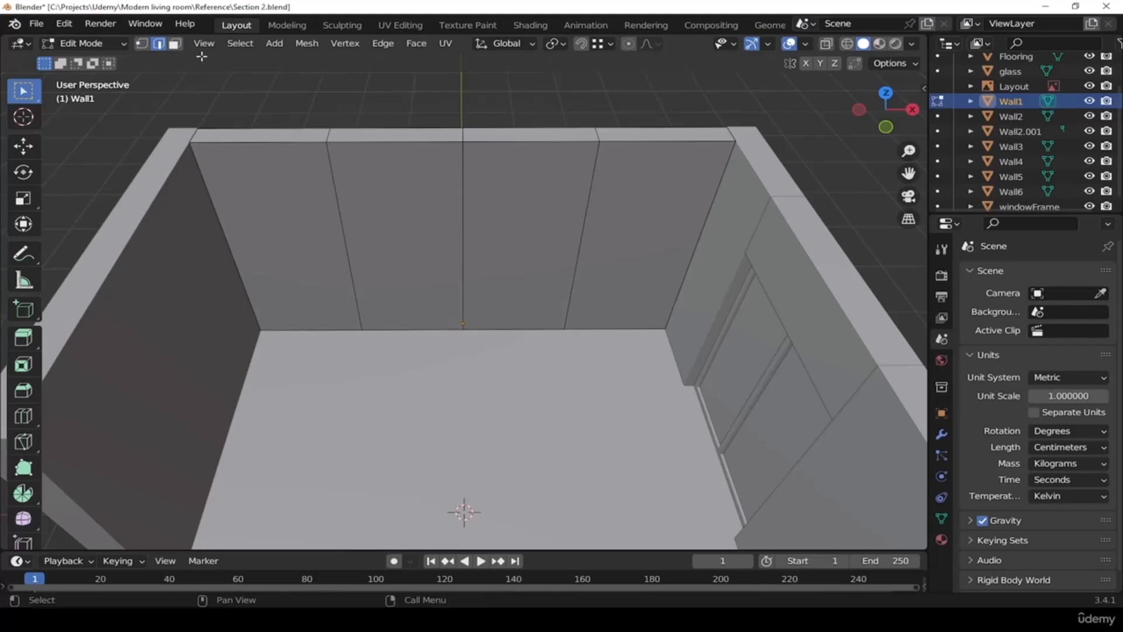
pyautogui.keyDown('alt'); pyautogui.click(598, 176); pyautogui.keyUp('alt')
pyautogui.keyDown('alt'); pyautogui.keyDown('shift'); pyautogui.click(461, 189); pyautogui.keyUp('shift'); pyautogui.keyUp('alt')
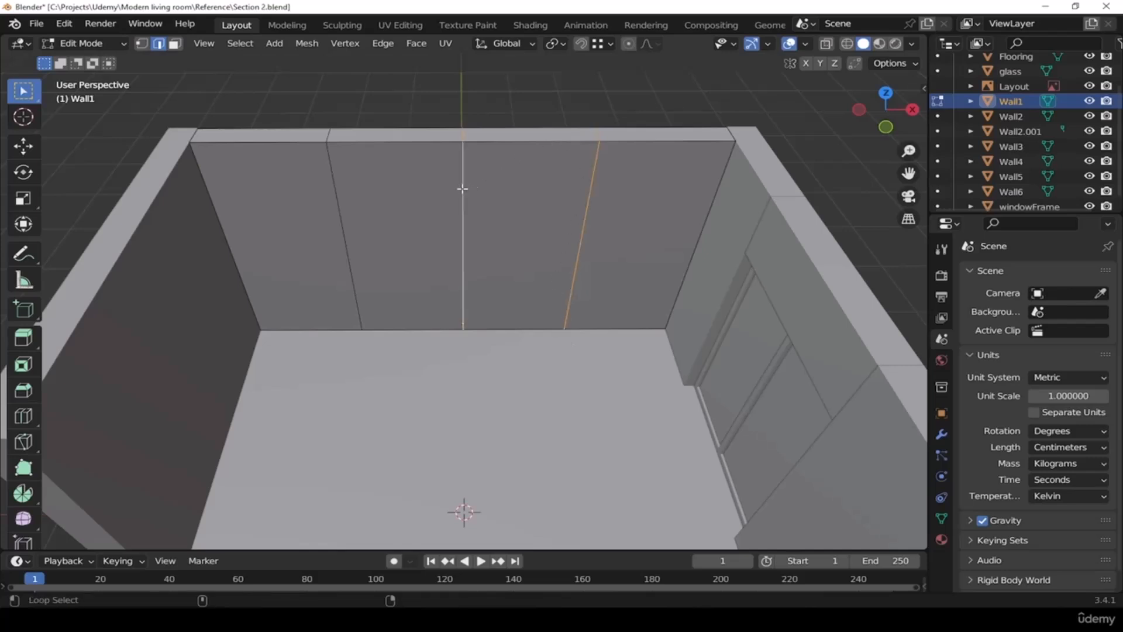
pyautogui.keyDown('alt'); pyautogui.keyDown('shift'); pyautogui.click(335, 190); pyautogui.keyUp('shift'); pyautogui.keyUp('alt')
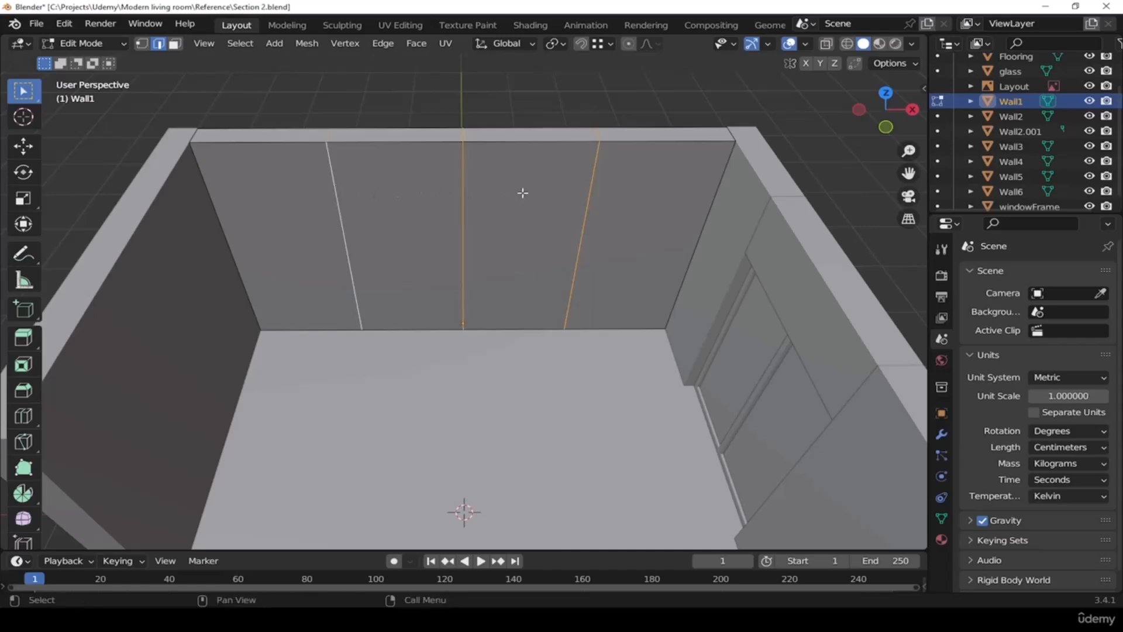
pyautogui.moveTo(516, 120); pyautogui.dragTo(537, 252, button='middle')
pyautogui.hotkey('ctrl', 'b')
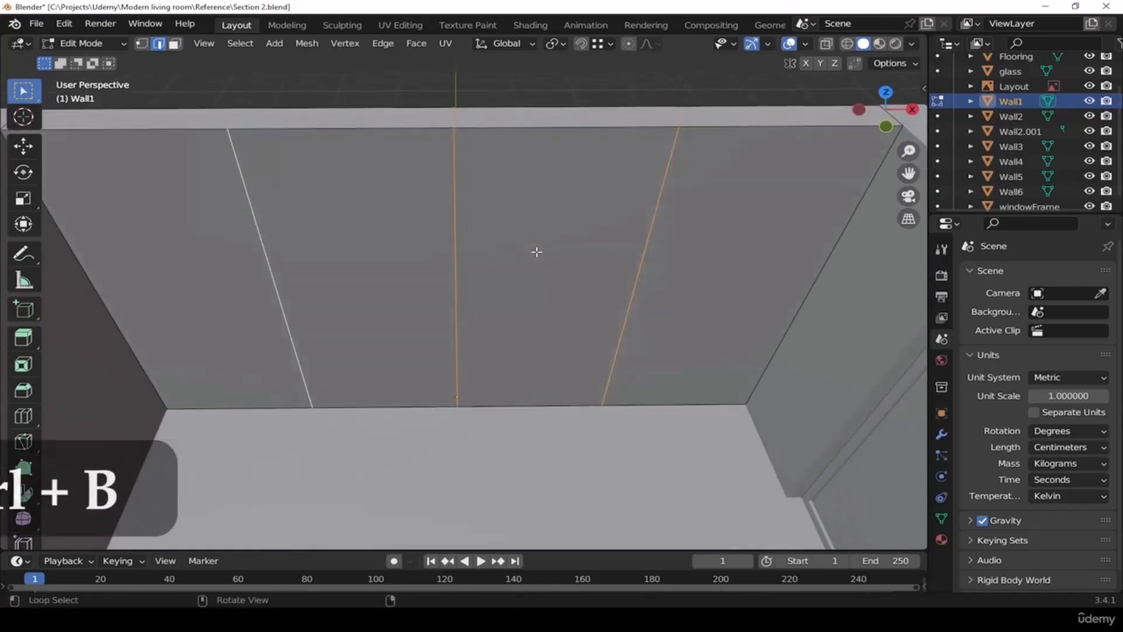
pyautogui.keyDown('shift'); pyautogui.moveTo(533, 214); pyautogui.dragTo(537, 230, button='middle'); pyautogui.keyUp('shift')
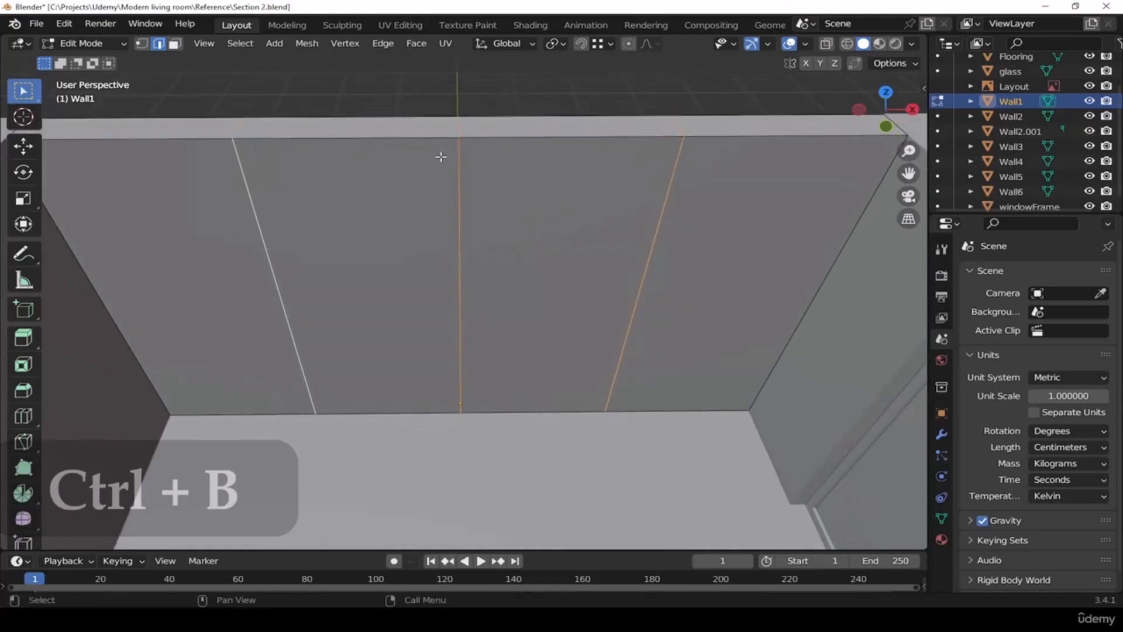
pyautogui.hotkey('ctrl', 'b')
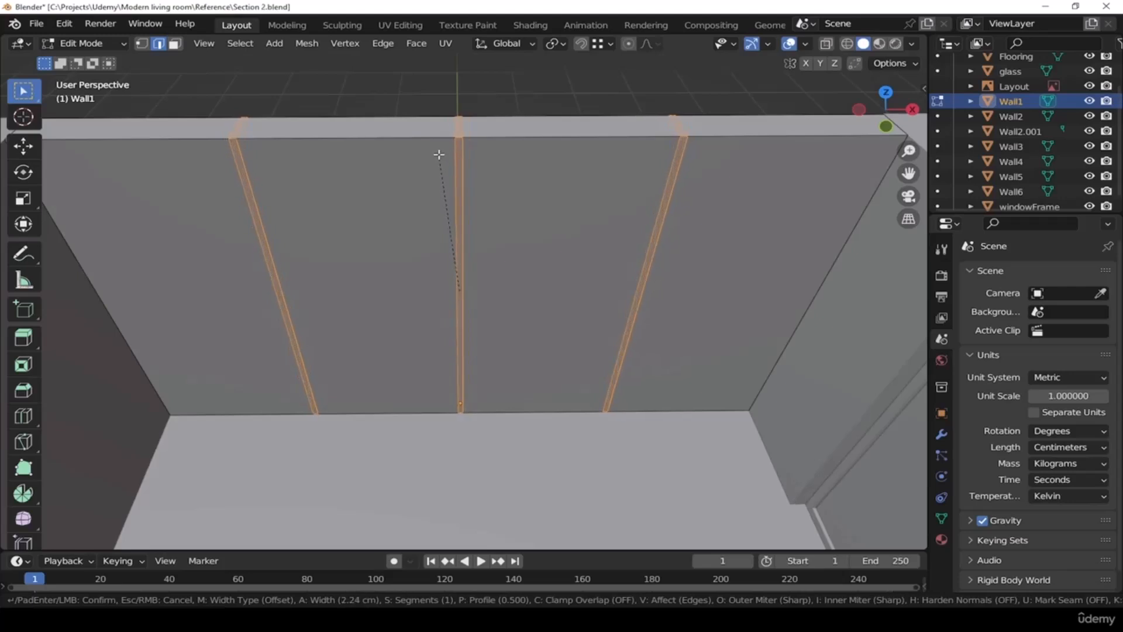
pyautogui.click(439, 154)
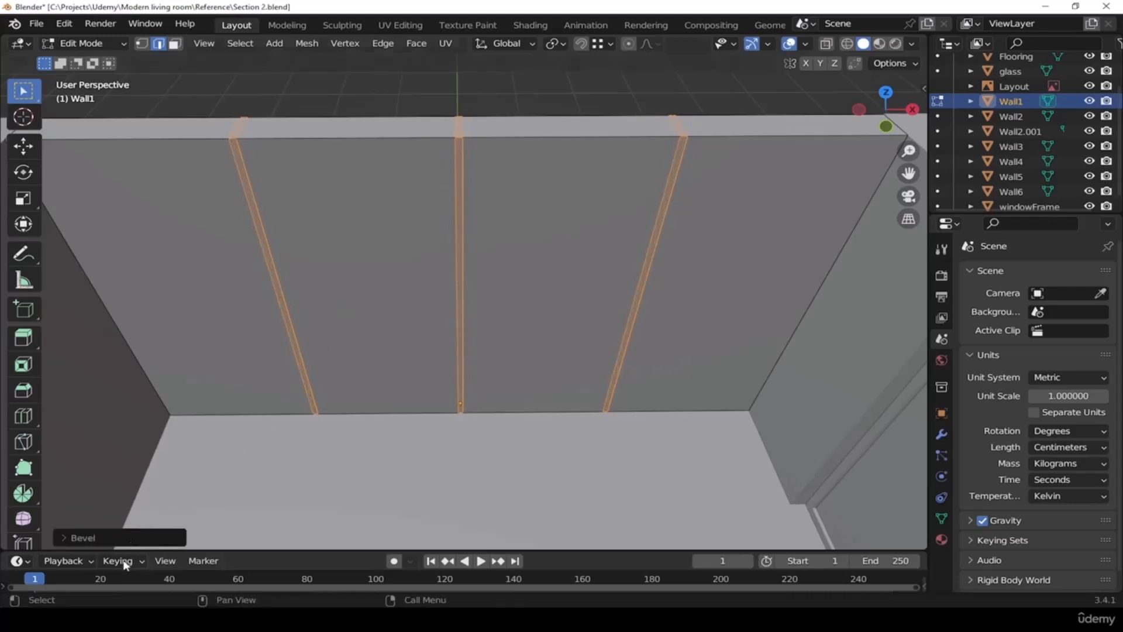
# Set the bevel width of the vertical loops to 2 cm, and reduce it to 1.5 cm
pyautogui.click(79, 537)
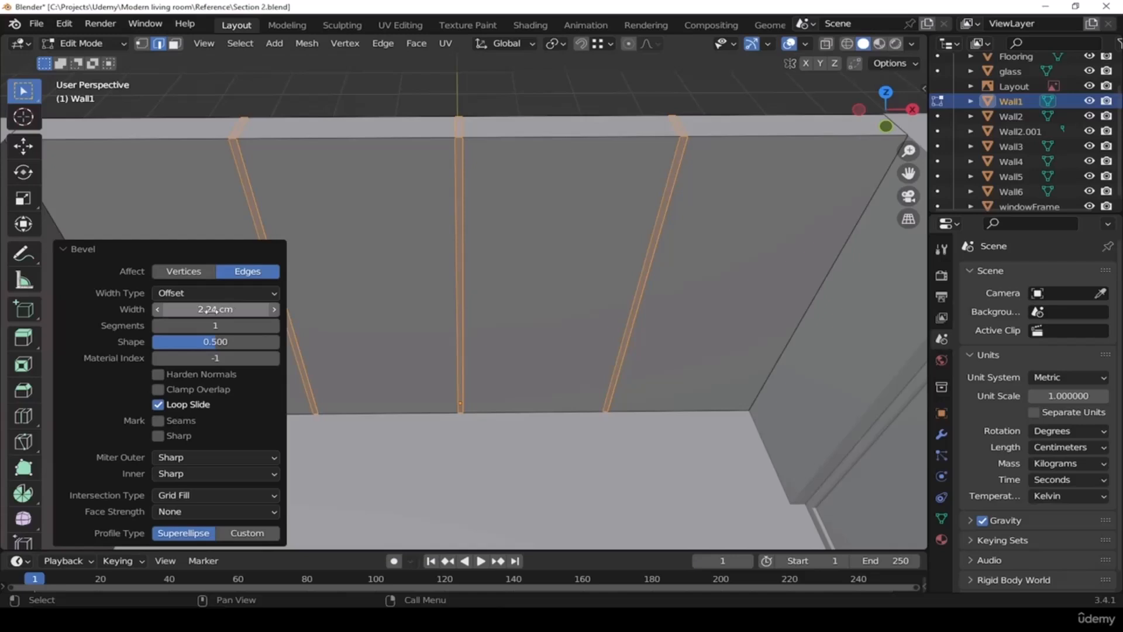
pyautogui.click(239, 314)
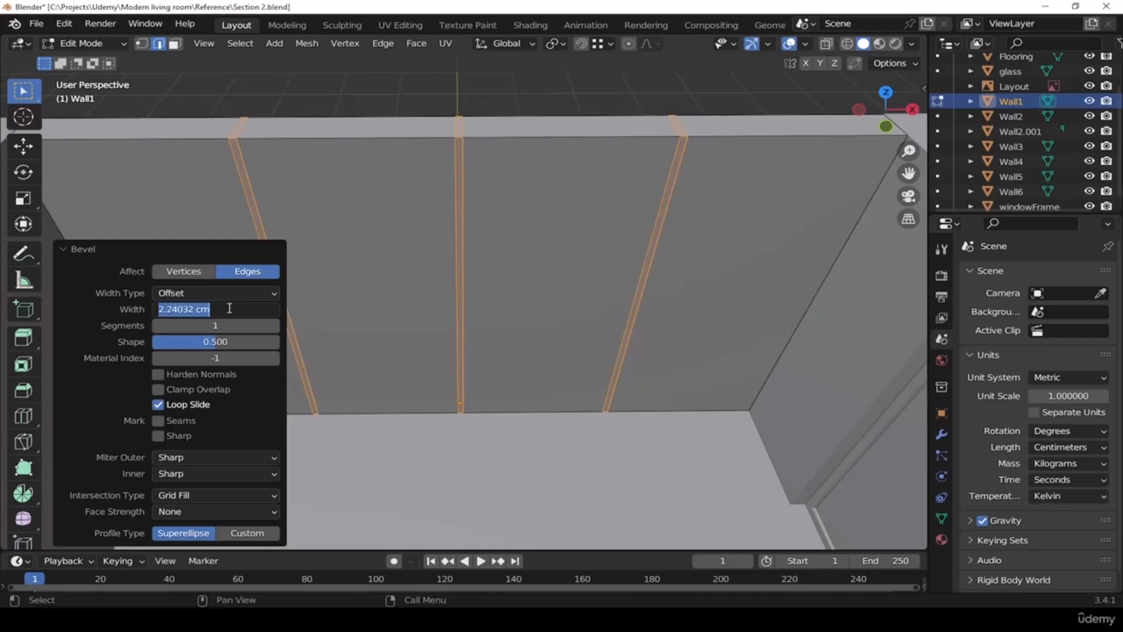
pyautogui.write('2')
pyautogui.press('Return')
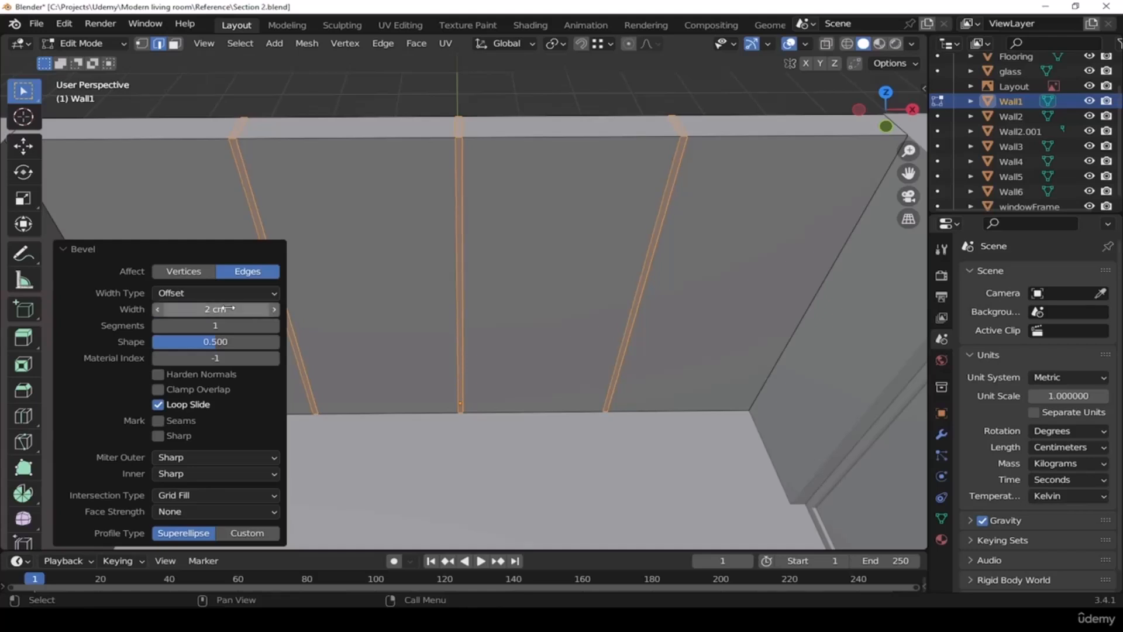
pyautogui.click(225, 309)
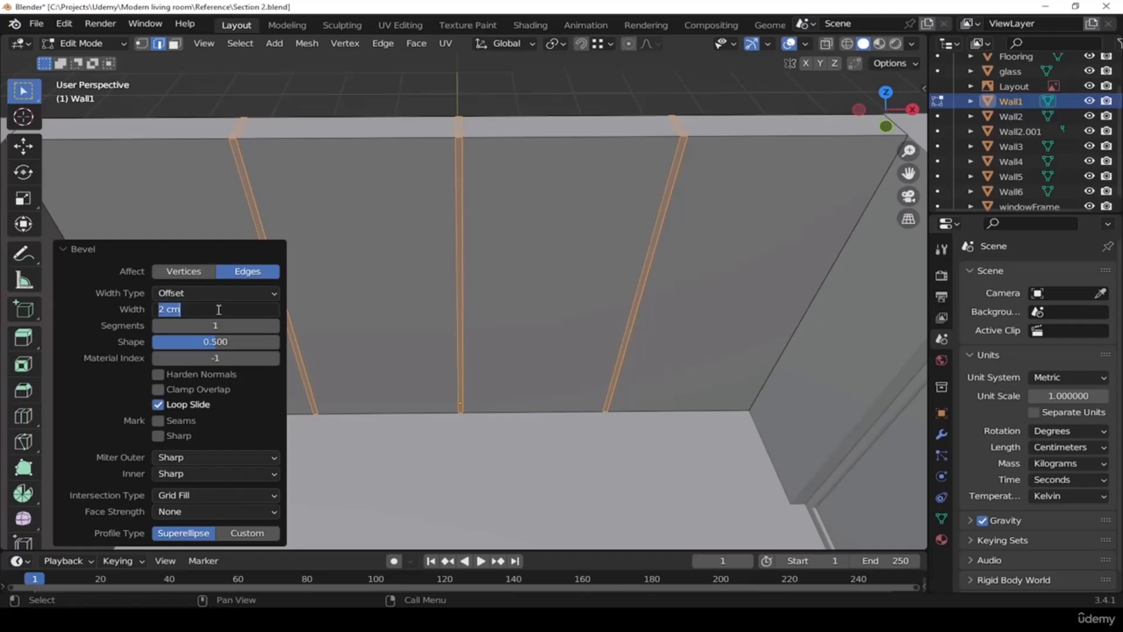
pyautogui.write('1.5')
pyautogui.press('Return')
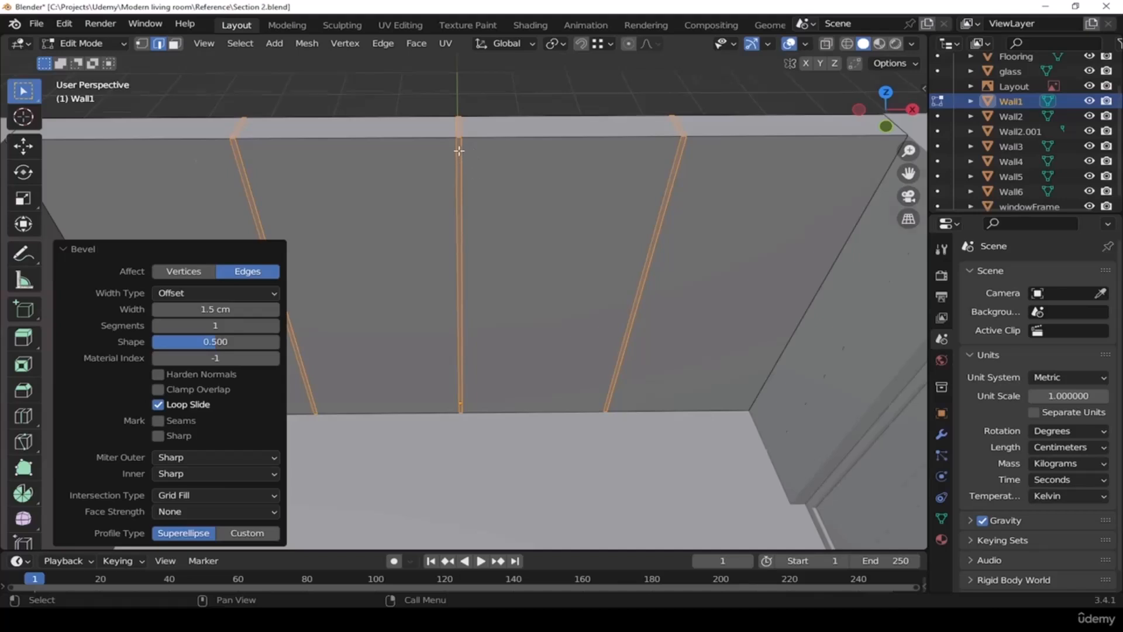
pyautogui.scroll(3, 459, 155)
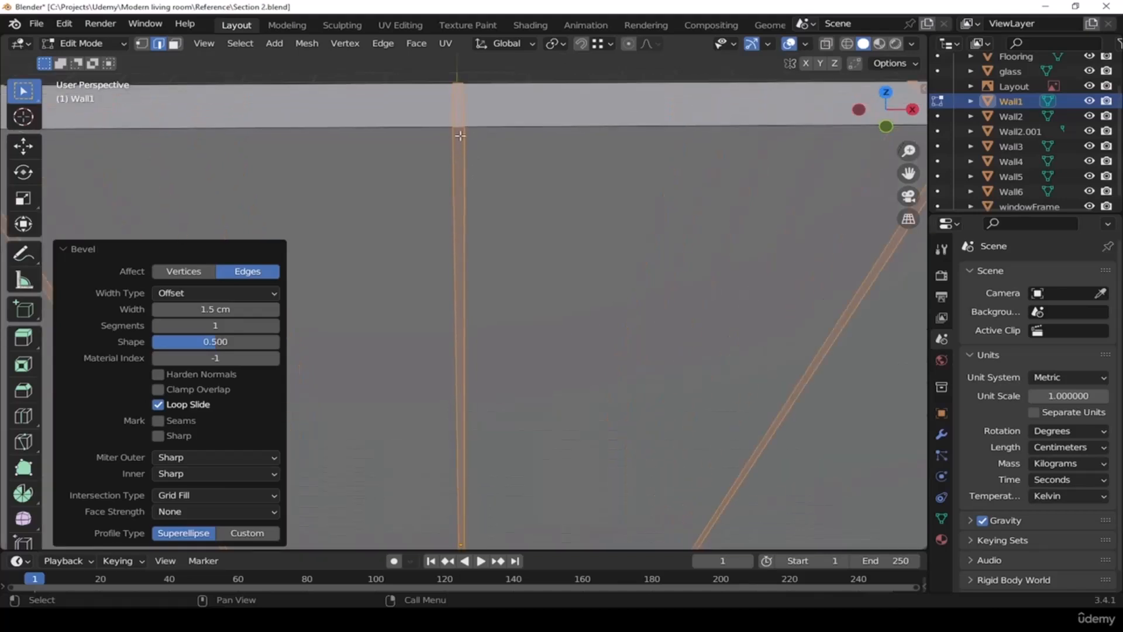
pyautogui.scroll(-4, 456, 168)
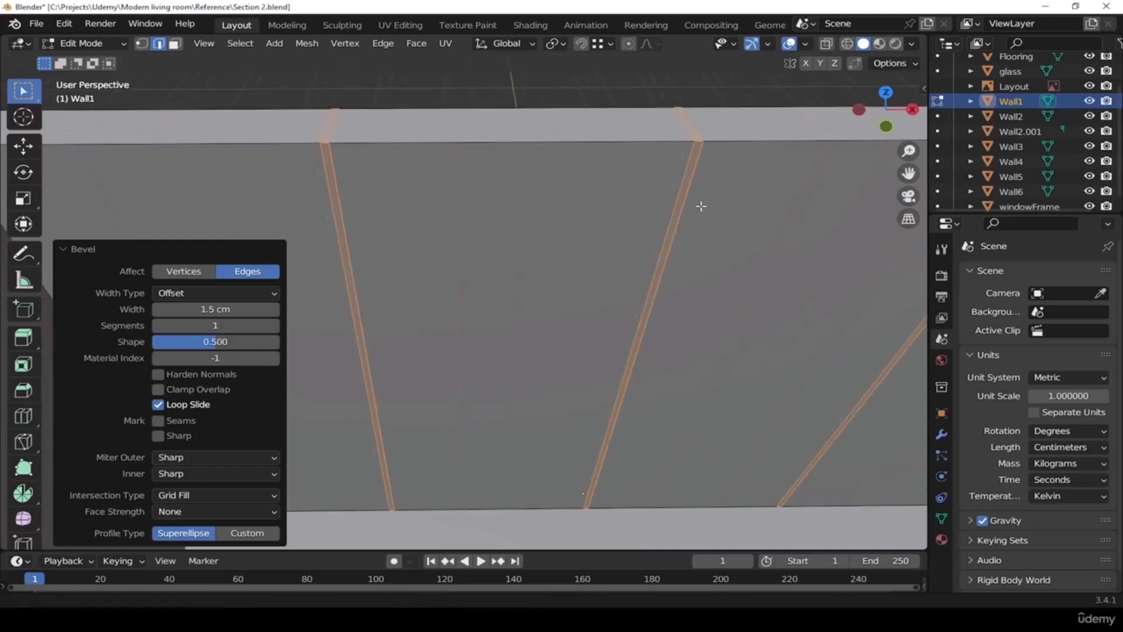
pyautogui.moveTo(544, 218); pyautogui.dragTo(396, 293, button='middle')
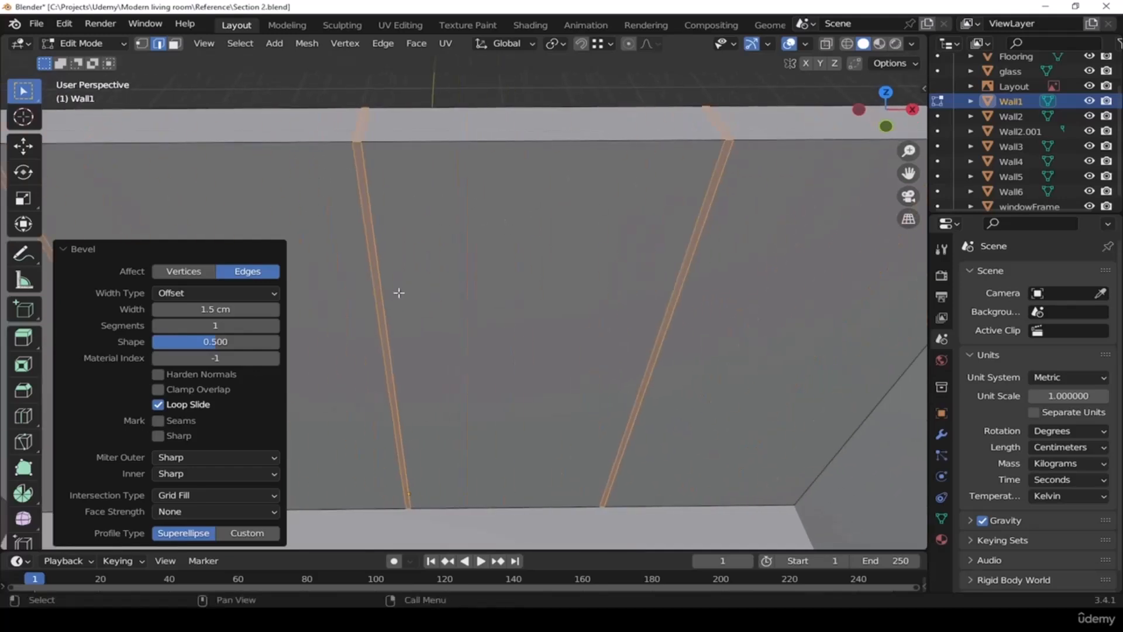
# Set the bevel to 2 segments so each vertical strip gets a centre edge, and clear the selection
pyautogui.click(274, 325)
pyautogui.moveTo(379, 156); pyautogui.dragTo(706, 180, button='middle')
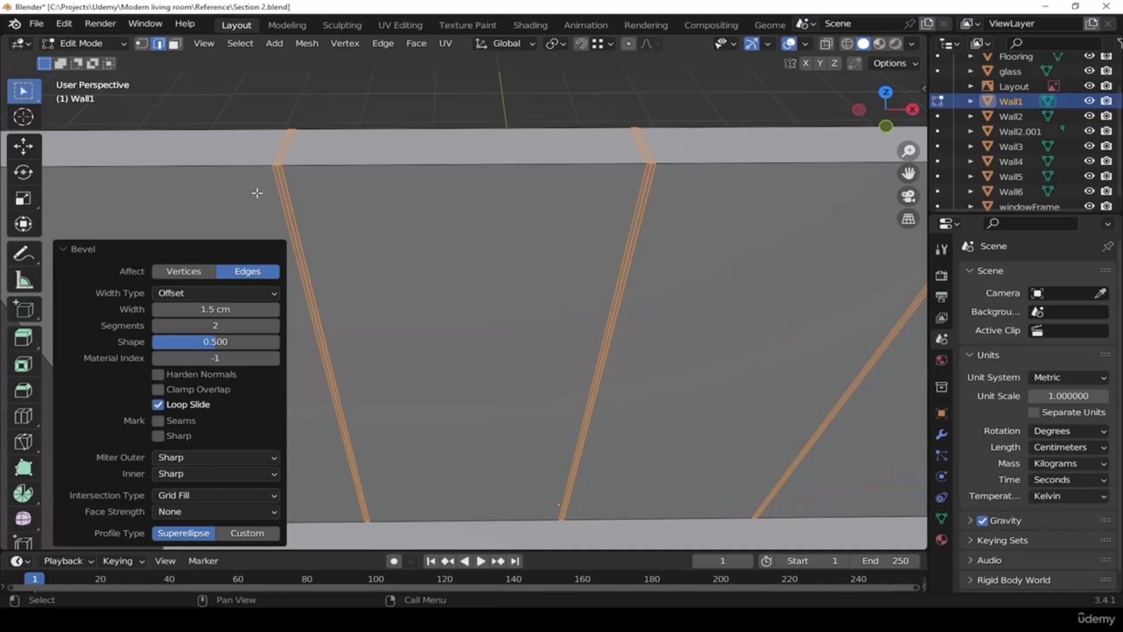
pyautogui.moveTo(654, 205); pyautogui.dragTo(447, 192, button='middle')
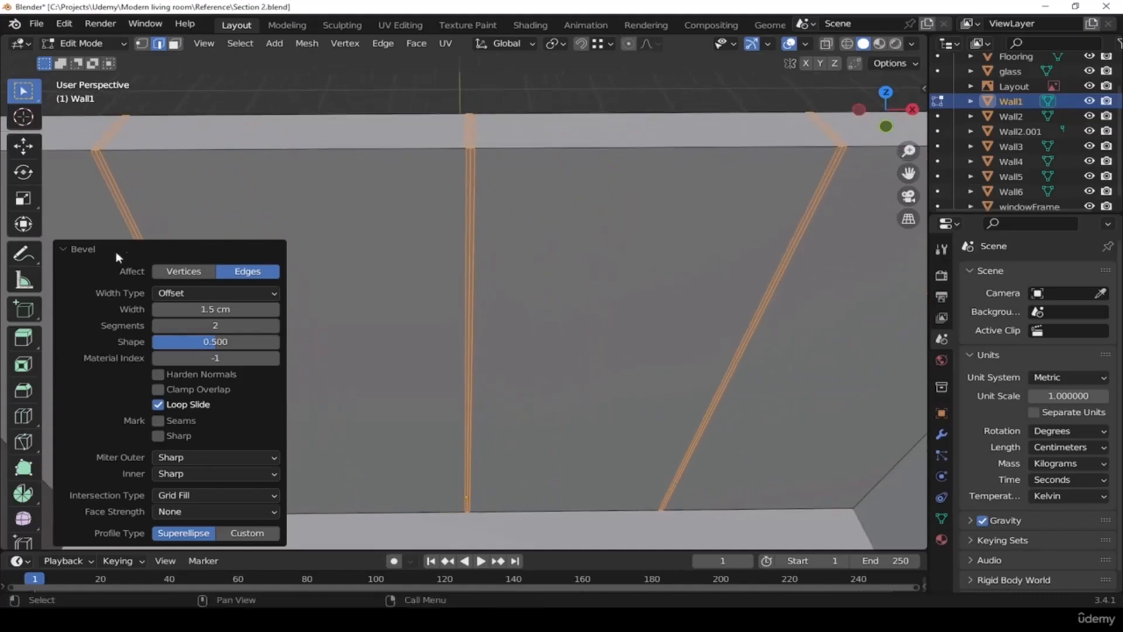
pyautogui.click(83, 250)
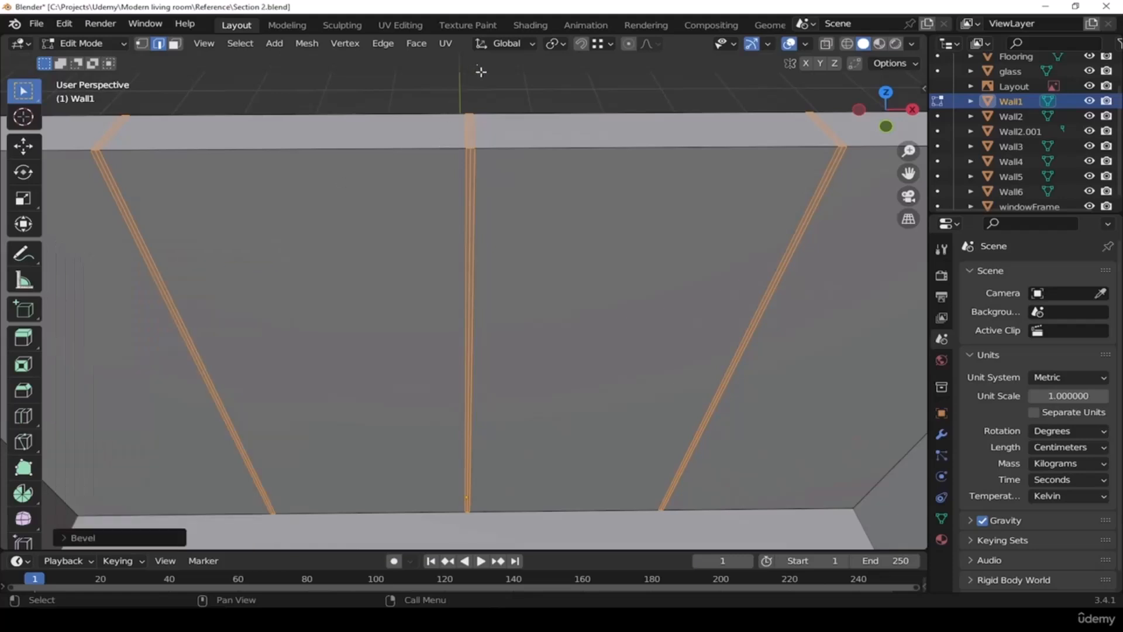
pyautogui.moveTo(497, 84); pyautogui.dragTo(513, 100)
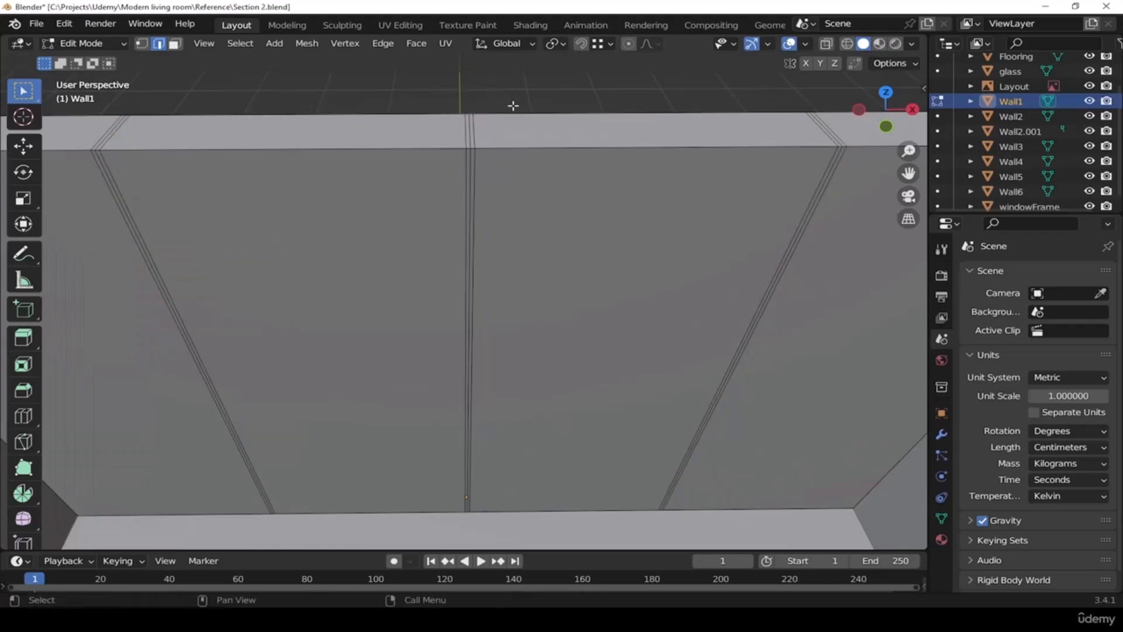
# Select the centre edge loop of each of the three bevelled vertical strips on the back wall
pyautogui.moveTo(291, 274); pyautogui.dragTo(509, 261, button='middle')
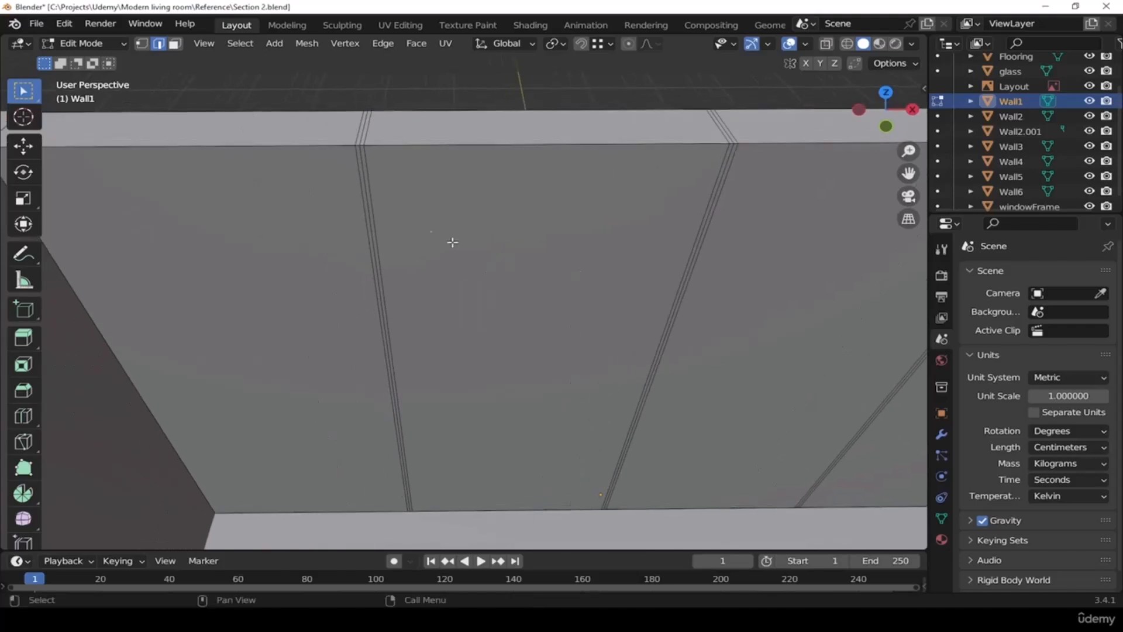
pyautogui.keyDown('alt'); pyautogui.click(363, 162); pyautogui.keyUp('alt')
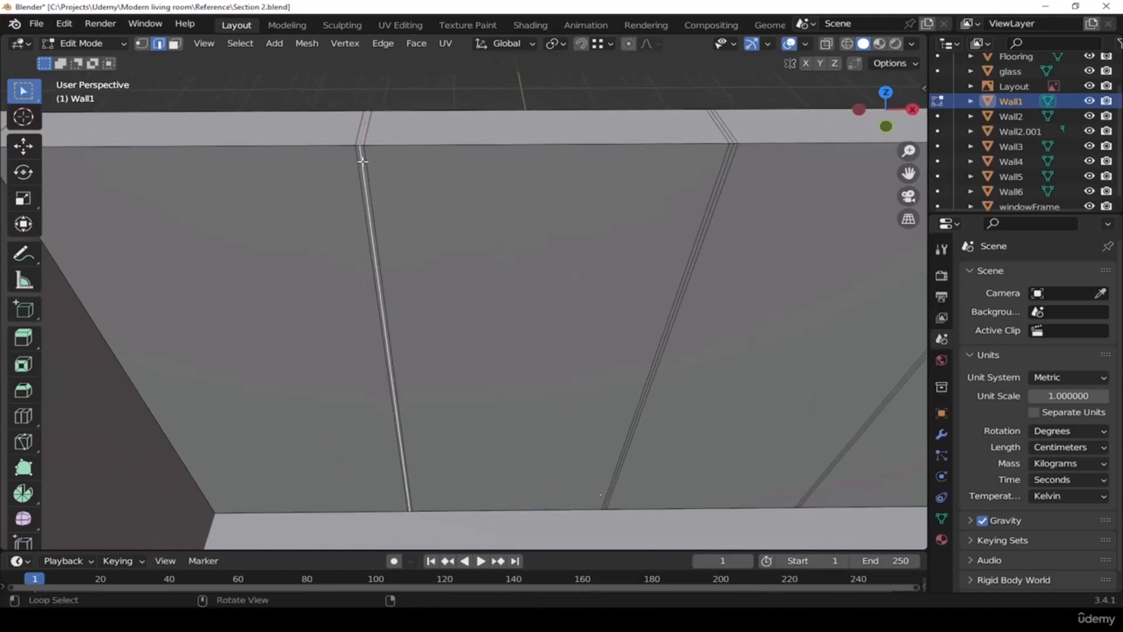
pyautogui.moveTo(765, 251); pyautogui.dragTo(569, 179, button='middle')
pyautogui.scroll(2, 569, 179)
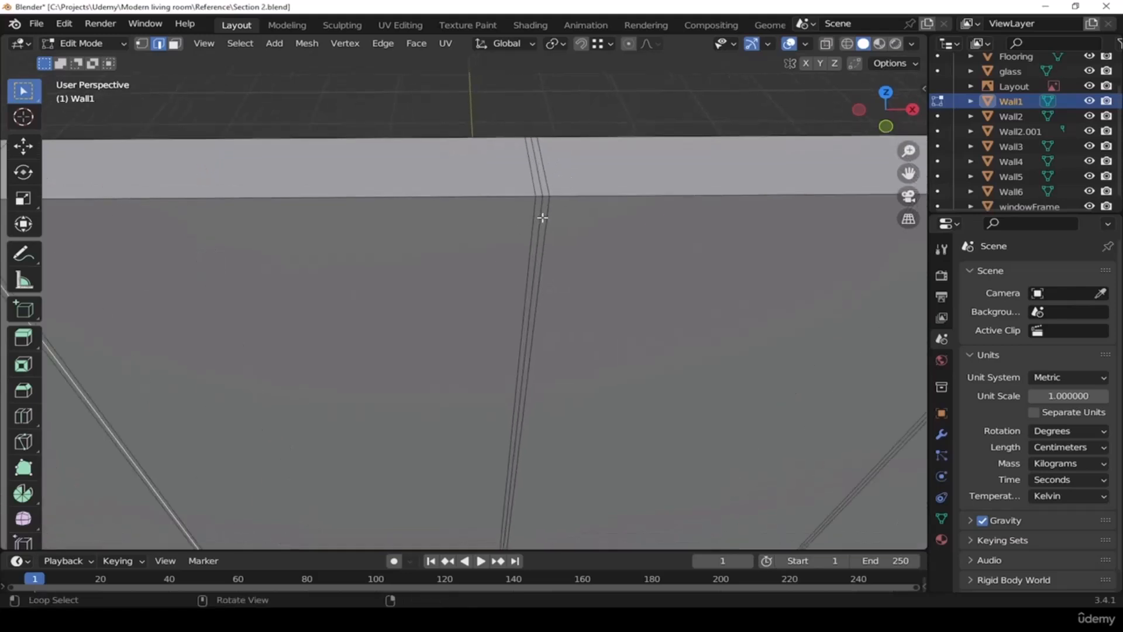
pyautogui.keyDown('alt'); pyautogui.keyDown('shift'); pyautogui.click(542, 214); pyautogui.keyUp('shift'); pyautogui.keyUp('alt')
pyautogui.scroll(-4, 434, 246)
pyautogui.keyDown('shift'); pyautogui.moveTo(713, 279); pyautogui.dragTo(544, 256); pyautogui.keyUp('shift')
pyautogui.keyDown('shift'); pyautogui.moveTo(544, 255); pyautogui.dragTo(455, 251, button='middle'); pyautogui.keyUp('shift')
pyautogui.scroll(3, 626, 205)
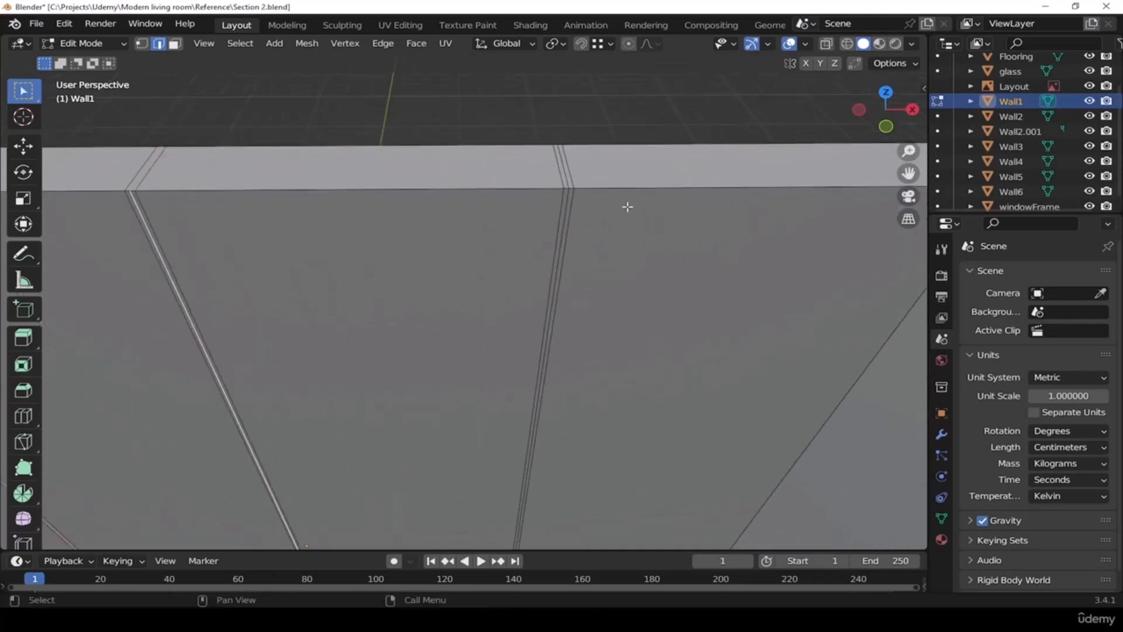
pyautogui.keyDown('alt'); pyautogui.keyDown('shift'); pyautogui.click(556, 202); pyautogui.keyUp('shift'); pyautogui.keyUp('alt')
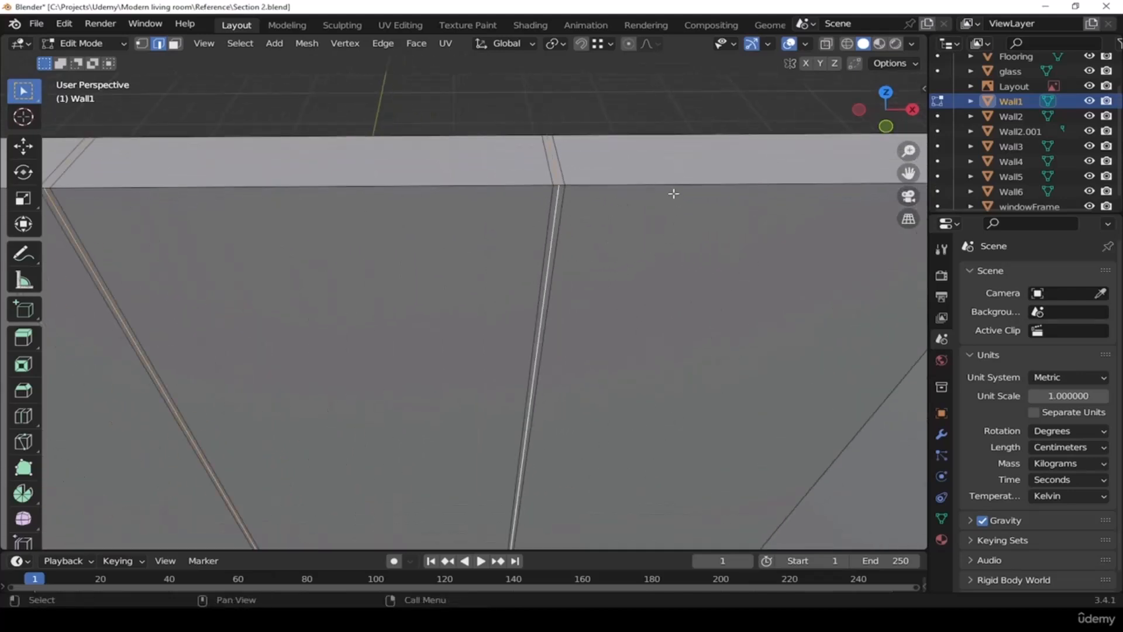
pyautogui.scroll(-4, 674, 194)
pyautogui.moveTo(503, 275); pyautogui.dragTo(474, 300, button='middle')
pyautogui.scroll(2, 480, 303)
pyautogui.keyDown('shift'); pyautogui.moveTo(491, 307); pyautogui.dragTo(568, 349, button='middle'); pyautogui.keyUp('shift')
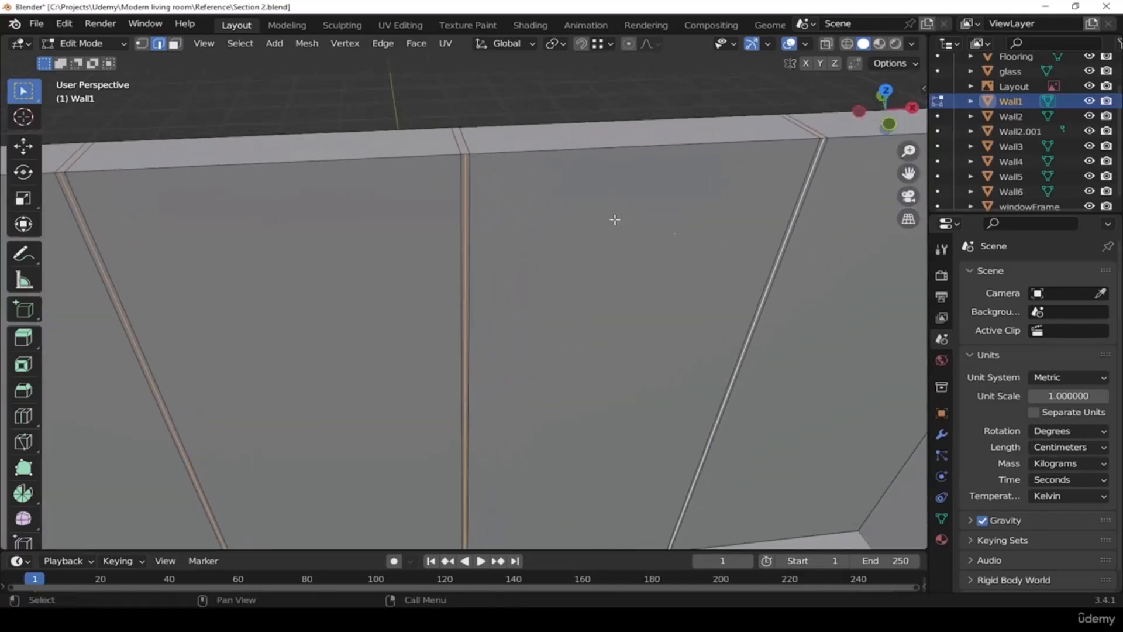
# Move the three selected centre loops 1.6 cm along global Y into the wall to form grooves
pyautogui.moveTo(451, 241); pyautogui.dragTo(512, 225, button='middle')
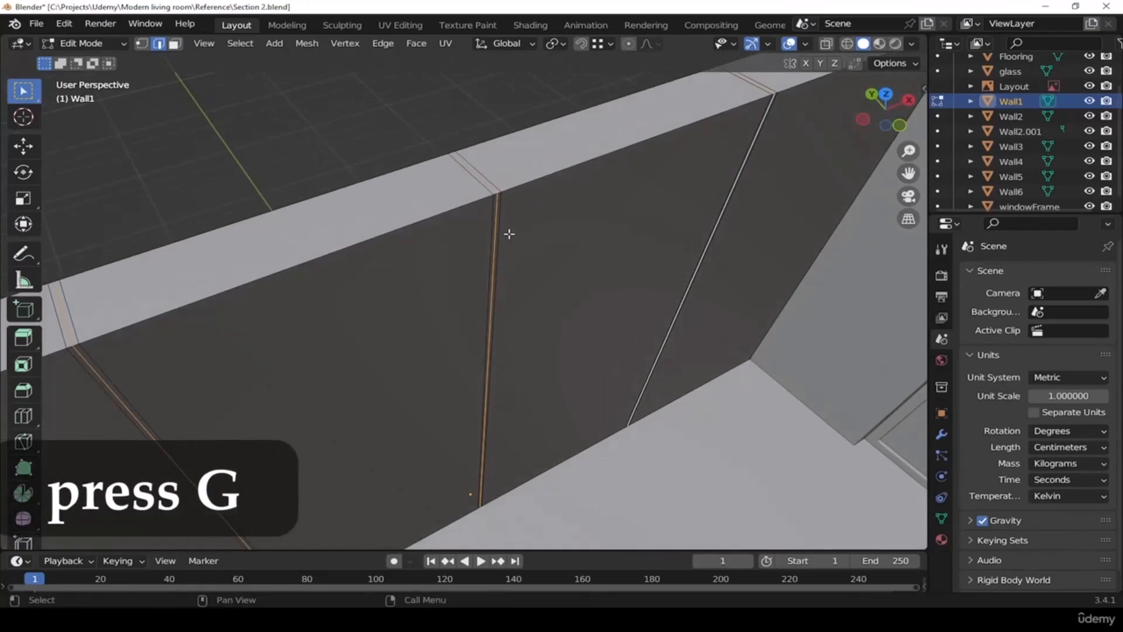
pyautogui.press('g')
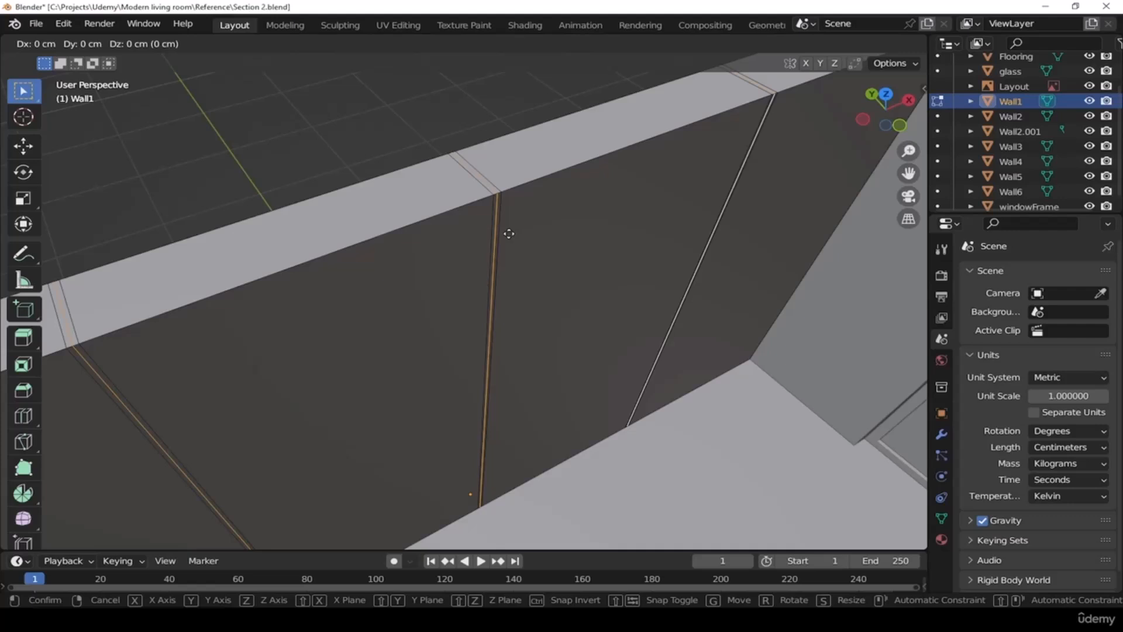
pyautogui.press('y')
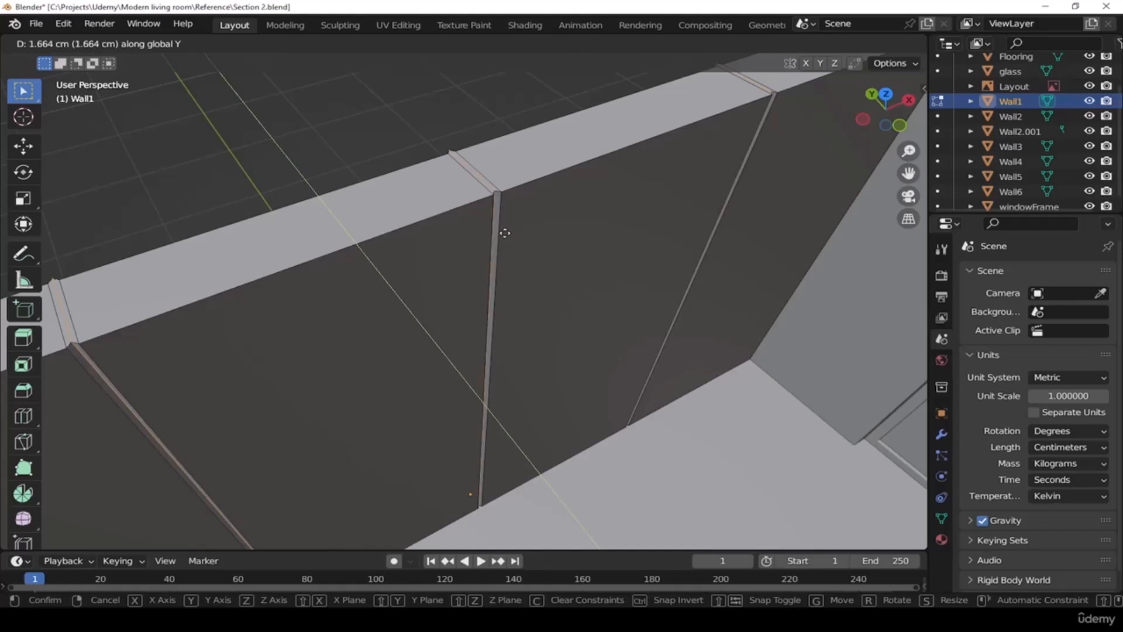
pyautogui.click(505, 233)
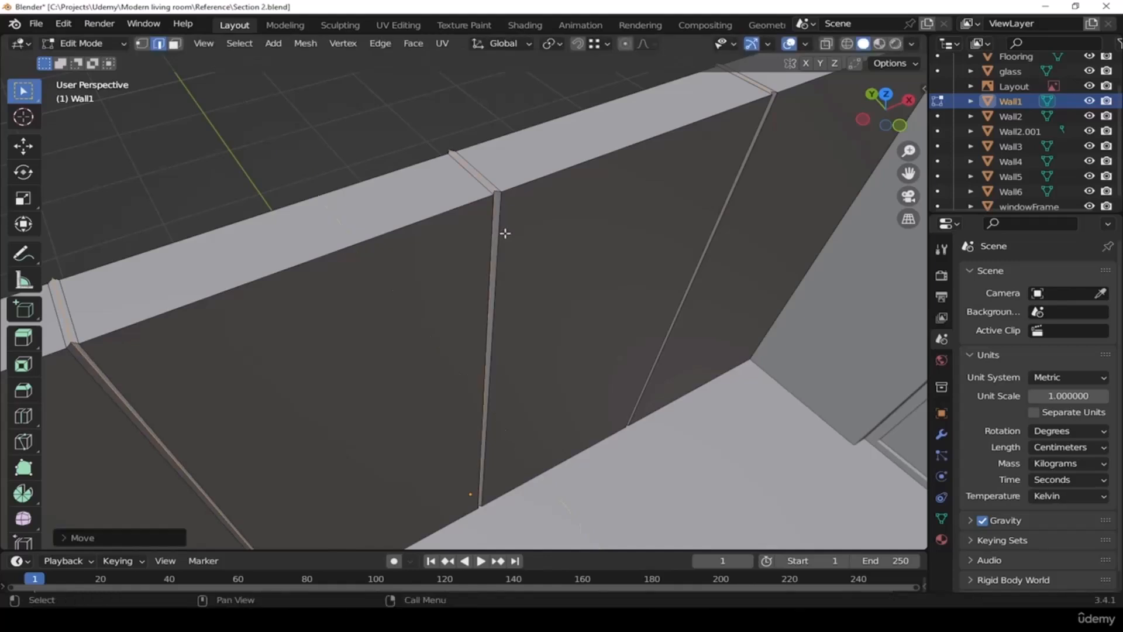
pyautogui.click(80, 538)
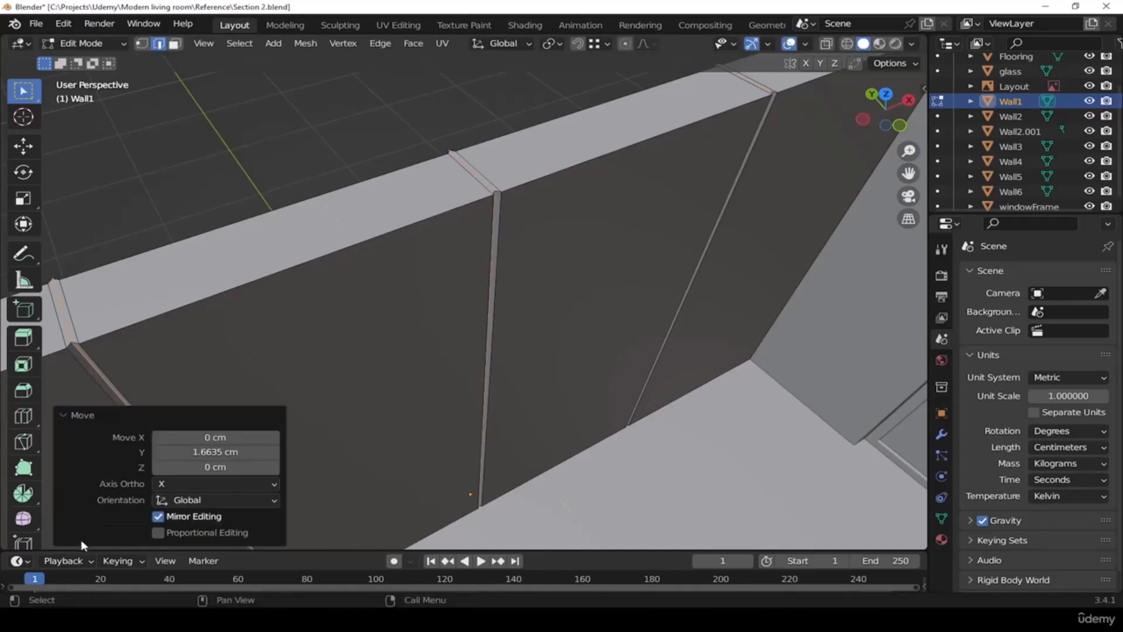
pyautogui.click(215, 451)
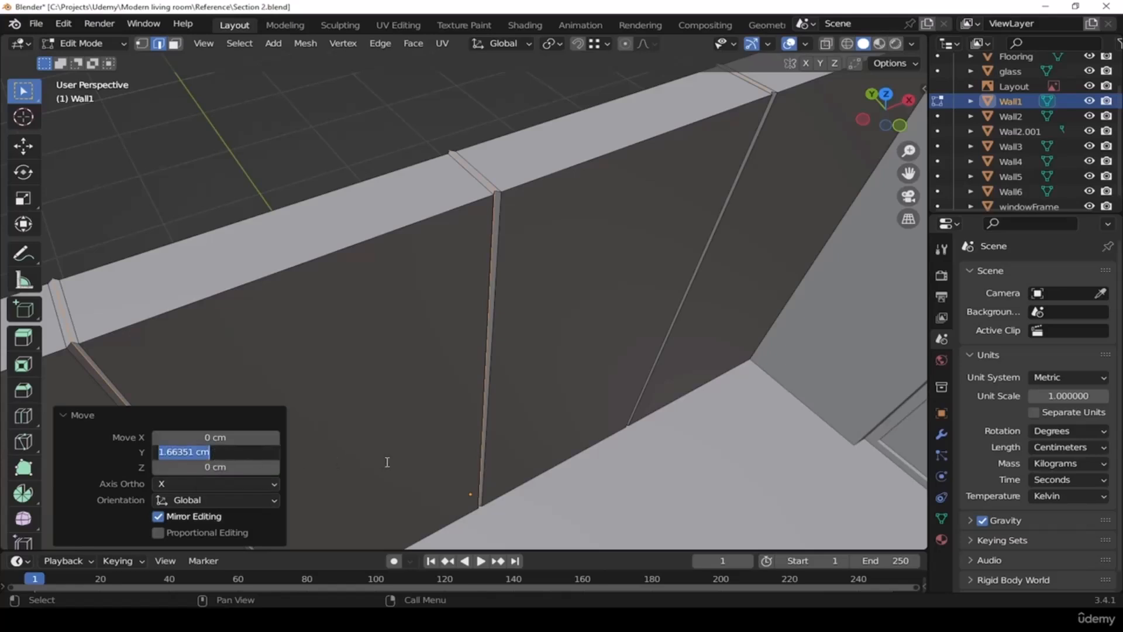
pyautogui.write('1.6')
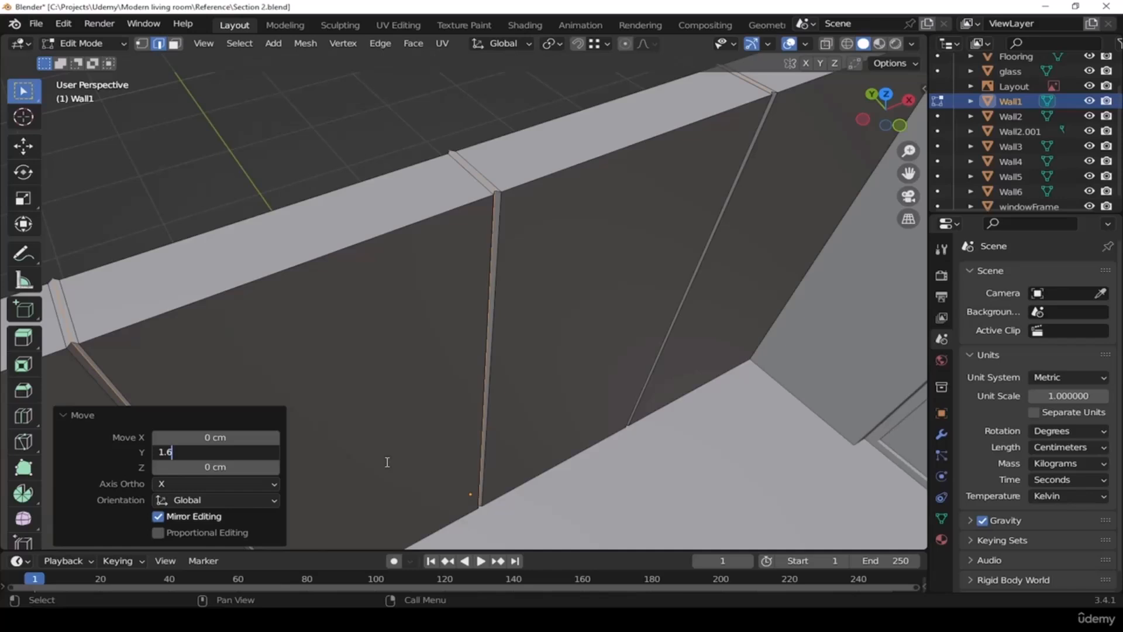
pyautogui.press('Return')
# Add two evenly spaced horizontal loop cuts across the back wall, leaving them unslid
pyautogui.moveTo(634, 448); pyautogui.dragTo(602, 231, button='middle')
pyautogui.scroll(-4, 527, 199)
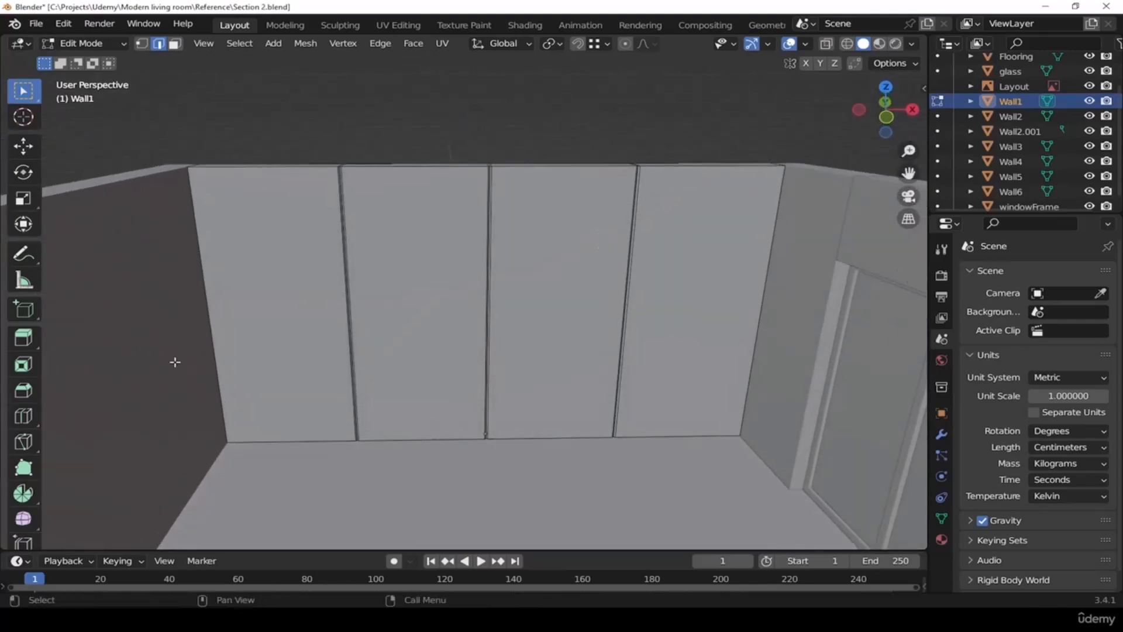
pyautogui.moveTo(678, 376); pyautogui.dragTo(595, 251, button='middle')
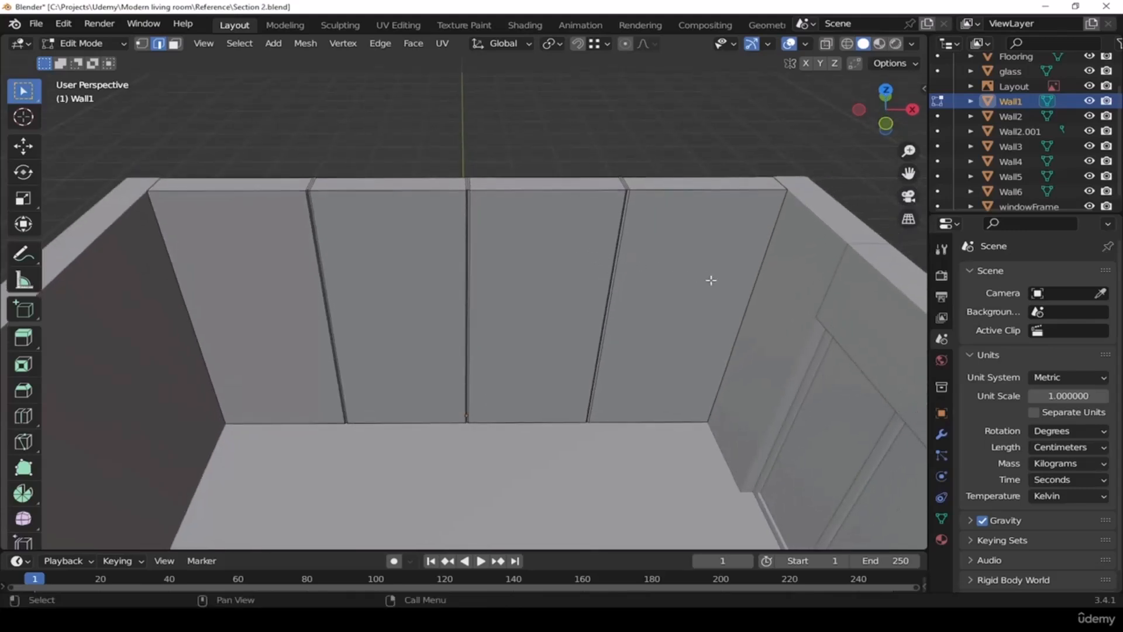
pyautogui.hotkey('ctrl', 'r')
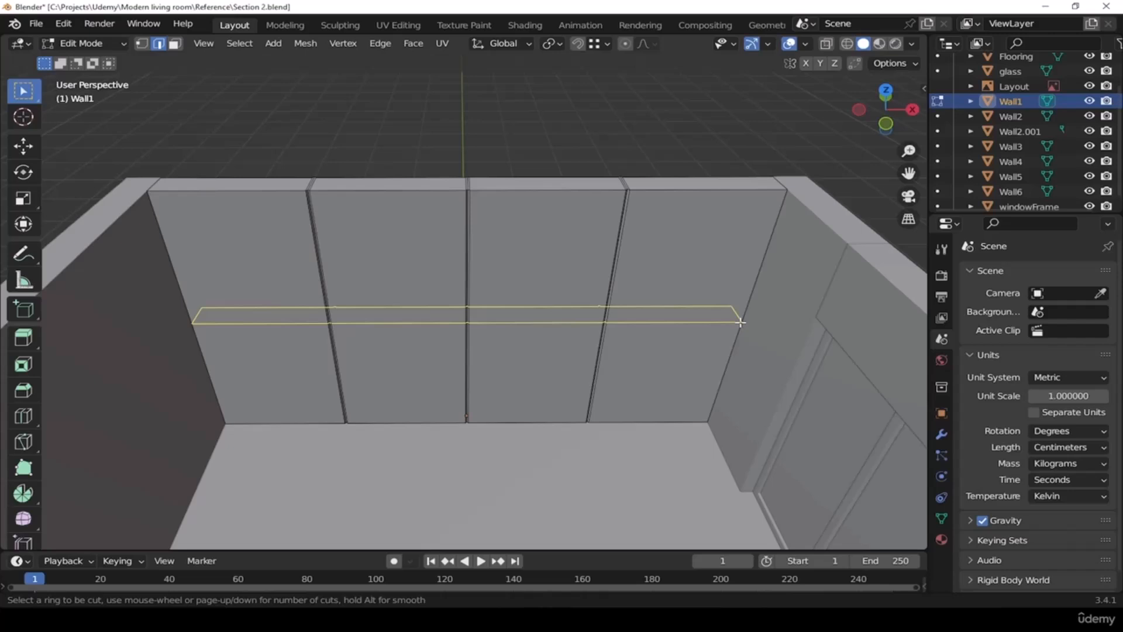
pyautogui.scroll(1, 741, 322)
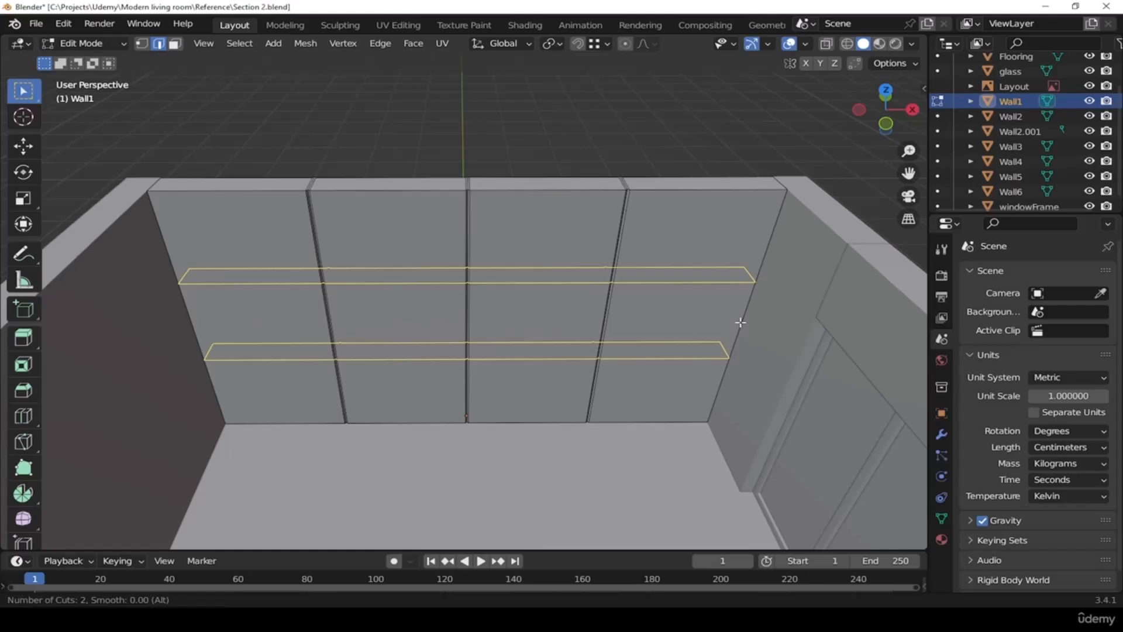
pyautogui.click(740, 322)
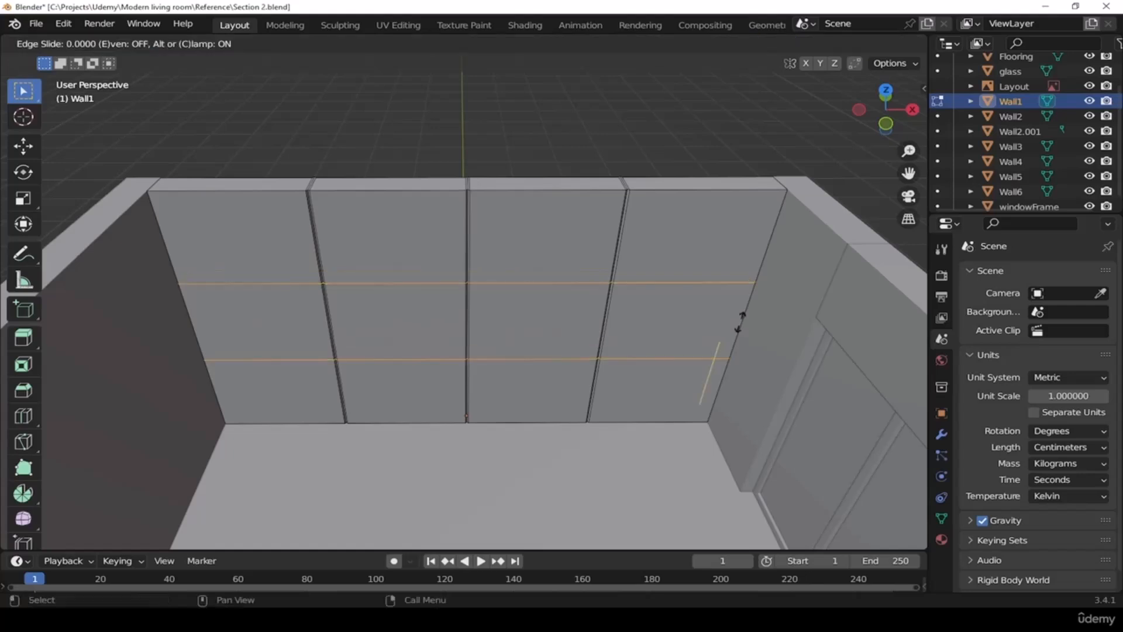
pyautogui.rightClick(759, 273)
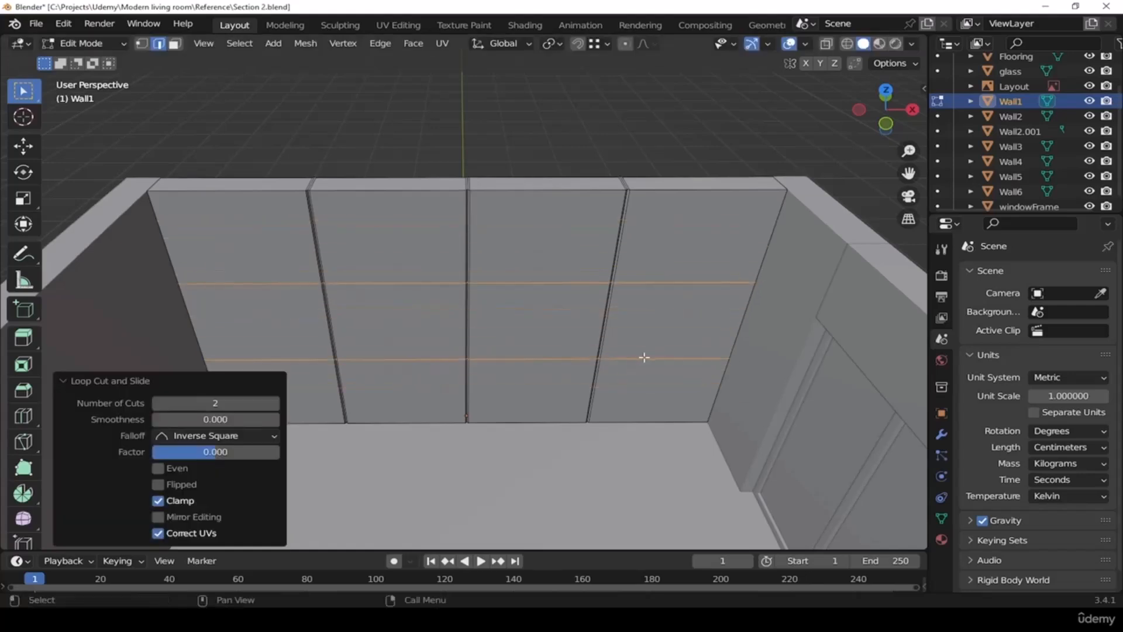
# Clear the selection and select the two horizontal edge loops across the back wall
pyautogui.moveTo(524, 107); pyautogui.dragTo(530, 121)
pyautogui.scroll(1, 517, 257)
pyautogui.moveTo(515, 279); pyautogui.dragTo(516, 252, button='middle')
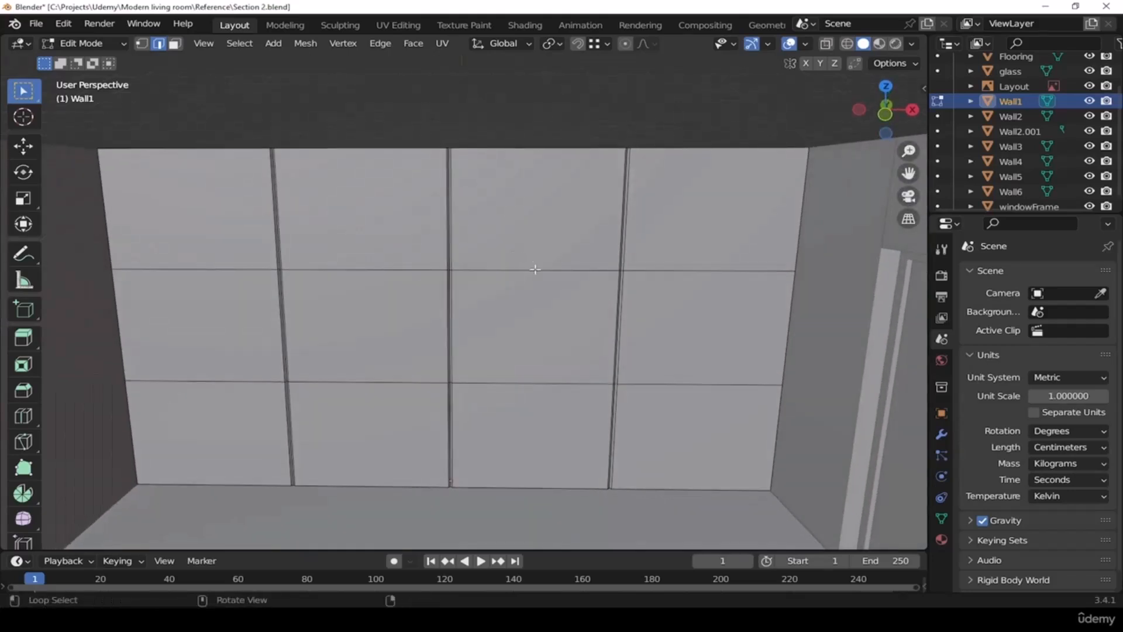
pyautogui.keyDown('alt'); pyautogui.click(535, 269); pyautogui.keyUp('alt')
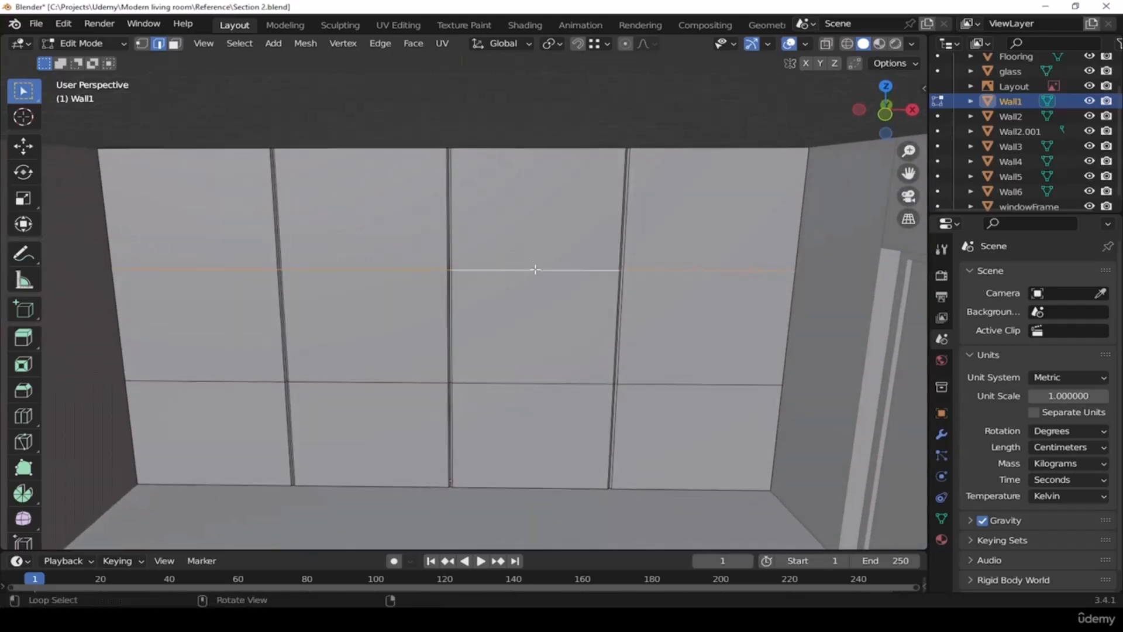
pyautogui.keyDown('alt'); pyautogui.keyDown('shift'); pyautogui.click(545, 385); pyautogui.keyUp('shift'); pyautogui.keyUp('alt')
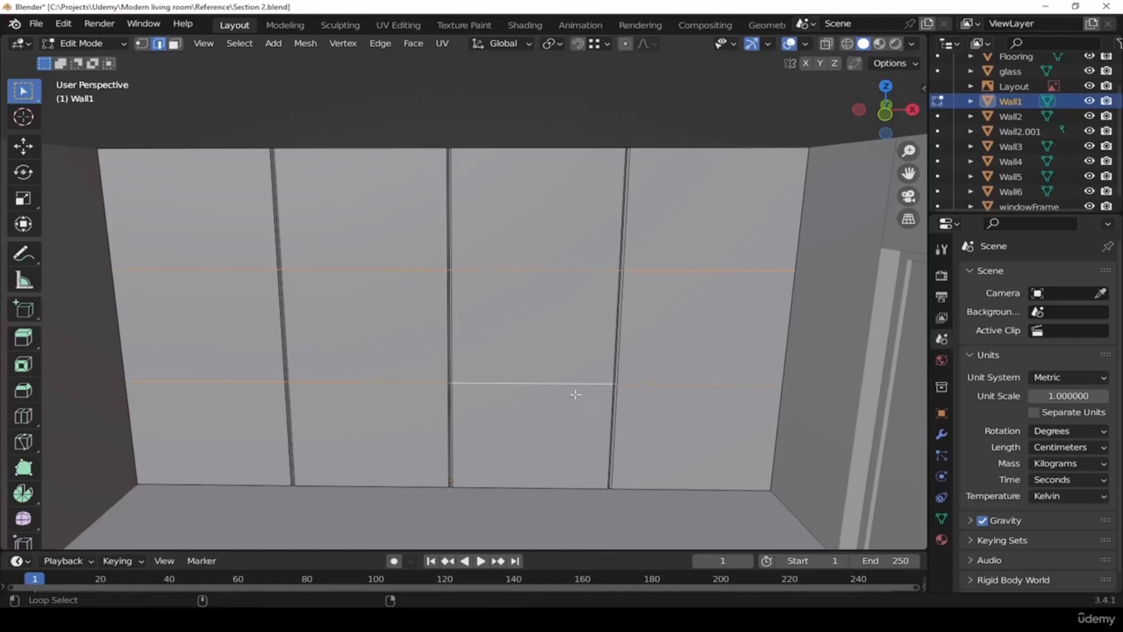
# Bevel the two horizontal edge loops with 2 segments and a width of 1.5 cm
pyautogui.moveTo(472, 419); pyautogui.dragTo(595, 323, button='middle')
pyautogui.scroll(2, 596, 324)
pyautogui.moveTo(546, 374)
pyautogui.mouseDown(button='middle')
pyautogui.moveTo(571, 374)
pyautogui.moveTo(564, 369)
pyautogui.mouseUp(button='middle')
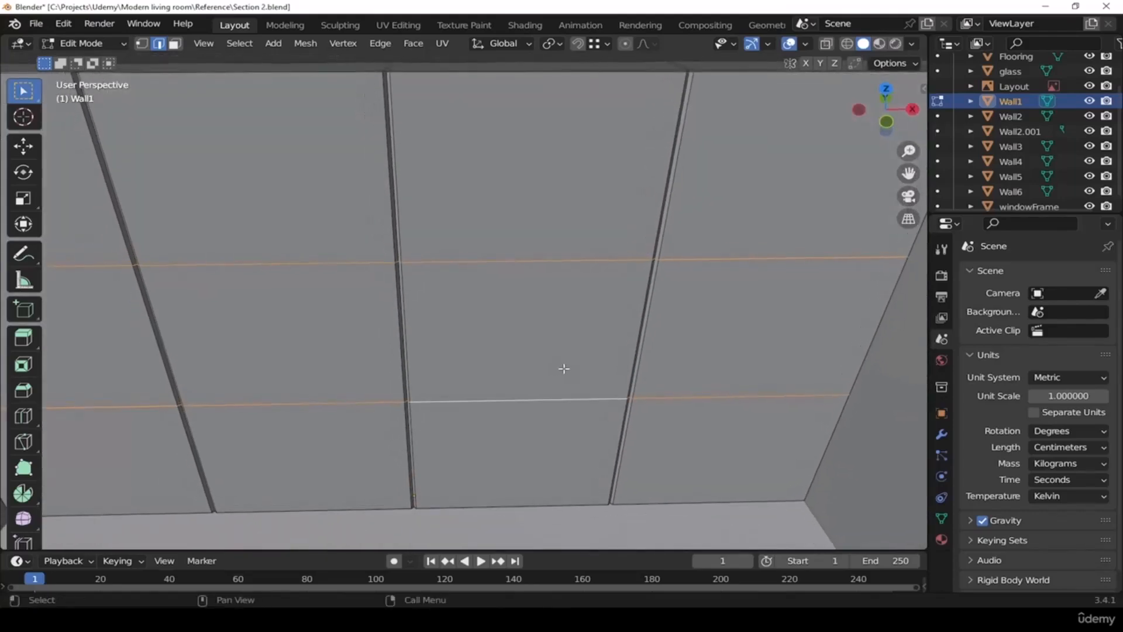
pyautogui.hotkey('ctrl', 'b')
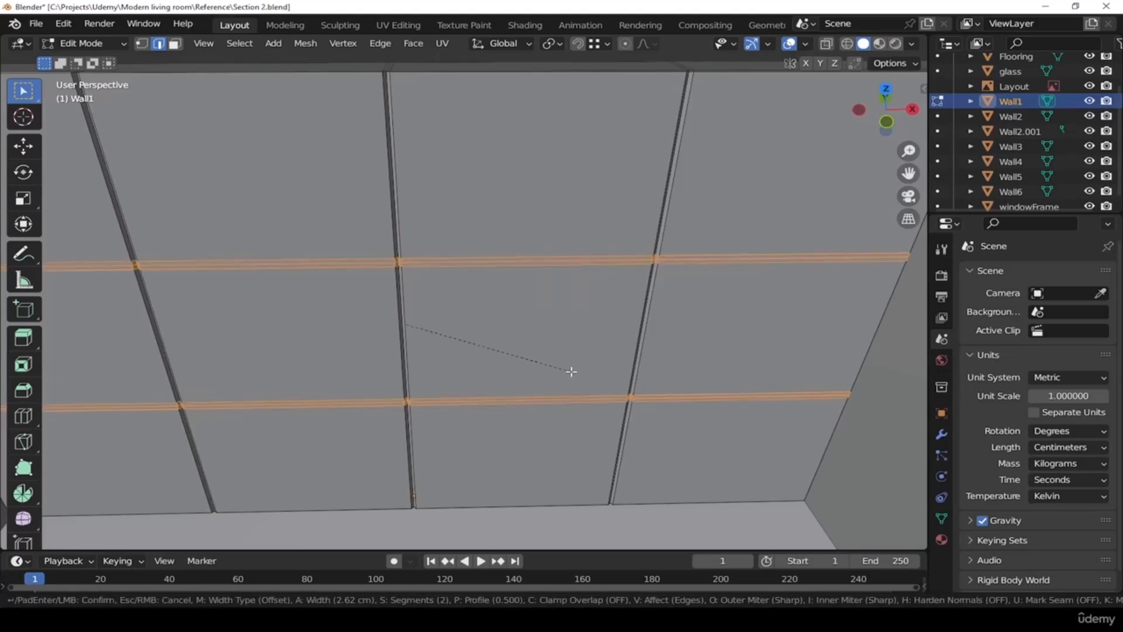
pyautogui.click(571, 371)
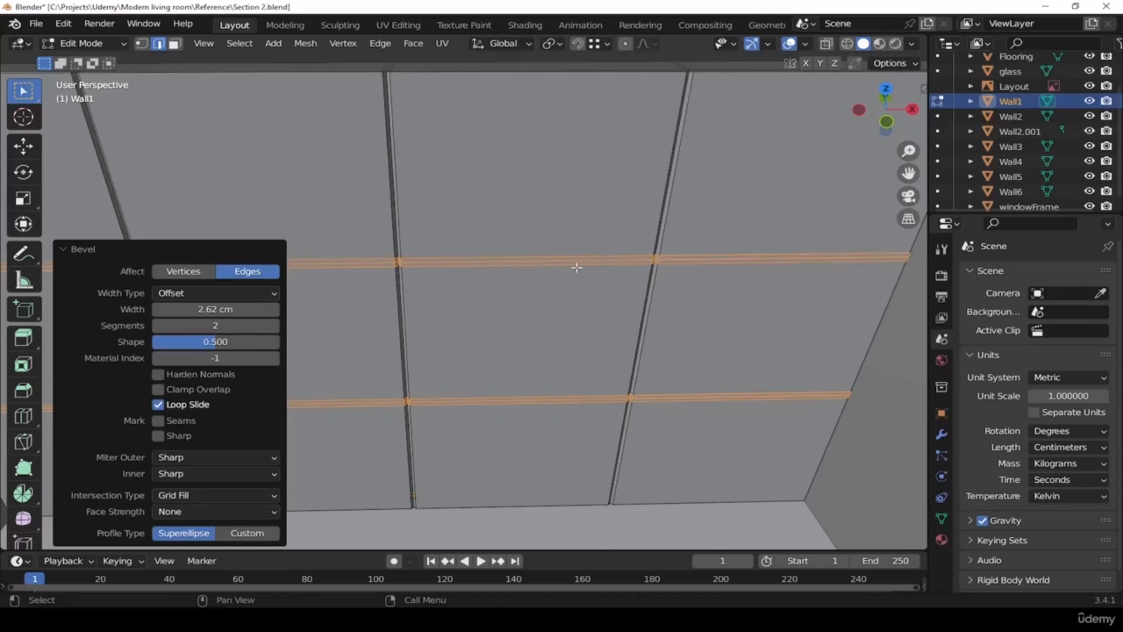
pyautogui.click(227, 309)
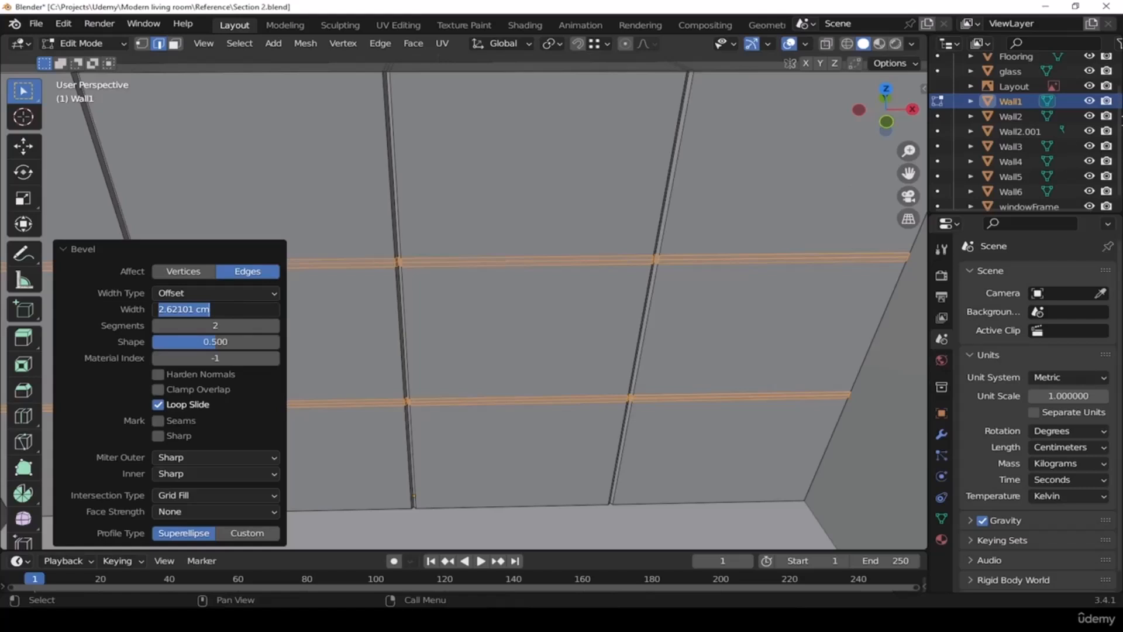
pyautogui.write('1.5')
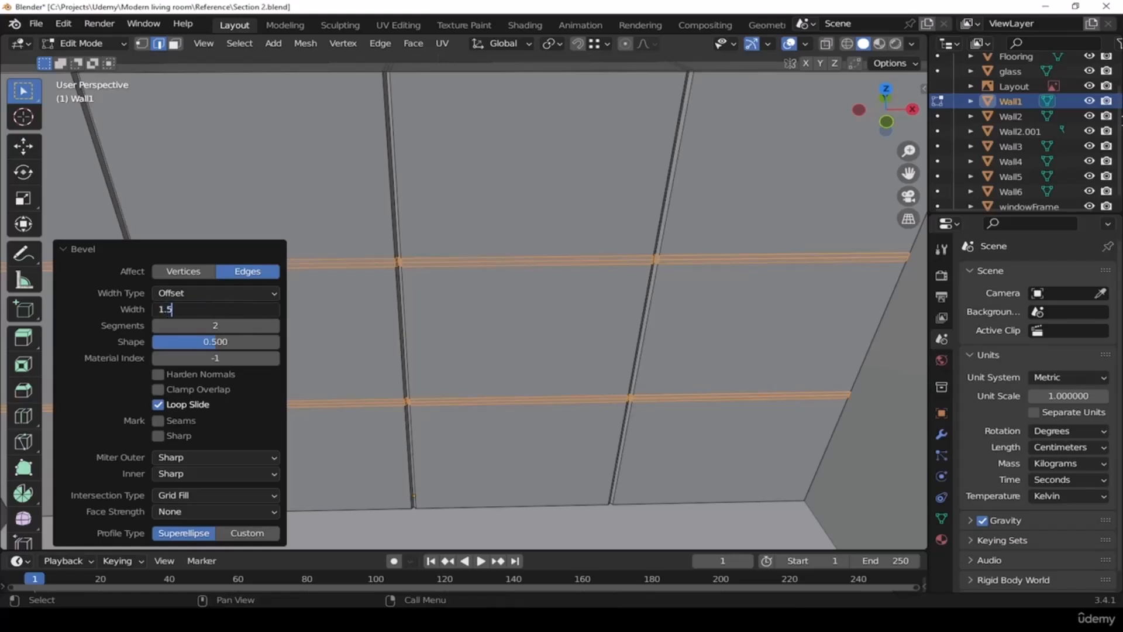
pyautogui.press('Return')
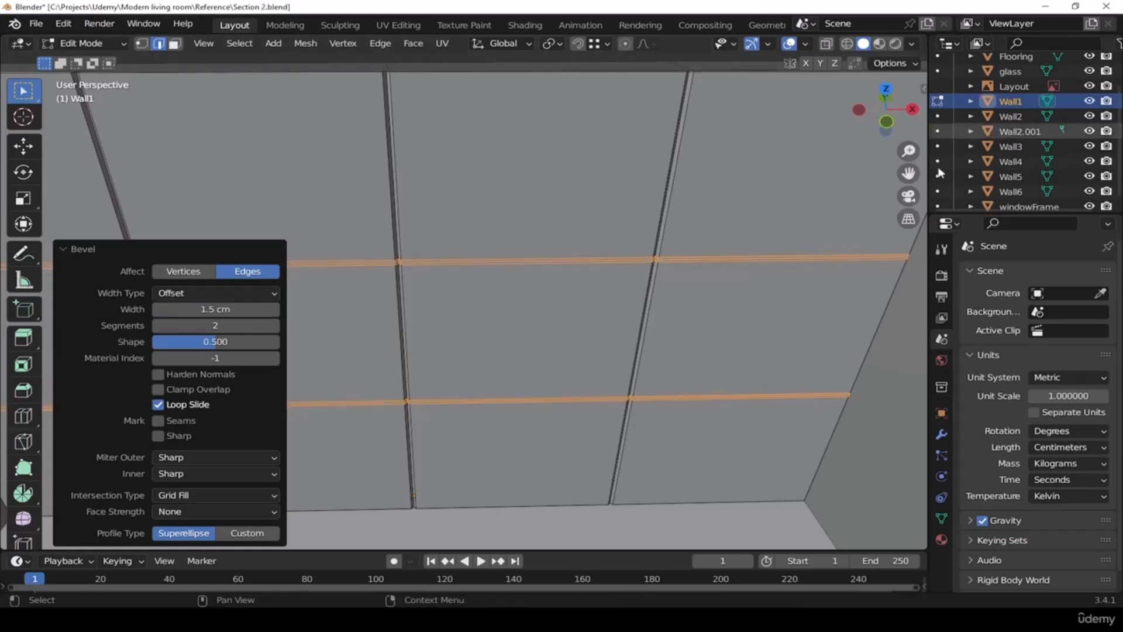
# Clear the selection and select the centre edge loop of each of the two bevelled horizontal strips
pyautogui.moveTo(717, 311); pyautogui.dragTo(746, 297, button='middle')
pyautogui.scroll(5, 413, 245)
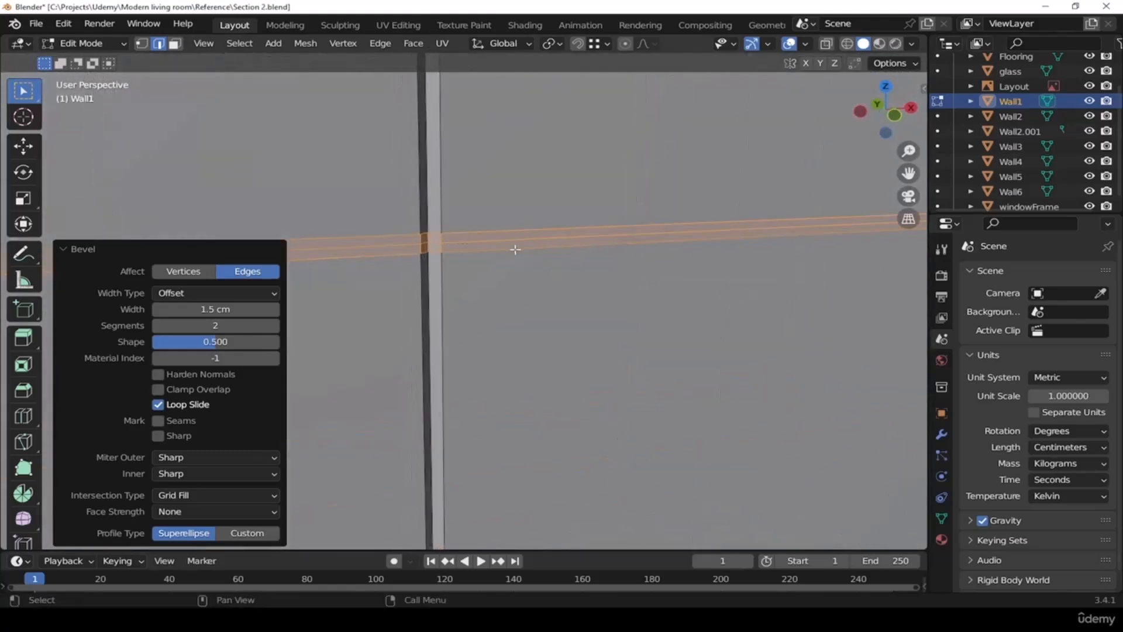
pyautogui.scroll(-6, 501, 250)
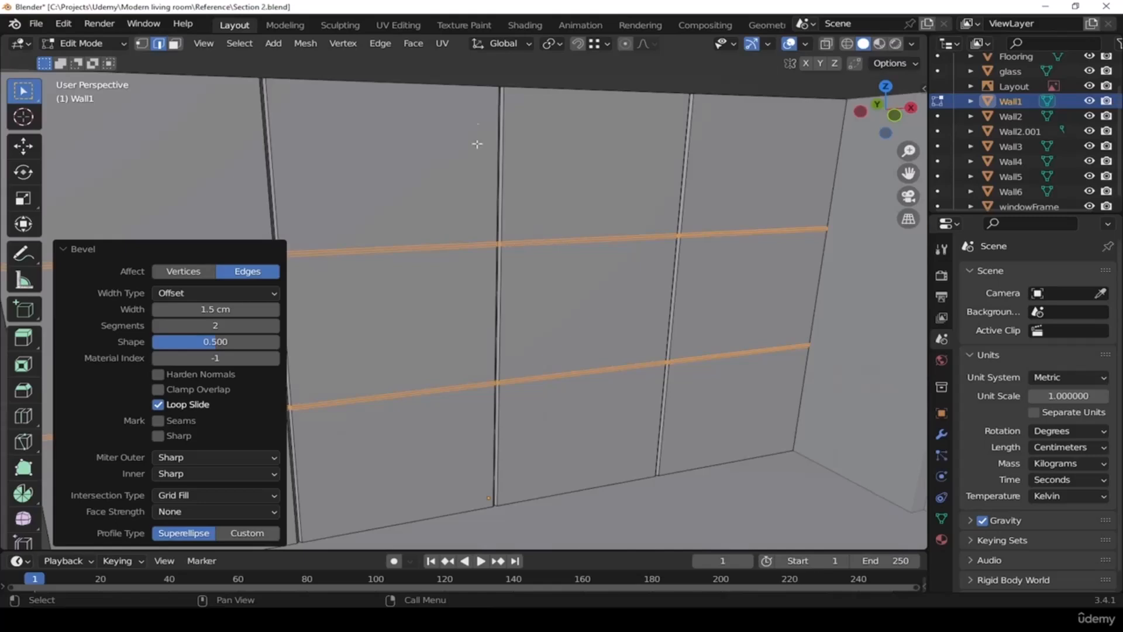
pyautogui.hotkey('alt', 'a')
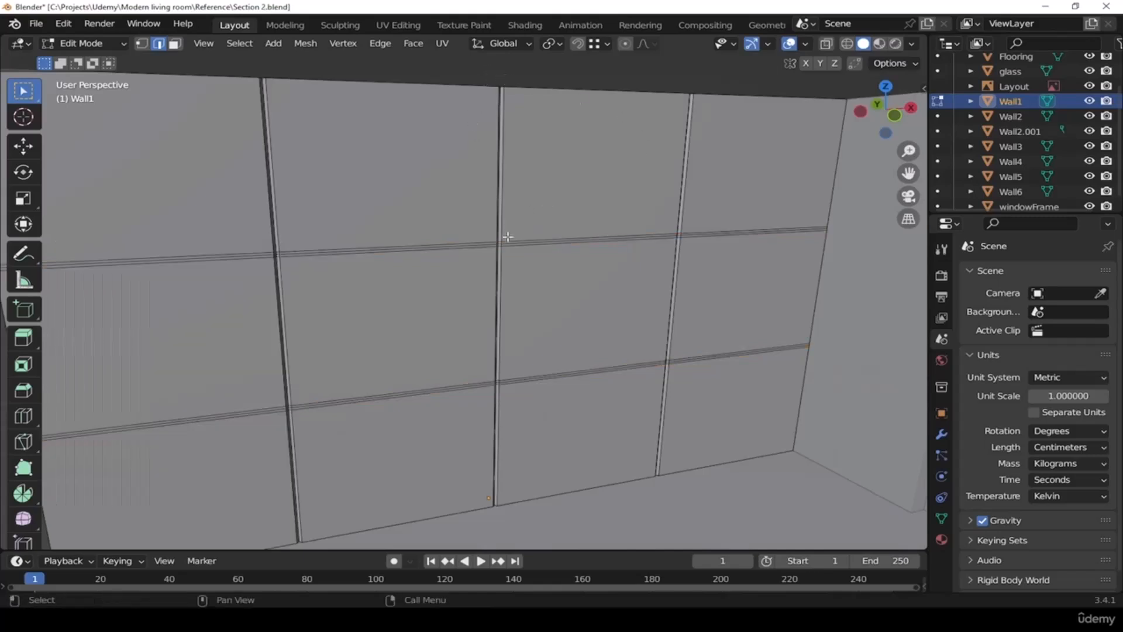
pyautogui.scroll(4, 508, 234)
pyautogui.keyDown('alt'); pyautogui.click(496, 218); pyautogui.keyUp('alt')
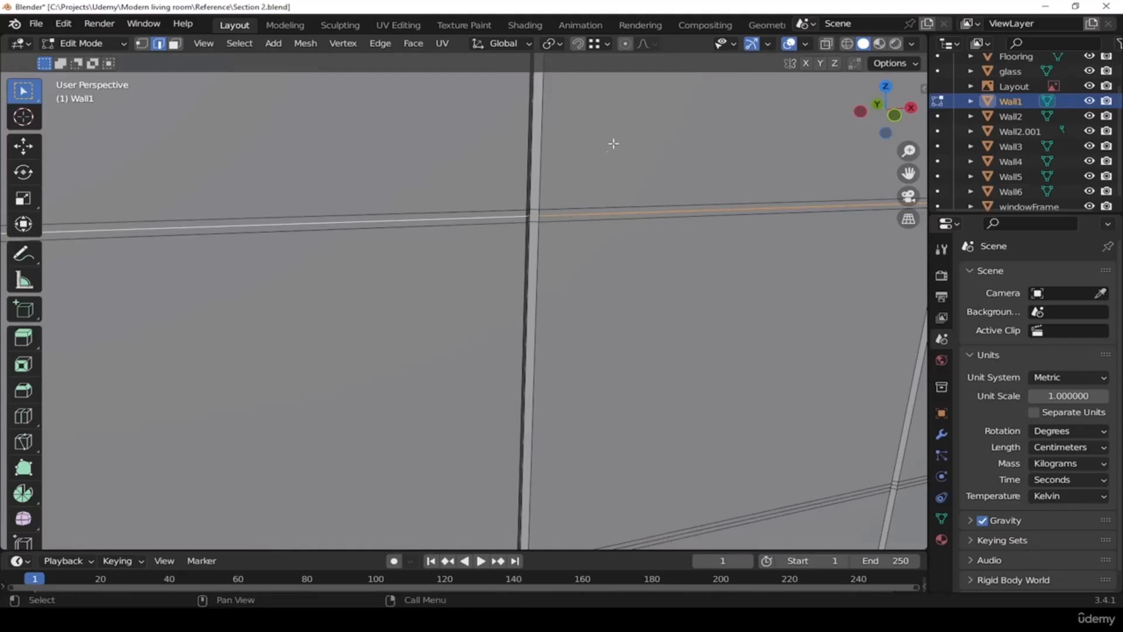
pyautogui.scroll(-4, 613, 141)
pyautogui.scroll(4, 557, 384)
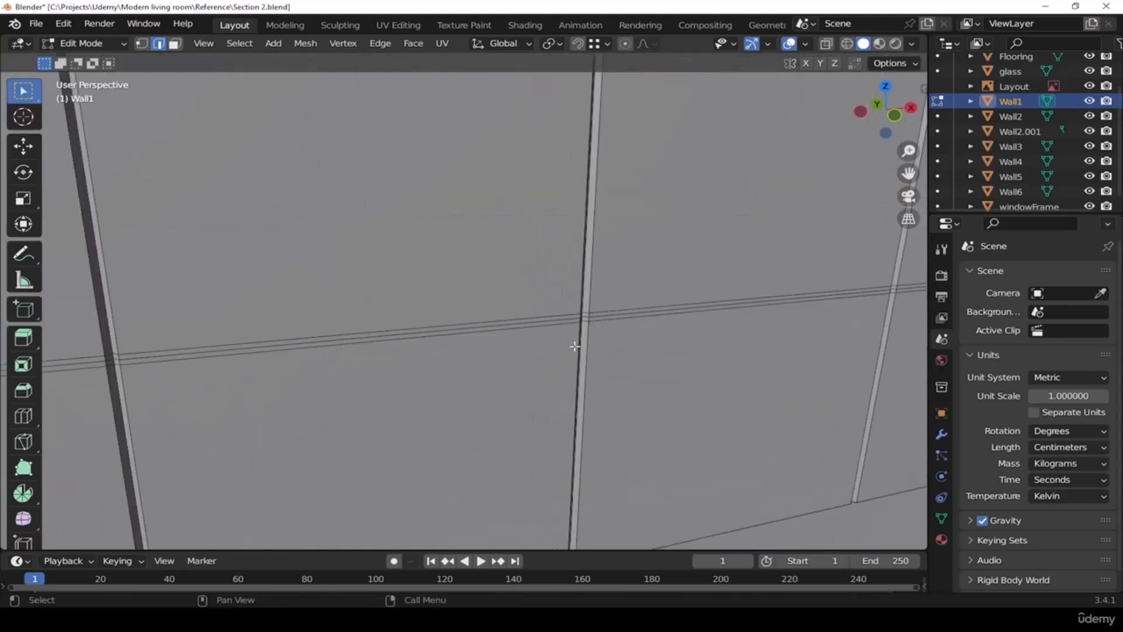
pyautogui.keyDown('alt'); pyautogui.click(551, 321); pyautogui.keyUp('alt')
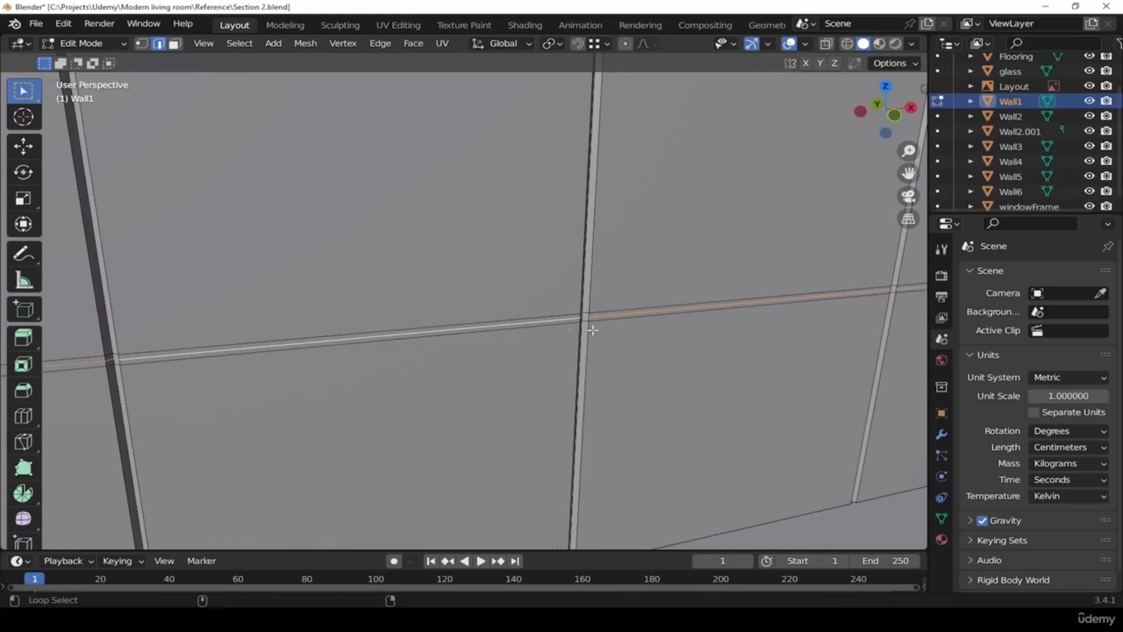
# Move the two selected horizontal centre loops 1.5 cm along global Y into the wall to form grooves
pyautogui.moveTo(680, 218); pyautogui.dragTo(538, 378, button='middle')
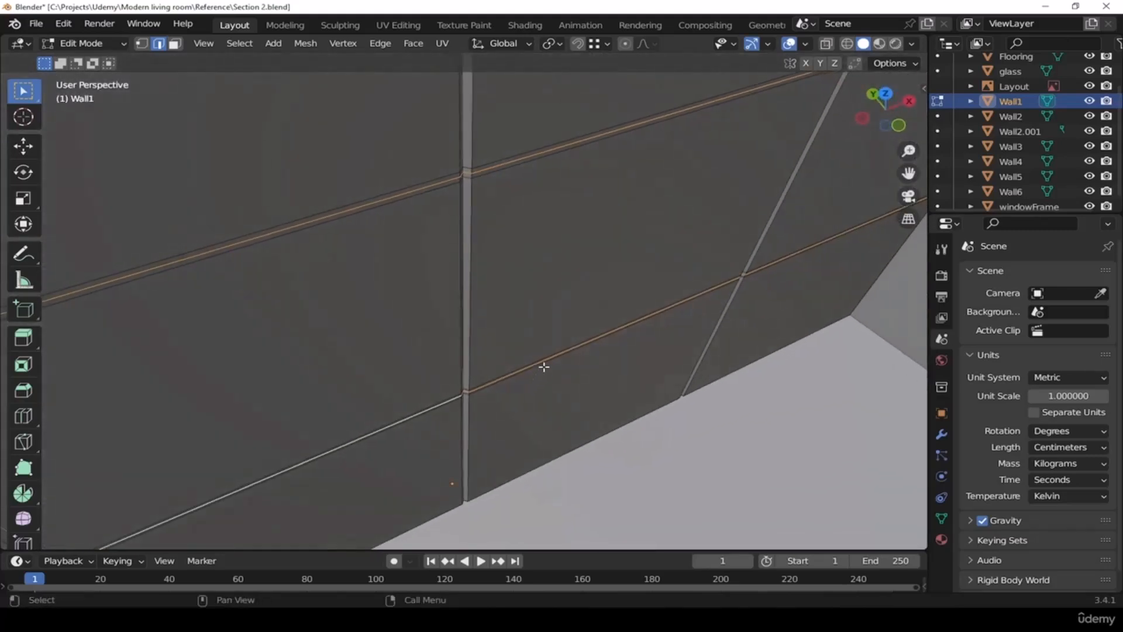
pyautogui.press('g')
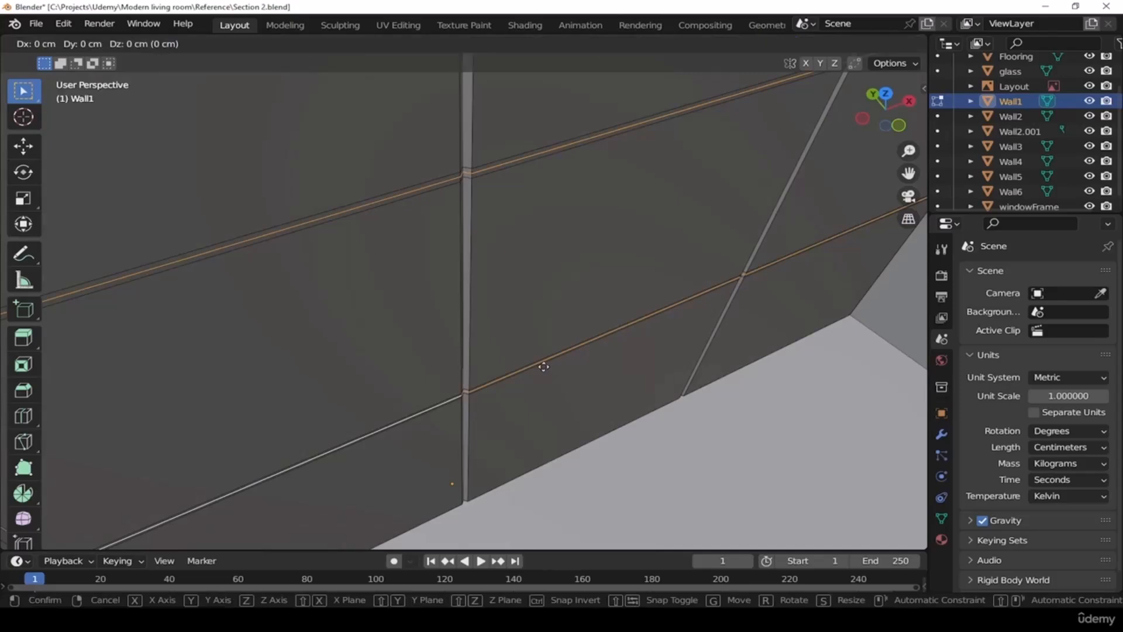
pyautogui.press('y')
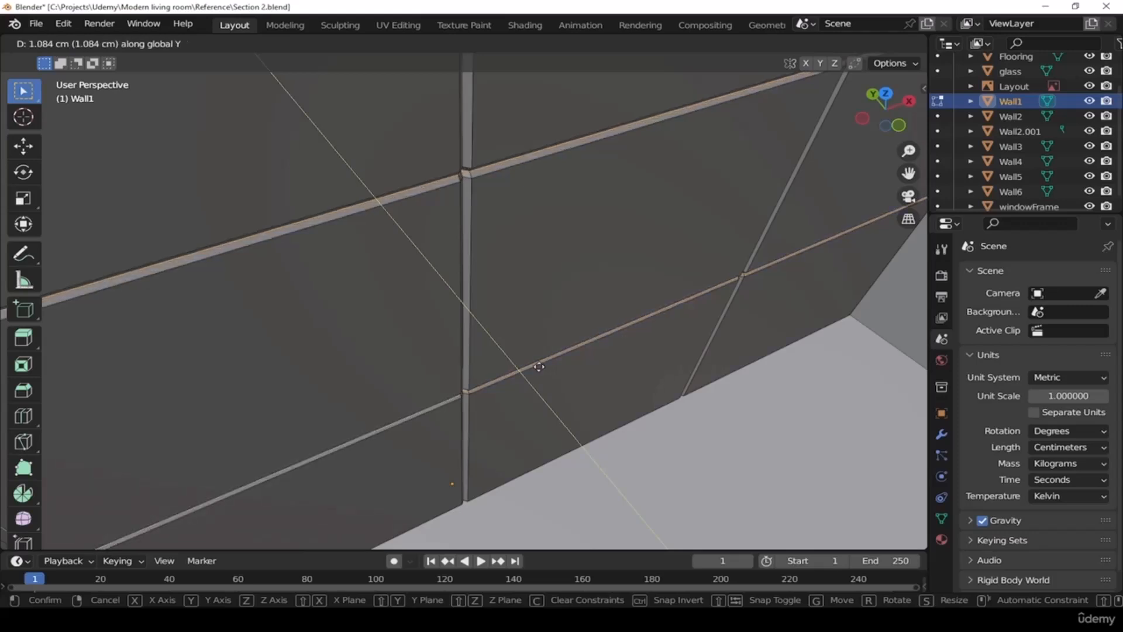
pyautogui.click(534, 369)
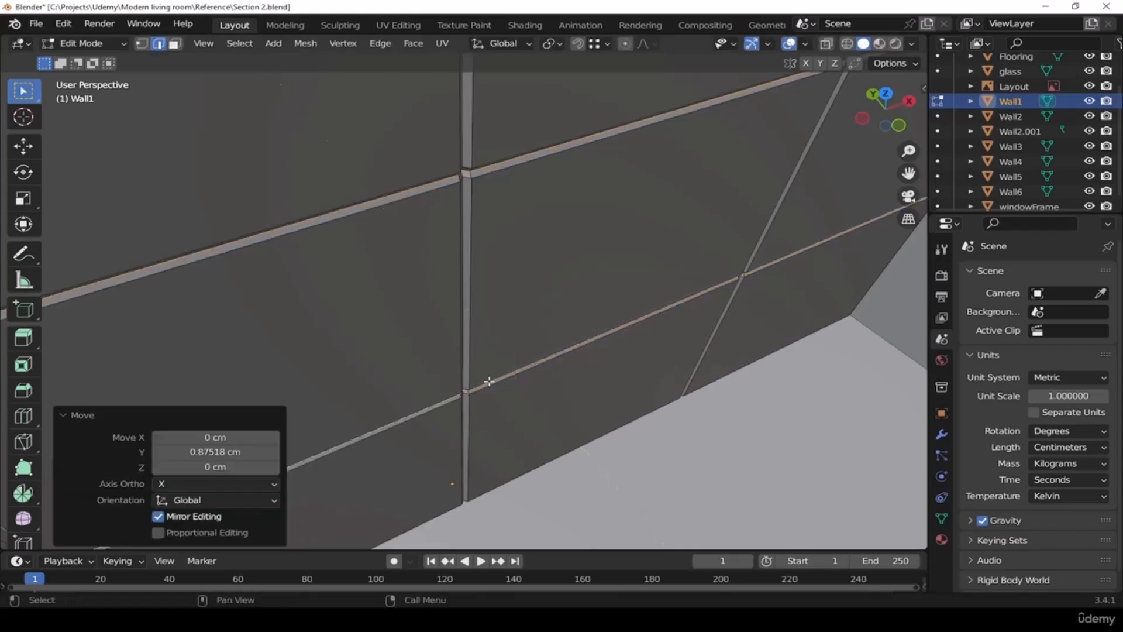
pyautogui.click(221, 450)
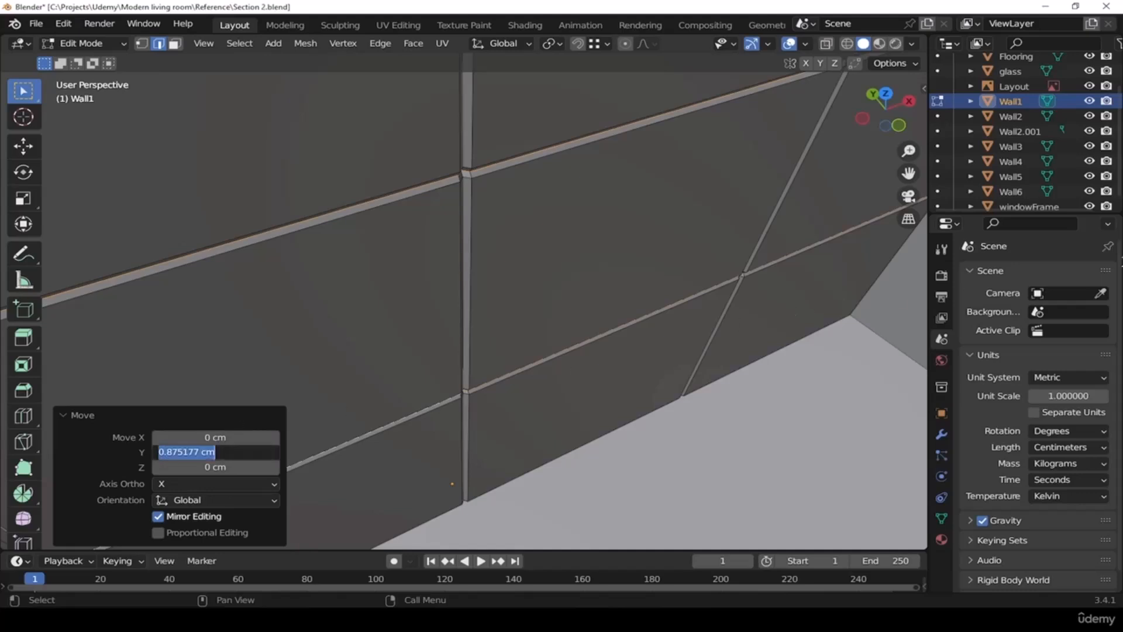
pyautogui.write('1.5')
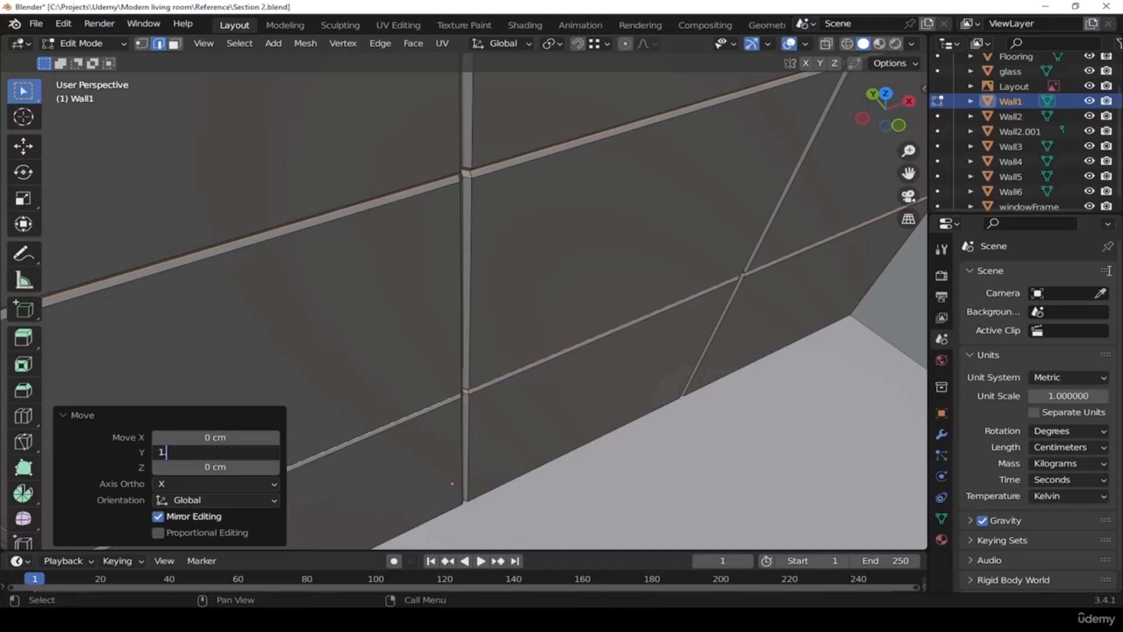
pyautogui.press('Return')
# Clear the edge selection, return to Object Mode, and inspect the panelled back wall within the room
pyautogui.moveTo(677, 251); pyautogui.dragTo(654, 197, button='middle')
pyautogui.scroll(-3, 629, 258)
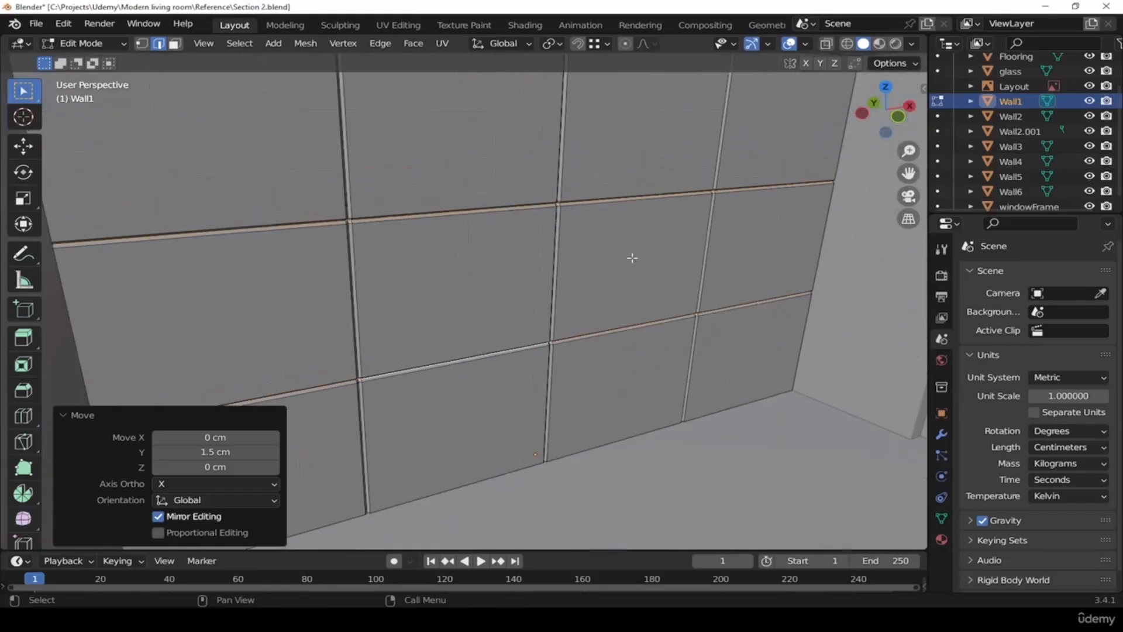
pyautogui.click(633, 258)
pyautogui.press('Tab')
pyautogui.moveTo(712, 291); pyautogui.dragTo(672, 297, button='middle')
pyautogui.scroll(-3, 673, 296)
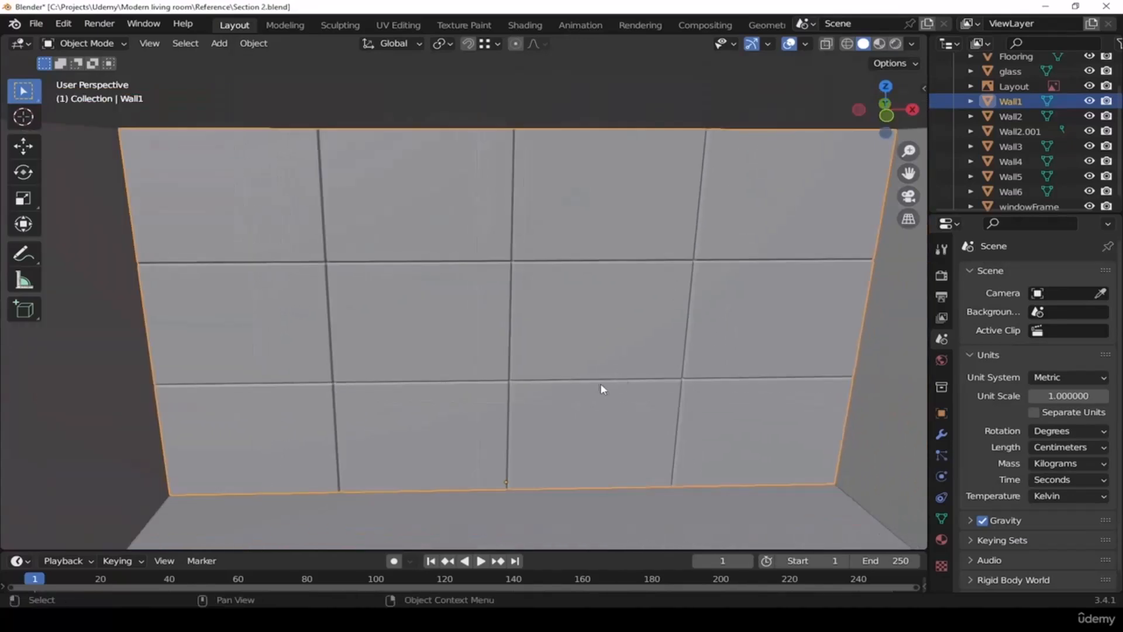
pyautogui.scroll(5, 608, 351)
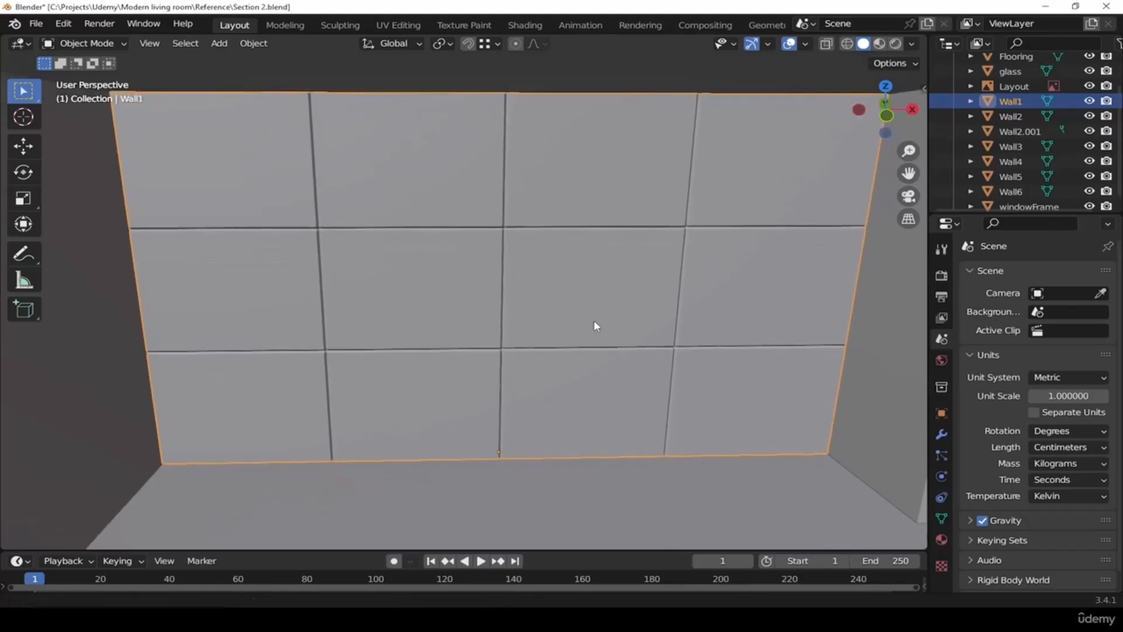
pyautogui.scroll(-5, 614, 289)
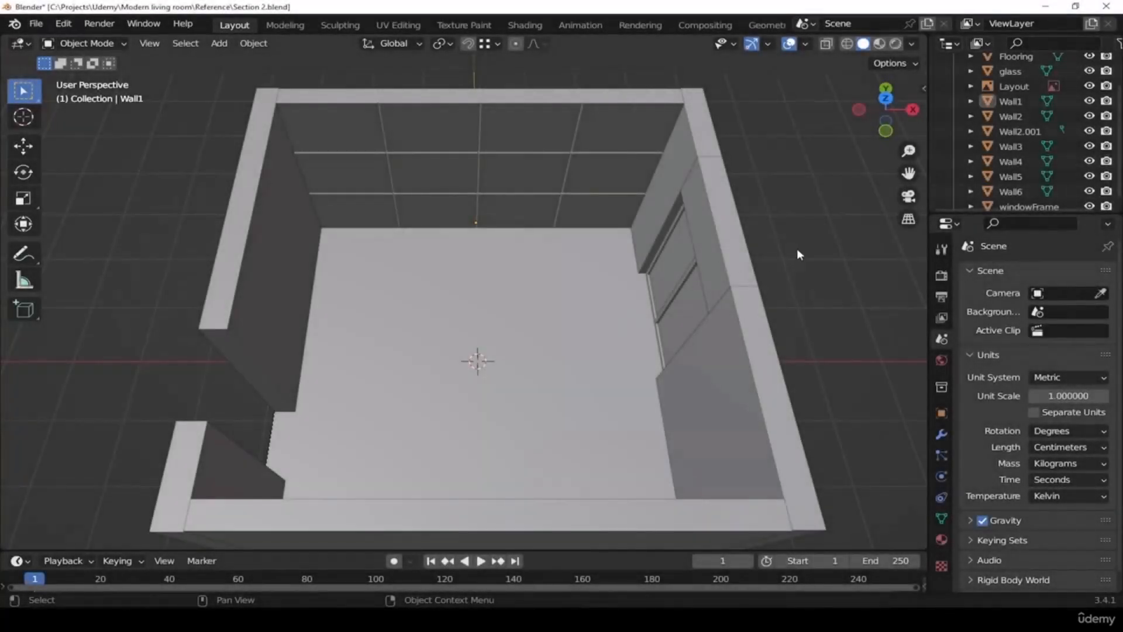
# Add a 200 cm mesh plane at the world origin on the room's floor
pyautogui.keyDown('shift'); pyautogui.moveTo(580, 315); pyautogui.dragTo(582, 308, button='middle'); pyautogui.keyUp('shift')
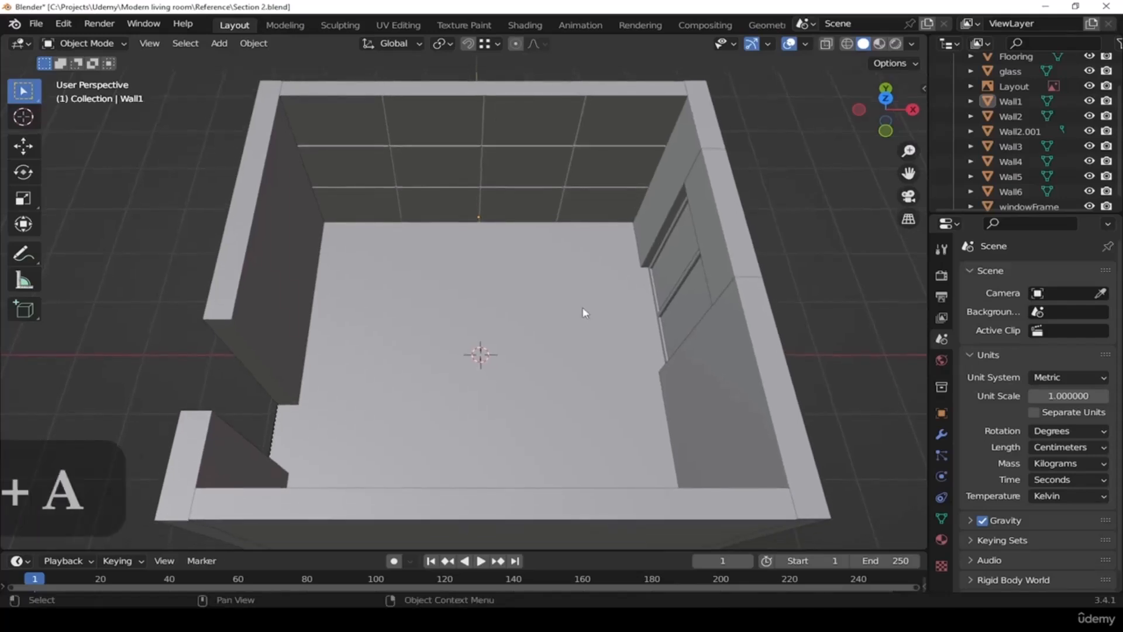
pyautogui.hotkey('shift', 'a')
pyautogui.moveTo(583, 310)
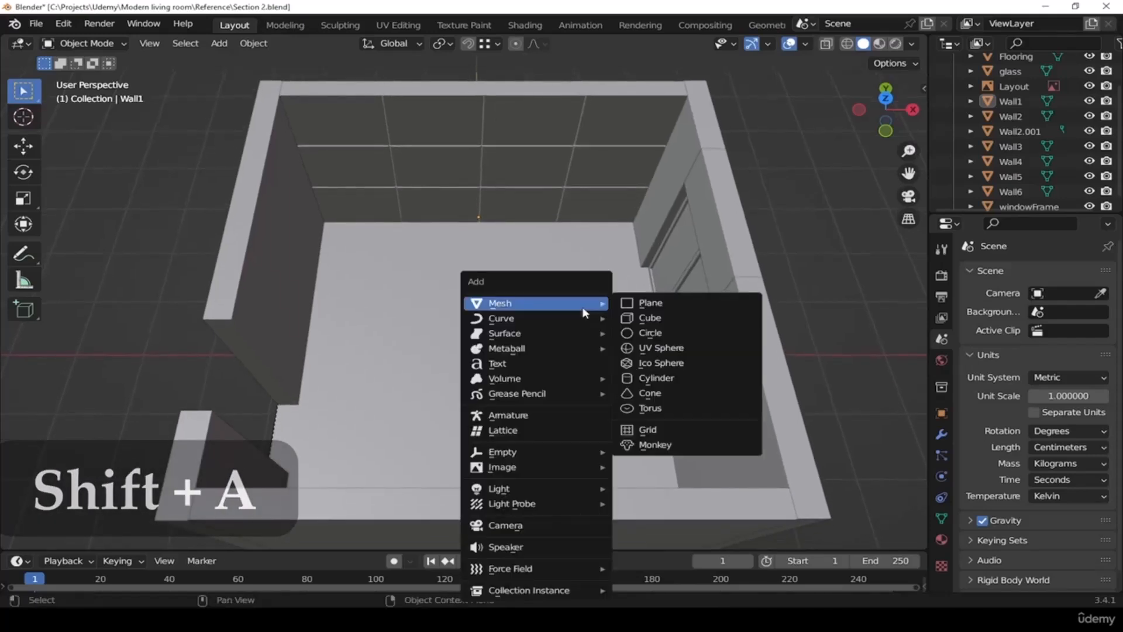
pyautogui.click(650, 303)
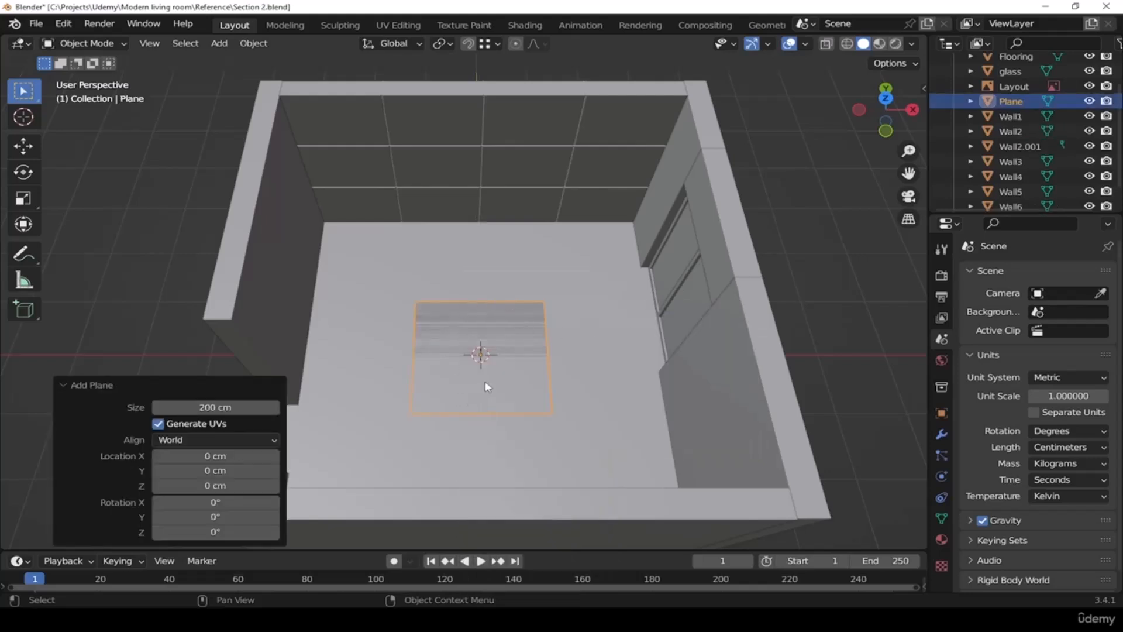
# View the scene from the top and set the new plane's X and Y dimensions to 600 cm each
pyautogui.press('`')
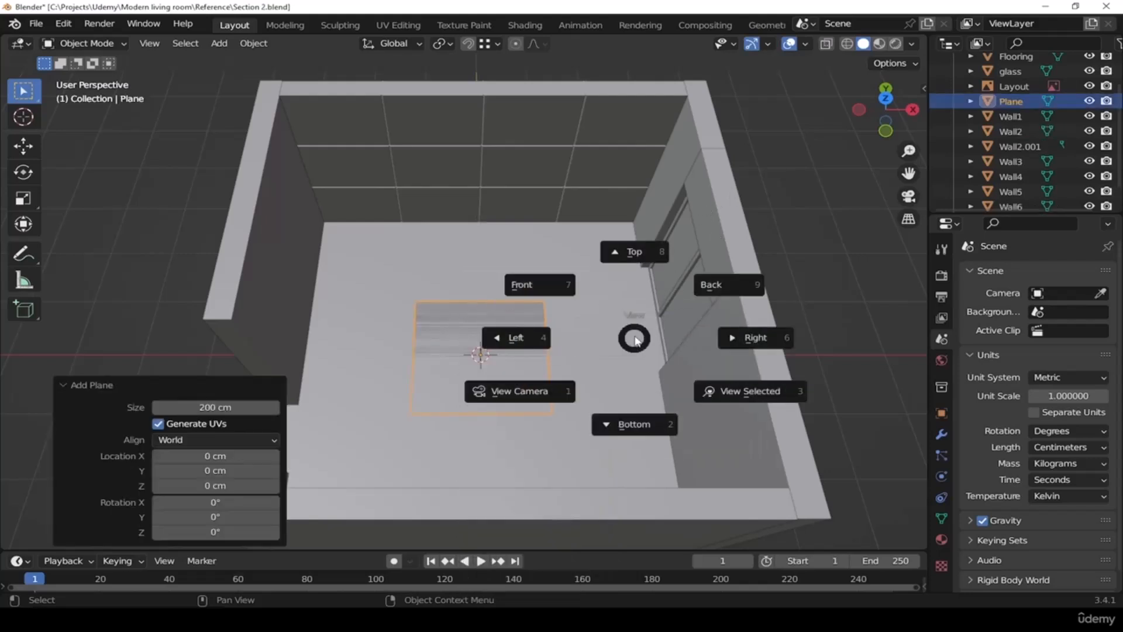
pyautogui.click(635, 263)
pyautogui.keyDown('shift'); pyautogui.moveTo(567, 435); pyautogui.dragTo(636, 327, button='middle'); pyautogui.keyUp('shift')
pyautogui.scroll(1, 591, 263)
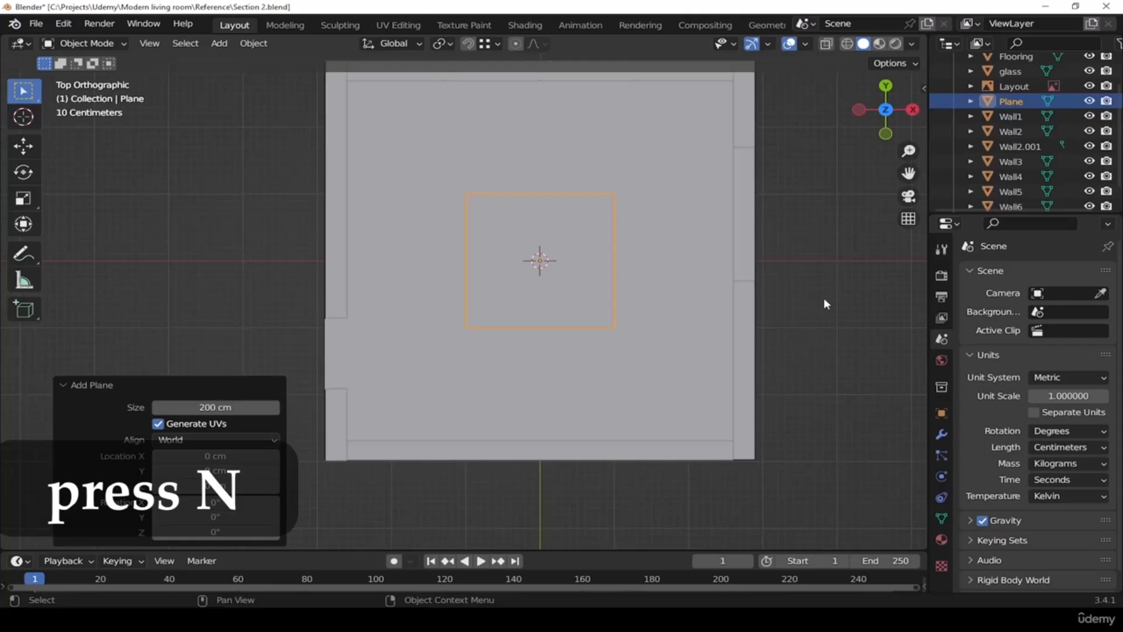
pyautogui.press('n')
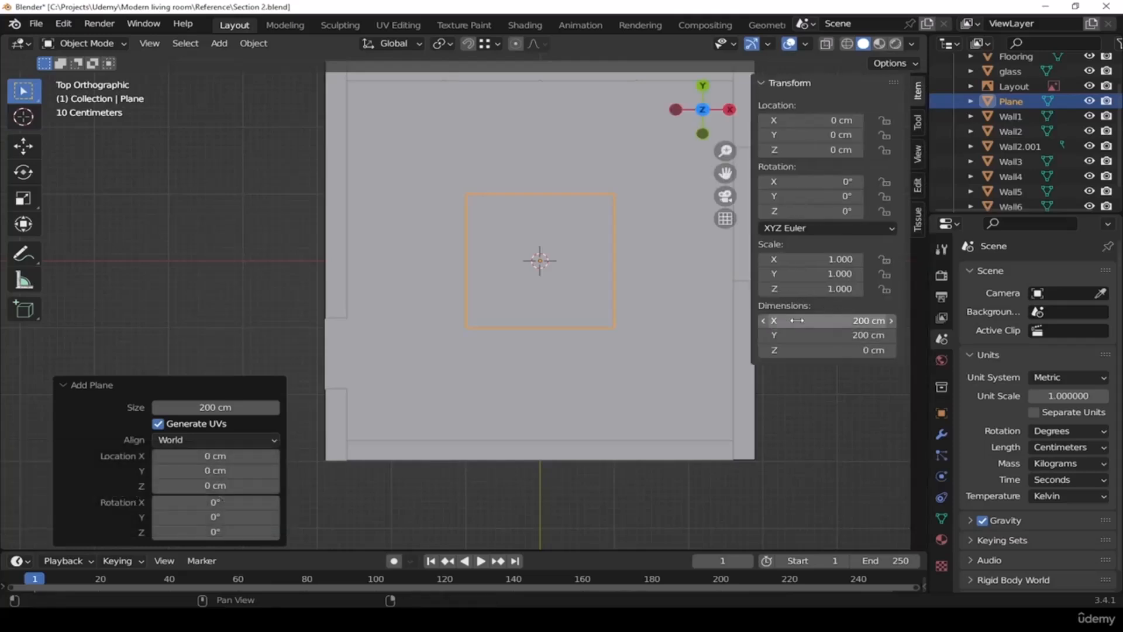
pyautogui.moveTo(827, 321); pyautogui.dragTo(792, 362)
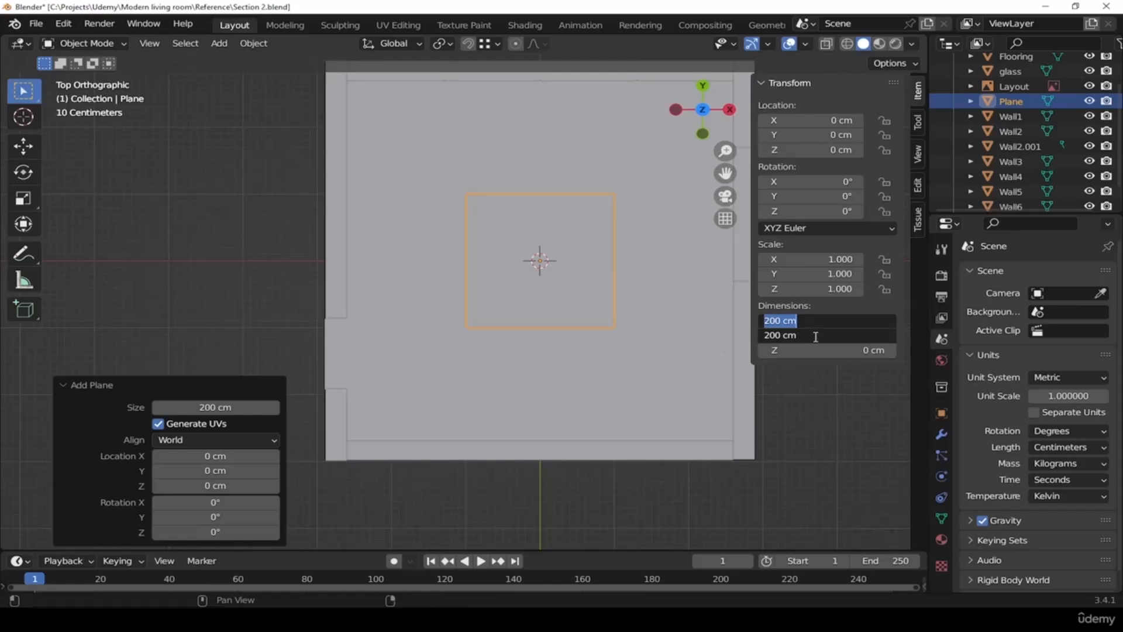
pyautogui.write('500')
pyautogui.press('Return')
pyautogui.moveTo(815, 337); pyautogui.dragTo(816, 325)
pyautogui.write('600')
pyautogui.press('Return')
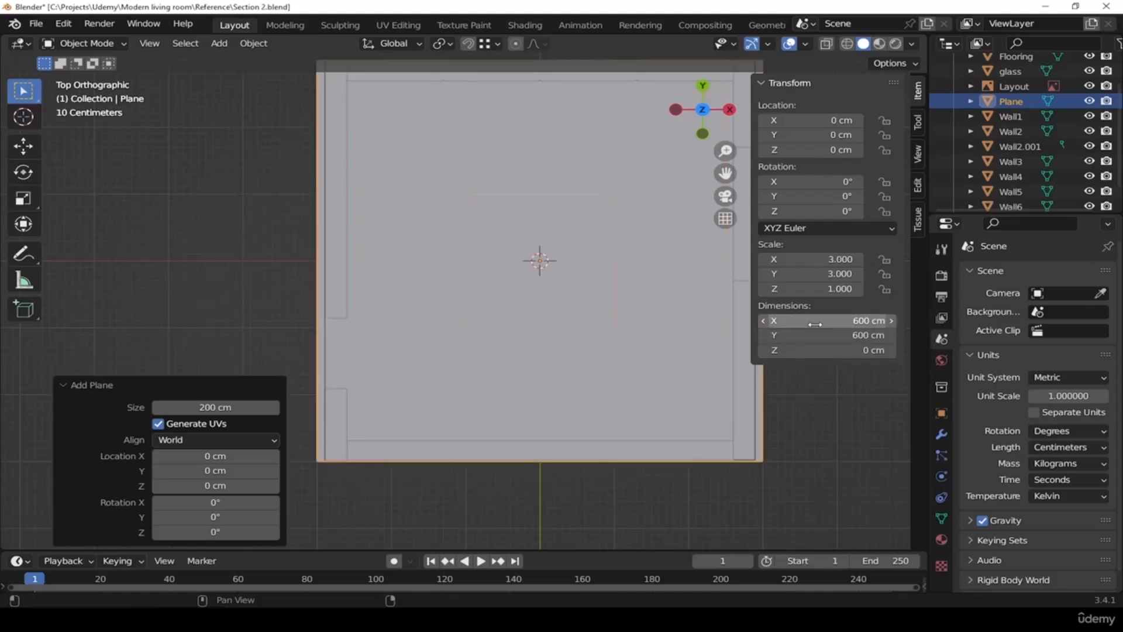
# Enter Edit Mode on the plane with wireframe shading and vertex selection
pyautogui.keyDown('shift'); pyautogui.moveTo(440, 251); pyautogui.dragTo(406, 301, button='middle'); pyautogui.keyUp('shift')
pyautogui.scroll(-2, 524, 286)
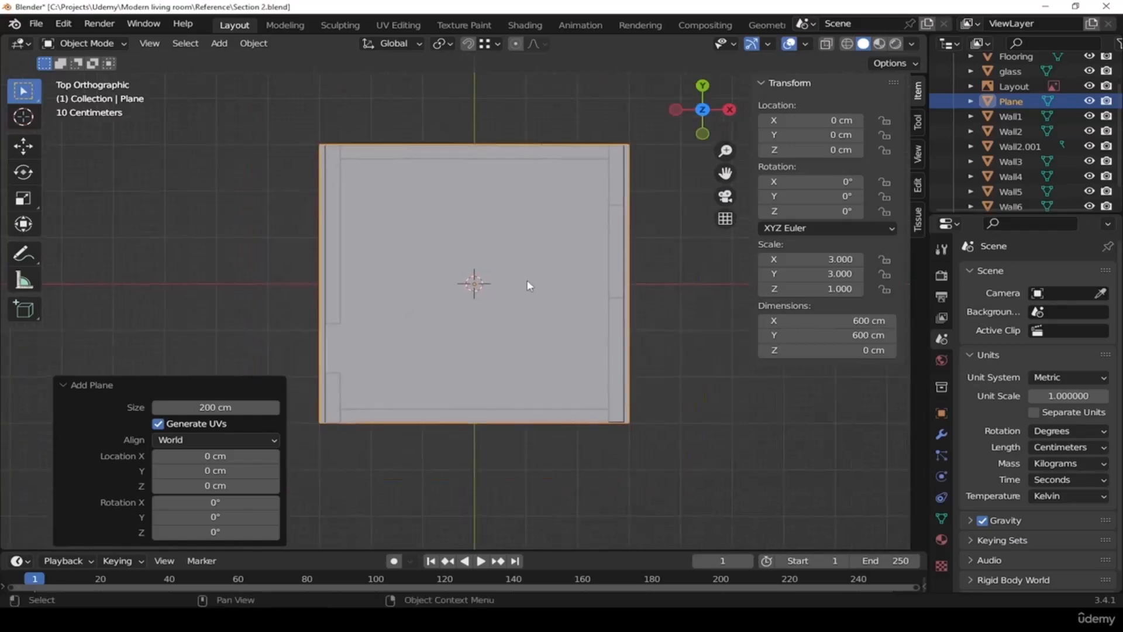
pyautogui.press('Tab')
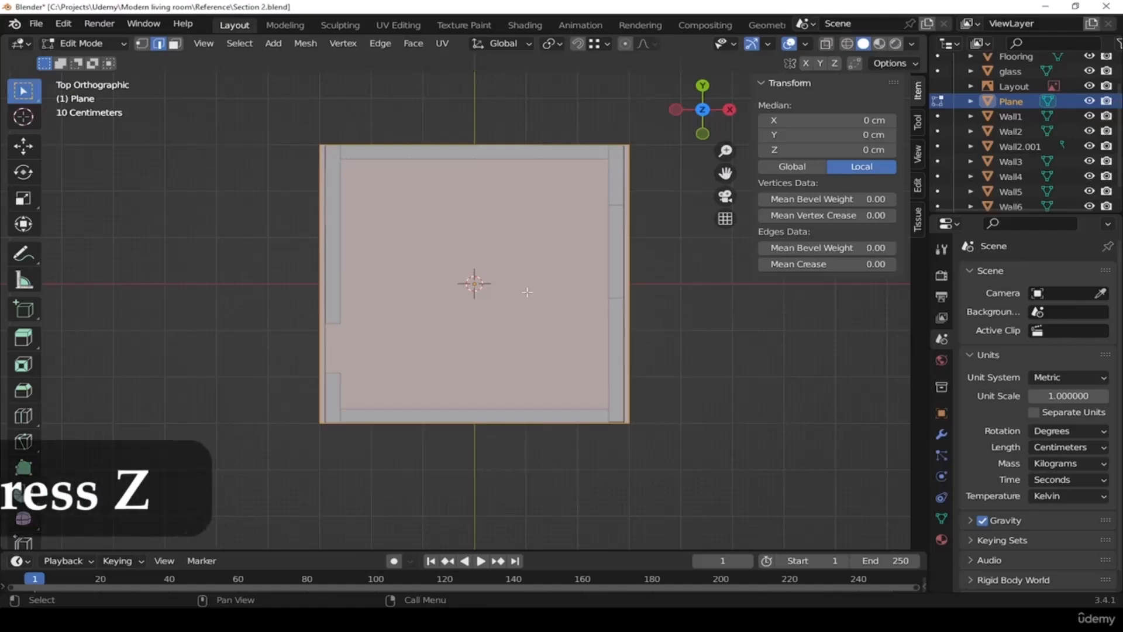
pyautogui.press('z')
pyautogui.click(415, 283)
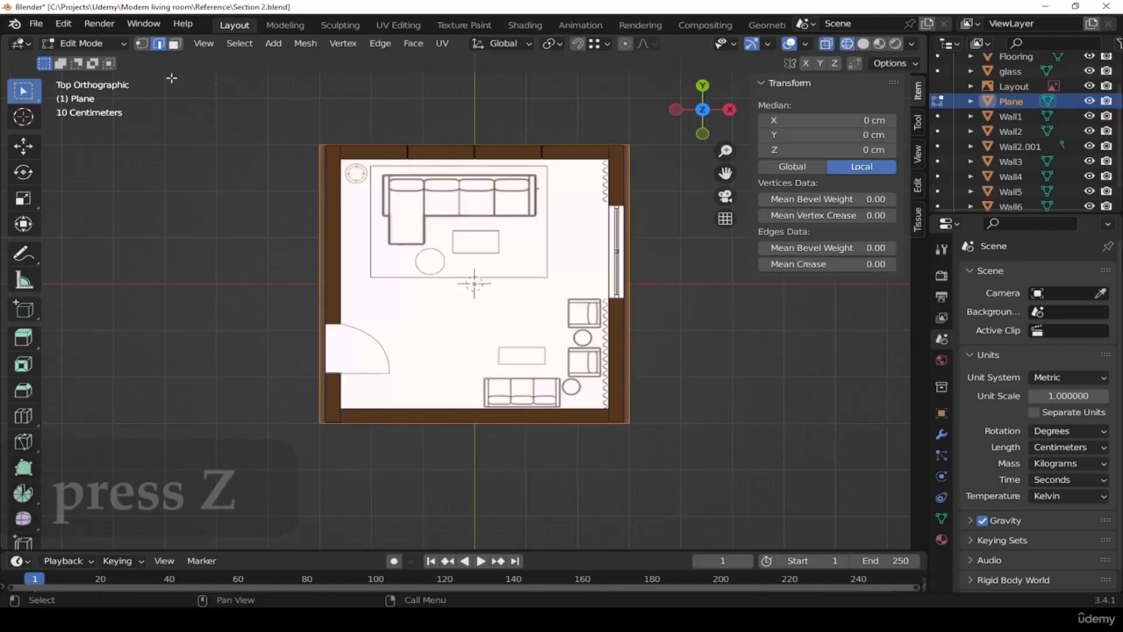
pyautogui.click(141, 45)
# Move the two vertices on the plane's window side about -10.57 cm along global X to the wall's outer edge
pyautogui.moveTo(569, 97); pyautogui.dragTo(648, 446)
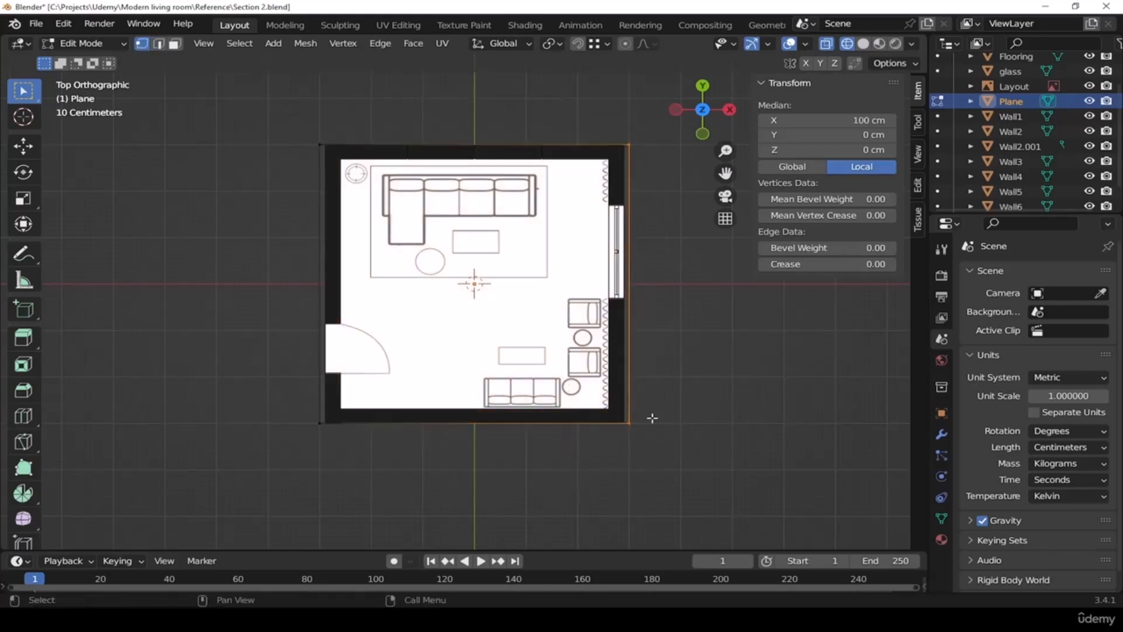
pyautogui.scroll(3, 649, 156)
pyautogui.press('g')
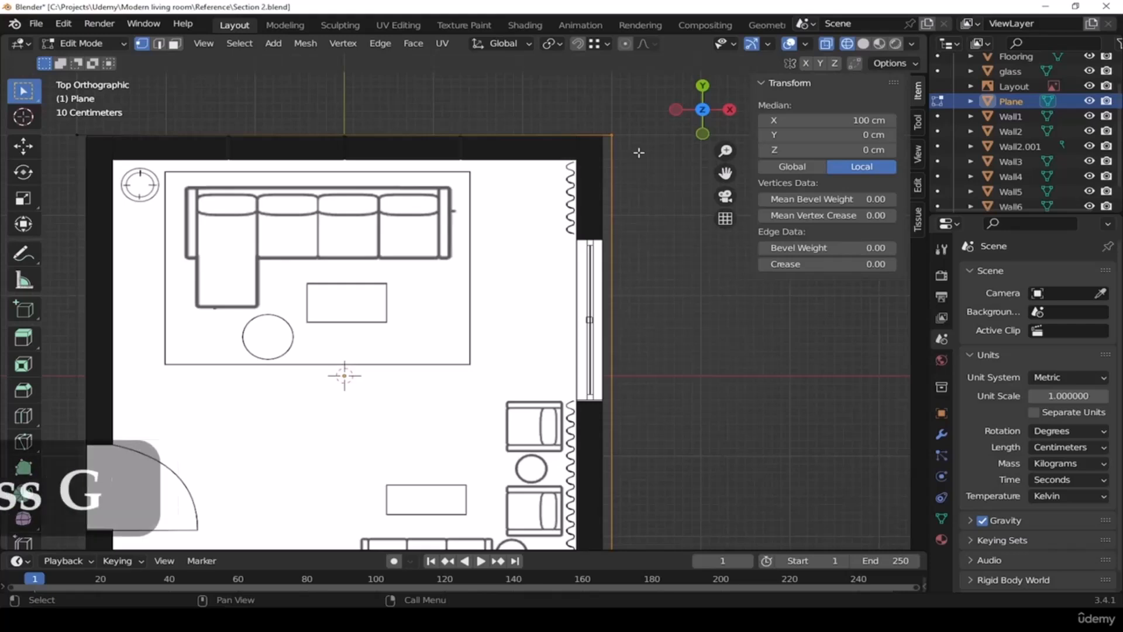
pyautogui.press('g')
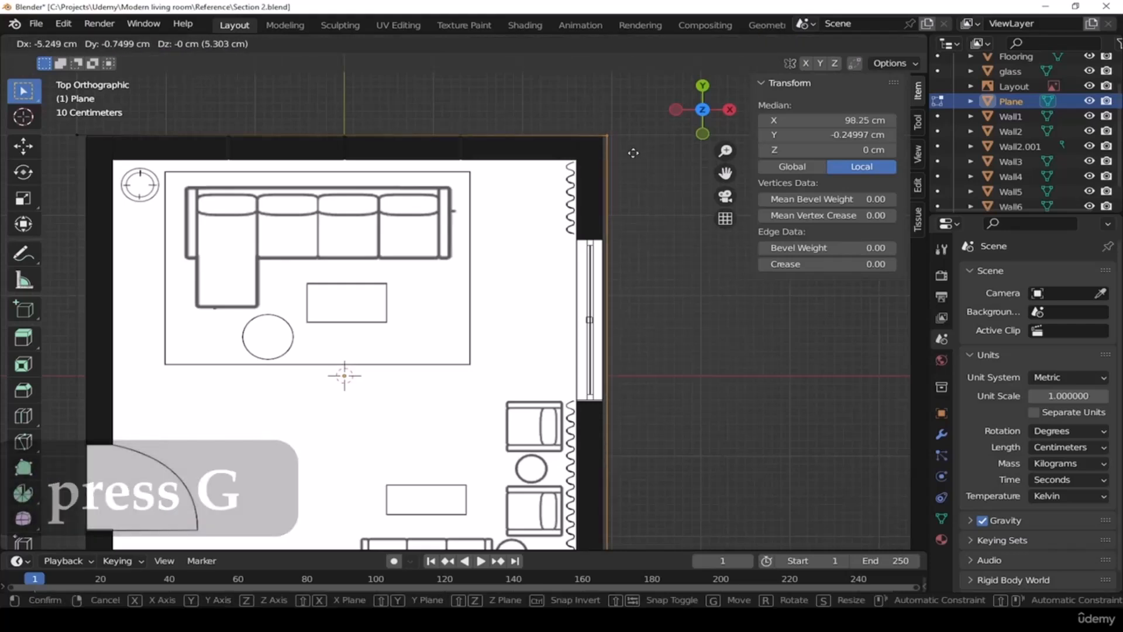
pyautogui.press('x')
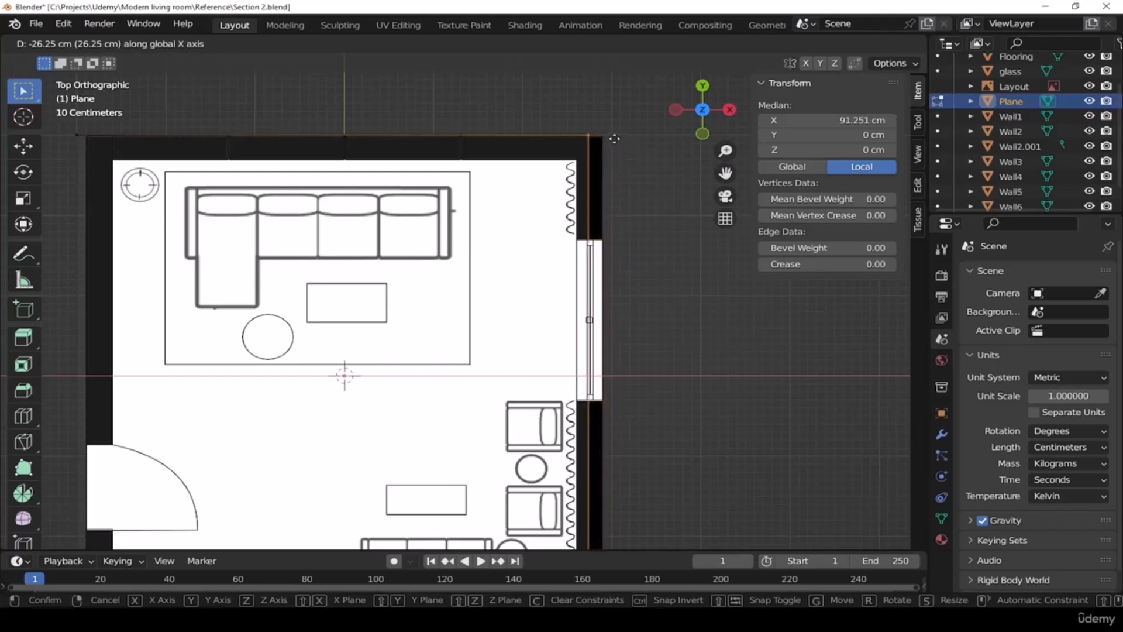
pyautogui.press('ctrl')
pyautogui.keyDown('ctrl'); pyautogui.click(610, 137); pyautogui.keyUp('ctrl')
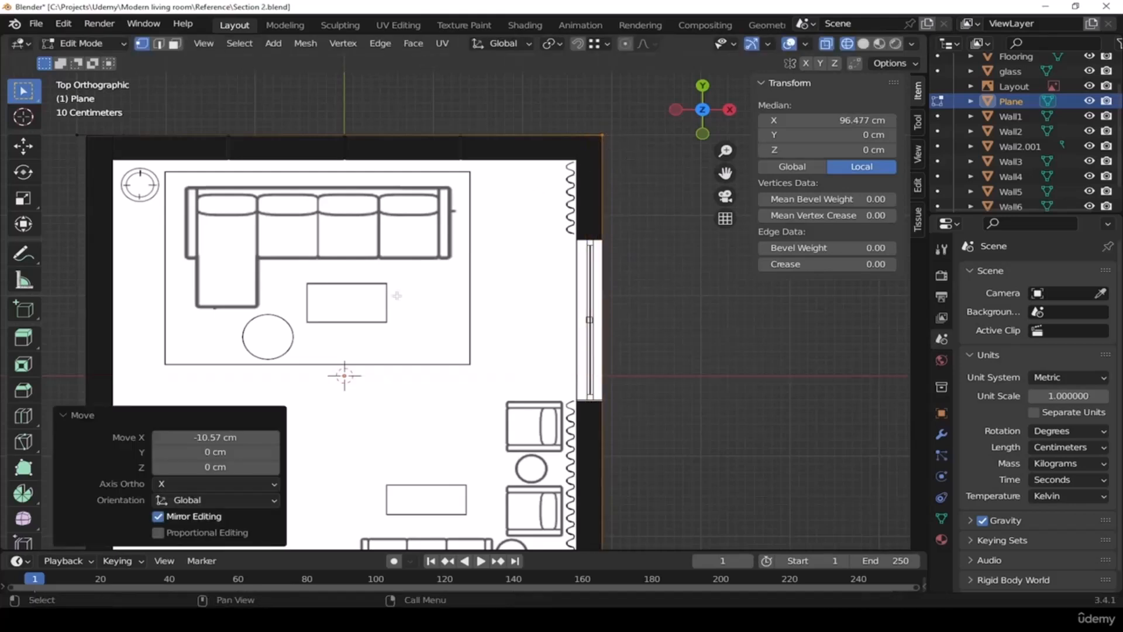
# Move the two vertices on the plane's door side about 11.1 cm along global X to the wall's outer edge
pyautogui.keyDown('shift'); pyautogui.moveTo(396, 296); pyautogui.dragTo(573, 248, button='middle'); pyautogui.keyUp('shift')
pyautogui.scroll(-2, 573, 248)
pyautogui.moveTo(327, 116); pyautogui.dragTo(387, 499)
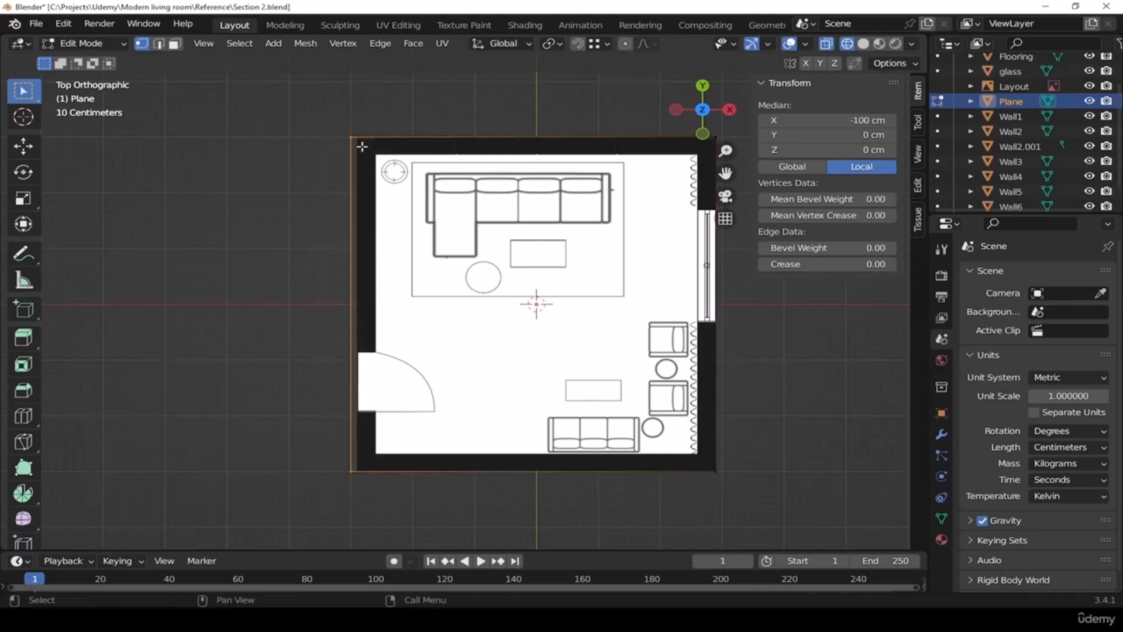
pyautogui.press('g')
pyautogui.press('x')
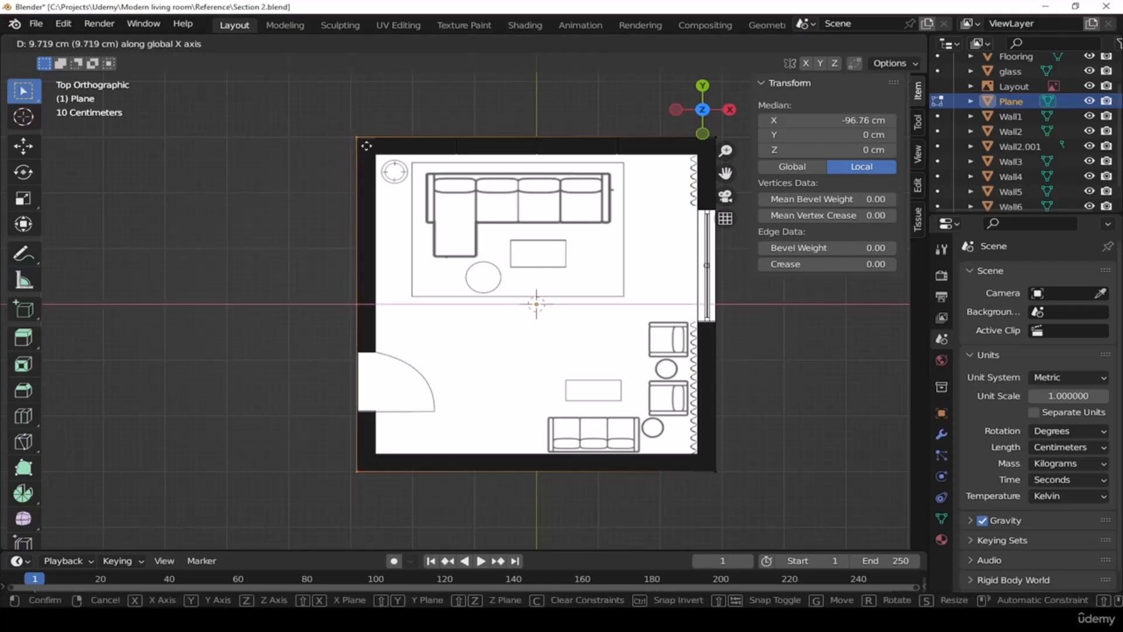
pyautogui.click(359, 135)
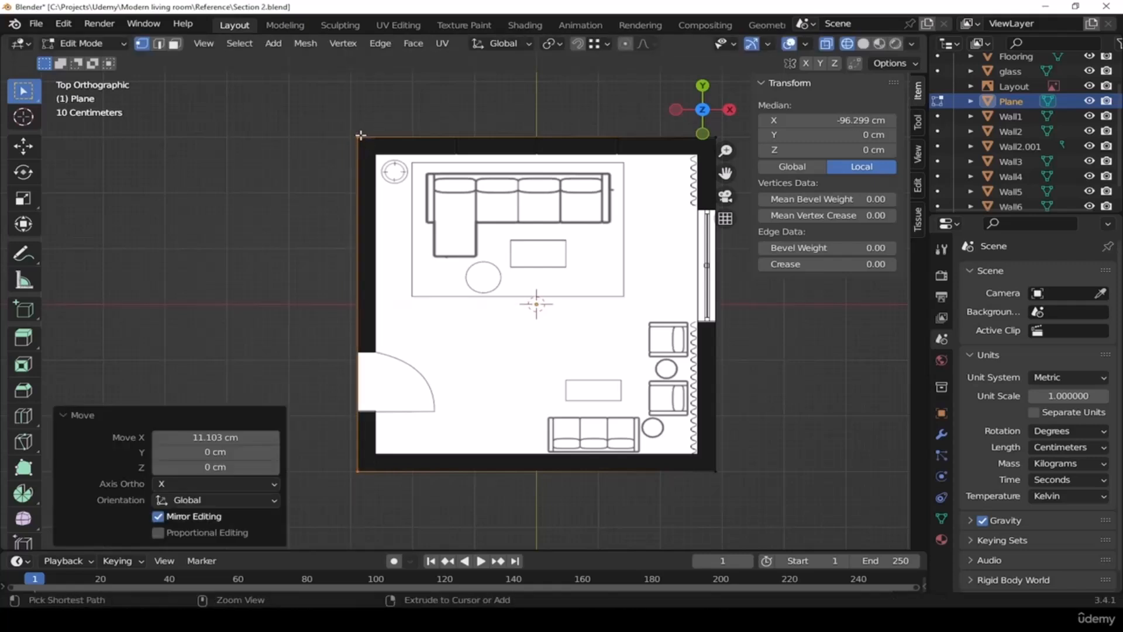
# Move the plane's two front (-Y) vertices about 2.76 cm along Y to align with the front wall's outer edge
pyautogui.moveTo(801, 407); pyautogui.dragTo(306, 519)
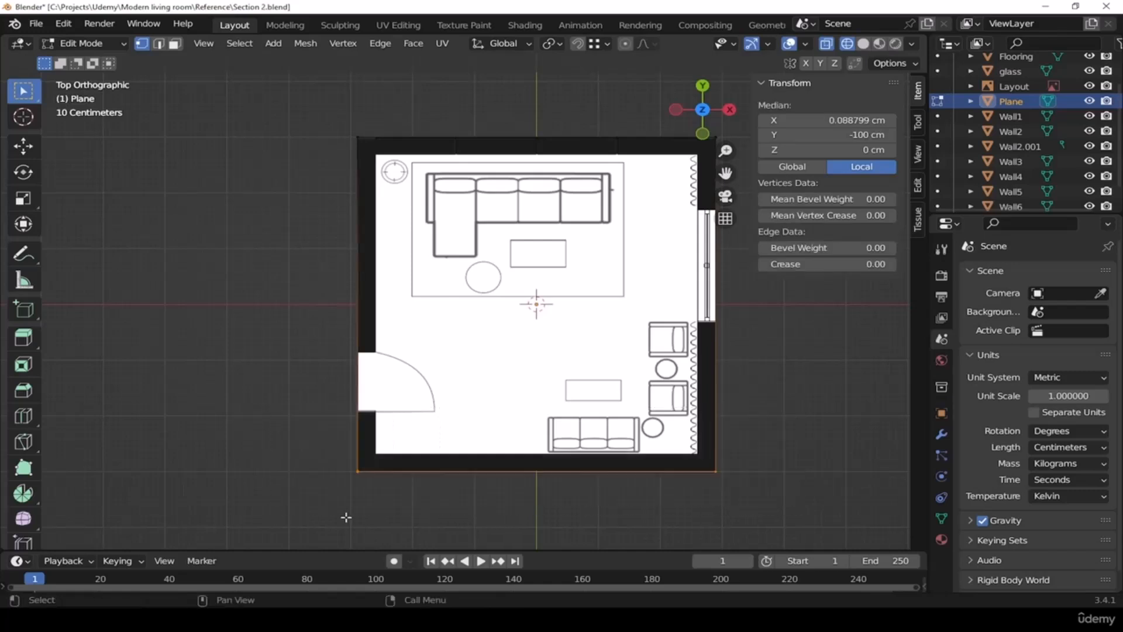
pyautogui.scroll(5, 728, 496)
pyautogui.scroll(2, 724, 433)
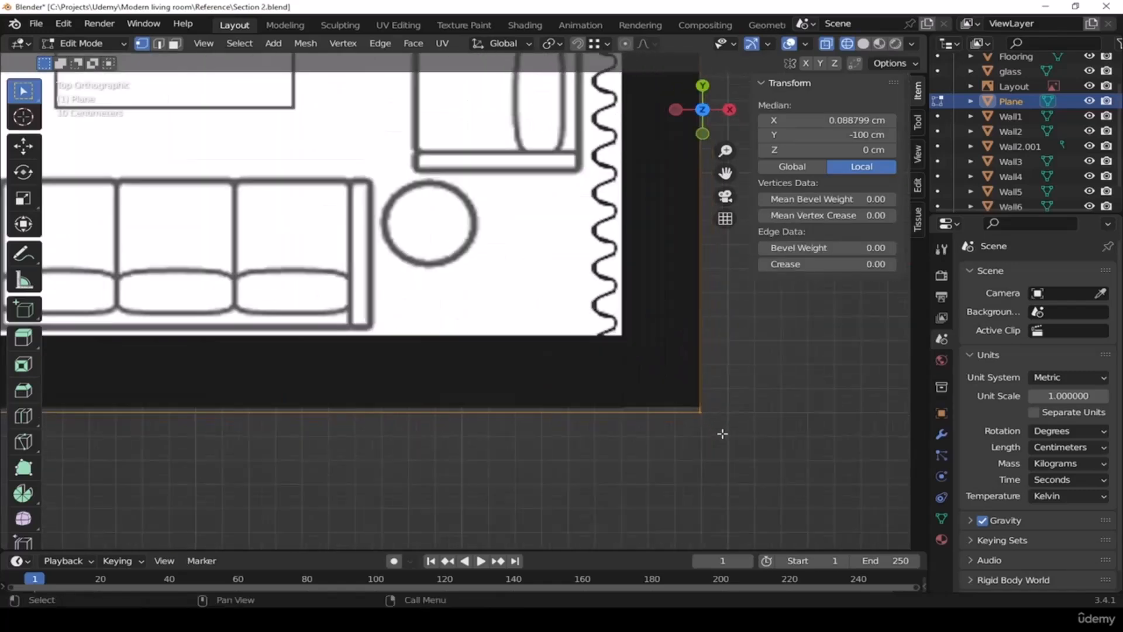
pyautogui.press('g')
pyautogui.press('x')
pyautogui.press('x')
pyautogui.press('x')
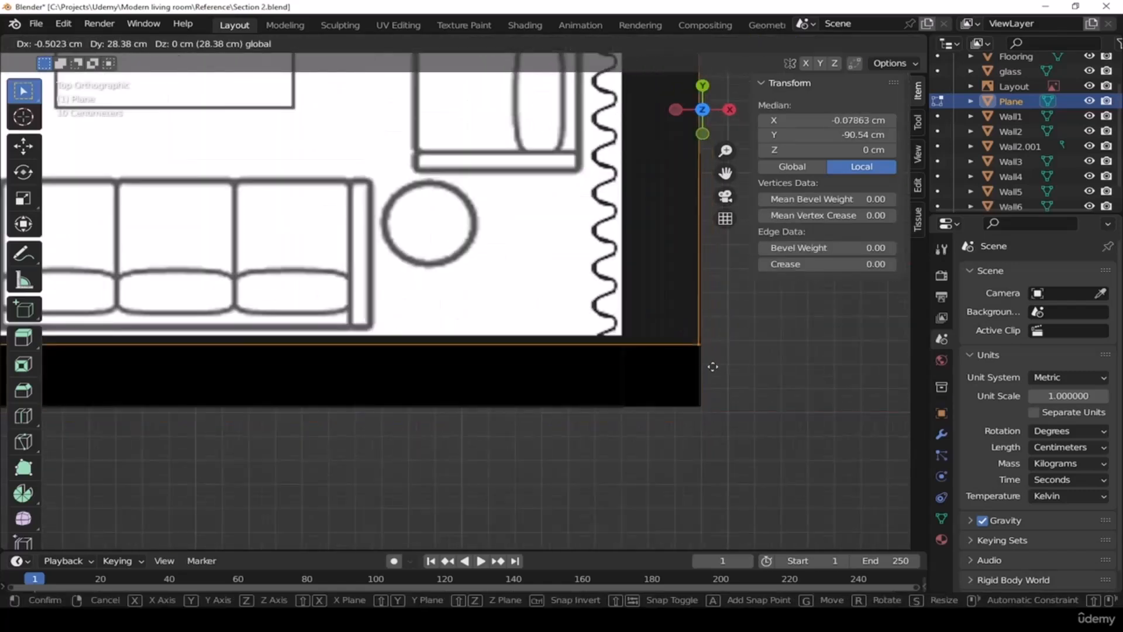
pyautogui.click(702, 402)
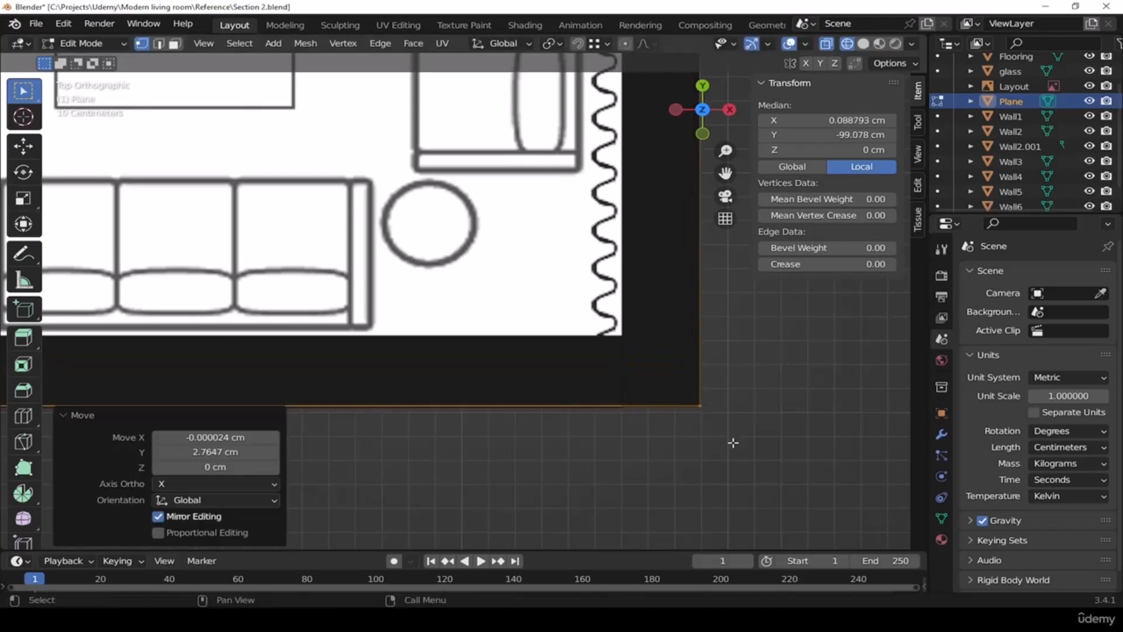
# Move the plane's two back (+Y) vertices about -0.83 cm along Y to align with the panelled wall's outer edge
pyautogui.scroll(-5, 732, 441)
pyautogui.keyDown('shift'); pyautogui.moveTo(681, 294); pyautogui.dragTo(673, 320, button='middle'); pyautogui.keyUp('shift')
pyautogui.moveTo(317, 147); pyautogui.dragTo(748, 244)
pyautogui.scroll(3, 725, 211)
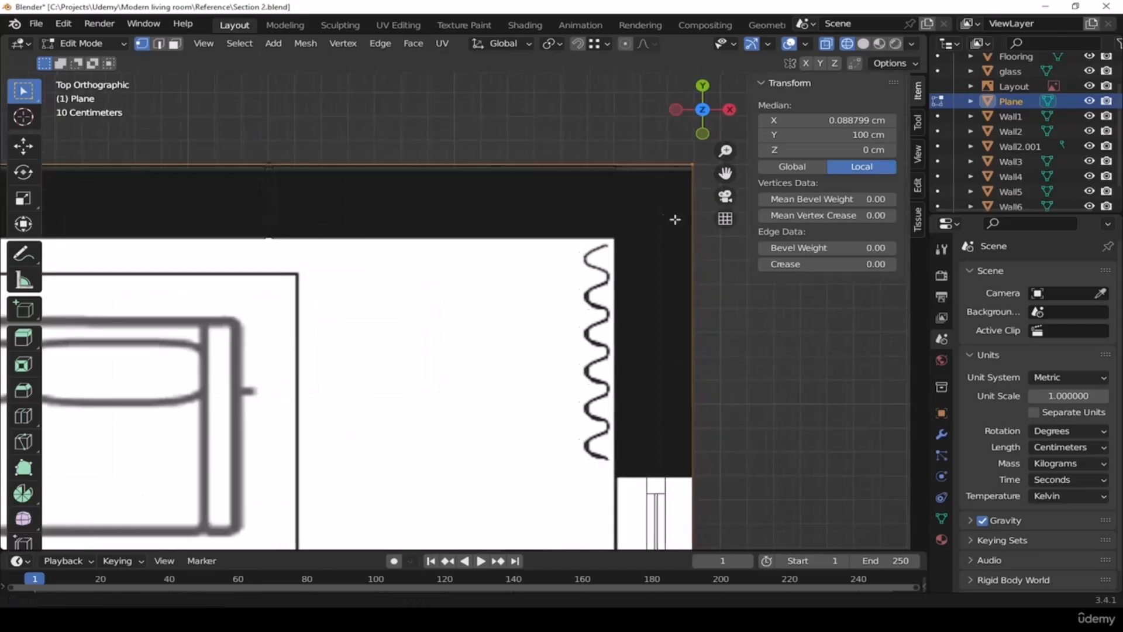
pyautogui.press('g')
pyautogui.press('y')
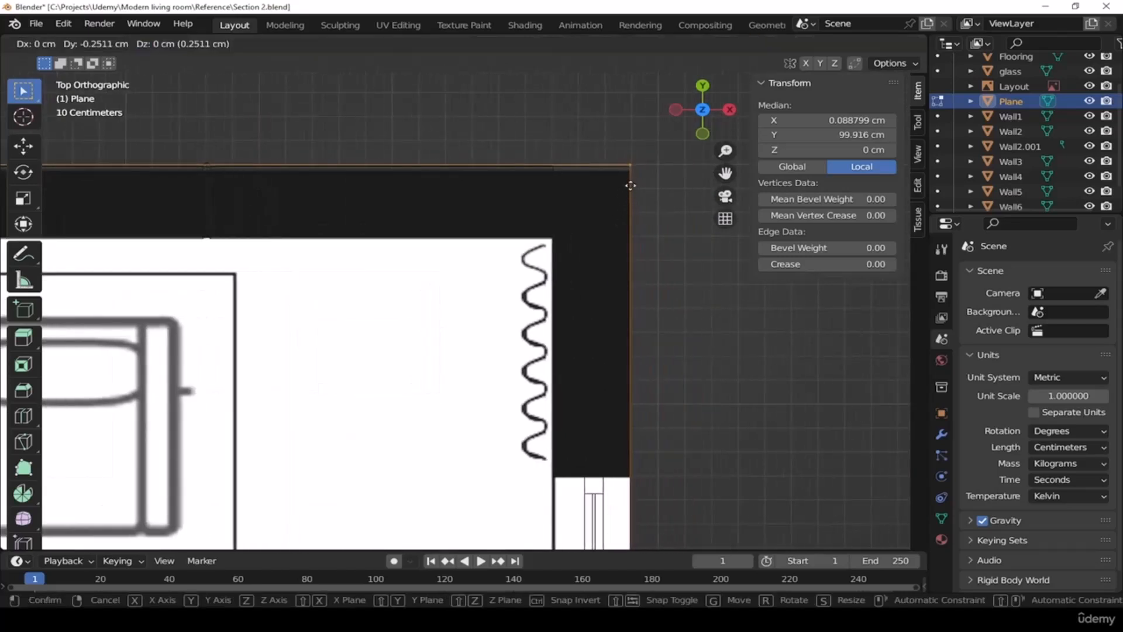
pyautogui.click(634, 175)
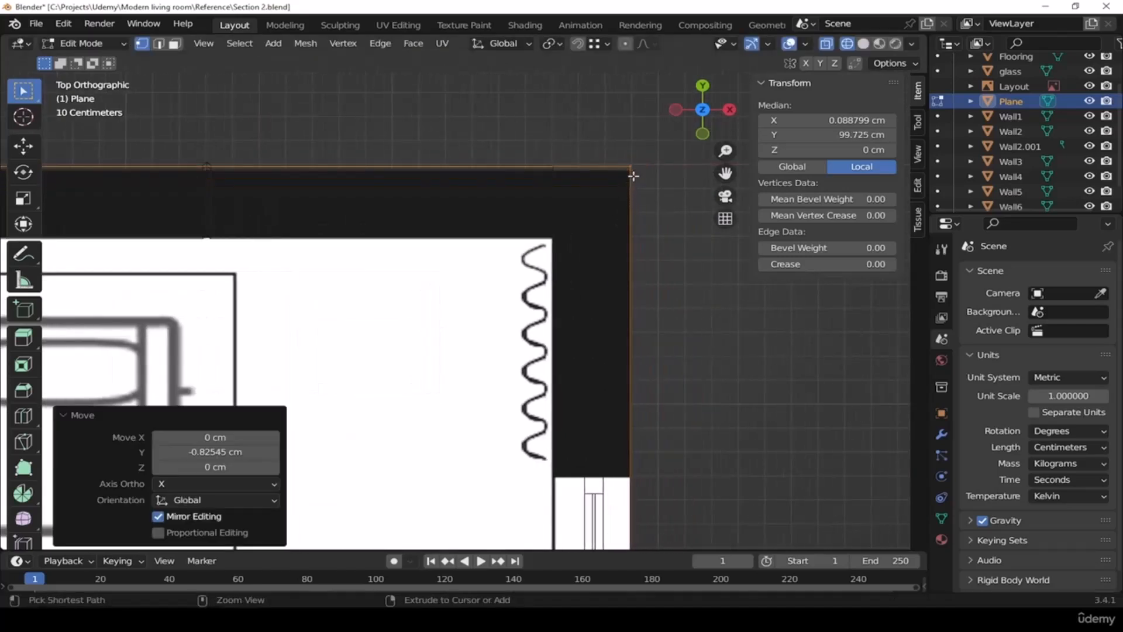
# Return to Object Mode and show the whole room in wireframe from a low perspective angle
pyautogui.press('z')
pyautogui.click(744, 245)
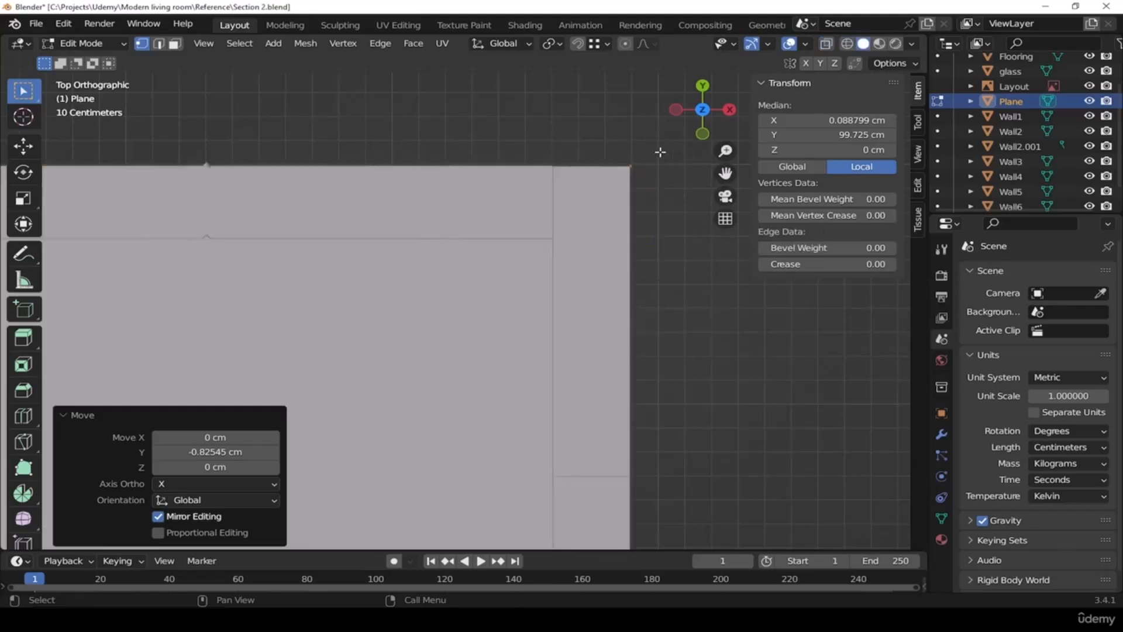
pyautogui.press('Home')
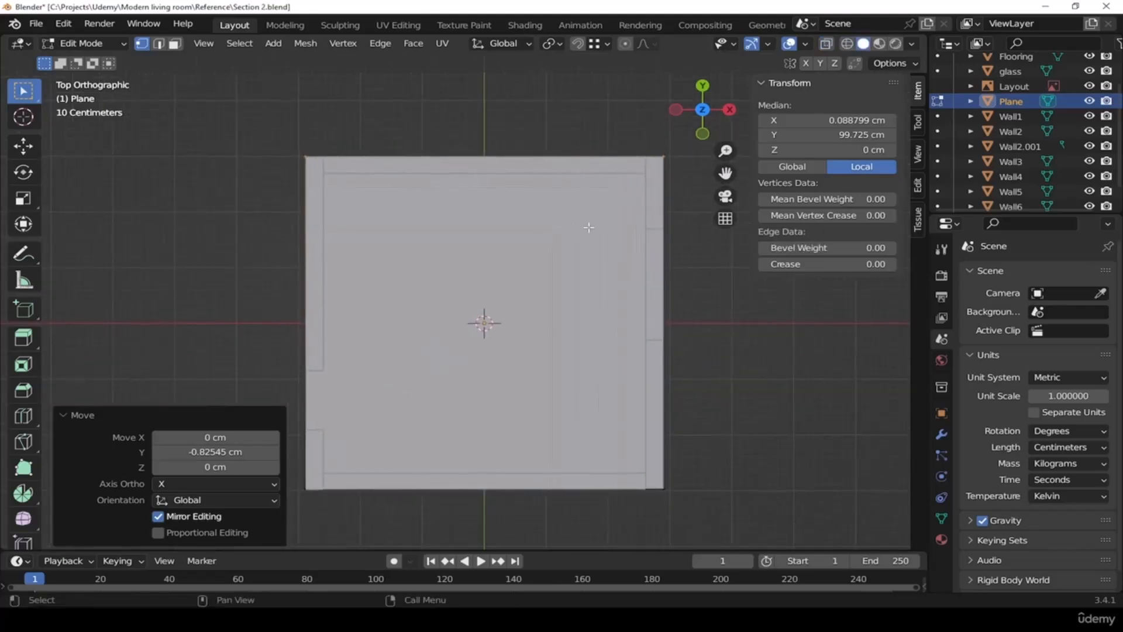
pyautogui.press('Tab')
pyautogui.press('z')
pyautogui.click(485, 272)
pyautogui.moveTo(583, 351); pyautogui.dragTo(532, 230, button='middle')
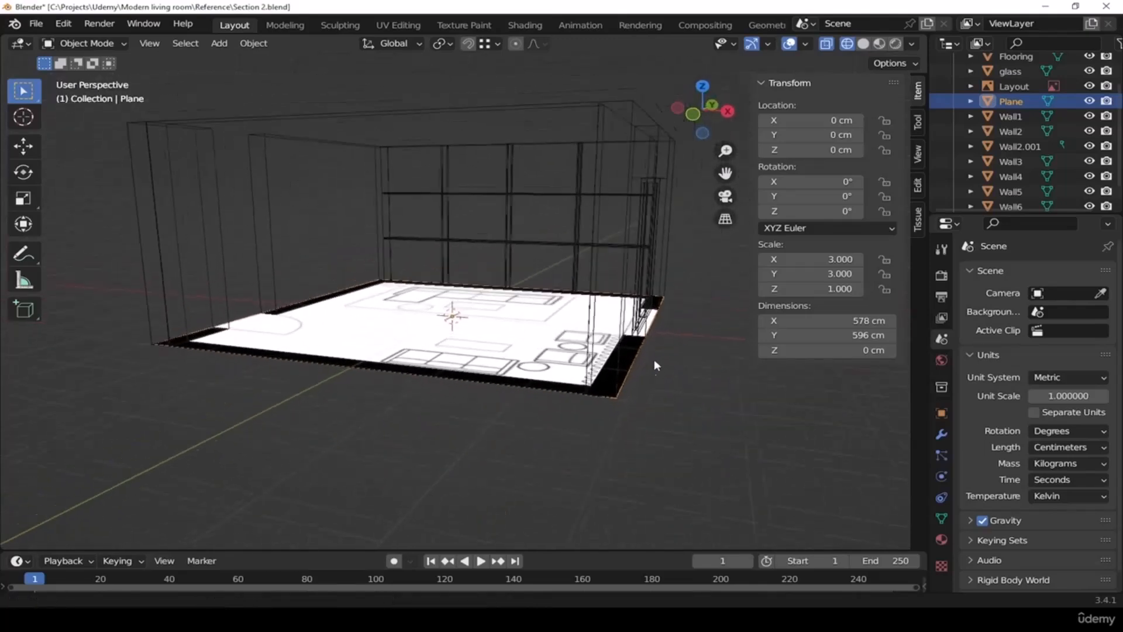
pyautogui.moveTo(609, 390); pyautogui.dragTo(582, 378, button='middle')
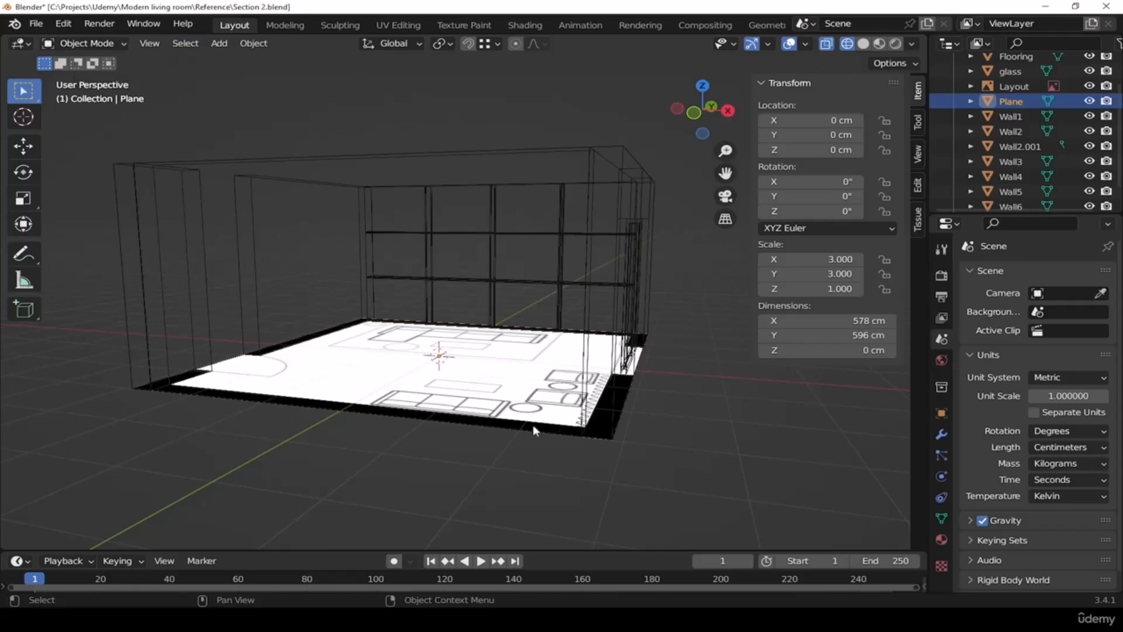
# Rename the Plane object to Ceiling
pyautogui.doubleClick(1006, 101)
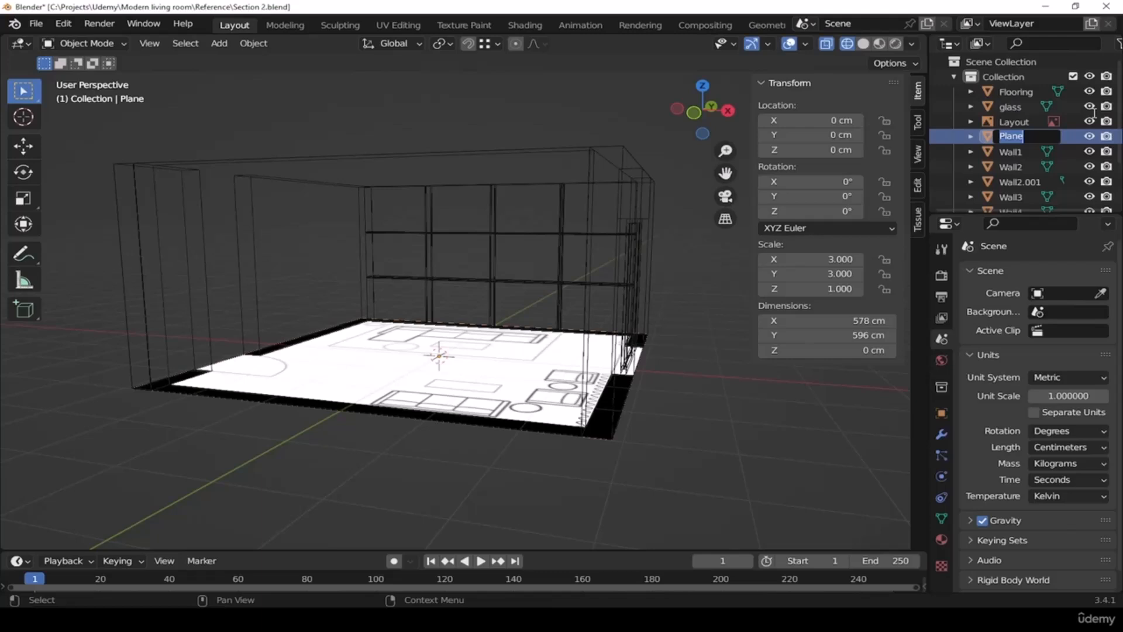
pyautogui.write('Ceiling')
pyautogui.press('Return')
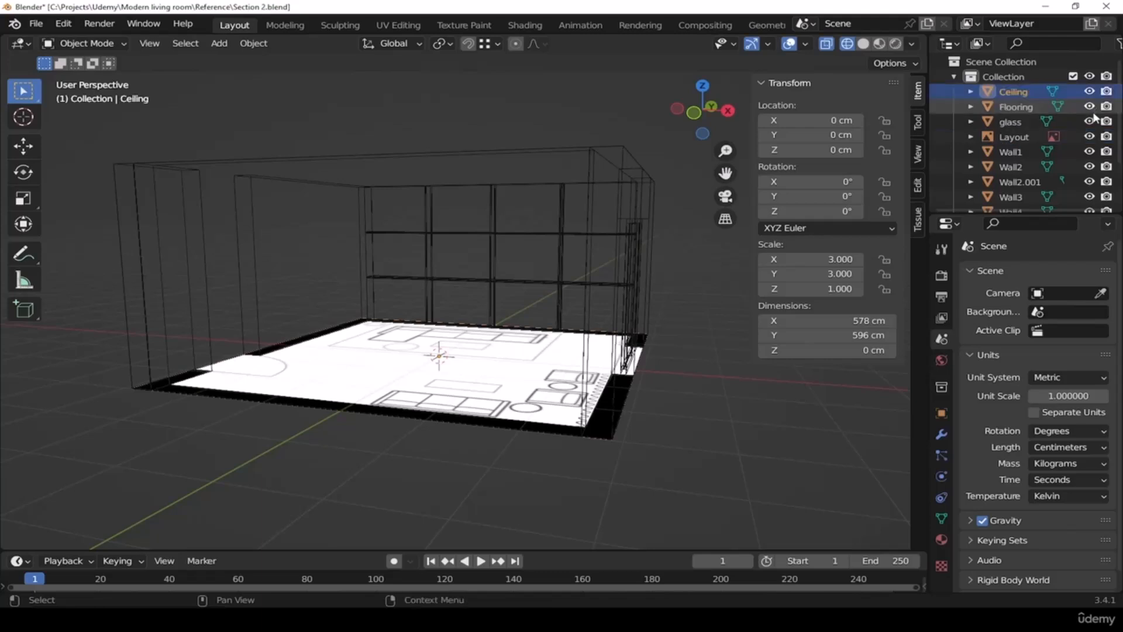
# Move the ceiling plane 260 cm up along global Z and display the room in solid shading
pyautogui.keyDown('shift'); pyautogui.moveTo(554, 410); pyautogui.dragTo(560, 422, button='middle'); pyautogui.keyUp('shift')
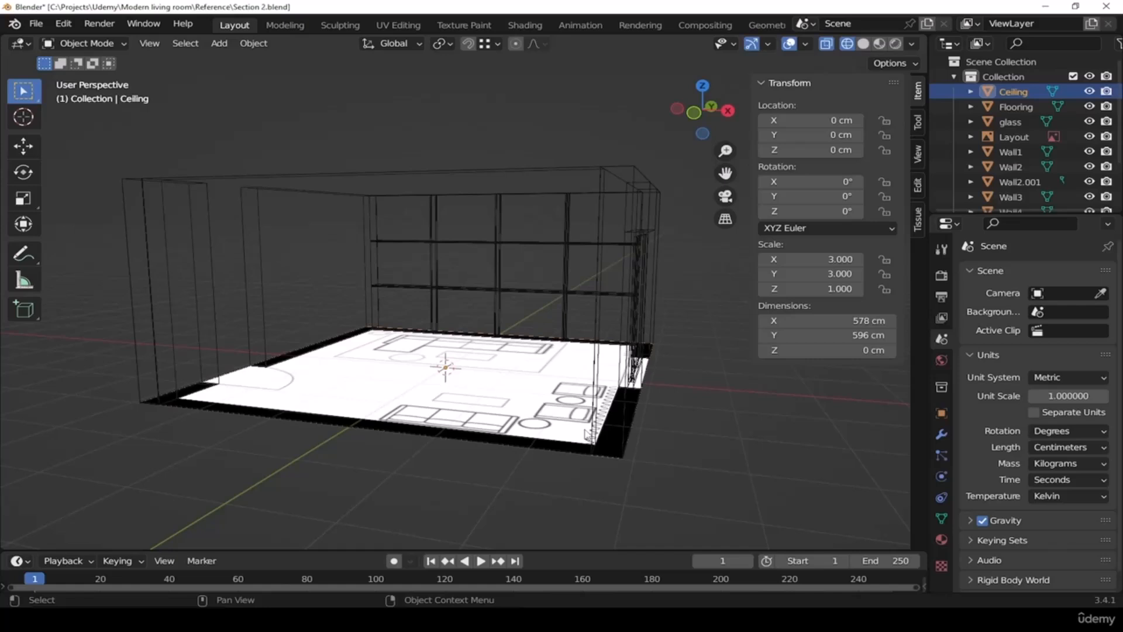
pyautogui.press('g')
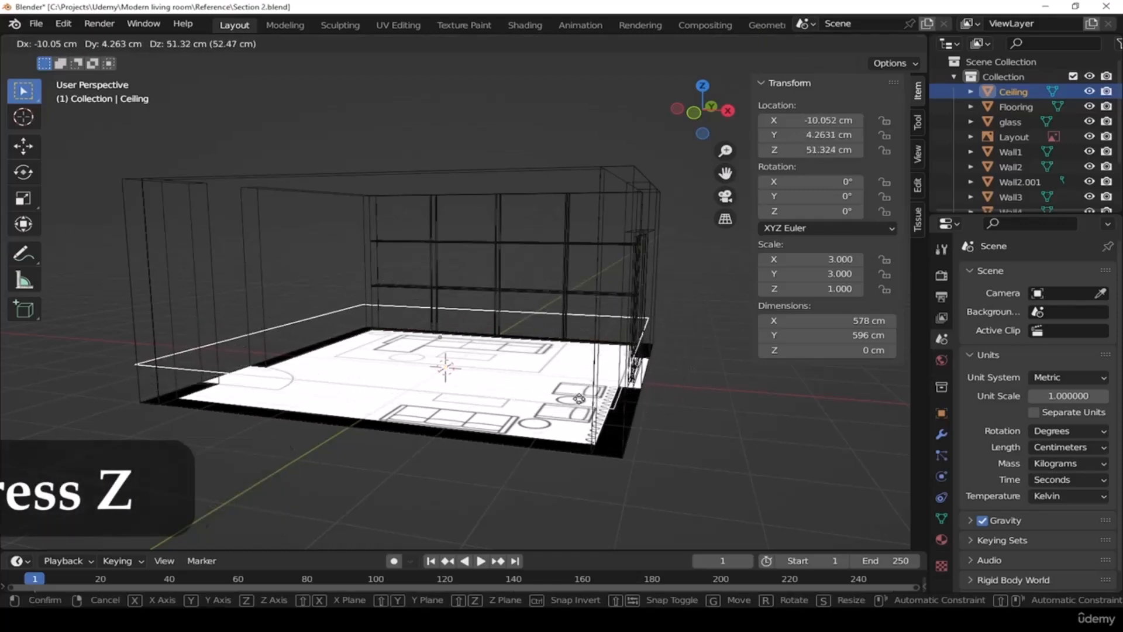
pyautogui.press('z')
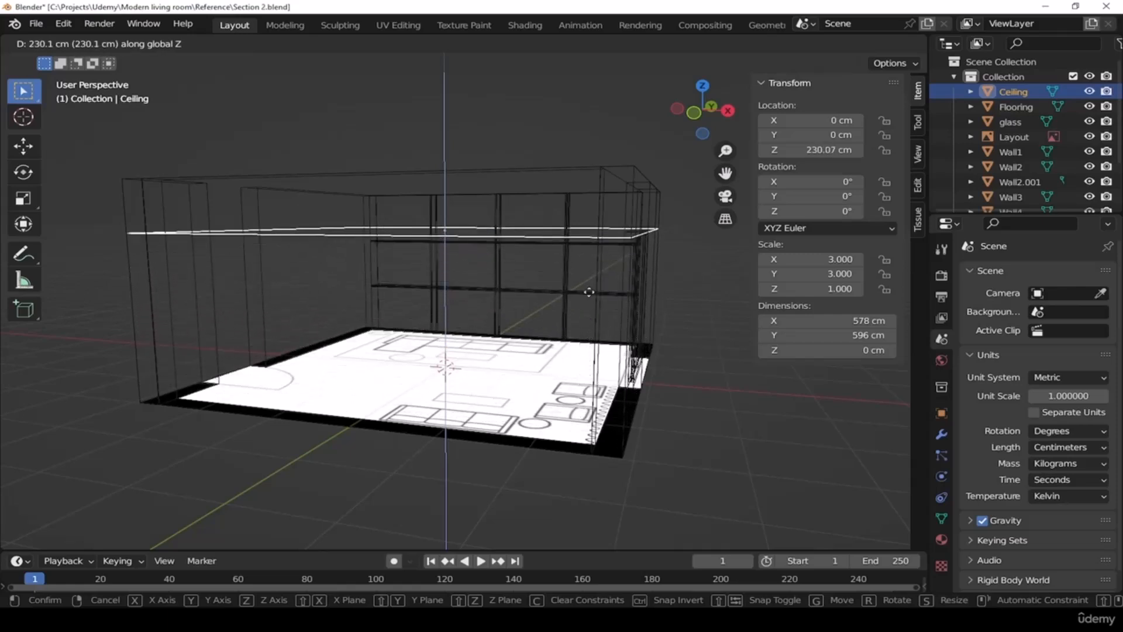
pyautogui.write('260')
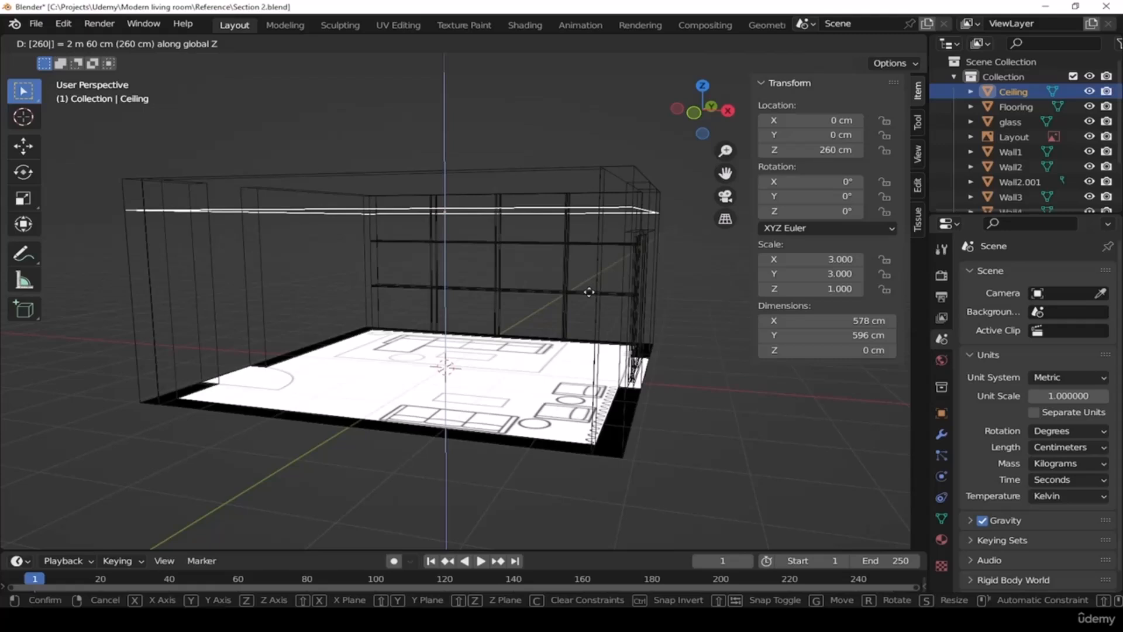
pyautogui.press('Return')
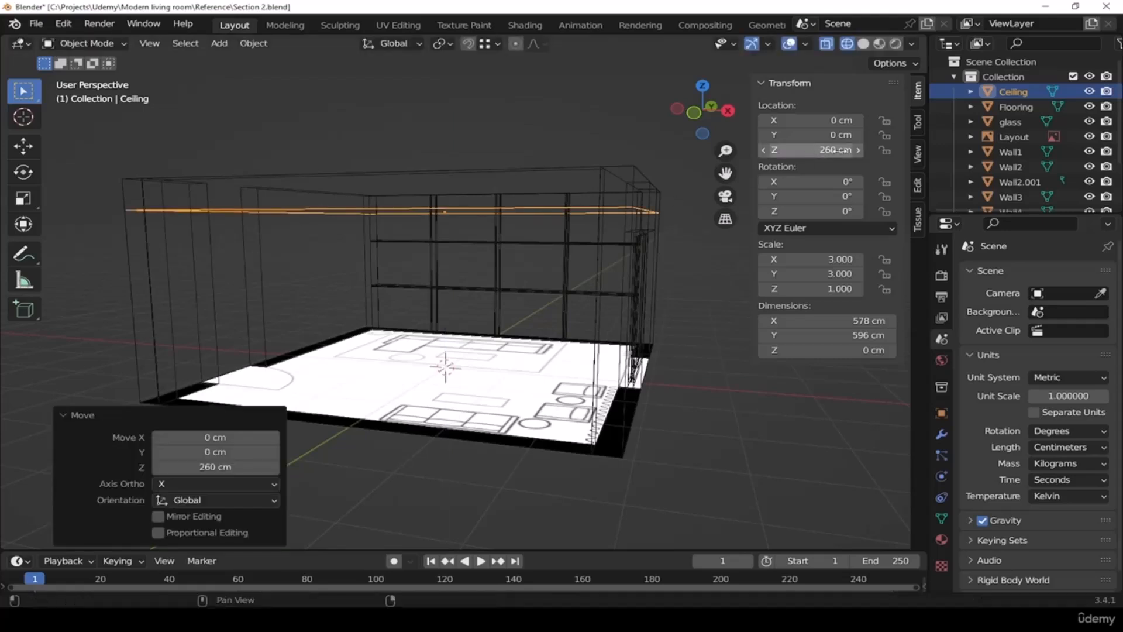
pyautogui.moveTo(582, 275); pyautogui.dragTo(575, 301, button='middle')
pyautogui.press('z')
pyautogui.click(667, 293)
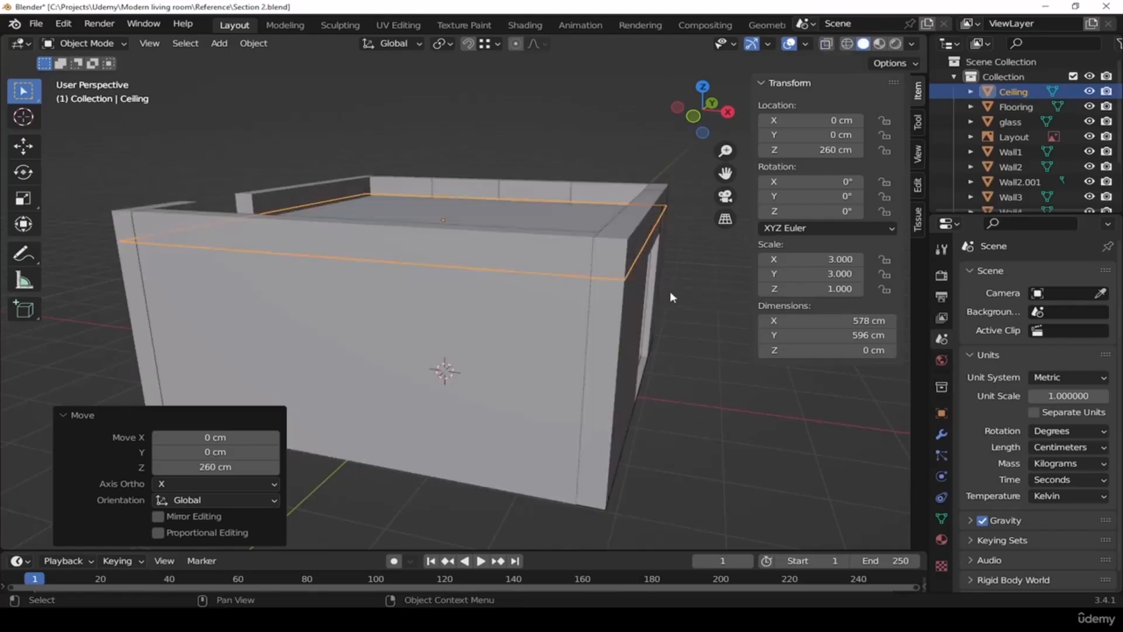
# Extrude the whole Ceiling face upward about 41.2 cm in Edit Mode, then return to Object Mode
pyautogui.moveTo(664, 290)
pyautogui.mouseDown(button='middle')
pyautogui.moveTo(511, 300)
pyautogui.moveTo(538, 318)
pyautogui.moveTo(419, 301)
pyautogui.moveTo(526, 299)
pyautogui.mouseUp(button='middle')
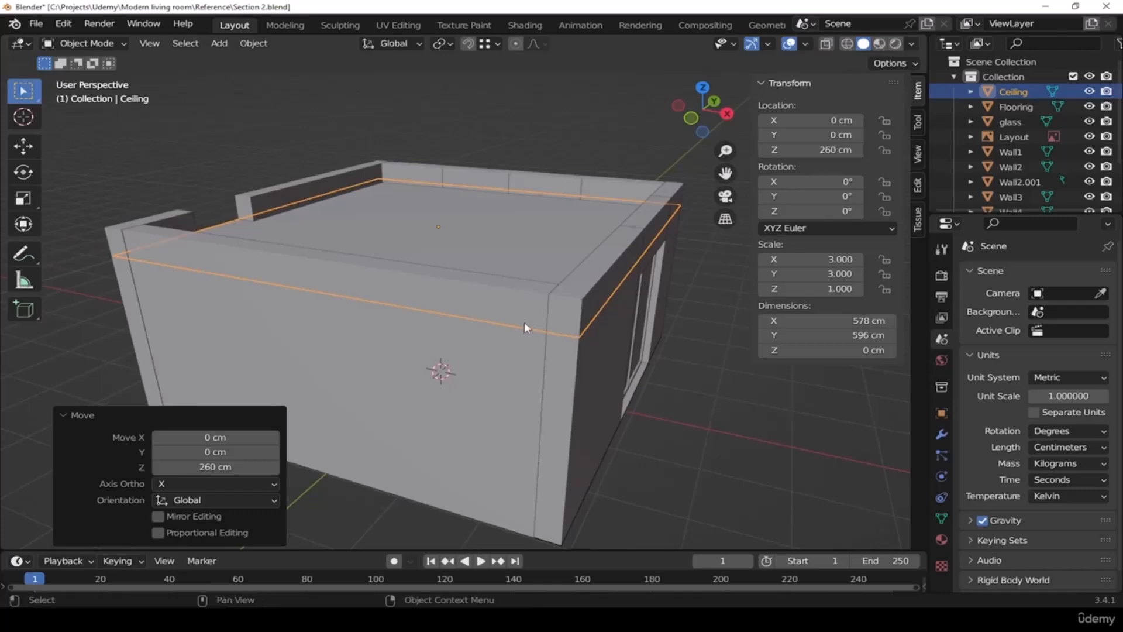
pyautogui.press('Tab')
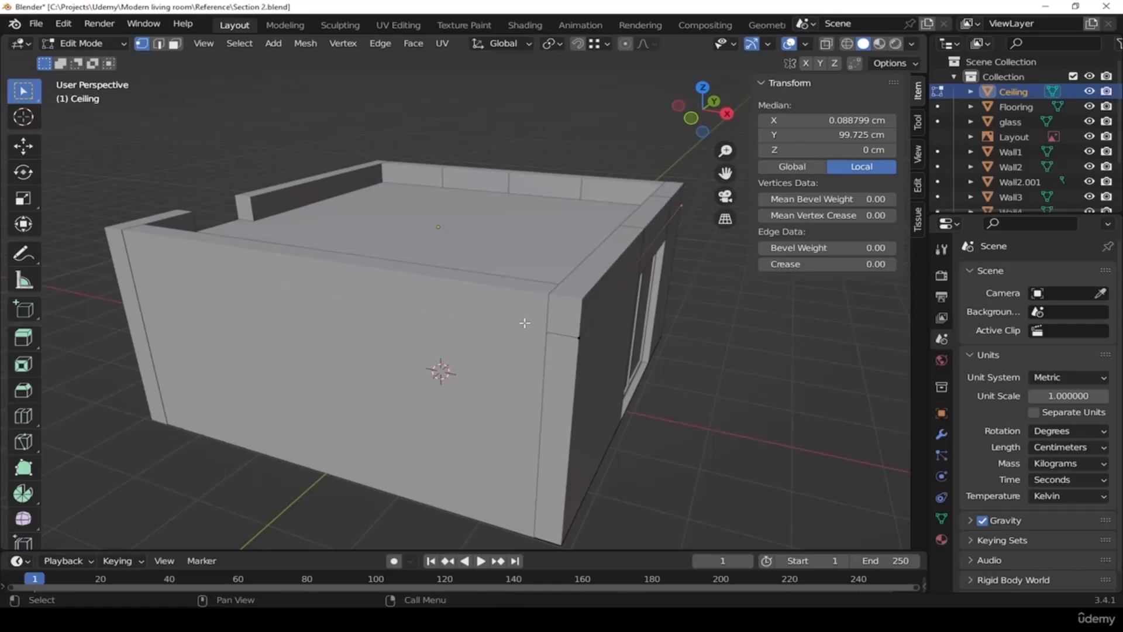
pyautogui.click(175, 46)
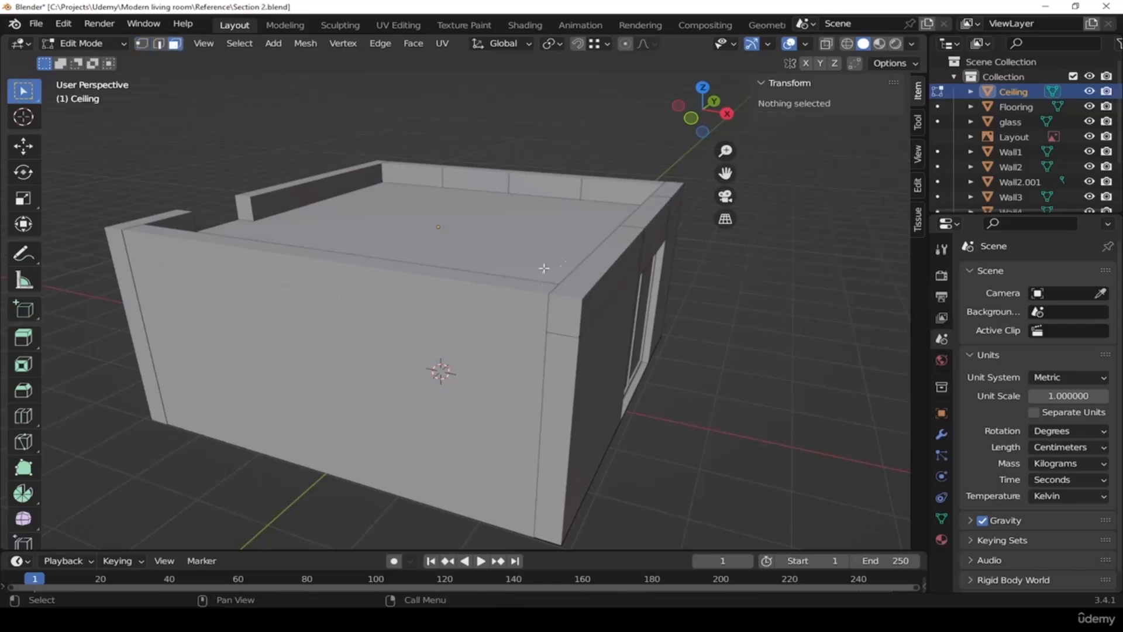
pyautogui.press('a')
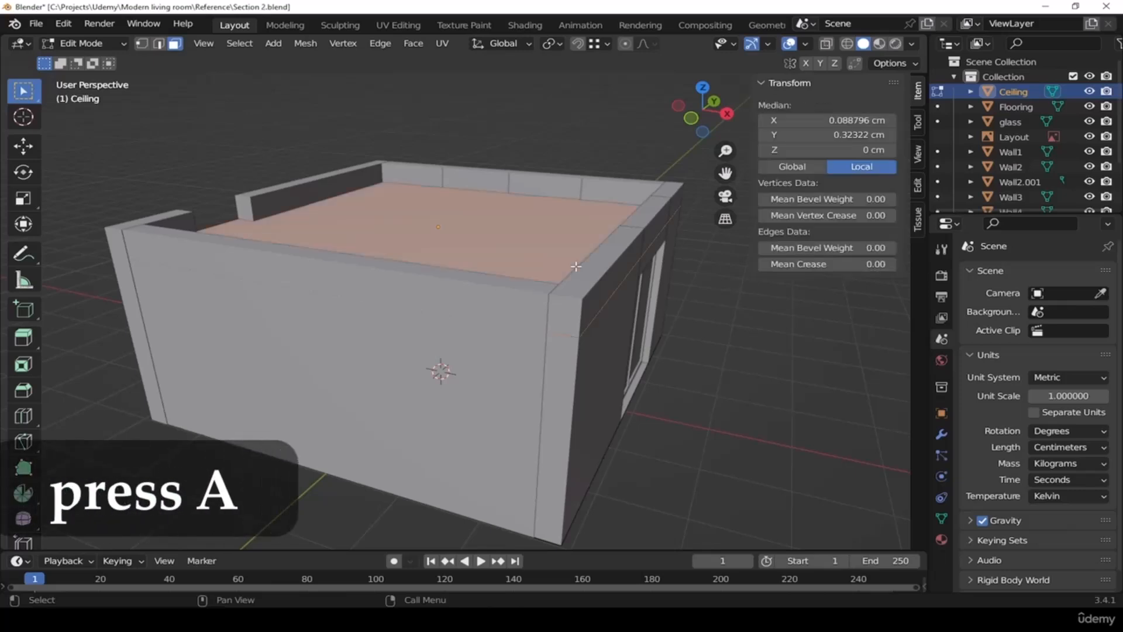
pyautogui.press('e')
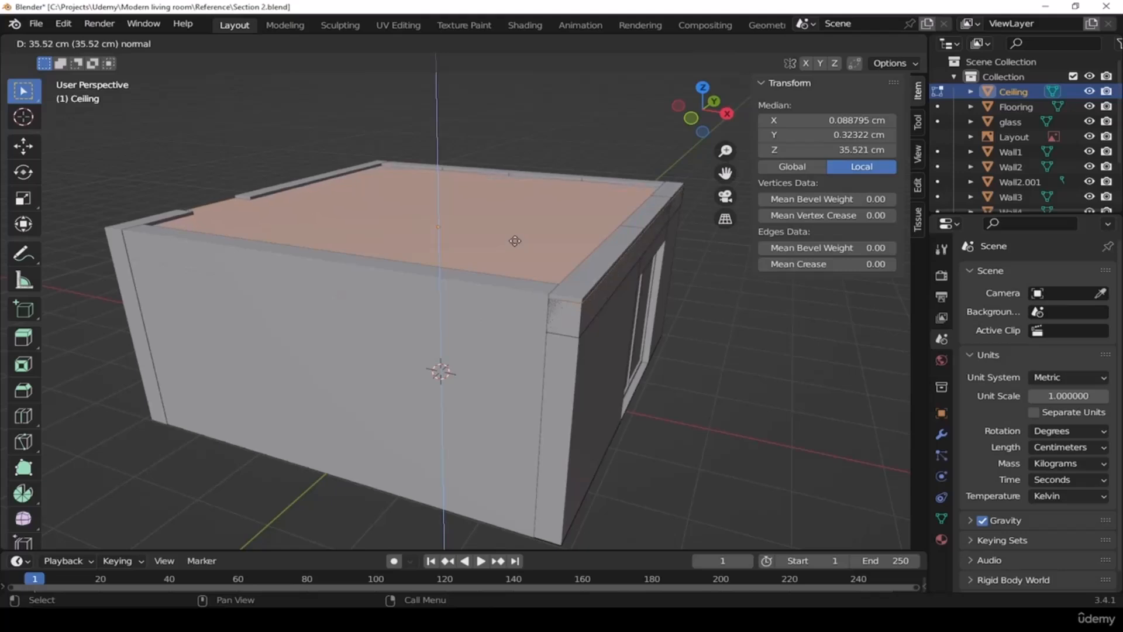
pyautogui.click(514, 237)
pyautogui.press('Tab')
pyautogui.moveTo(354, 349); pyautogui.dragTo(520, 374, button='middle')
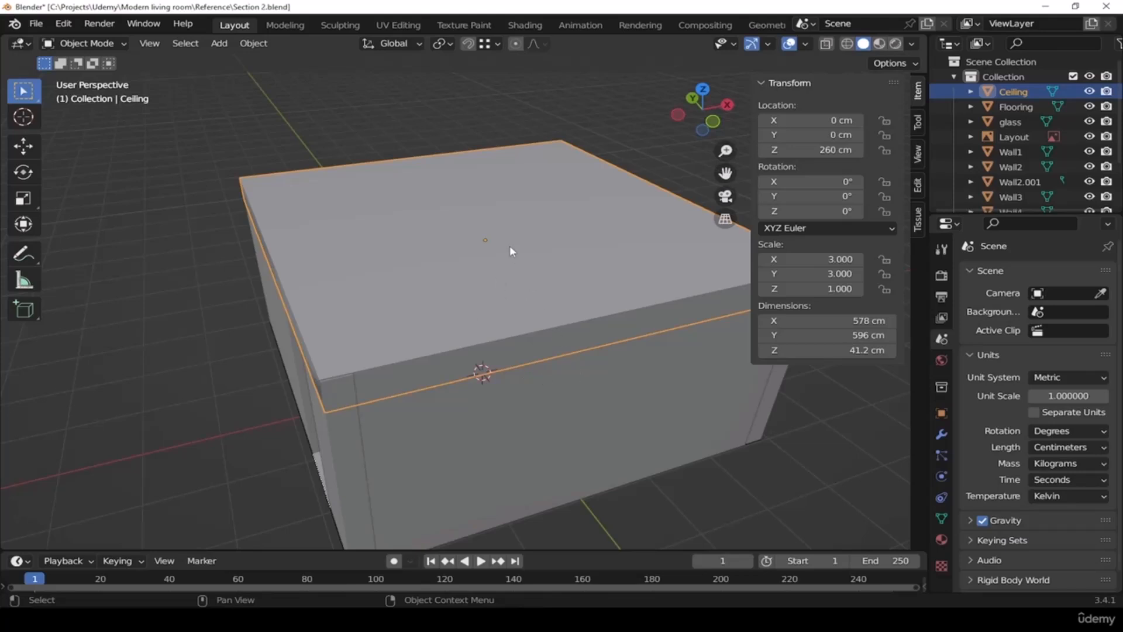
# Examine the floor plan beneath the ceiling in a top wireframe view, then return to a solid perspective view
pyautogui.press('`')
pyautogui.click(551, 198)
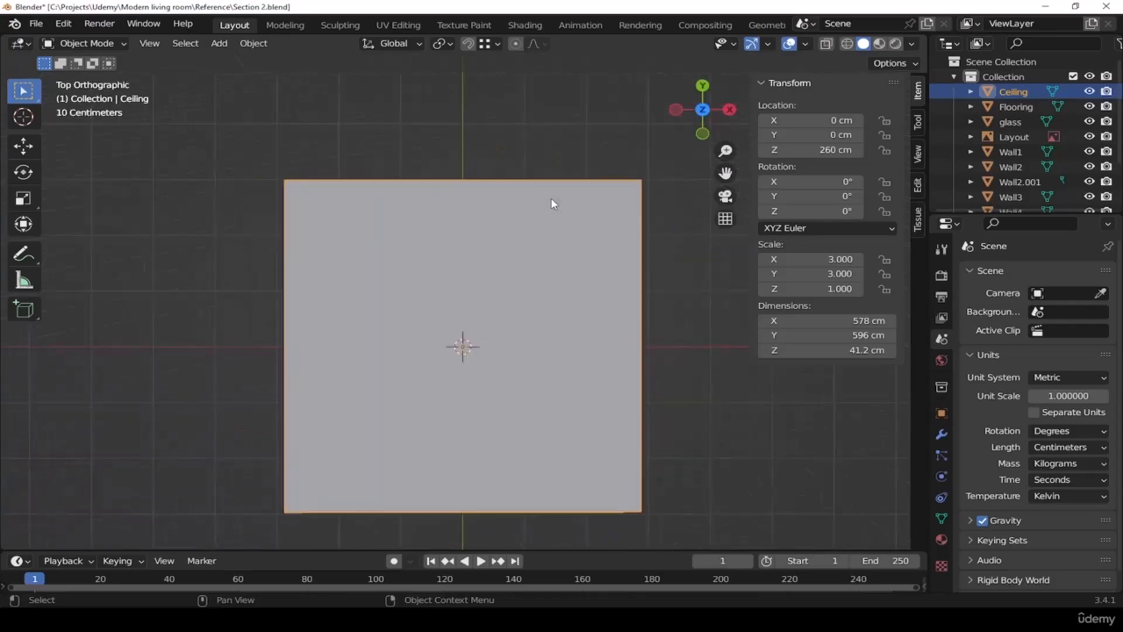
pyautogui.press('z')
pyautogui.click(484, 277)
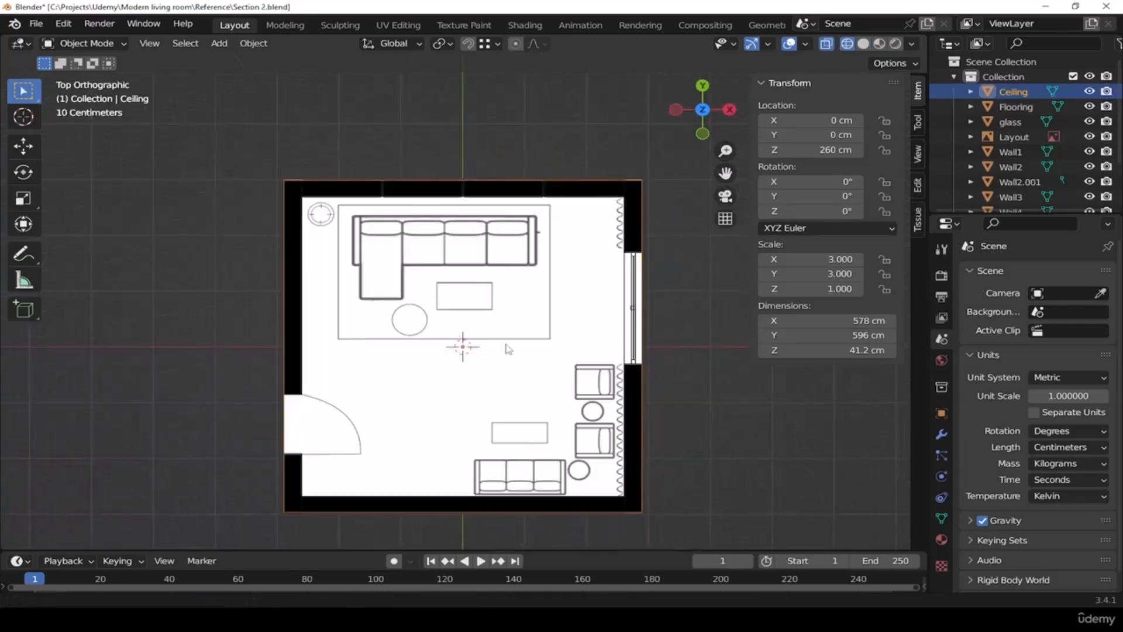
pyautogui.keyDown('shift'); pyautogui.moveTo(504, 345); pyautogui.dragTo(550, 353, button='middle'); pyautogui.keyUp('shift')
pyautogui.scroll(2, 478, 286)
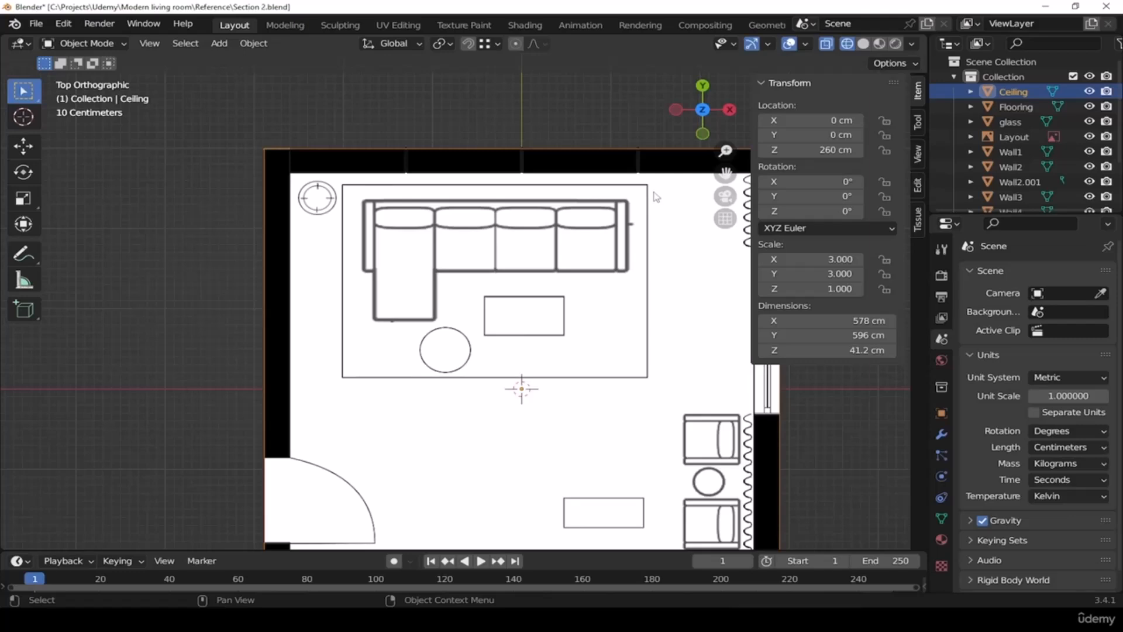
pyautogui.moveTo(643, 220); pyautogui.dragTo(501, 263, button='middle')
pyautogui.press('z')
pyautogui.click(598, 261)
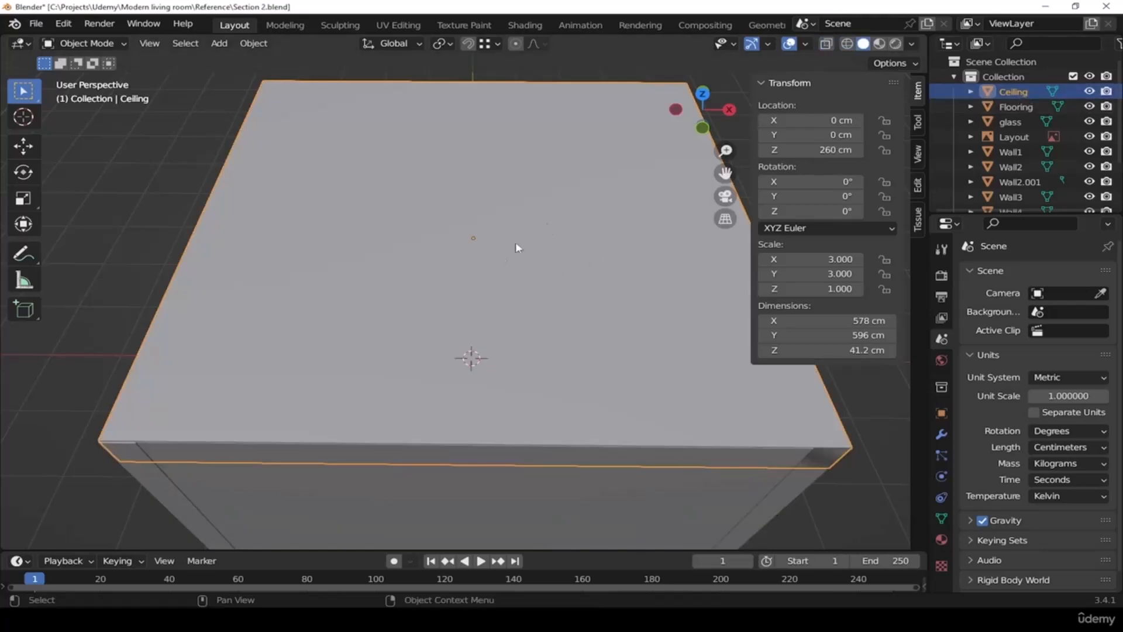
pyautogui.keyDown('shift'); pyautogui.moveTo(534, 371); pyautogui.dragTo(482, 378, button='middle'); pyautogui.keyUp('shift')
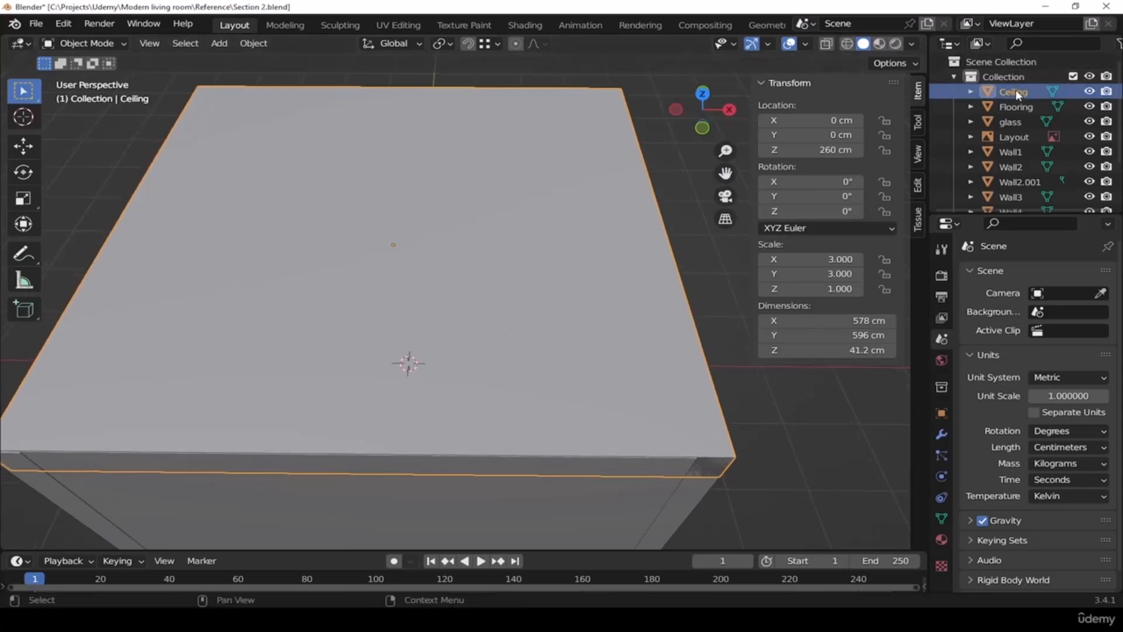
# Isolate the Ceiling and Layout objects in Local View
pyautogui.keyDown('ctrl'); pyautogui.click(1017, 138); pyautogui.keyUp('ctrl')
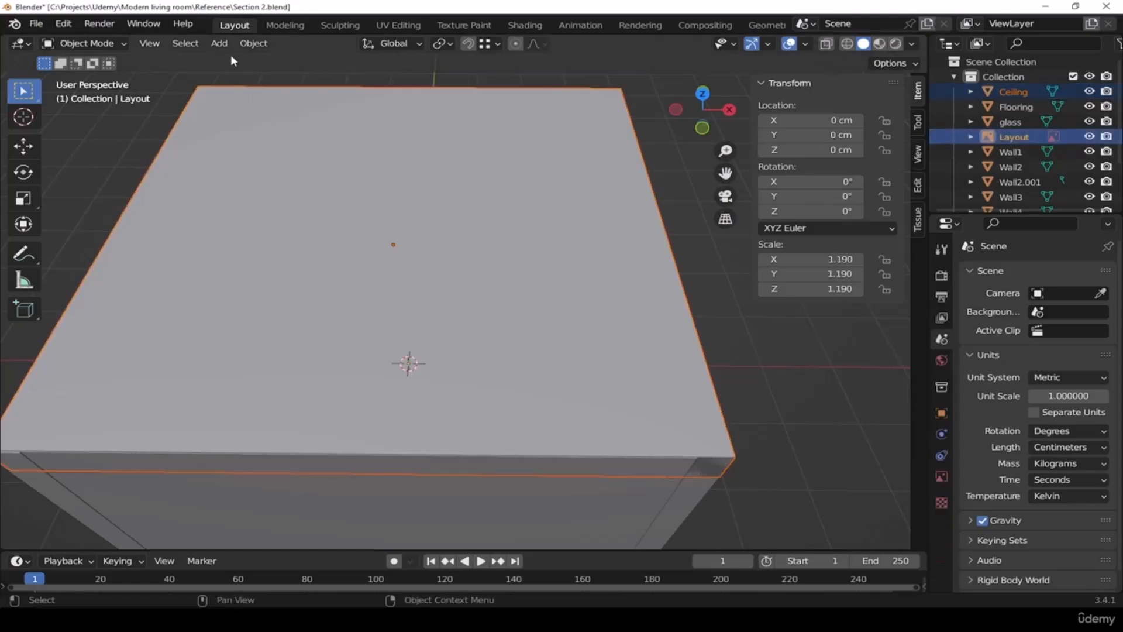
pyautogui.click(150, 43)
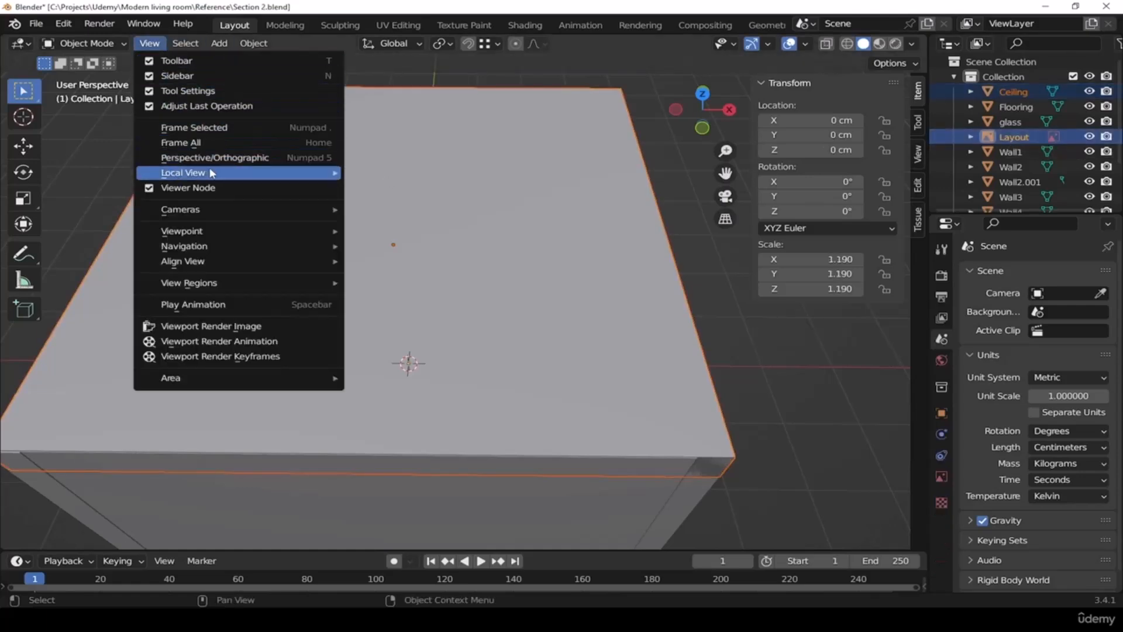
pyautogui.moveTo(212, 173)
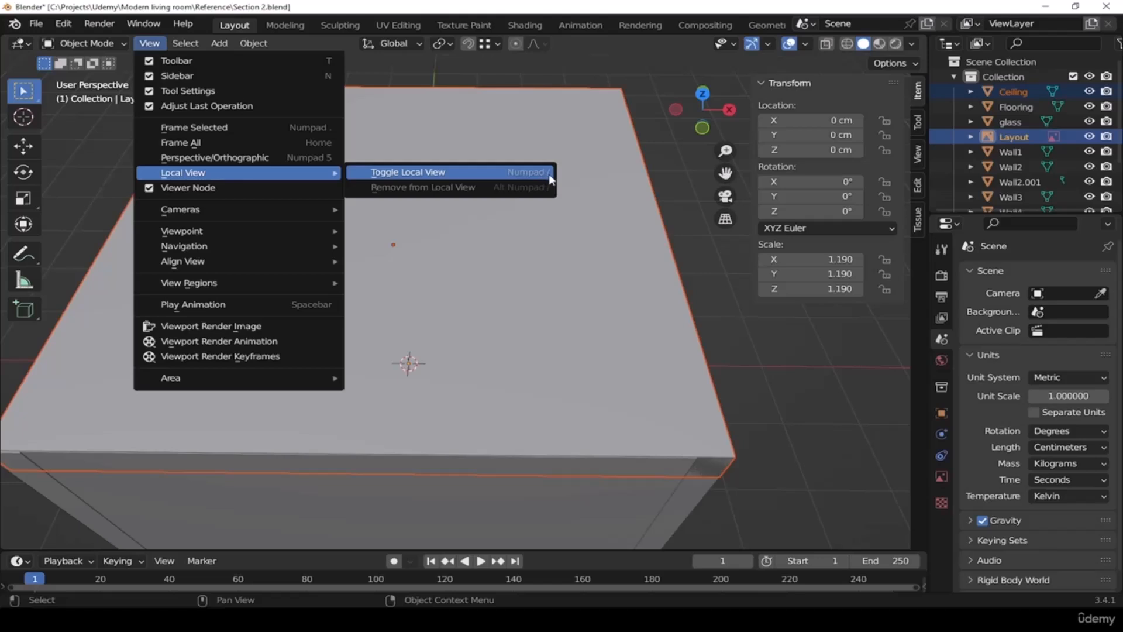
pyautogui.click(512, 178)
pyautogui.moveTo(623, 346); pyautogui.dragTo(441, 234, button='middle')
pyautogui.scroll(5, 441, 234)
pyautogui.moveTo(524, 276)
pyautogui.mouseDown(button='middle')
pyautogui.moveTo(629, 298)
pyautogui.moveTo(585, 298)
pyautogui.moveTo(530, 279)
pyautogui.mouseUp(button='middle')
# Enter Edit Mode on the Ceiling and select both its top and bottom faces
pyautogui.click(632, 301)
pyautogui.click(490, 201)
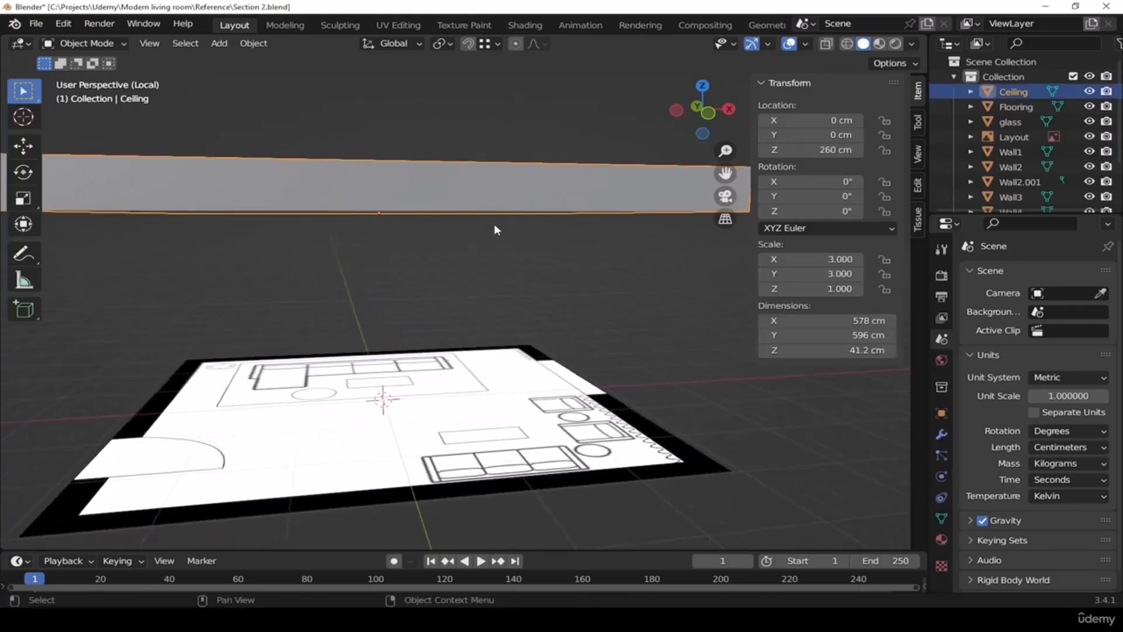
pyautogui.press('Tab')
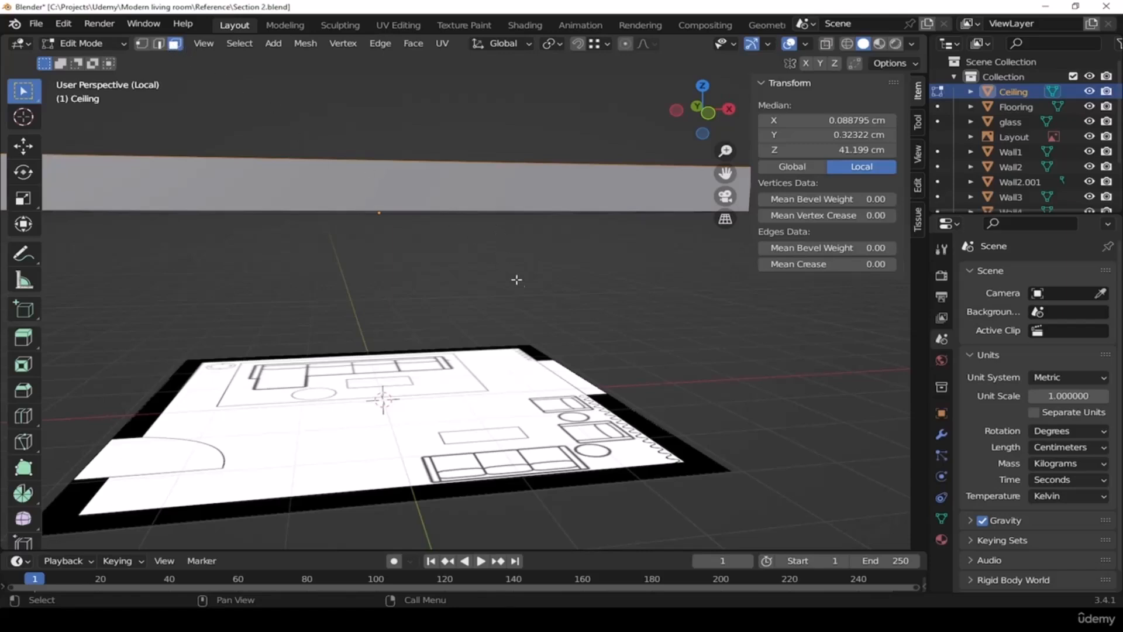
pyautogui.moveTo(503, 262); pyautogui.dragTo(477, 173, button='middle')
pyautogui.hotkey('alt', 'a')
pyautogui.click(459, 194)
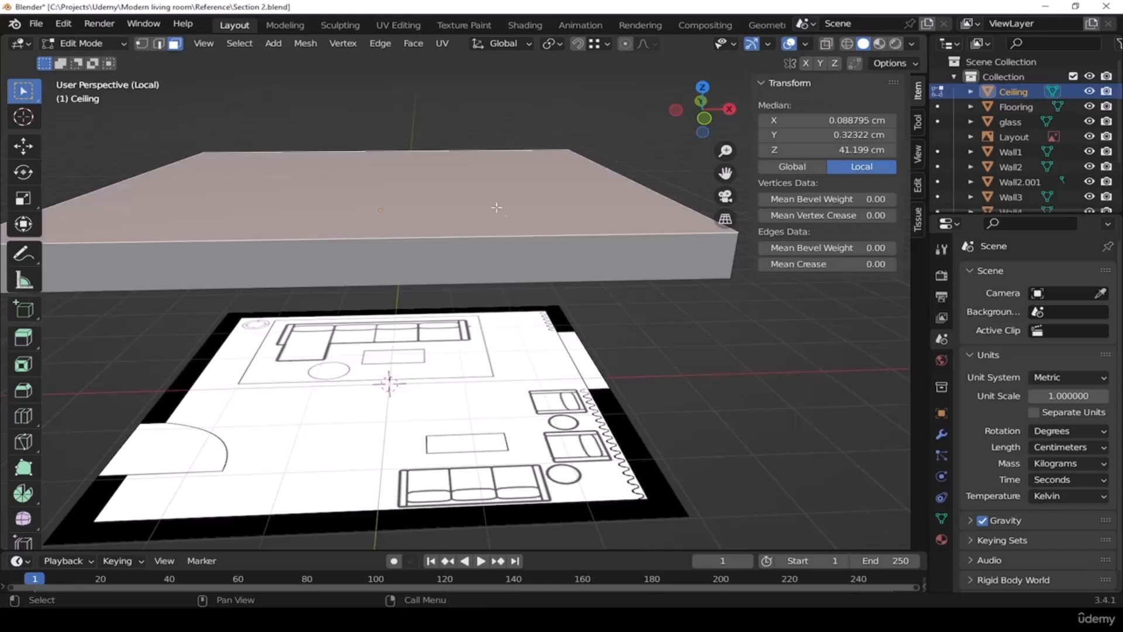
pyautogui.moveTo(582, 306); pyautogui.dragTo(578, 244, button='middle')
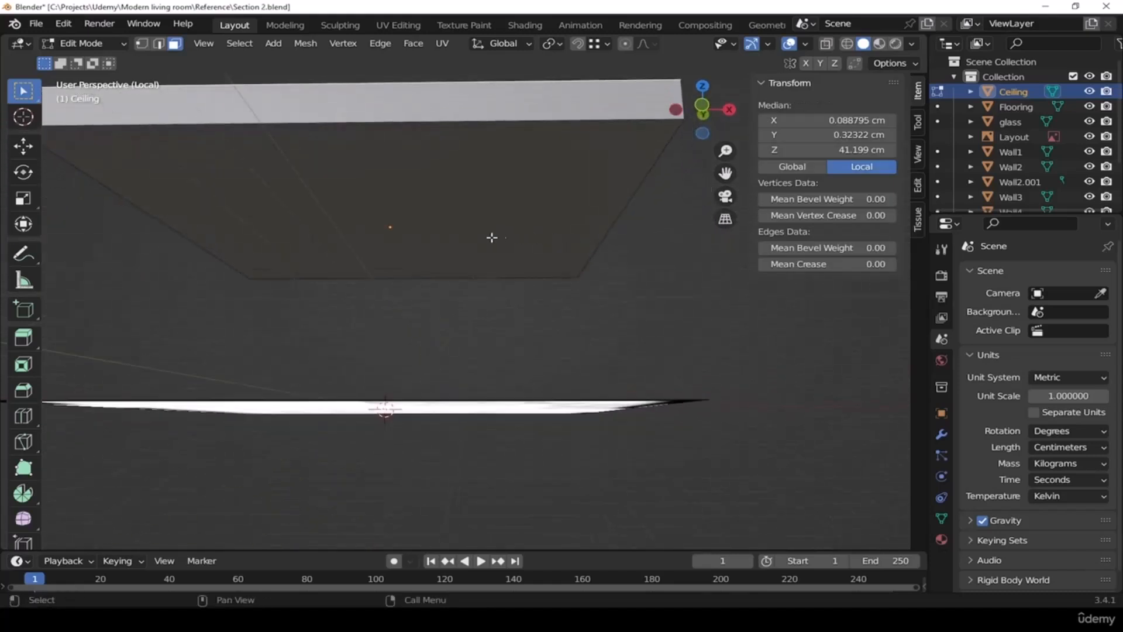
pyautogui.click(470, 228)
pyautogui.moveTo(543, 307)
pyautogui.mouseDown(button='middle')
pyautogui.moveTo(567, 326)
pyautogui.moveTo(553, 320)
pyautogui.moveTo(542, 352)
pyautogui.moveTo(571, 269)
pyautogui.moveTo(644, 254)
pyautogui.moveTo(655, 274)
pyautogui.mouseUp(button='middle')
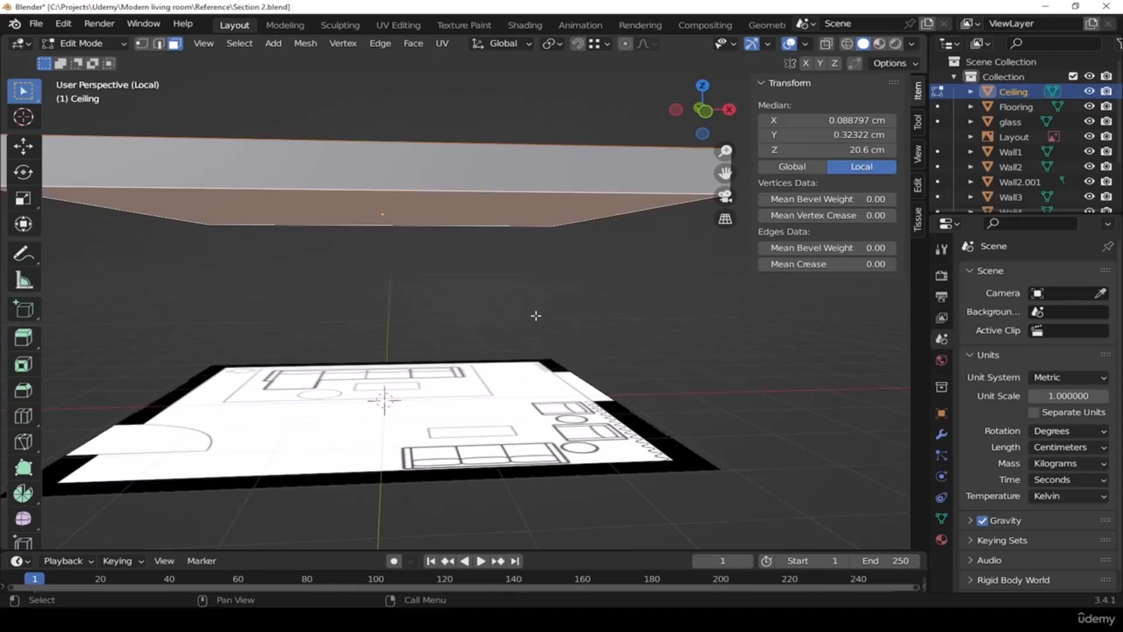
# Inset the ceiling's top and bottom faces about 29.08 cm in a top wireframe view
pyautogui.press('`')
pyautogui.click(526, 241)
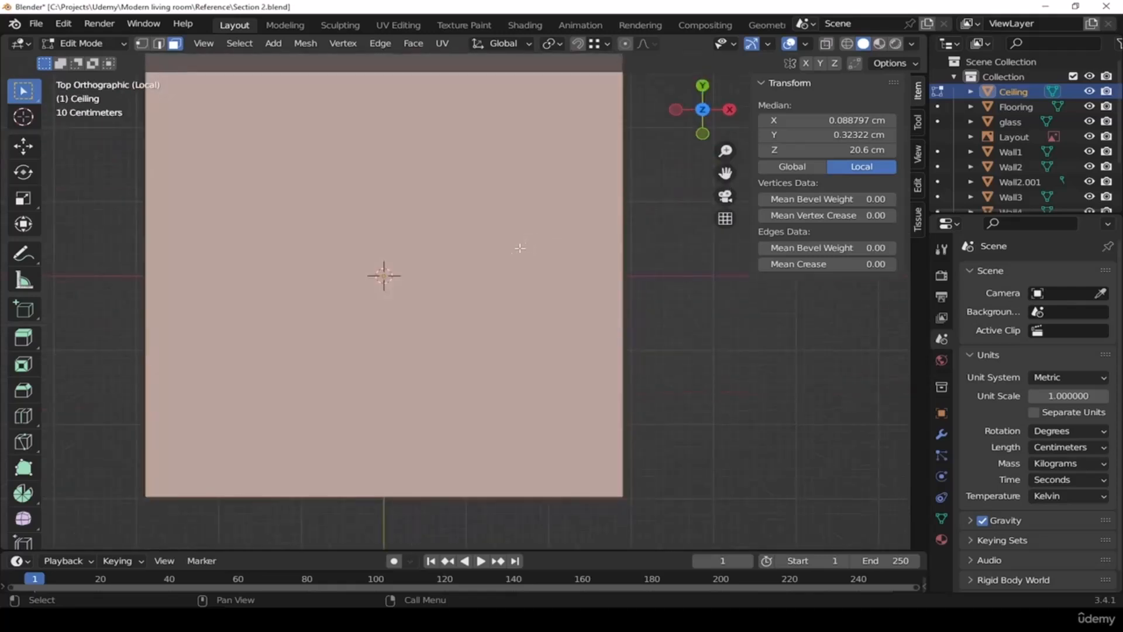
pyautogui.press('z')
pyautogui.click(416, 250)
pyautogui.moveTo(456, 253)
pyautogui.keyDown('shift'); pyautogui.mouseDown(button='middle')
pyautogui.moveTo(541, 283)
pyautogui.moveTo(530, 301)
pyautogui.mouseUp(button='middle'); pyautogui.keyUp('shift')
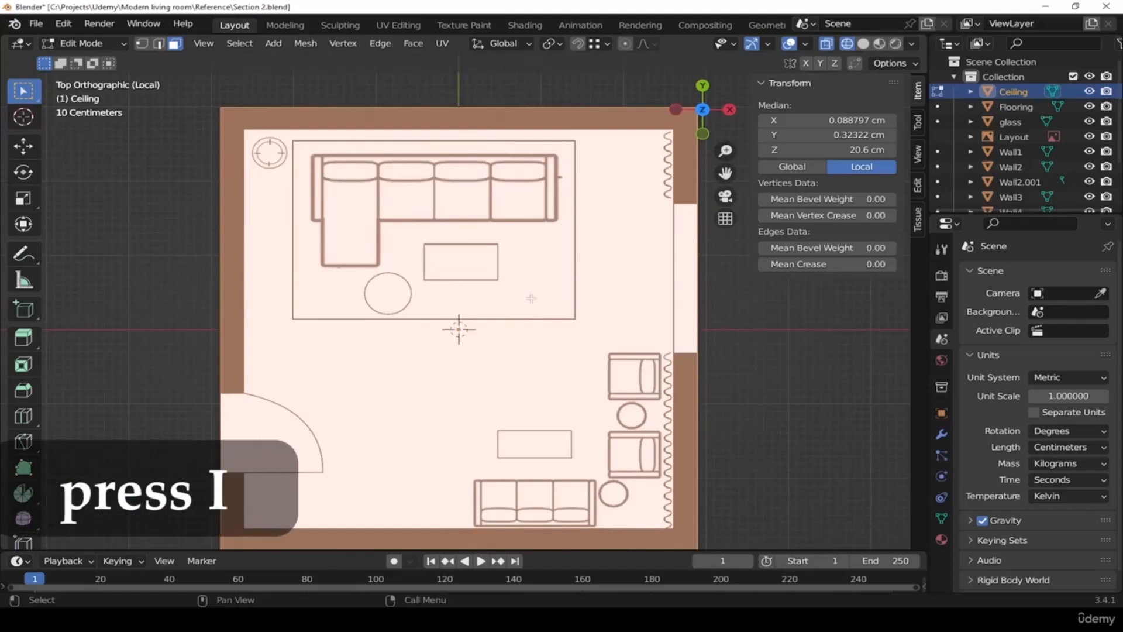
pyautogui.press('i')
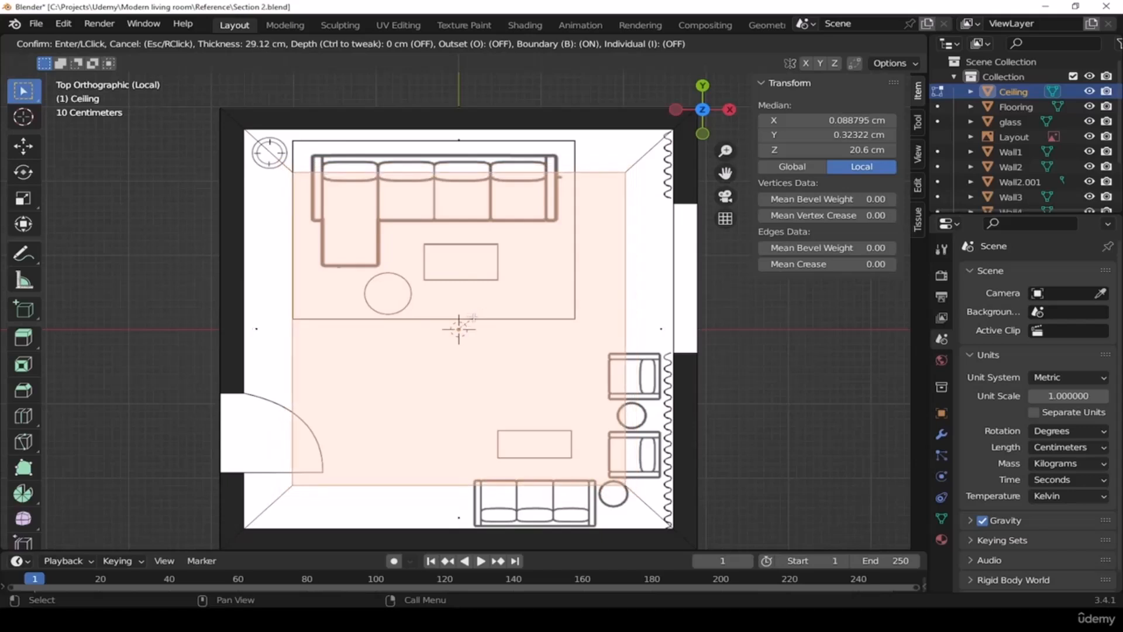
pyautogui.click(474, 318)
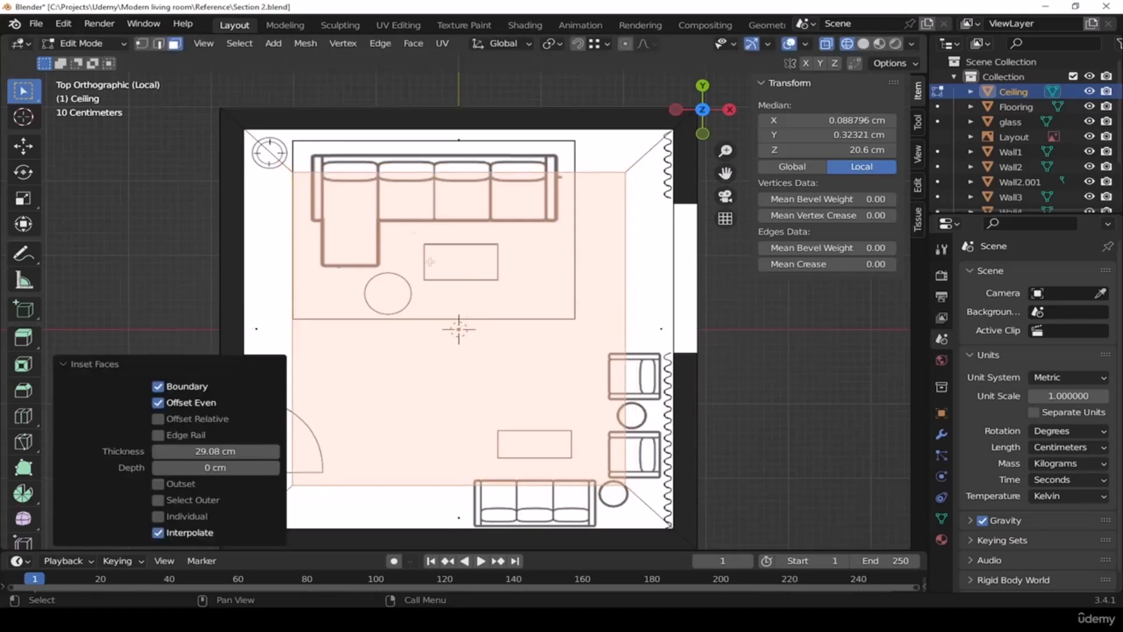
# Move the inset's back (+Y) vertices about 41.2 cm along Y to align with the back edge of the plan's rug outline
pyautogui.click(141, 43)
pyautogui.click(482, 164)
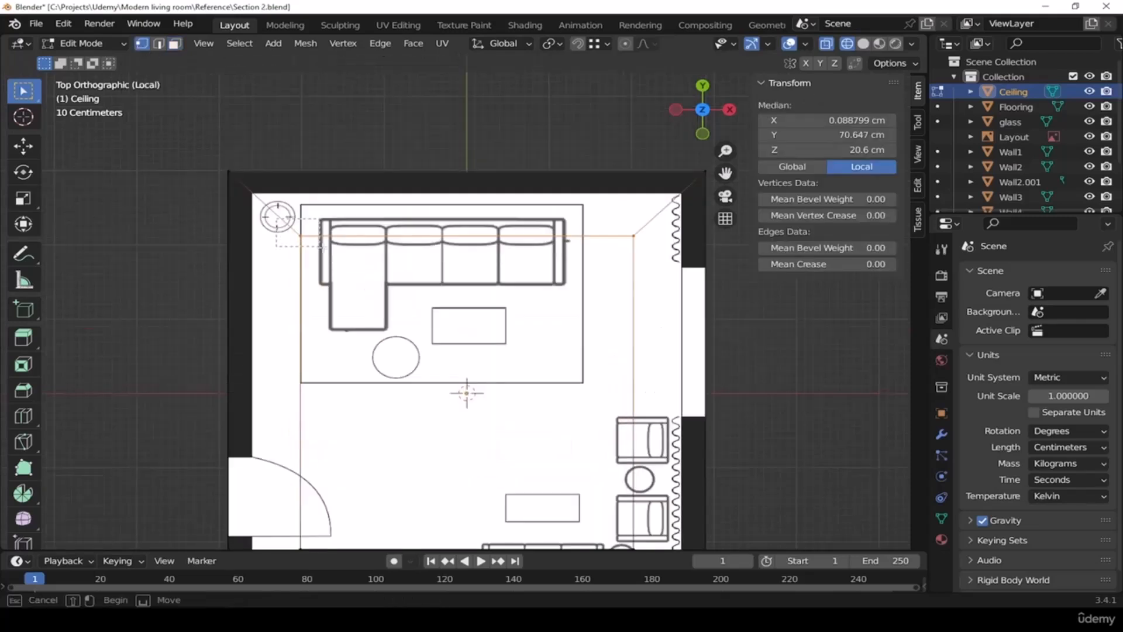
pyautogui.scroll(1, 583, 237)
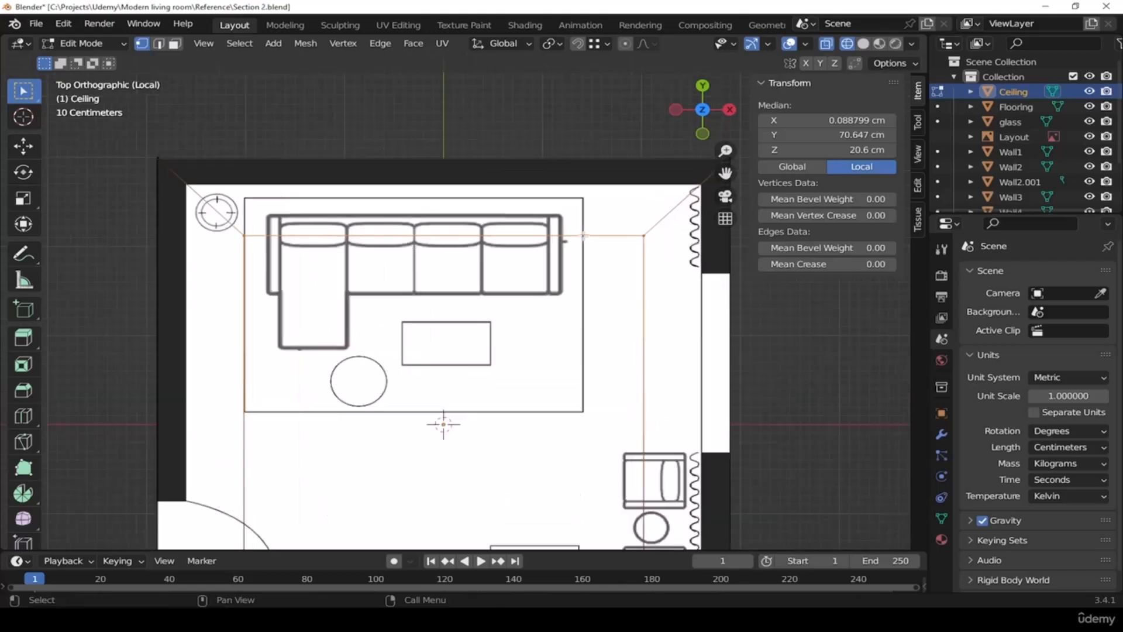
pyautogui.press('g')
pyautogui.press('y')
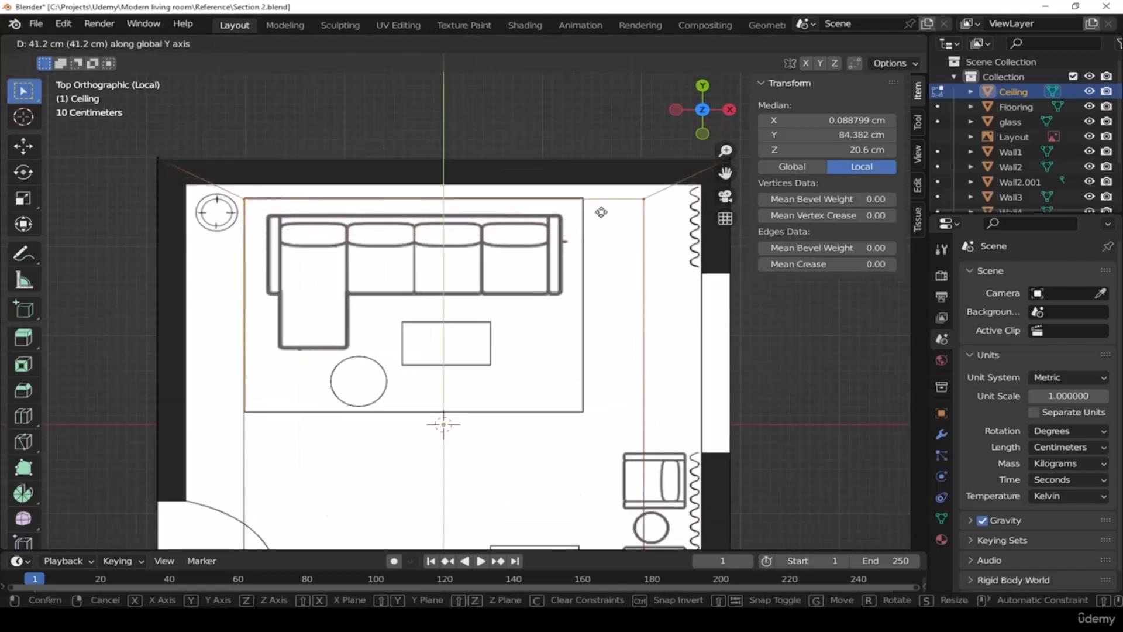
pyautogui.click(606, 212)
# Move the inset's +X side vertices about -60.8 cm along X to align with the rug outline's +X edge
pyautogui.keyDown('shift'); pyautogui.moveTo(594, 353); pyautogui.dragTo(612, 263, button='middle'); pyautogui.keyUp('shift')
pyautogui.scroll(-1, 578, 234)
pyautogui.moveTo(604, 101); pyautogui.dragTo(688, 503)
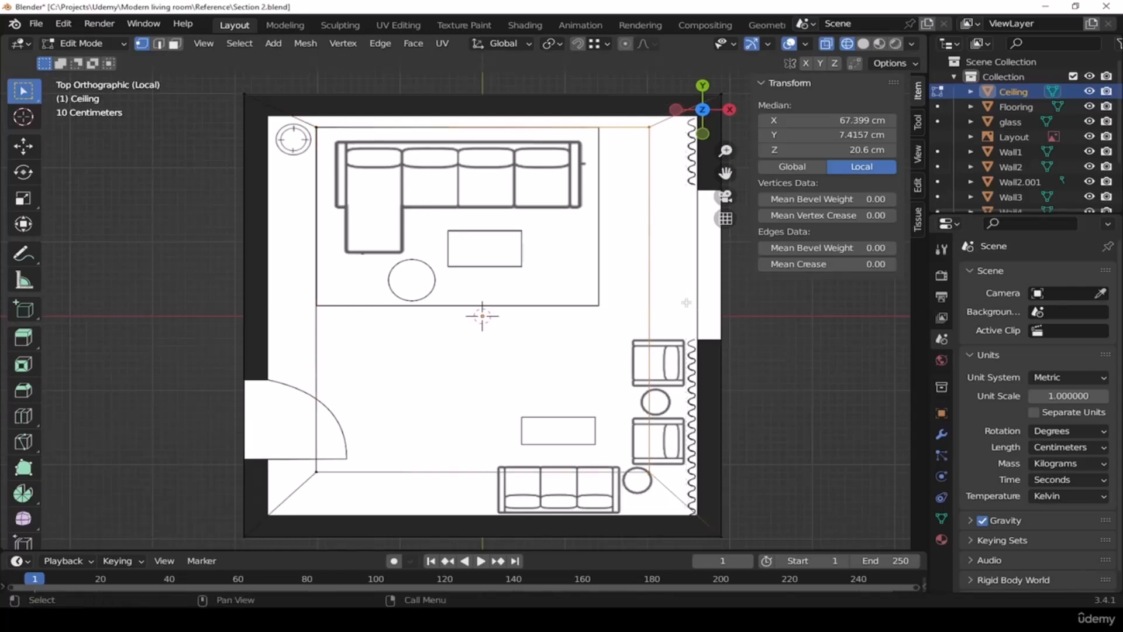
pyautogui.press('g')
pyautogui.press('x')
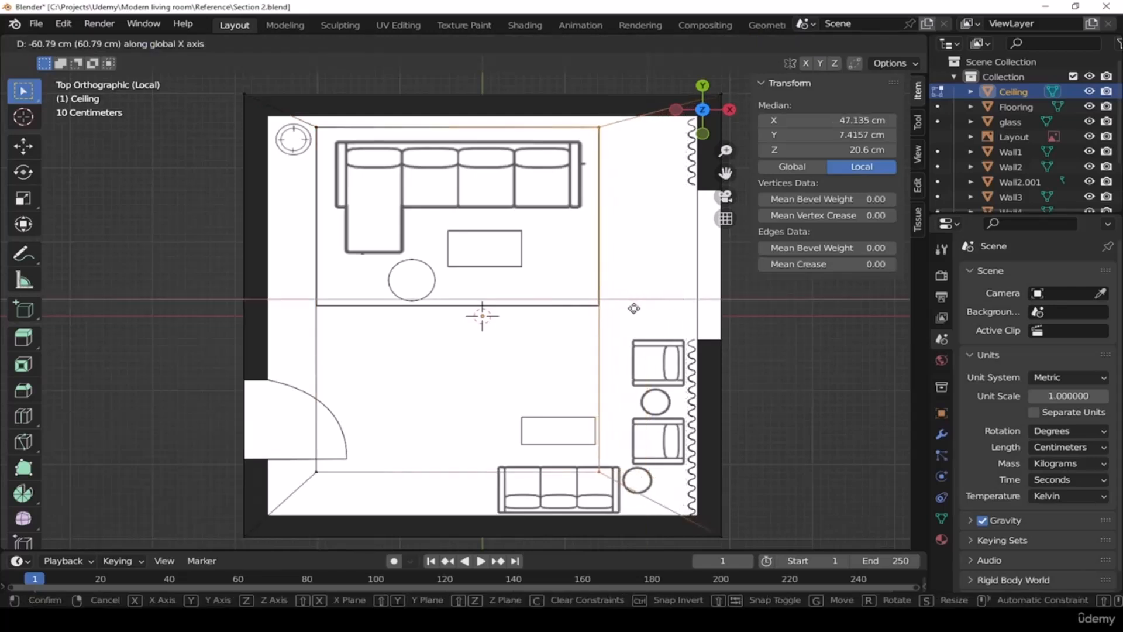
pyautogui.click(635, 308)
# Move the inset's front (-Y) vertices about 223.72 cm along Y to align with the rug outline's front edge
pyautogui.keyDown('shift'); pyautogui.moveTo(618, 364); pyautogui.dragTo(629, 343, button='middle'); pyautogui.keyUp('shift')
pyautogui.moveTo(646, 380); pyautogui.dragTo(321, 480)
pyautogui.moveTo(579, 488); pyautogui.dragTo(613, 490)
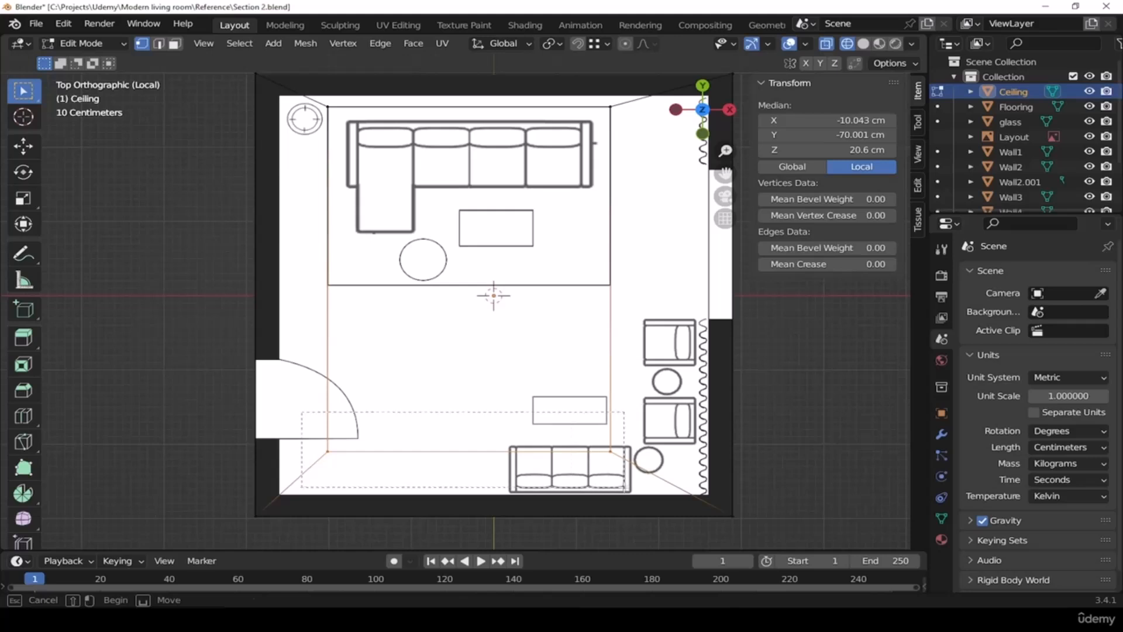
pyautogui.press('g')
pyautogui.press('y')
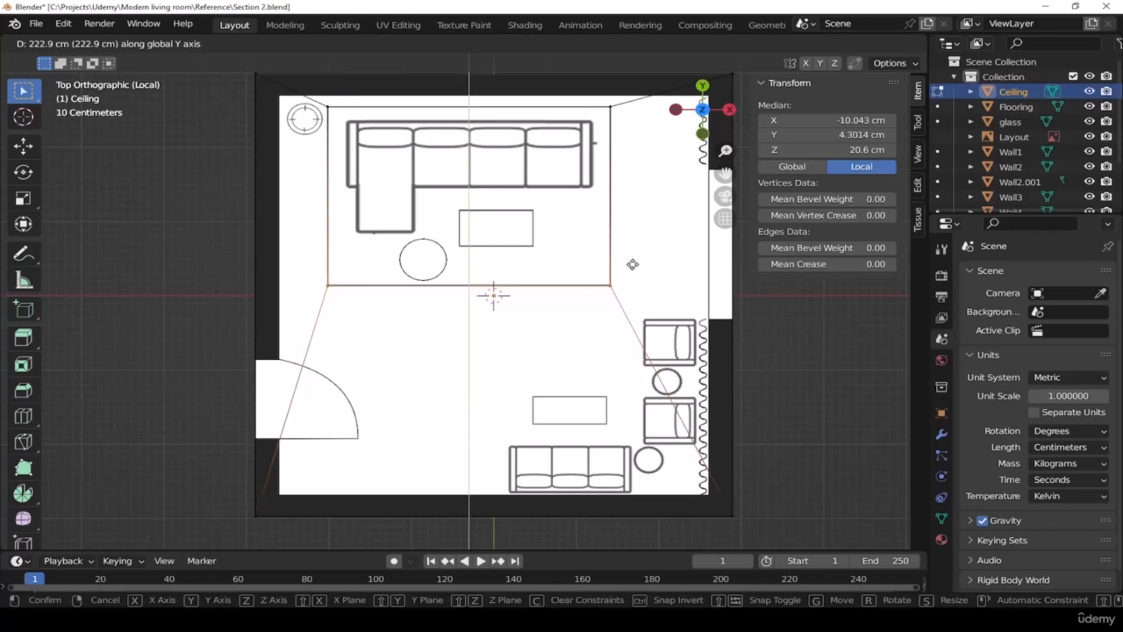
pyautogui.click(632, 265)
# Return to solid perspective display and select the inset rectangle's bottom and top faces in face mode
pyautogui.keyDown('shift'); pyautogui.moveTo(561, 228); pyautogui.dragTo(571, 260, button='middle'); pyautogui.keyUp('shift')
pyautogui.moveTo(621, 402)
pyautogui.mouseDown(button='middle')
pyautogui.moveTo(618, 236)
pyautogui.moveTo(611, 251)
pyautogui.mouseUp(button='middle')
pyautogui.press('z')
pyautogui.click(714, 271)
pyautogui.moveTo(510, 264)
pyautogui.mouseDown(button='middle')
pyautogui.moveTo(517, 331)
pyautogui.moveTo(661, 340)
pyautogui.moveTo(641, 339)
pyautogui.mouseUp(button='middle')
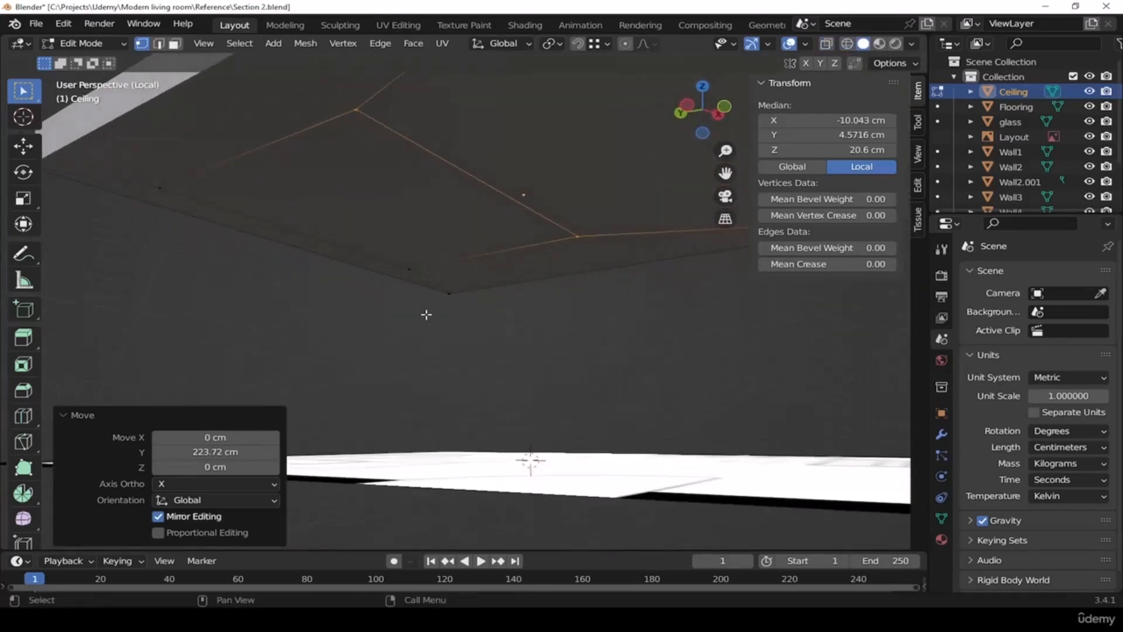
pyautogui.keyDown('shift'); pyautogui.moveTo(427, 315); pyautogui.dragTo(504, 353, button='middle'); pyautogui.keyUp('shift')
pyautogui.click(527, 363)
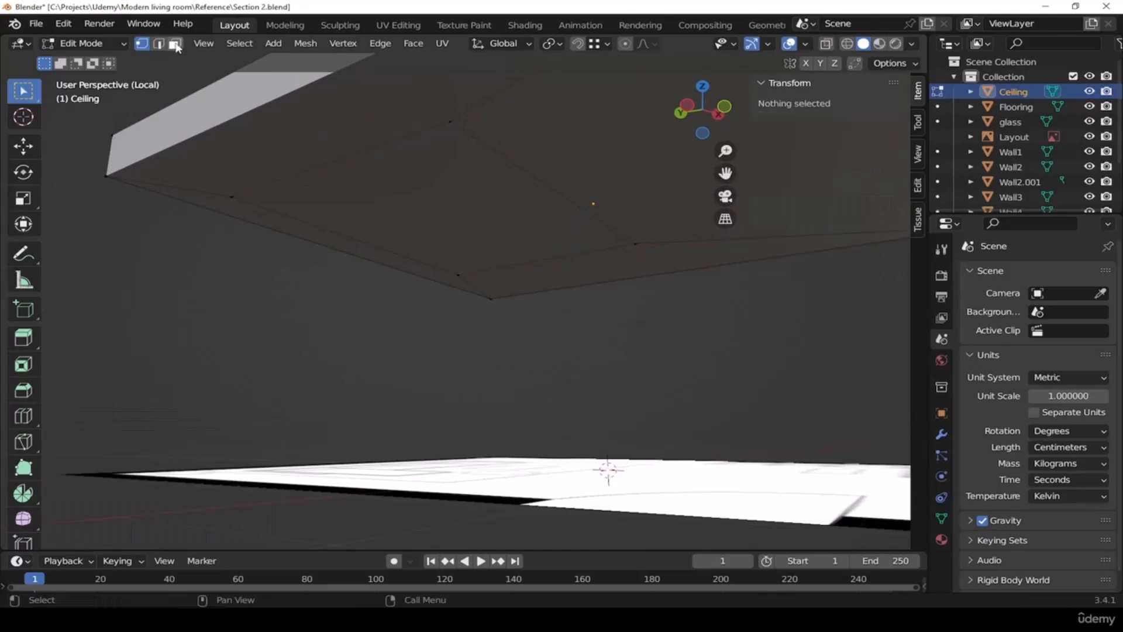
pyautogui.click(175, 44)
pyautogui.click(466, 218)
pyautogui.scroll(2, 466, 218)
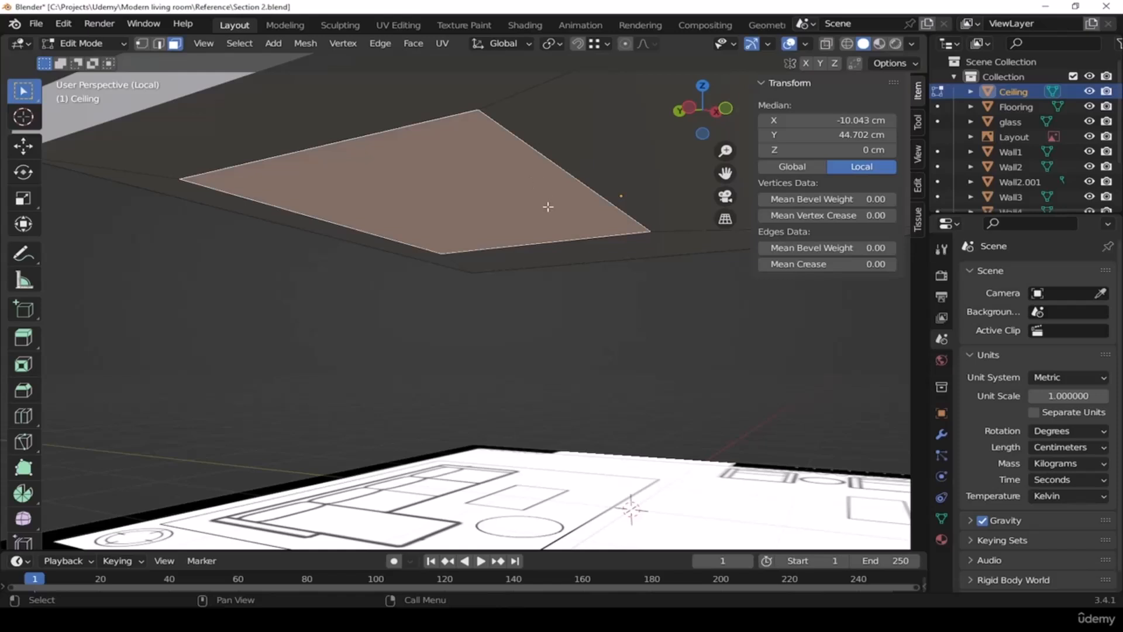
pyautogui.keyDown('shift'); pyautogui.moveTo(517, 181); pyautogui.dragTo(530, 283, button='middle'); pyautogui.keyUp('shift')
pyautogui.keyDown('shift'); pyautogui.click(514, 195); pyautogui.keyUp('shift')
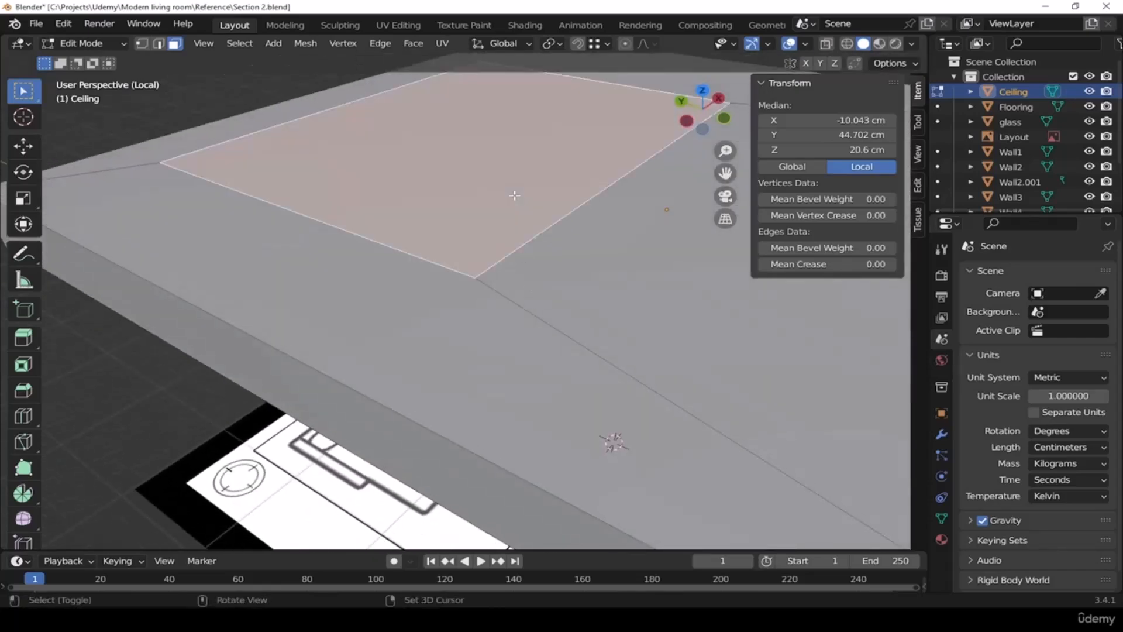
pyautogui.moveTo(602, 445); pyautogui.dragTo(584, 301, button='middle')
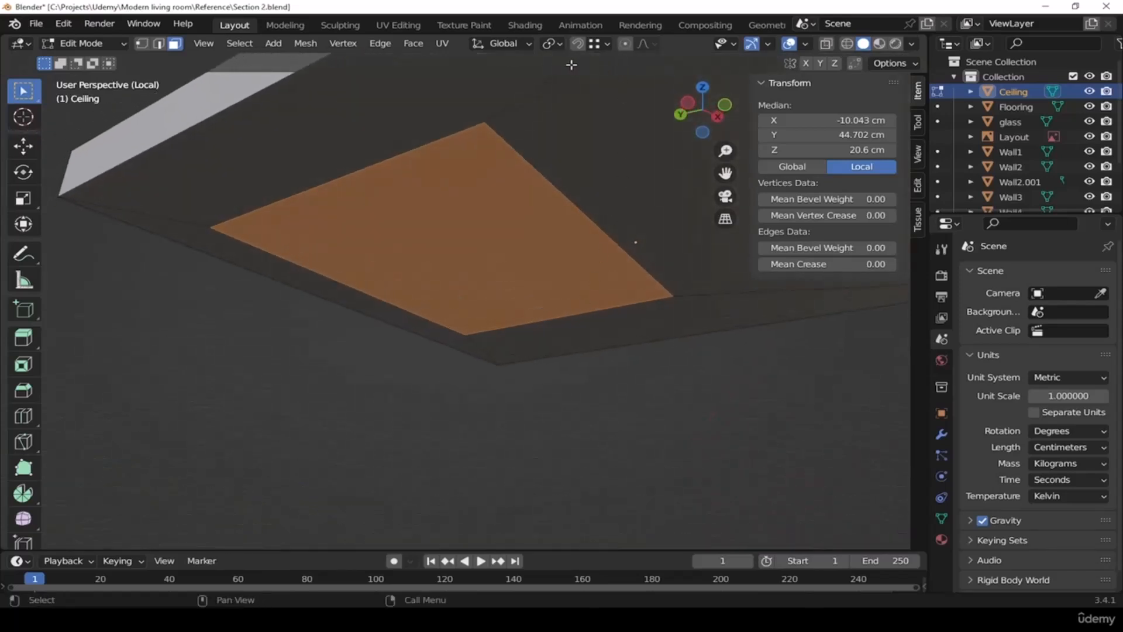
# Bridge the selected bottom and top faces to open a rectangular hole through the ceiling, and clear the selection
pyautogui.click(380, 45)
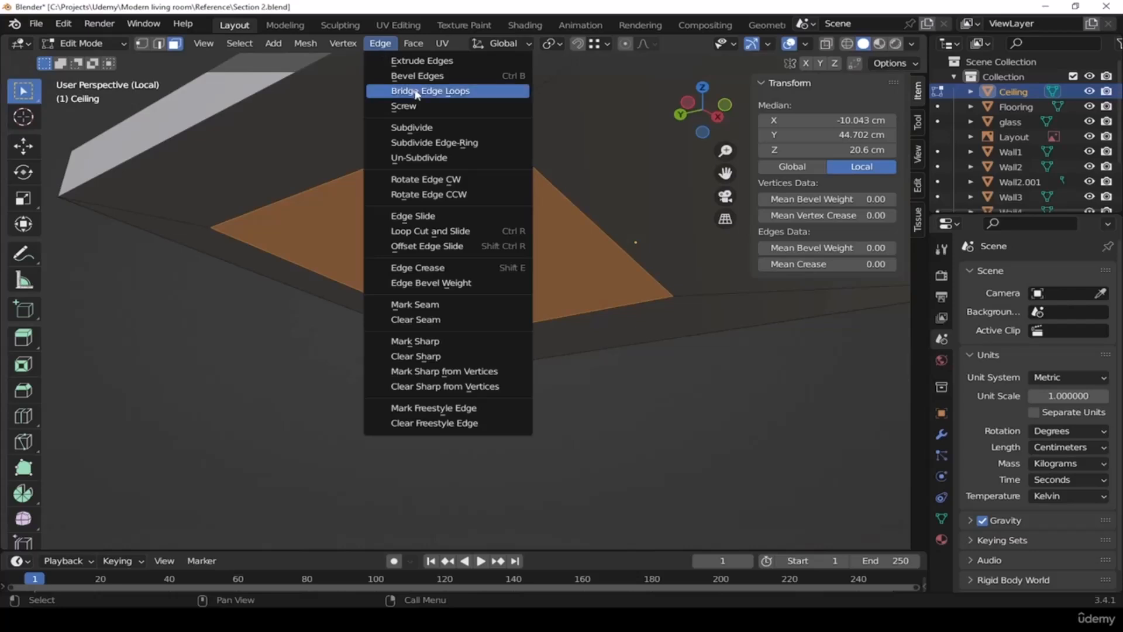
pyautogui.click(472, 92)
pyautogui.moveTo(567, 345); pyautogui.dragTo(567, 153, button='middle')
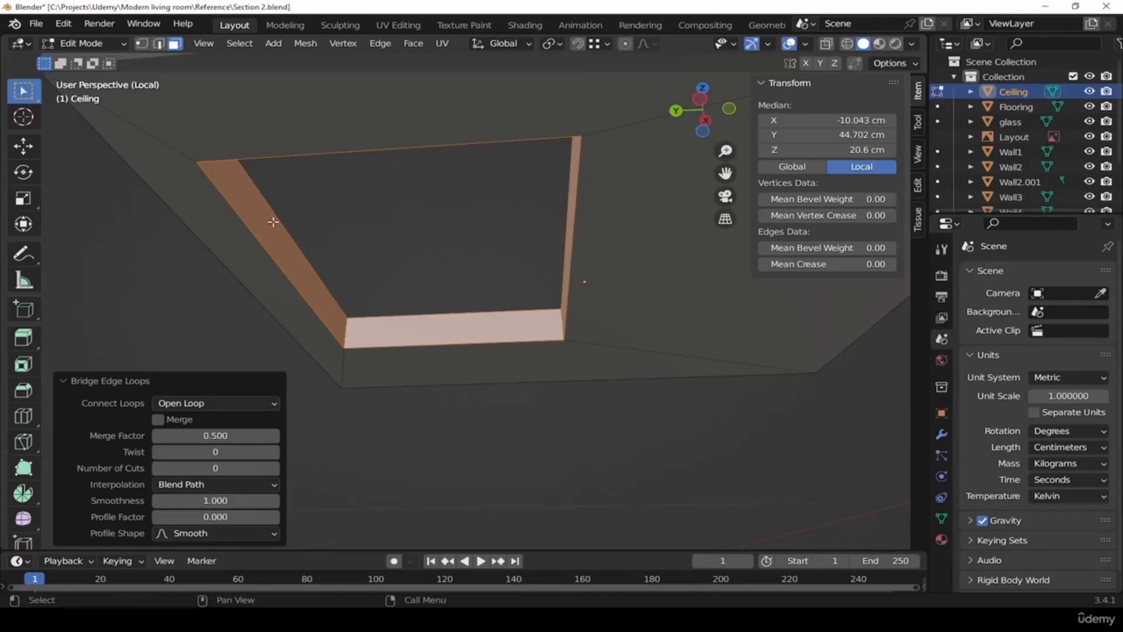
pyautogui.moveTo(473, 178); pyautogui.dragTo(507, 365, button='middle')
pyautogui.press('b')
pyautogui.moveTo(507, 365); pyautogui.dragTo(512, 370)
# Add a loop cut around the opening's inner walls and slide it down to about 2.66 cm local Z, near the bottom edge
pyautogui.moveTo(526, 349); pyautogui.dragTo(639, 270, button='middle')
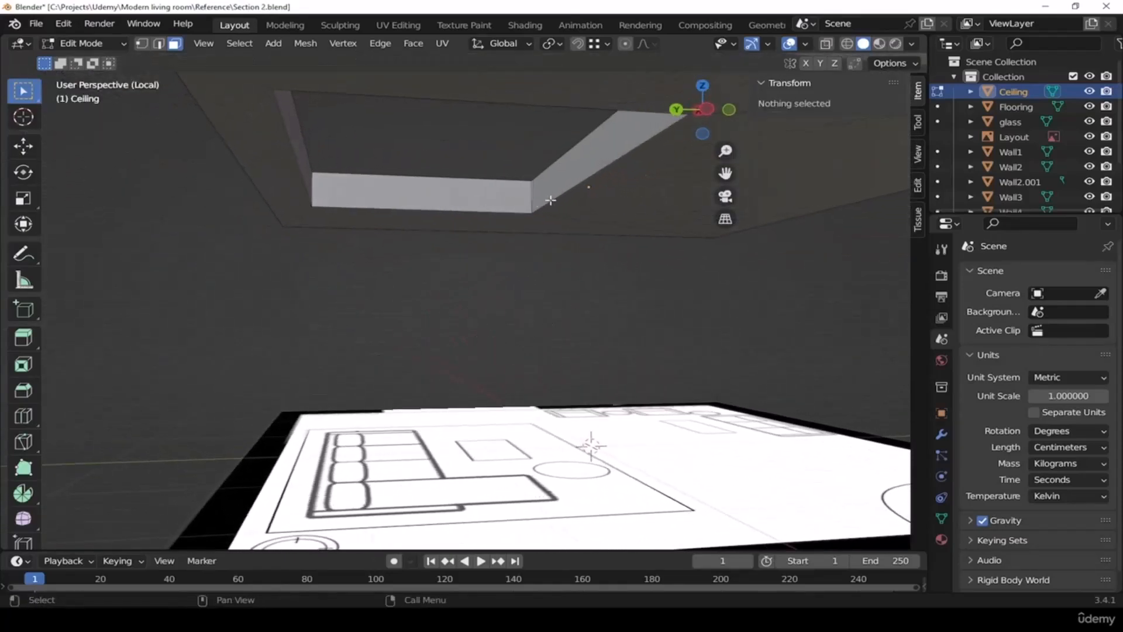
pyautogui.moveTo(550, 200); pyautogui.dragTo(538, 187, button='middle')
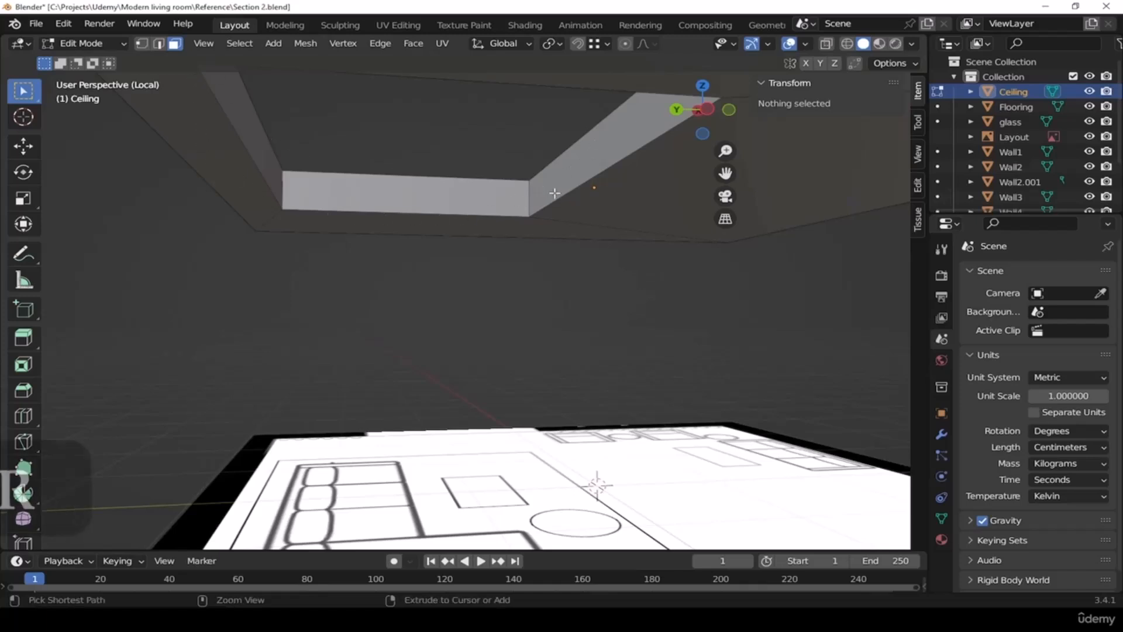
pyautogui.hotkey('ctrl', 'r')
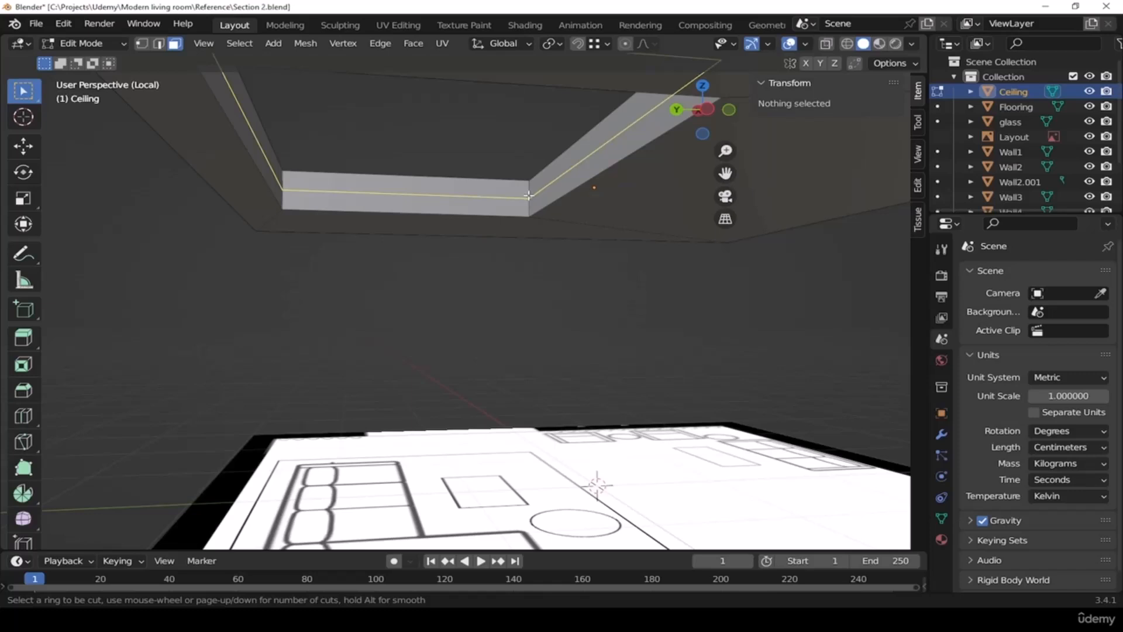
pyautogui.click(528, 195)
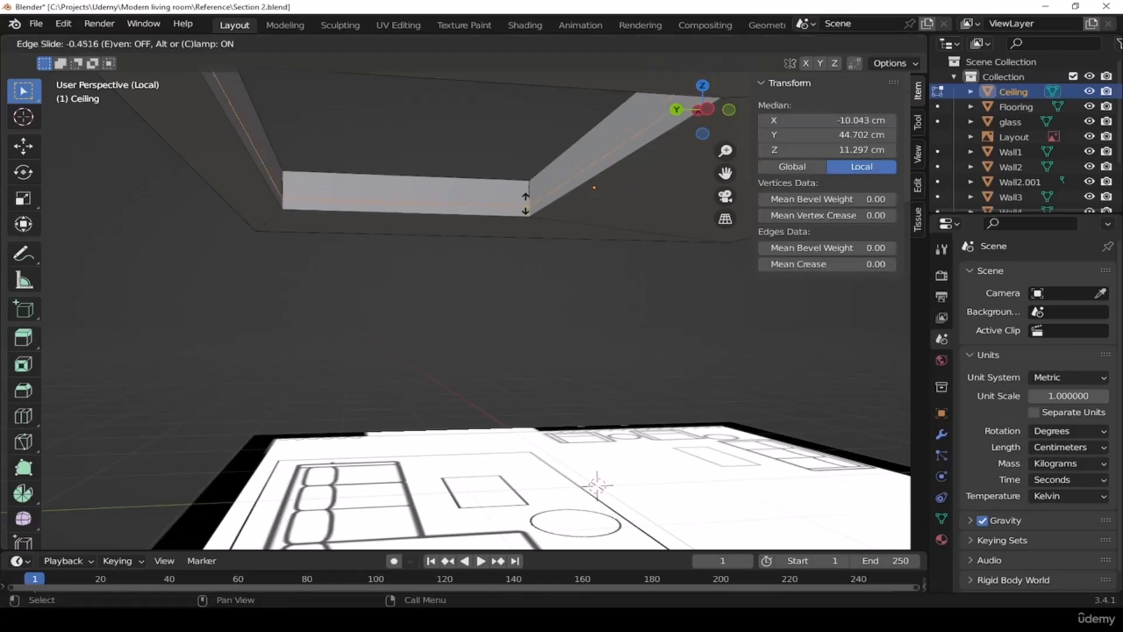
pyautogui.click(488, 208)
# In edge mode, select the short vertical edge below the new loop cut at a corner of the opening
pyautogui.moveTo(497, 266); pyautogui.dragTo(532, 275, button='middle')
pyautogui.click(280, 260)
pyautogui.moveTo(284, 263); pyautogui.dragTo(391, 236, button='middle')
pyautogui.scroll(3, 395, 238)
pyautogui.moveTo(463, 242); pyautogui.dragTo(507, 238, button='middle')
pyautogui.moveTo(314, 258); pyautogui.dragTo(545, 225, button='middle')
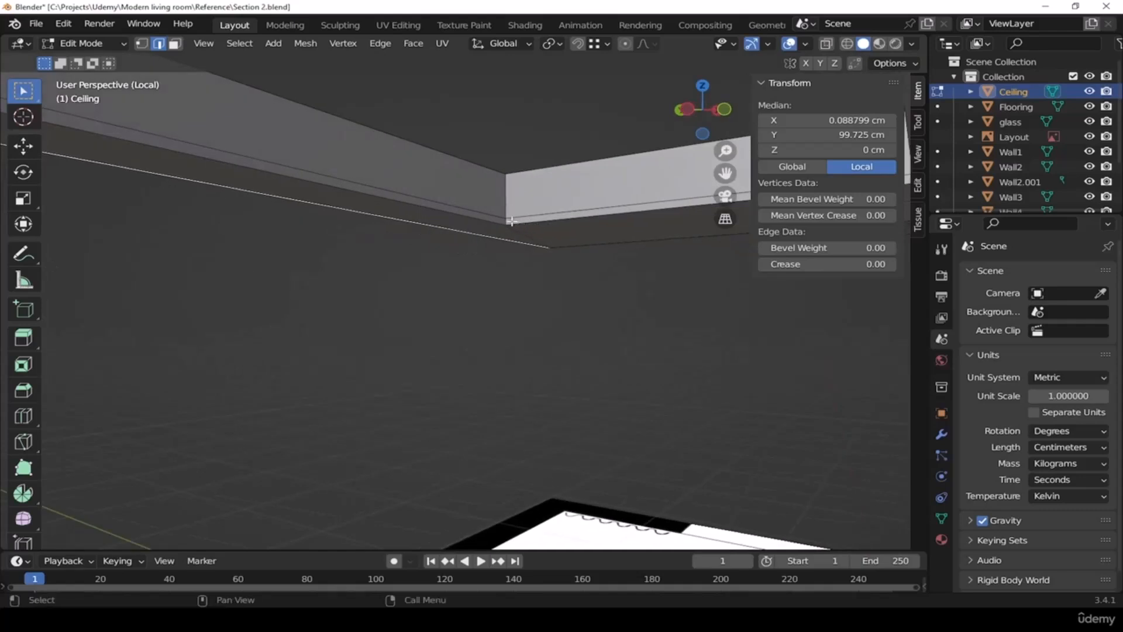
pyautogui.click(551, 255)
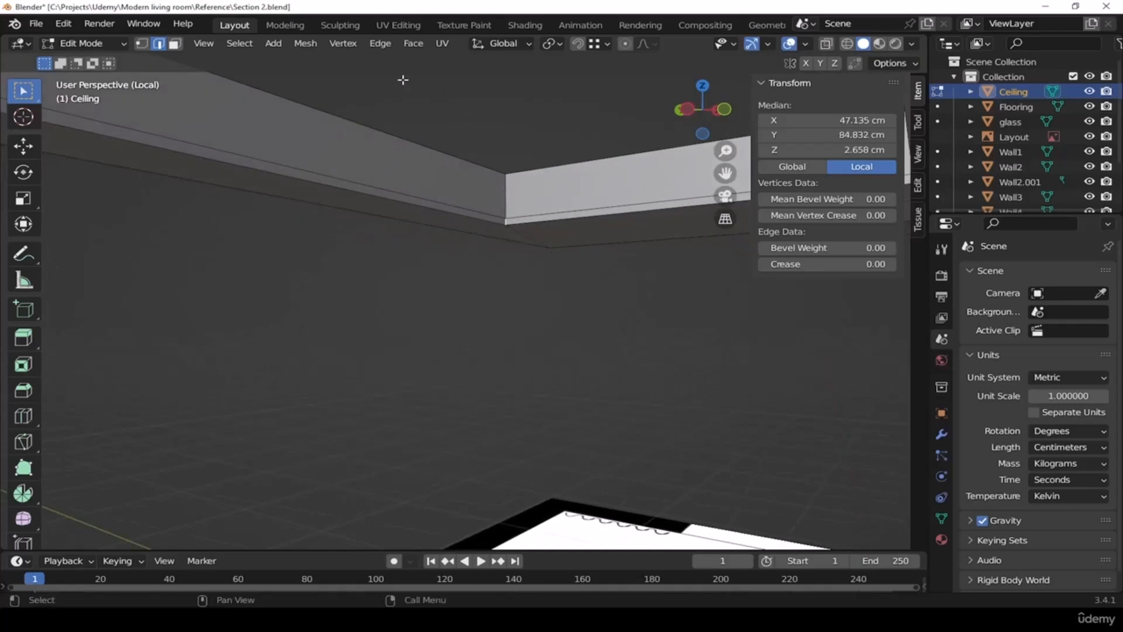
# Extend the selection to the full edge ring and convert it to the narrow strip of faces around the opening's lower rim
pyautogui.click(241, 46)
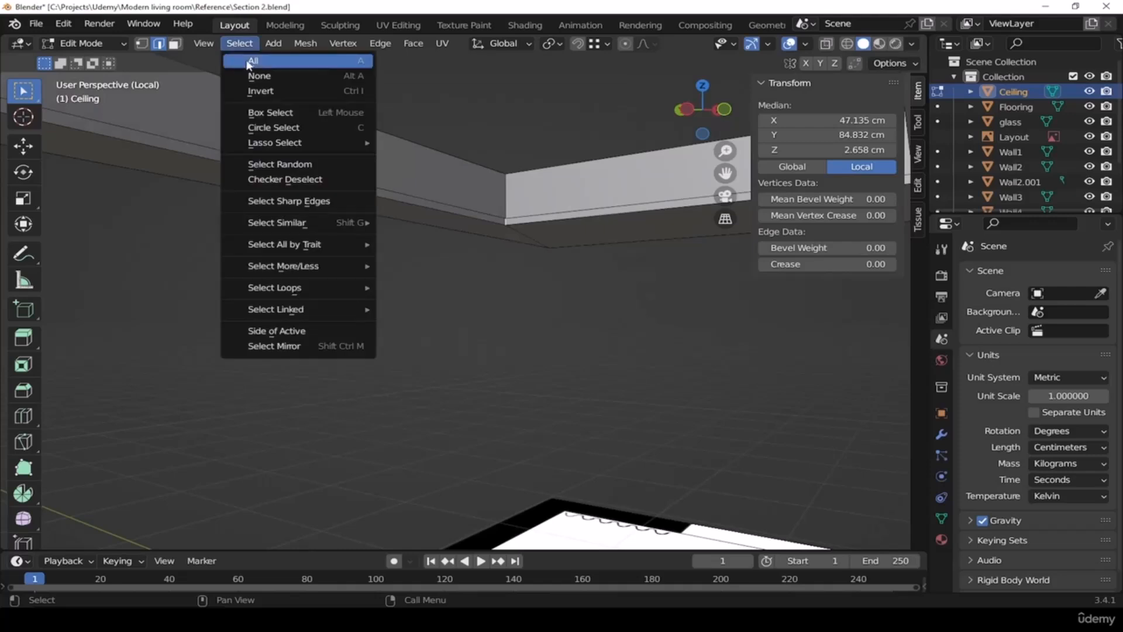
pyautogui.moveTo(277, 289)
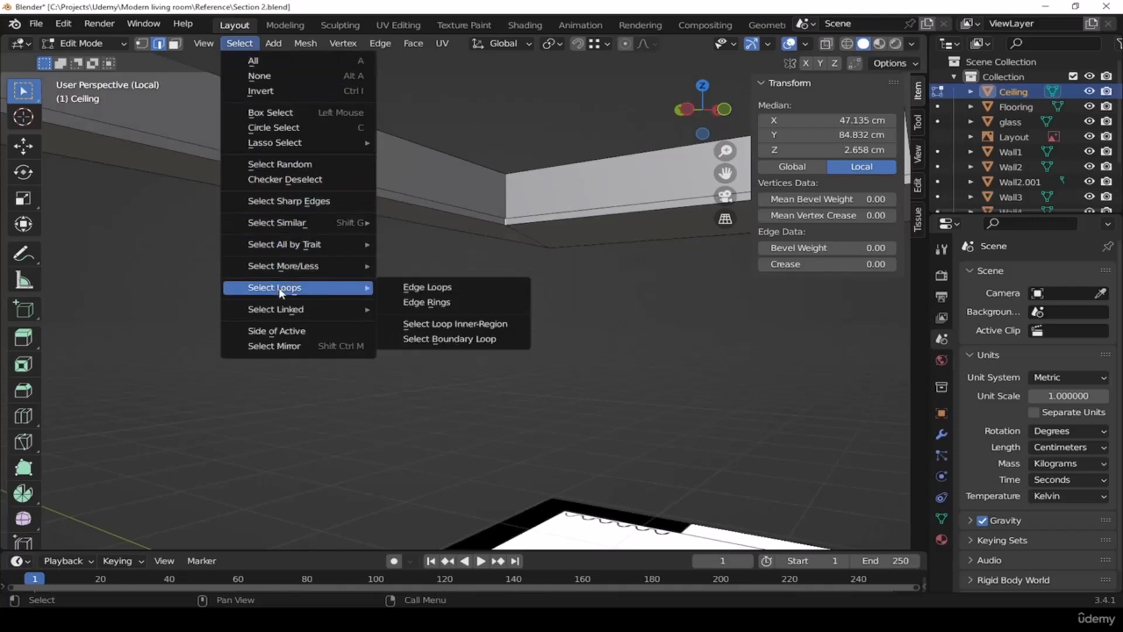
pyautogui.click(457, 303)
pyautogui.moveTo(543, 234); pyautogui.dragTo(514, 223, button='middle')
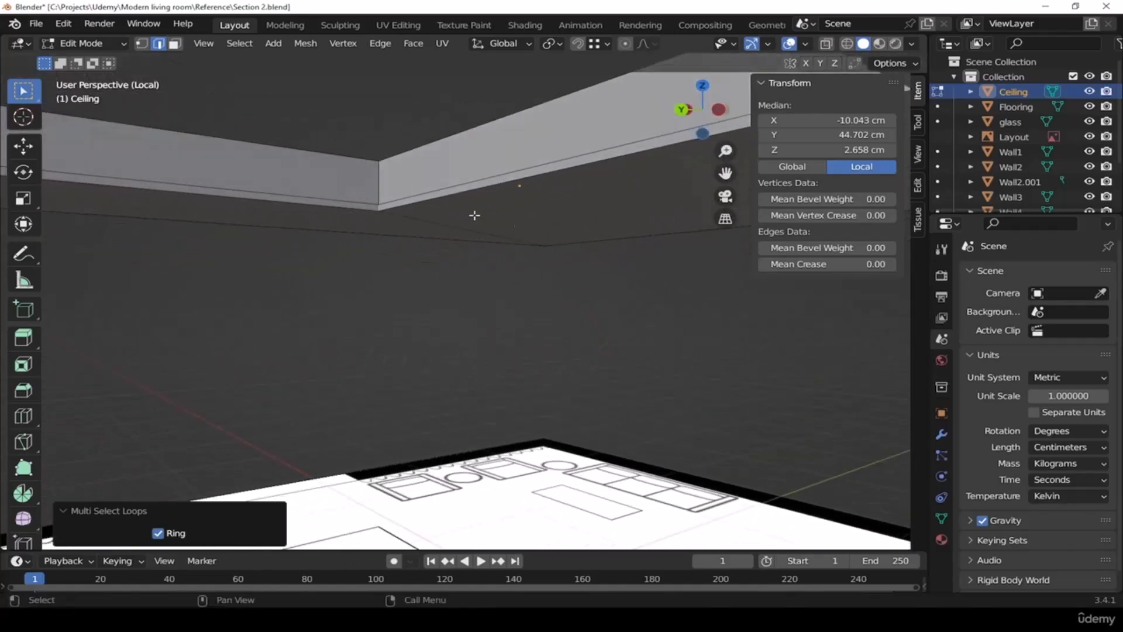
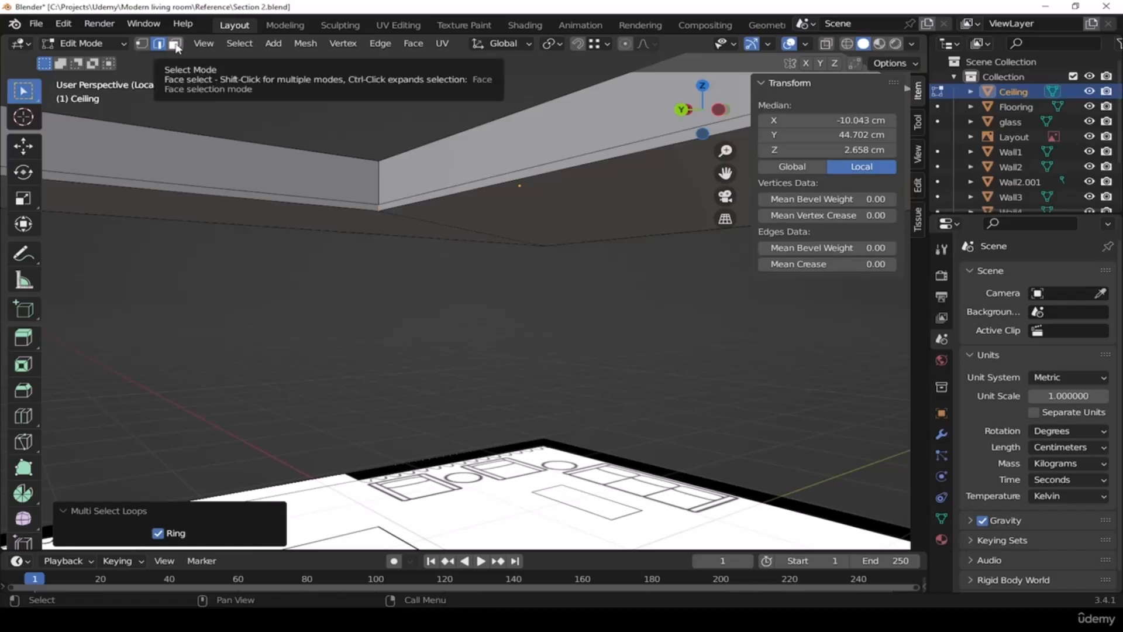
pyautogui.click(174, 44)
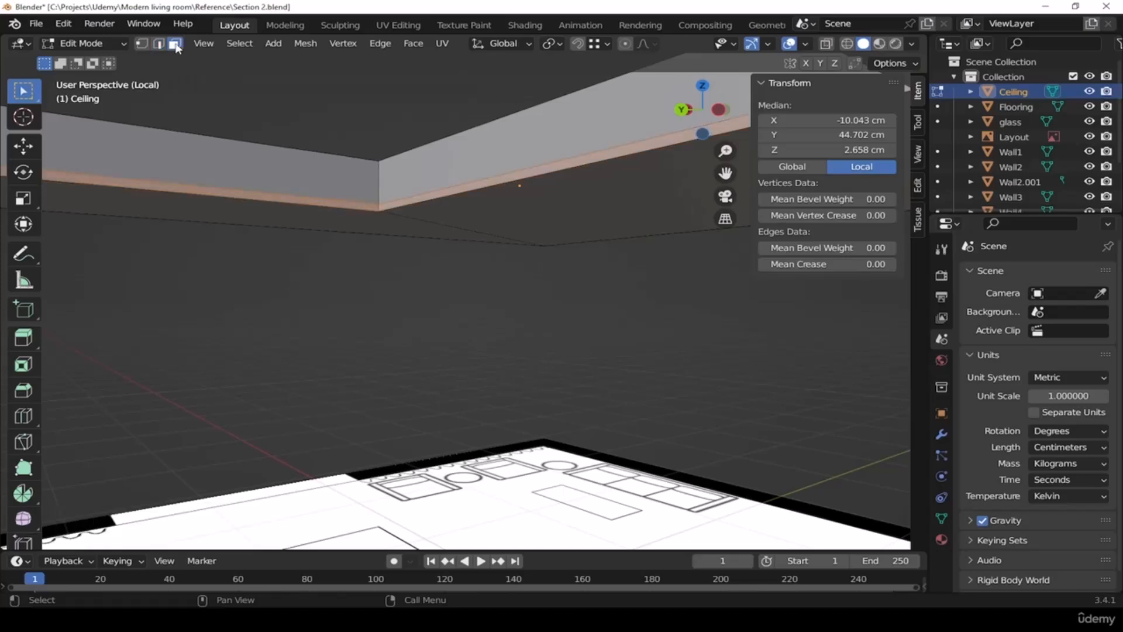
pyautogui.keyDown('alt'); pyautogui.moveTo(597, 239); pyautogui.dragTo(556, 238, button='middle'); pyautogui.keyUp('alt')
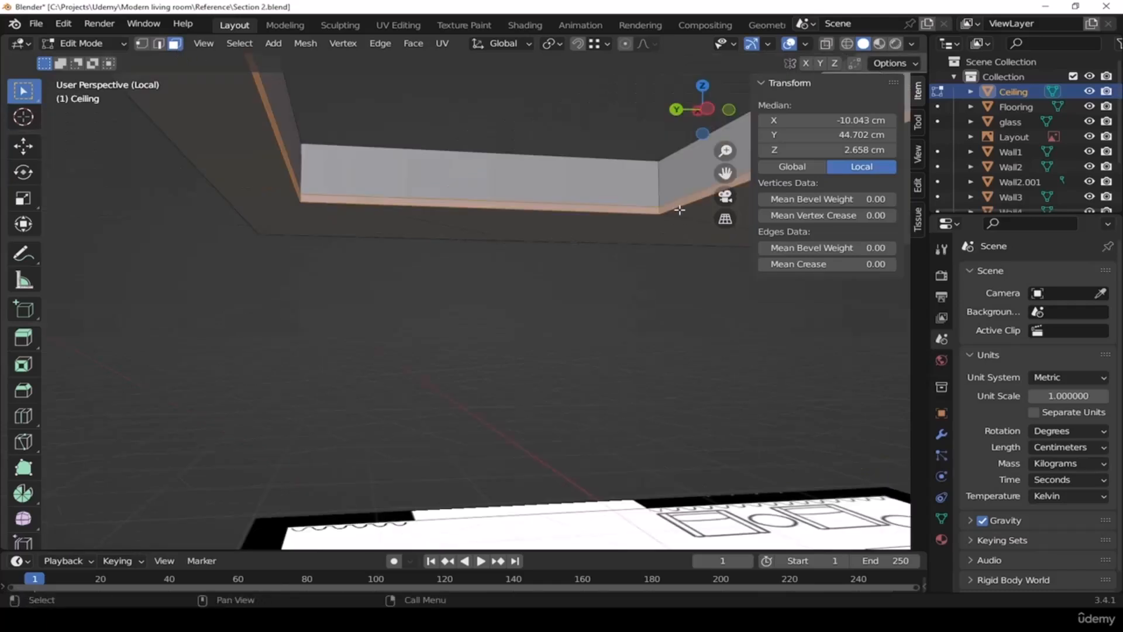
pyautogui.moveTo(631, 225); pyautogui.dragTo(464, 311, button='middle')
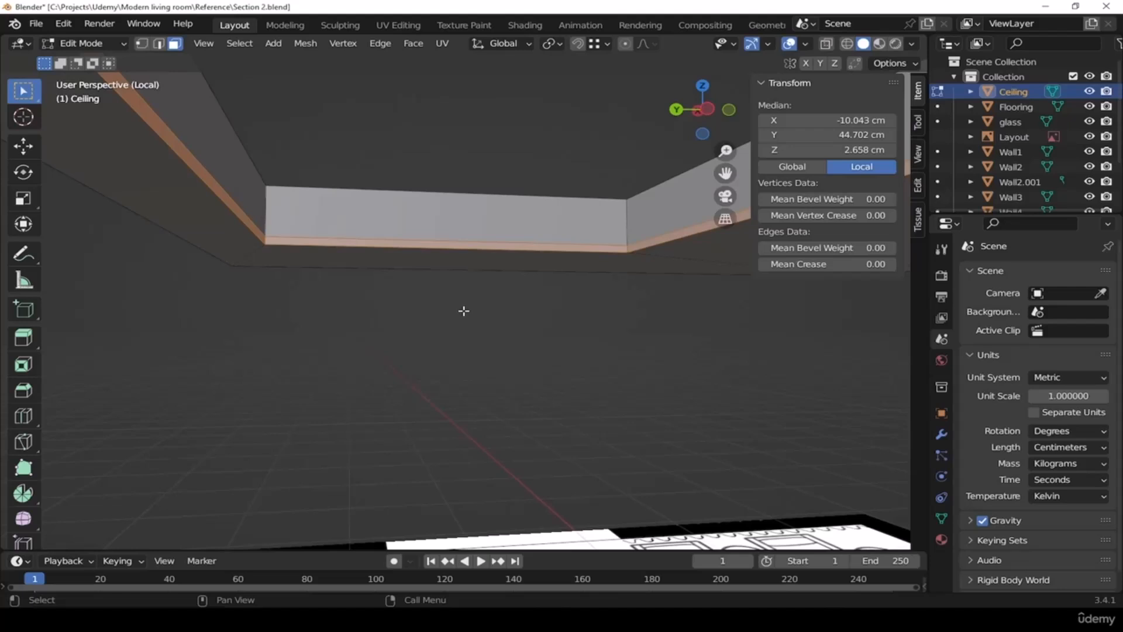
# Extrude the rim faces in place and Shrink/Fatten them with a 5 cm offset to form a ledge around the opening
pyautogui.press('e')
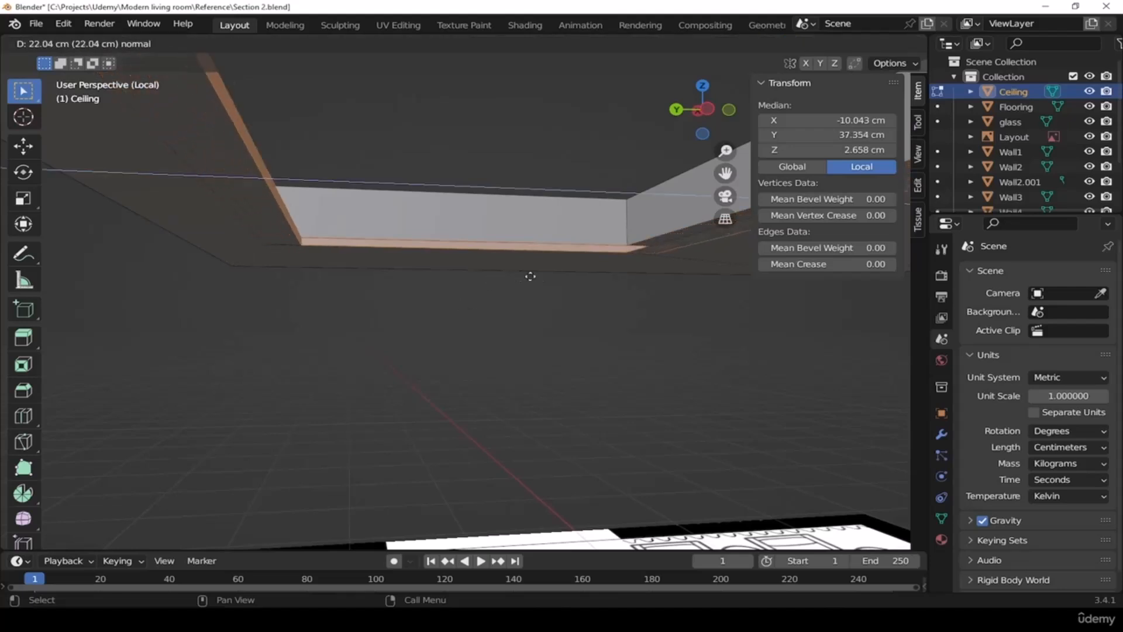
pyautogui.click(405, 268)
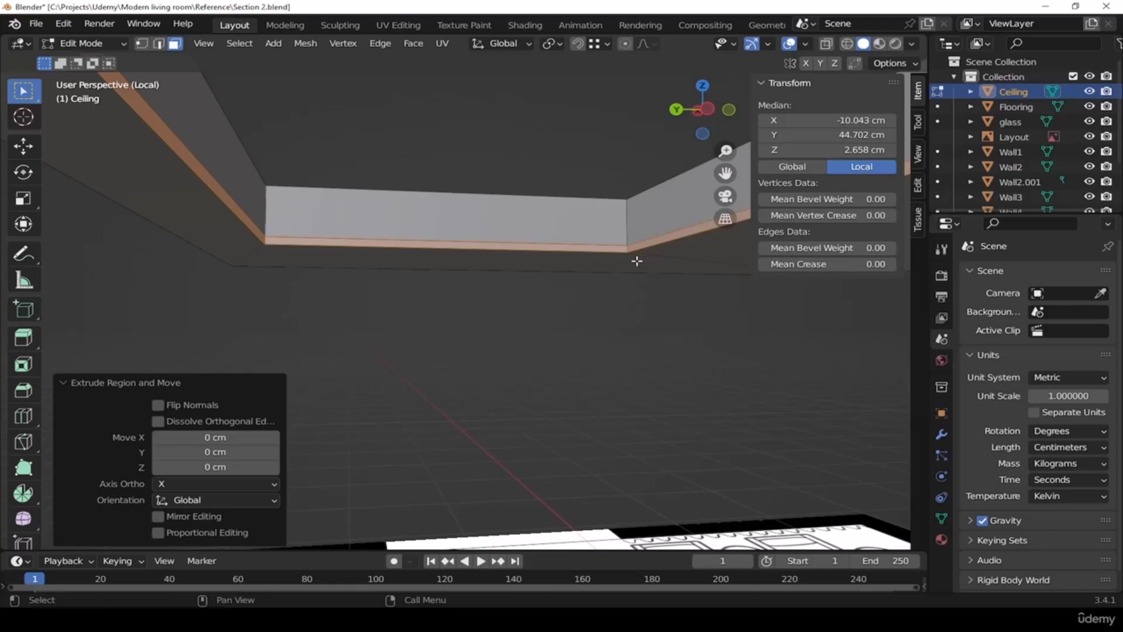
pyautogui.hotkey('alt', 's')
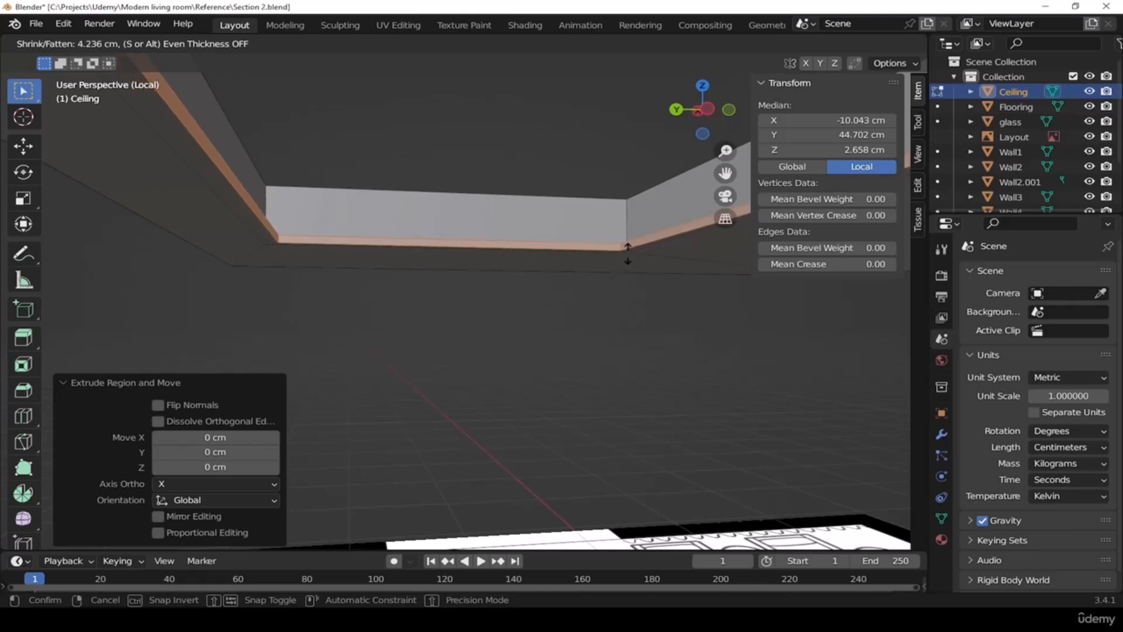
pyautogui.click(627, 253)
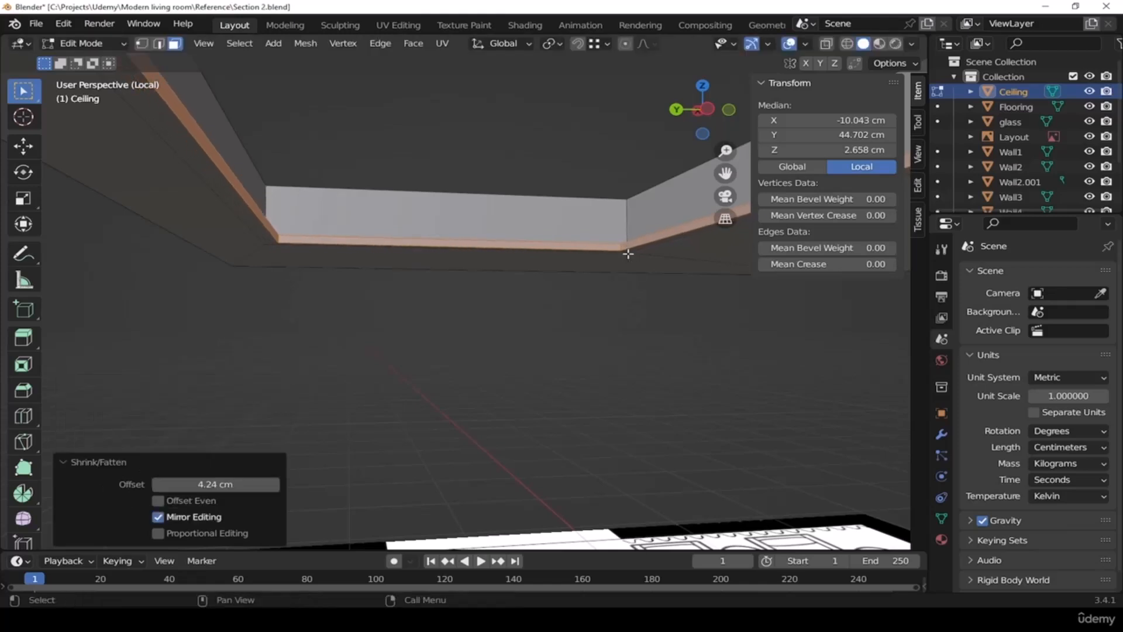
pyautogui.click(215, 484)
pyautogui.write('5')
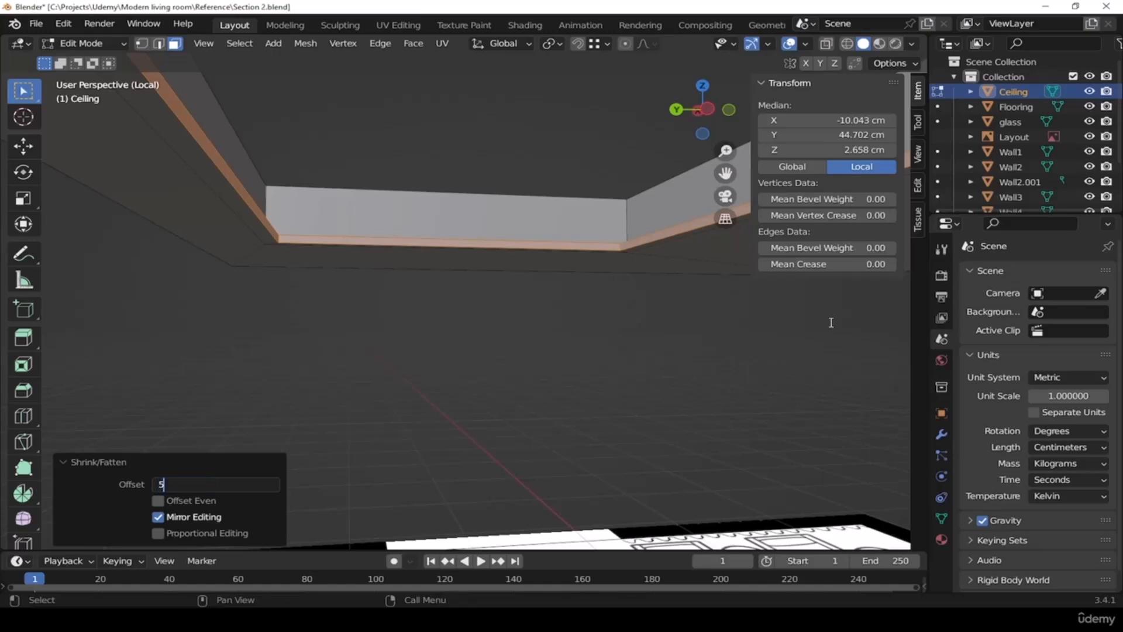
pyautogui.press('Return')
# Examine the ledge around the ceiling opening in top view and from above in perspective
pyautogui.keyDown('shift'); pyautogui.moveTo(507, 325); pyautogui.dragTo(505, 313, button='middle'); pyautogui.keyUp('shift')
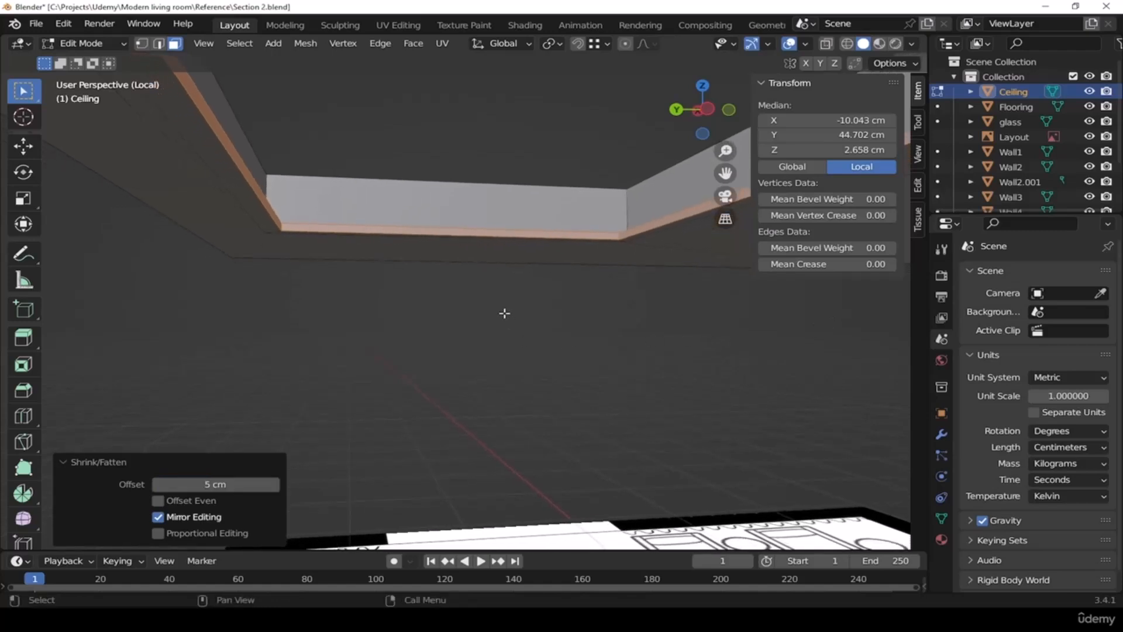
pyautogui.press('`')
pyautogui.click(498, 257)
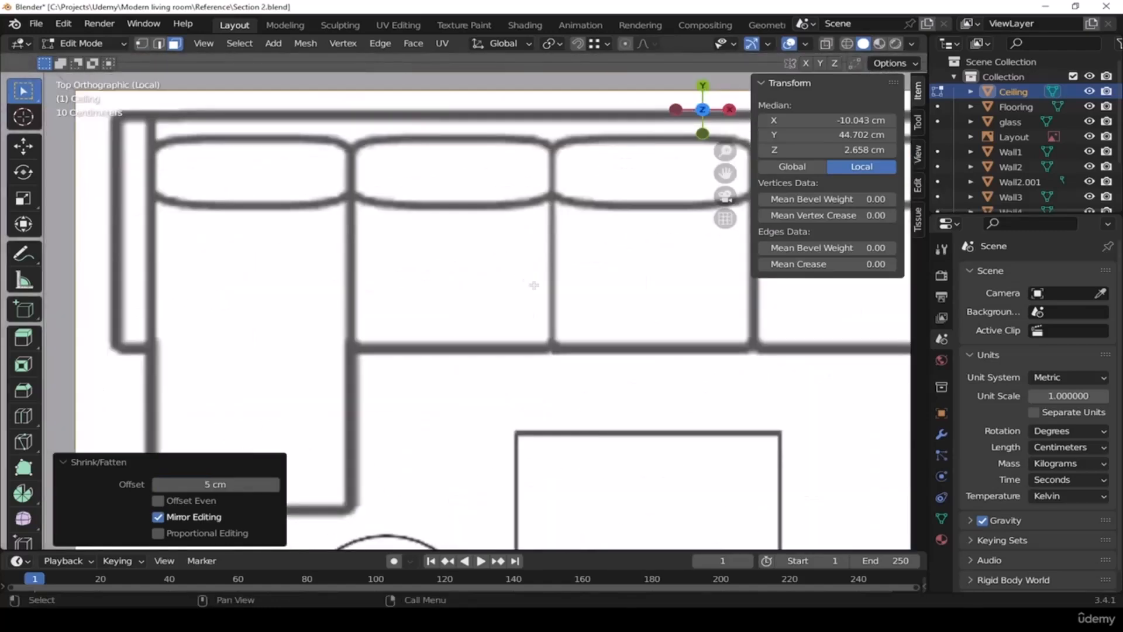
pyautogui.scroll(-5, 533, 286)
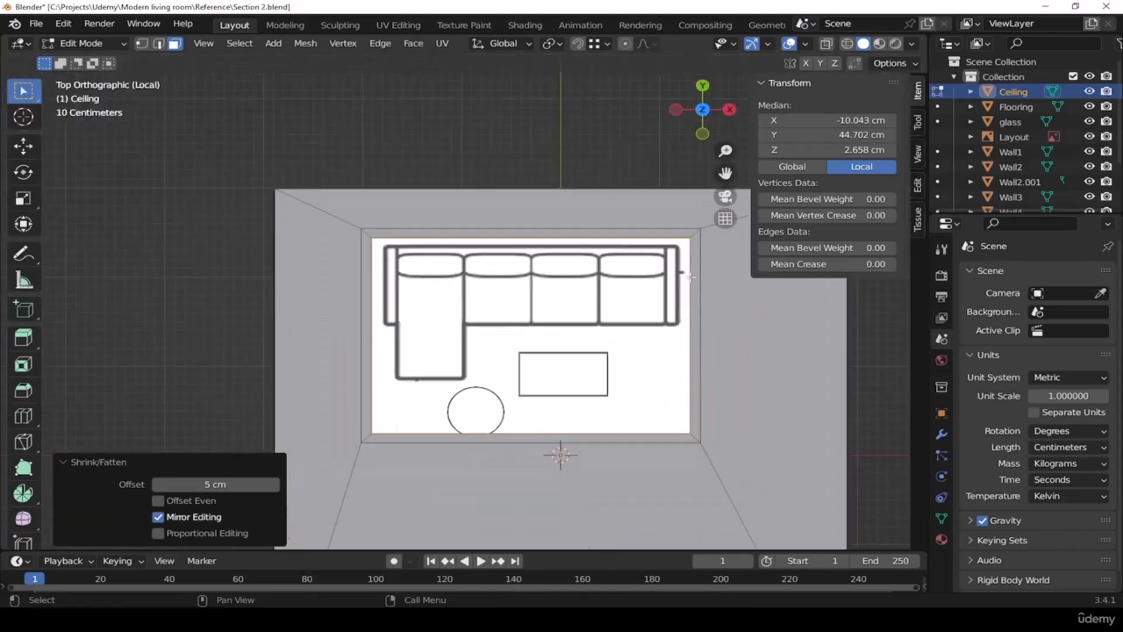
pyautogui.scroll(1, 682, 288)
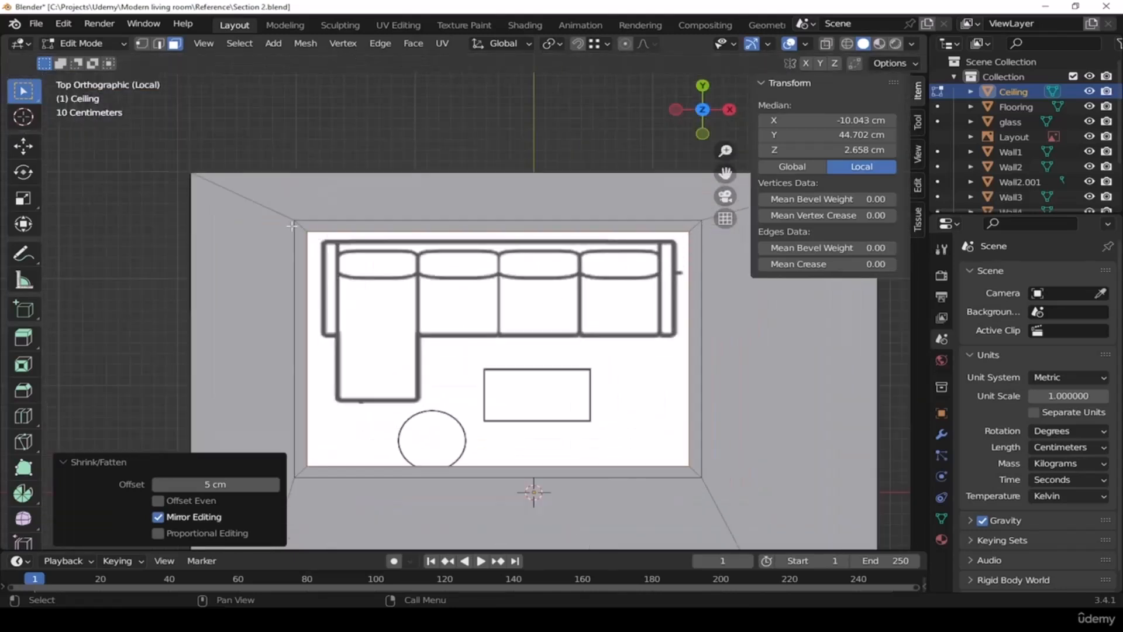
pyautogui.moveTo(688, 473); pyautogui.dragTo(662, 259, button='middle')
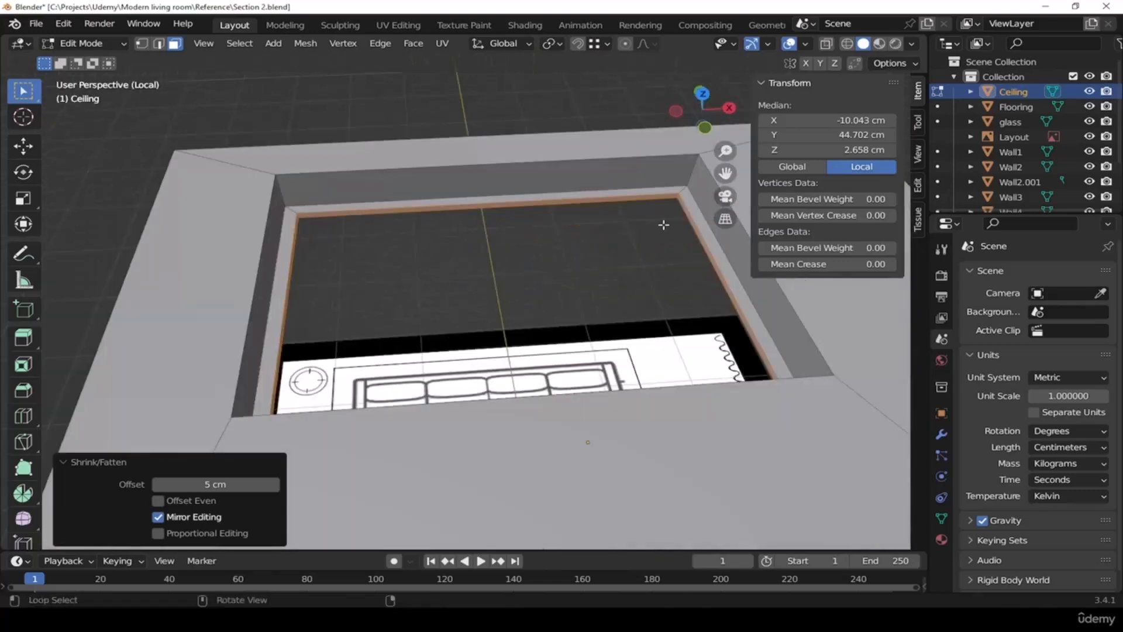
pyautogui.scroll(1, 662, 259)
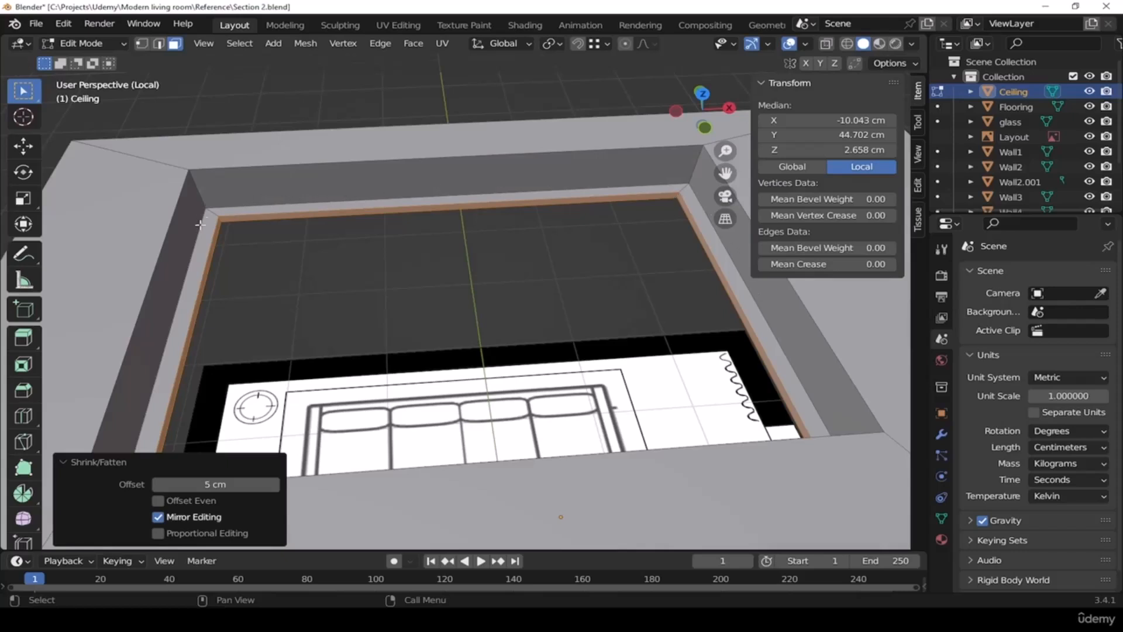
pyautogui.scroll(-1, 401, 240)
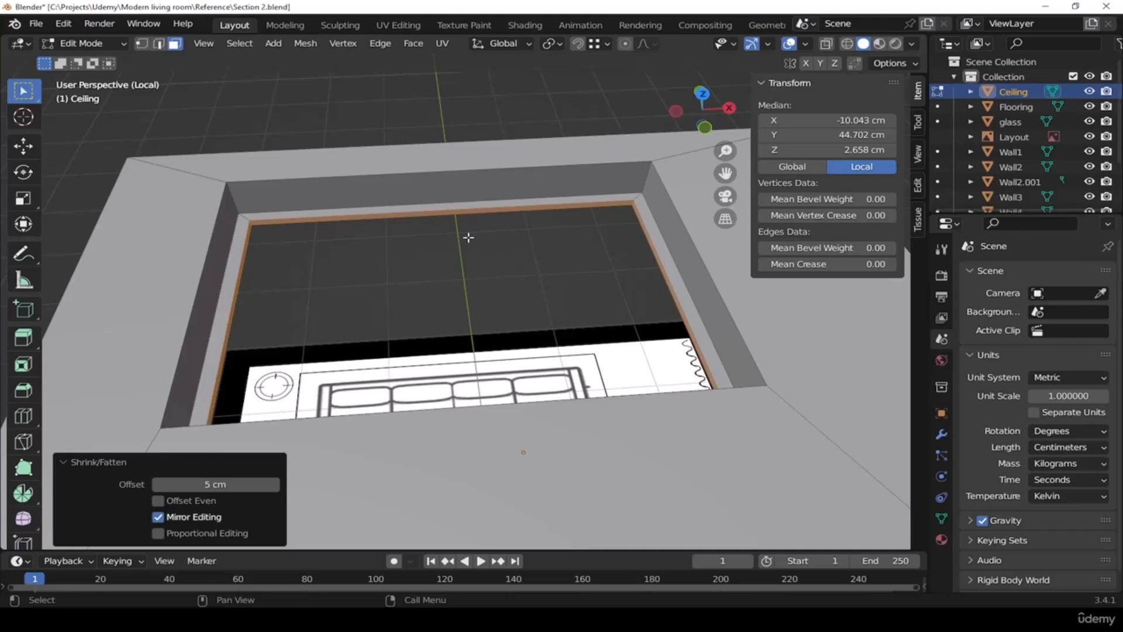
# In object mode and top view, add a mesh plane and move it about -27.58 cm in X and 133.97 cm in Y over the opening
pyautogui.press('Tab')
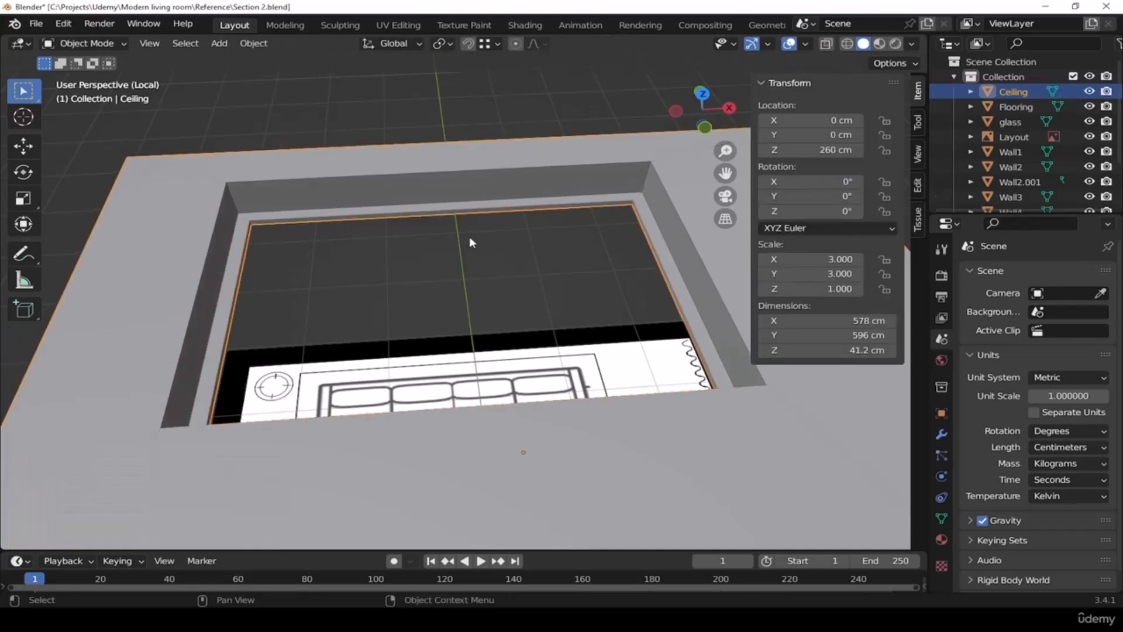
pyautogui.press('`')
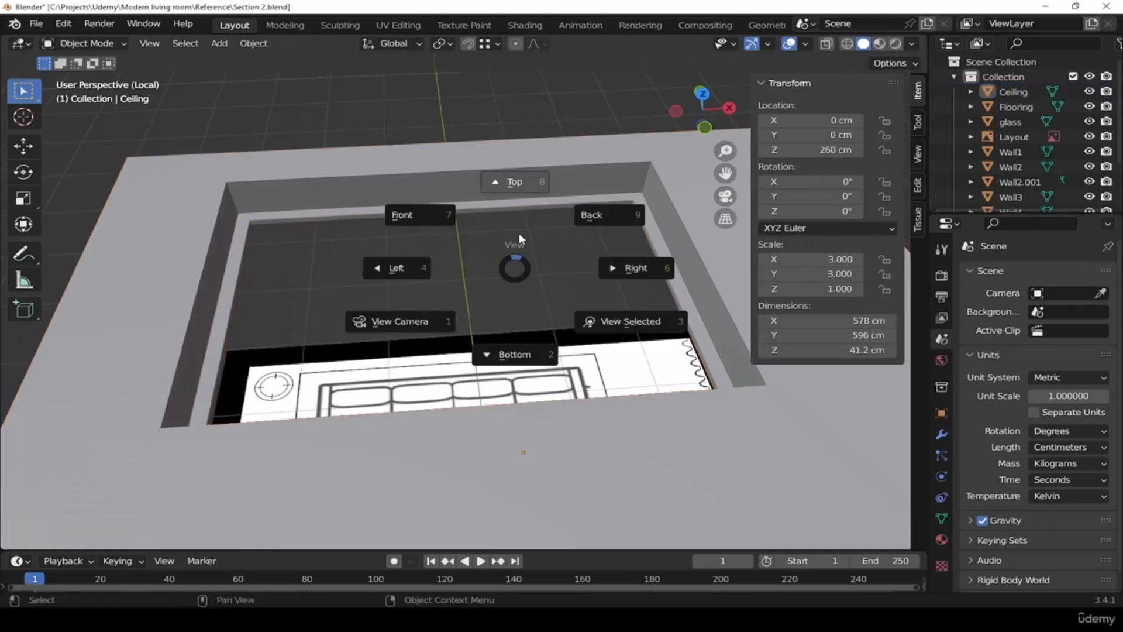
pyautogui.click(519, 234)
pyautogui.hotkey('shift', 'a')
pyautogui.moveTo(519, 235)
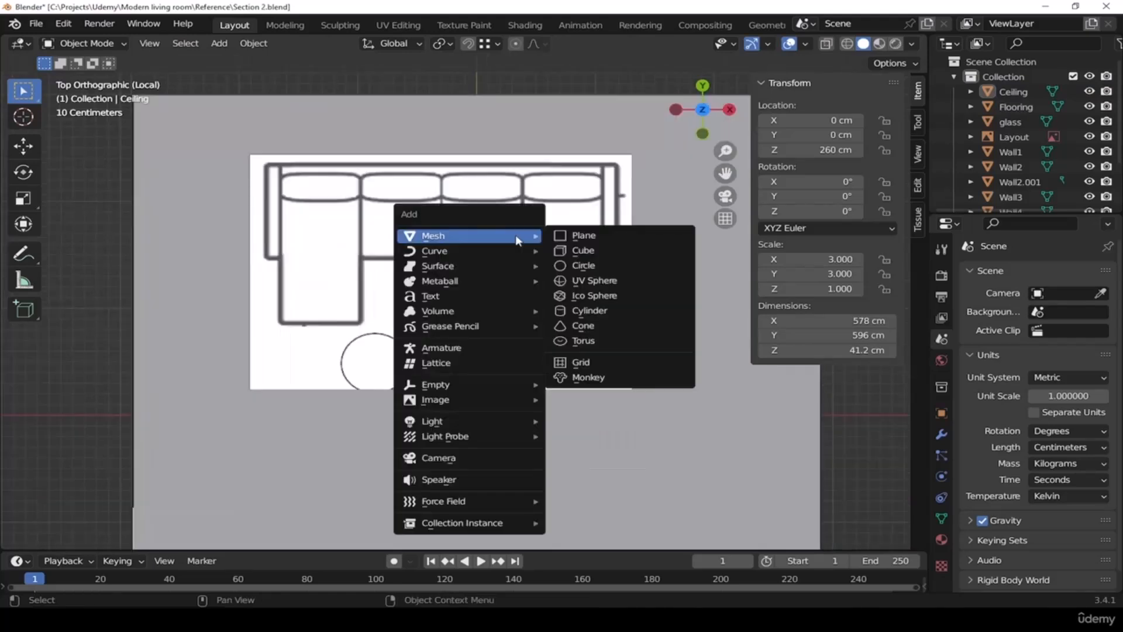
pyautogui.click(617, 239)
pyautogui.press('g')
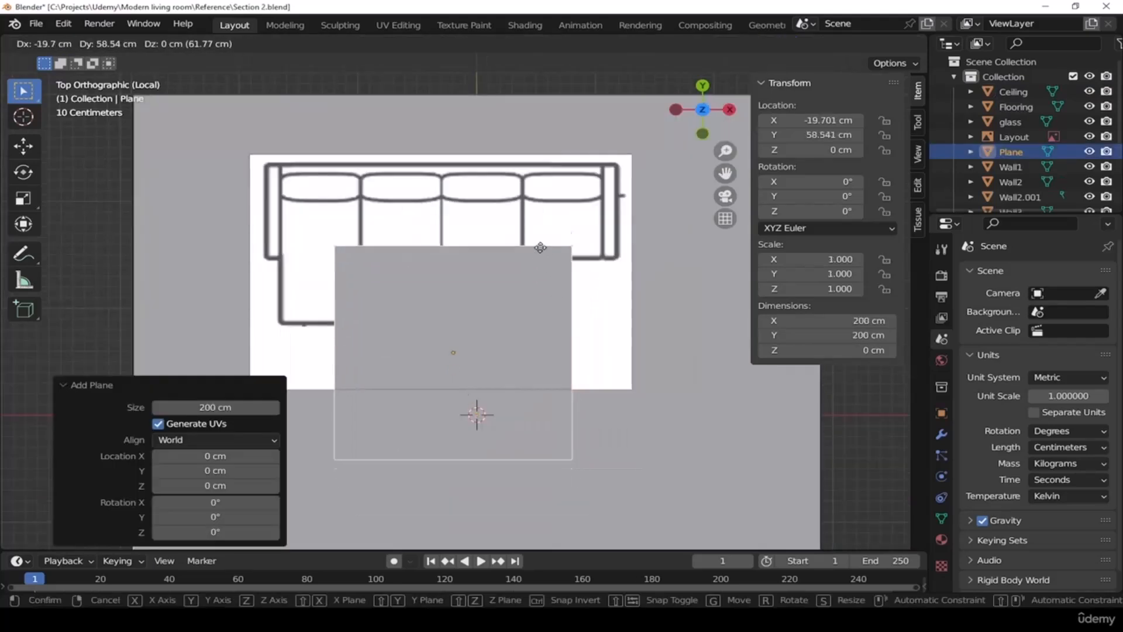
pyautogui.click(539, 281)
# In wireframe, move the plane's -X side vertices along X to align with the outer -X edge of the ceiling opening
pyautogui.press('z')
pyautogui.click(477, 287)
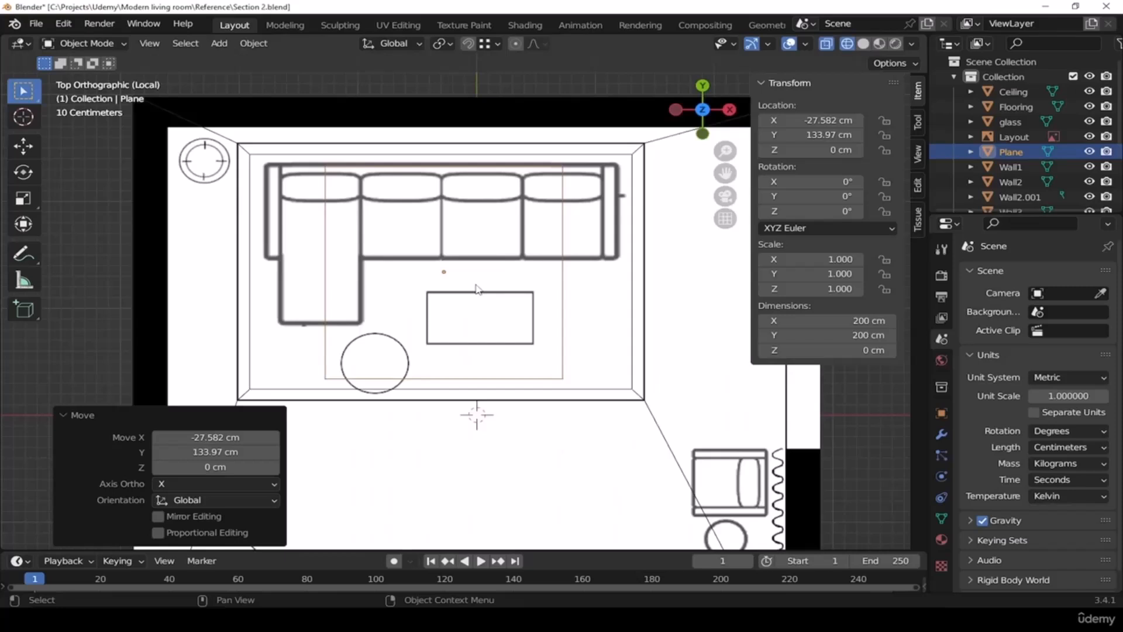
pyautogui.press('Tab')
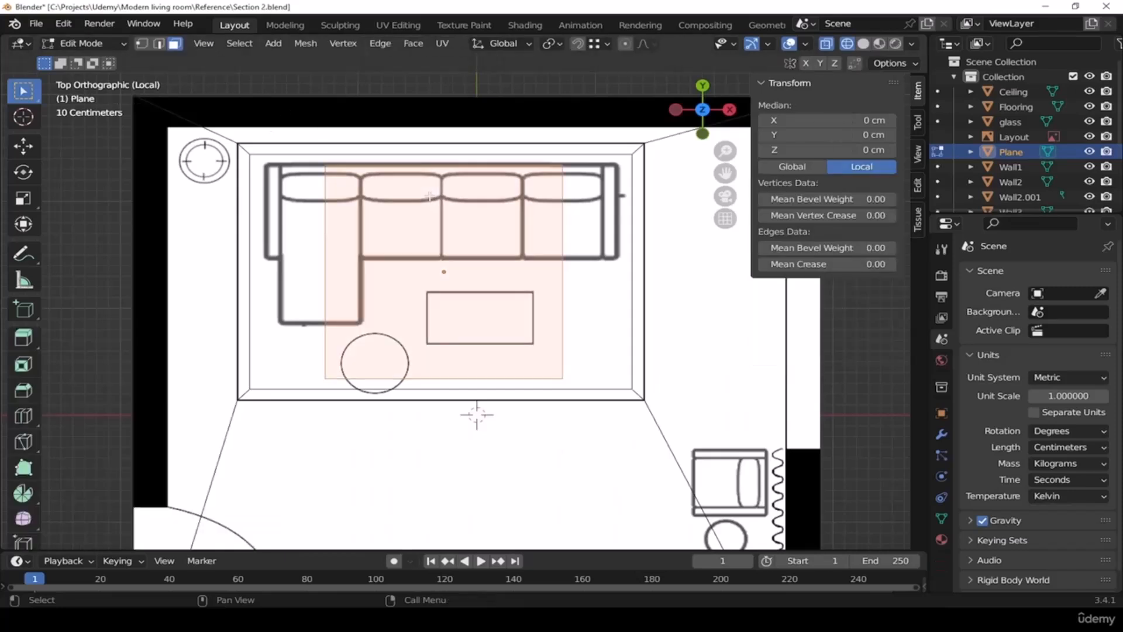
pyautogui.press('1')
pyautogui.moveTo(292, 137); pyautogui.dragTo(380, 476)
pyautogui.press('g')
pyautogui.press('x')
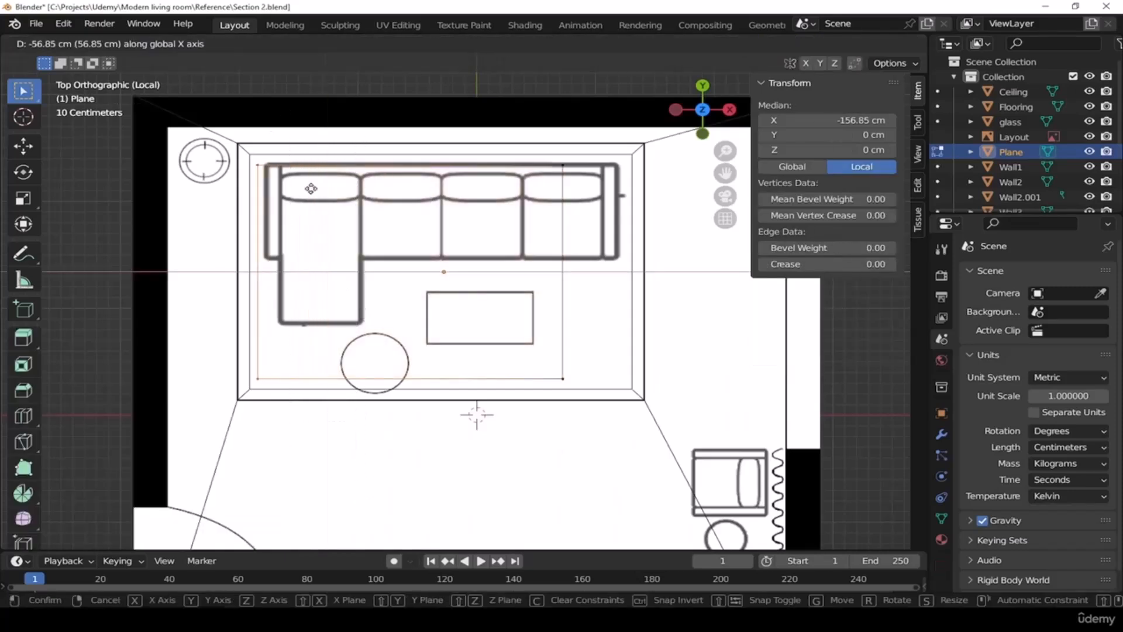
pyautogui.keyDown('ctrl'); pyautogui.click(241, 144); pyautogui.keyUp('ctrl')
# Move the plane's +Y side vertices along Y to the ceiling opening's outer edge, and the -Y side vertices by -20.254 cm
pyautogui.moveTo(206, 133); pyautogui.dragTo(644, 190)
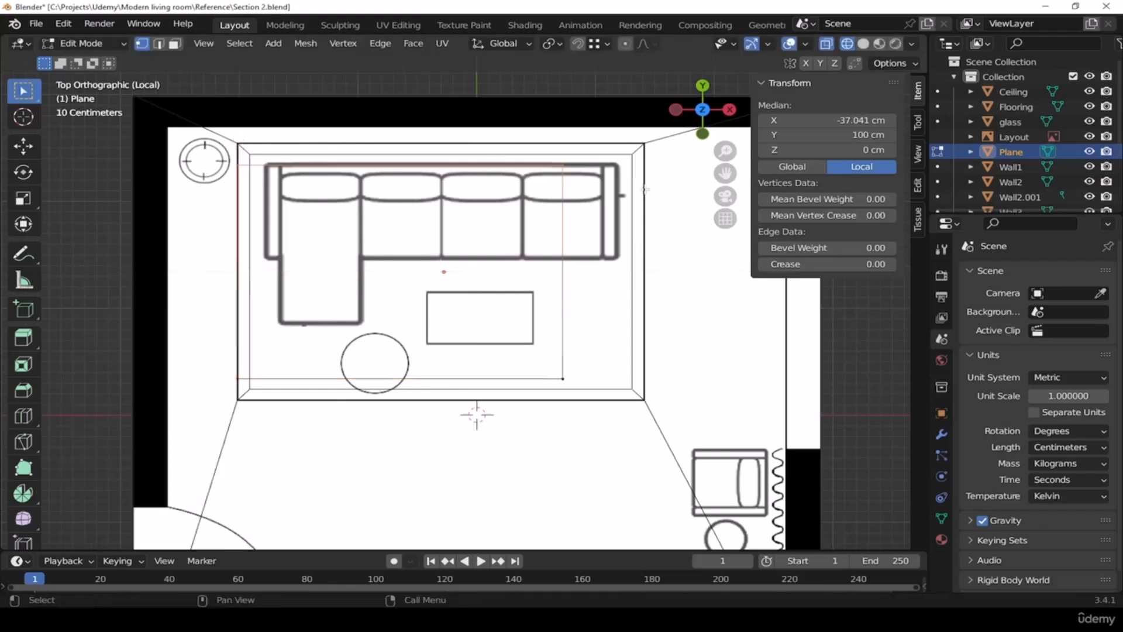
pyautogui.press('g')
pyautogui.press('y')
pyautogui.click(644, 149)
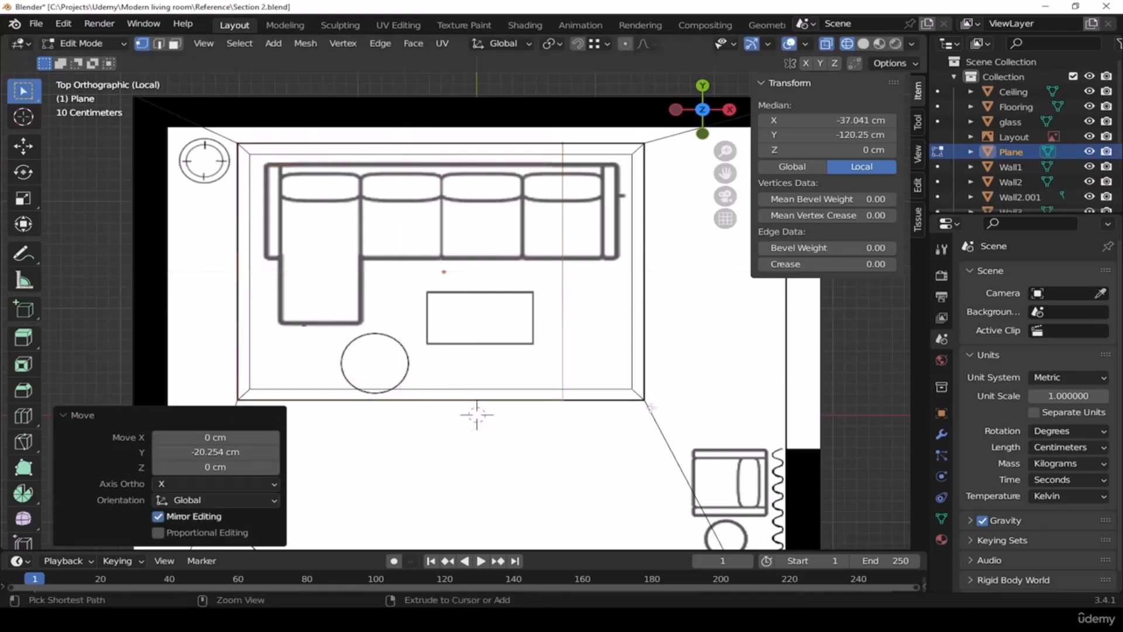
# Move the plane's +X side vertices 68.985 cm along X to the opening's outer +X edge, and return to solid shading
pyautogui.moveTo(589, 474); pyautogui.dragTo(533, 116)
pyautogui.press('g')
pyautogui.press('x')
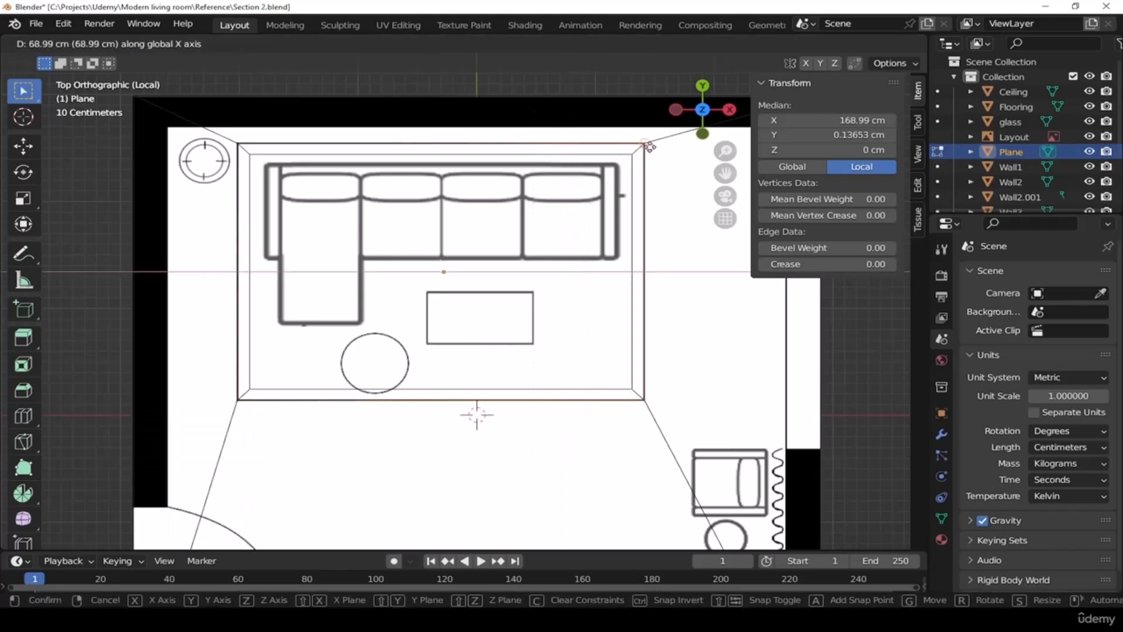
pyautogui.click(649, 147)
pyautogui.press('z')
pyautogui.click(646, 269)
pyautogui.moveTo(646, 269)
pyautogui.mouseDown(button='middle')
pyautogui.moveTo(601, 263)
pyautogui.moveTo(658, 233)
pyautogui.mouseUp(button='middle')
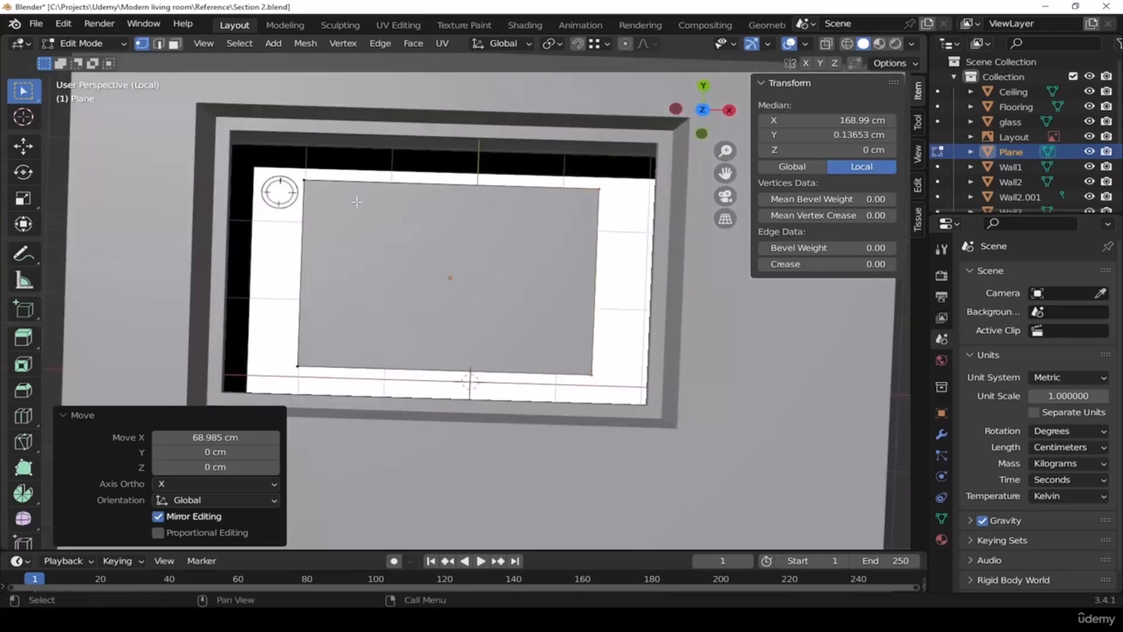
# In object mode, raise the whole plane 276.17 cm along Z towards the ceiling opening
pyautogui.press('Tab')
pyautogui.moveTo(662, 335); pyautogui.dragTo(548, 411, button='middle')
pyautogui.press('g')
pyautogui.press('z')
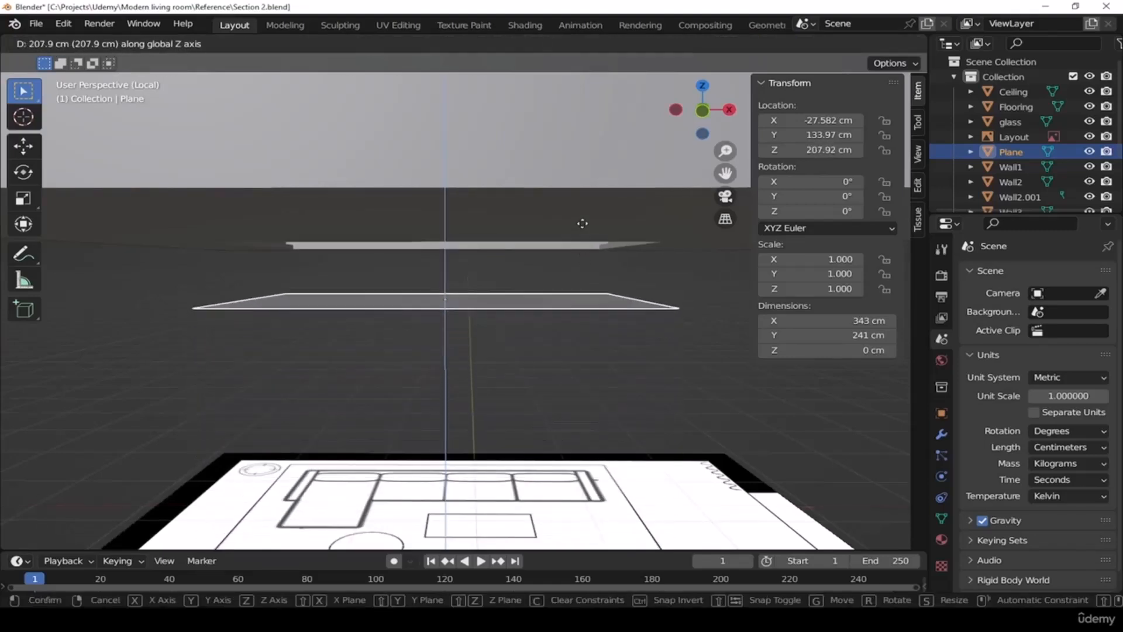
pyautogui.click(580, 157)
# In front wireframe view, fine-tune the plane's height along Z to a location of 280.25 cm within the ceiling opening
pyautogui.press('`')
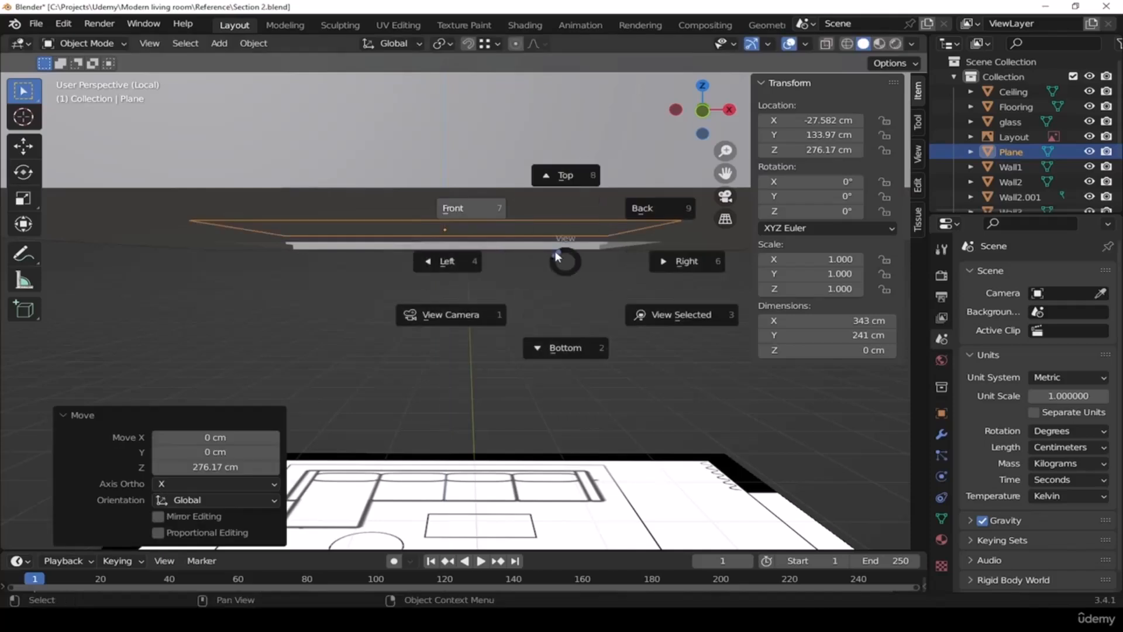
pyautogui.click(490, 211)
pyautogui.press('z')
pyautogui.click(441, 265)
pyautogui.scroll(5, 665, 240)
pyautogui.press('g')
pyautogui.press('z')
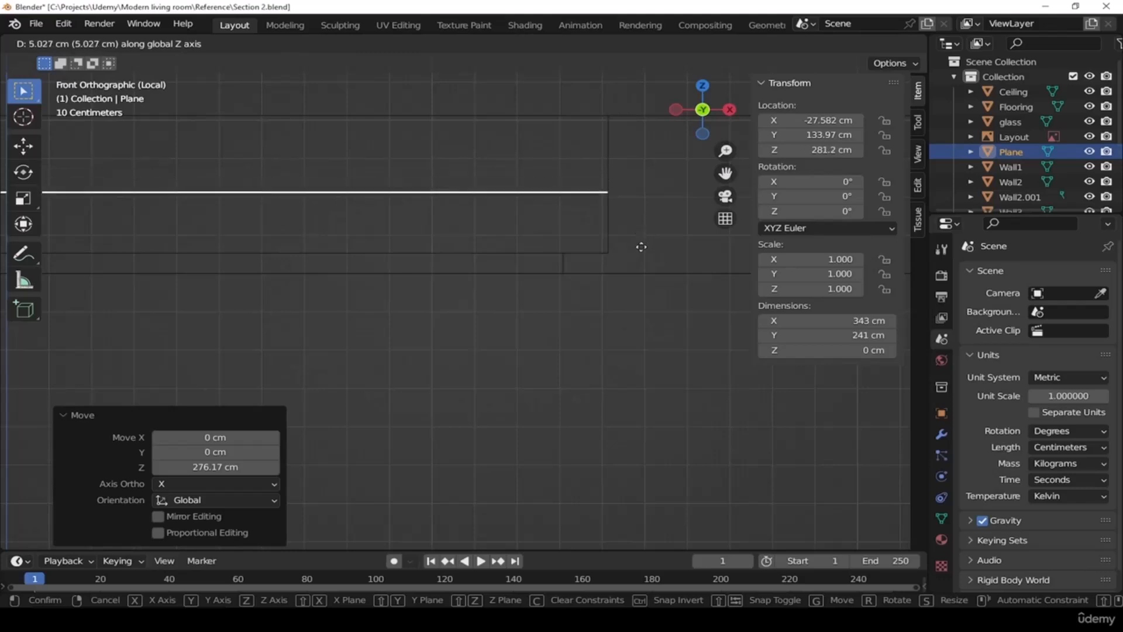
pyautogui.click(642, 250)
# In solid shading and face mode, extrude the plane's face upward about 26.9 cm and return to object mode
pyautogui.scroll(-6, 700, 282)
pyautogui.moveTo(699, 282)
pyautogui.mouseDown(button='middle')
pyautogui.moveTo(641, 304)
pyautogui.moveTo(633, 343)
pyautogui.moveTo(629, 264)
pyautogui.moveTo(651, 259)
pyautogui.moveTo(649, 302)
pyautogui.moveTo(621, 334)
pyautogui.moveTo(595, 265)
pyautogui.mouseUp(button='middle')
pyautogui.press('z')
pyautogui.click(742, 350)
pyautogui.click(174, 44)
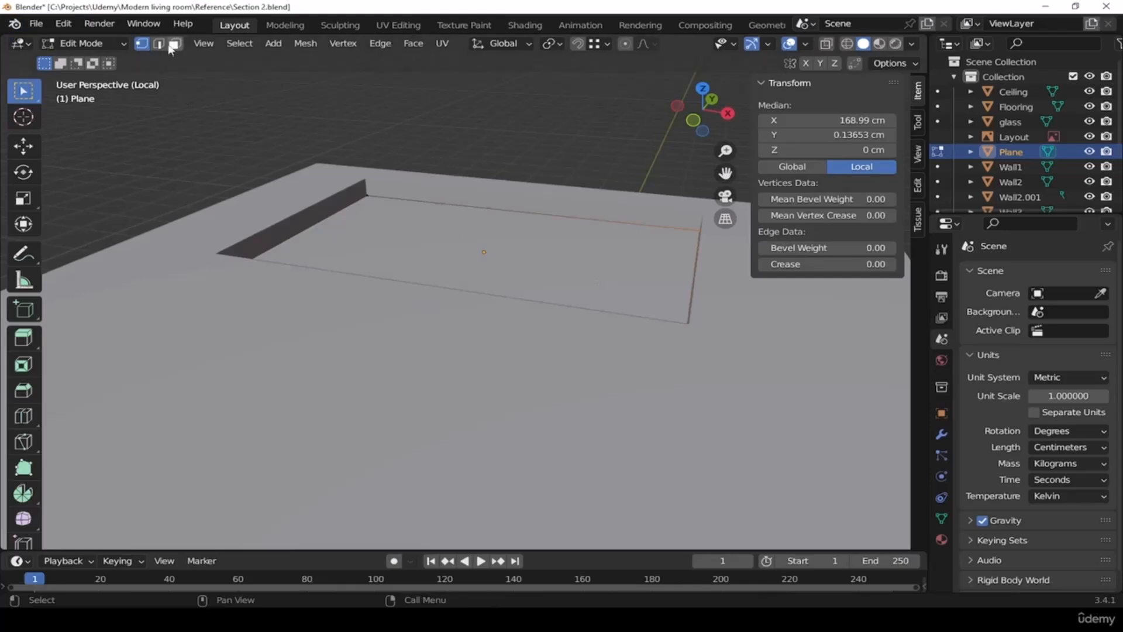
pyautogui.click(460, 249)
pyautogui.press('e')
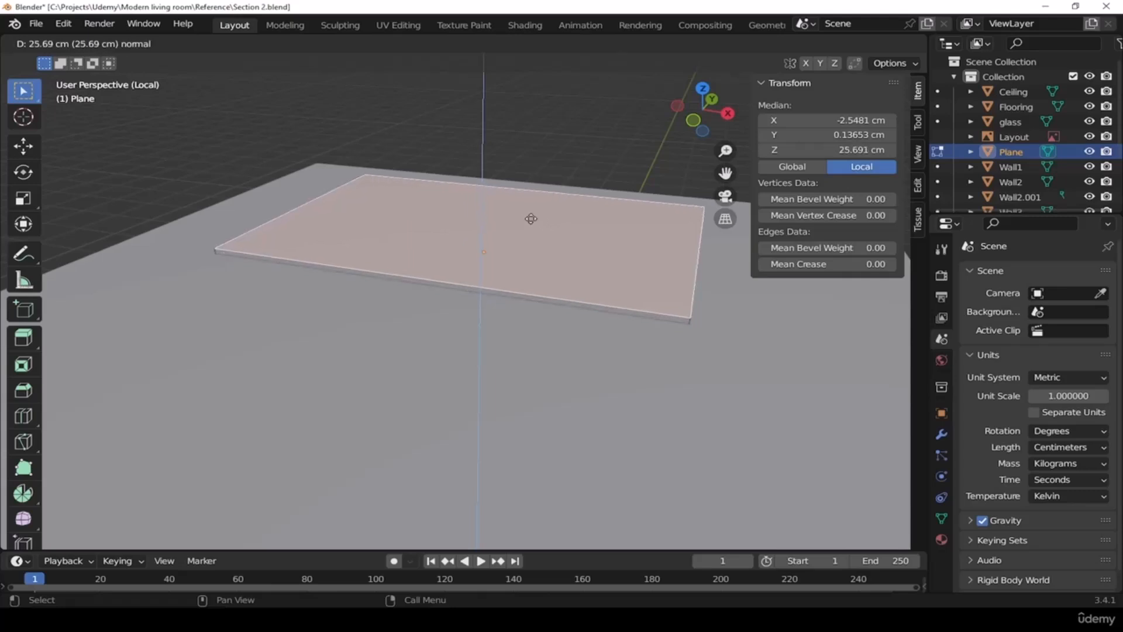
pyautogui.click(530, 220)
pyautogui.press('Tab')
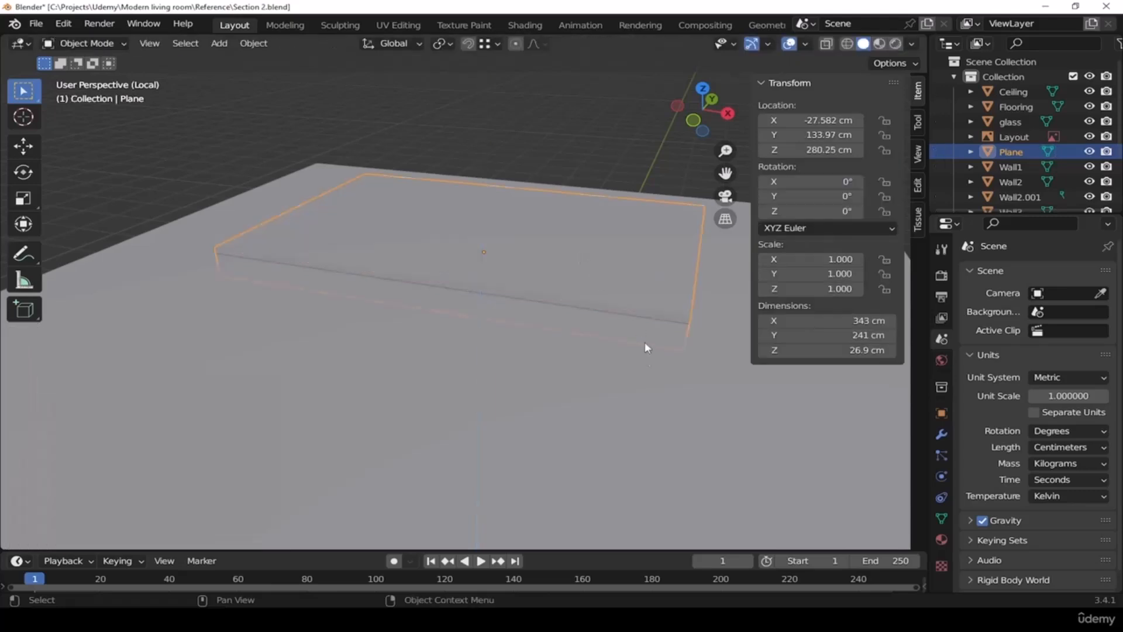
# Check the recess from below, select the extruded cover over the opening and rename it ceiling2
pyautogui.click(616, 121)
pyautogui.moveTo(646, 351); pyautogui.dragTo(508, 4, button='middle')
pyautogui.moveTo(478, 233); pyautogui.dragTo(548, 379, button='middle')
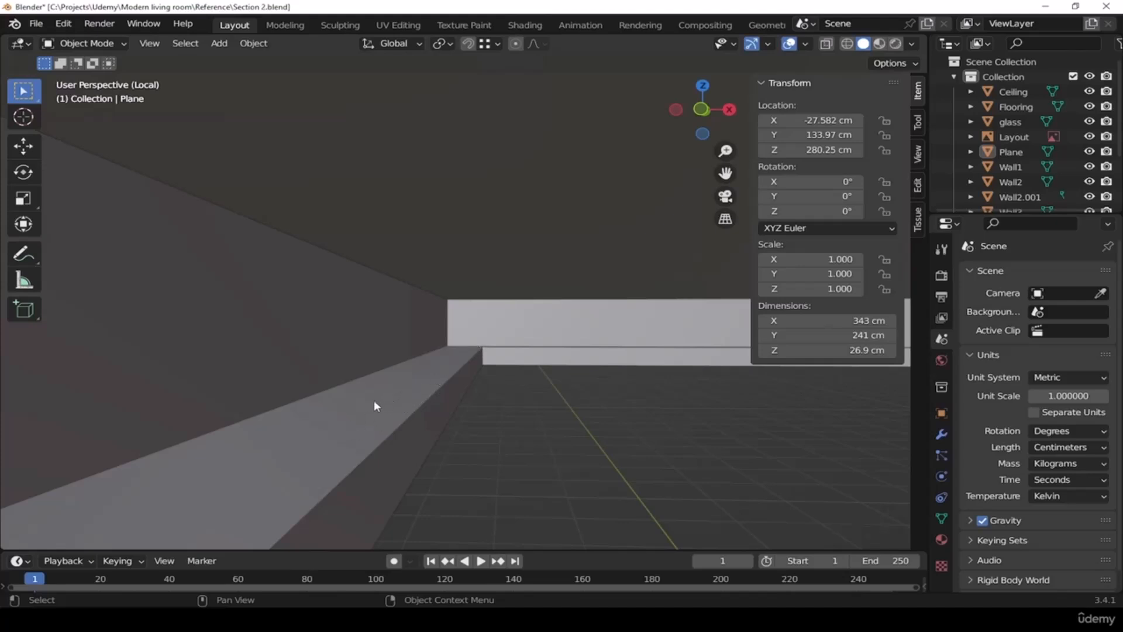
pyautogui.click(607, 225)
pyautogui.moveTo(667, 406); pyautogui.dragTo(494, 264, button='middle')
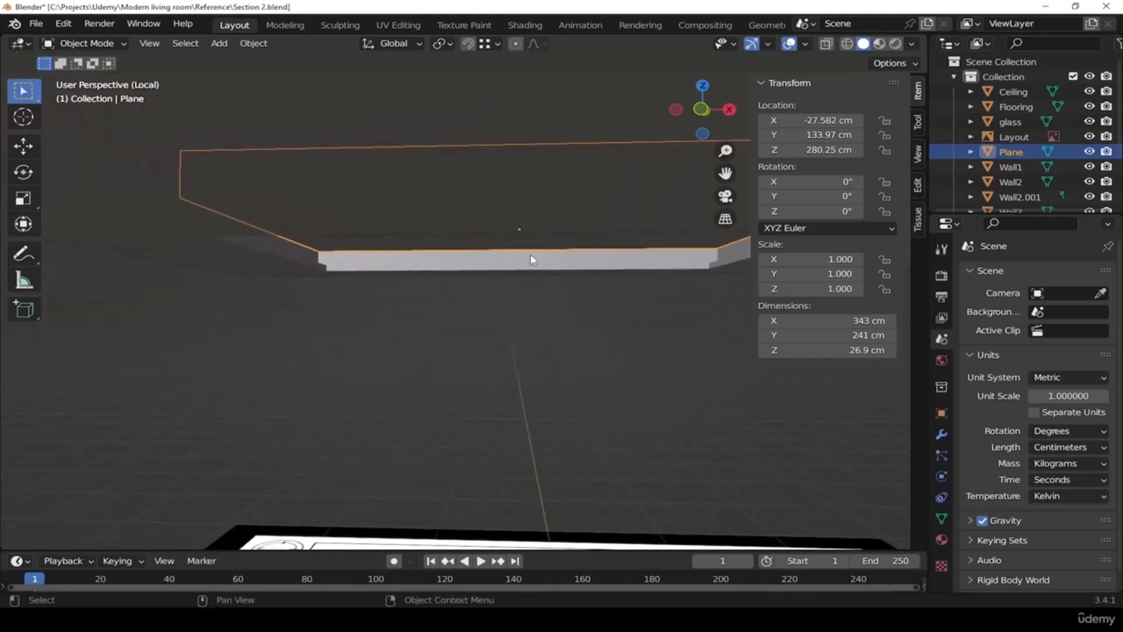
pyautogui.doubleClick(1015, 152)
pyautogui.scroll(-1, 1030, 150)
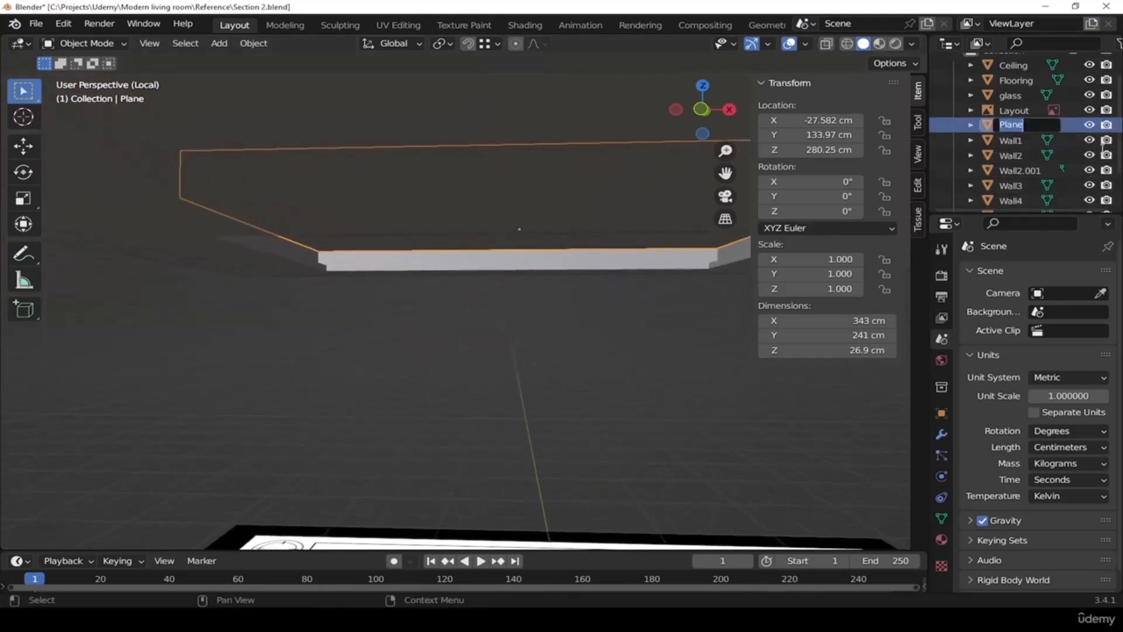
pyautogui.write('ceiling2')
pyautogui.press('Return')
pyautogui.moveTo(497, 345); pyautogui.dragTo(539, 375)
# Exit local view to show the complete room with its walls and flooring
pyautogui.moveTo(661, 351); pyautogui.dragTo(445, 328, button='middle')
pyautogui.moveTo(484, 454); pyautogui.dragTo(495, 314, button='middle')
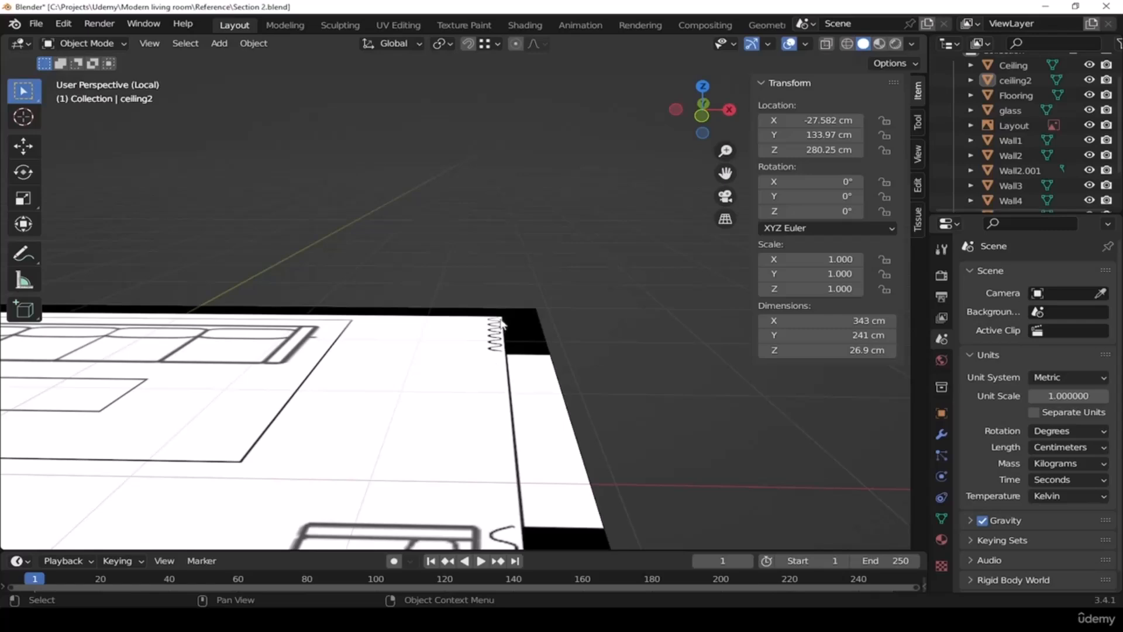
pyautogui.scroll(-3, 526, 363)
pyautogui.scroll(2, 541, 377)
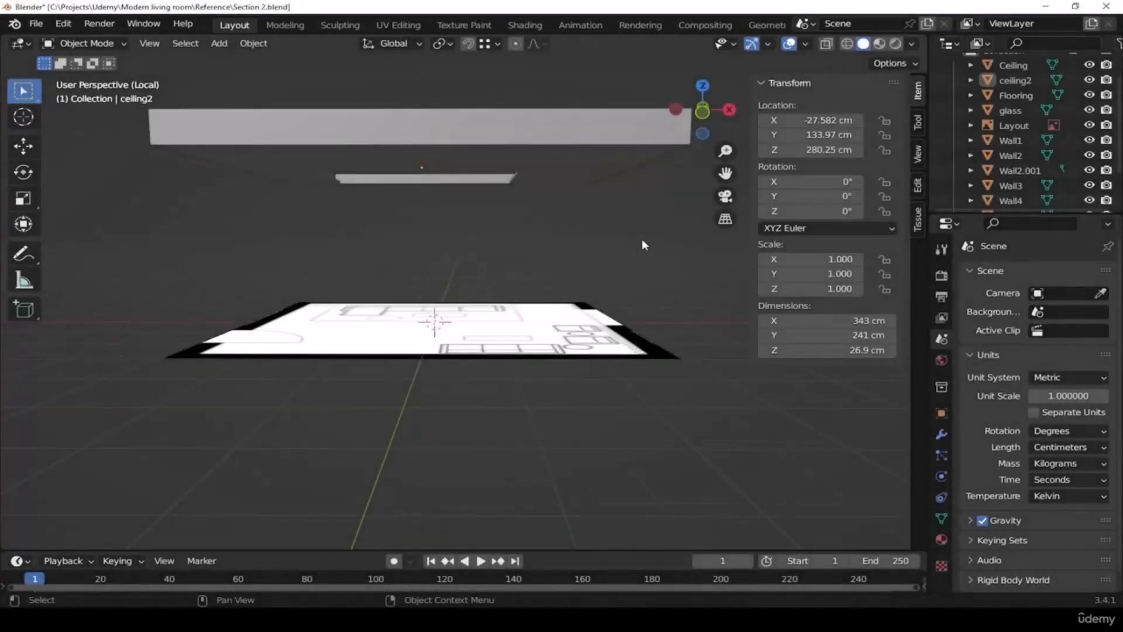
pyautogui.scroll(4, 640, 243)
pyautogui.moveTo(637, 256); pyautogui.dragTo(533, 265, button='middle')
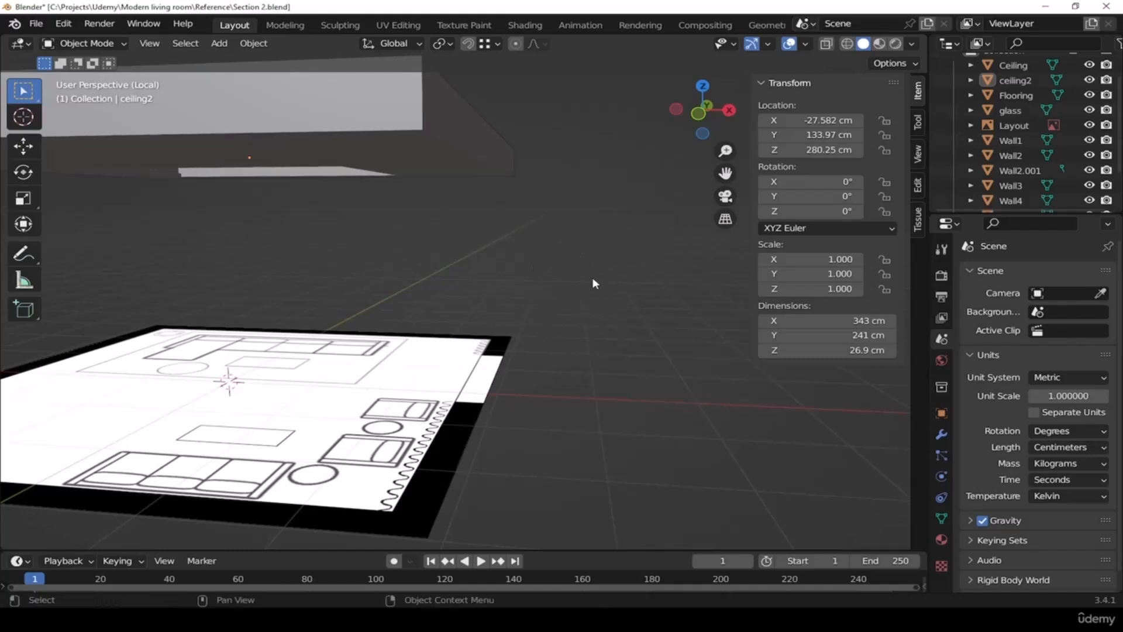
pyautogui.click(149, 43)
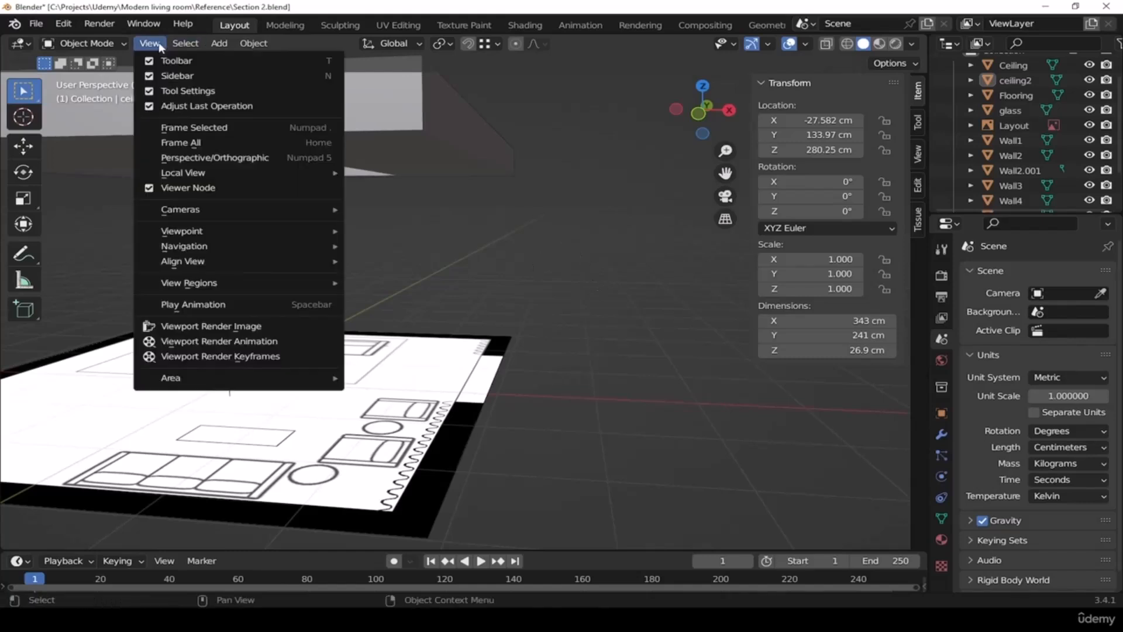
pyautogui.moveTo(206, 172)
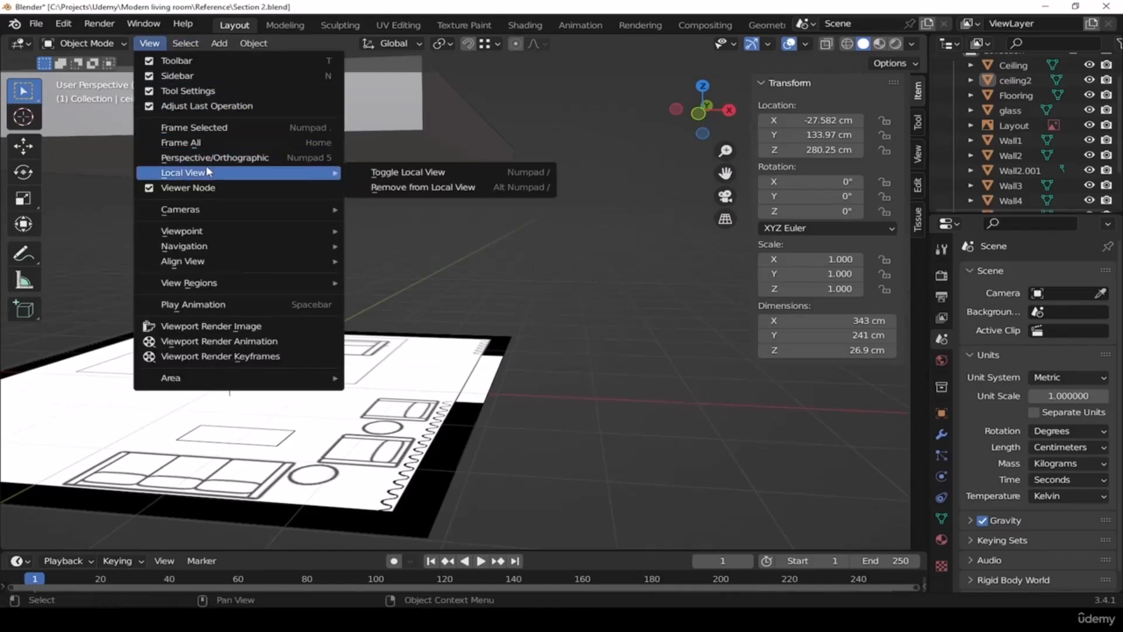
pyautogui.click(535, 173)
pyautogui.moveTo(609, 191); pyautogui.dragTo(579, 203, button='middle')
pyautogui.moveTo(654, 273); pyautogui.dragTo(591, 258, button='middle')
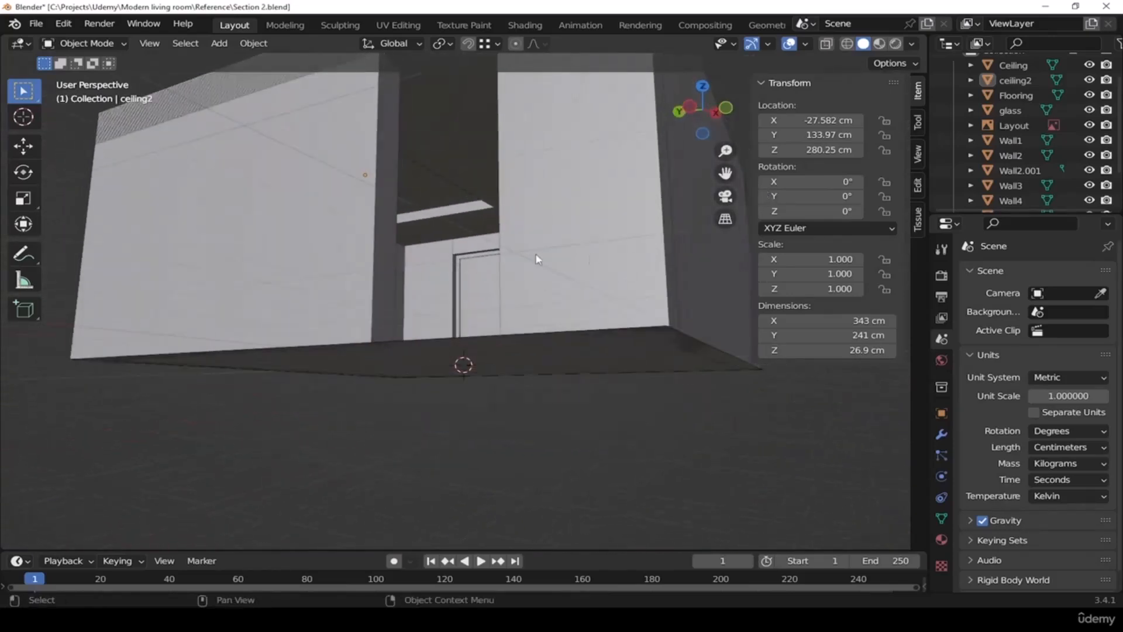
# Select Ceiling, ceiling2, Wall2.001, Wall2, Wall4 and the Layout reference together and isolate them in local view
pyautogui.scroll(5, 486, 237)
pyautogui.moveTo(485, 237); pyautogui.dragTo(373, 328, button='middle')
pyautogui.moveTo(514, 301); pyautogui.dragTo(327, 358, button='middle')
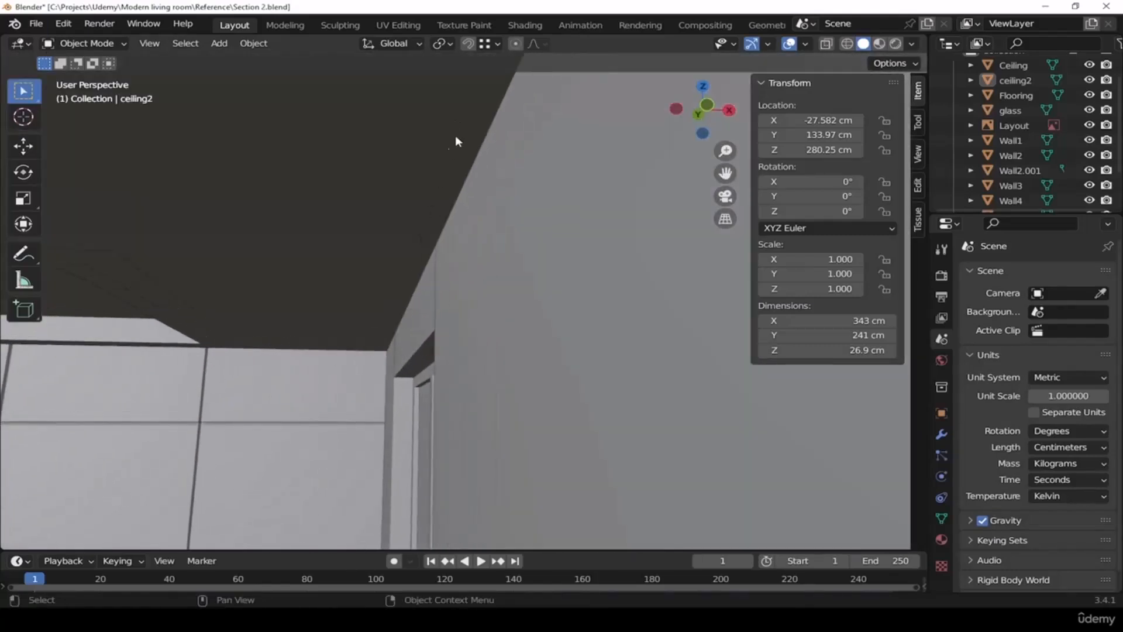
pyautogui.keyDown('shift'); pyautogui.moveTo(395, 412); pyautogui.dragTo(461, 223, button='middle'); pyautogui.keyUp('shift')
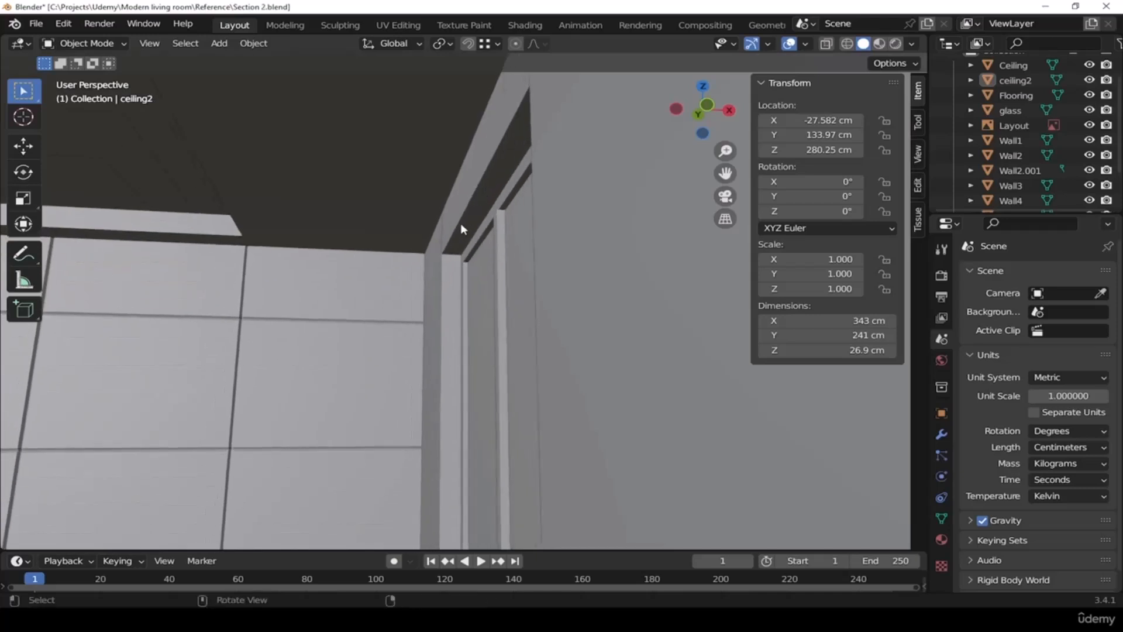
pyautogui.click(386, 160)
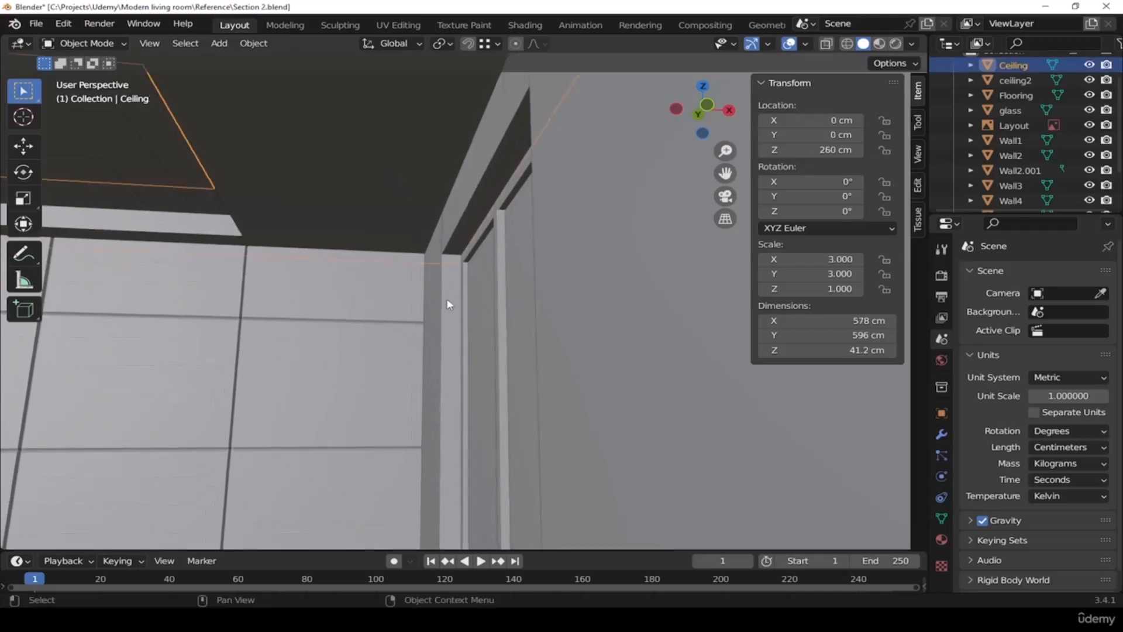
pyautogui.keyDown('shift'); pyautogui.moveTo(444, 304); pyautogui.dragTo(526, 370, button='middle'); pyautogui.keyUp('shift')
pyautogui.click(259, 246)
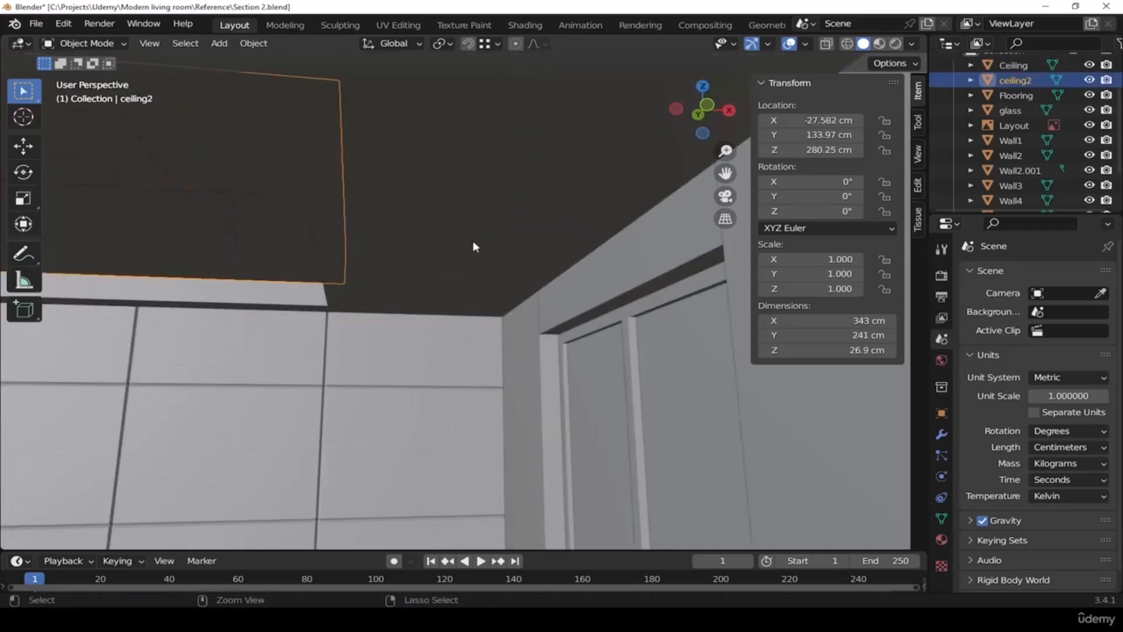
pyautogui.keyDown('shift'); pyautogui.click(473, 257); pyautogui.keyUp('shift')
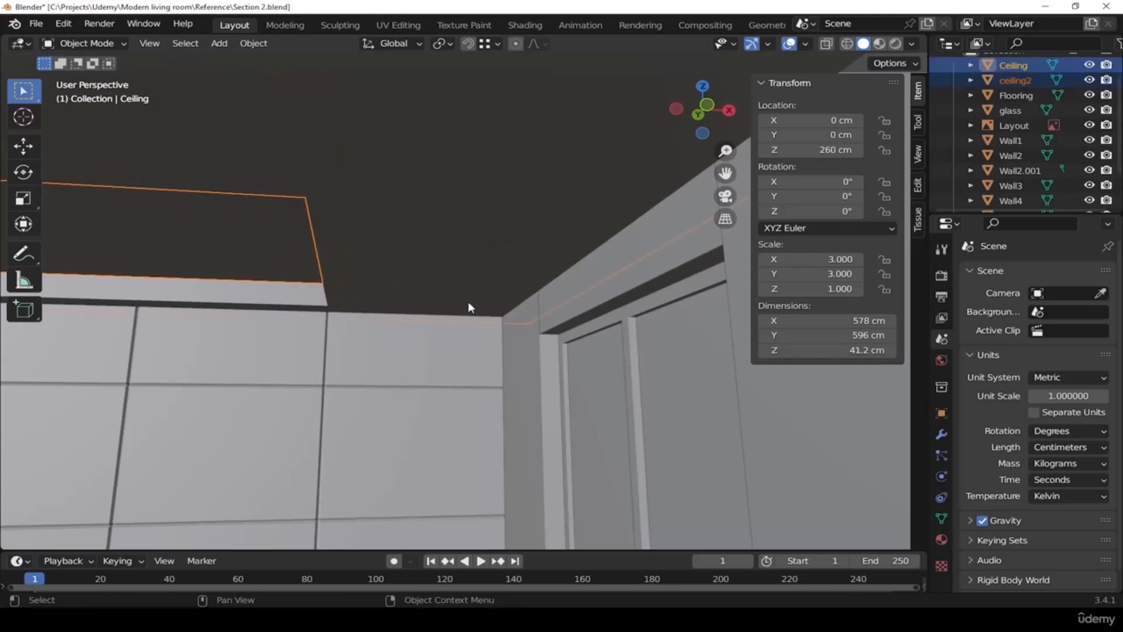
pyautogui.keyDown('shift'); pyautogui.click(581, 285); pyautogui.keyUp('shift')
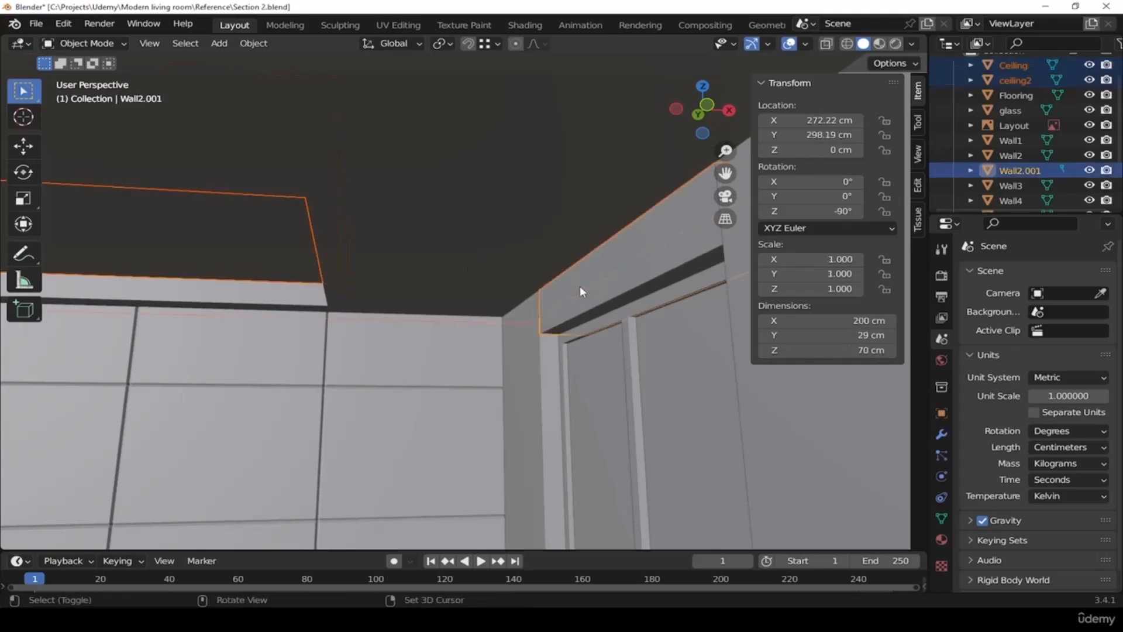
pyautogui.keyDown('shift'); pyautogui.click(523, 328); pyautogui.keyUp('shift')
pyautogui.keyDown('shift'); pyautogui.click(731, 245); pyautogui.keyUp('shift')
pyautogui.moveTo(591, 430); pyautogui.dragTo(614, 250, button='middle')
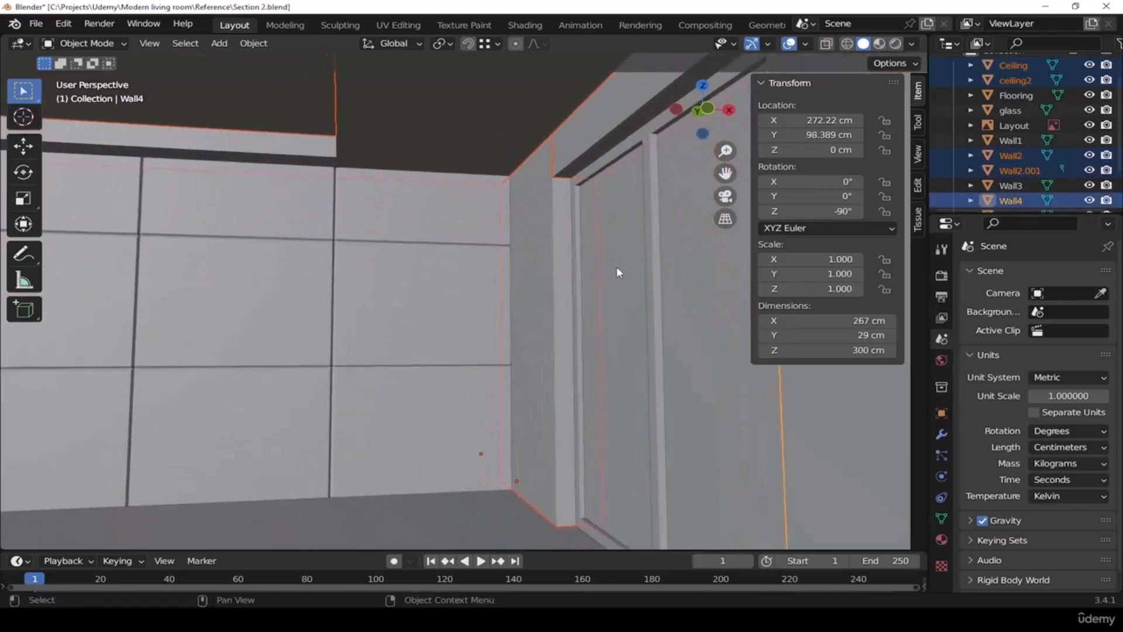
pyautogui.keyDown('ctrl'); pyautogui.click(1014, 126); pyautogui.keyUp('ctrl')
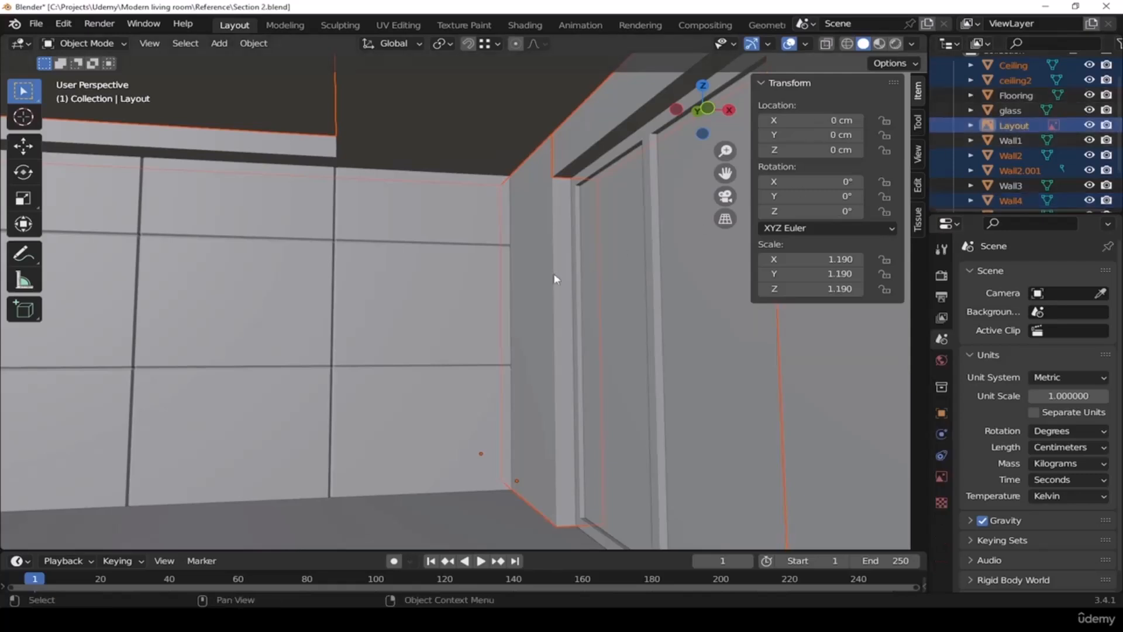
pyautogui.press('KP_Divide')
pyautogui.moveTo(567, 374); pyautogui.dragTo(635, 433)
# In top wireframe view, move the Ceiling's outer +X side vertices about -41.83 cm along X to the inner side of the curtain line
pyautogui.moveTo(621, 357); pyautogui.dragTo(624, 397, button='middle')
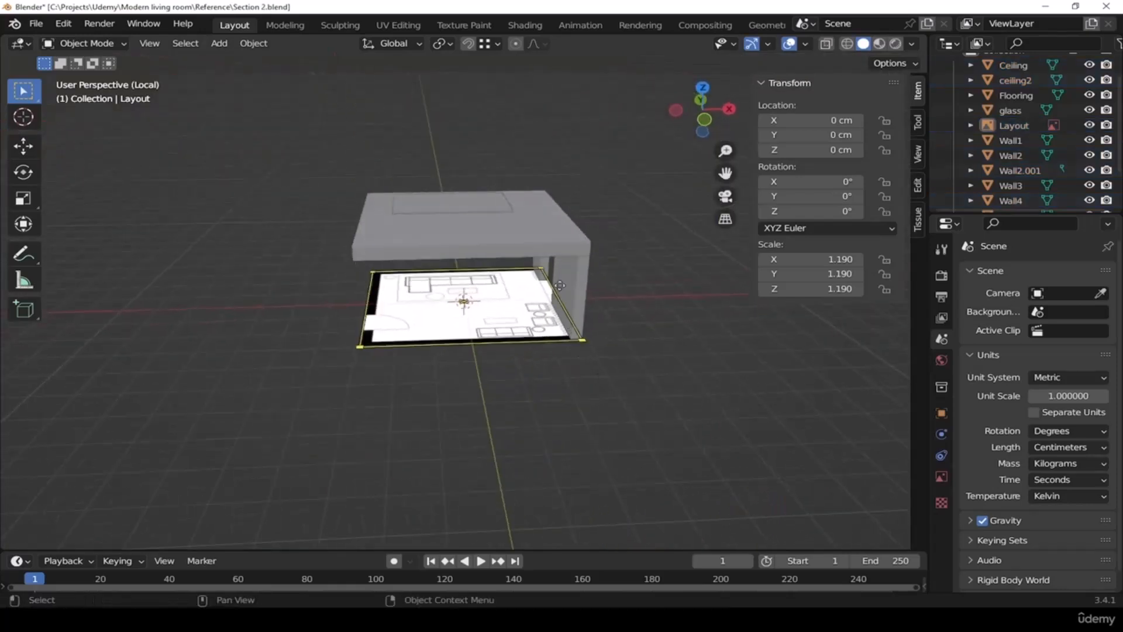
pyautogui.scroll(4, 560, 276)
pyautogui.moveTo(636, 262); pyautogui.dragTo(561, 200, button='middle')
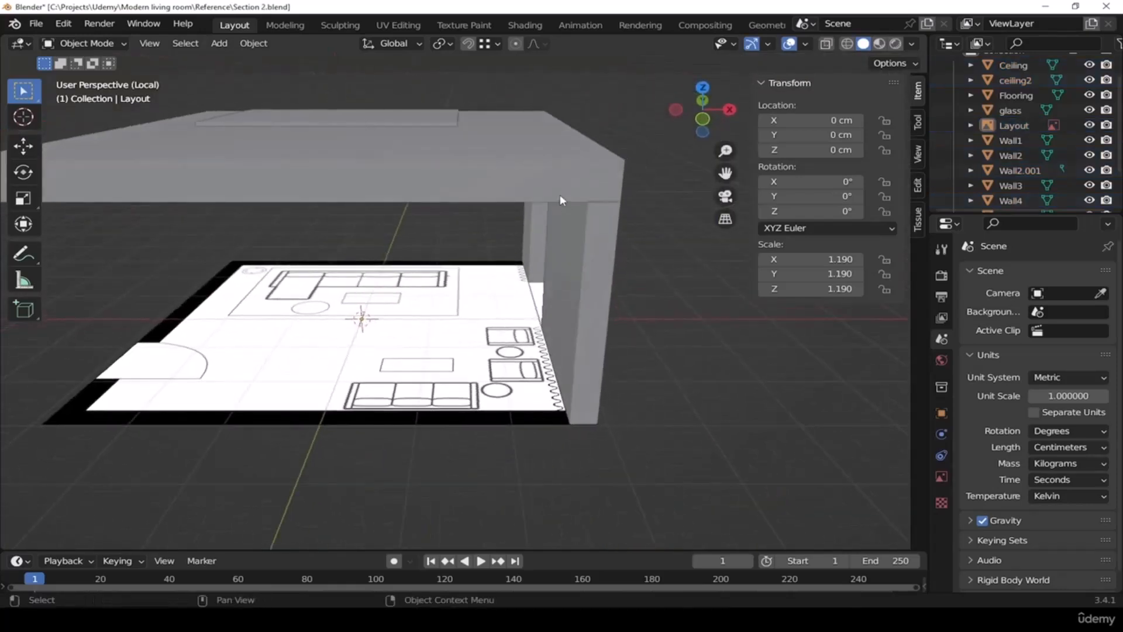
pyautogui.click(560, 201)
pyautogui.moveTo(552, 287); pyautogui.dragTo(549, 286, button='middle')
pyautogui.press('`')
pyautogui.click(554, 221)
pyautogui.press('z')
pyautogui.click(512, 240)
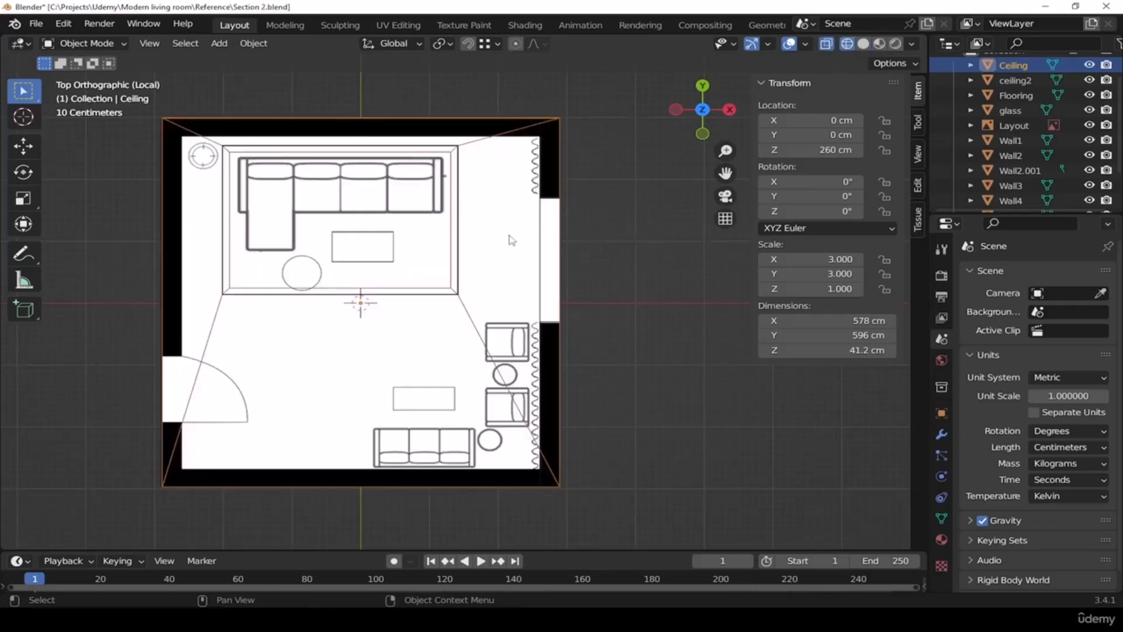
pyautogui.press('Tab')
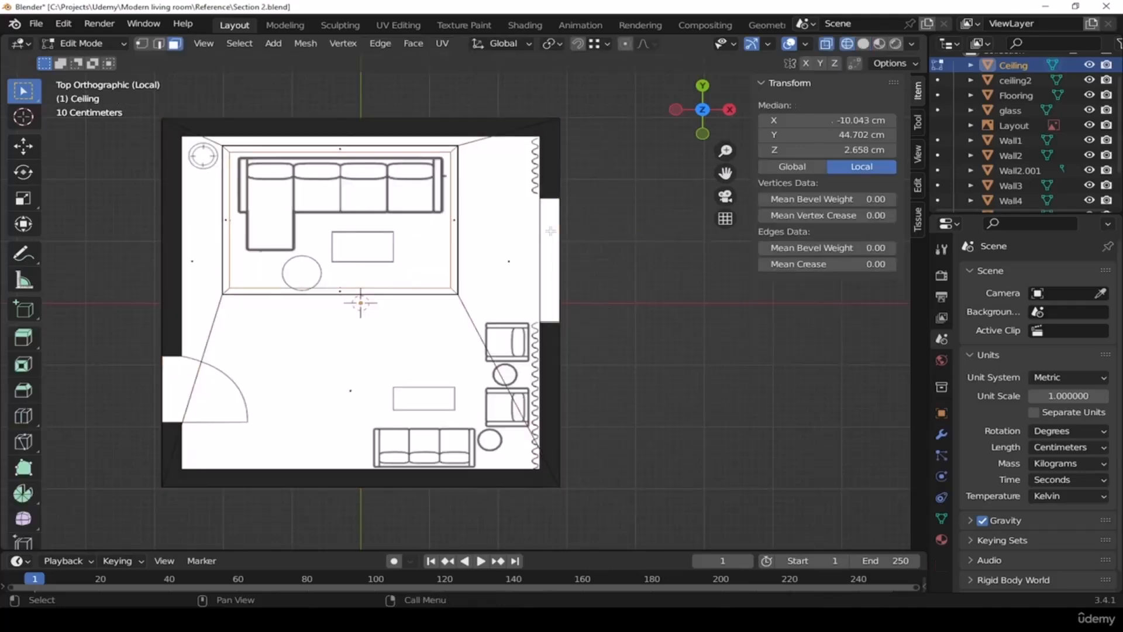
pyautogui.click(142, 44)
pyautogui.moveTo(519, 85); pyautogui.dragTo(595, 545)
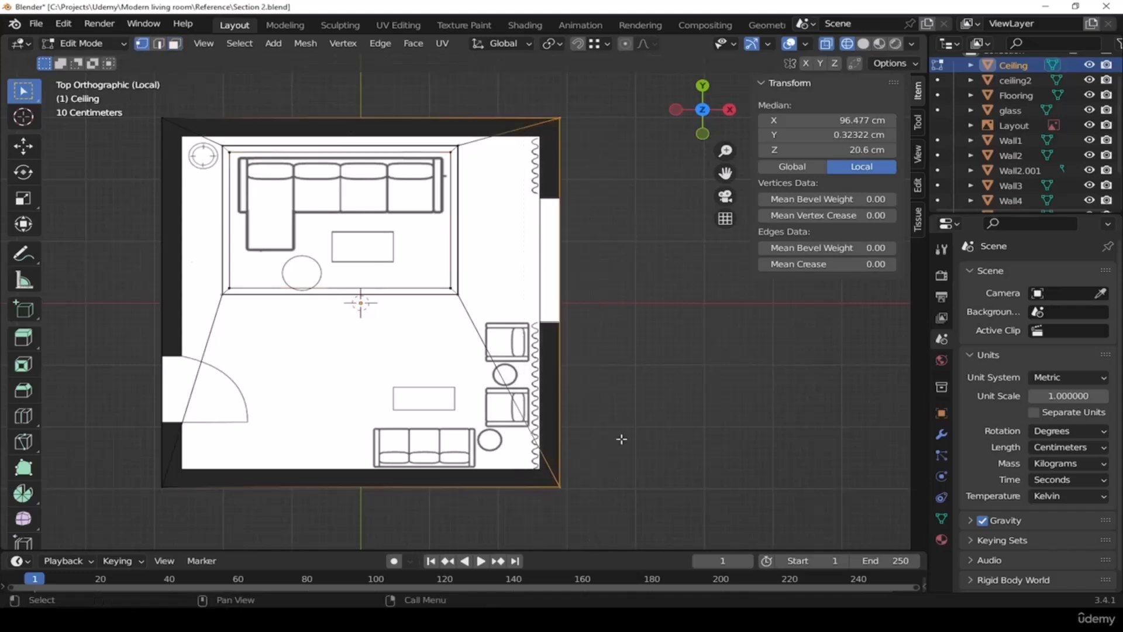
pyautogui.press('g')
pyautogui.press('x')
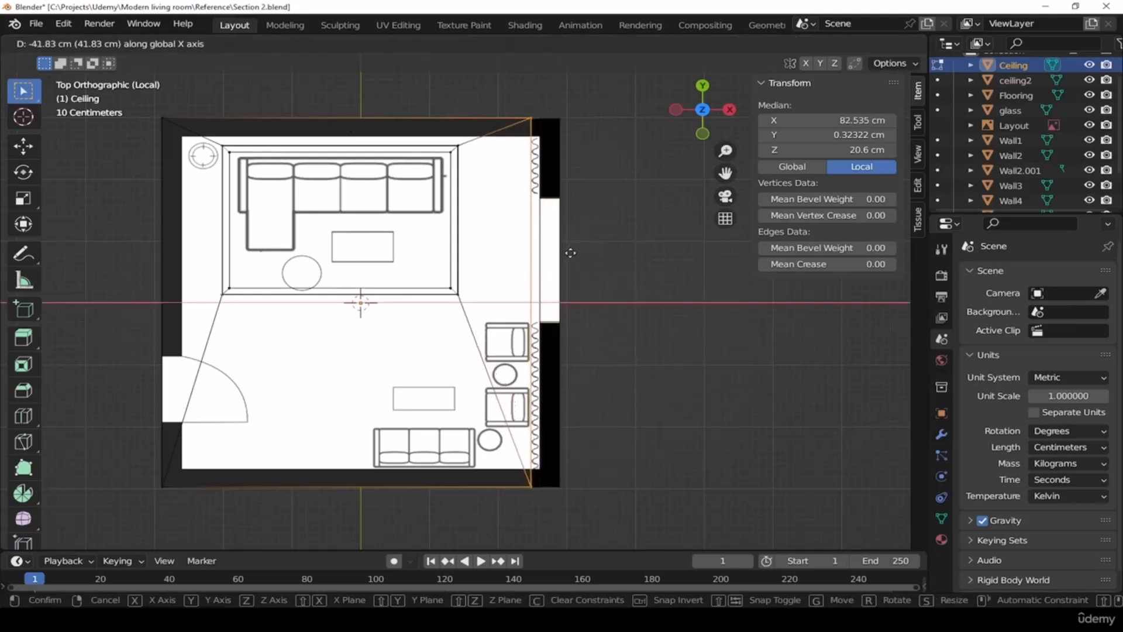
pyautogui.click(571, 253)
# In solid shading, add one horizontal loop cut around the Ceiling's side faces with a slide factor of about 0.048
pyautogui.moveTo(571, 252)
pyautogui.mouseDown(button='middle')
pyautogui.moveTo(616, 405)
pyautogui.moveTo(611, 309)
pyautogui.moveTo(574, 321)
pyautogui.moveTo(549, 304)
pyautogui.mouseUp(button='middle')
pyautogui.press('z')
pyautogui.click(721, 314)
pyautogui.scroll(2, 573, 160)
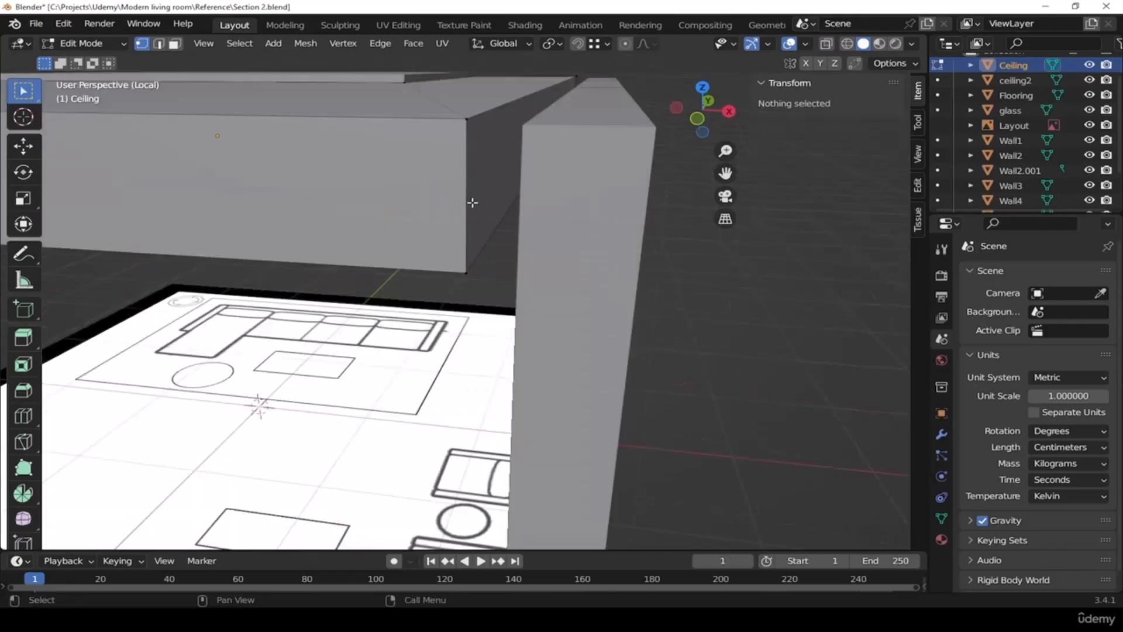
pyautogui.keyDown('shift'); pyautogui.moveTo(469, 202); pyautogui.dragTo(476, 217, button='middle'); pyautogui.keyUp('shift')
pyautogui.keyDown('shift'); pyautogui.moveTo(531, 251); pyautogui.dragTo(536, 239, button='middle'); pyautogui.keyUp('shift')
pyautogui.hotkey('ctrl', 'r')
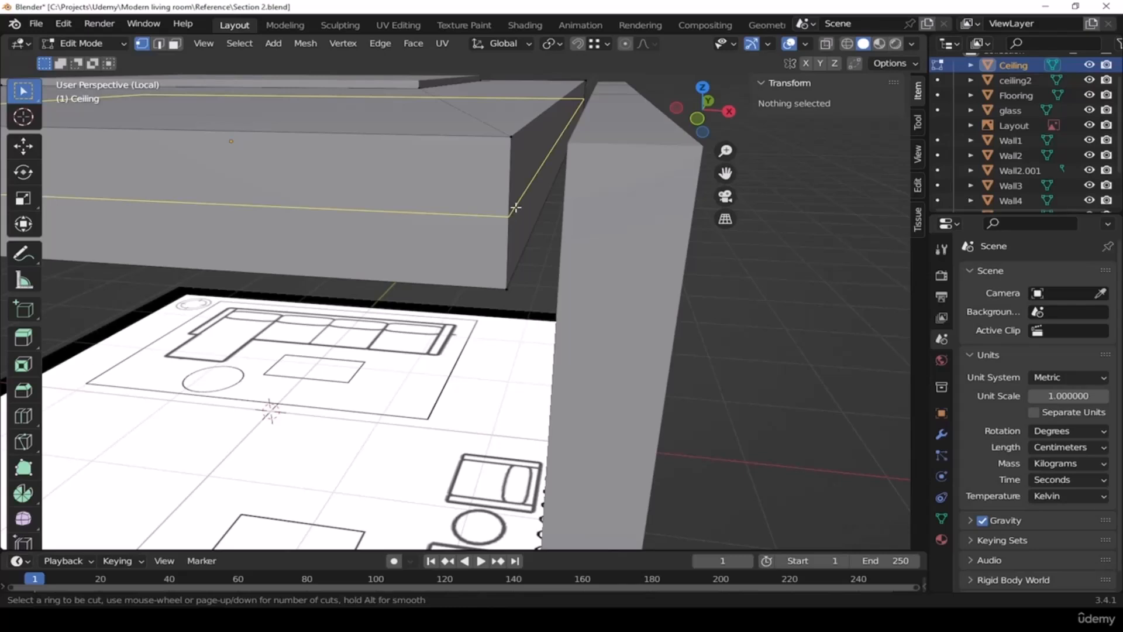
pyautogui.click(516, 207)
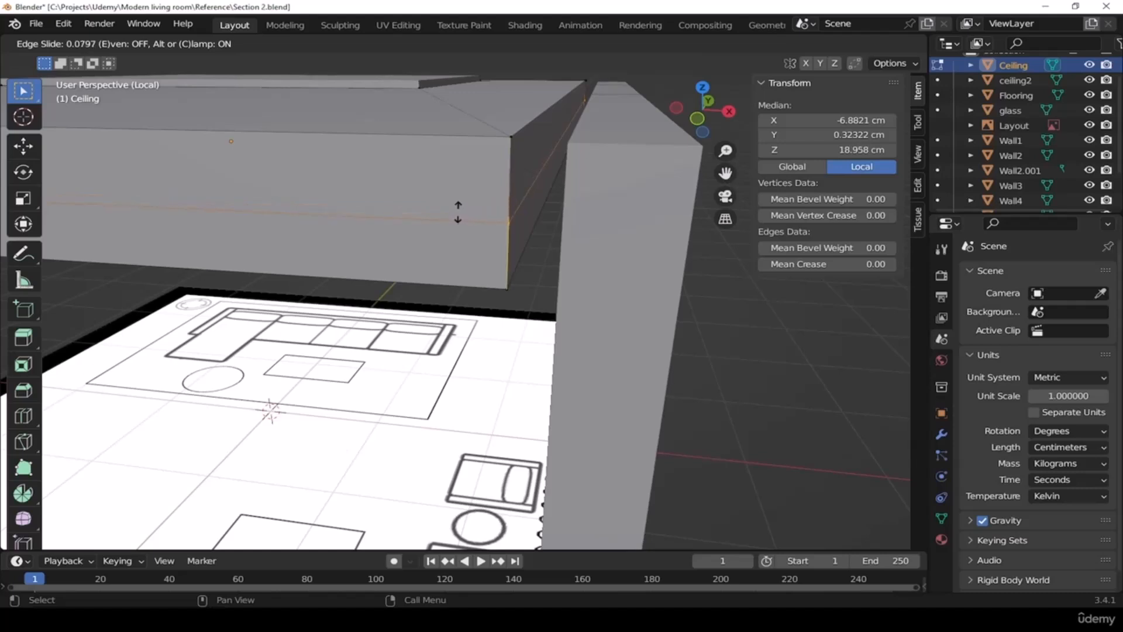
pyautogui.click(469, 248)
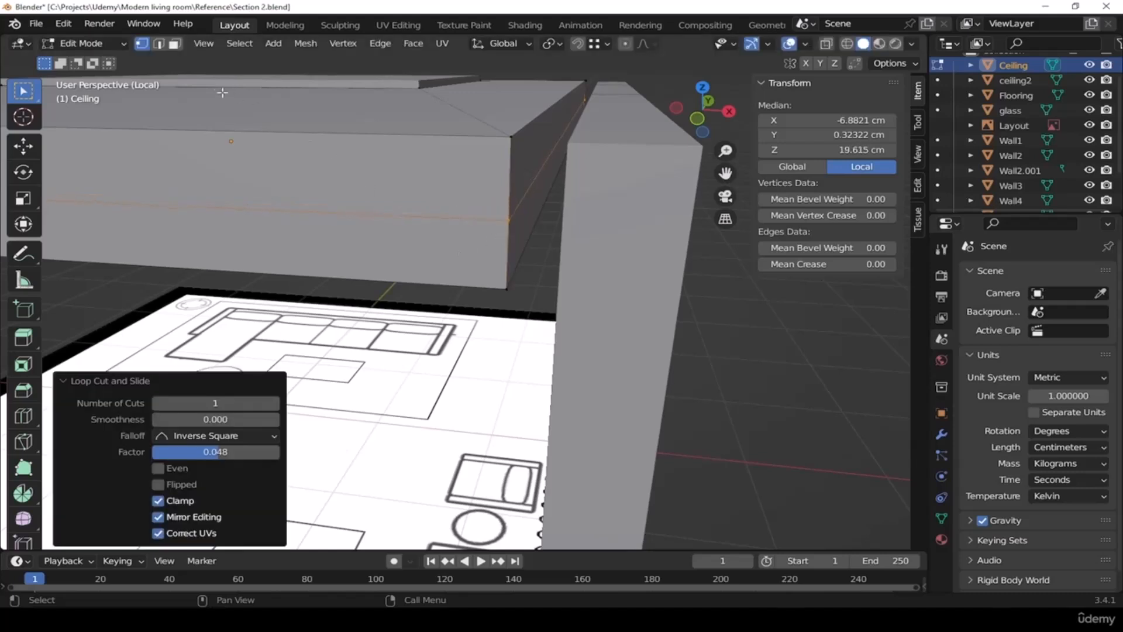
# Extrude the upper face of the Ceiling's +X side about 40.74 cm outward over the window wall and inspect the curtain gap from below
pyautogui.click(174, 44)
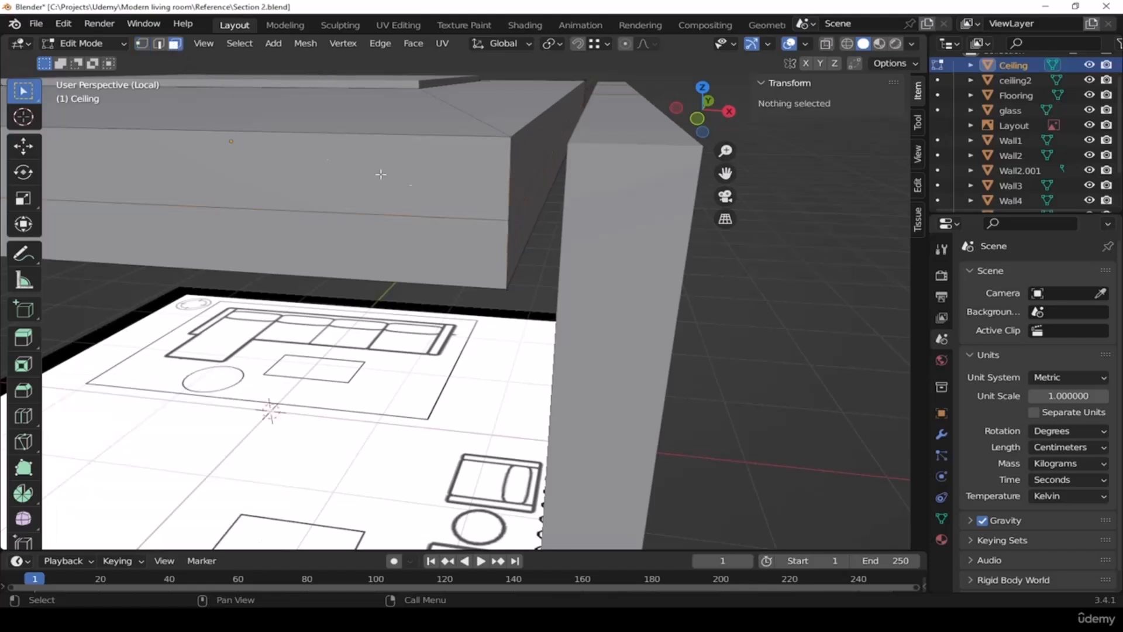
pyautogui.click(521, 157)
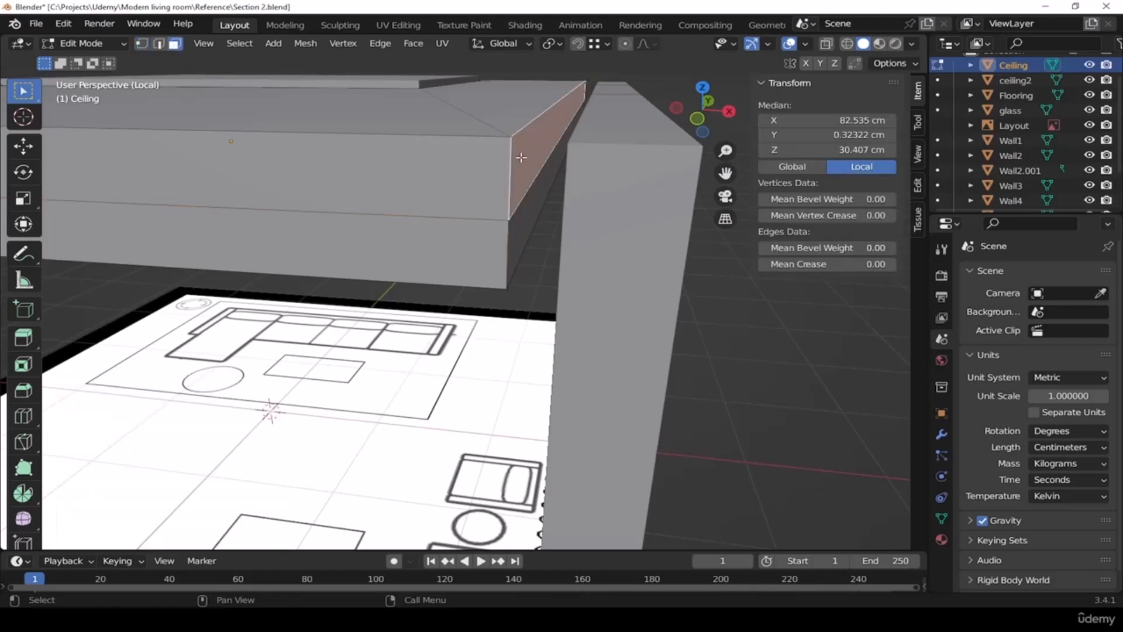
pyautogui.keyDown('shift'); pyautogui.moveTo(528, 177); pyautogui.dragTo(597, 197, button='middle'); pyautogui.keyUp('shift')
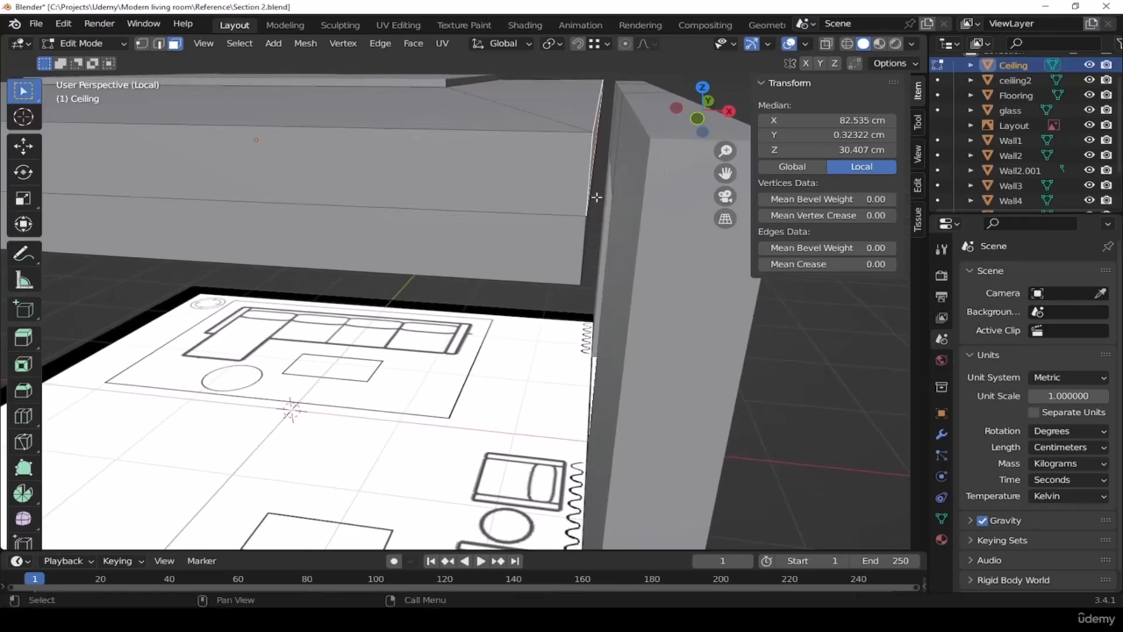
pyautogui.press('e')
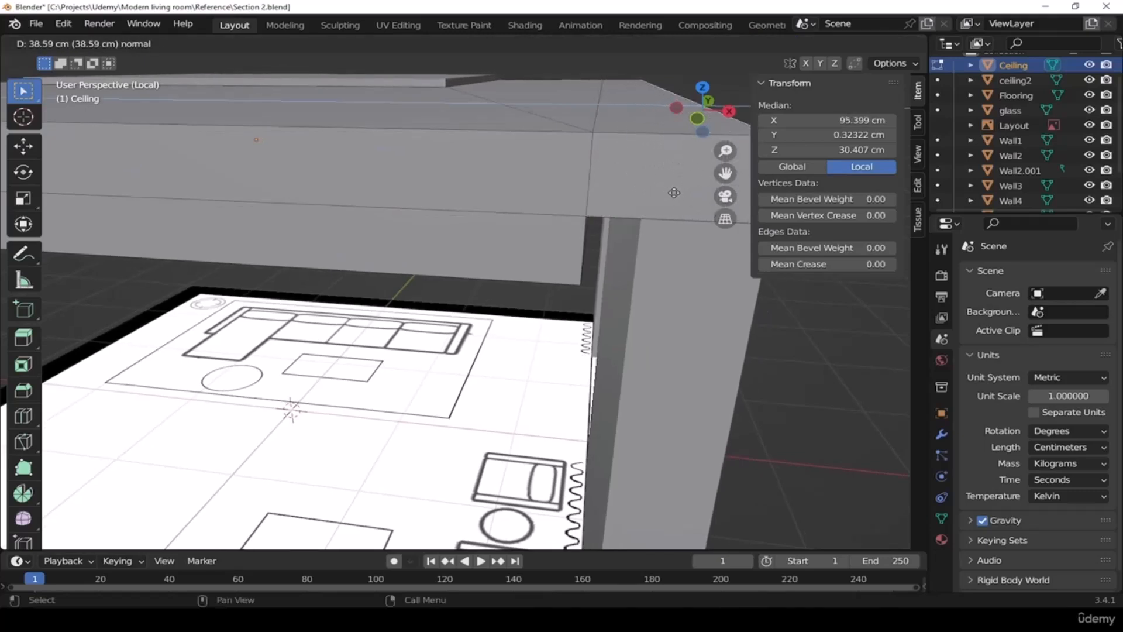
pyautogui.click(663, 285)
pyautogui.moveTo(664, 285); pyautogui.dragTo(514, 309, button='middle')
pyautogui.scroll(2, 461, 310)
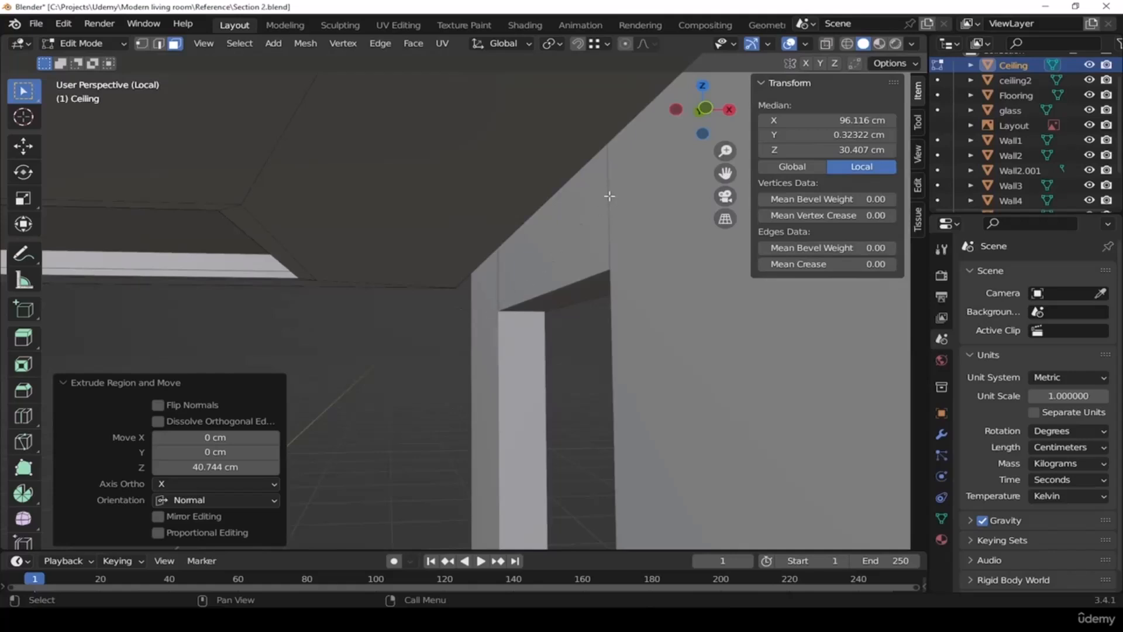
pyautogui.scroll(3, 466, 261)
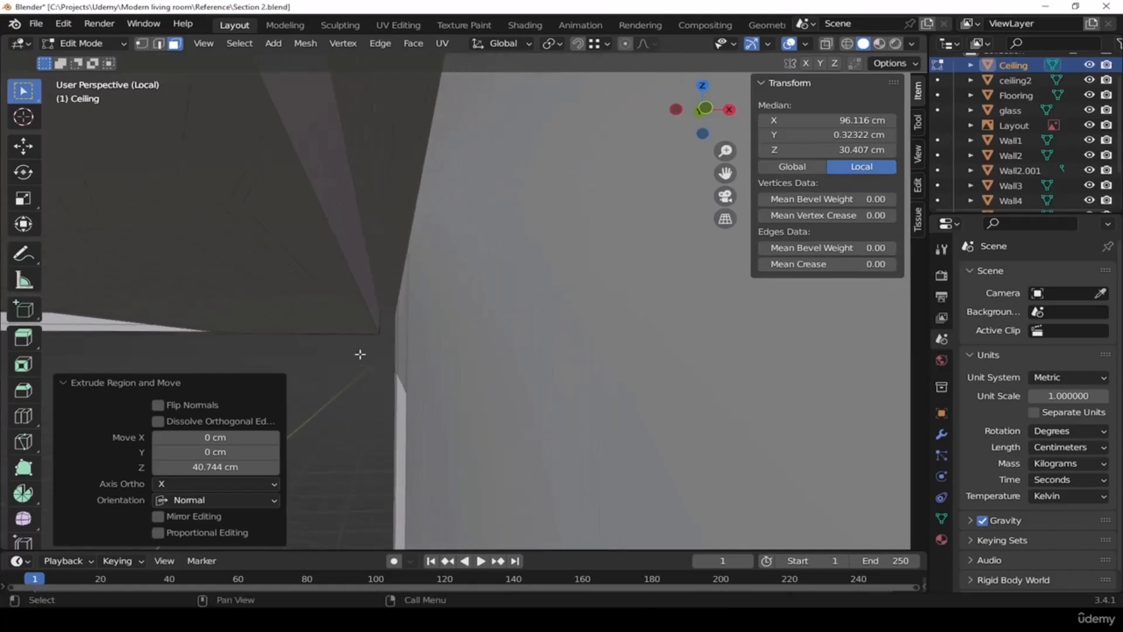
pyautogui.scroll(-3, 532, 361)
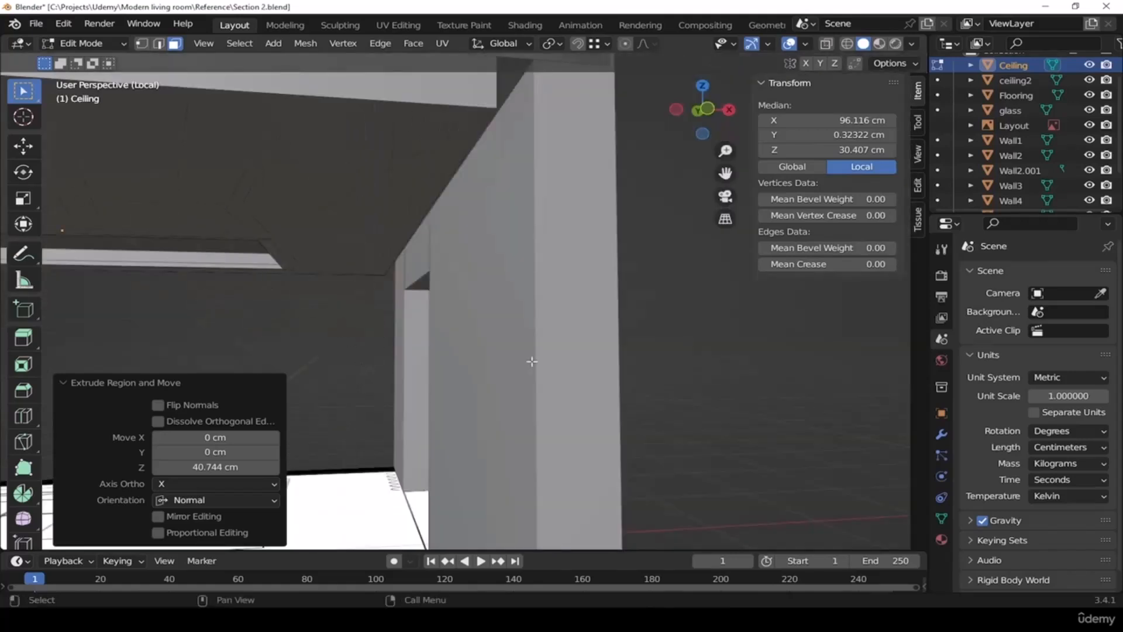